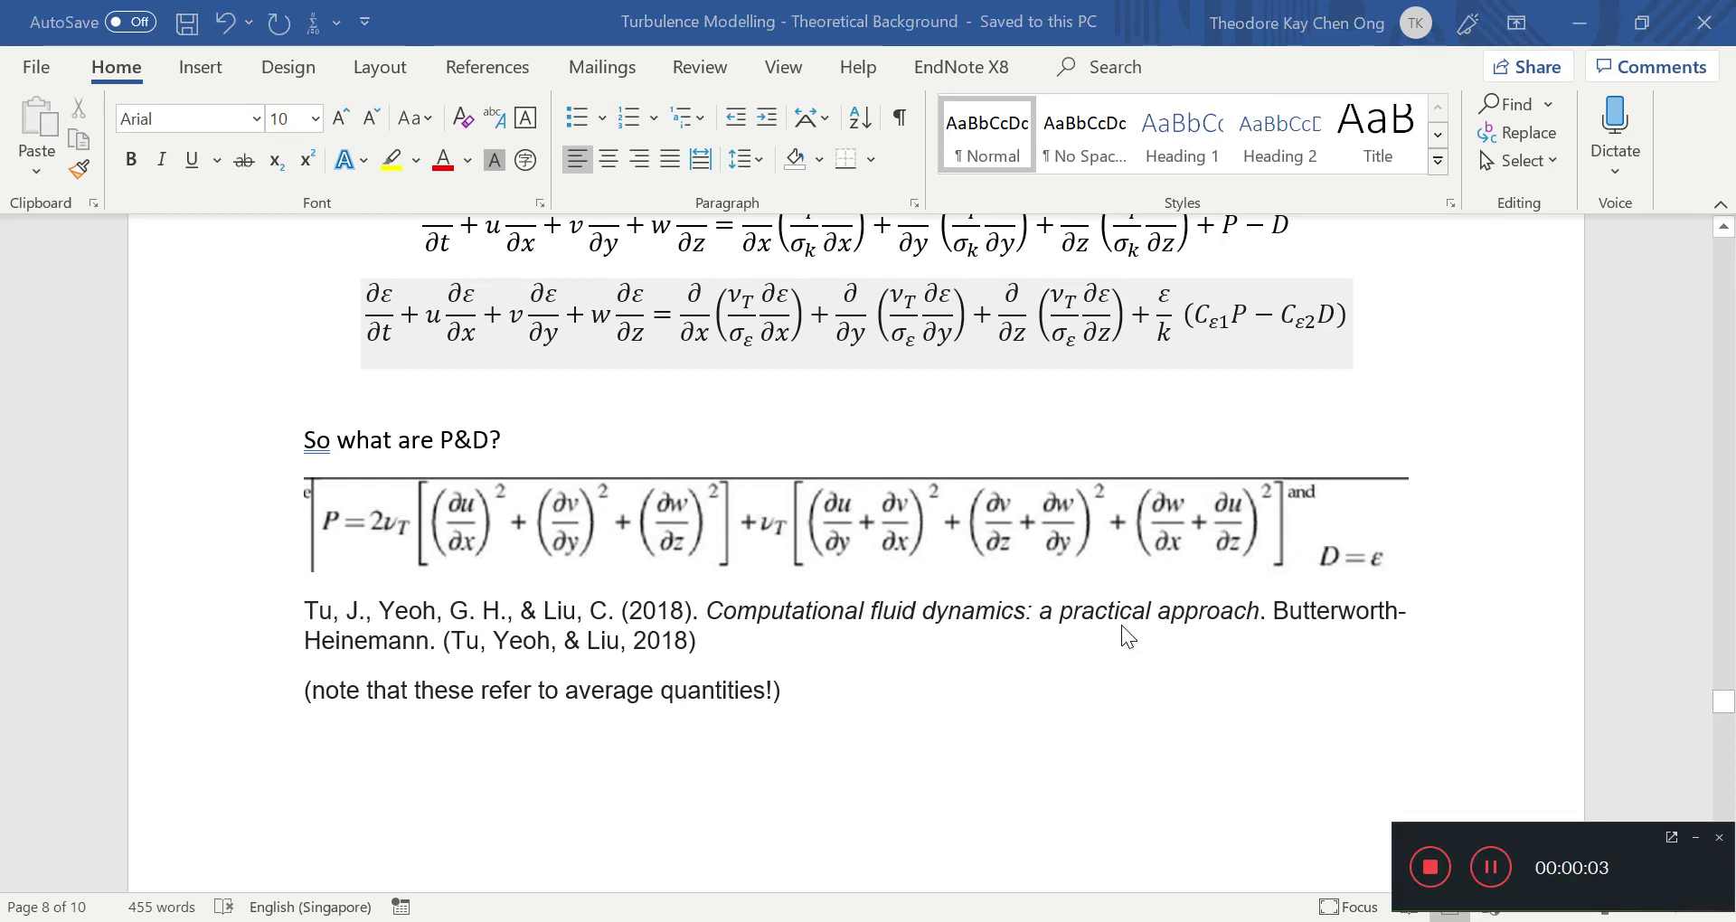
Examine the k and ε transport equations above the P&D question.
scroll(1121, 626, "up", 2)
scroll(1121, 625, "up", 3)
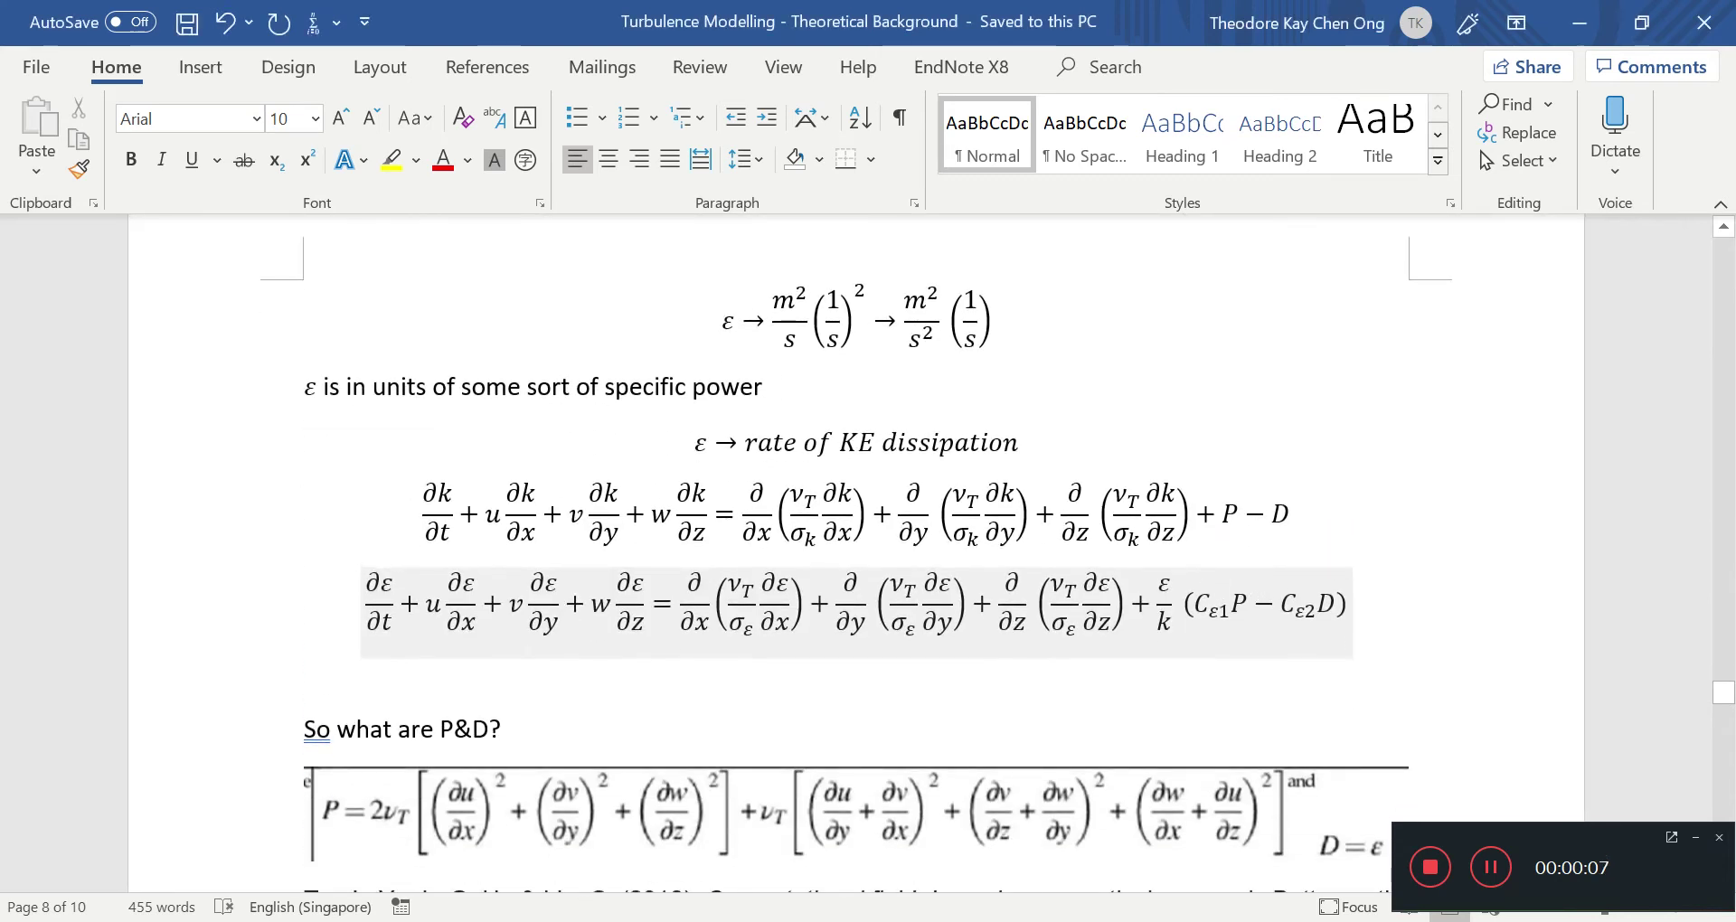
left_click(1376, 575)
mouse_move(1372, 597)
left_mouse_down()
mouse_move(398, 533)
mouse_move(366, 571)
left_mouse_up()
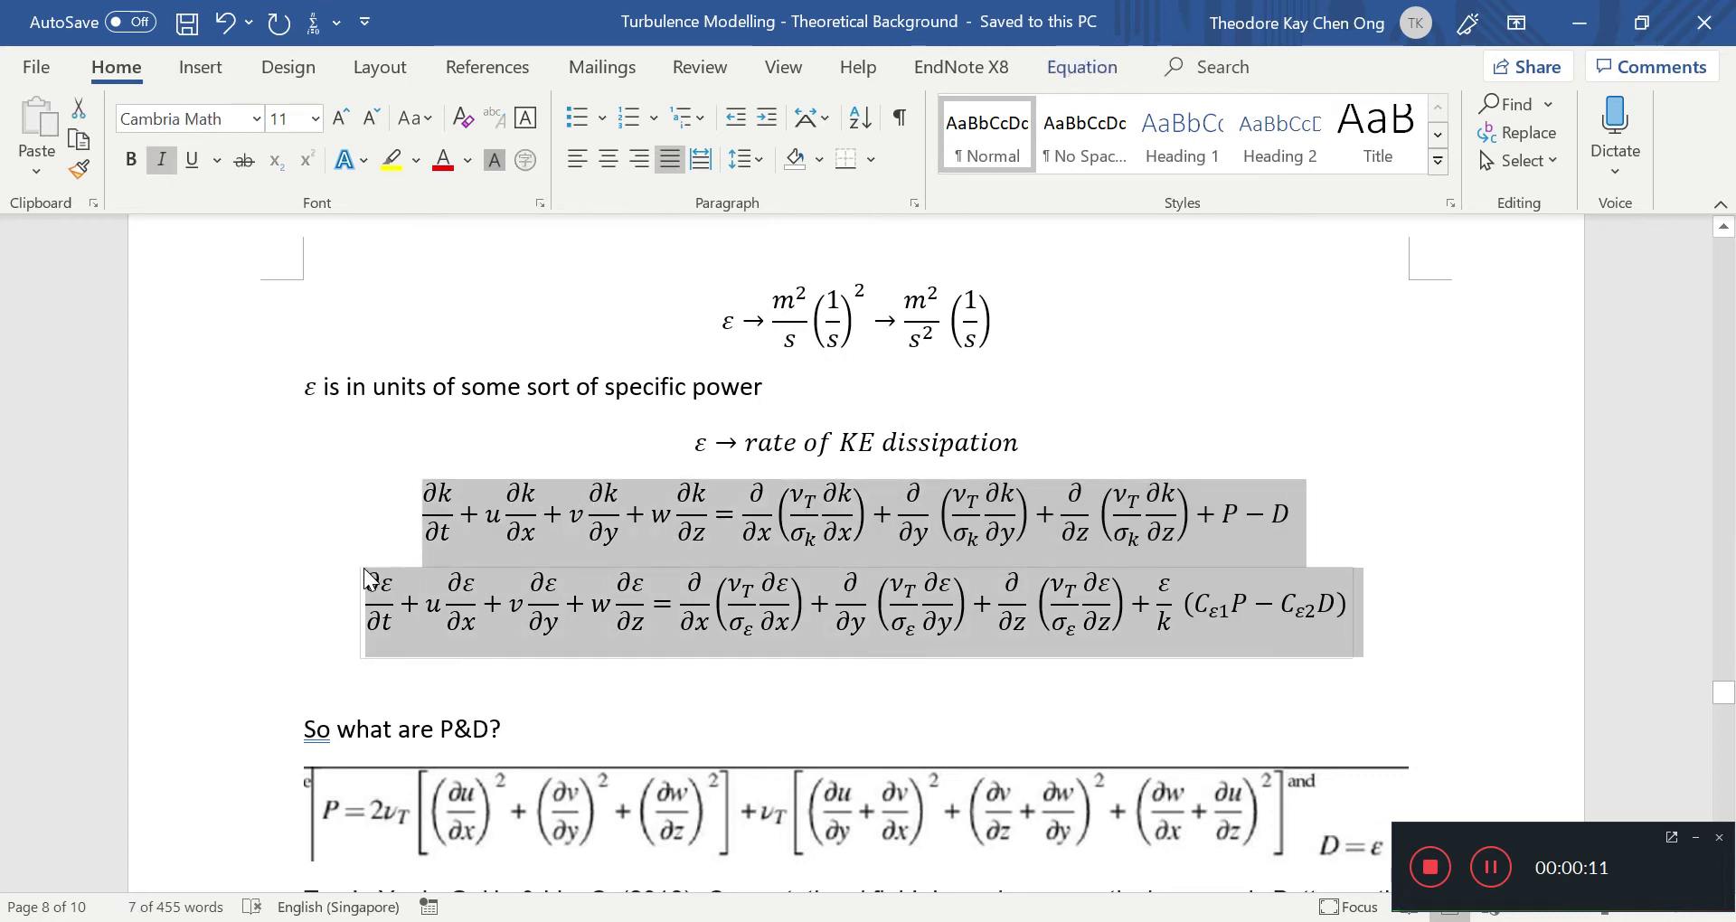
left_click(368, 577)
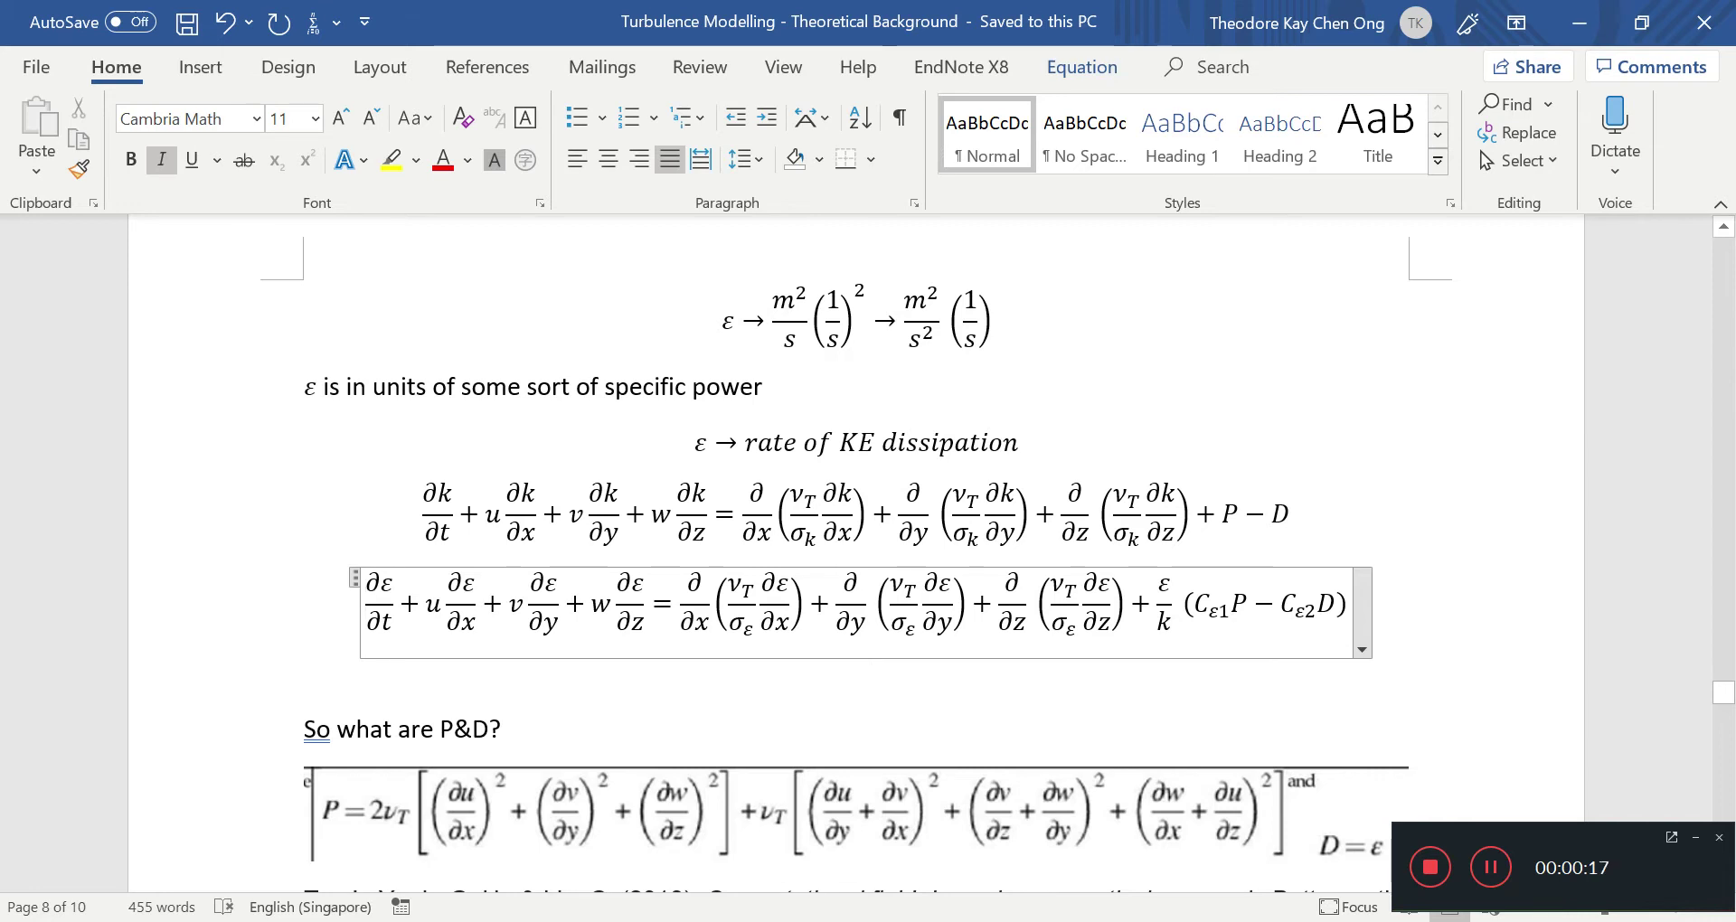
Examine the definition of turbulent kinetic energy k and its fluctuating velocity components u′, v′ and w′.
key("Page_Up")
scroll(818, 602, "up", 1)
triple_click(818, 602)
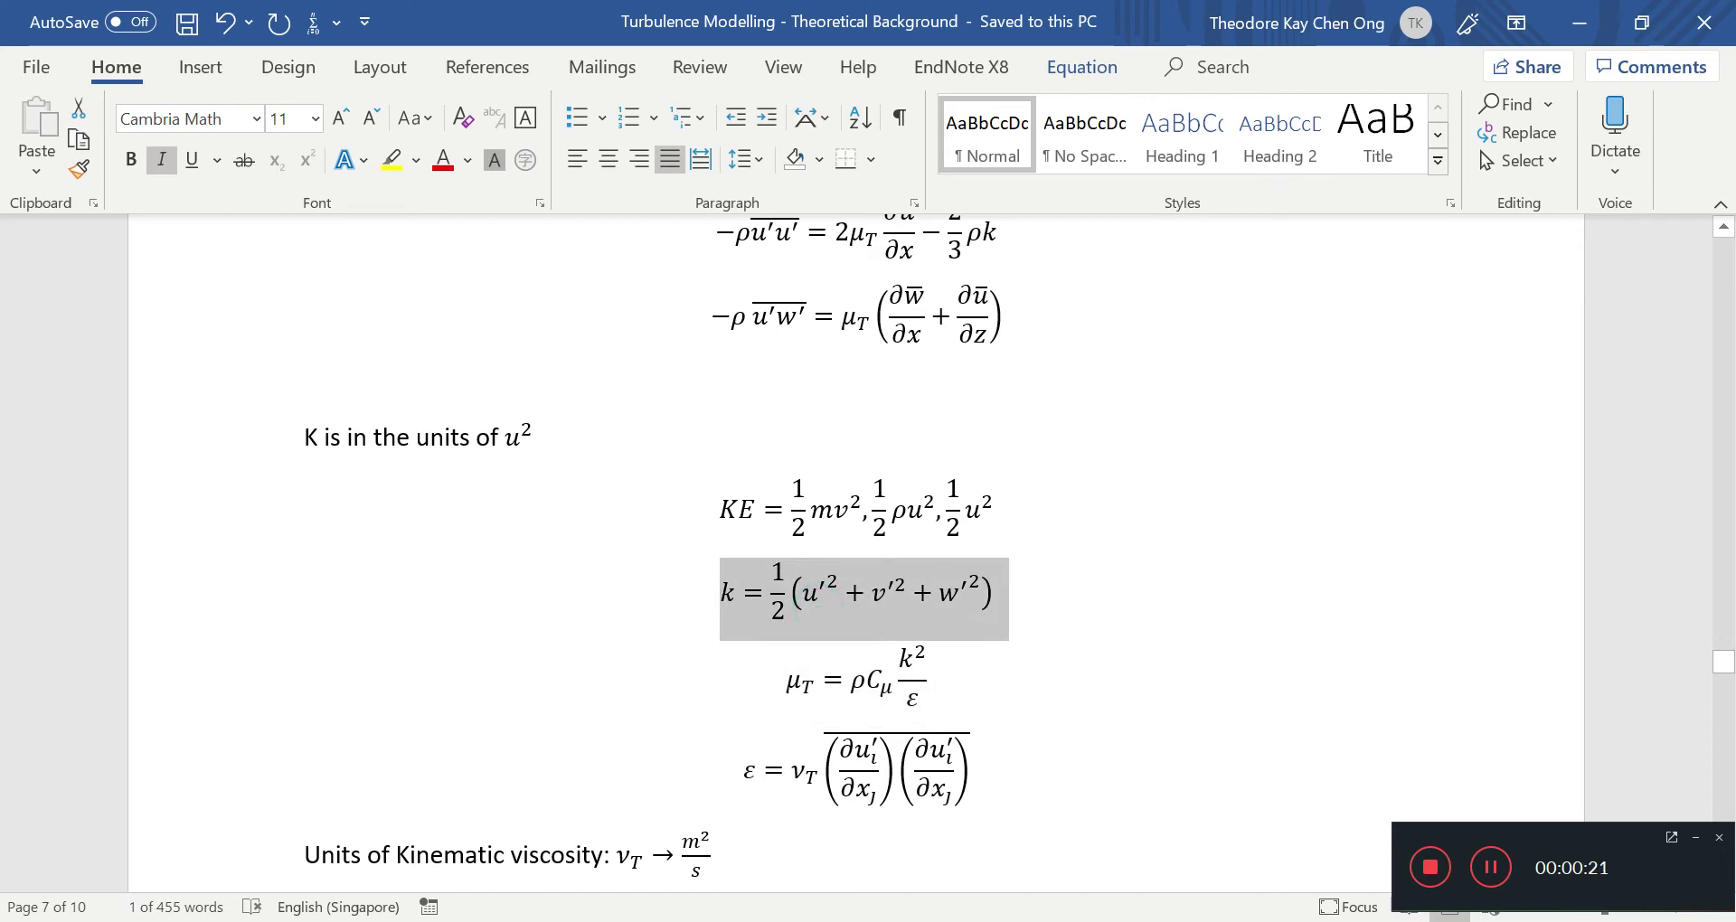
left_click(894, 593)
left_click(803, 592)
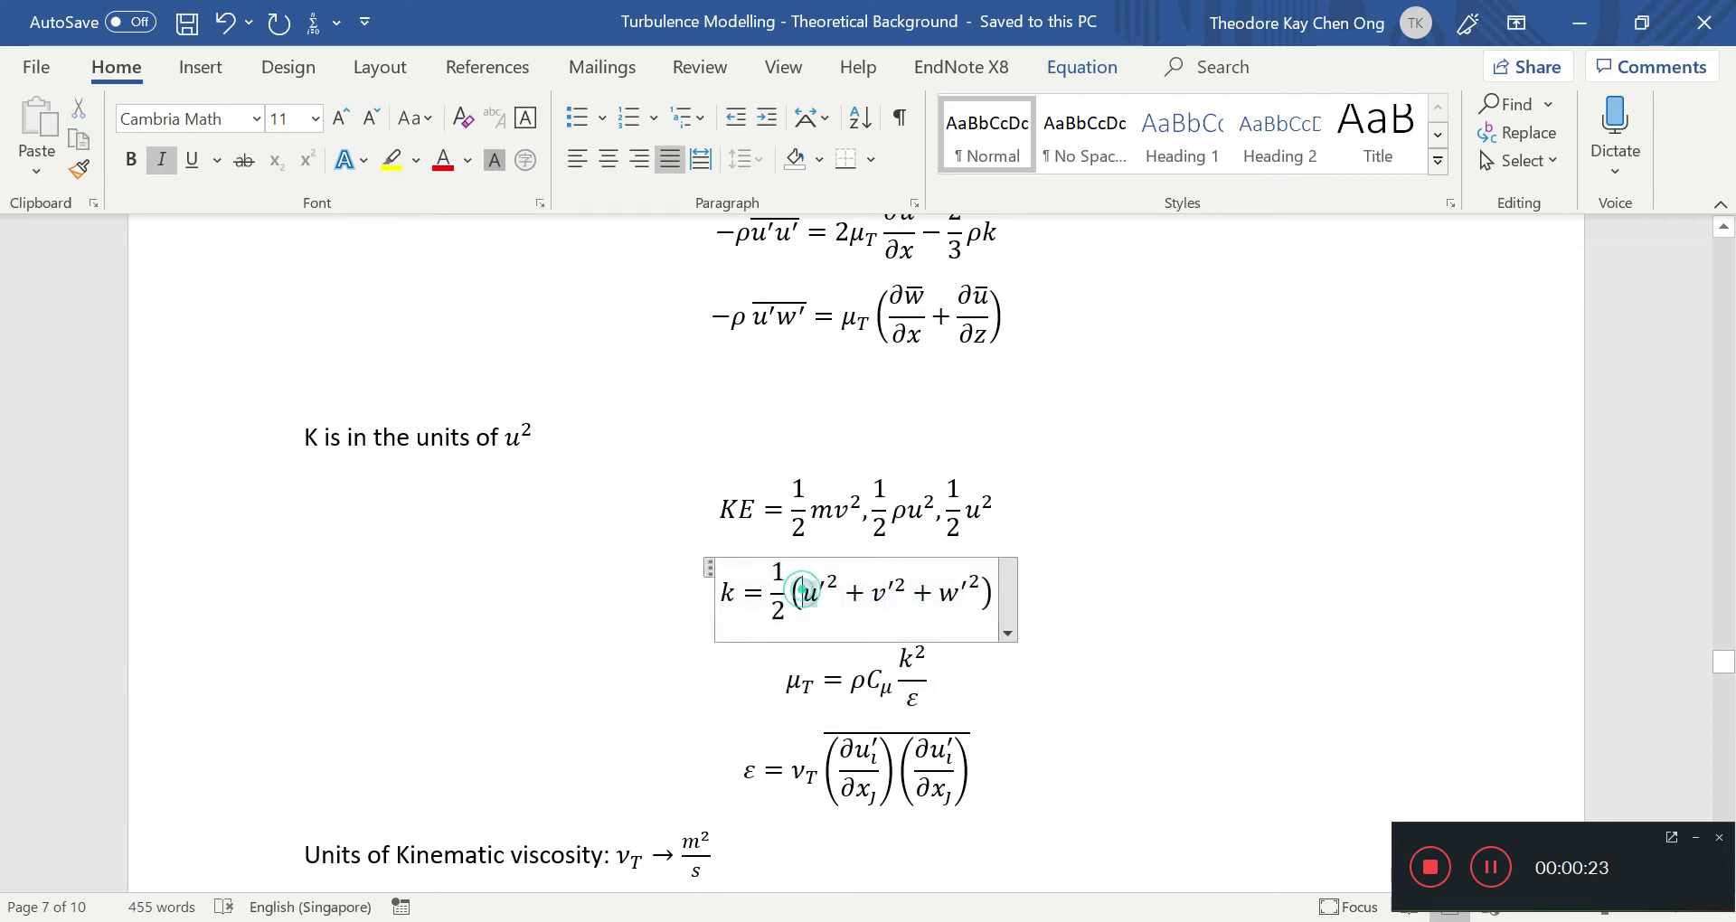
key("shift+Right")
left_click_drag(840, 592, 982, 592)
left_click(966, 590)
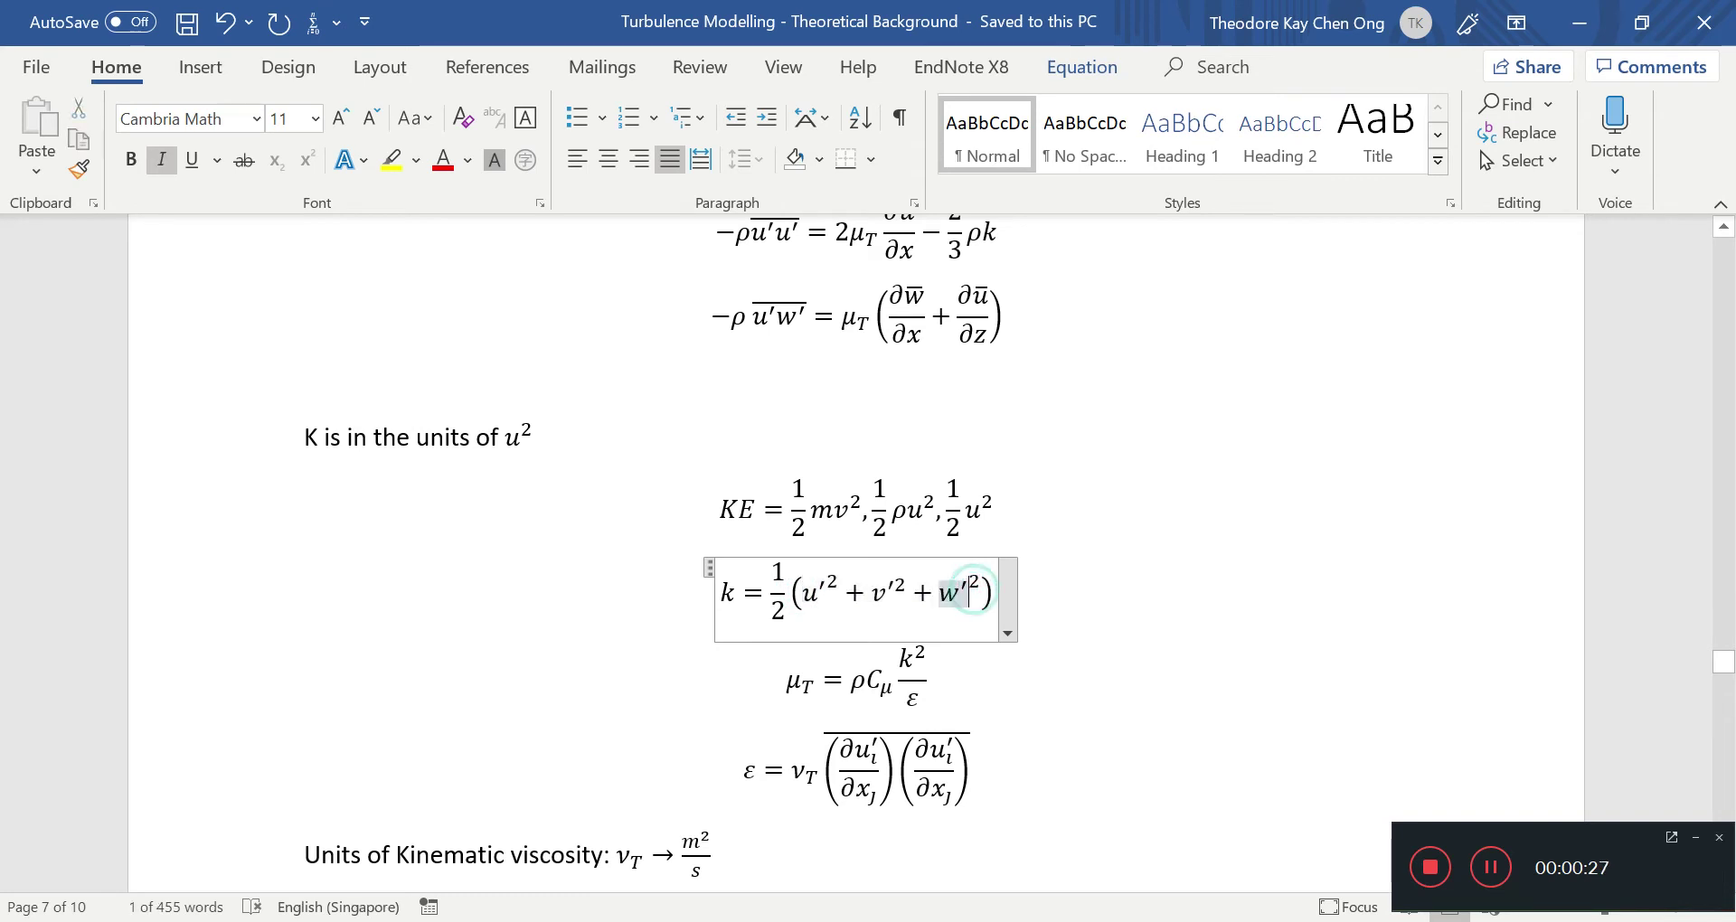
left_click(1128, 597)
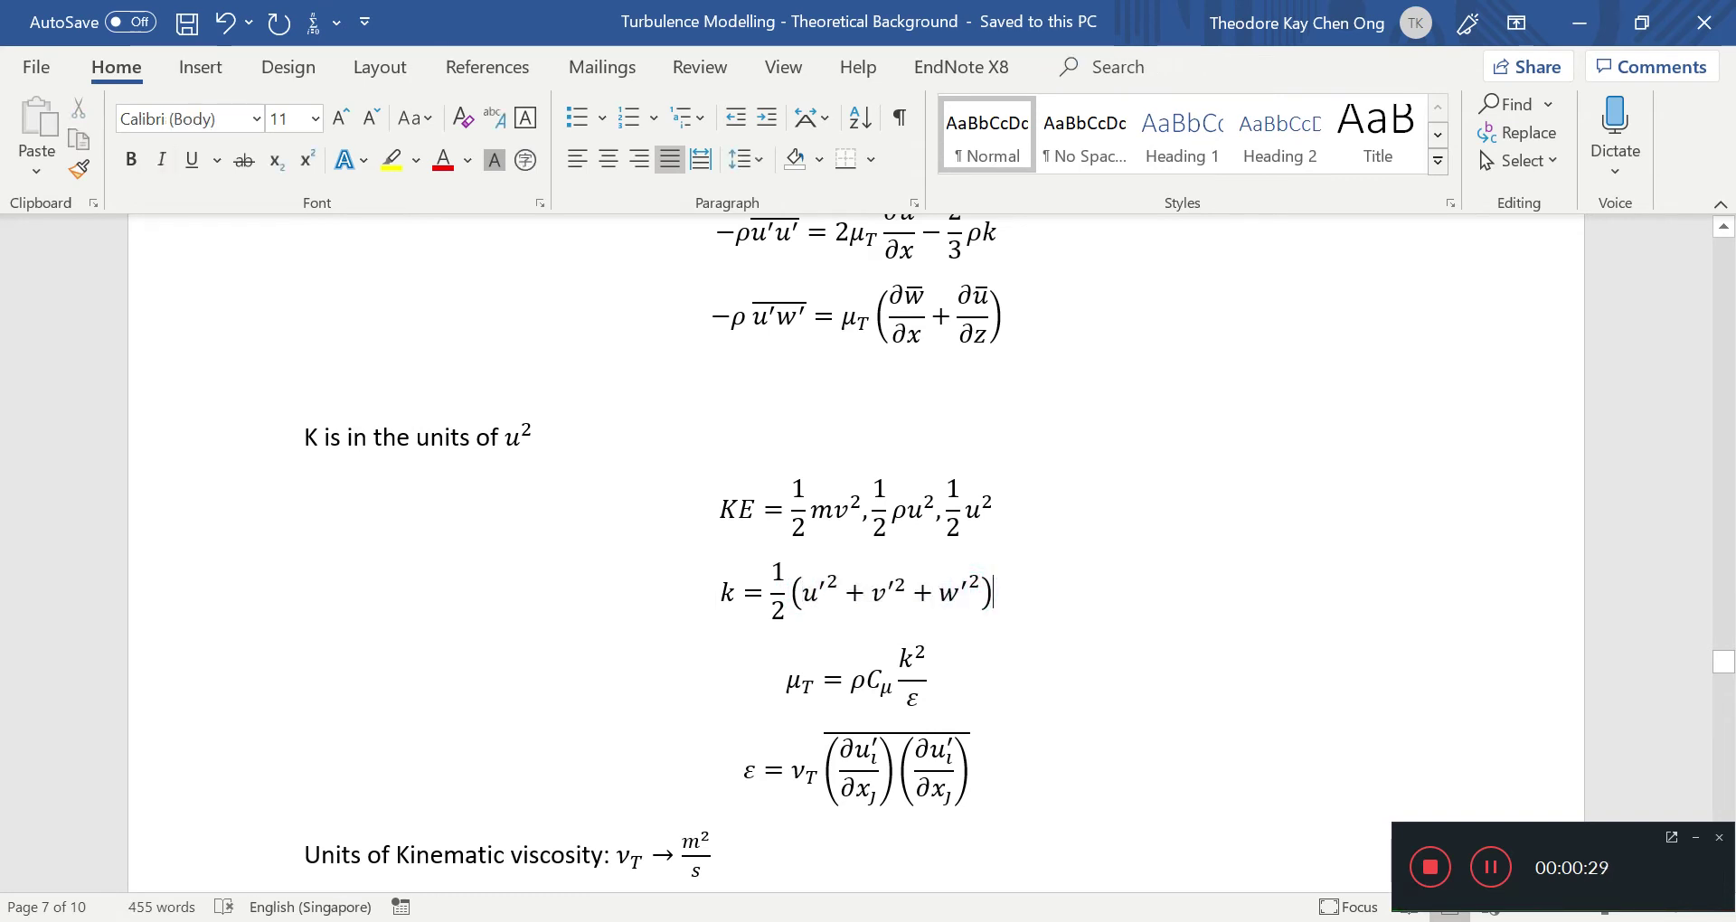
Examine the note on the units of ε and the time, convection, diffusion and source terms of the k transport equation.
scroll(1128, 597, "down", 3)
scroll(1128, 597, "down", 6)
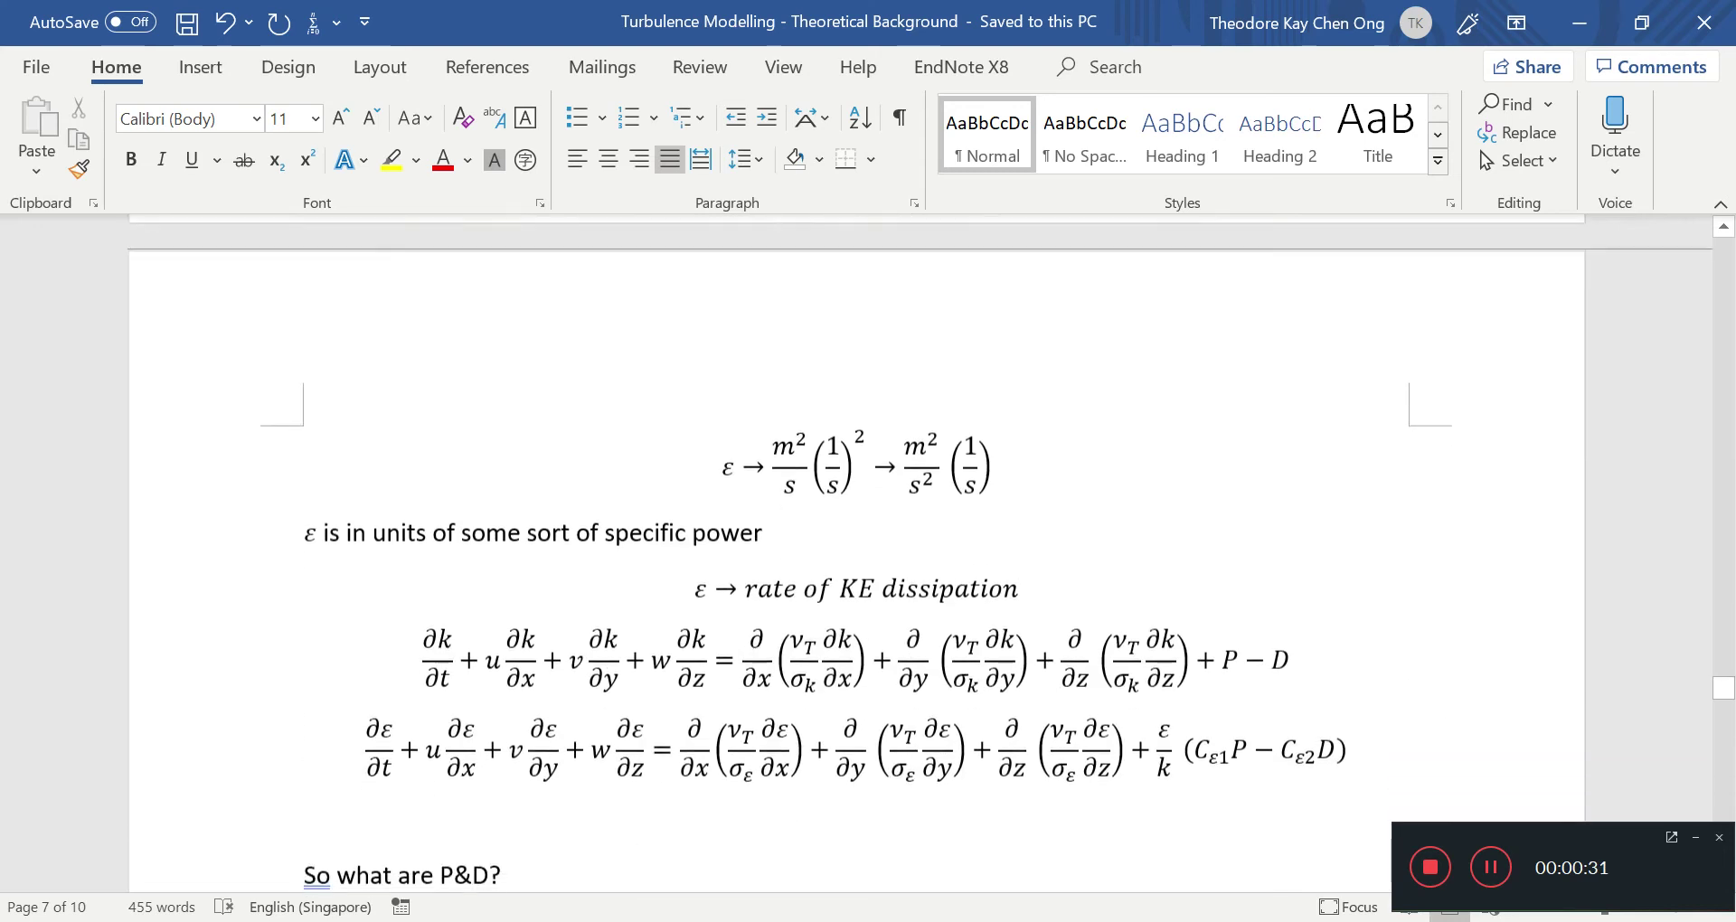
left_click(257, 541)
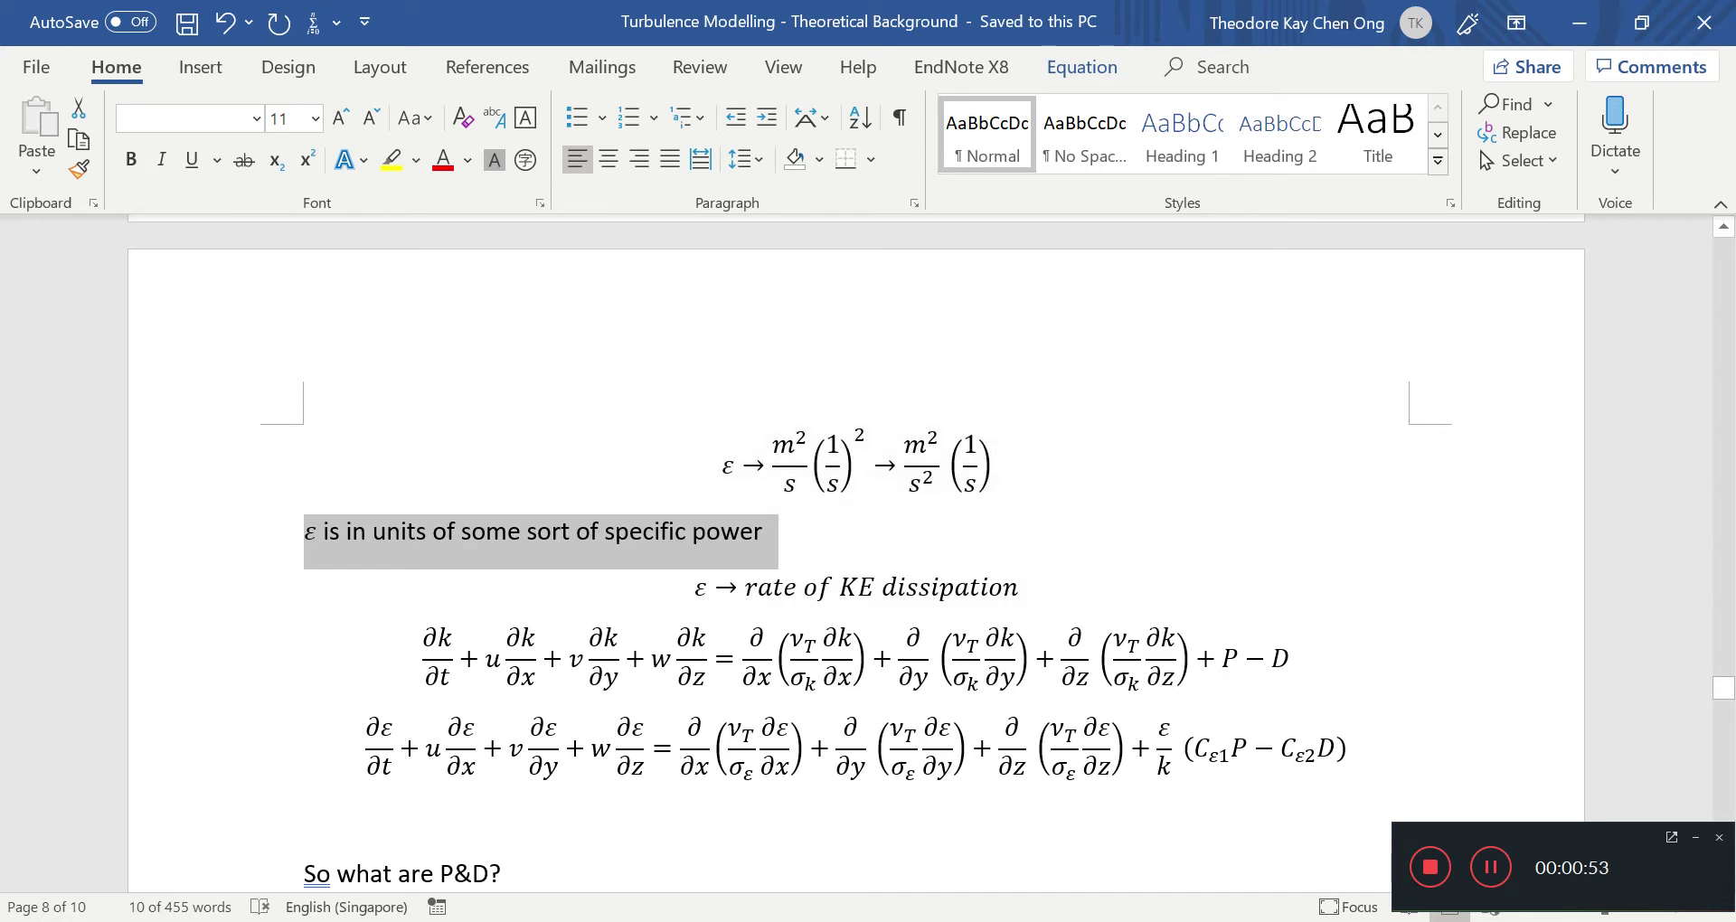
scroll(435, 514, "down", 2)
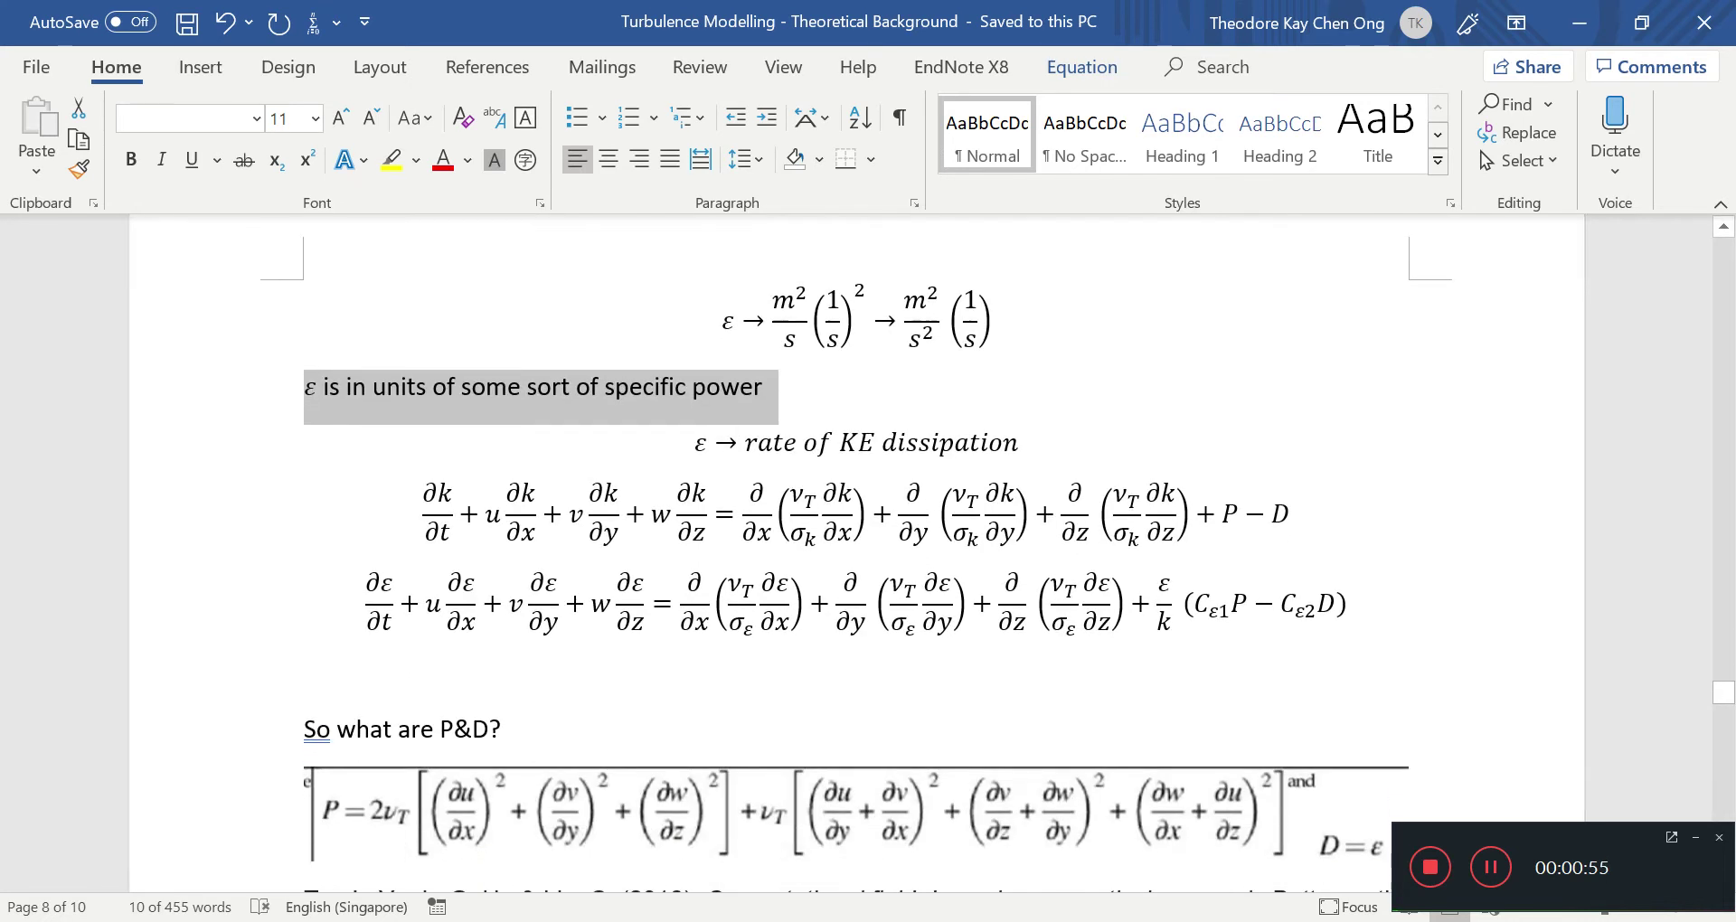
left_click_drag(433, 514, 710, 514)
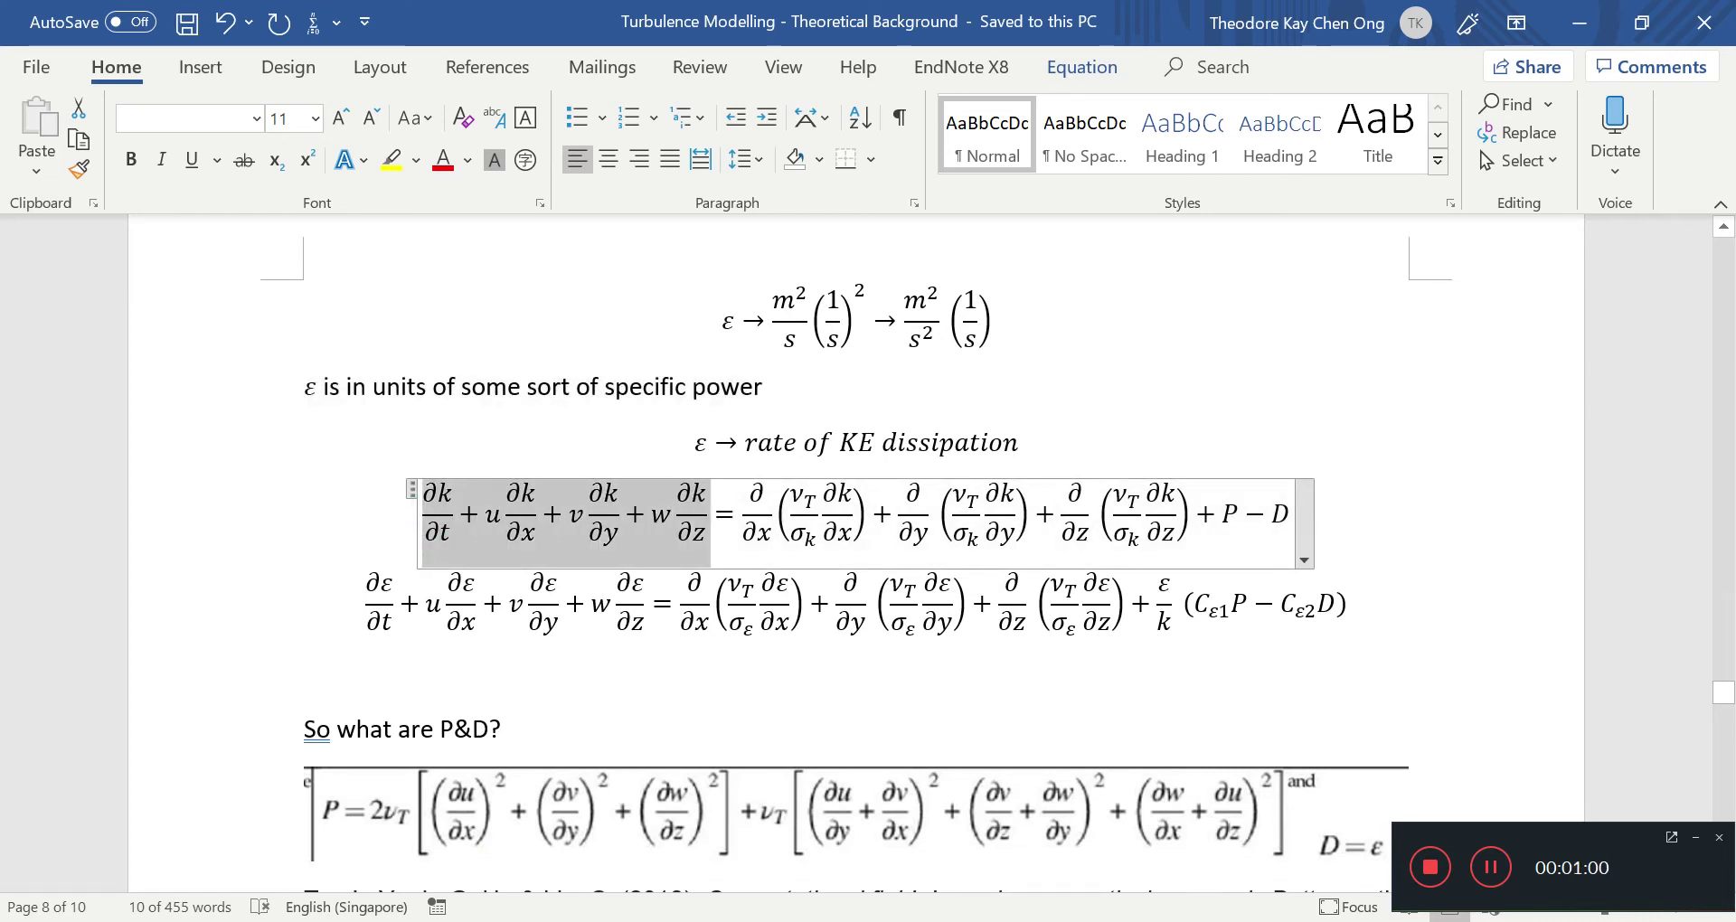
left_click(474, 501)
double_click(437, 513)
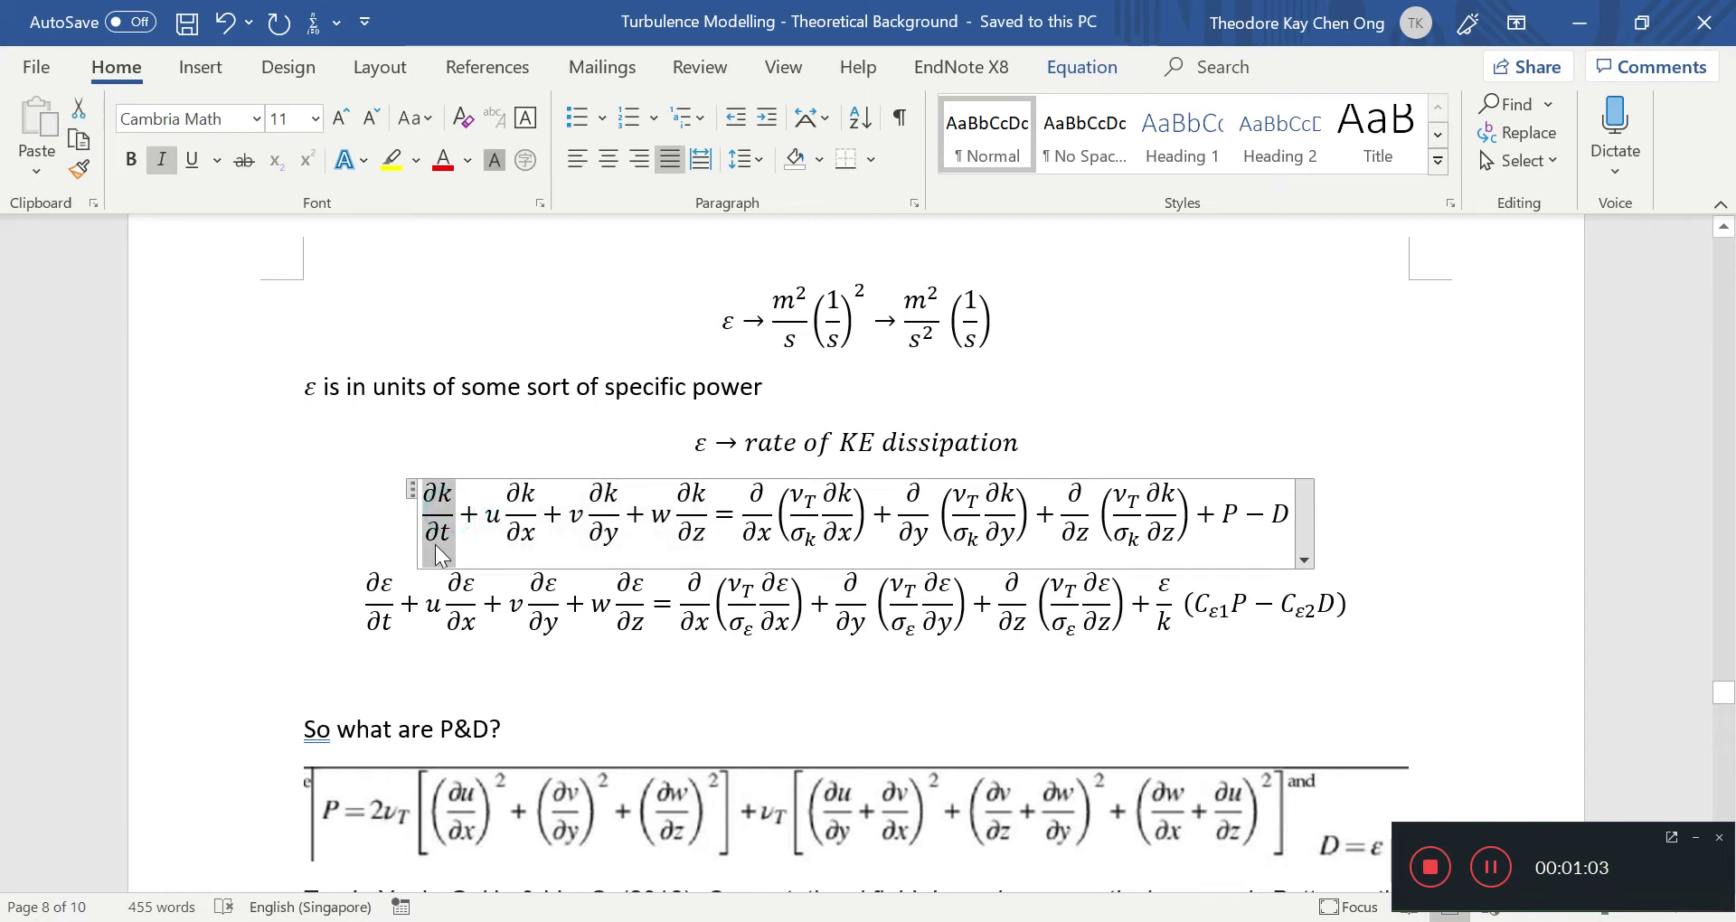
left_click_drag(488, 529, 711, 542)
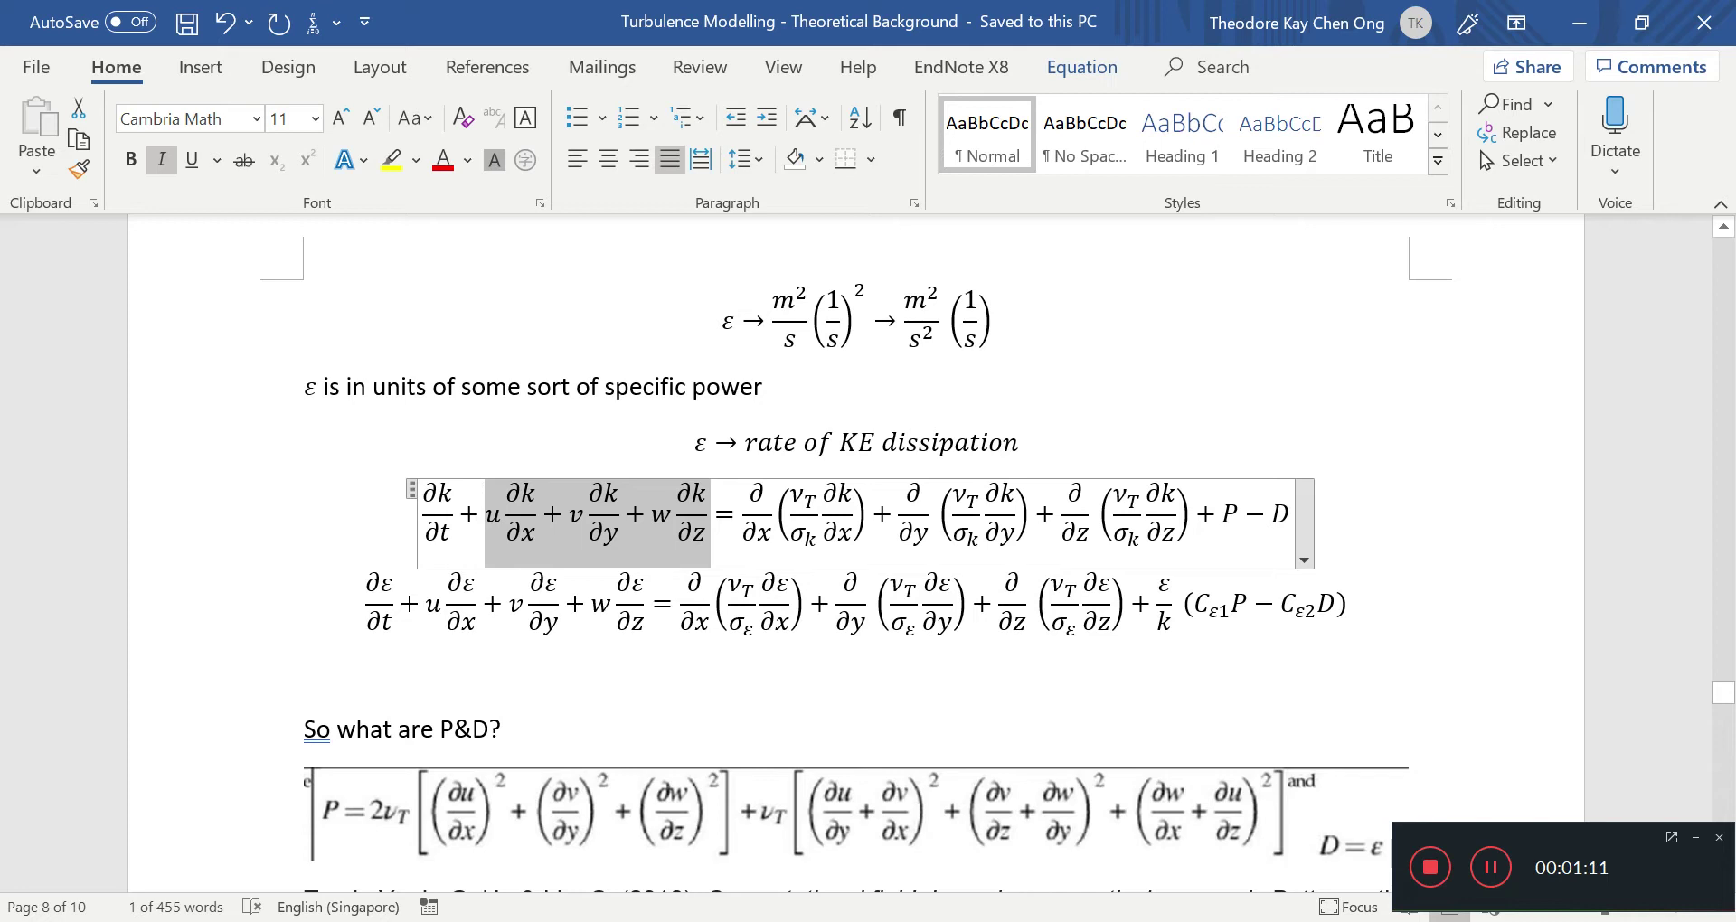
left_click_drag(740, 523, 1302, 526)
left_click(1451, 500)
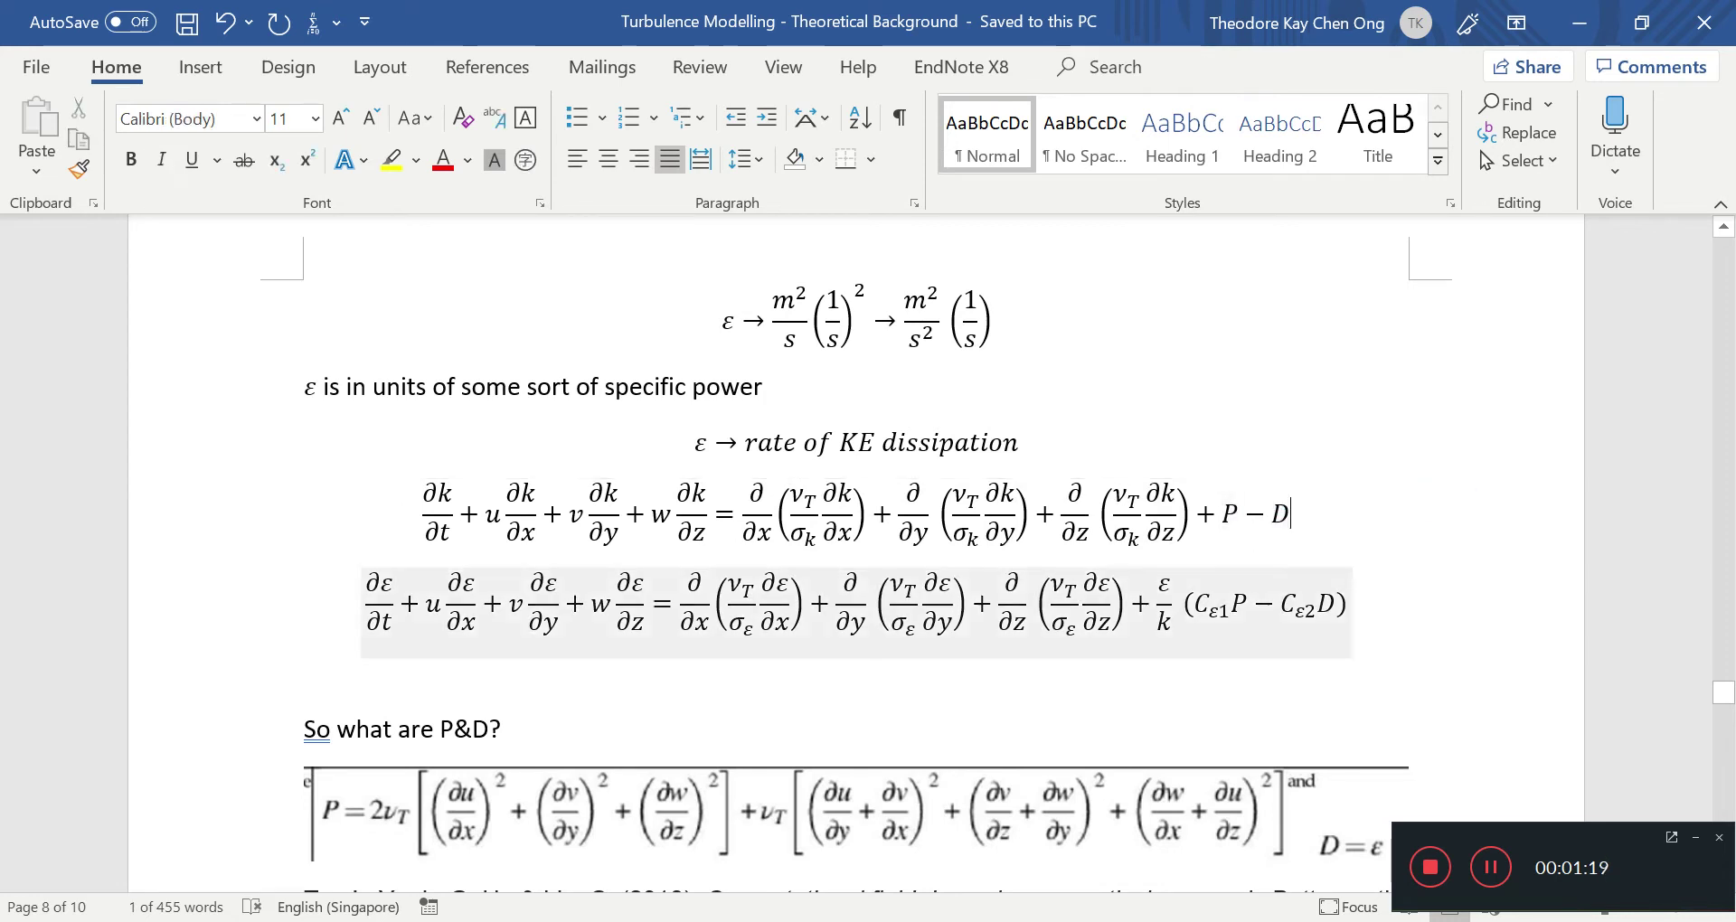
Examine the left-hand terms, diffusion terms and source term of the ε transport equation.
left_click_drag(641, 593, 366, 598)
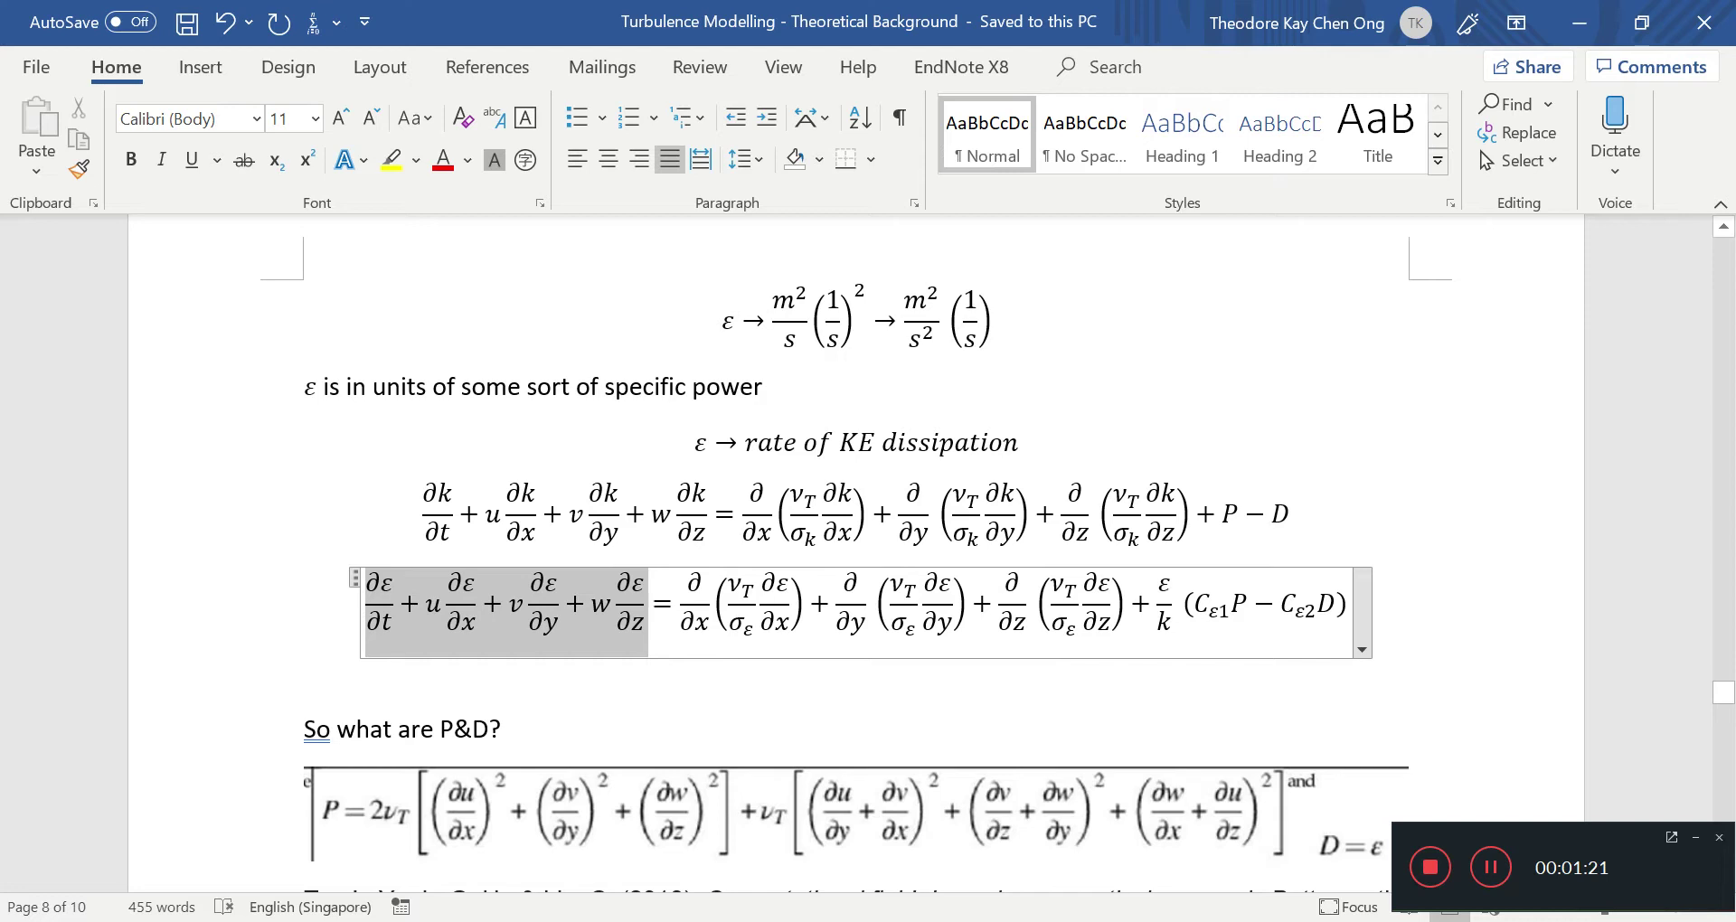
left_click(394, 600)
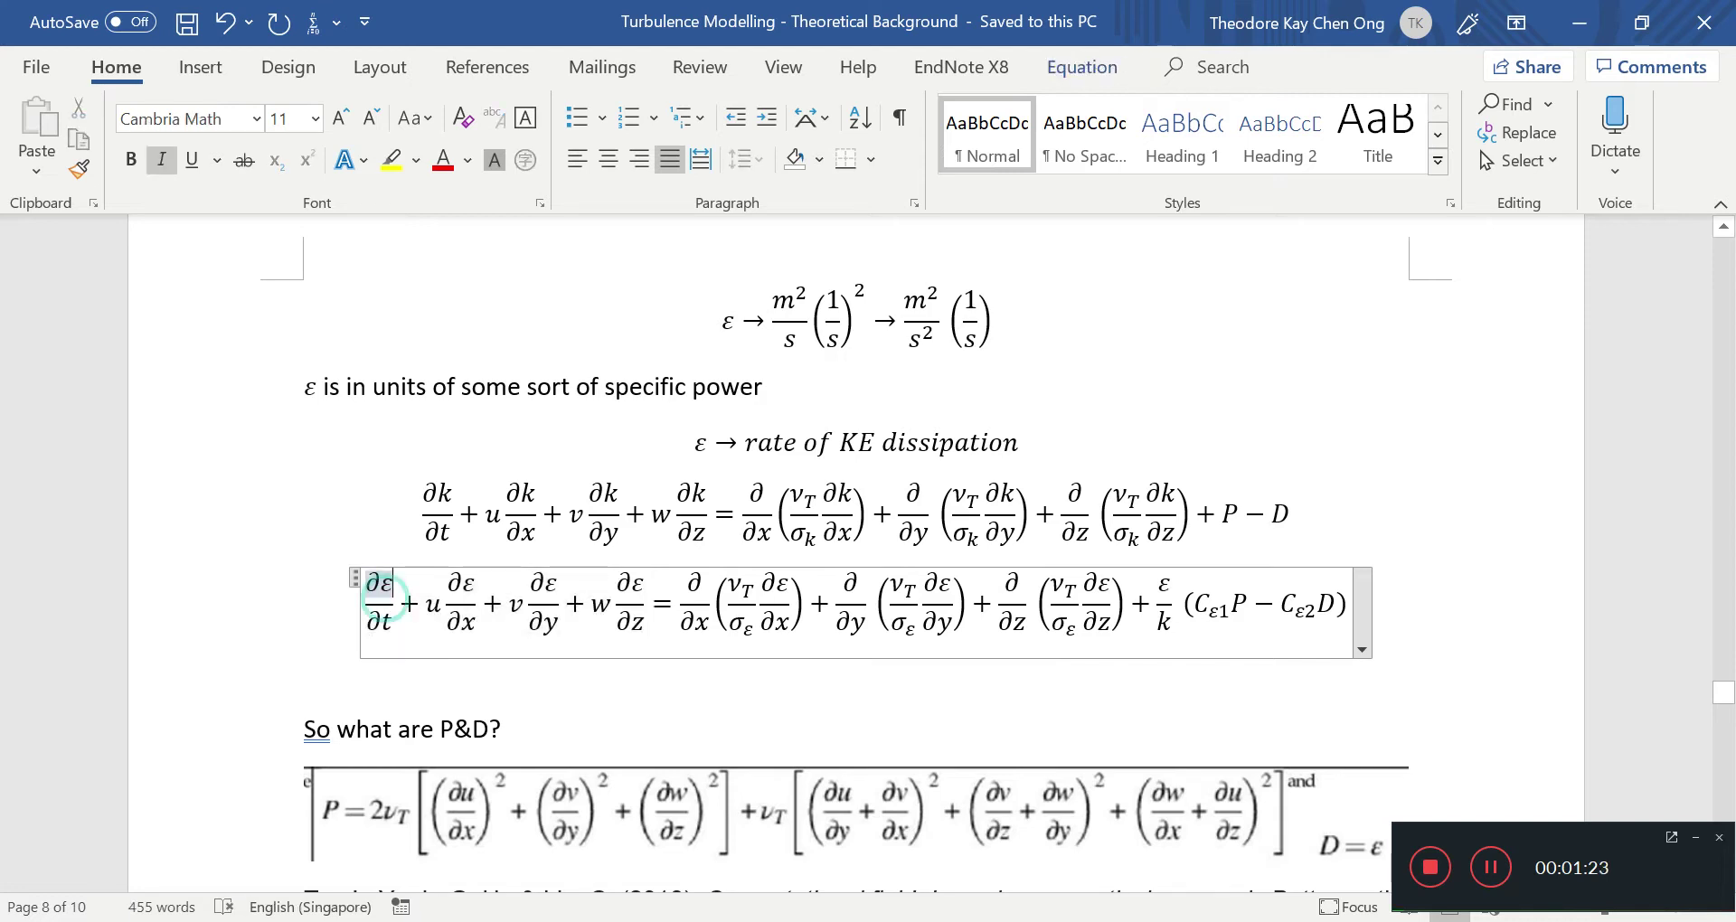
left_click_drag(411, 601, 1338, 603)
left_click(743, 624)
left_click(1261, 645)
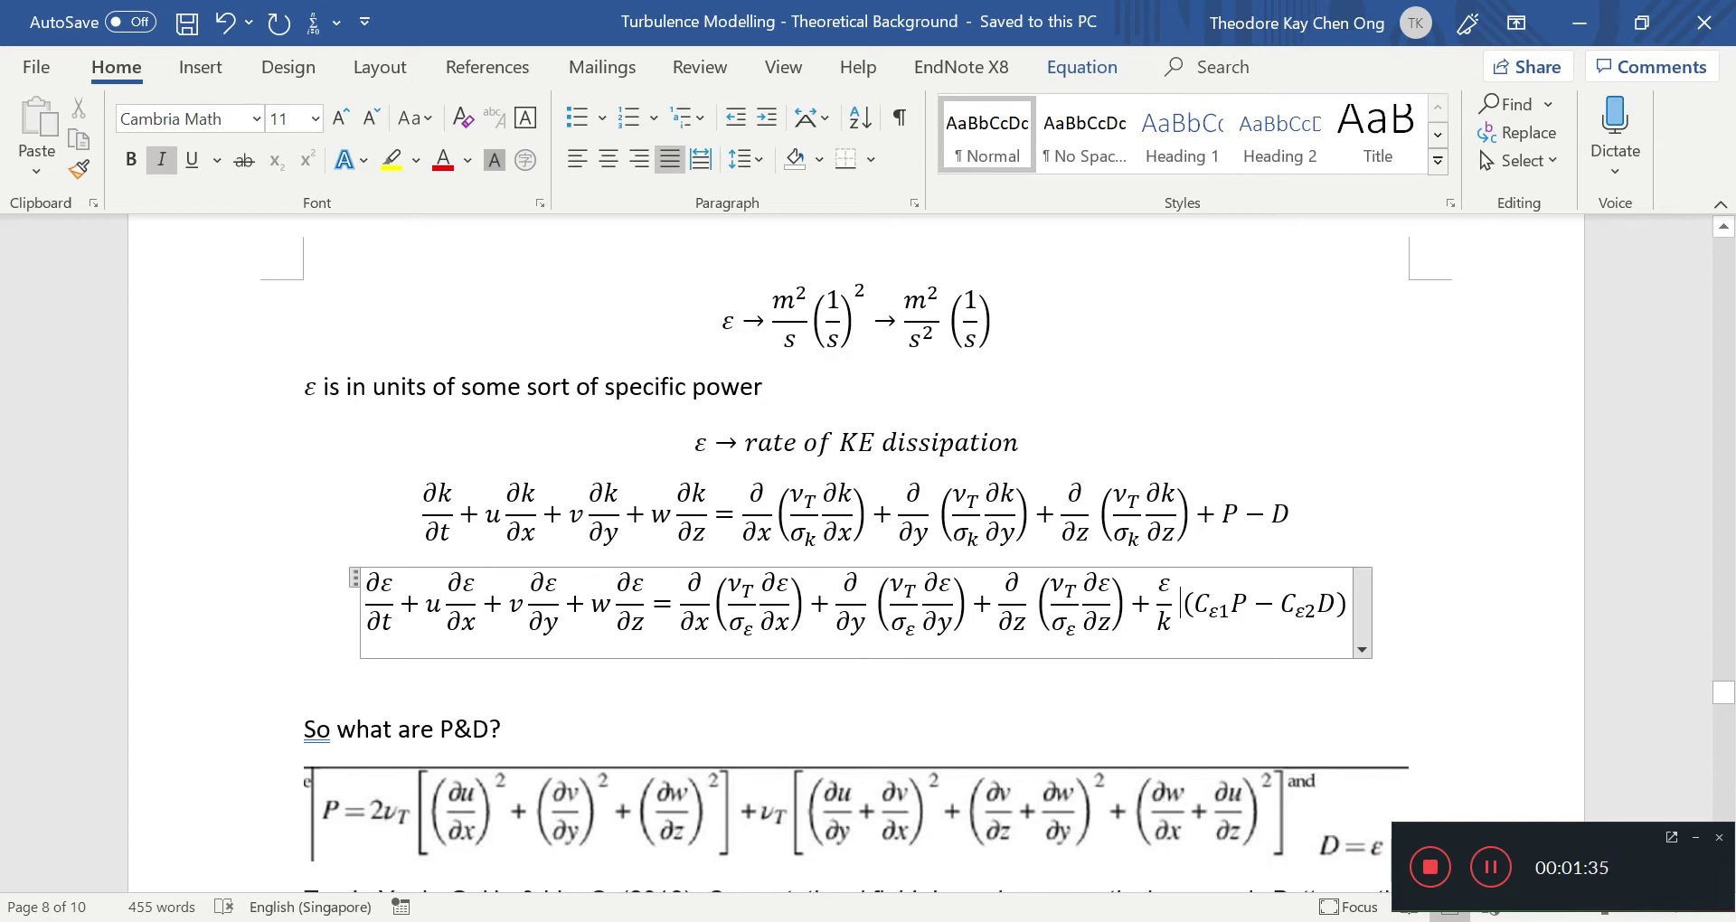
Examine the pictured expressions for P and D and the textbook citation beneath them.
scroll(1151, 647, "down", 3)
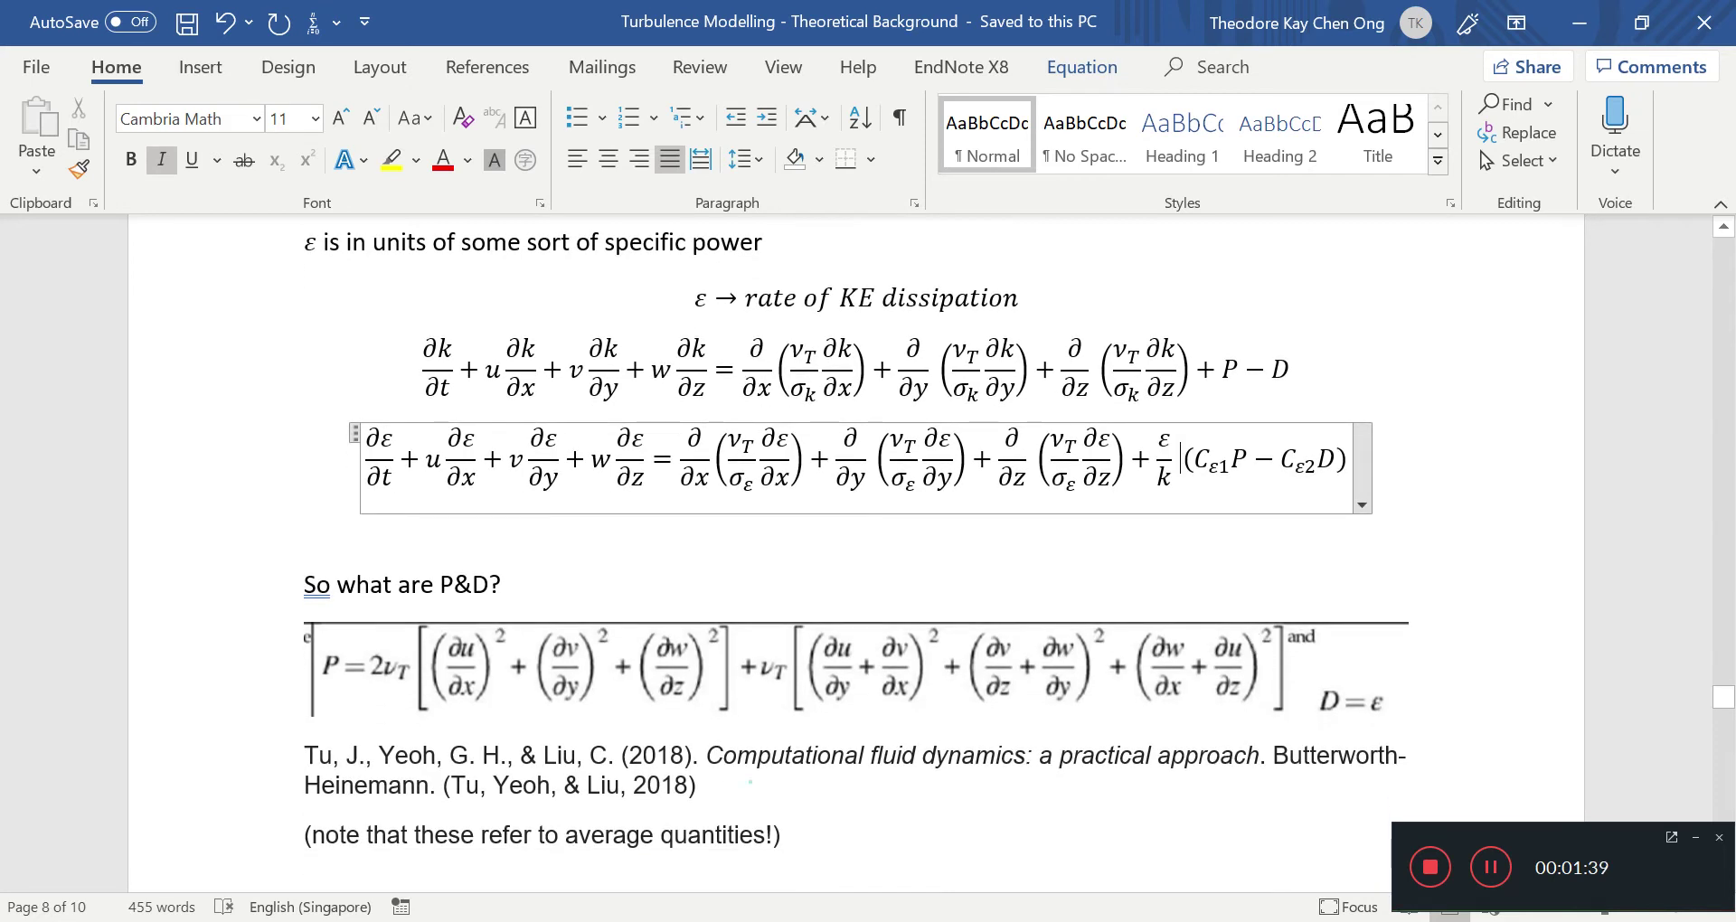
left_click(701, 786)
triple_click(701, 786)
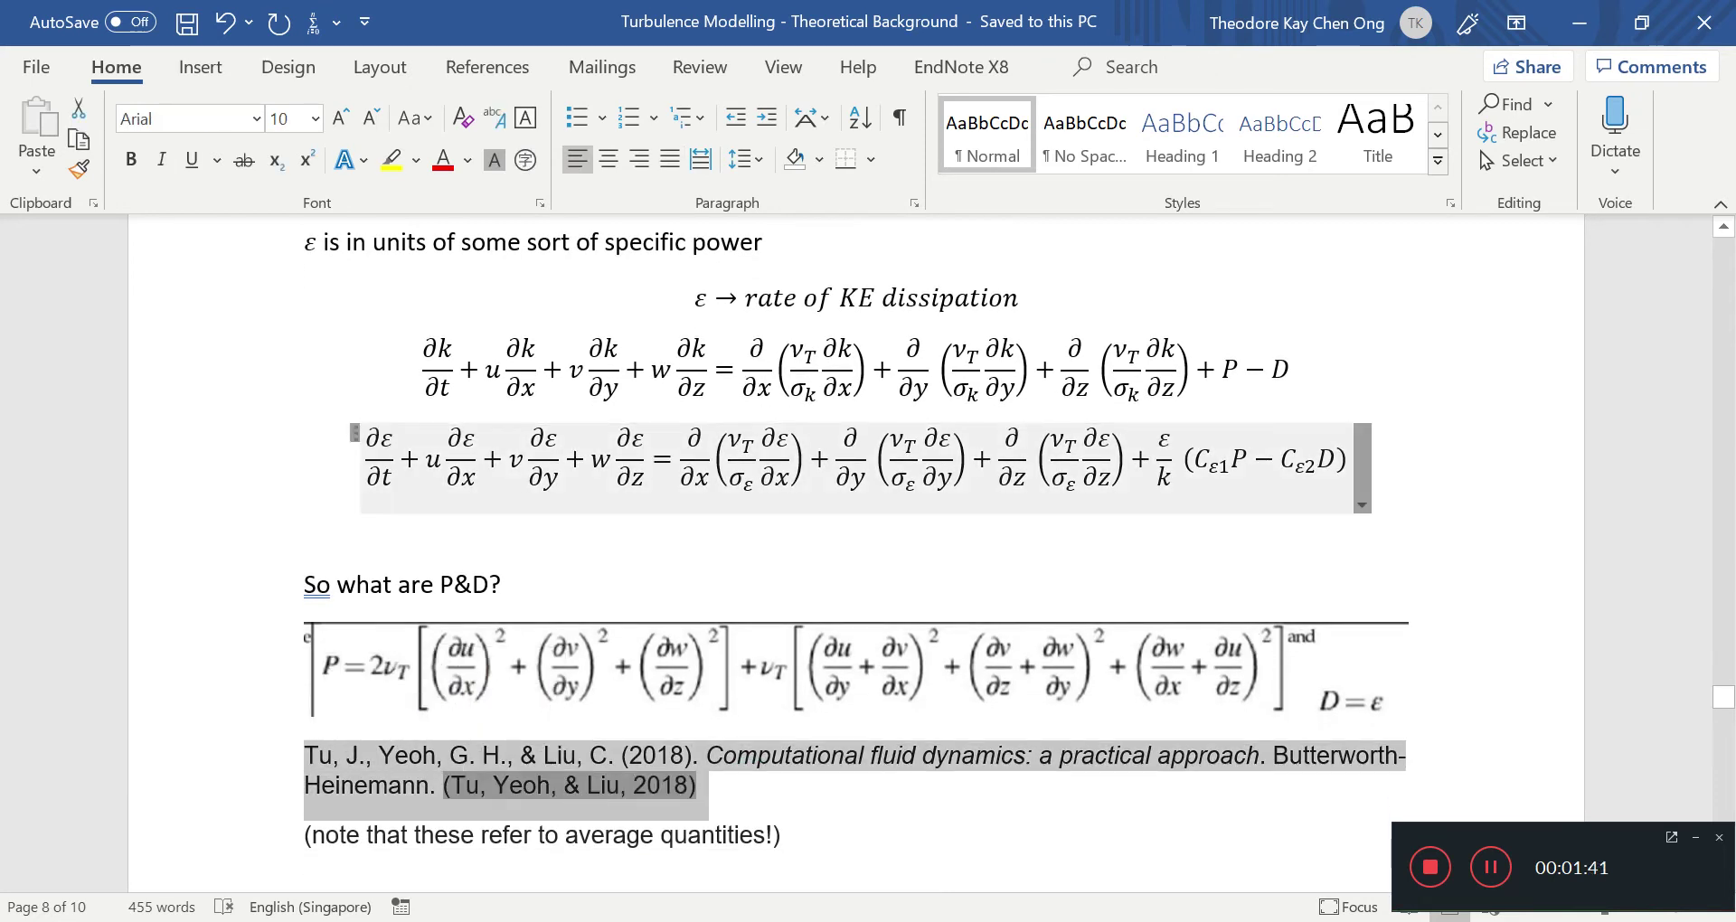
left_click(728, 871)
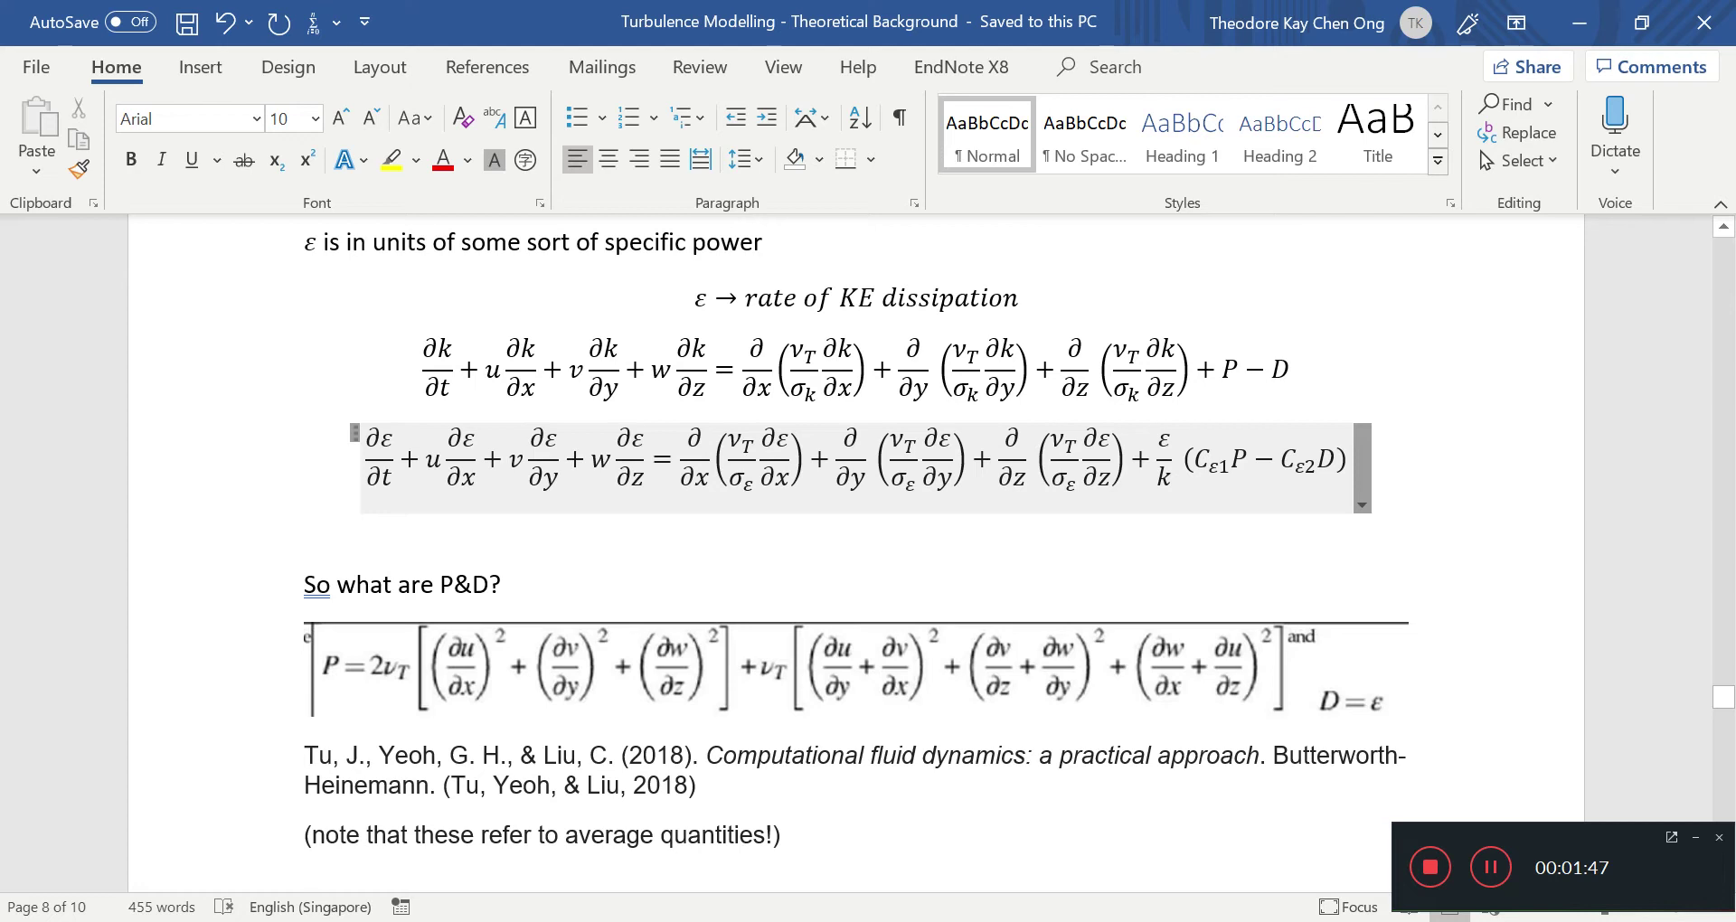
scroll(857, 542, "down", 3)
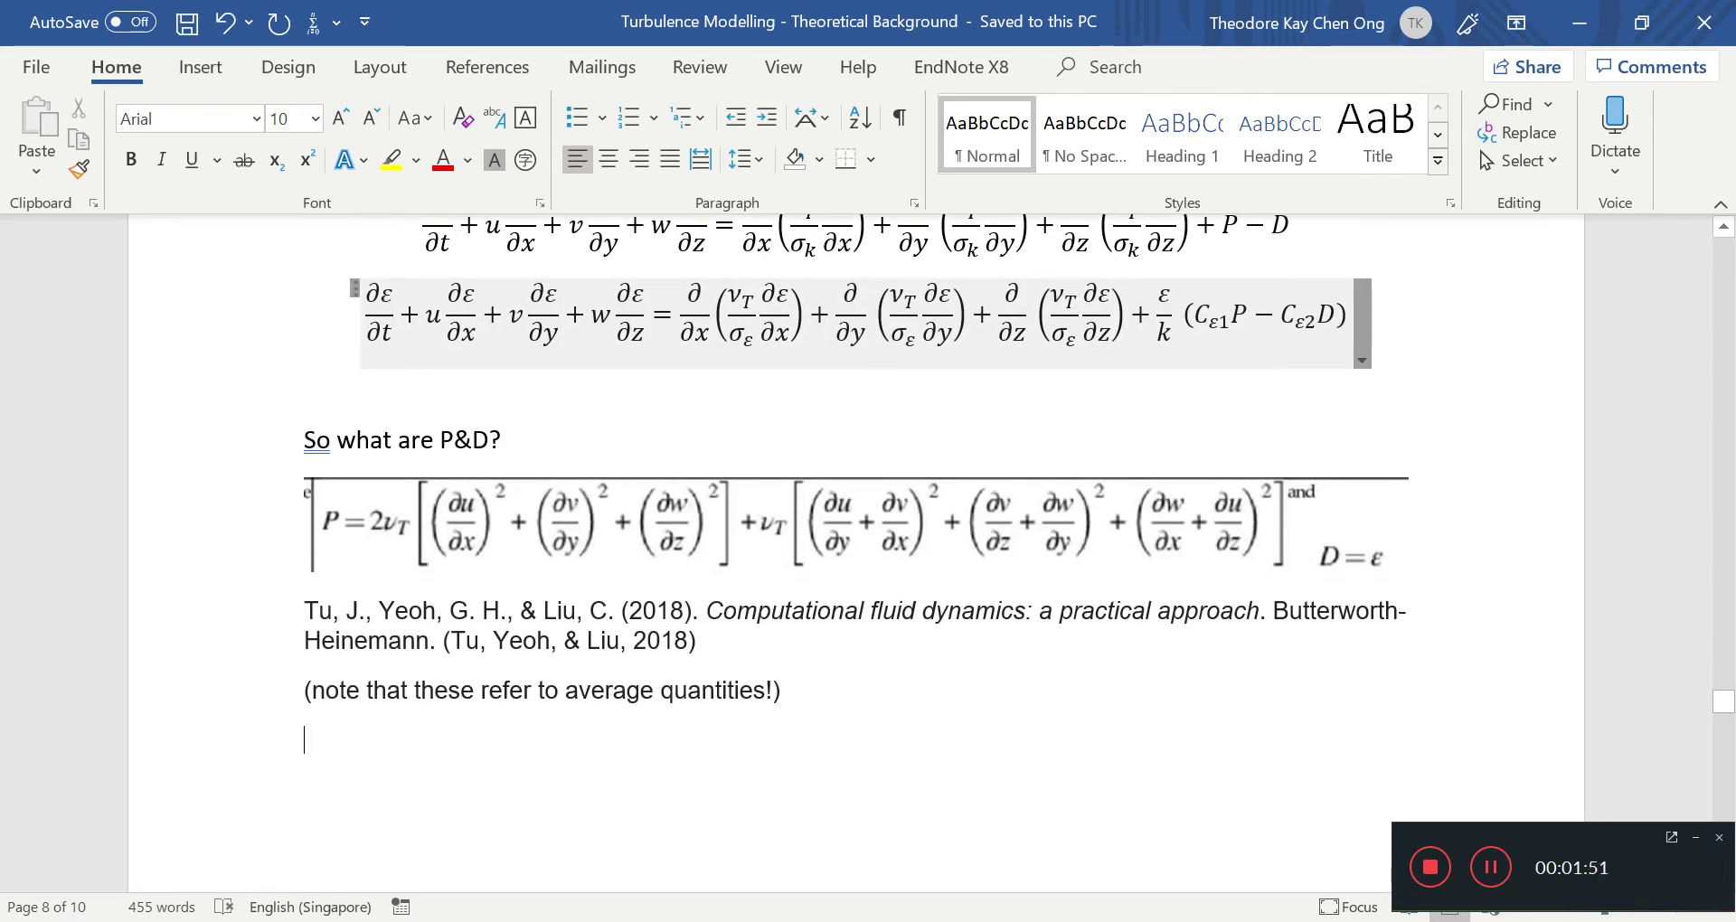
left_click(868, 571)
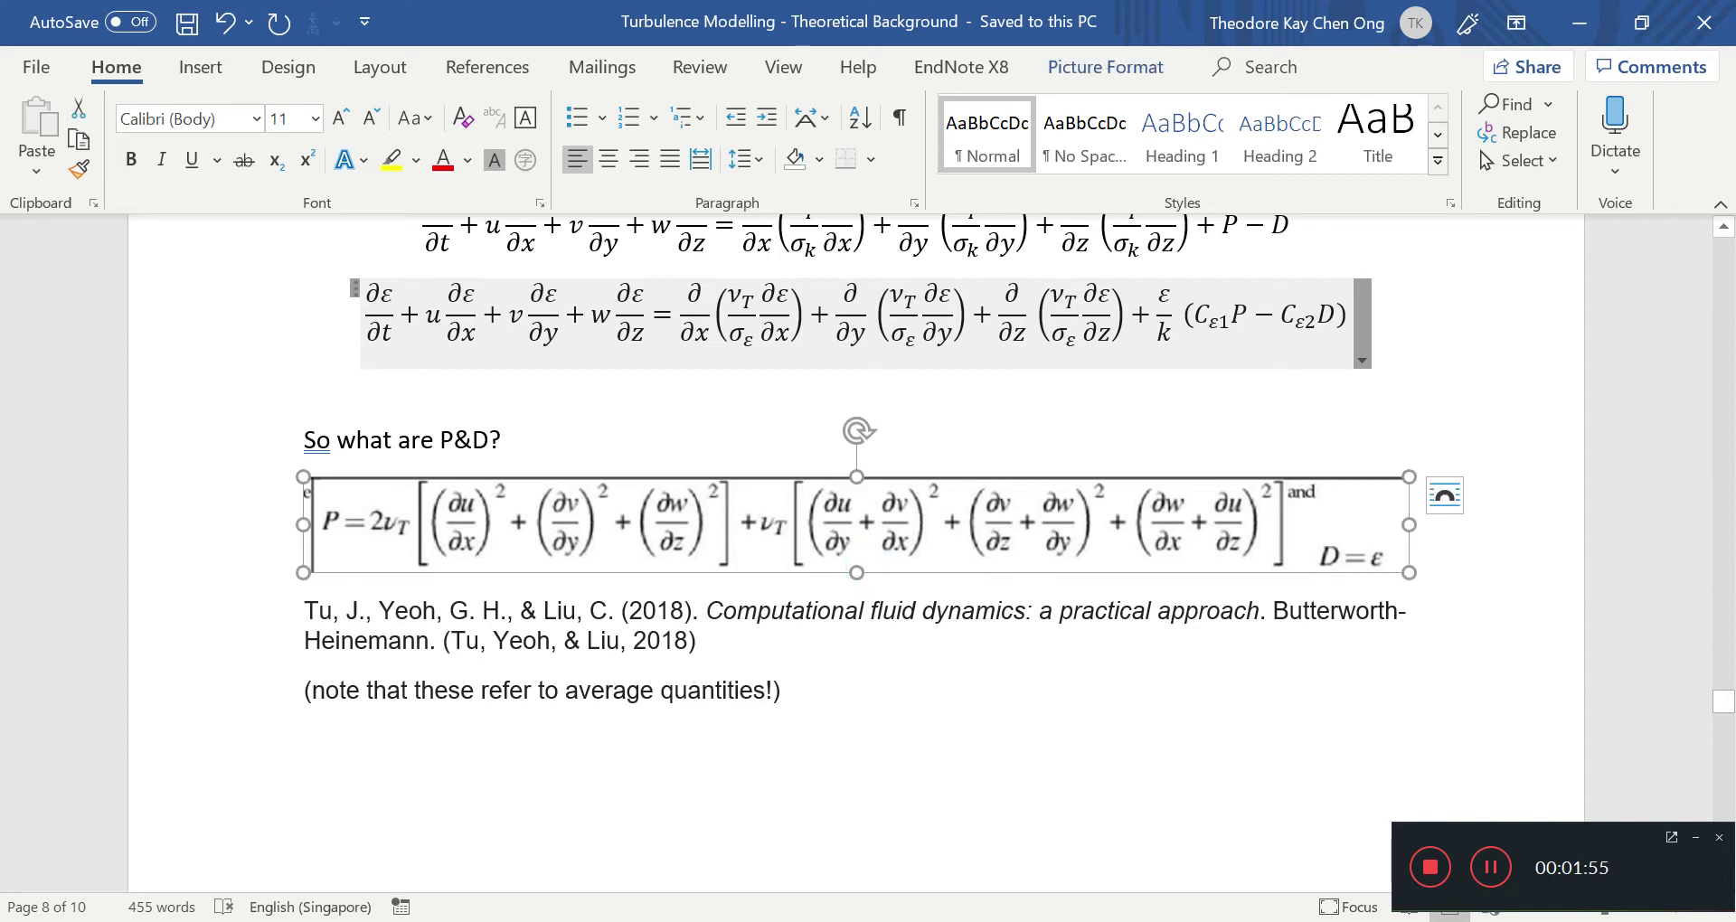
Insert a new equation below the note about average quantities and begin it with P = 2ν_T.
left_click(844, 763)
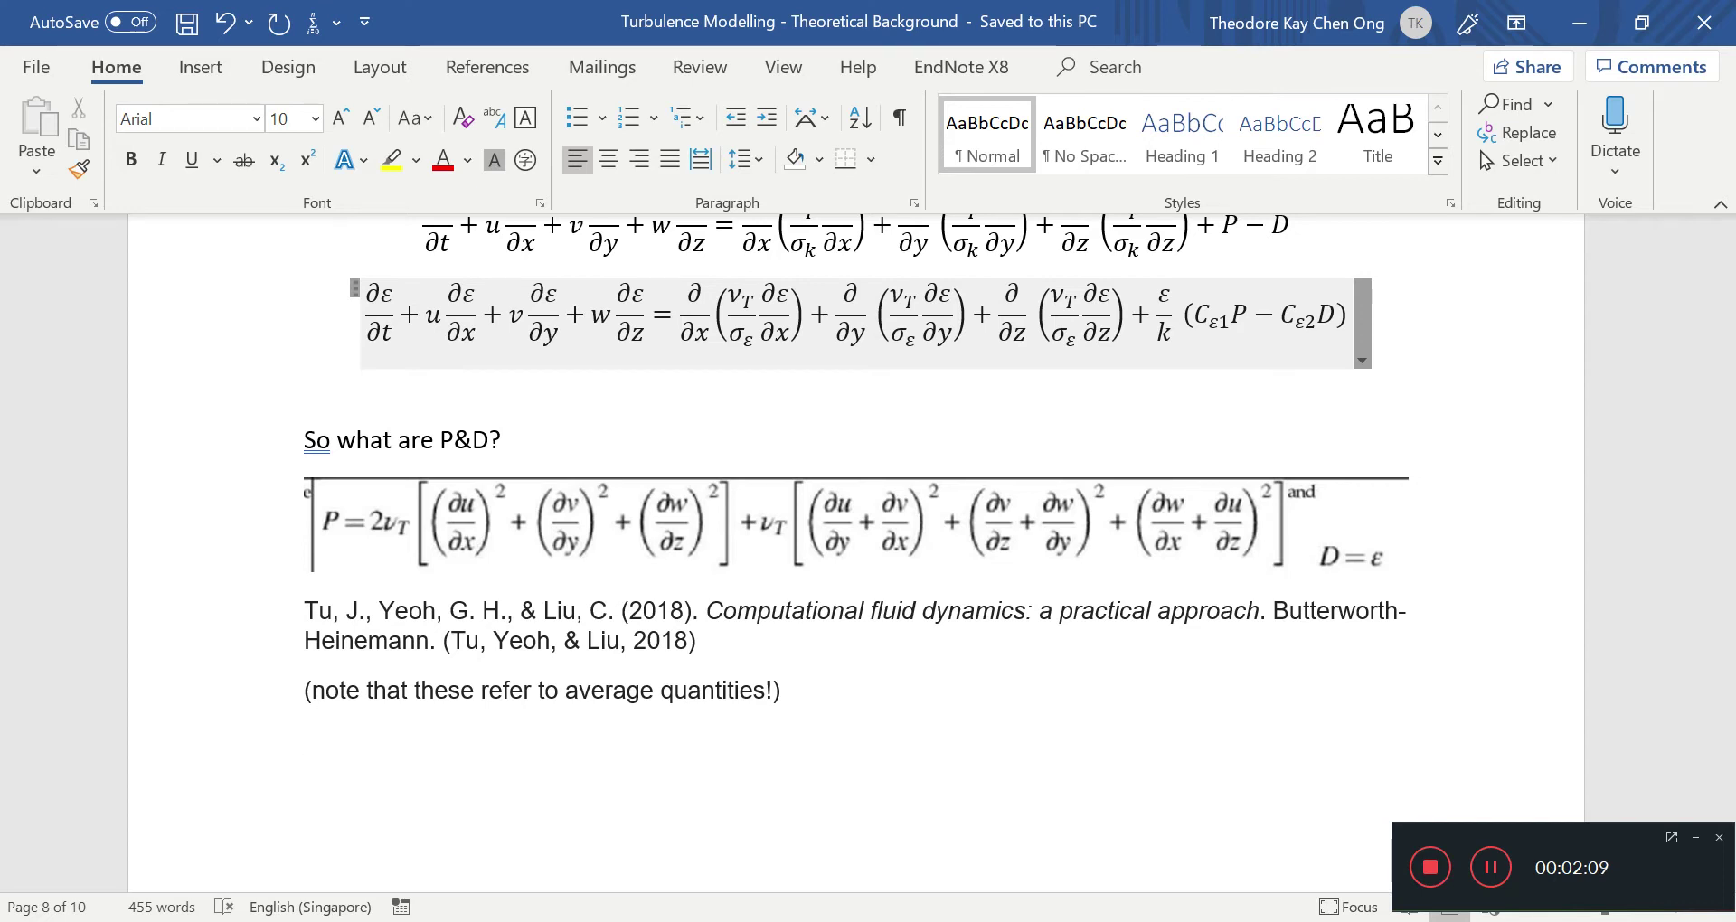
key("alt+equal")
type("O")
key("BackSpace")
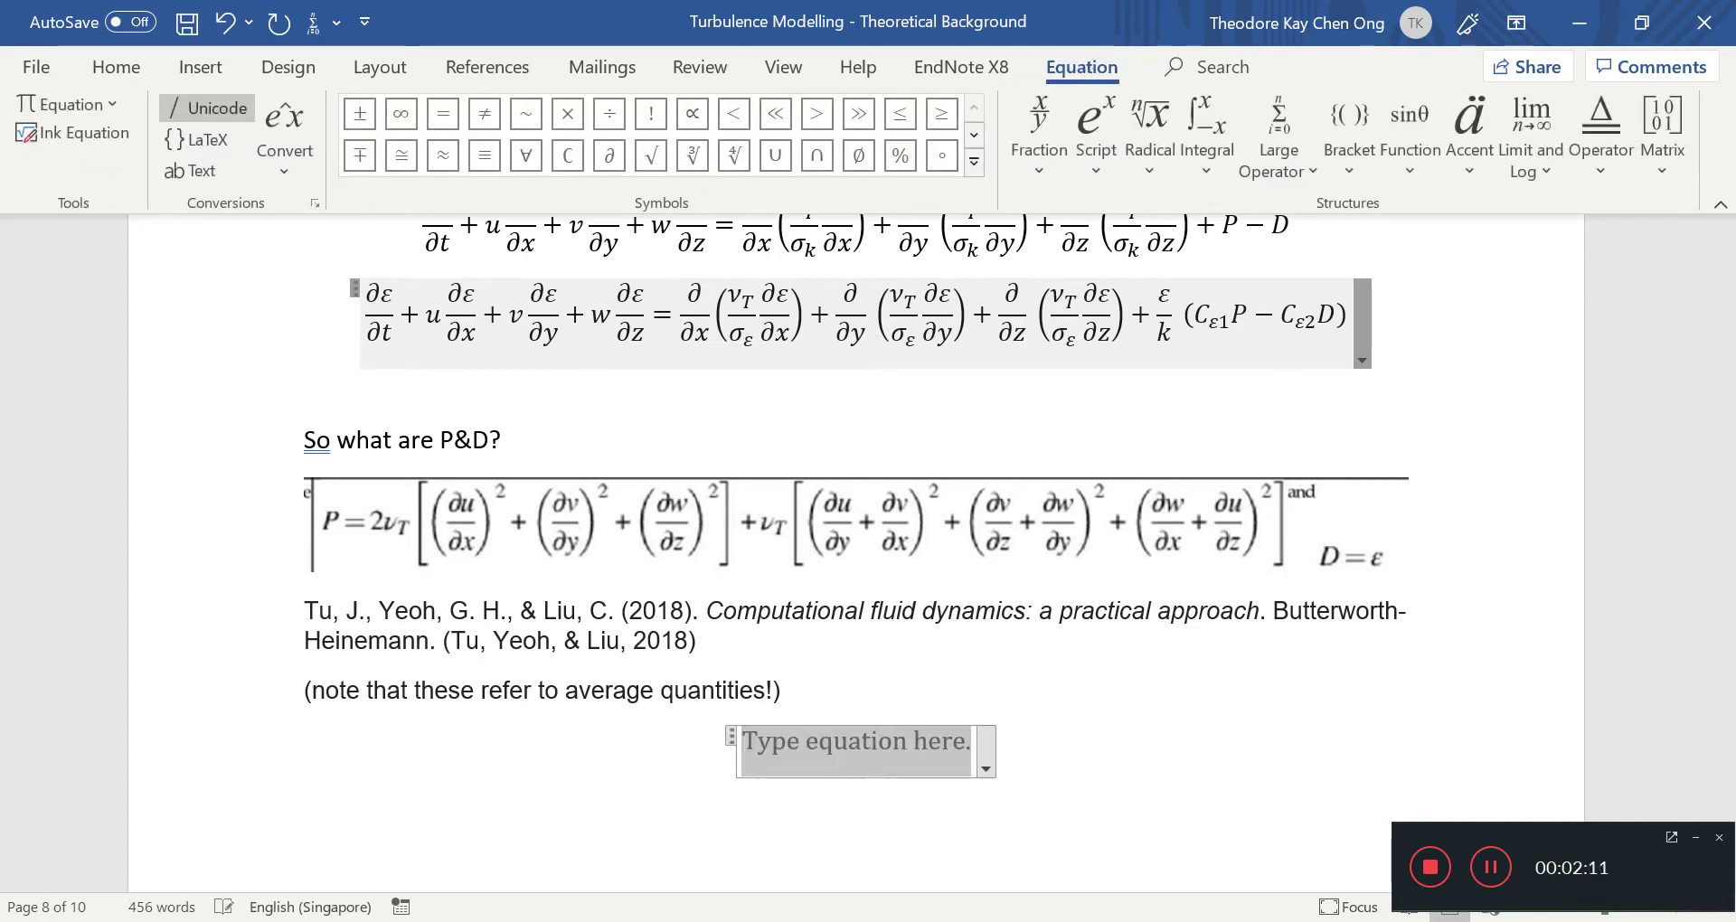
type("p")
key("BackSpace")
type("P")
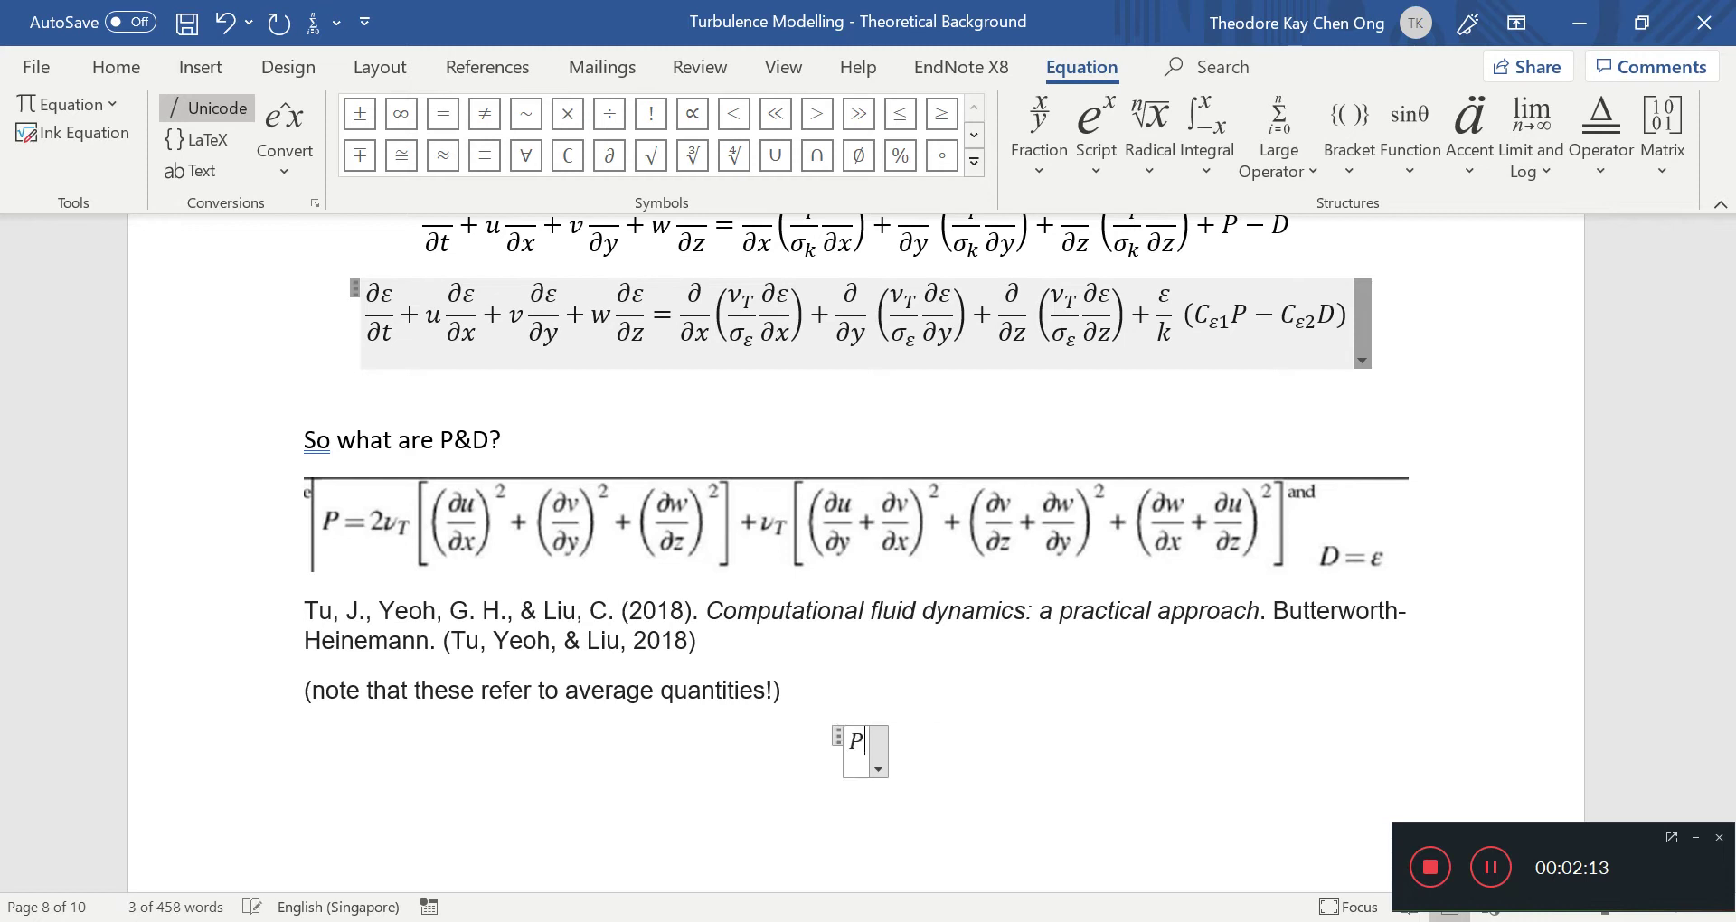
type("=2\\nu_T ")
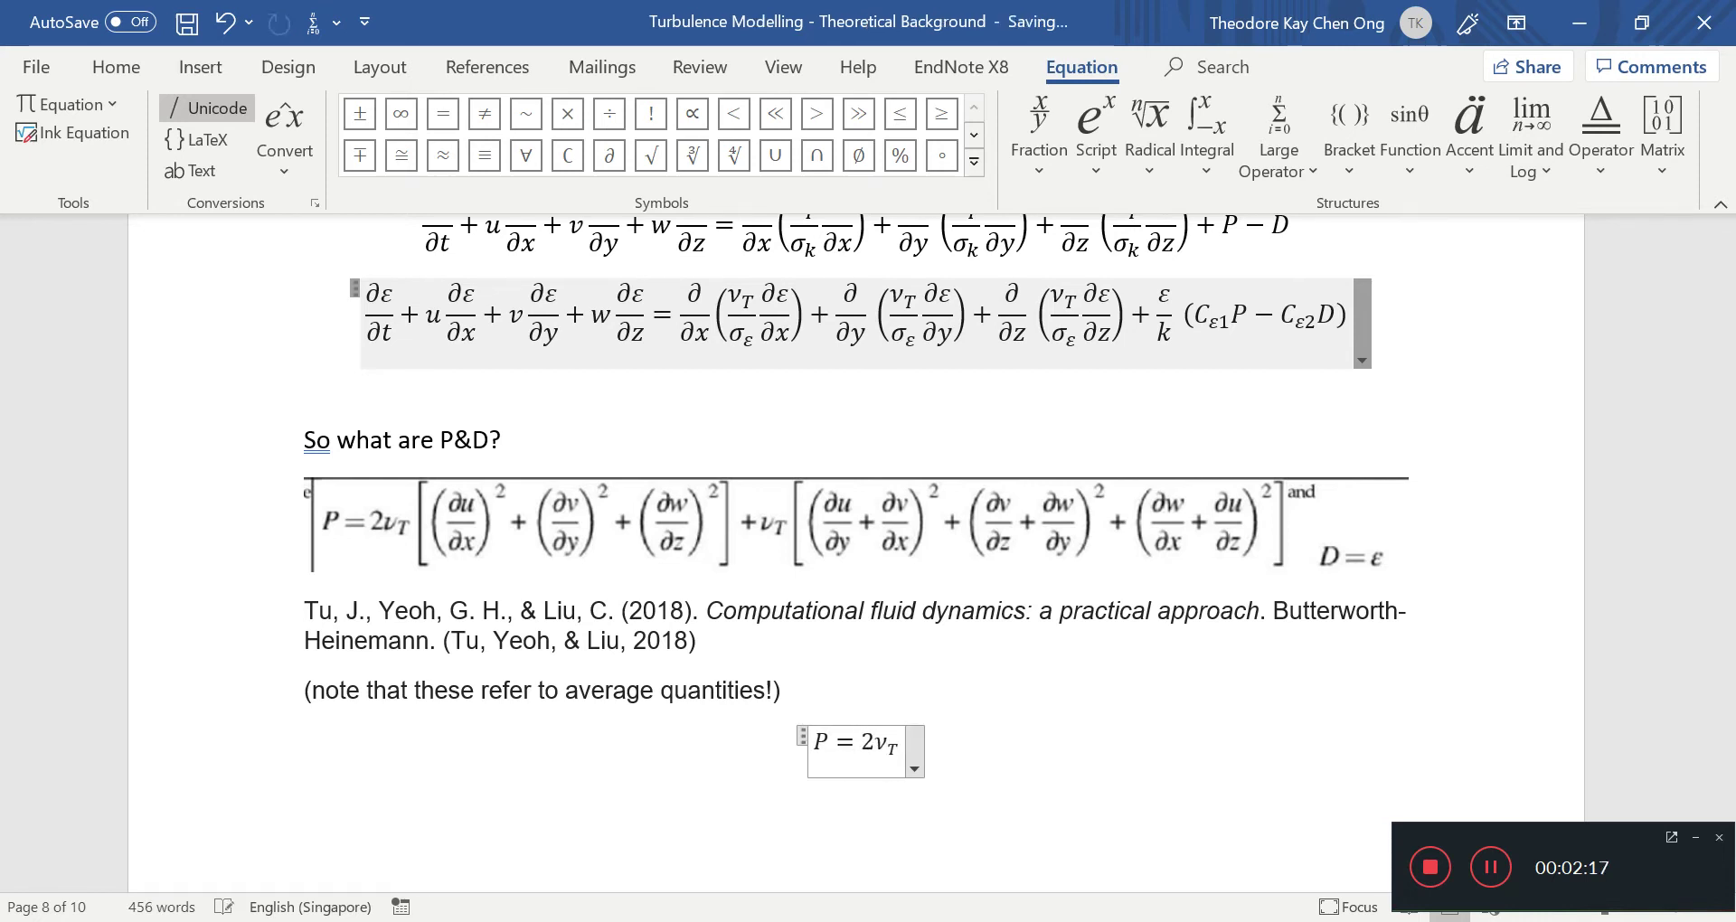
Continue the P equation with an opening square bracket and the squared mean-velocity gradients (∂ū/∂x)² + (∂v̄/∂y)².
type("[")
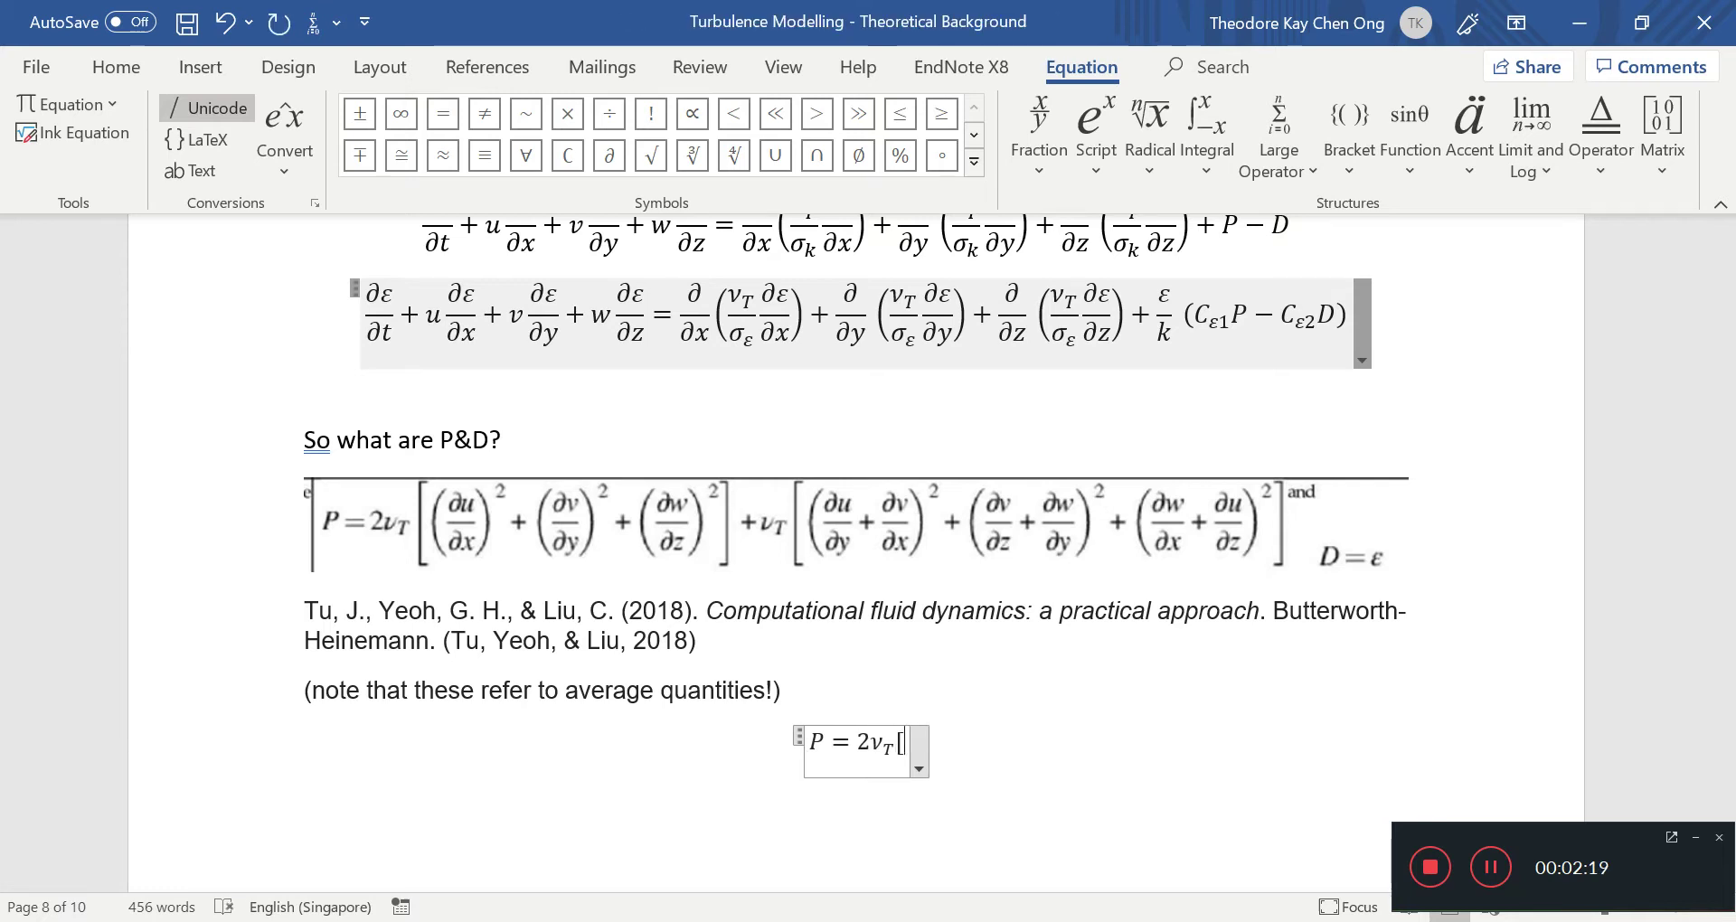
type("(\\partial y\\")
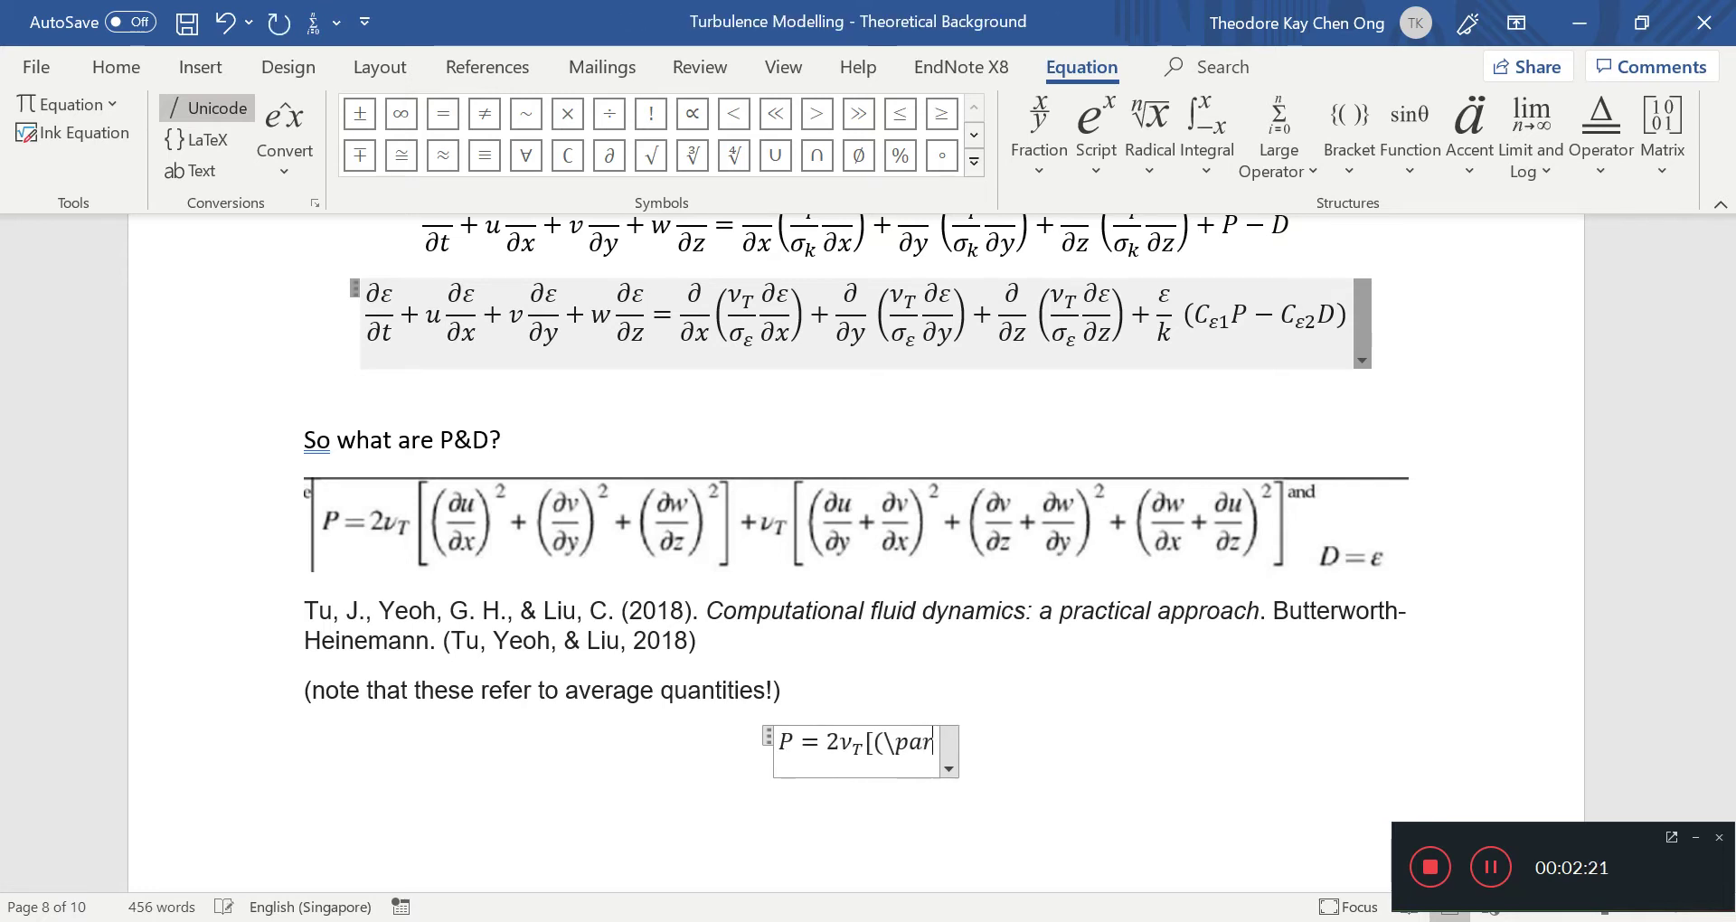
key("BackSpace")
key("BackSpace")
type("u")
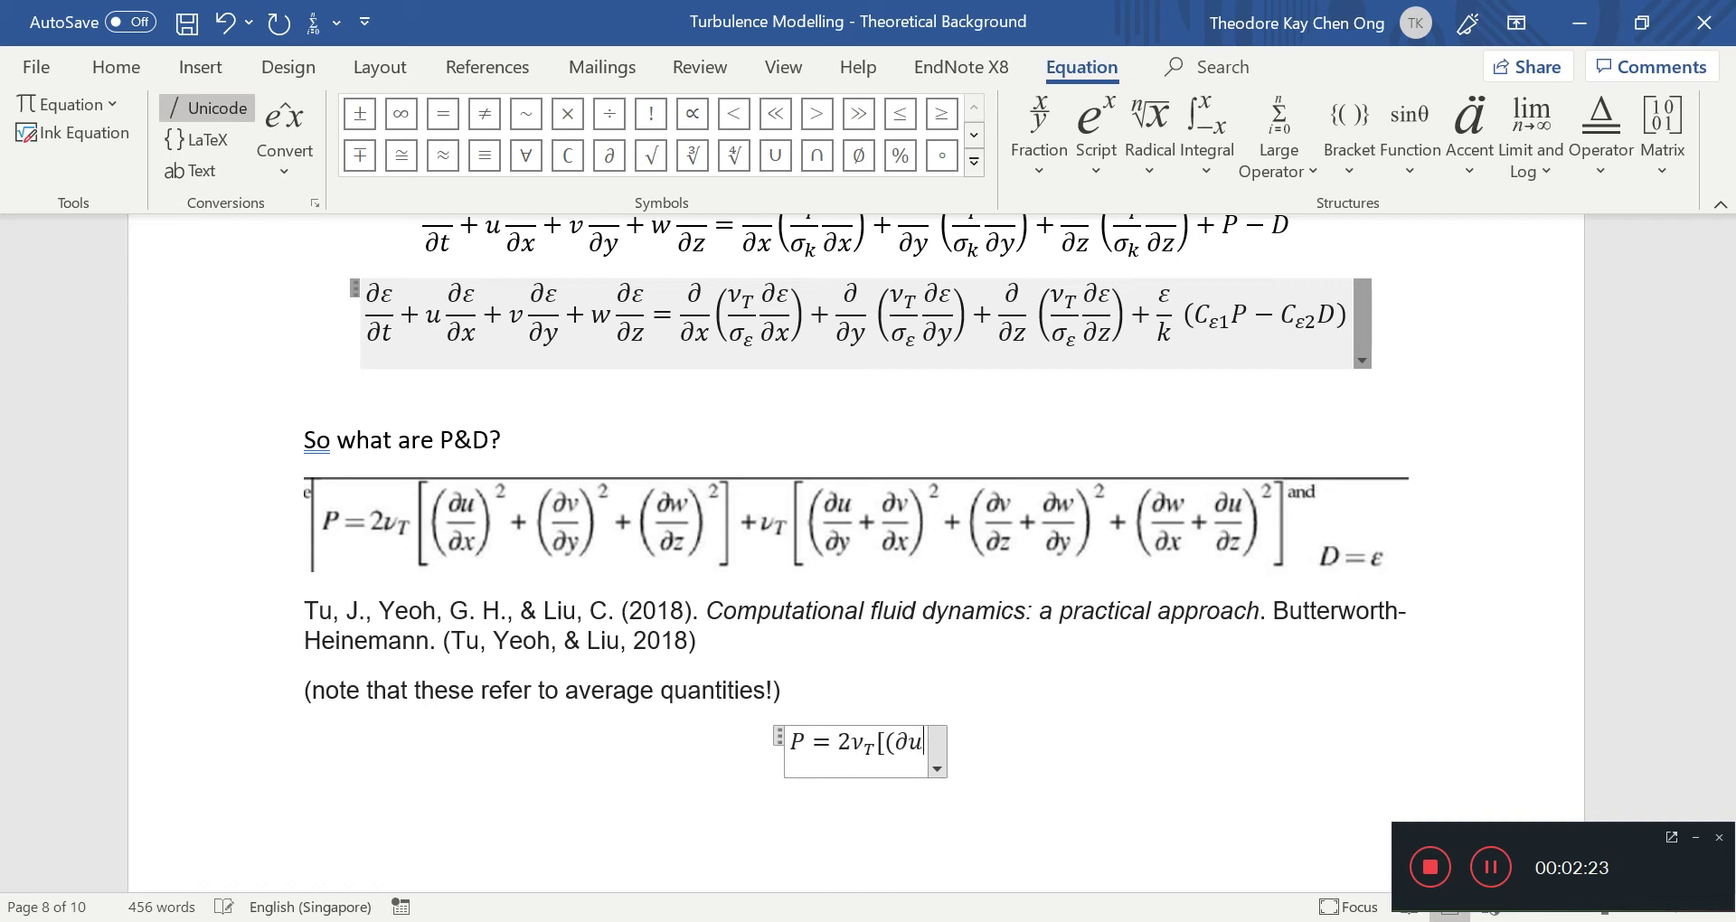
type("\\bar/\\partial")
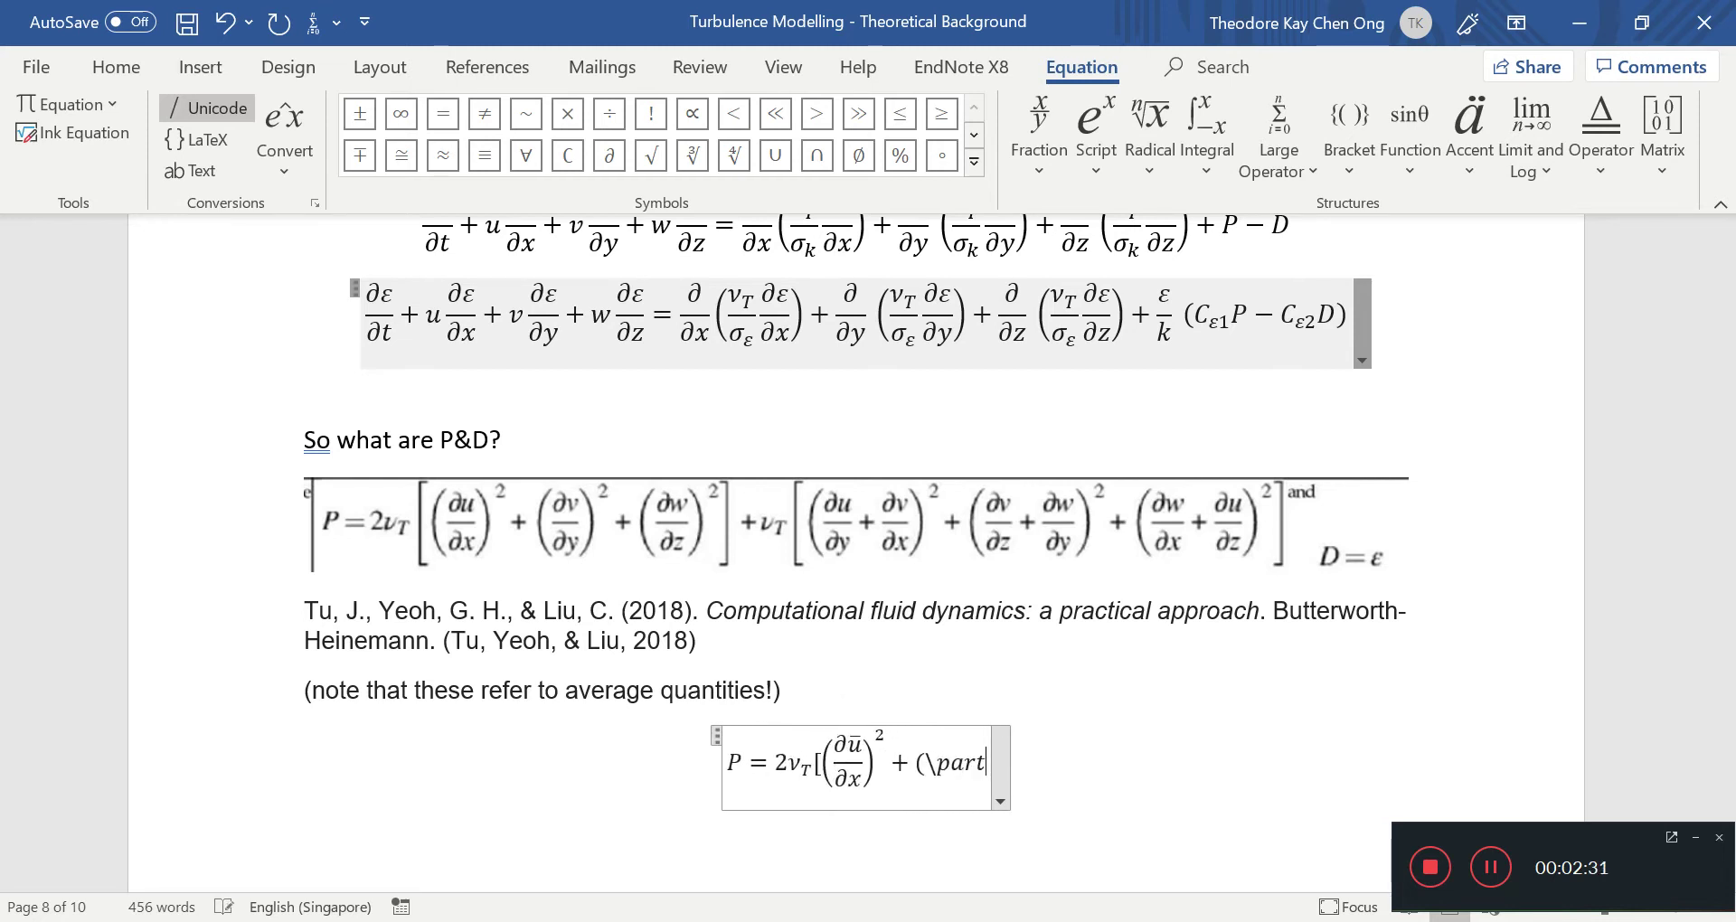
type("ial v\bar /\\partial ")
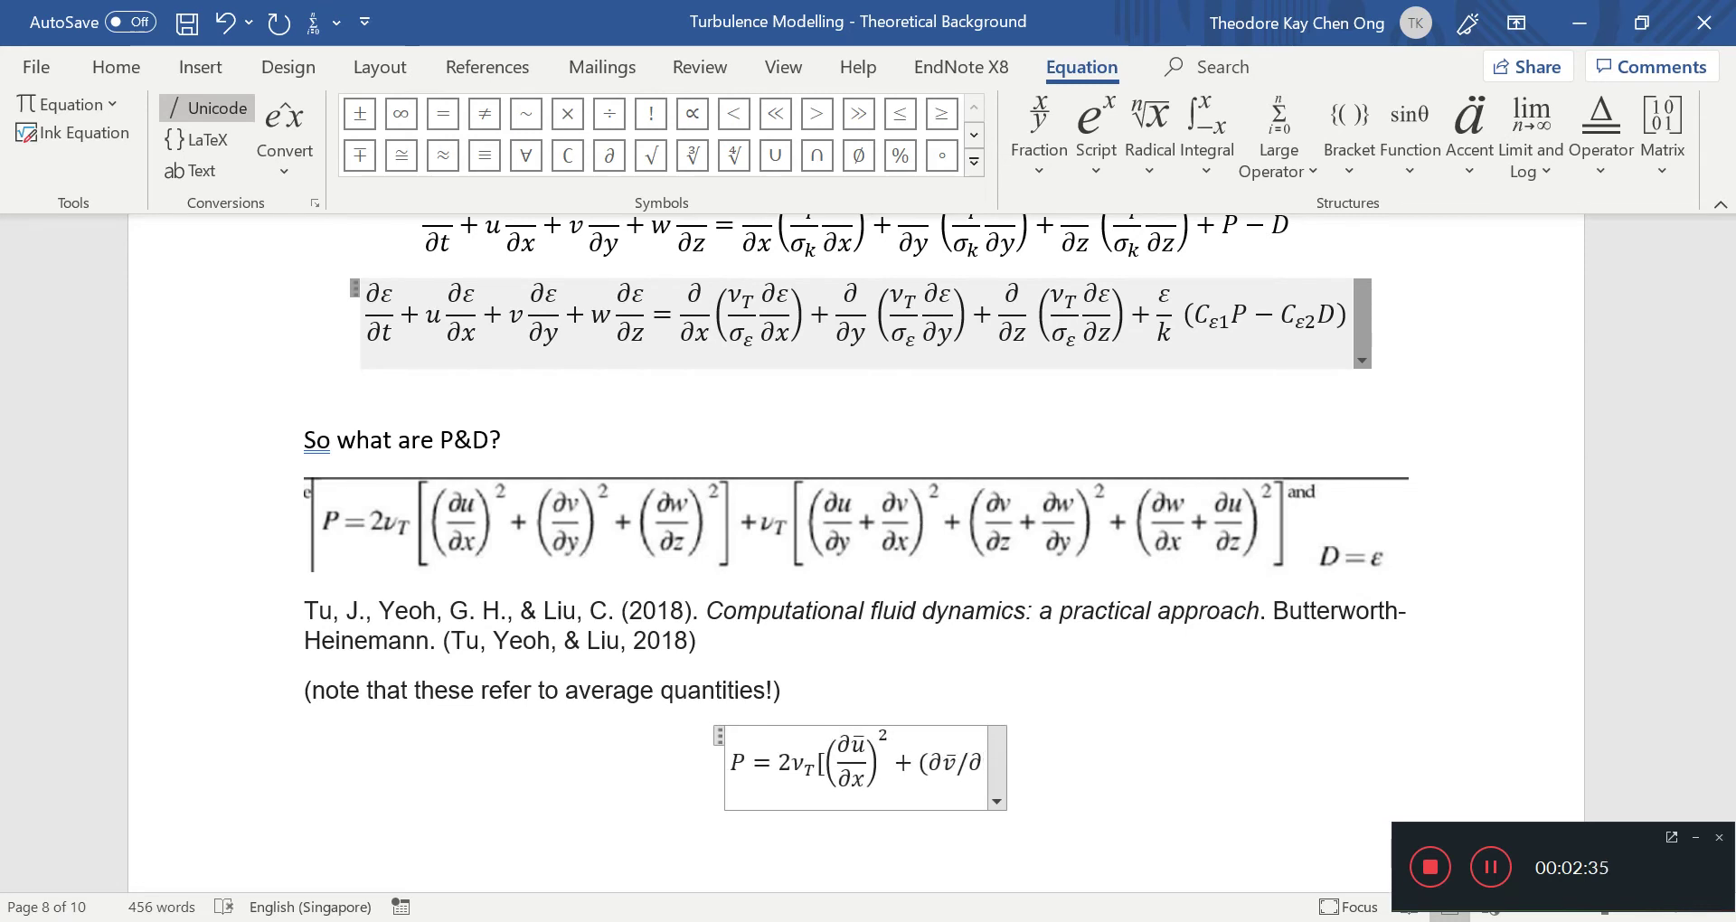
type("y)^2")
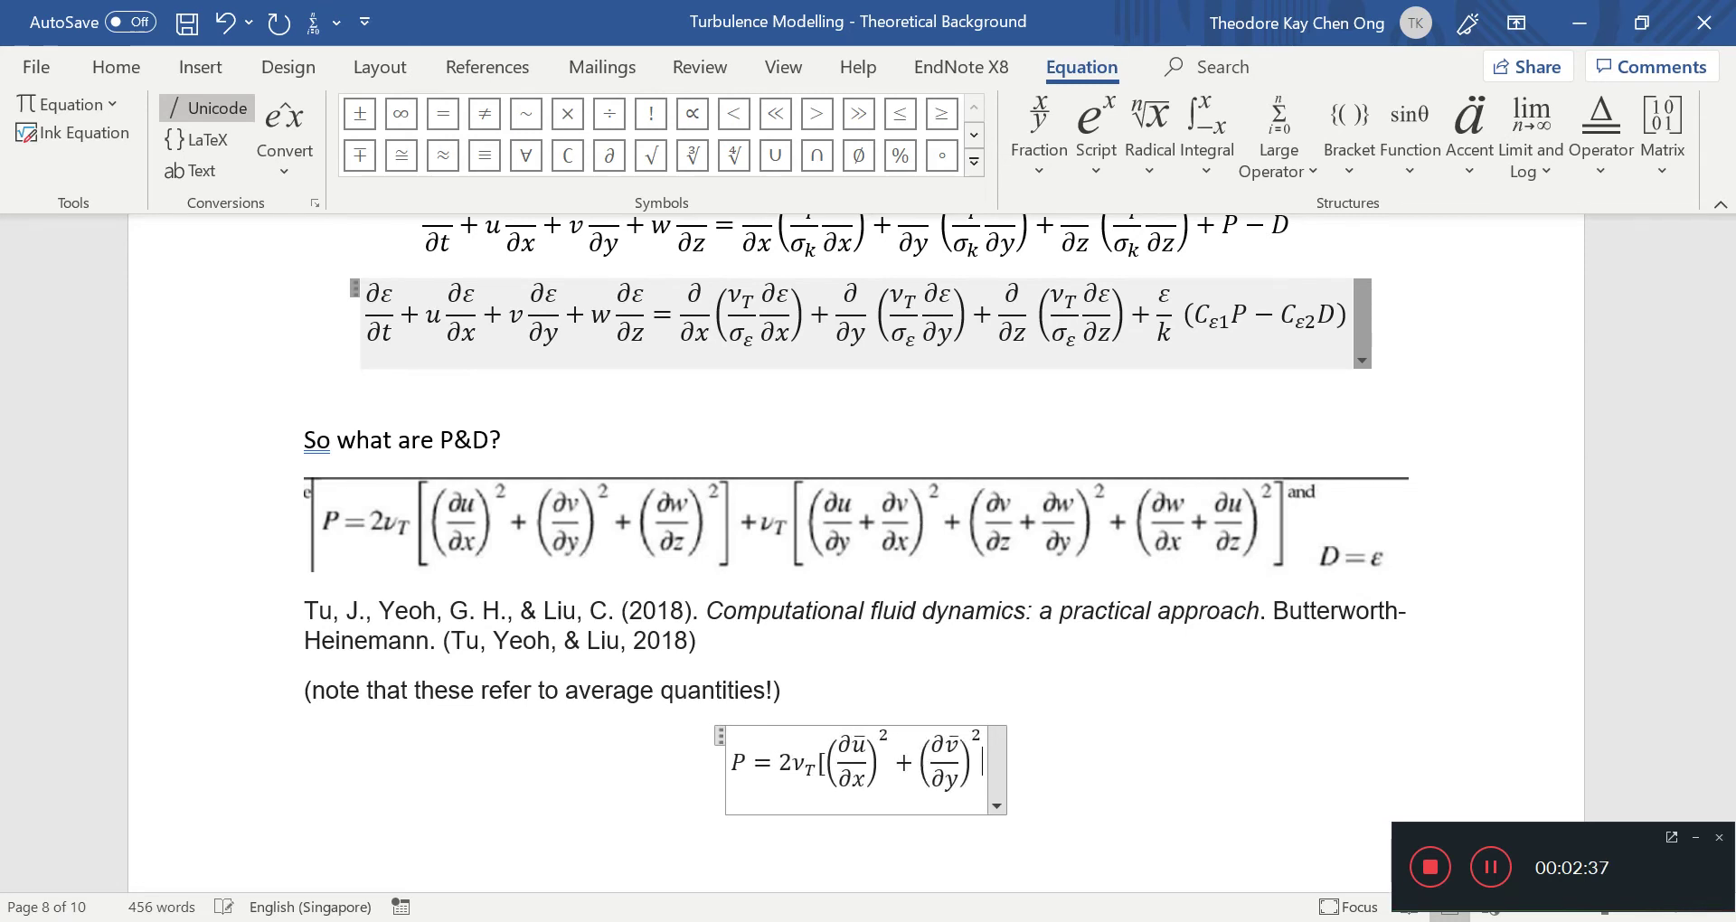
Add the squared gradient (∂w̄/∂z)² to the P equation, close its first square bracket and save the document.
type("+(")
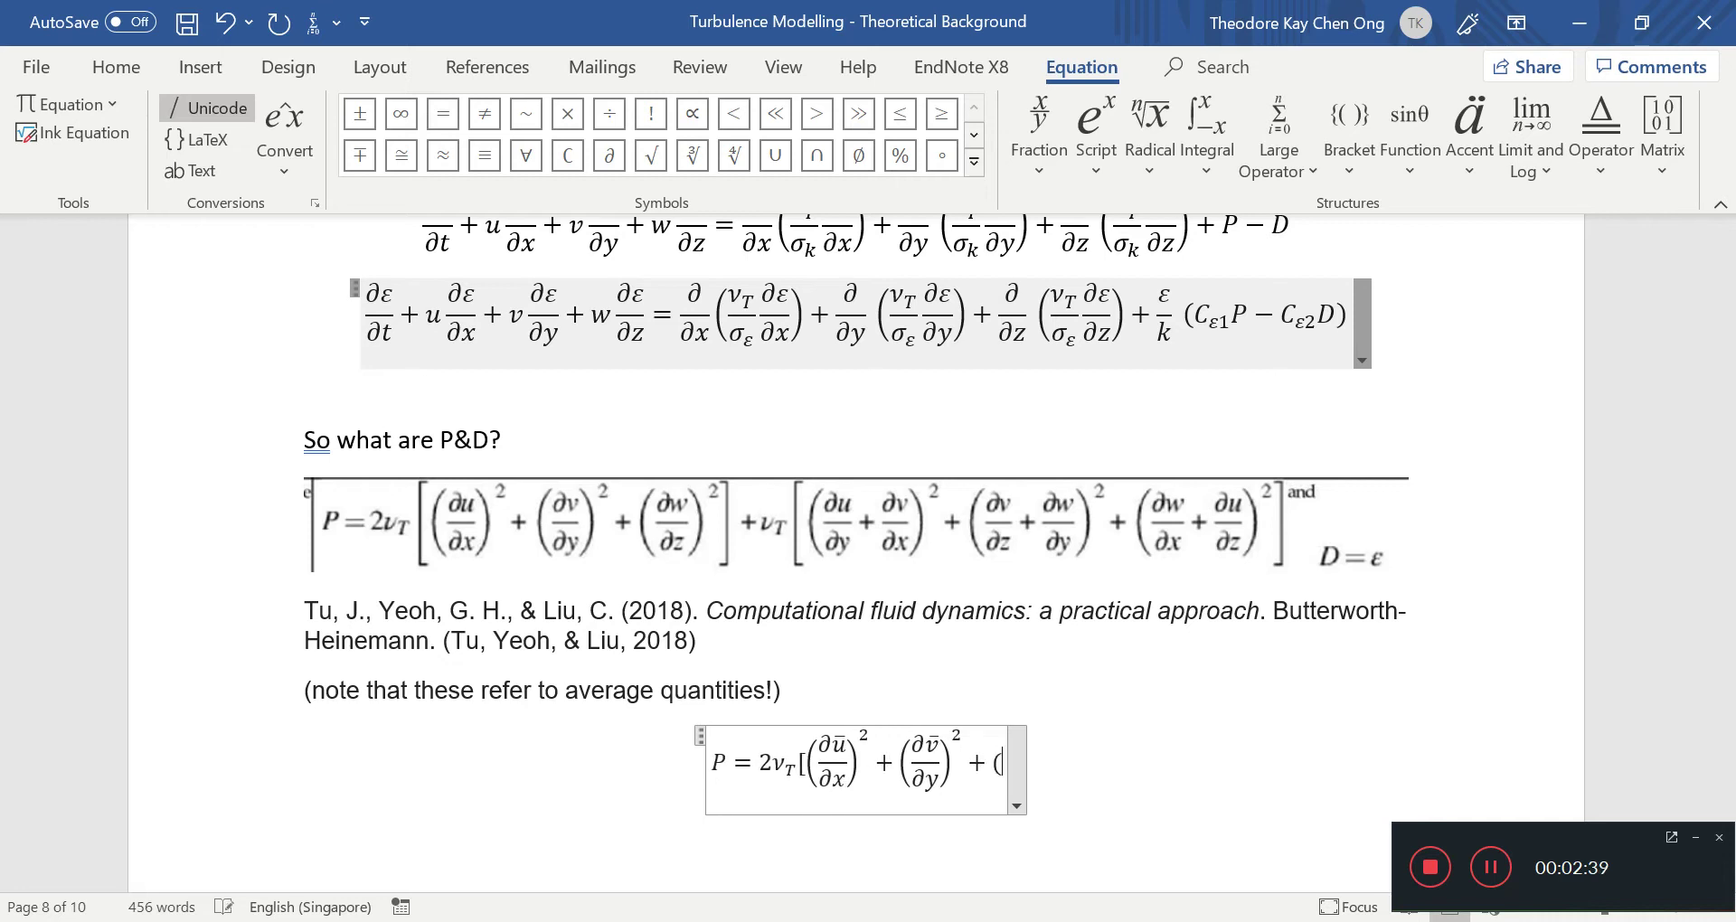
type("\\partial w")
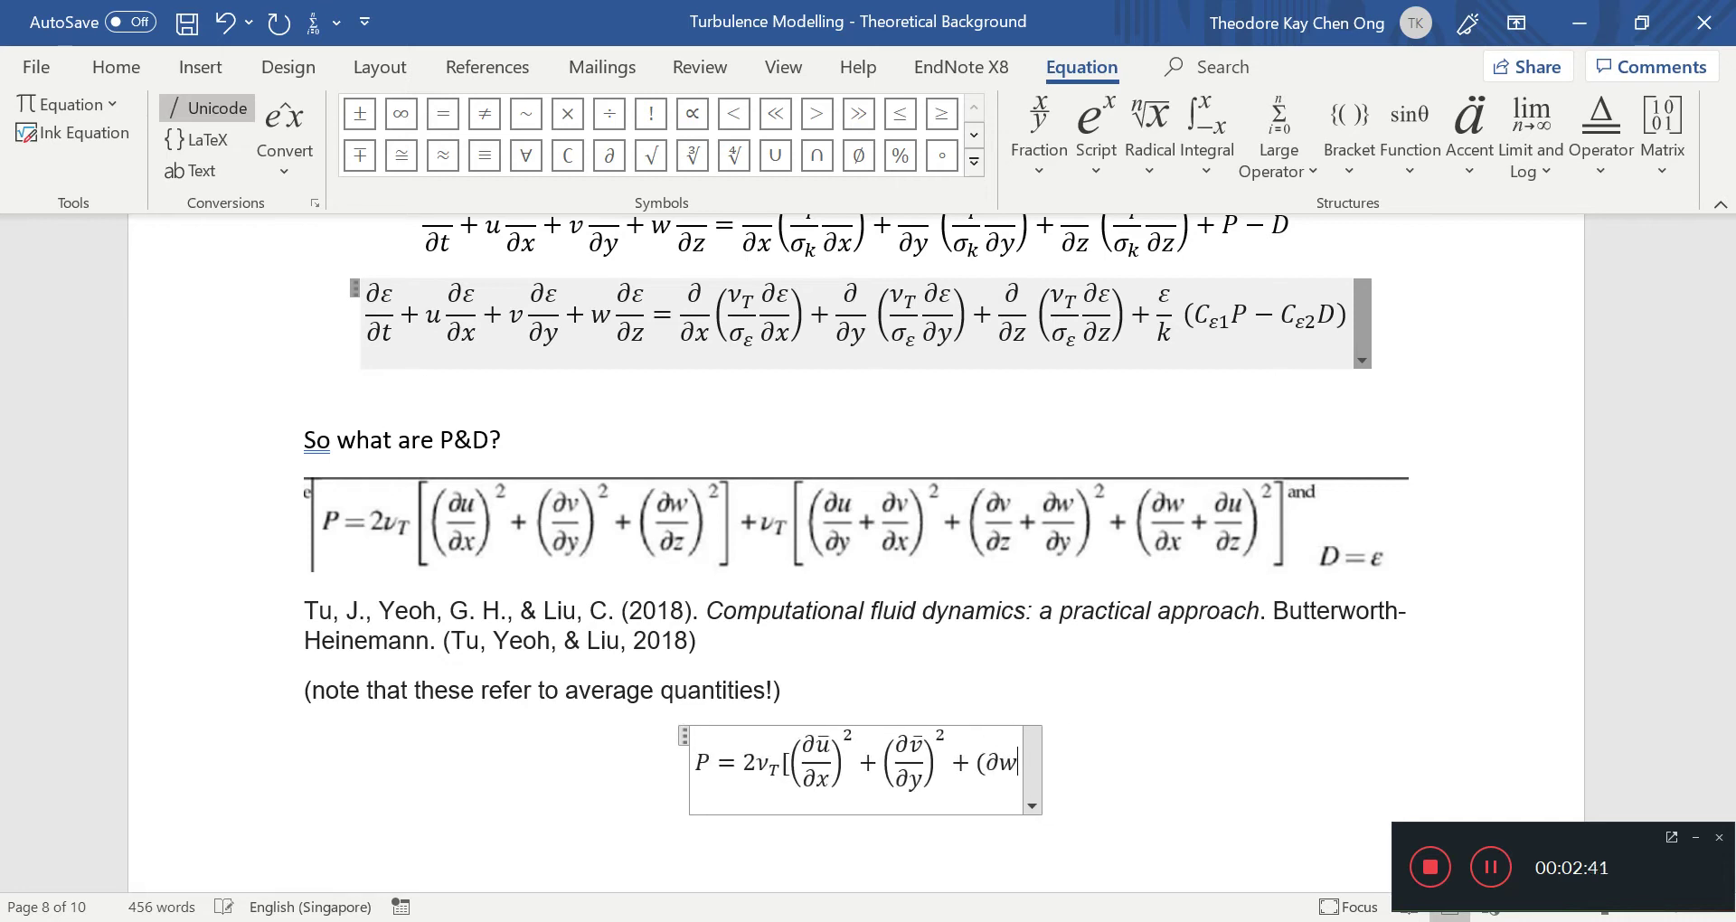
type("\\bar /\\part")
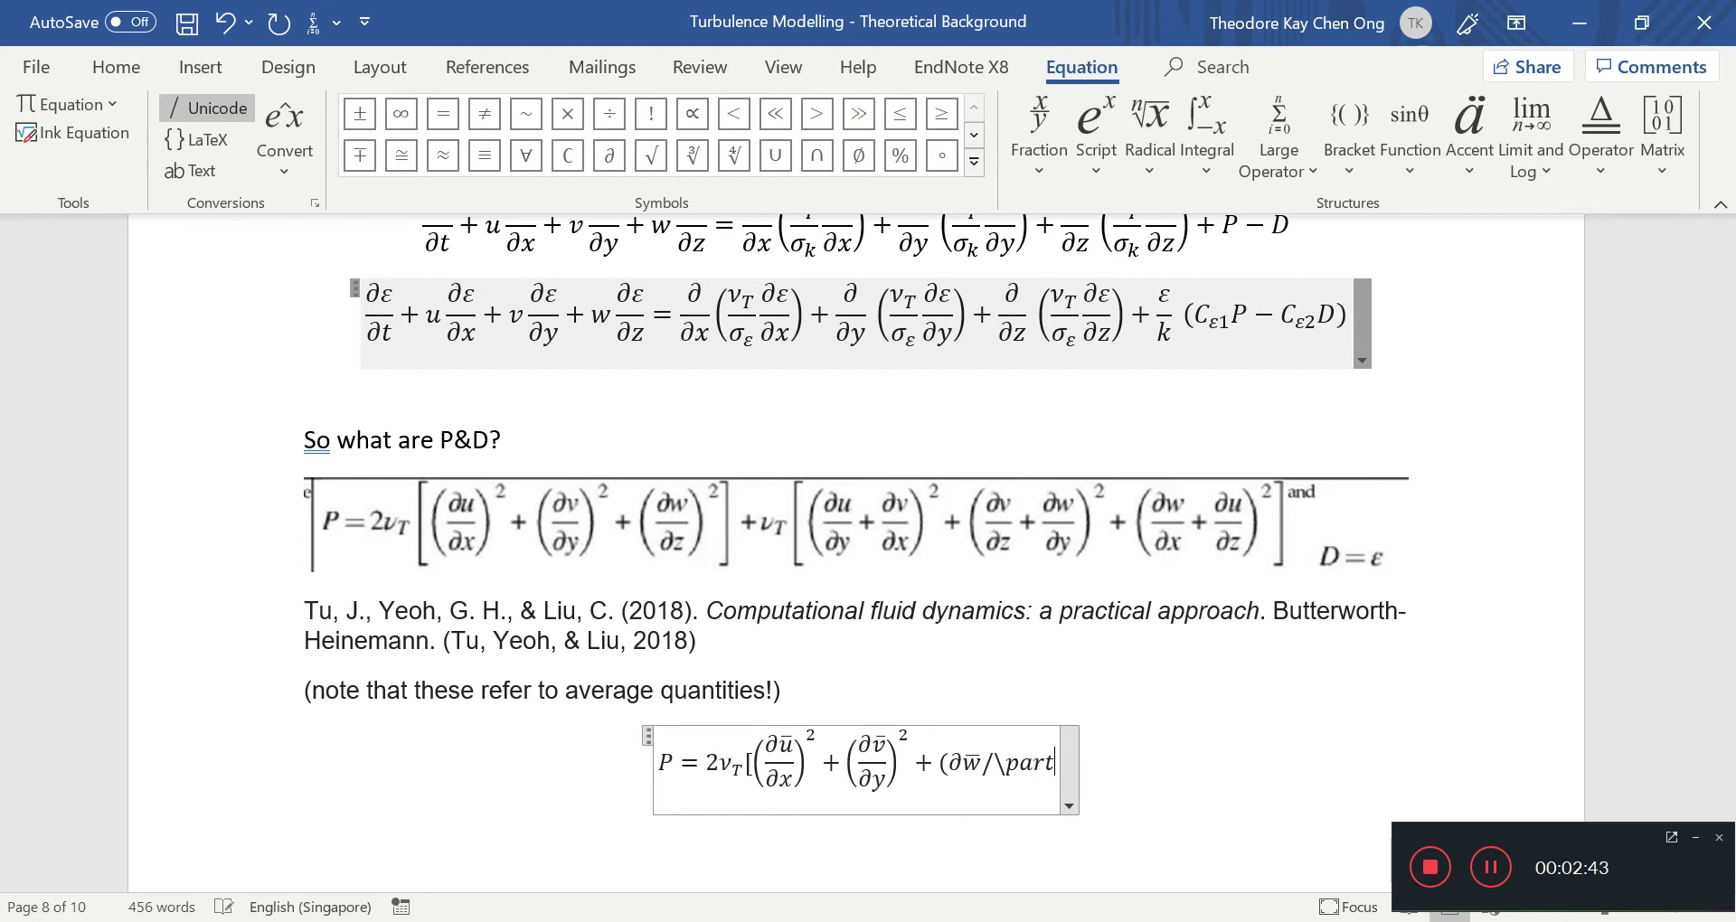
type("ial z")
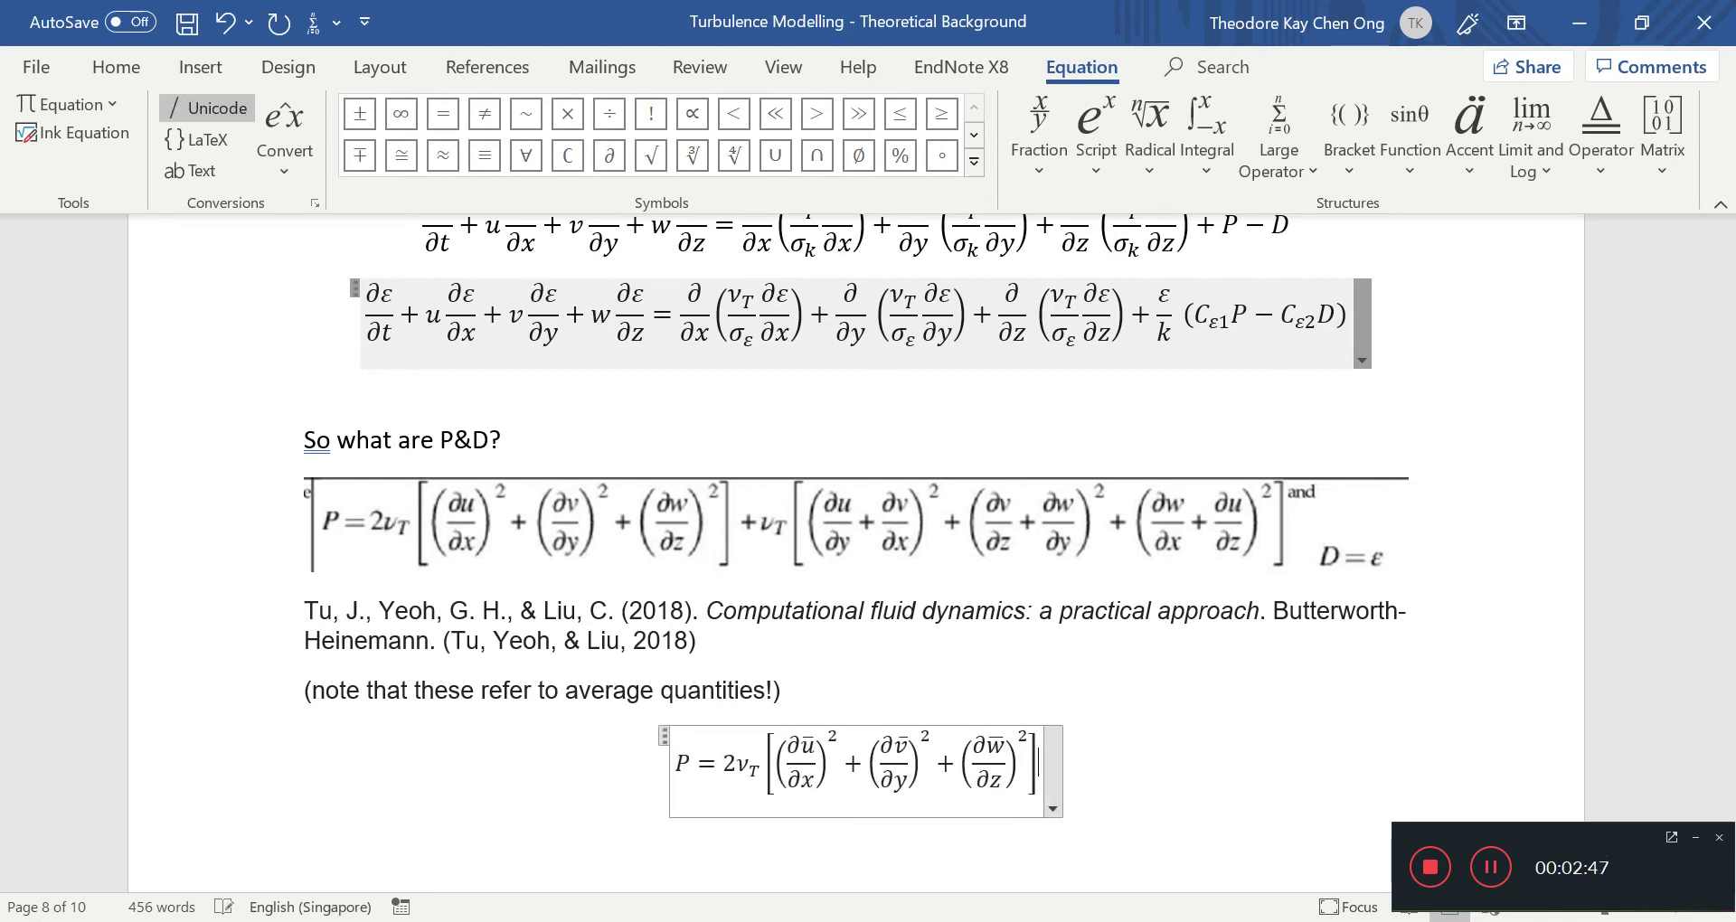
key("ctrl+s")
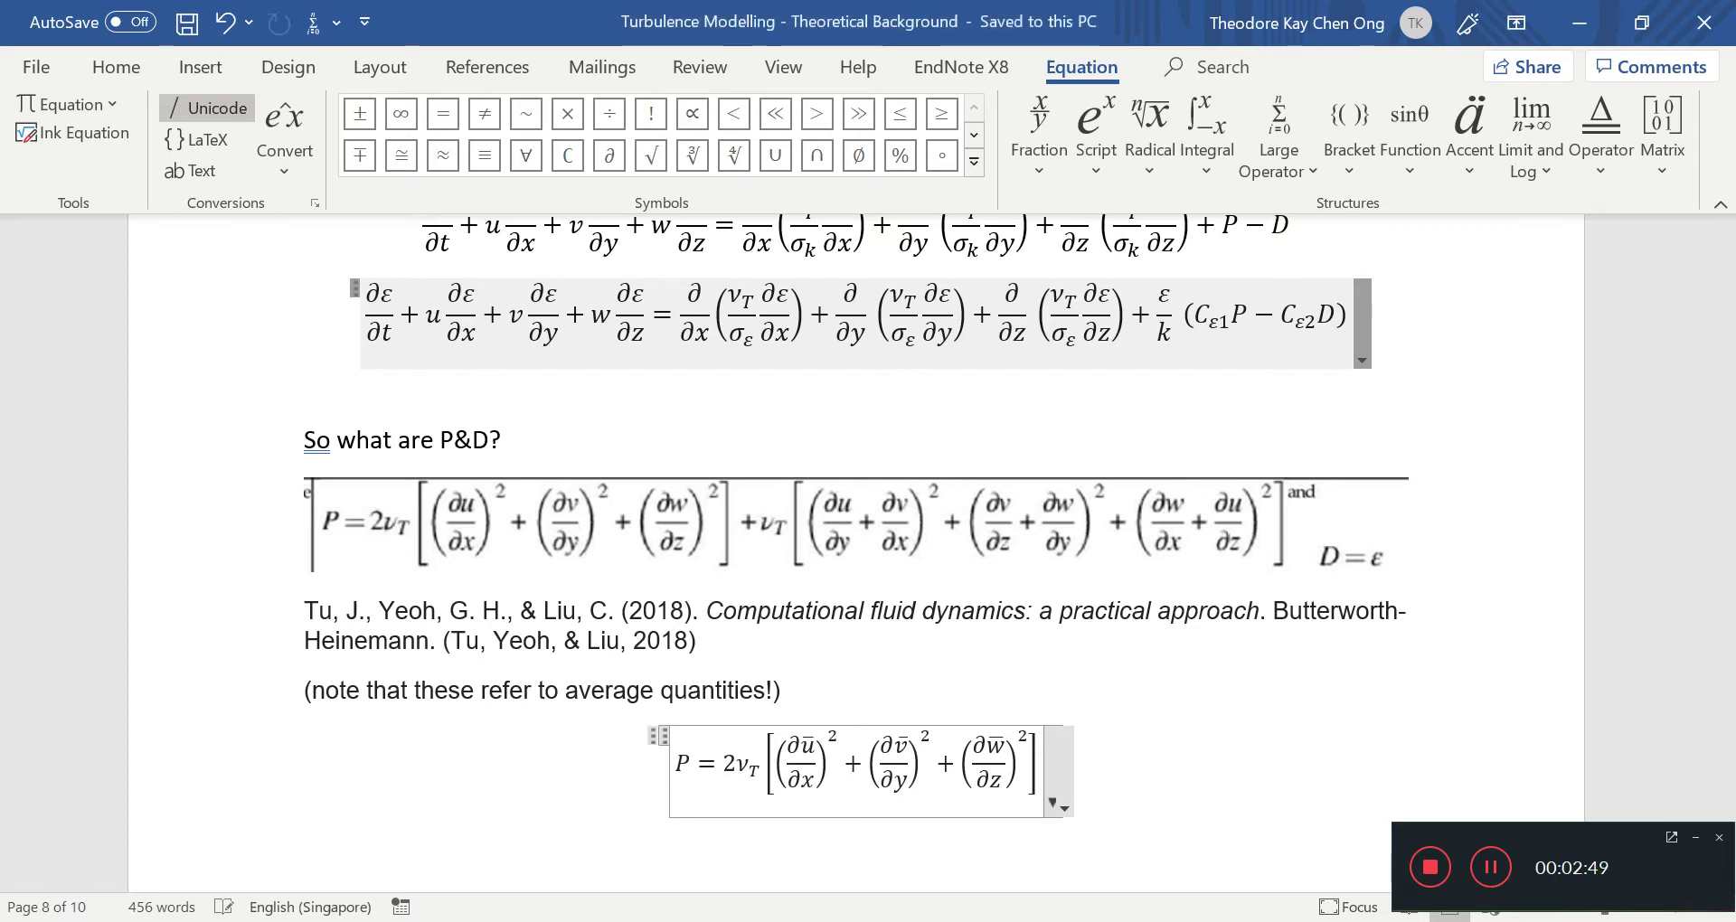
Append + ν_T to the P equation and open a second square bracket containing the parenthesised gradient (∂ū/∂y).
type("+ u_T")
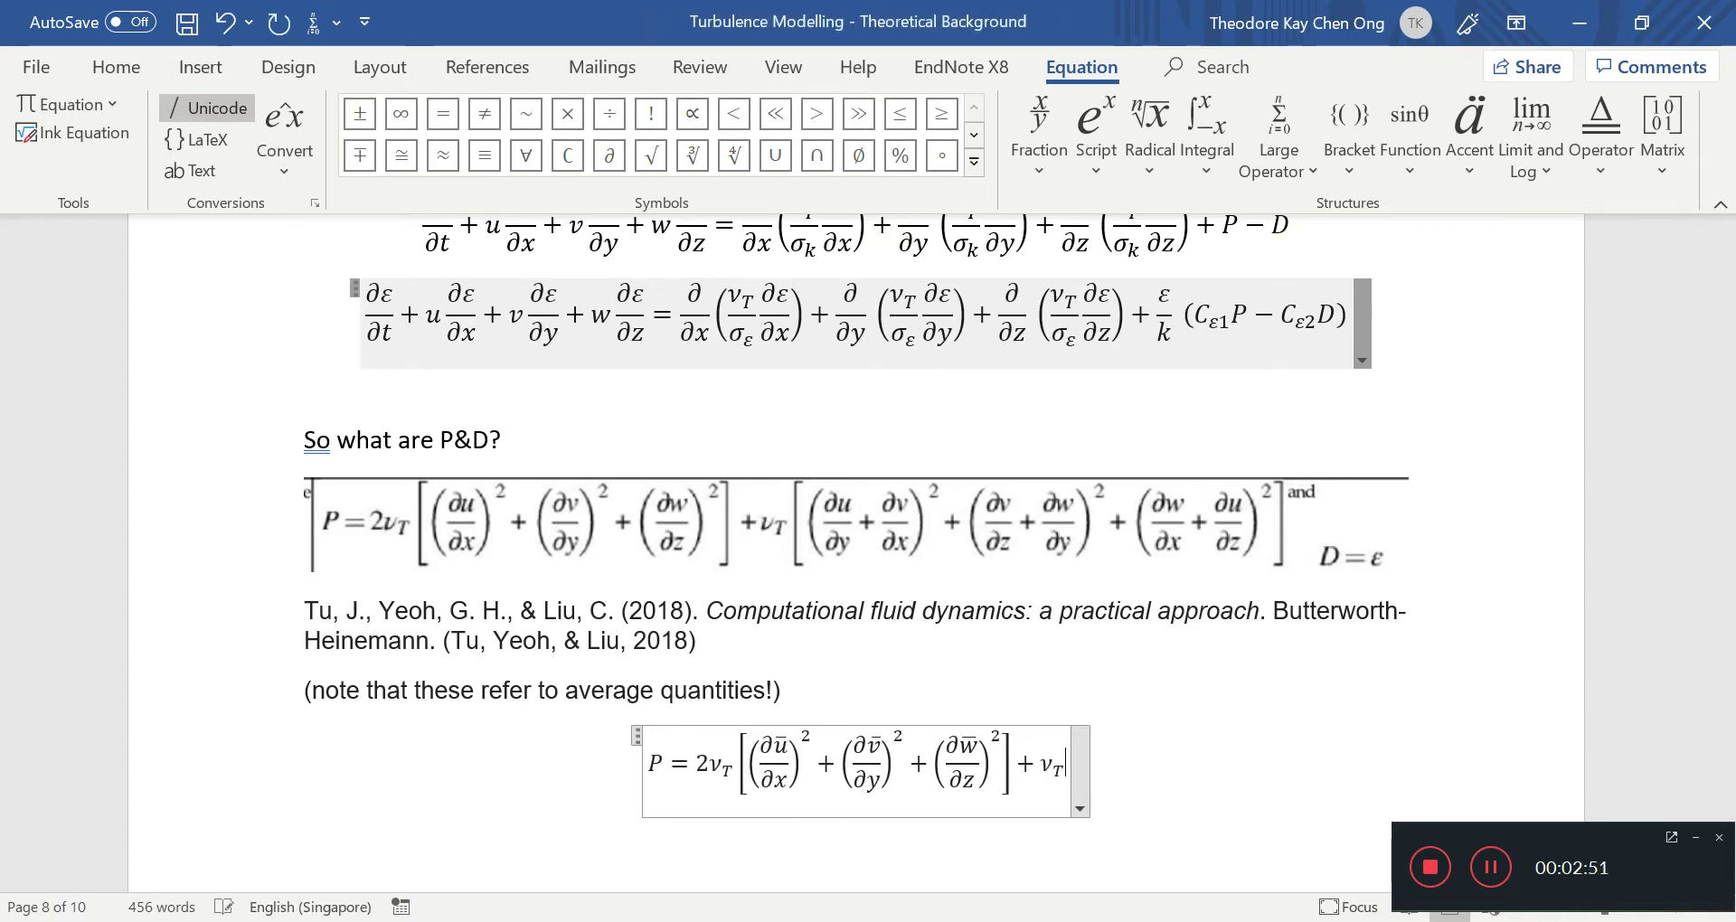
key("ctrl+s")
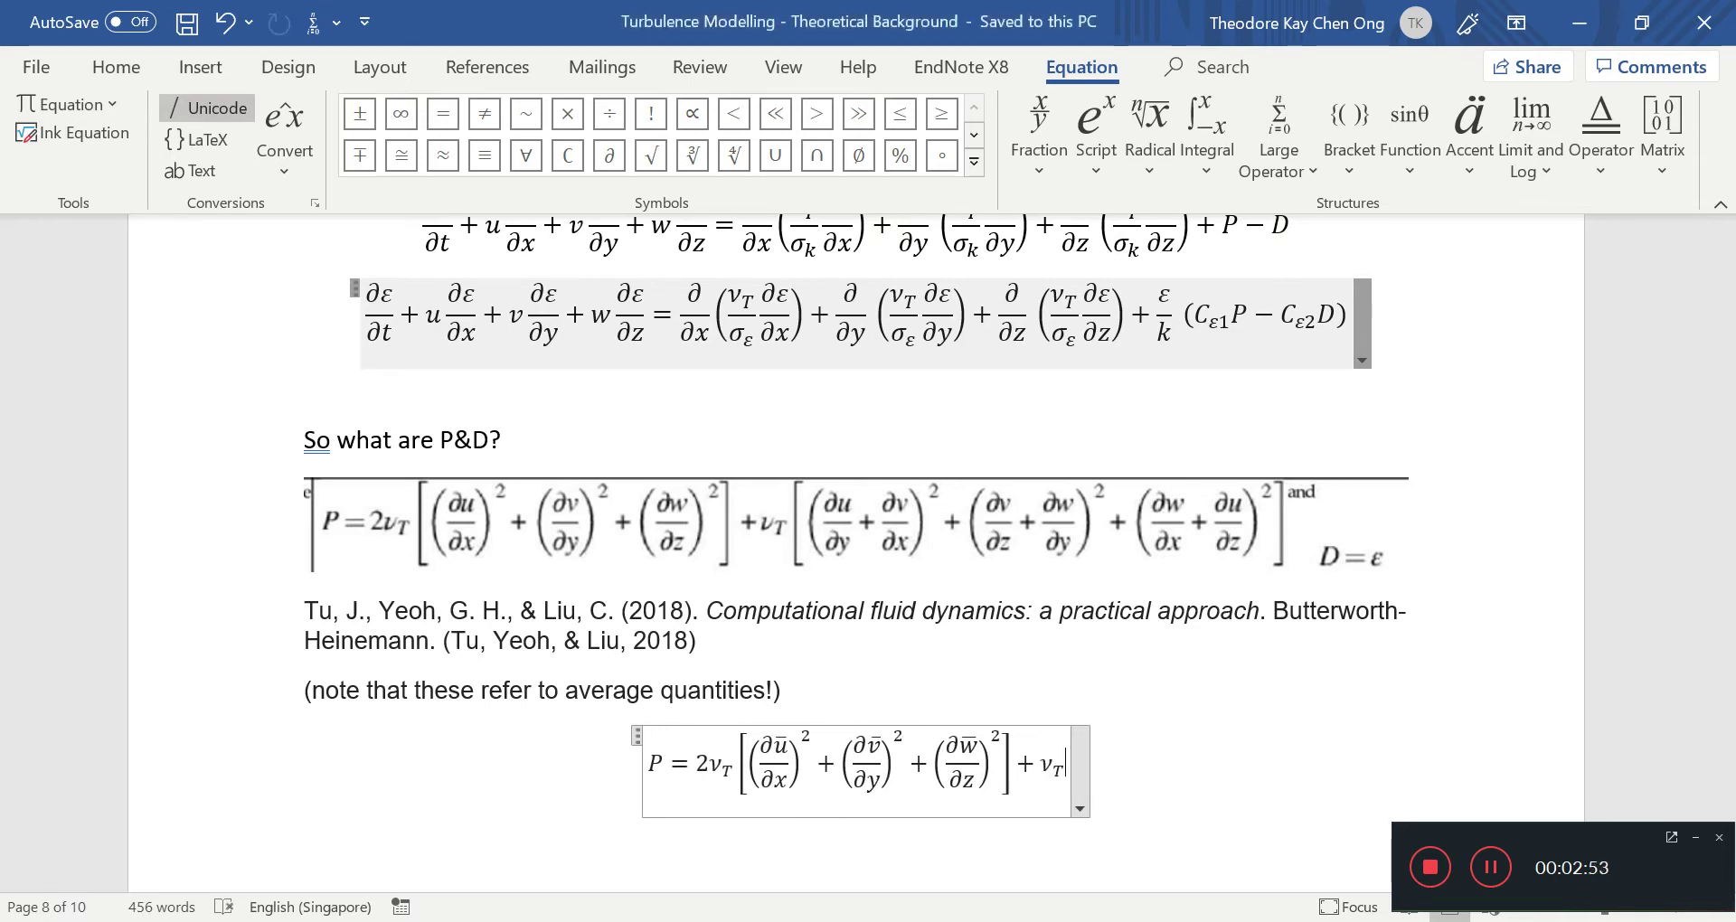
type("[")
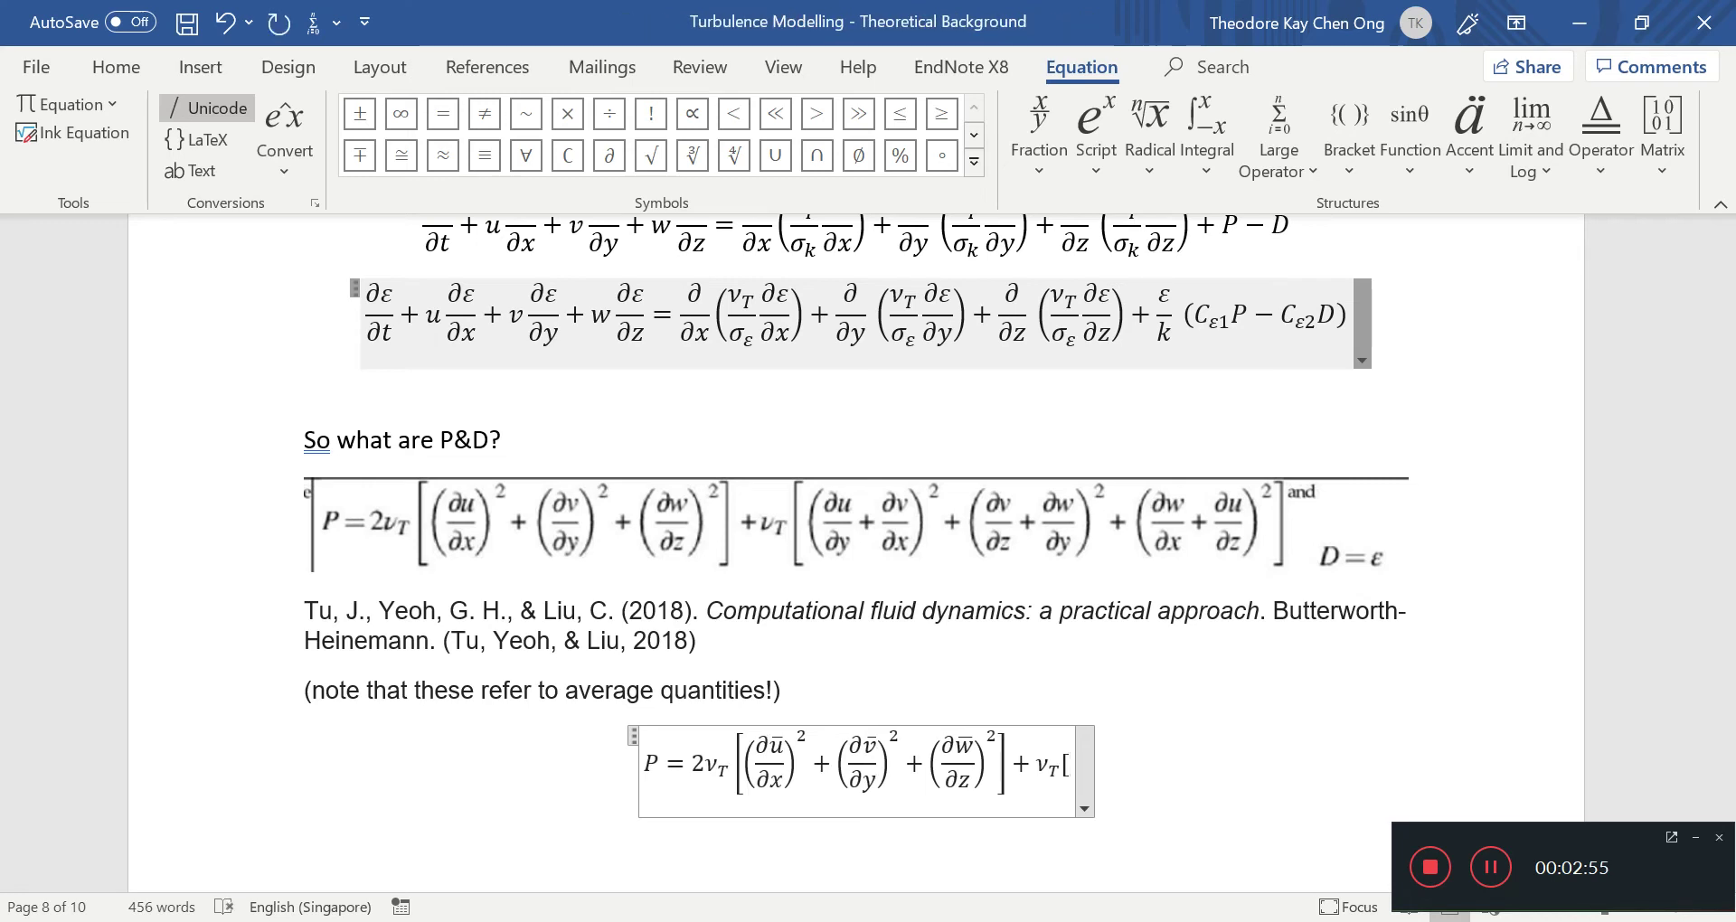
type("(\\par")
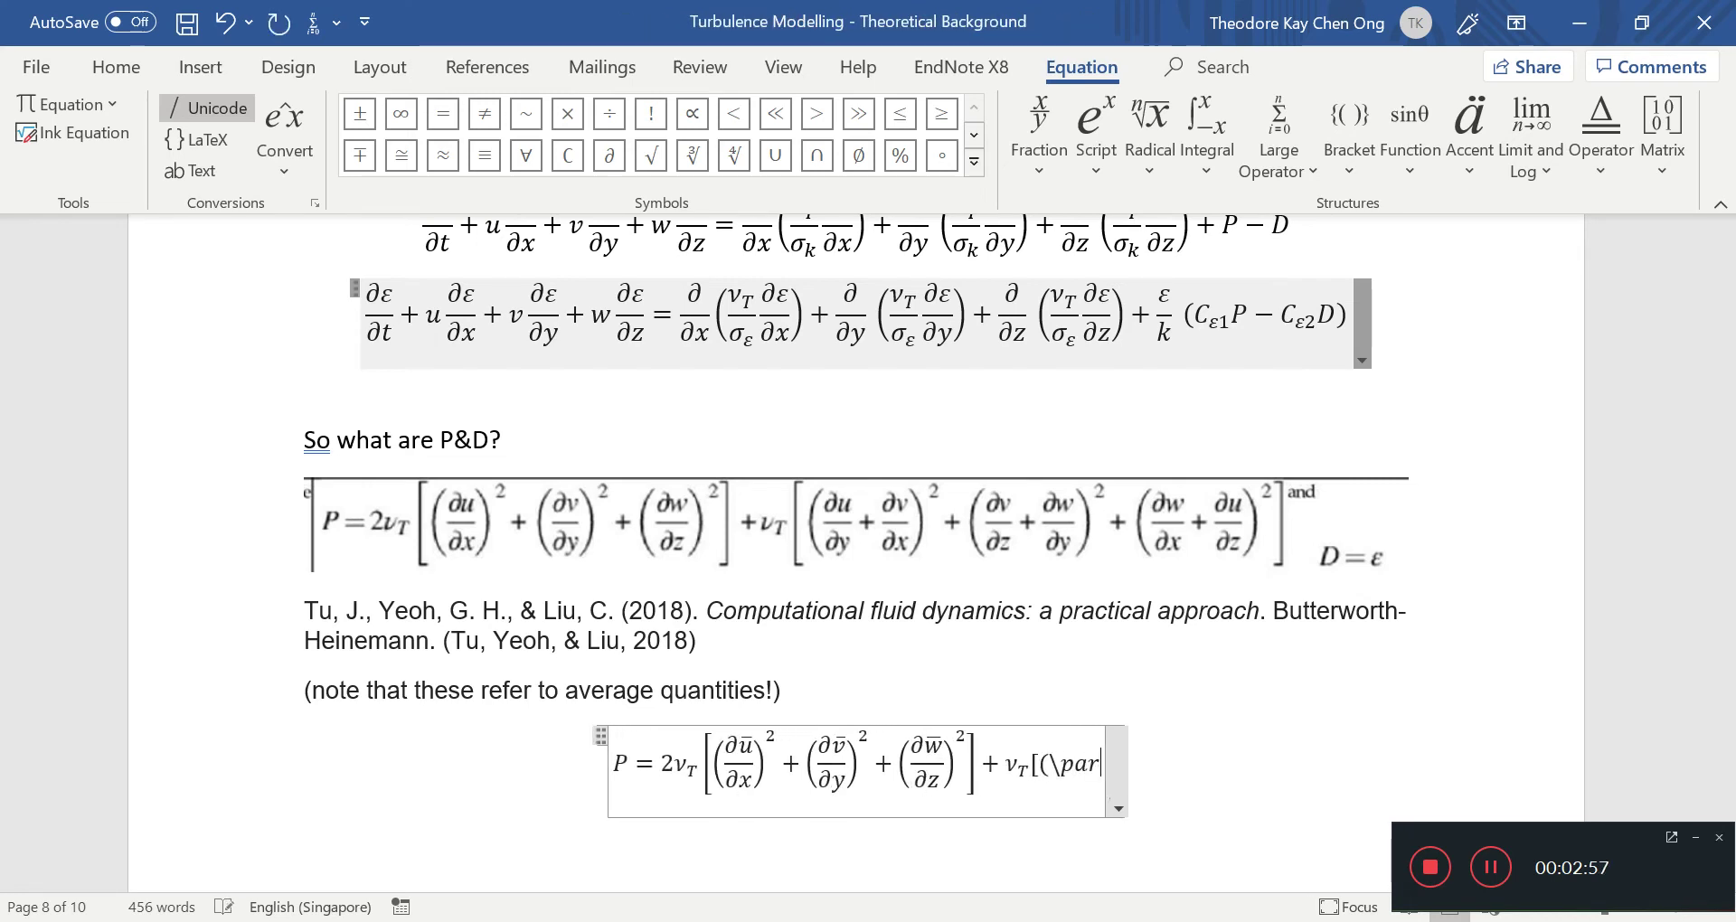
type("tial u\\bar /\\parti")
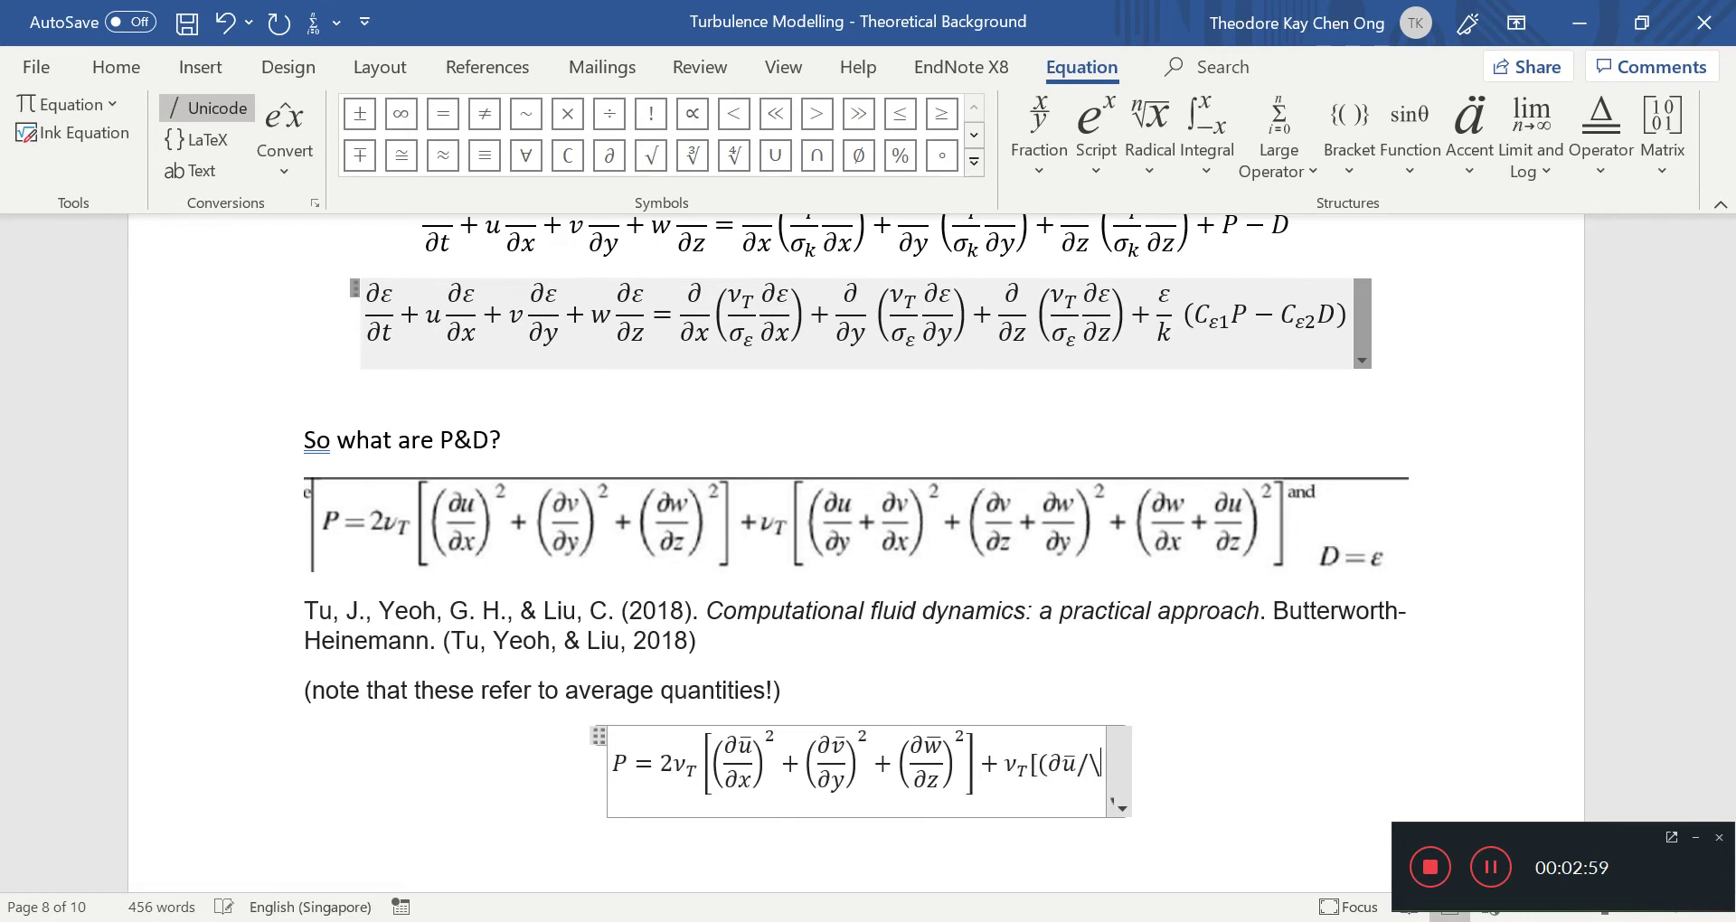
type("al y")
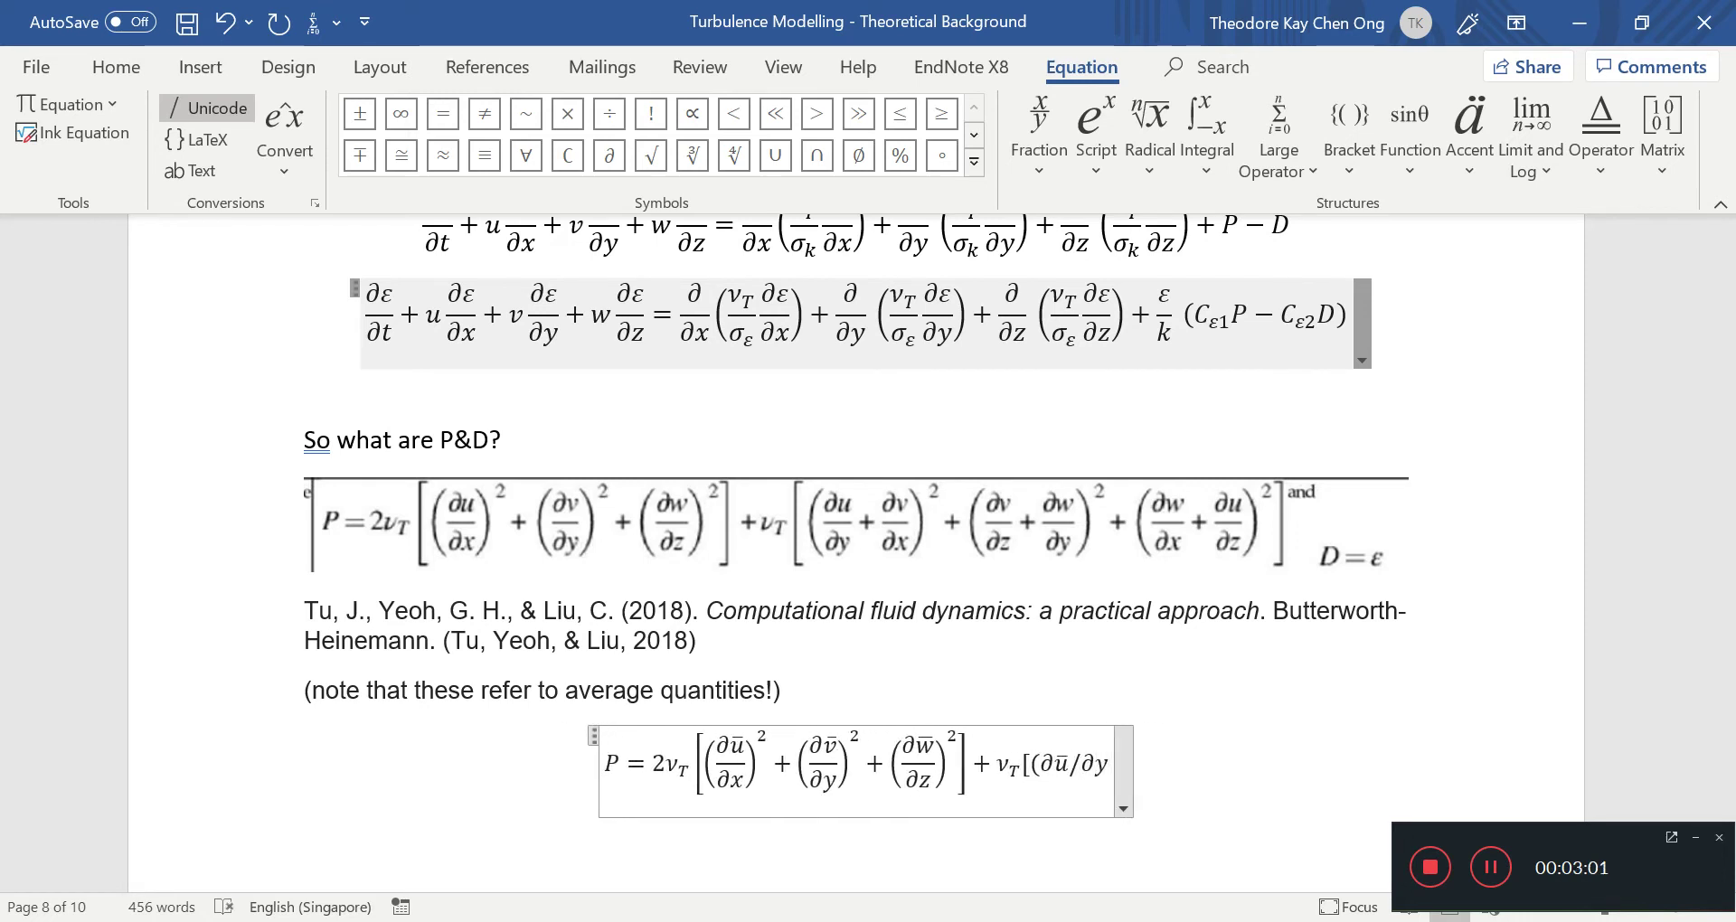
type(")")
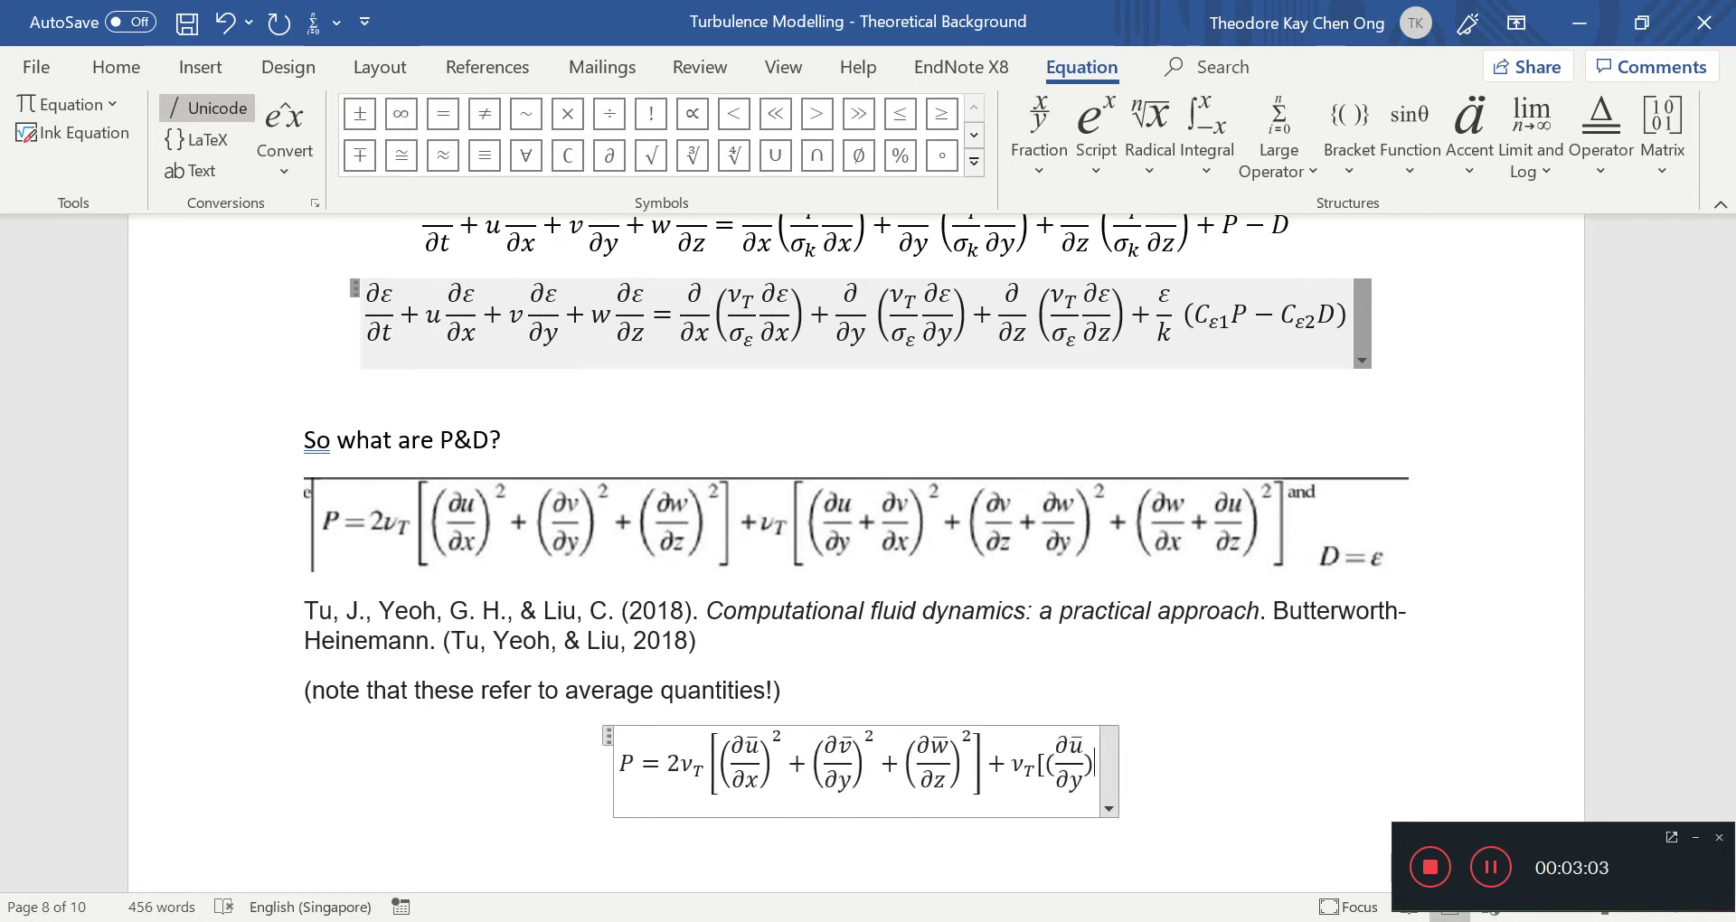
type("+\\par")
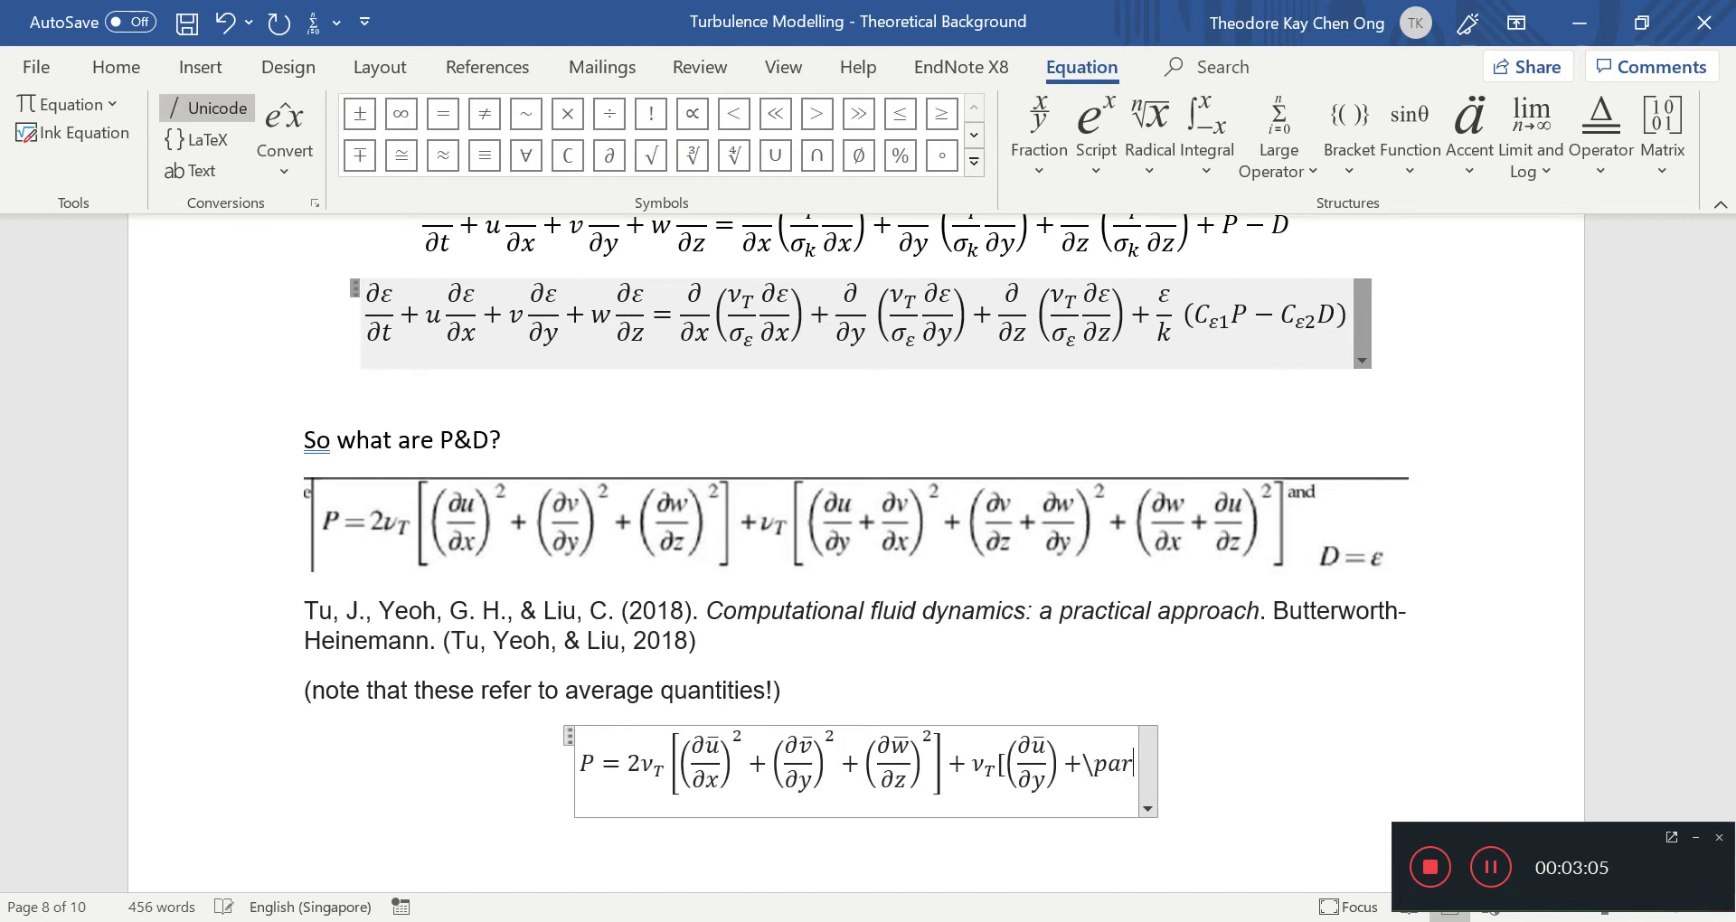
type("ti")
key("BackSpace")
key("BackSpace")
key("BackSpace")
key("BackSpace")
key("BackSpace")
key("BackSpace")
key("BackSpace")
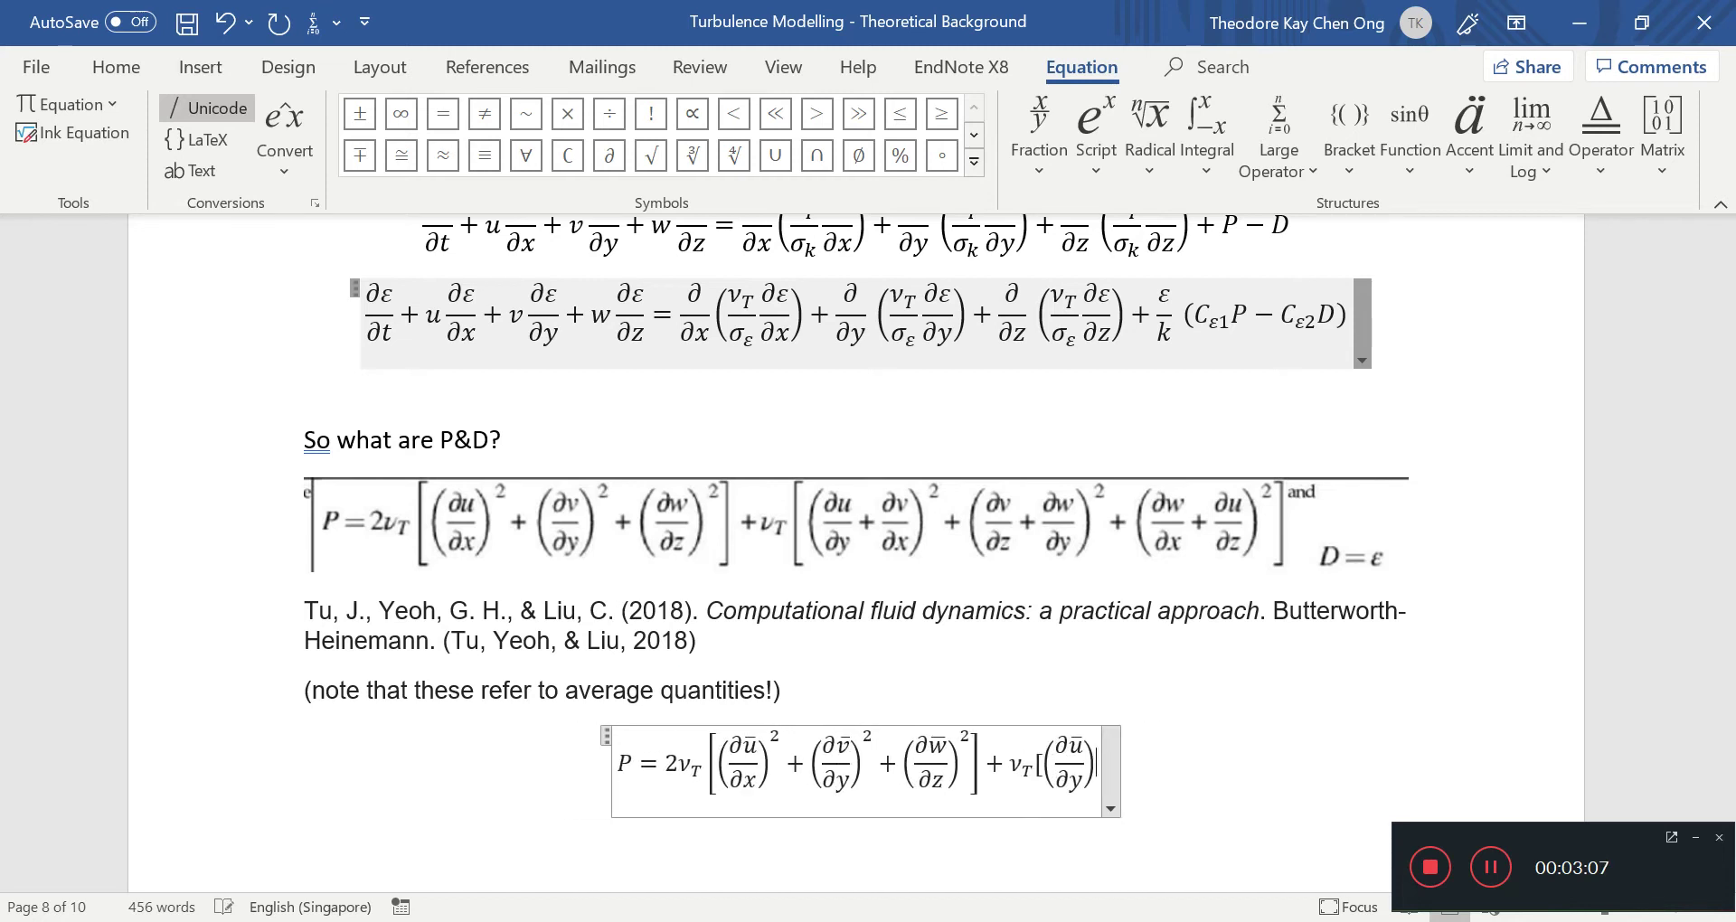
key("BackSpace")
Add + ∂v̄/∂x inside the parentheses after ∂ū/∂y, square the parenthesised sum and save the document.
key("Left")
key("Right")
key("Right")
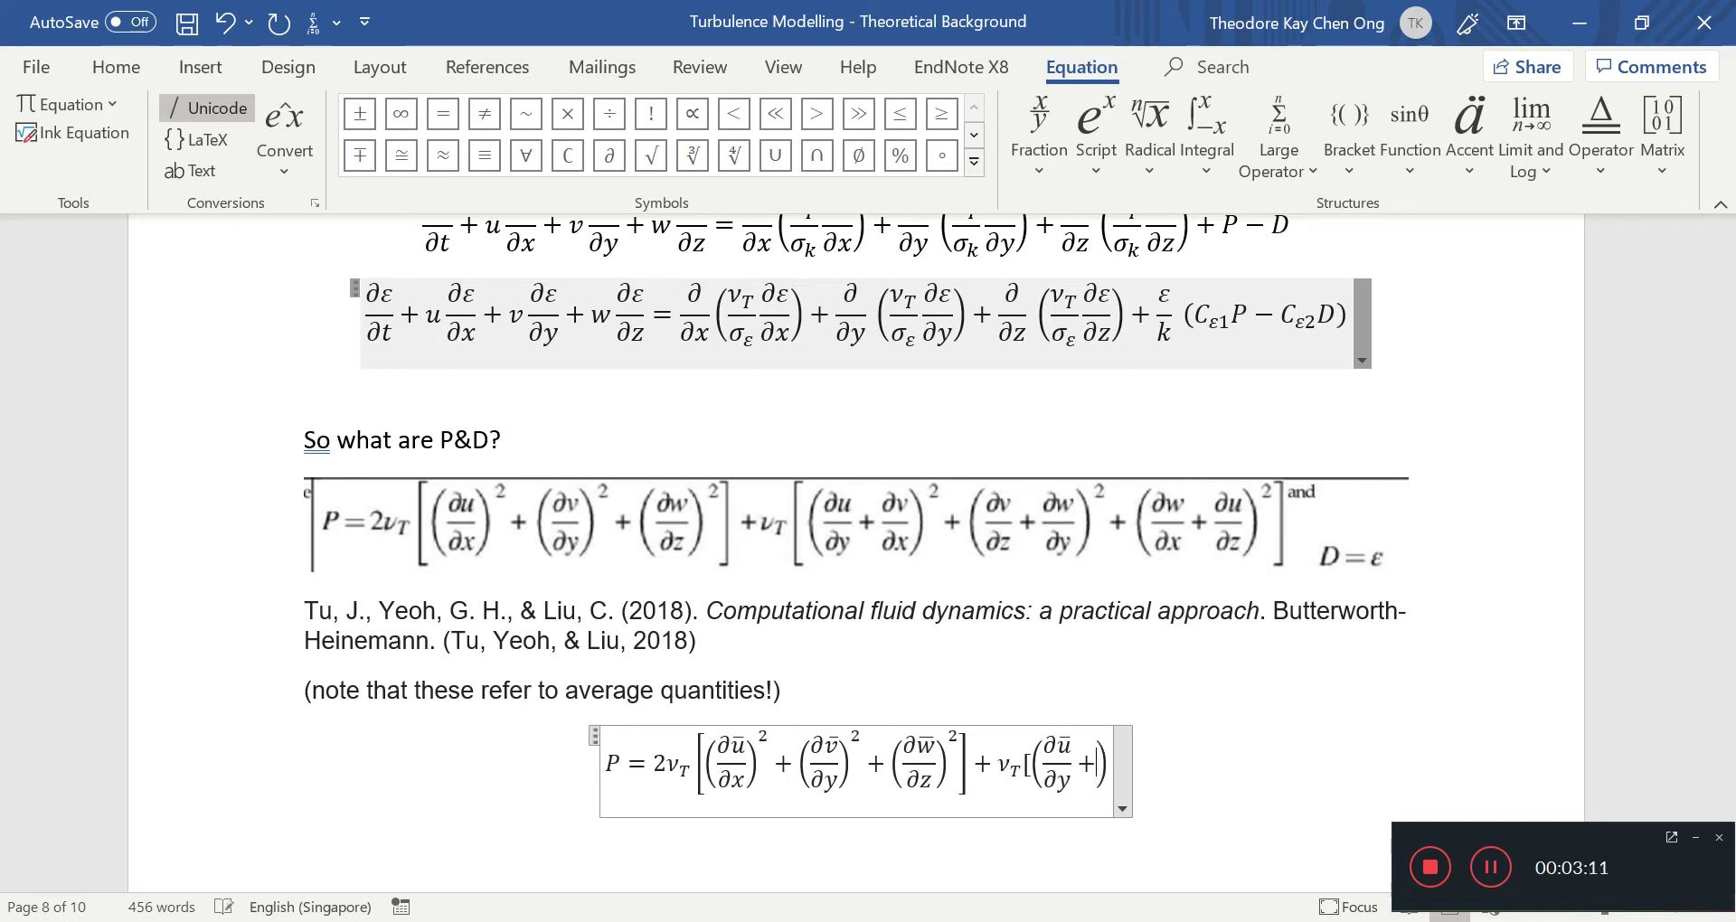
type("+\\partial v\\bar /\\")
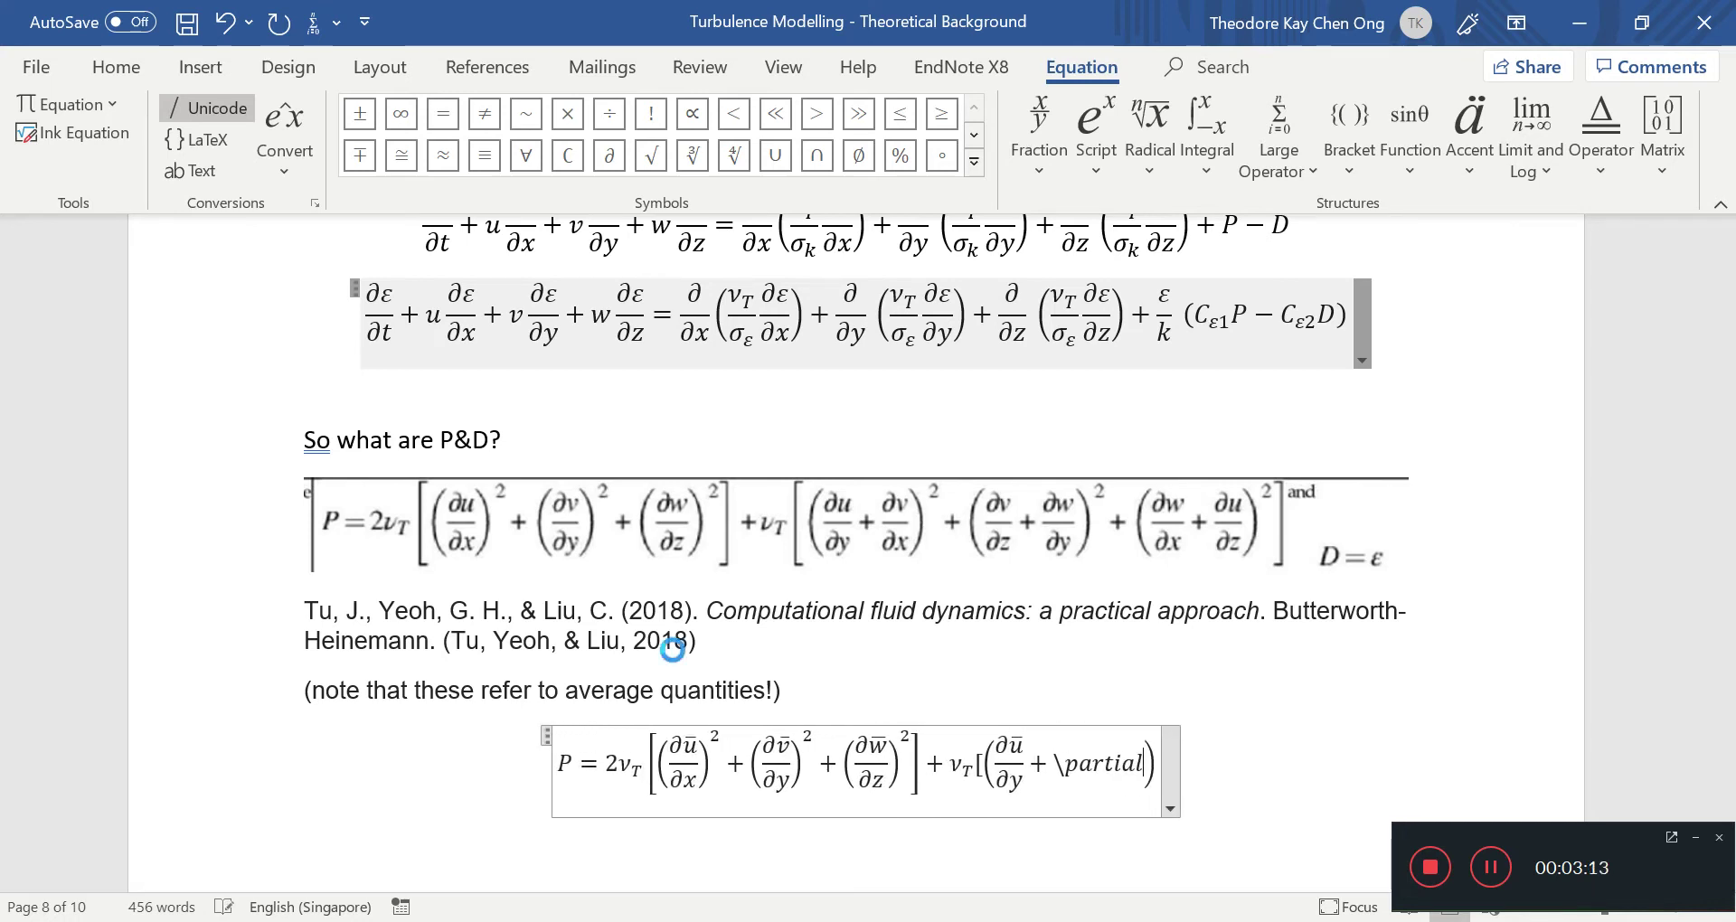
type("partial x ")
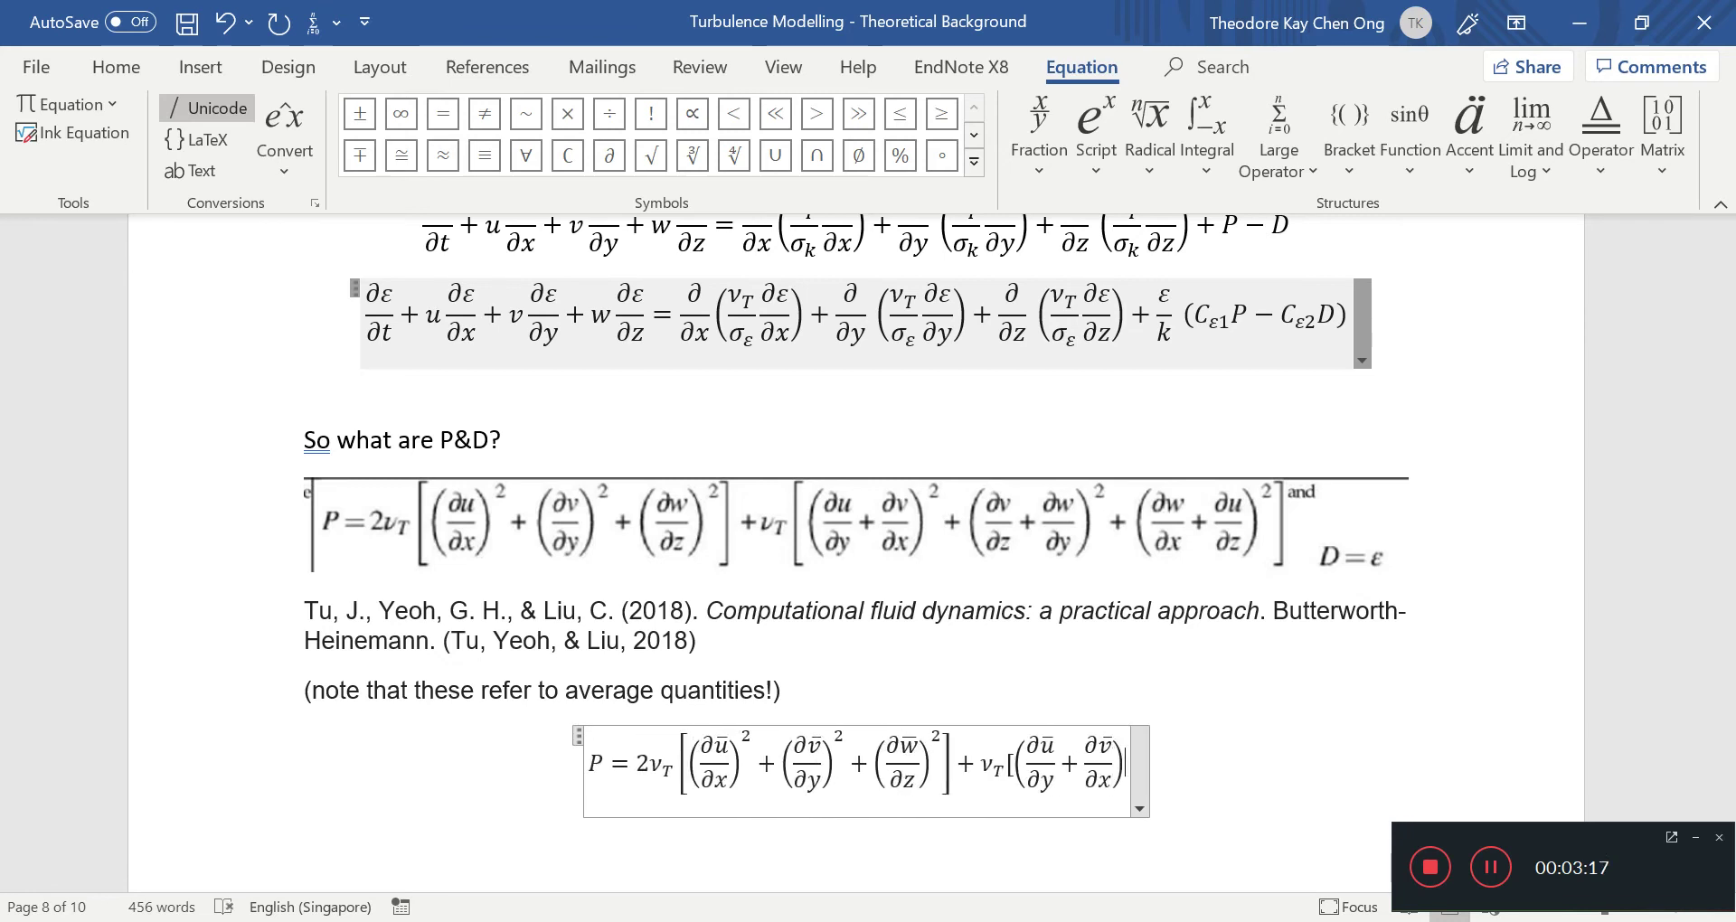
type("^2")
key("ctrl+s")
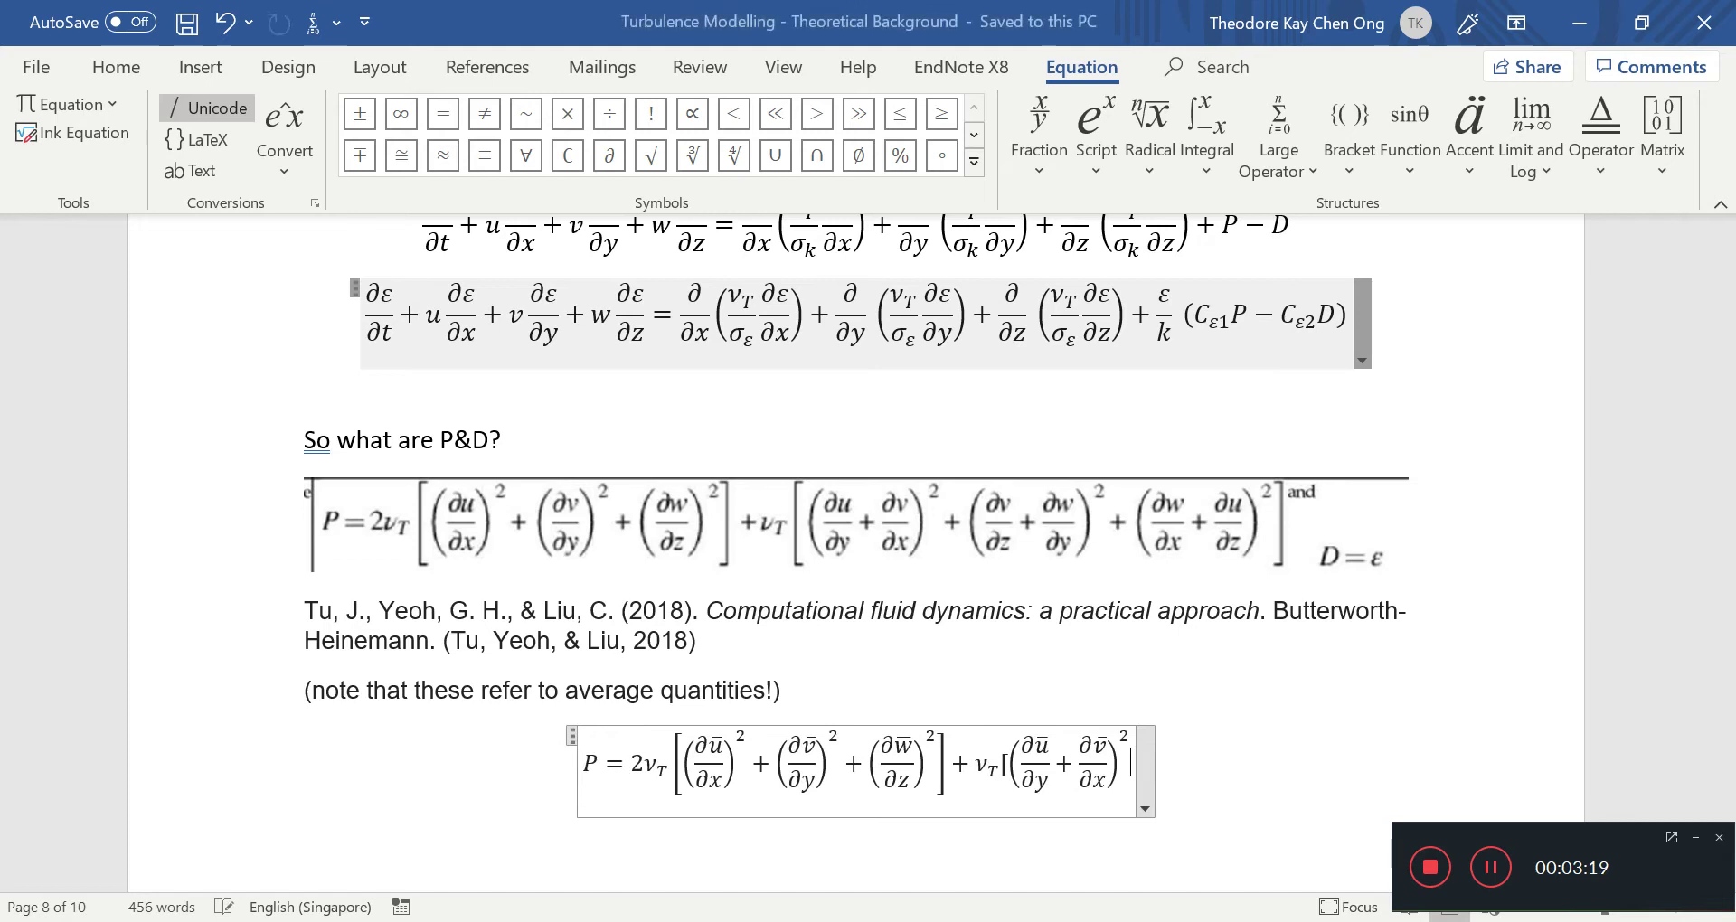
Add the second squared cross-gradient term, + (∂v̄/∂z + ∂w̄/∂y)², to the second bracket of the P equation.
type("+")
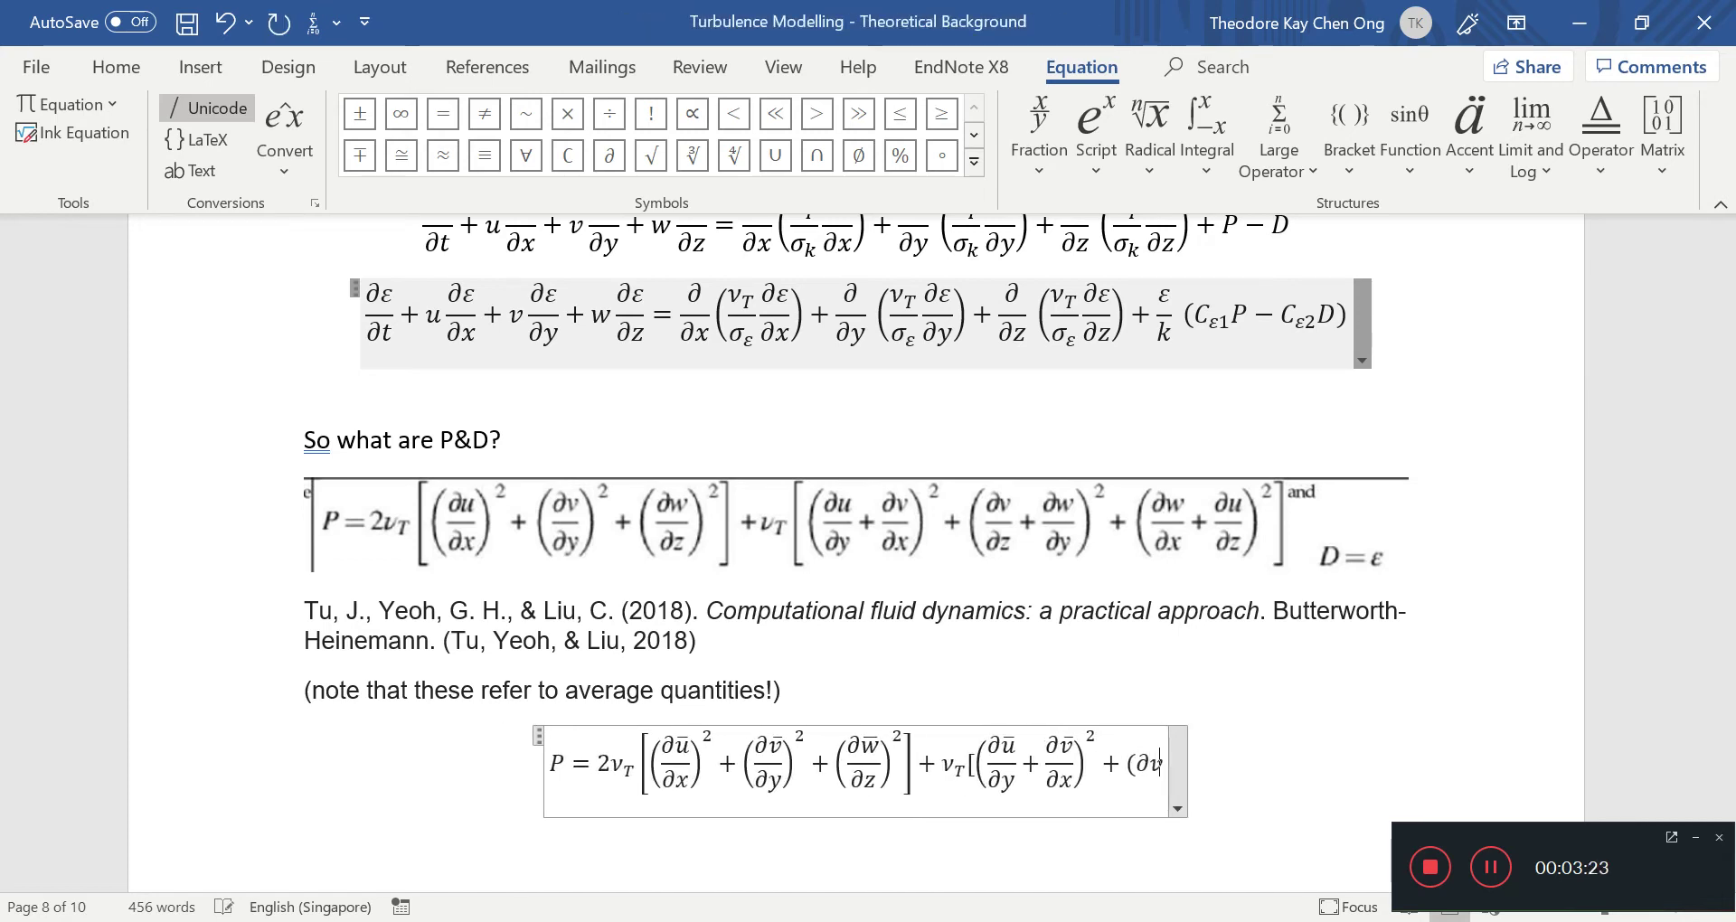
type("(∂v\bar /\\")
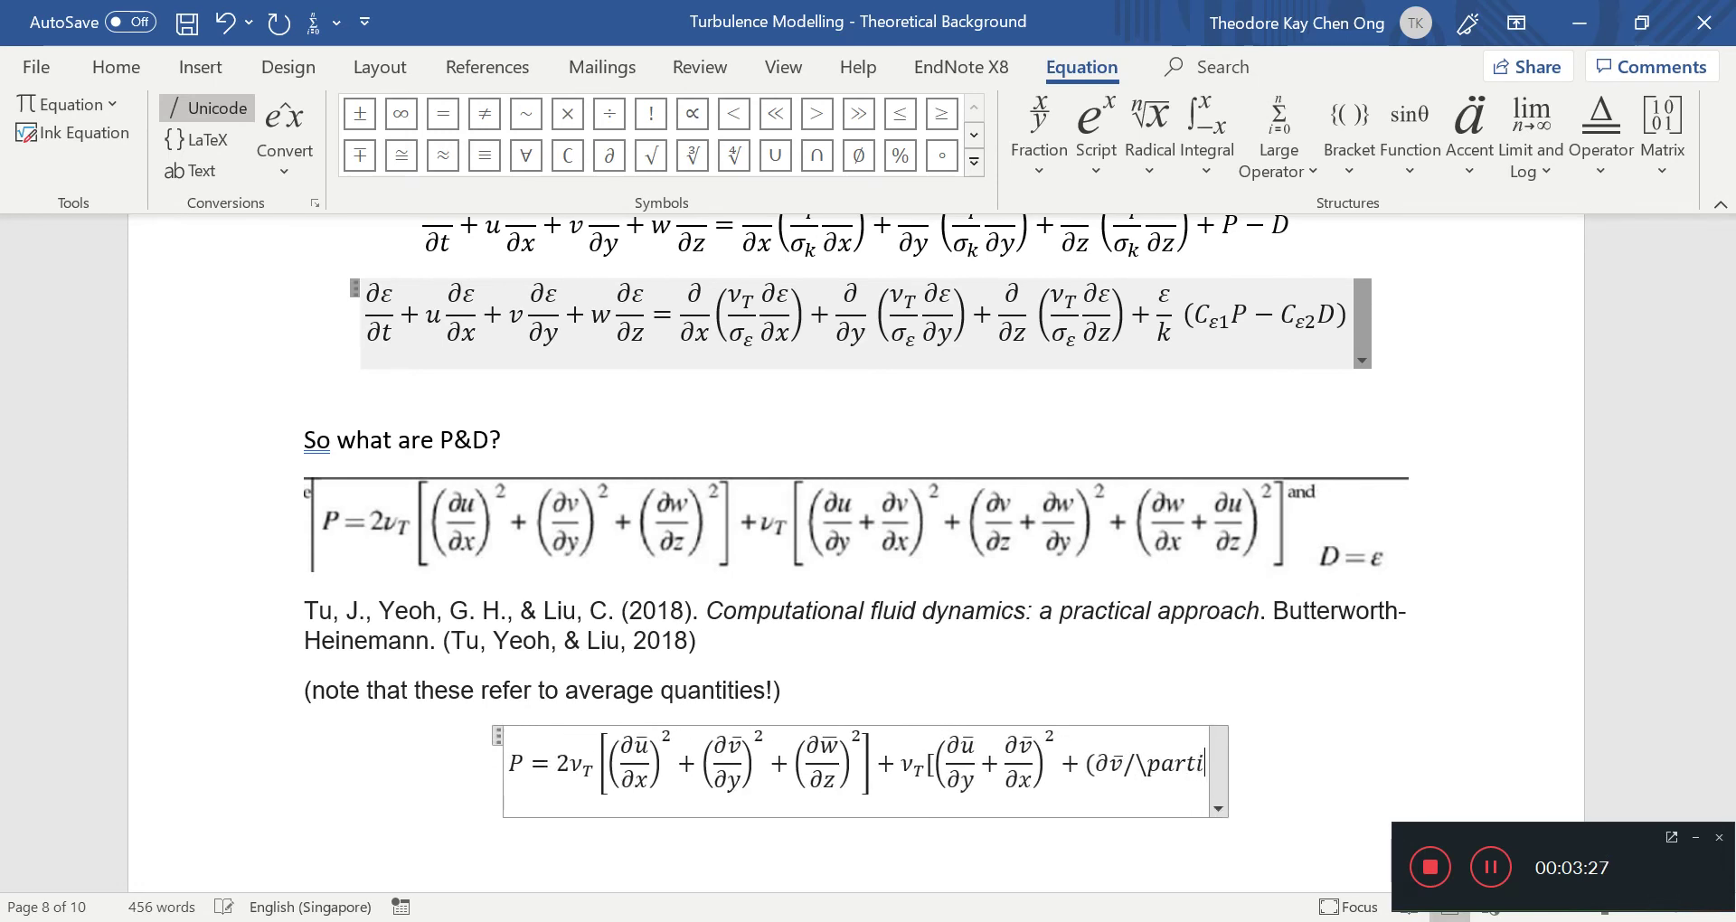
type("z")
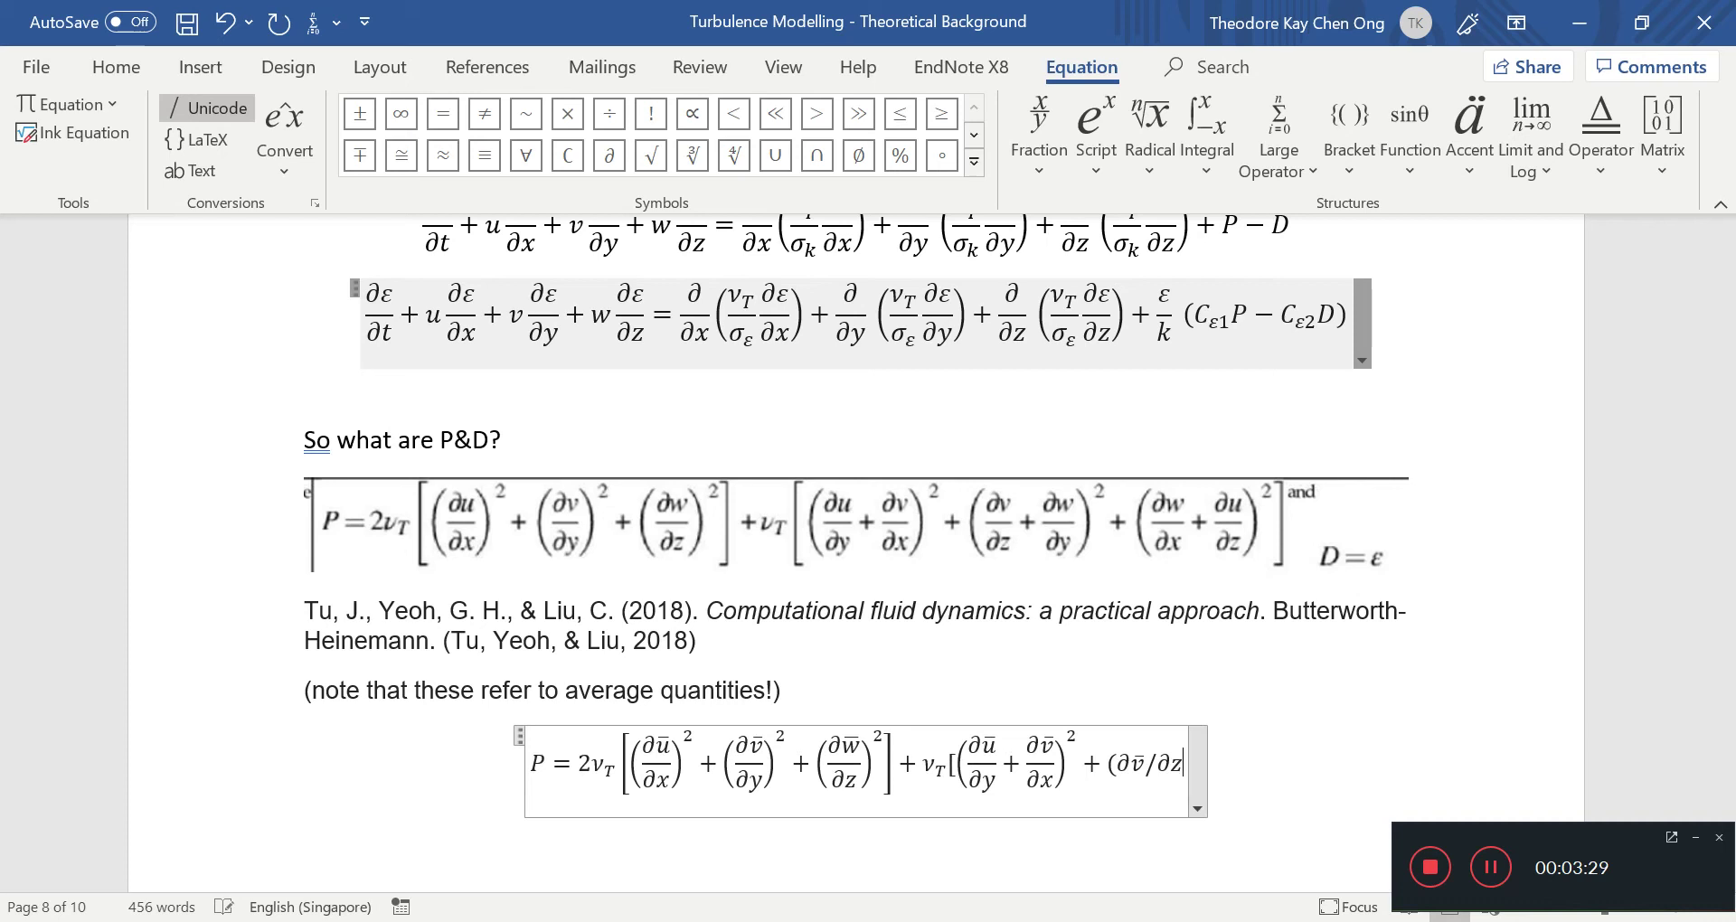
type(" +")
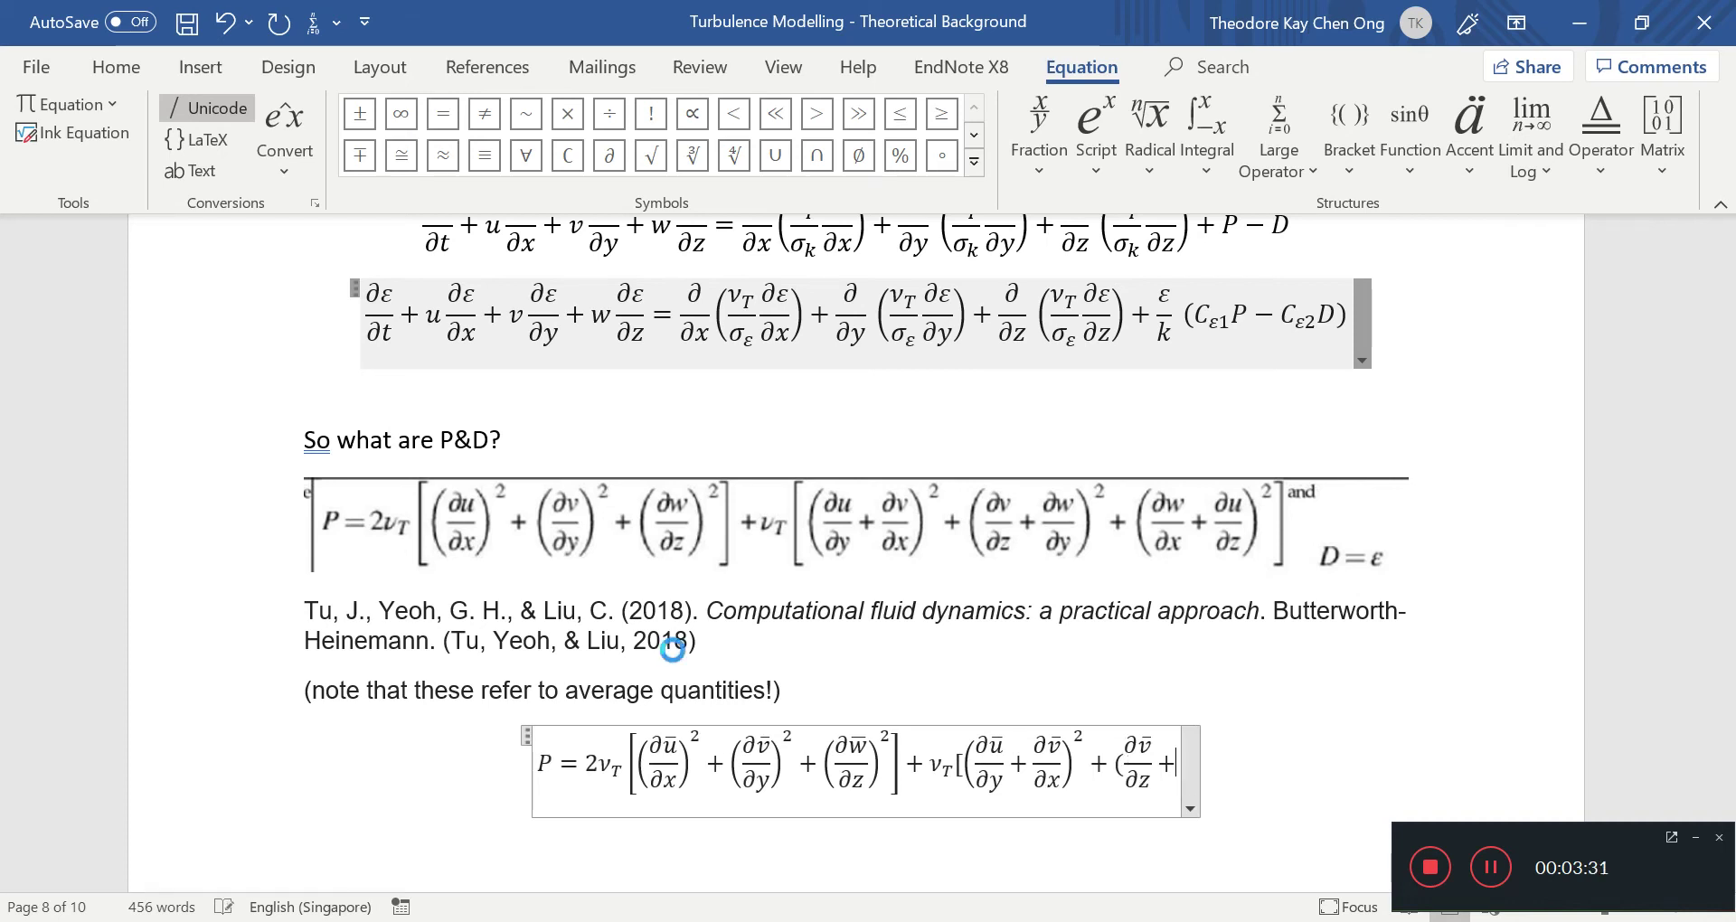
type("\\partial")
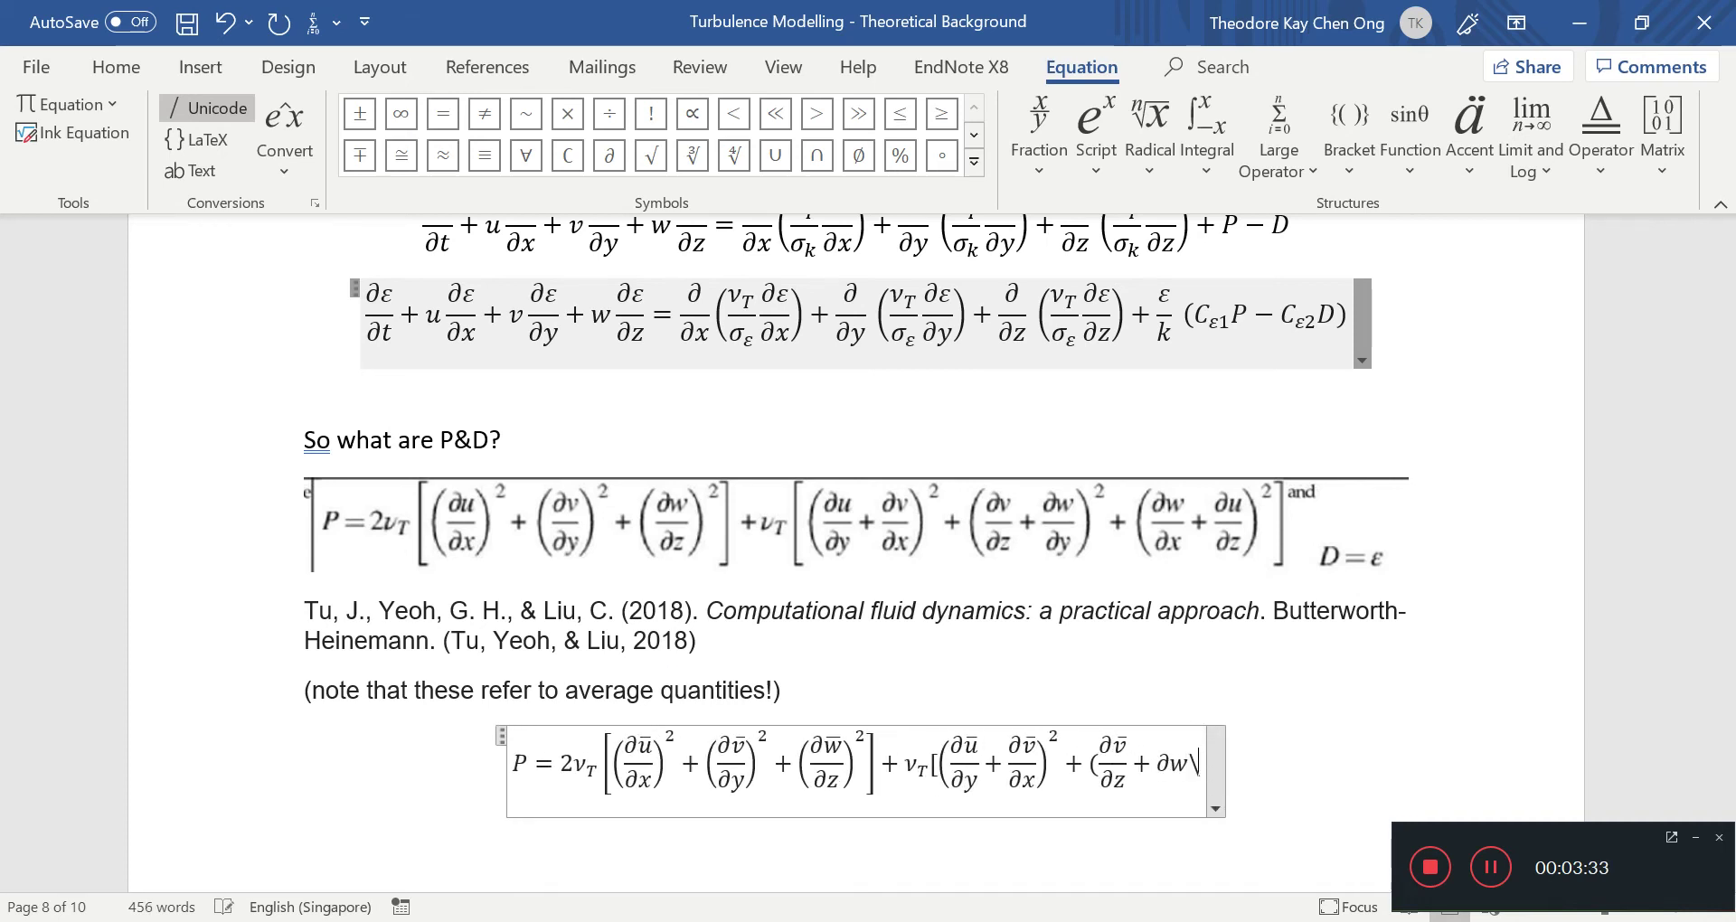
type("w\bar/\\pa")
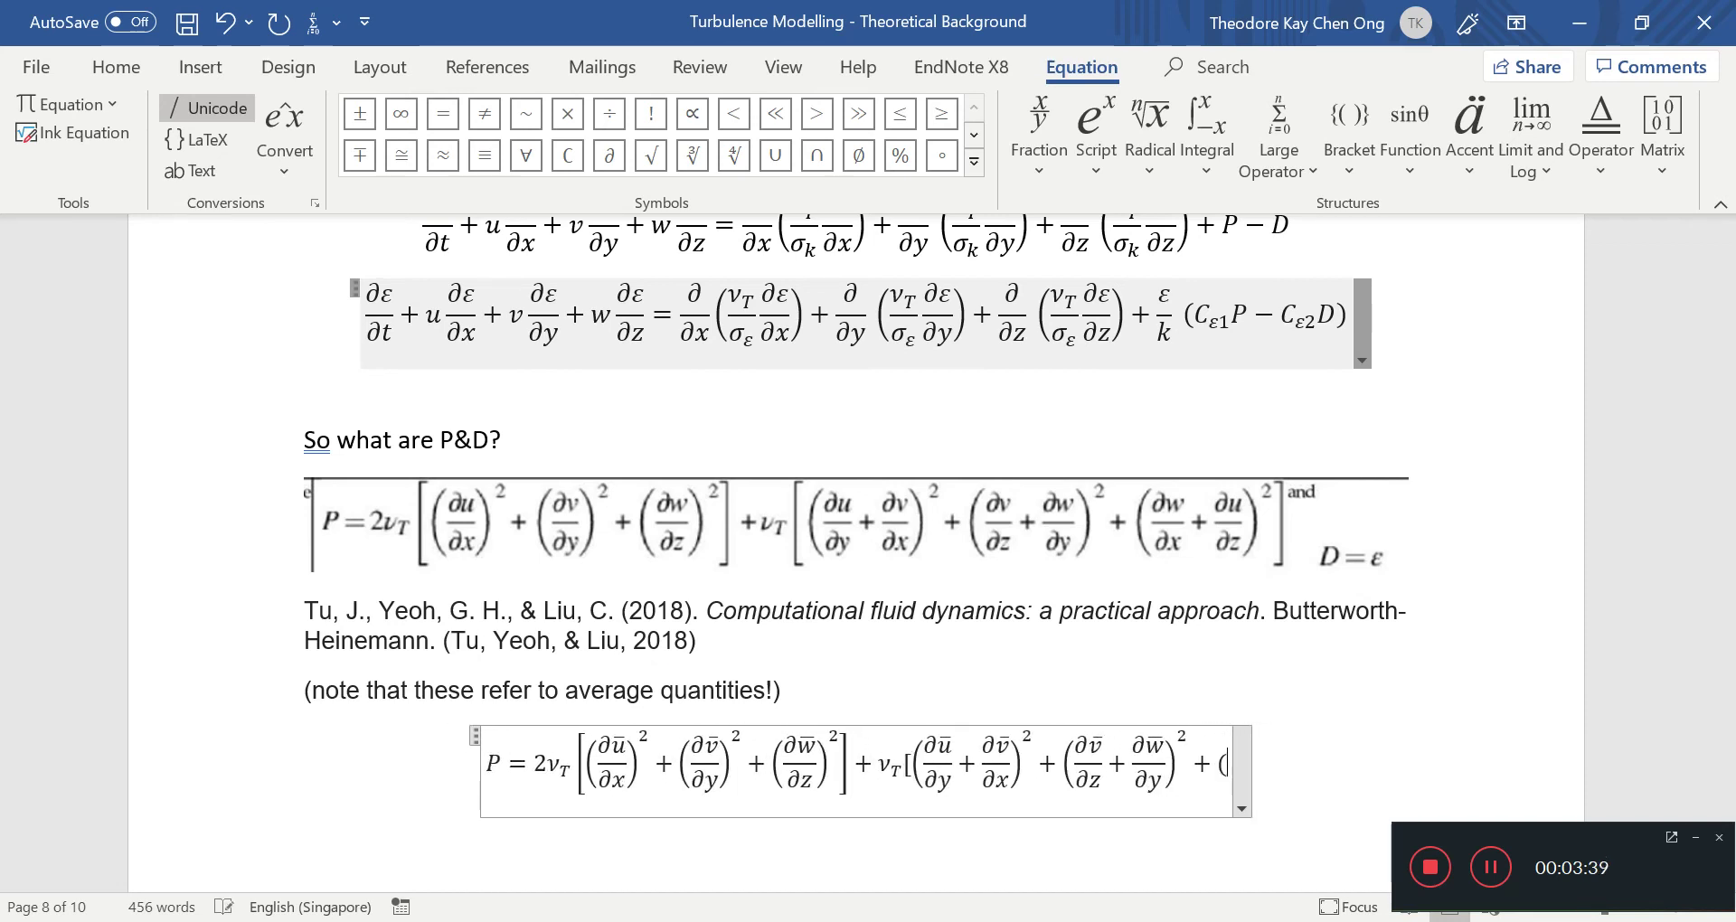
Add the last squared term (∂w̄/∂x + ∂ū/∂z)², close the second square bracket and save the document.
type("\\partial w/")
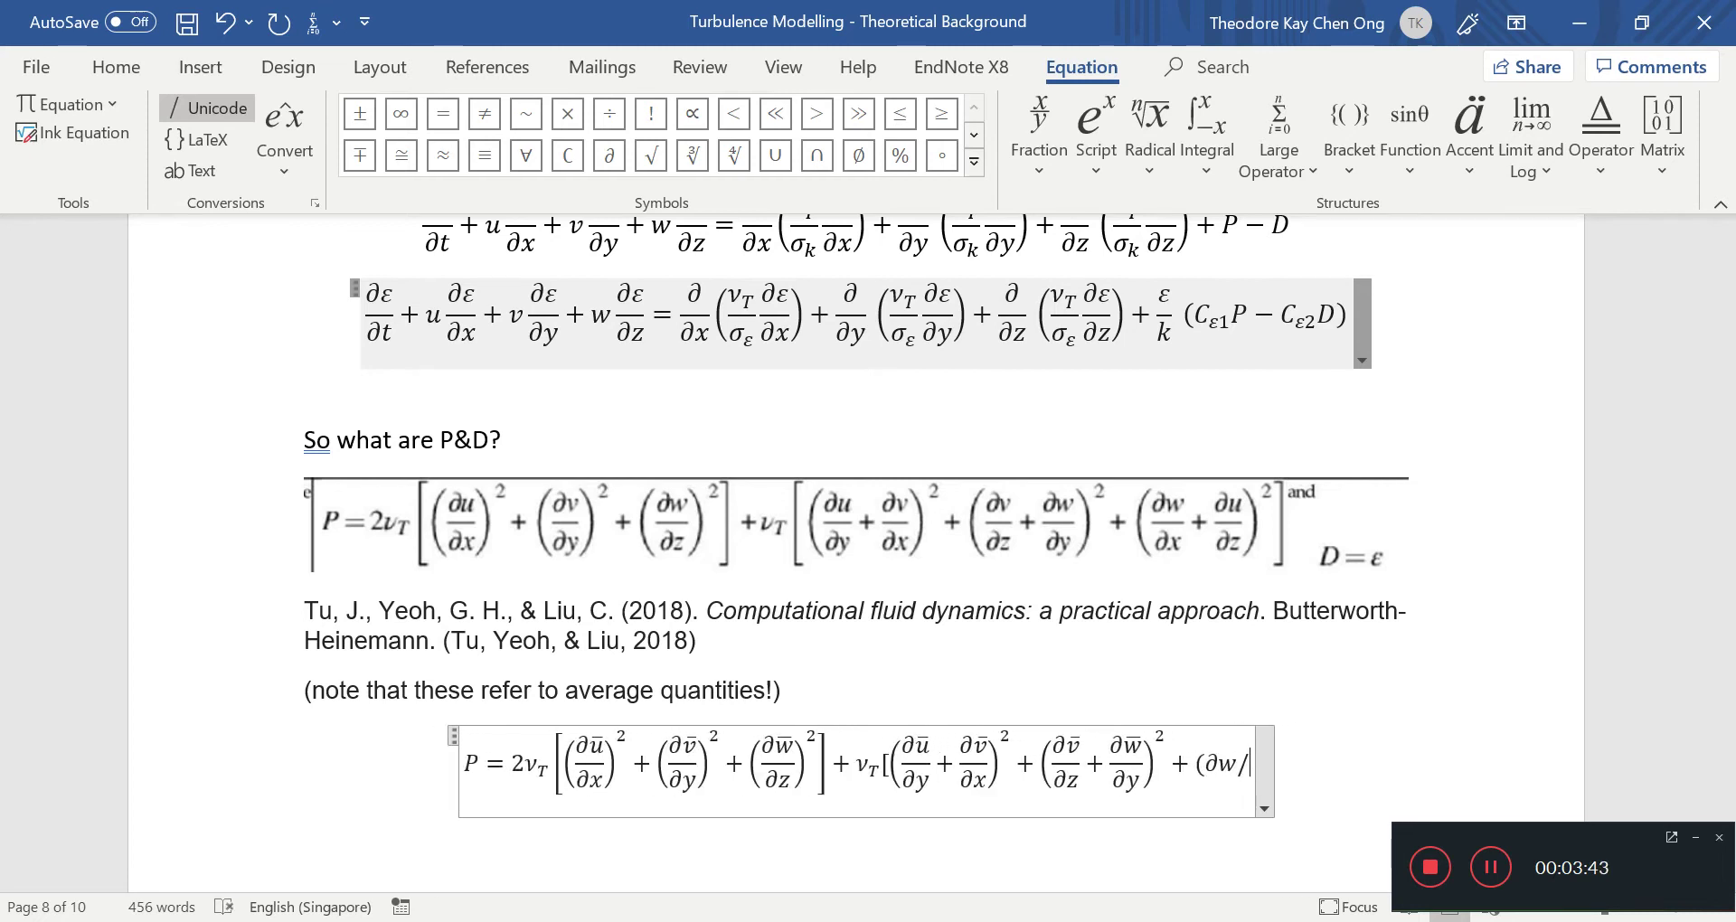
type("\bar /\\partia")
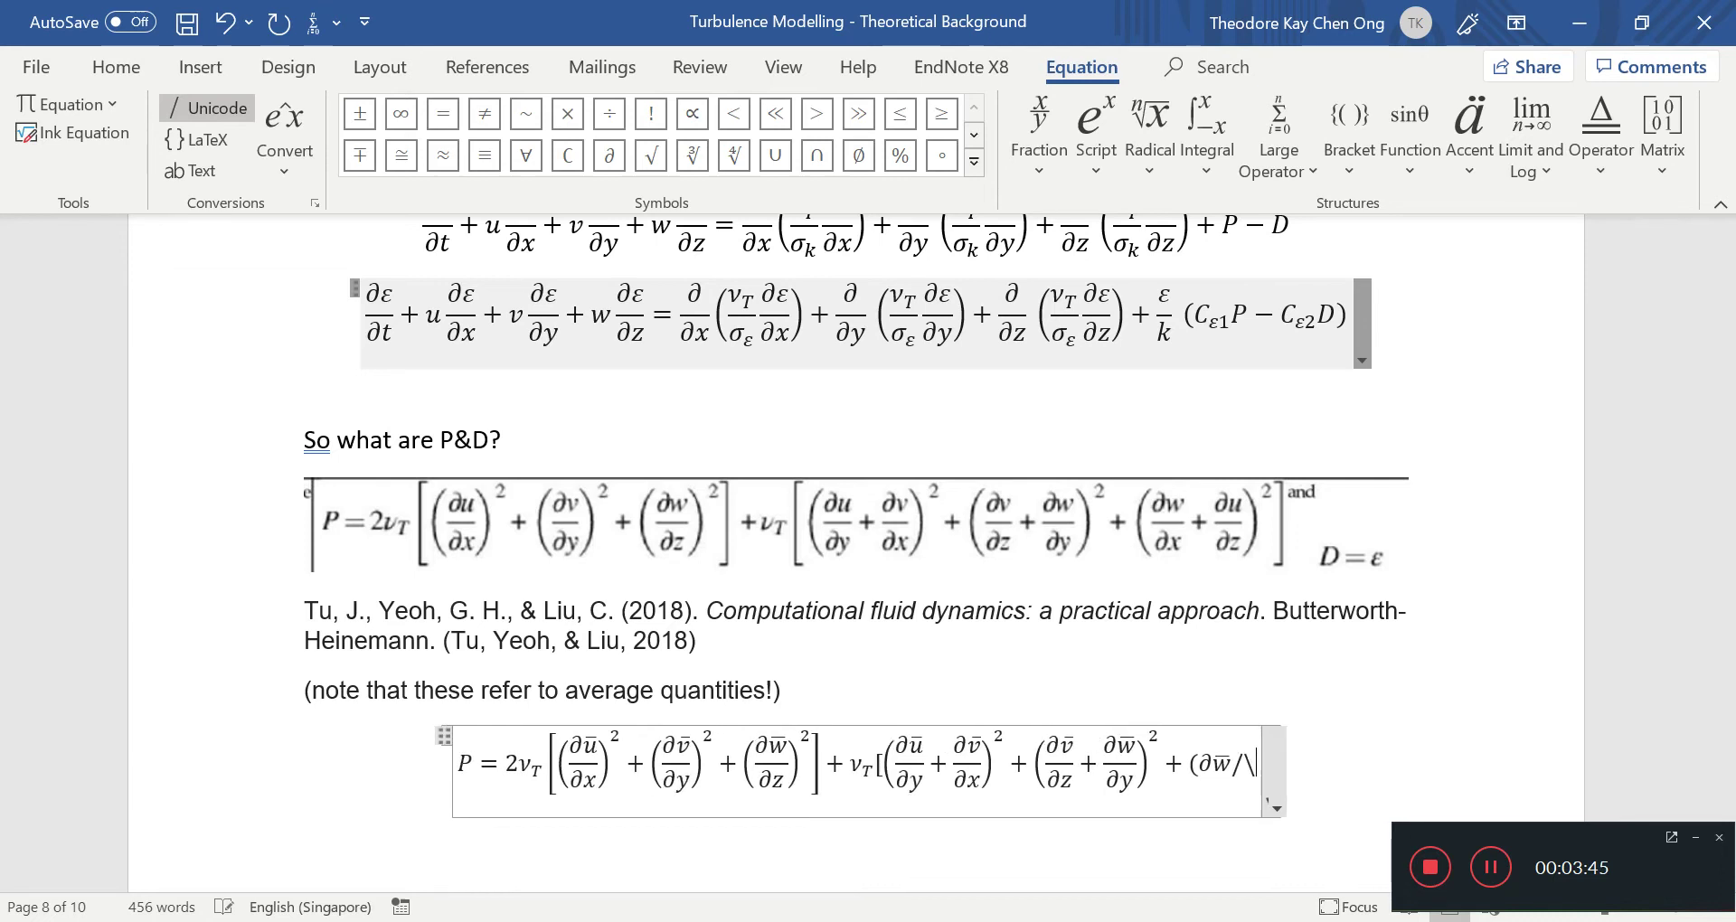
type("l ")
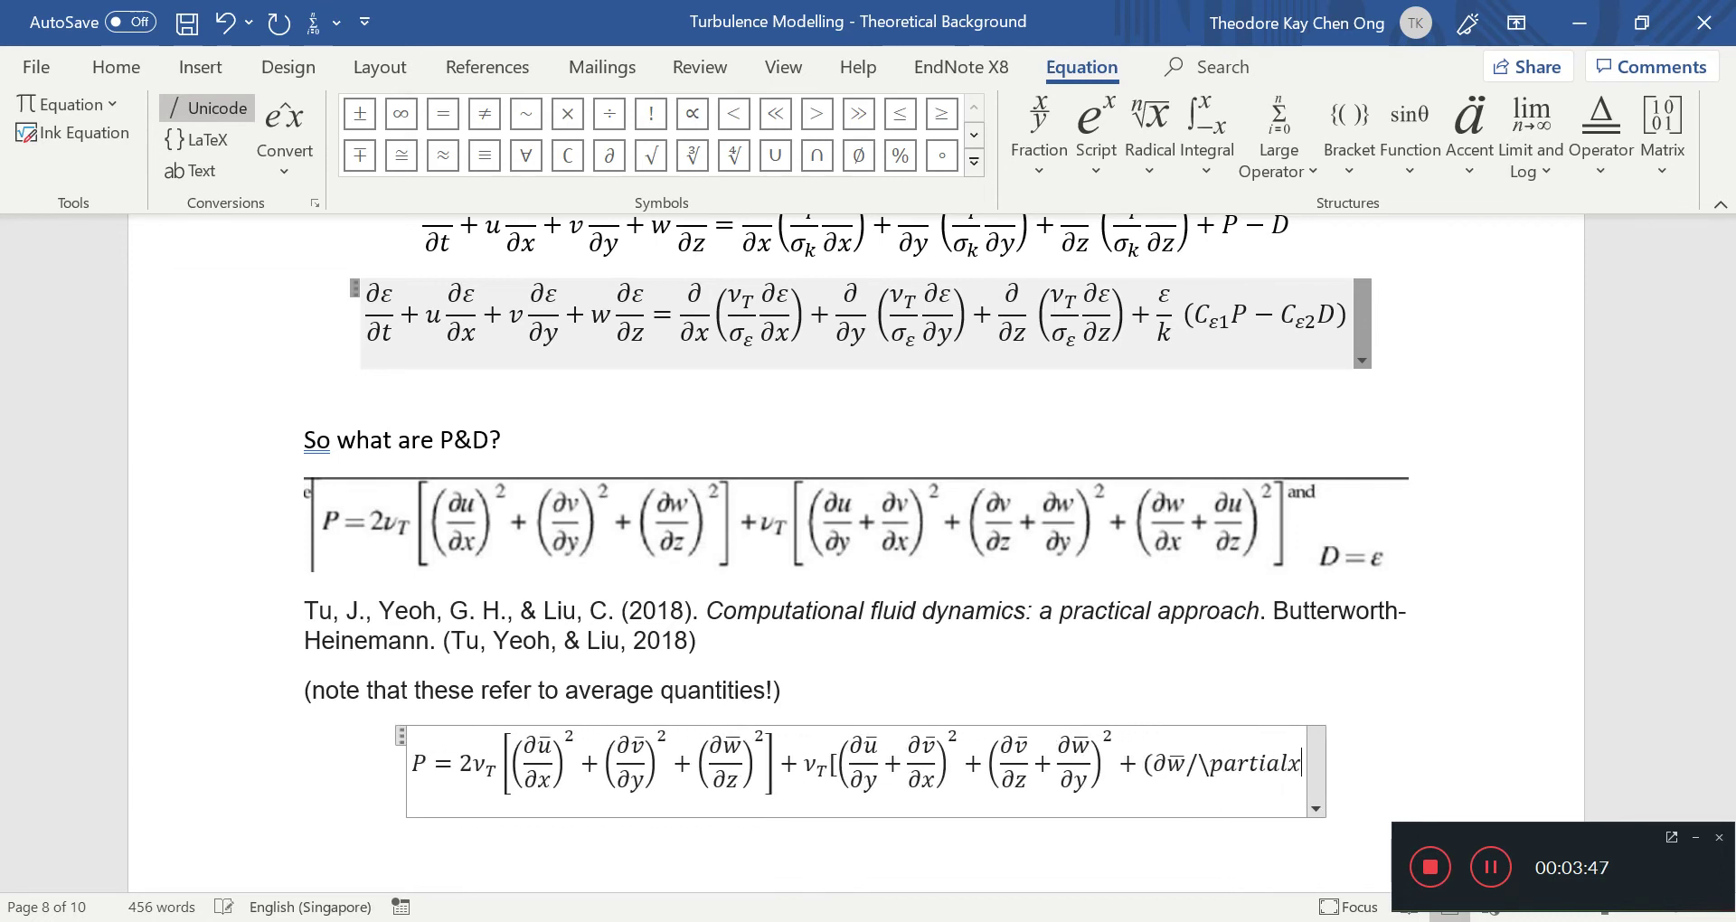
type("x")
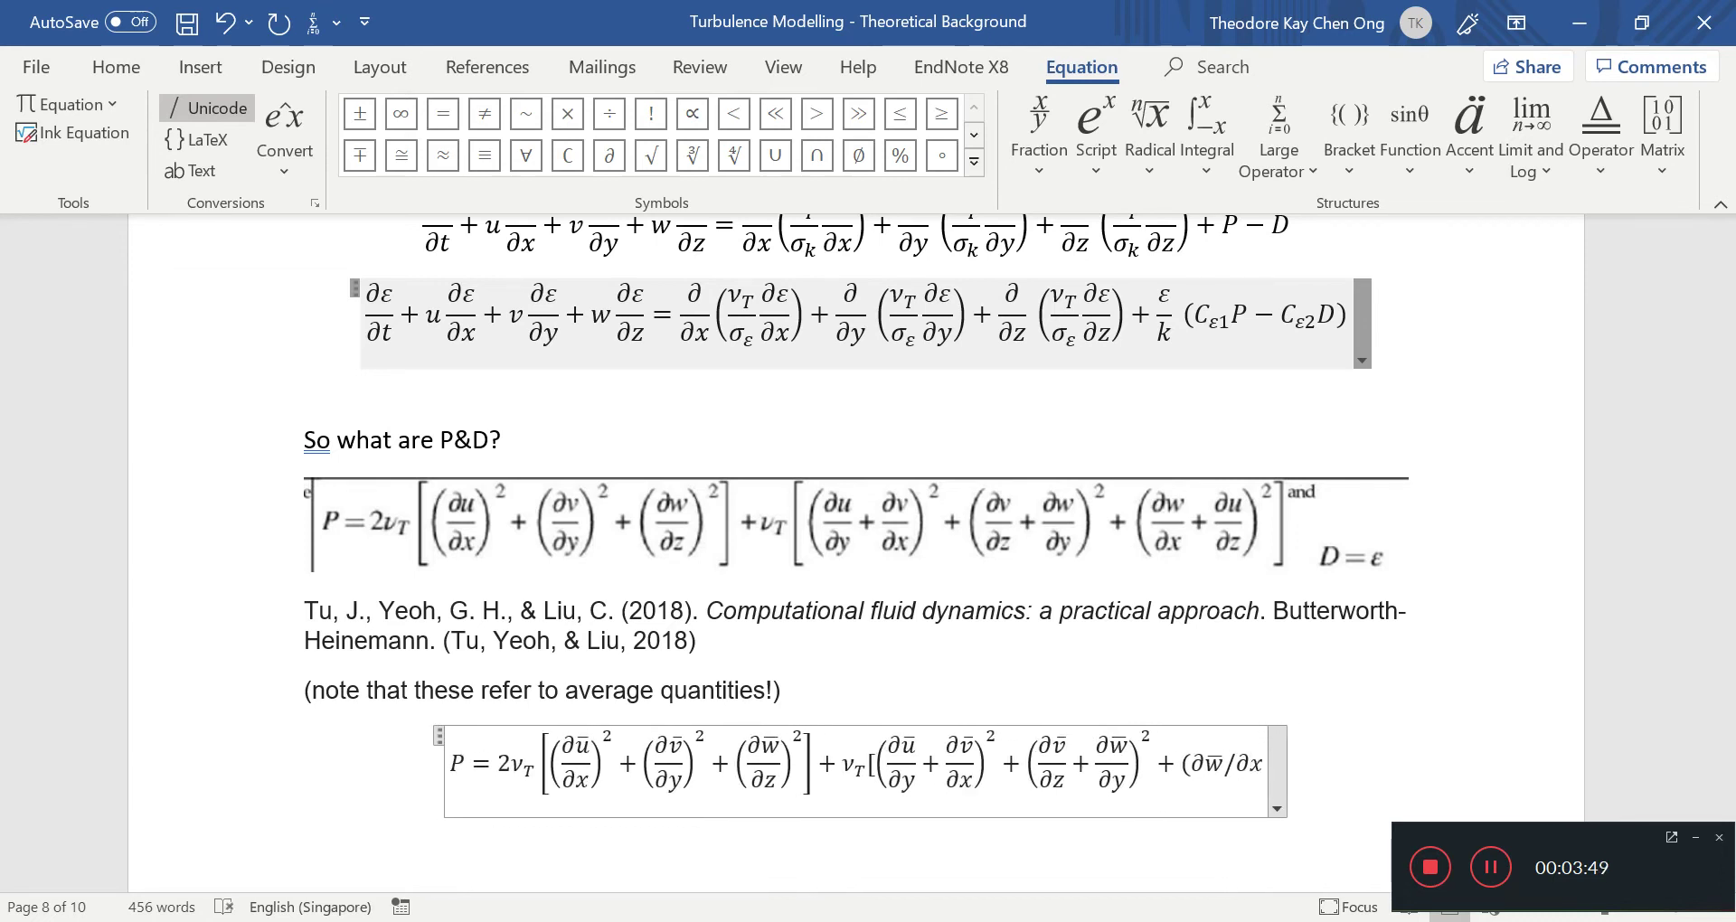
type(" +")
type("\\parti")
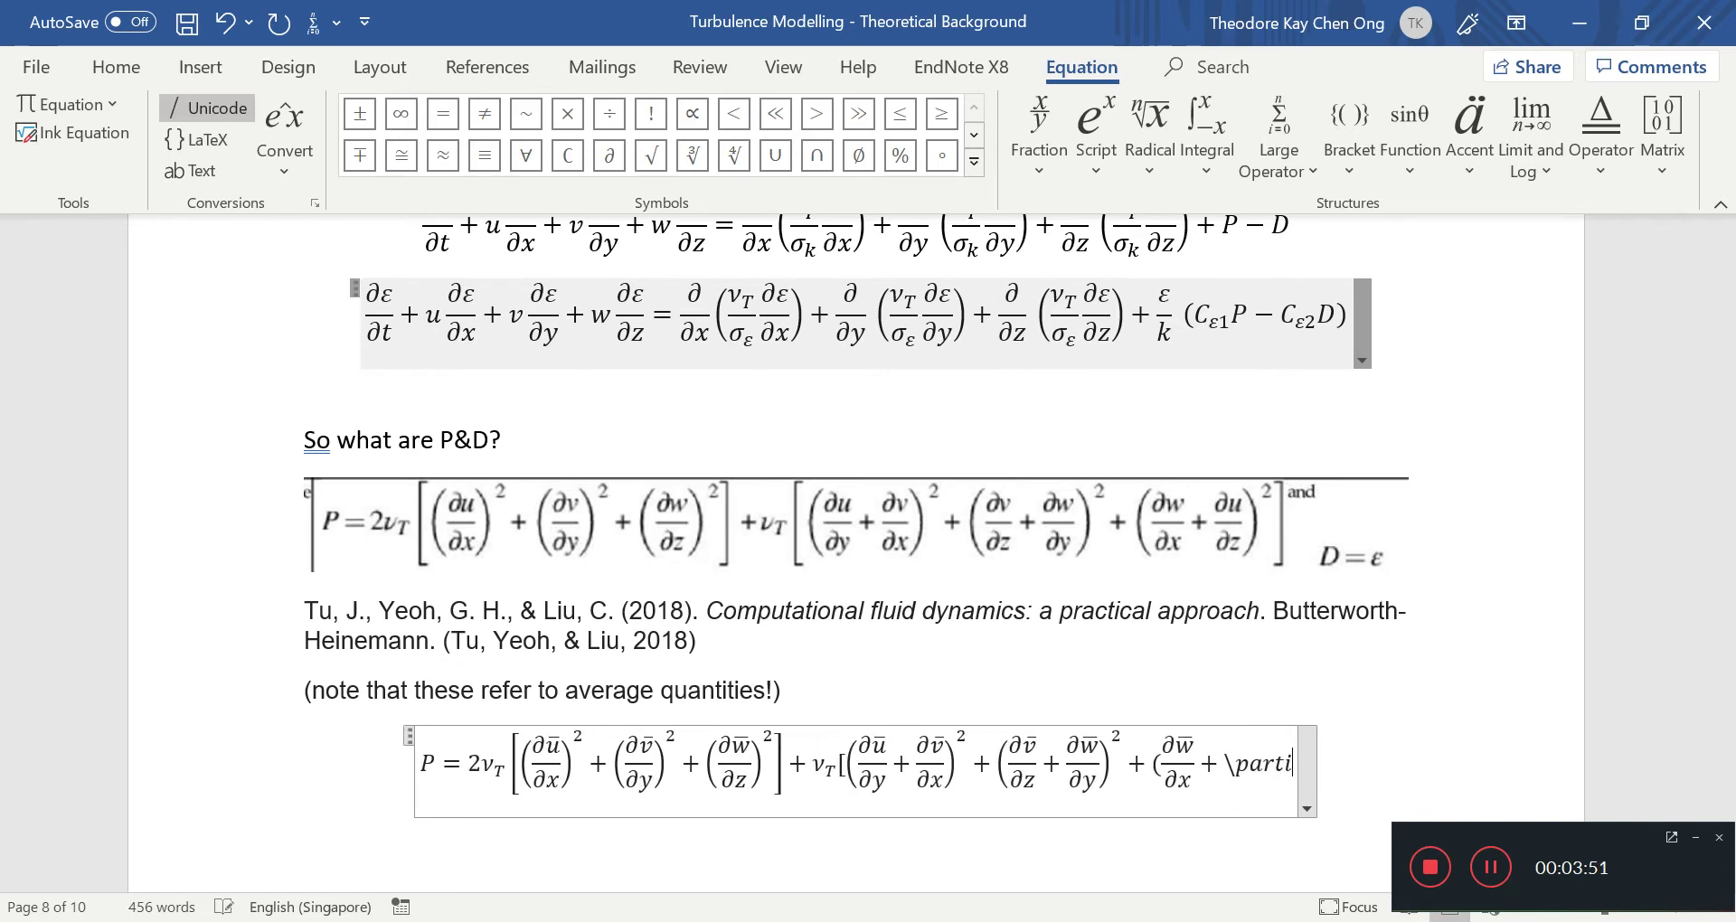
type("al u\\bar /\\partial z")
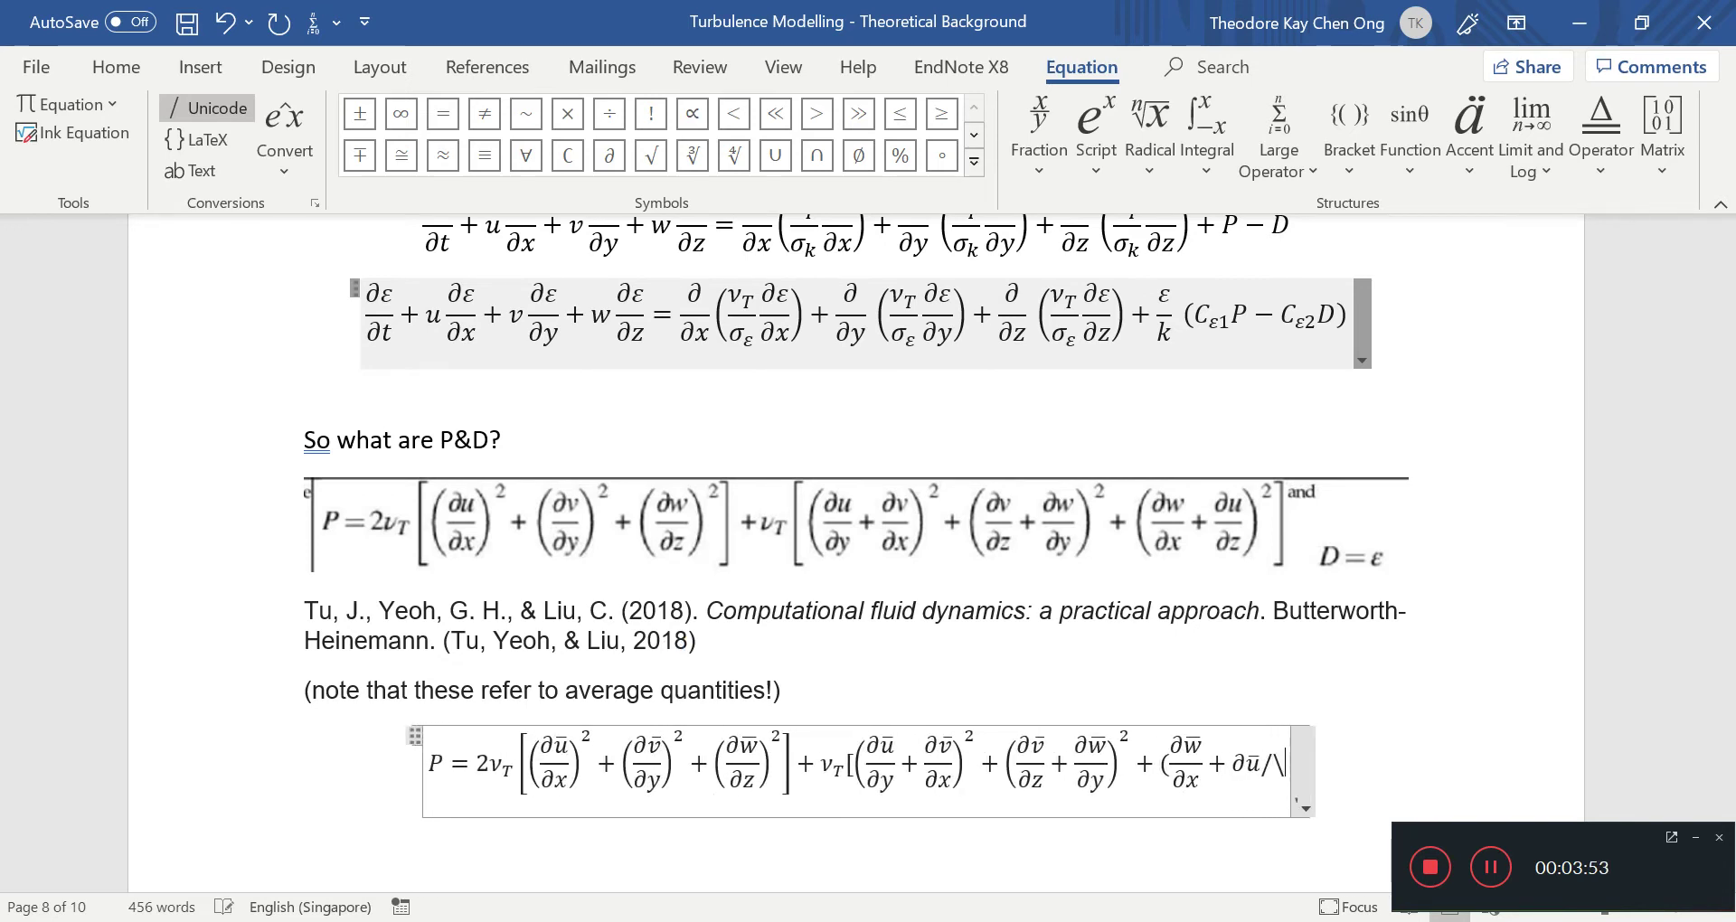
type(")^2 ")
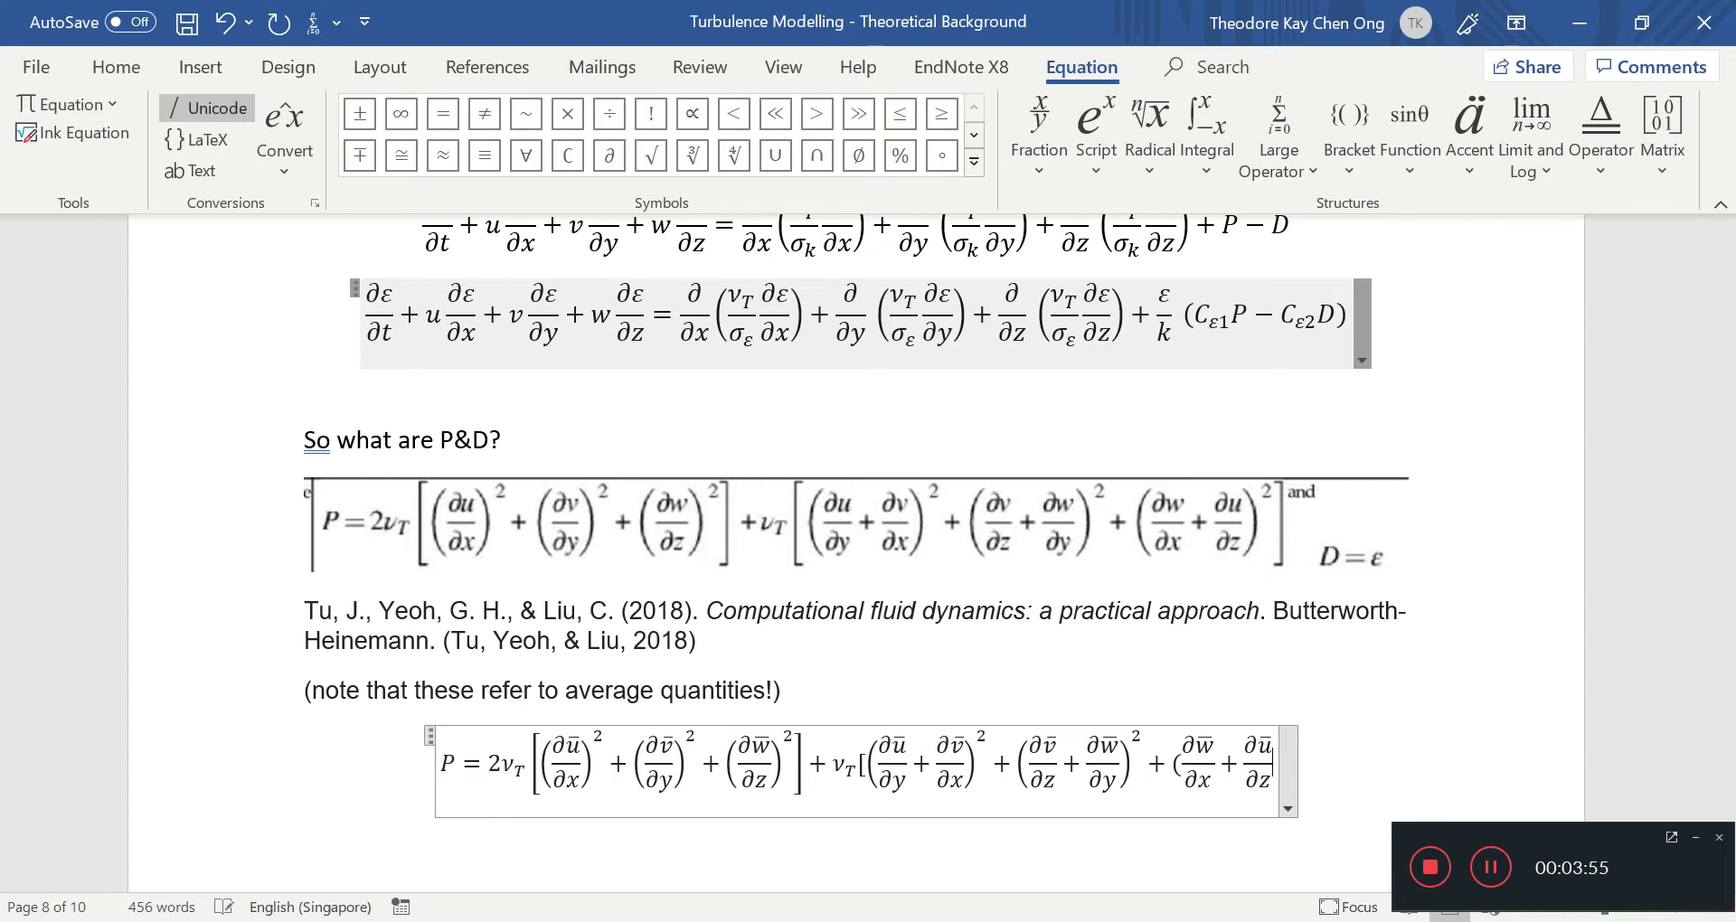
type("]")
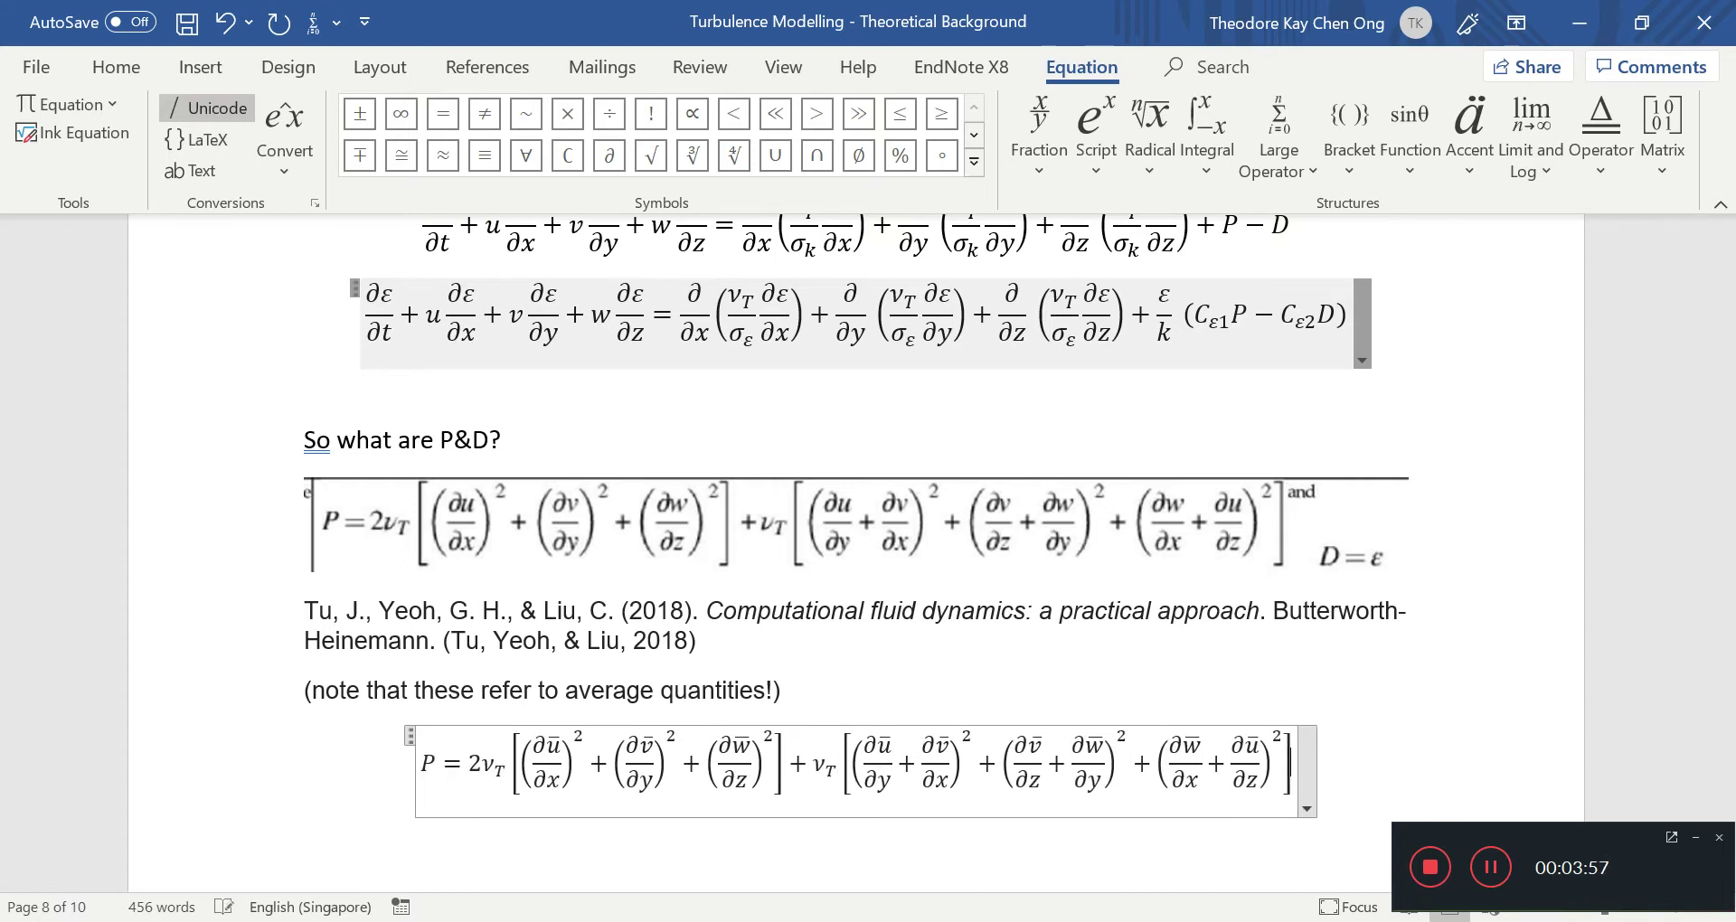
key("ctrl+s")
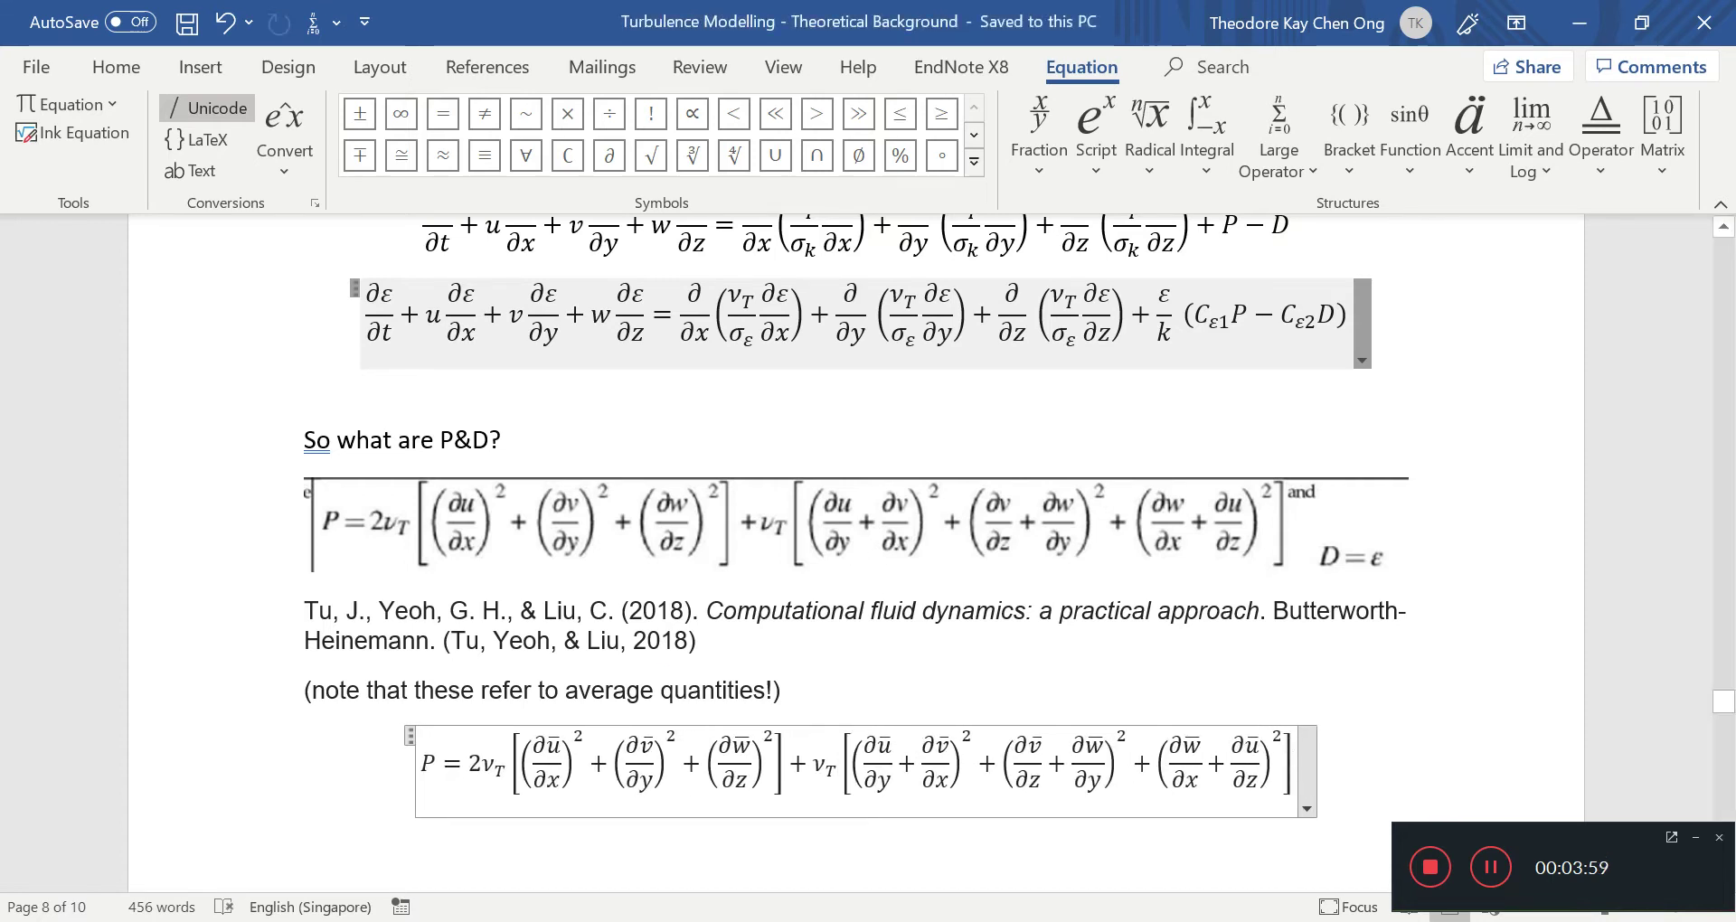
Check the last cross-gradient term against the pictured formula and highlight the second bracket of the P equation.
left_click(1208, 523)
left_click(1245, 747)
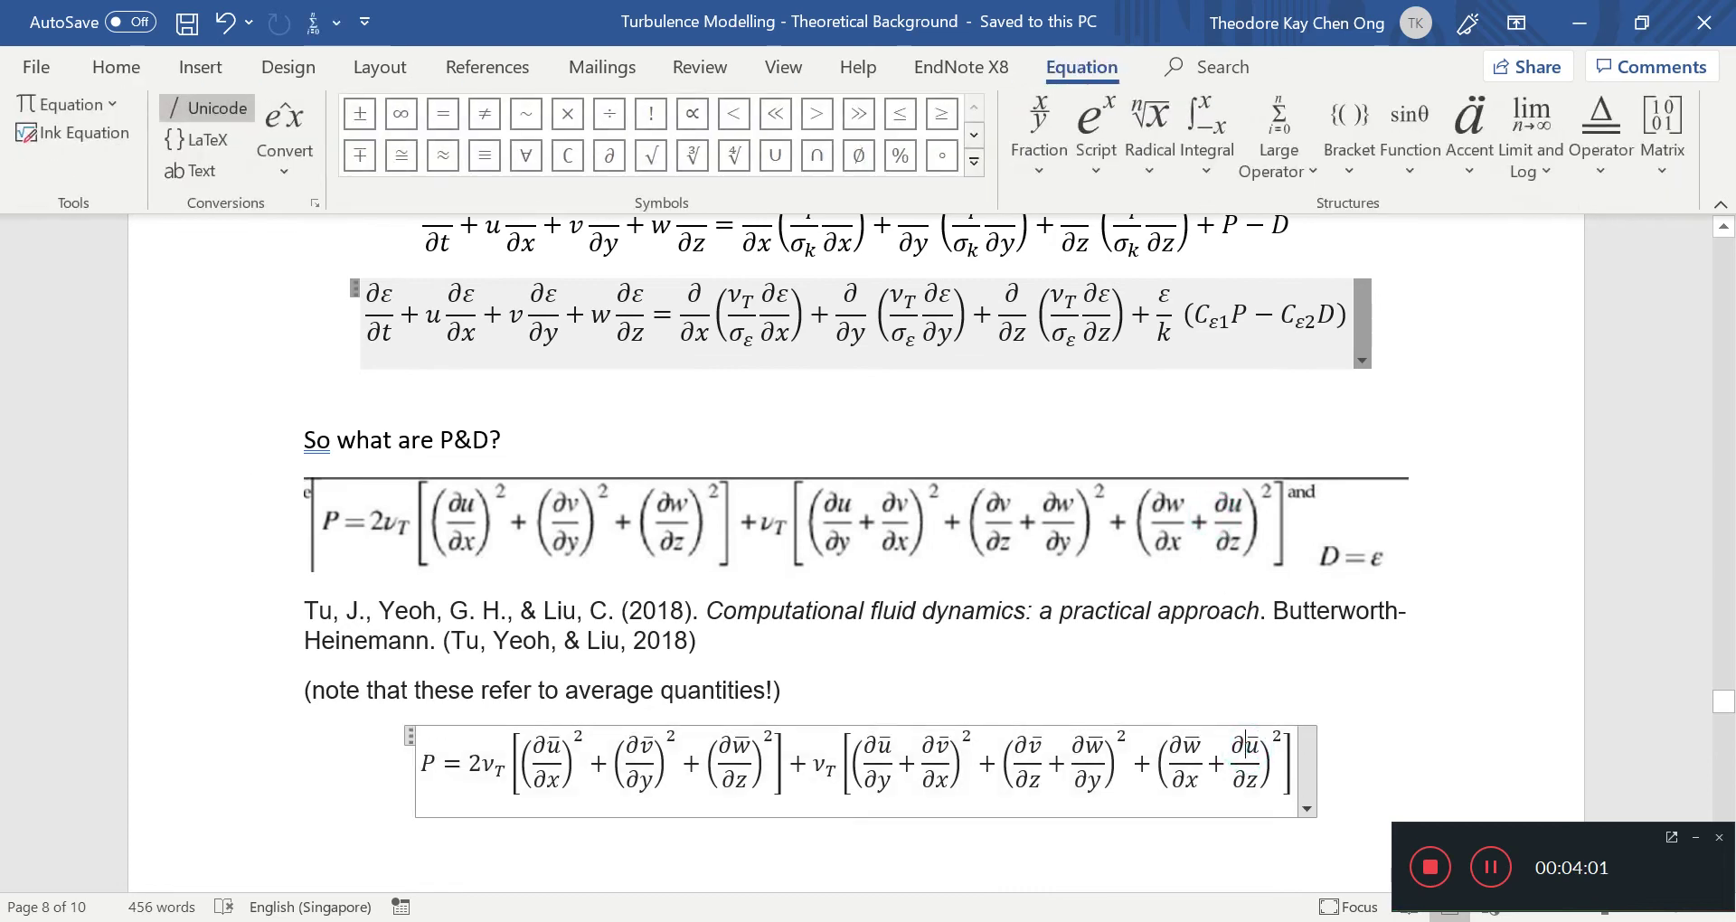
left_click_drag(871, 748, 1266, 764)
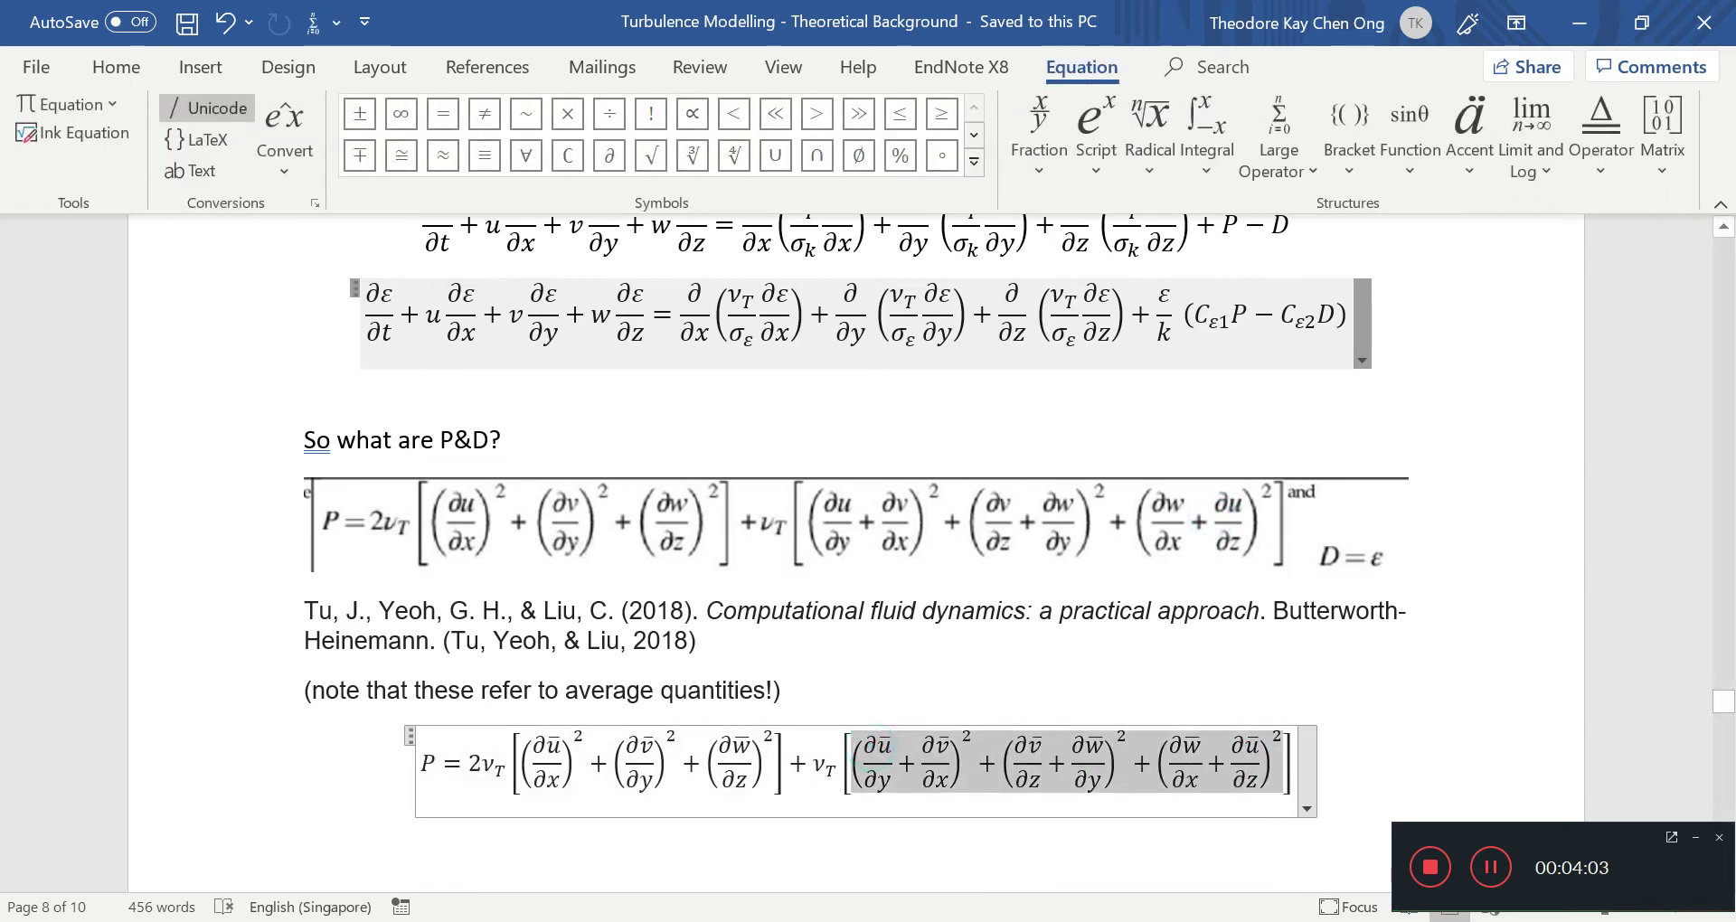
Examine D = ε in the pictured formula and its link to the k and ε transport equations above.
left_click(1238, 758)
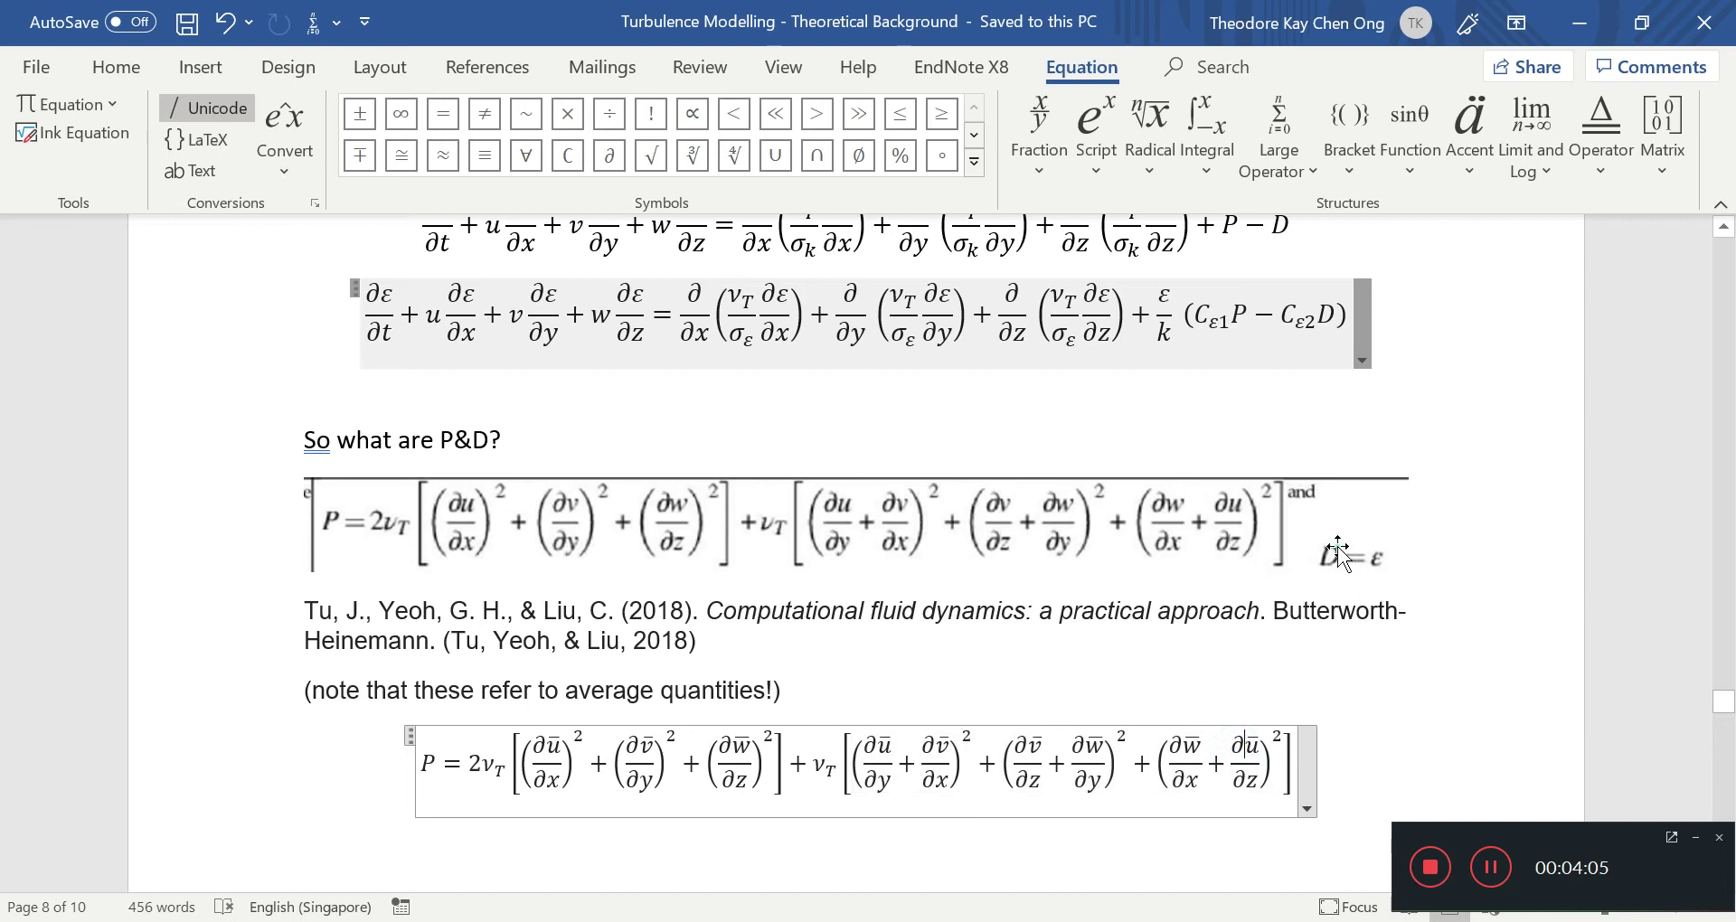
left_click(1344, 575)
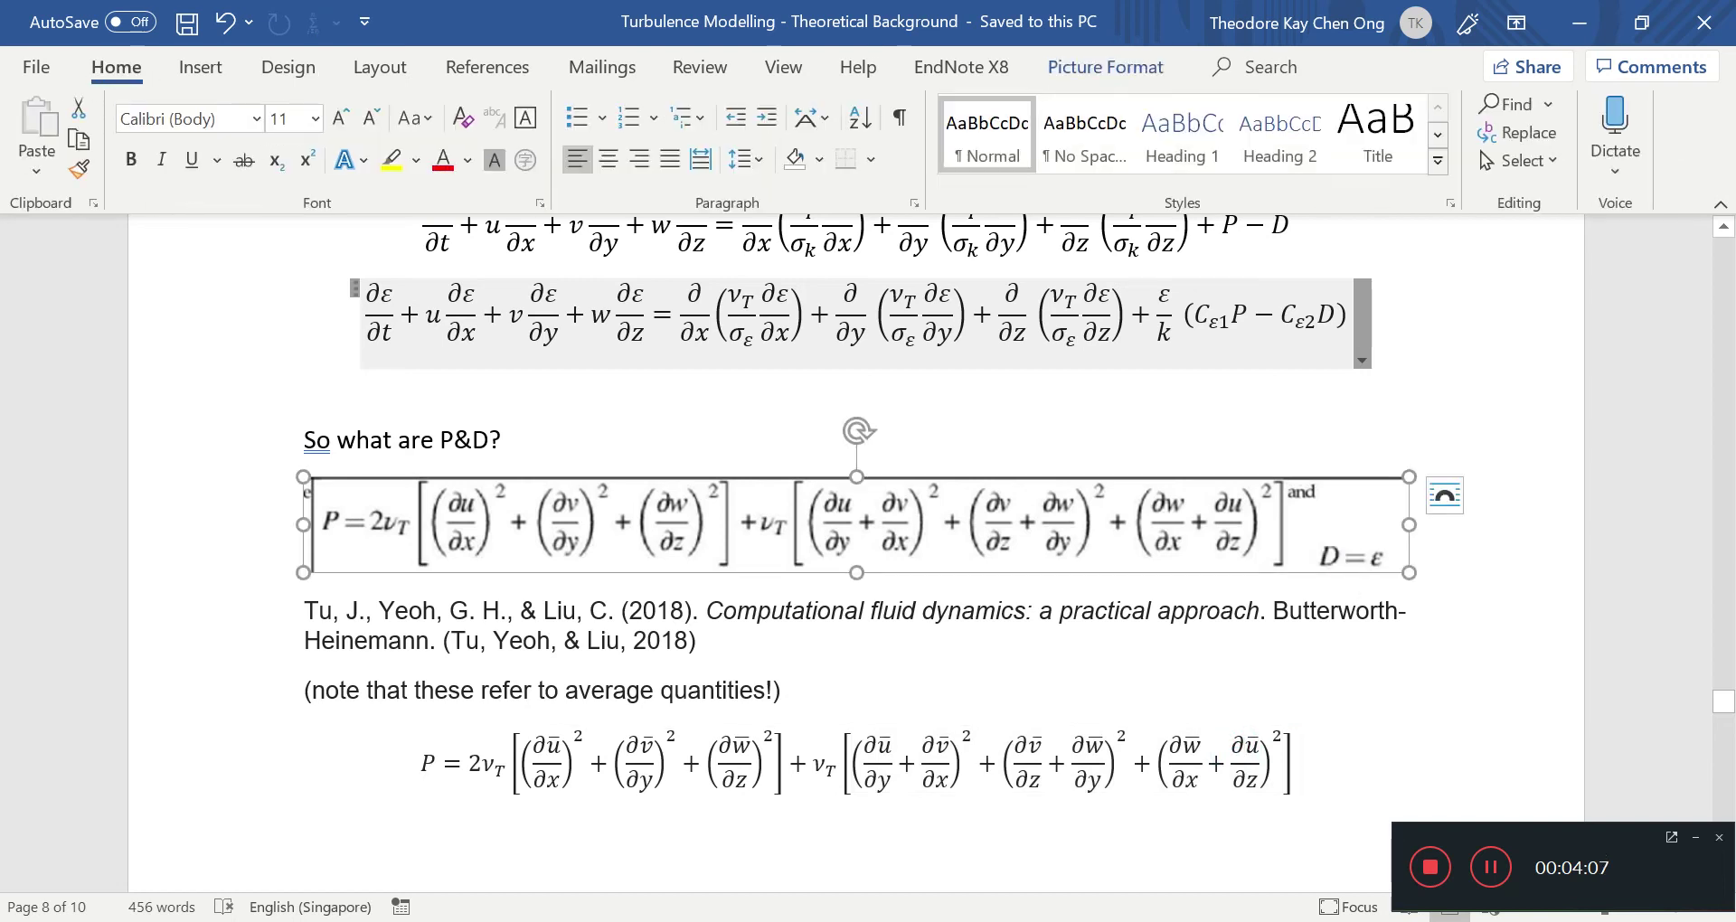
scroll(855, 554, "up", 3)
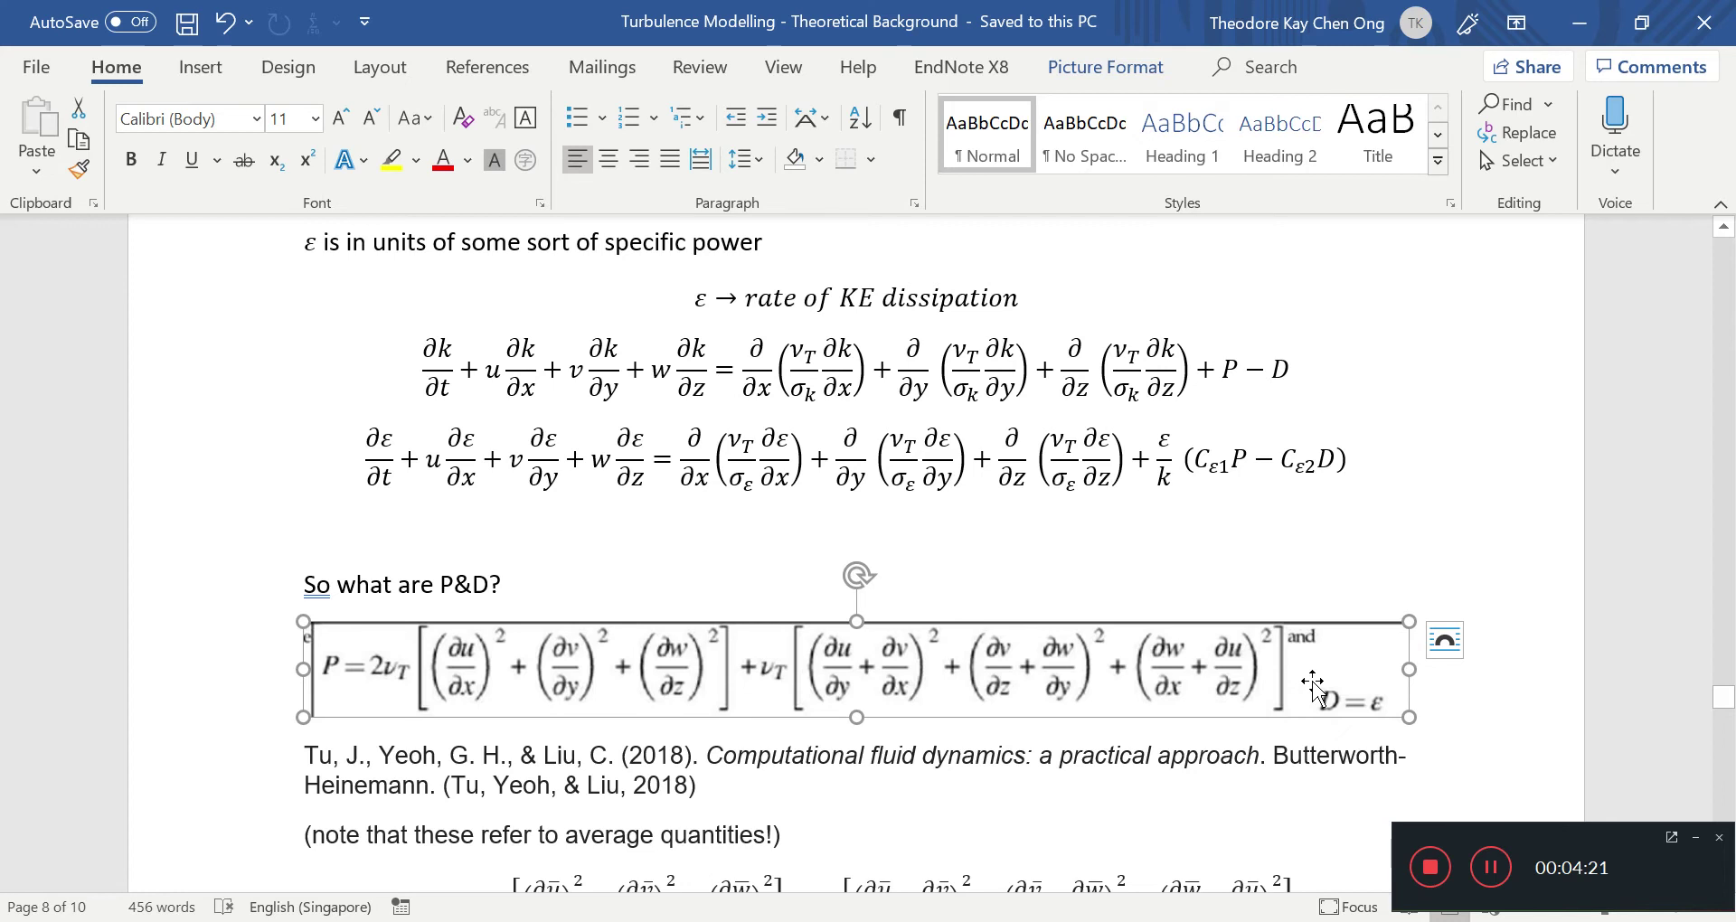
scroll(1312, 681, "down", 5)
left_click(1349, 464)
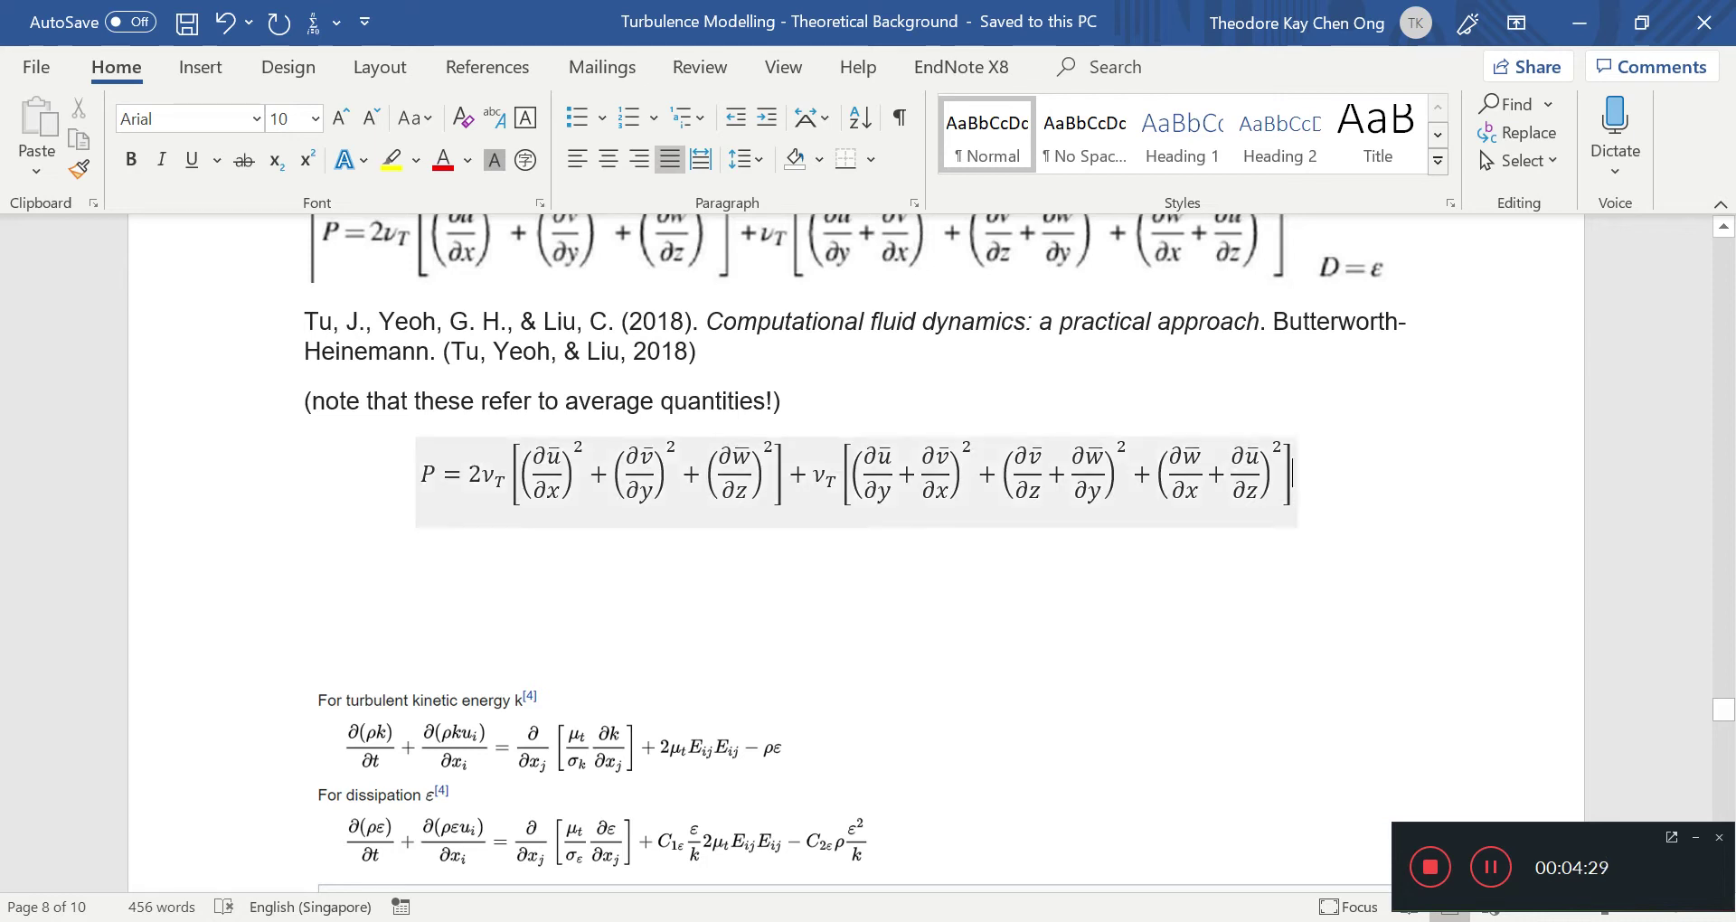
Highlight the whole typed P equation and the written-out k transport equation to relate P to its source term.
left_click_drag(1318, 469, 399, 479)
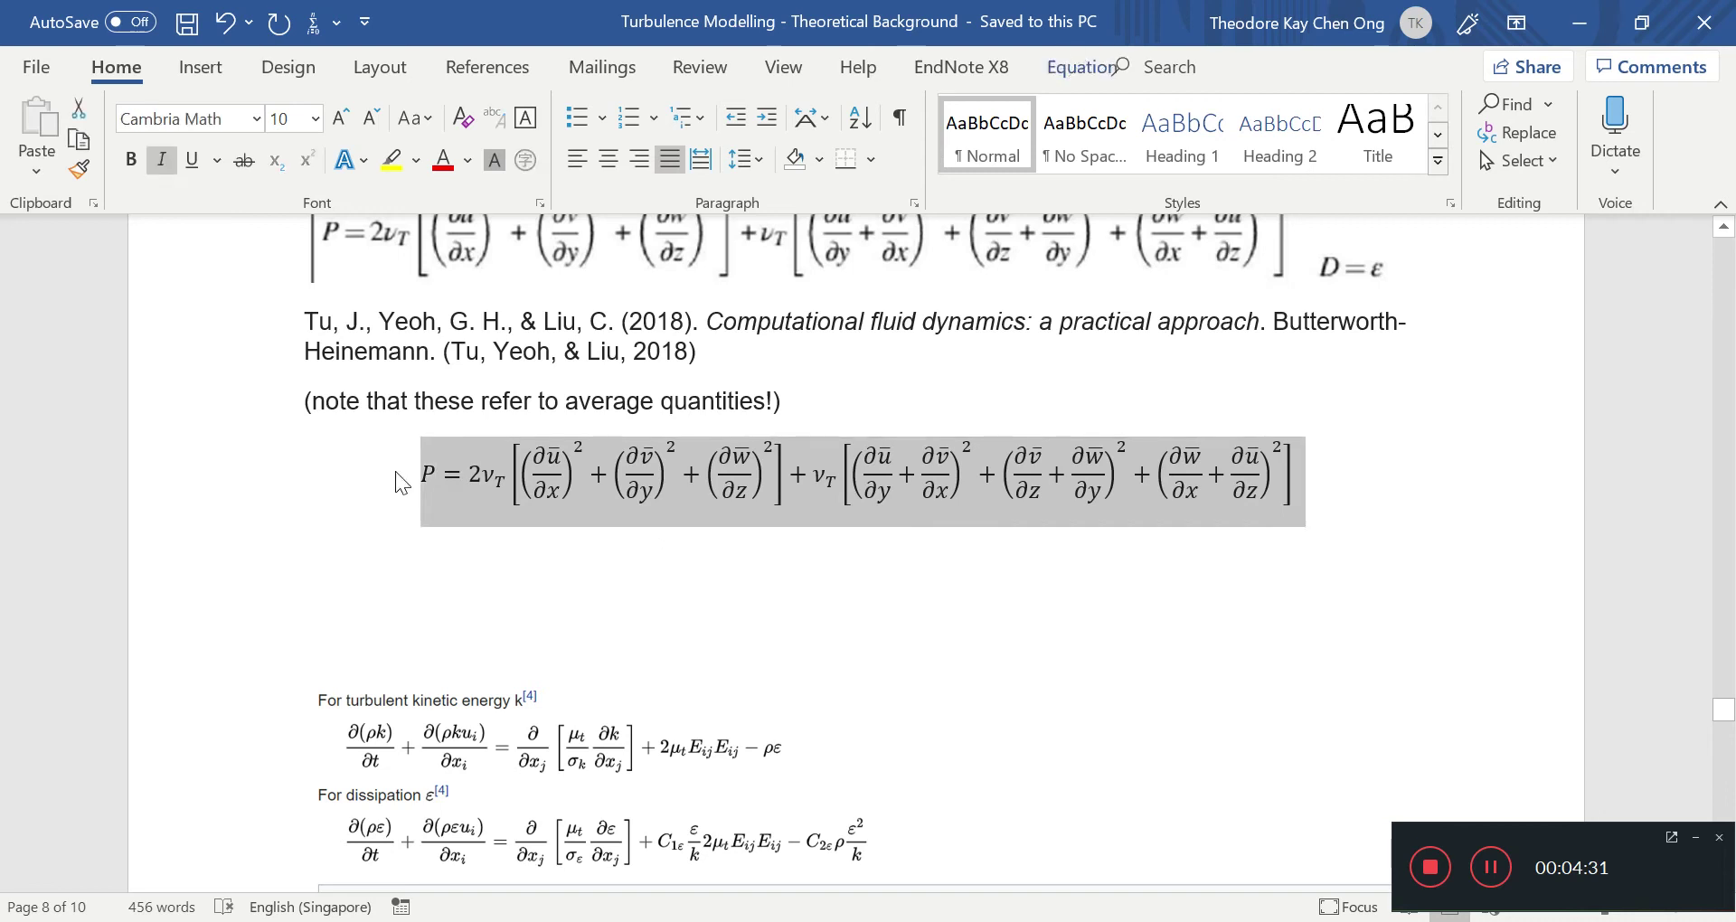
scroll(399, 478, "up", 3)
scroll(683, 561, "up", 2)
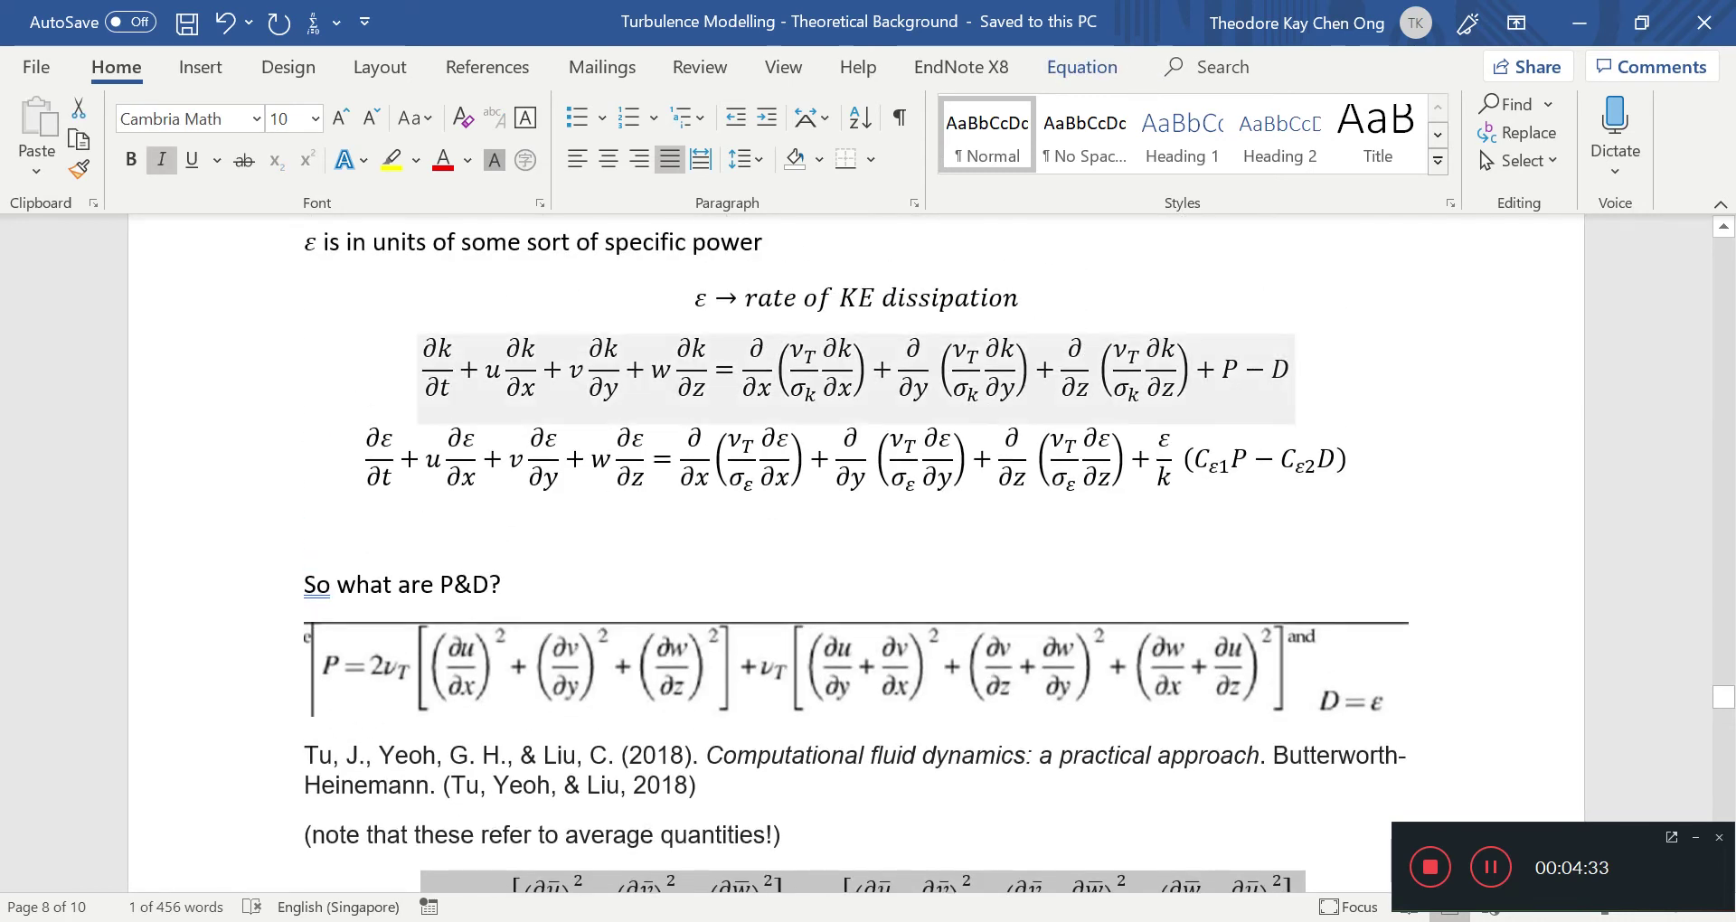
triple_click(1049, 380)
scroll(837, 763, "down", 3)
scroll(838, 769, "up", 2)
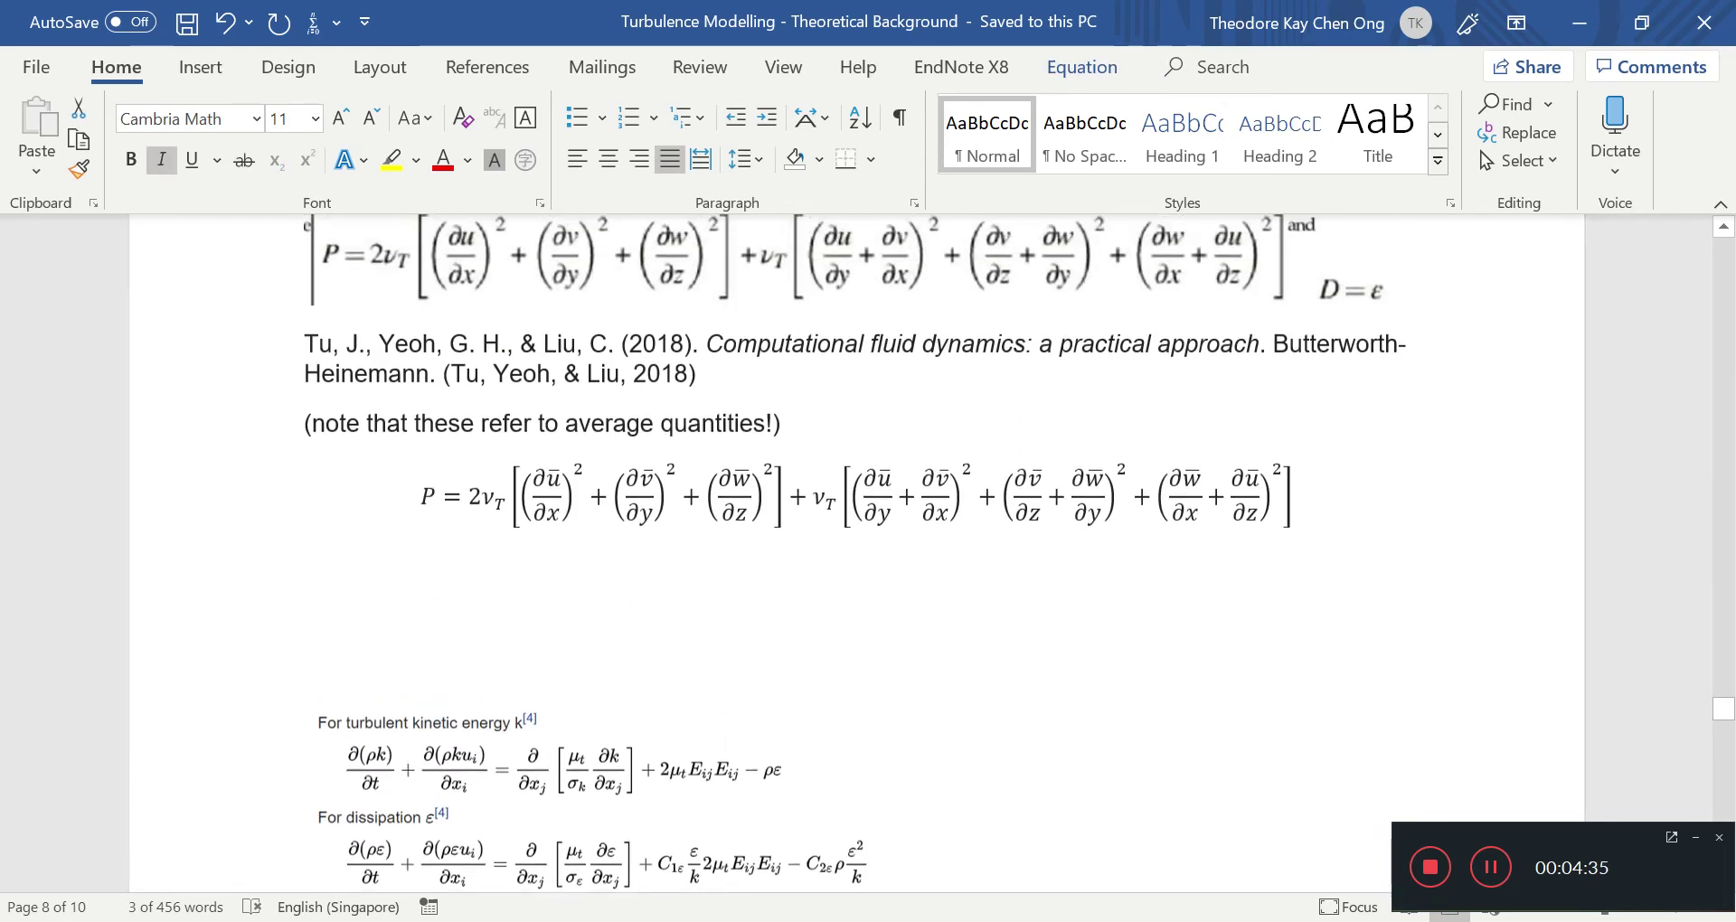
Highlight the squared ∂ū/∂x term and the other gradient terms in the first bracket of the P equation.
left_click(534, 617)
left_click_drag(530, 619, 519, 620)
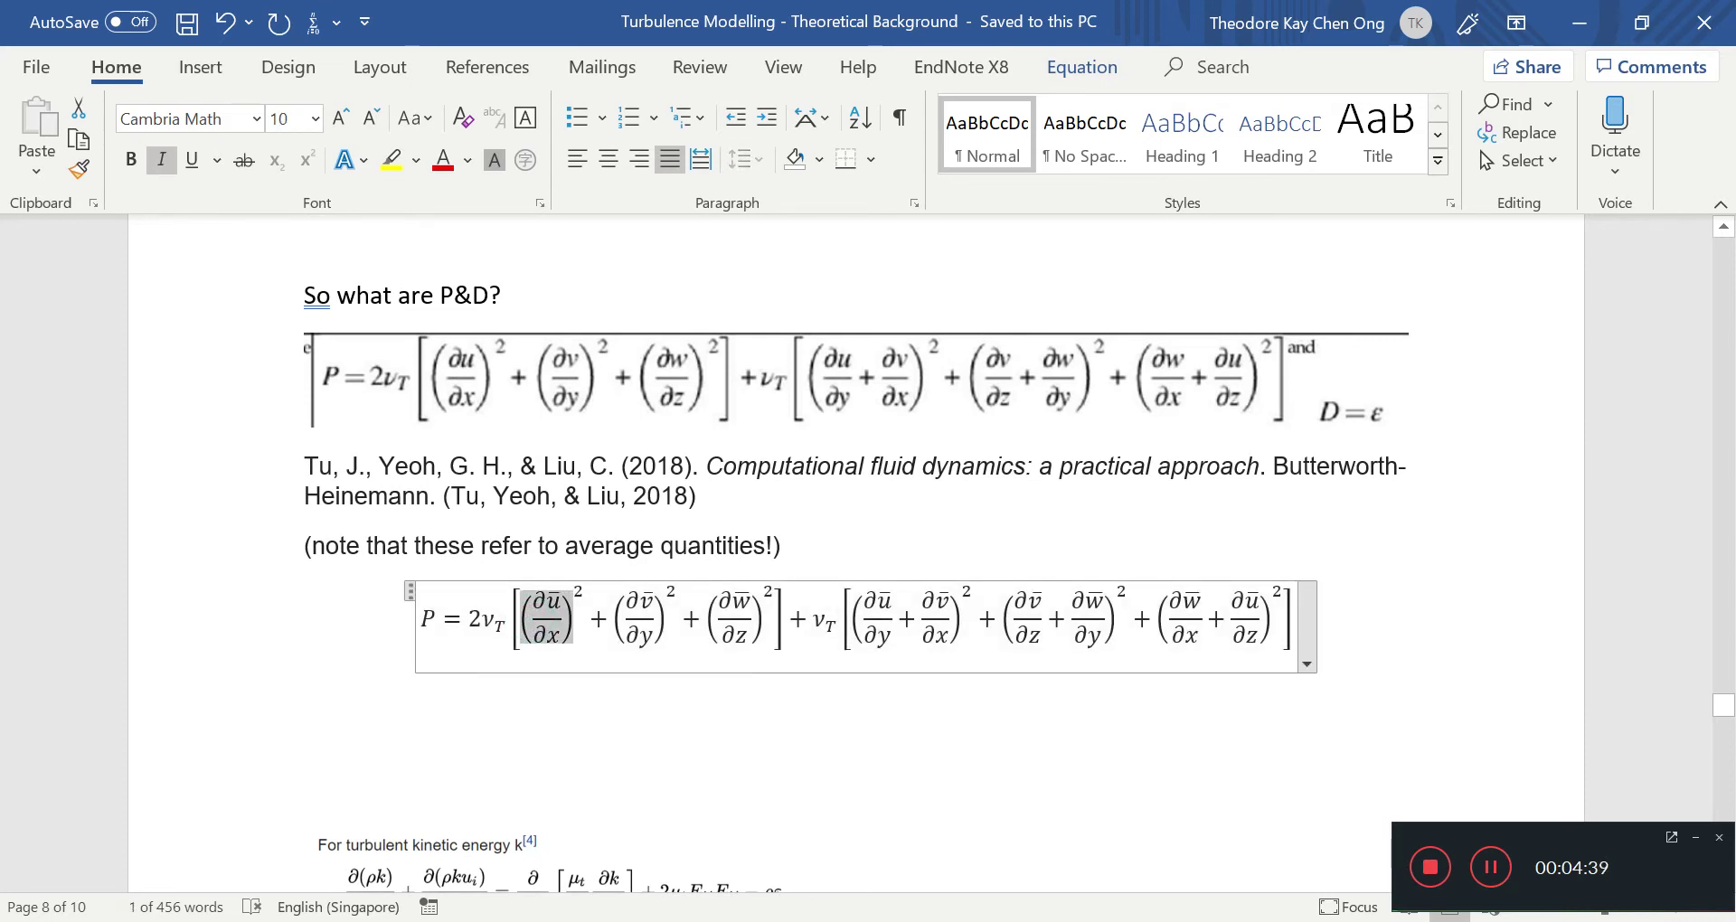
left_click_drag(604, 624, 755, 653)
left_click(743, 732)
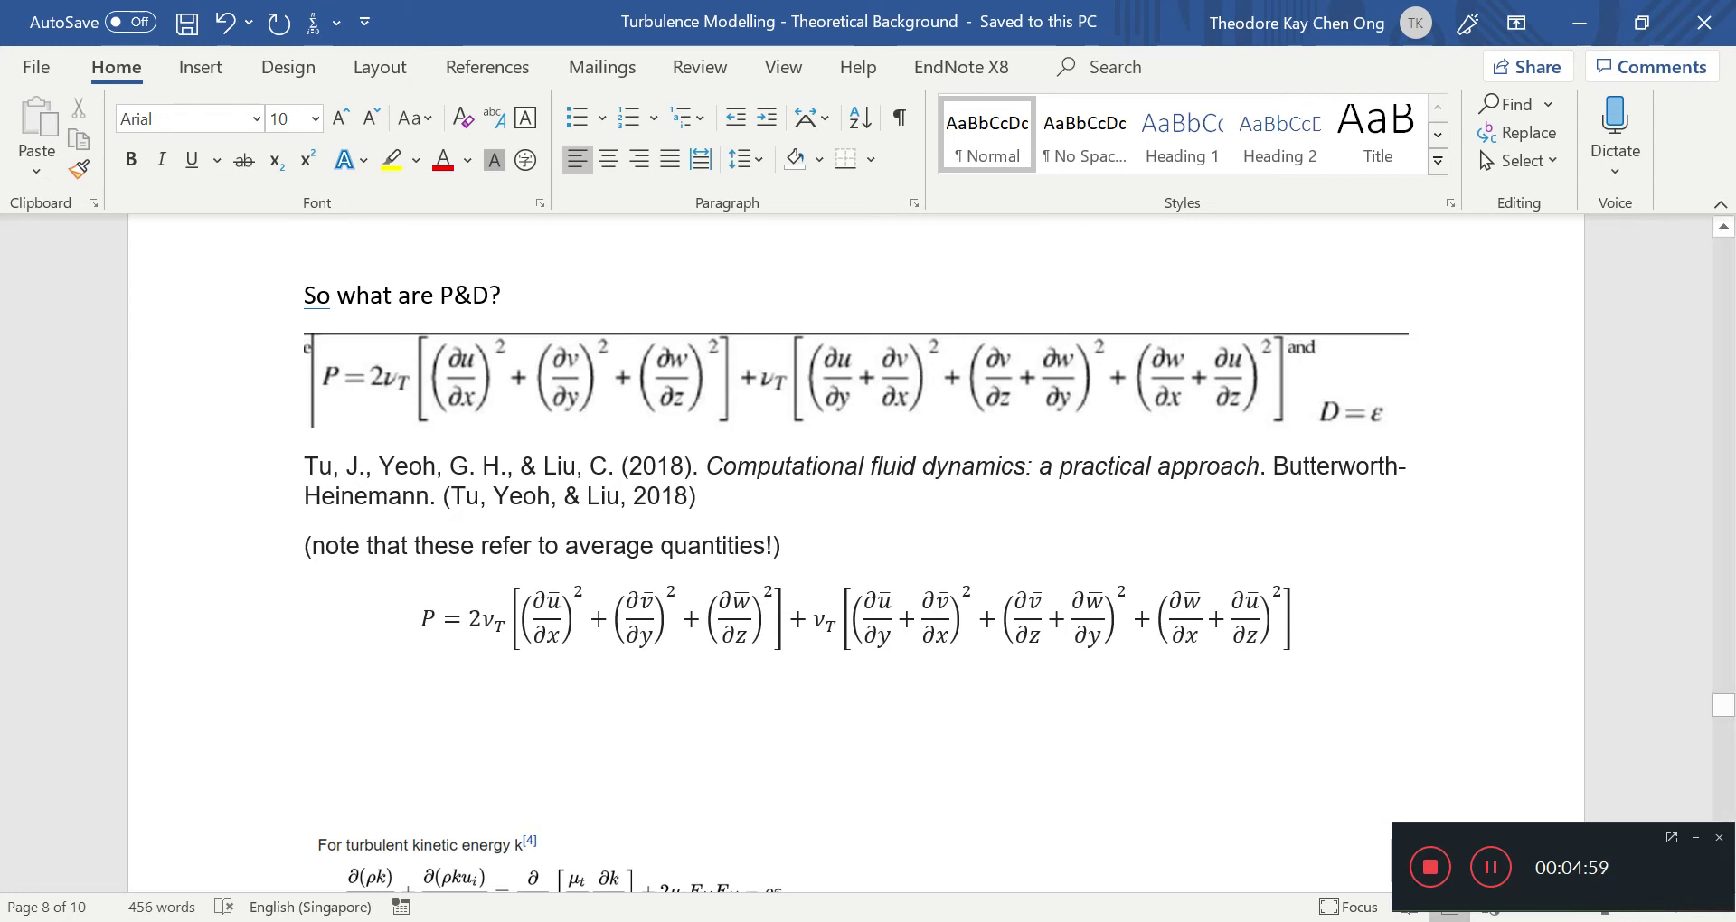
Delete the blank lines between the typed P equation and the pictured k and ε transport equations.
scroll(735, 742, "down", 3)
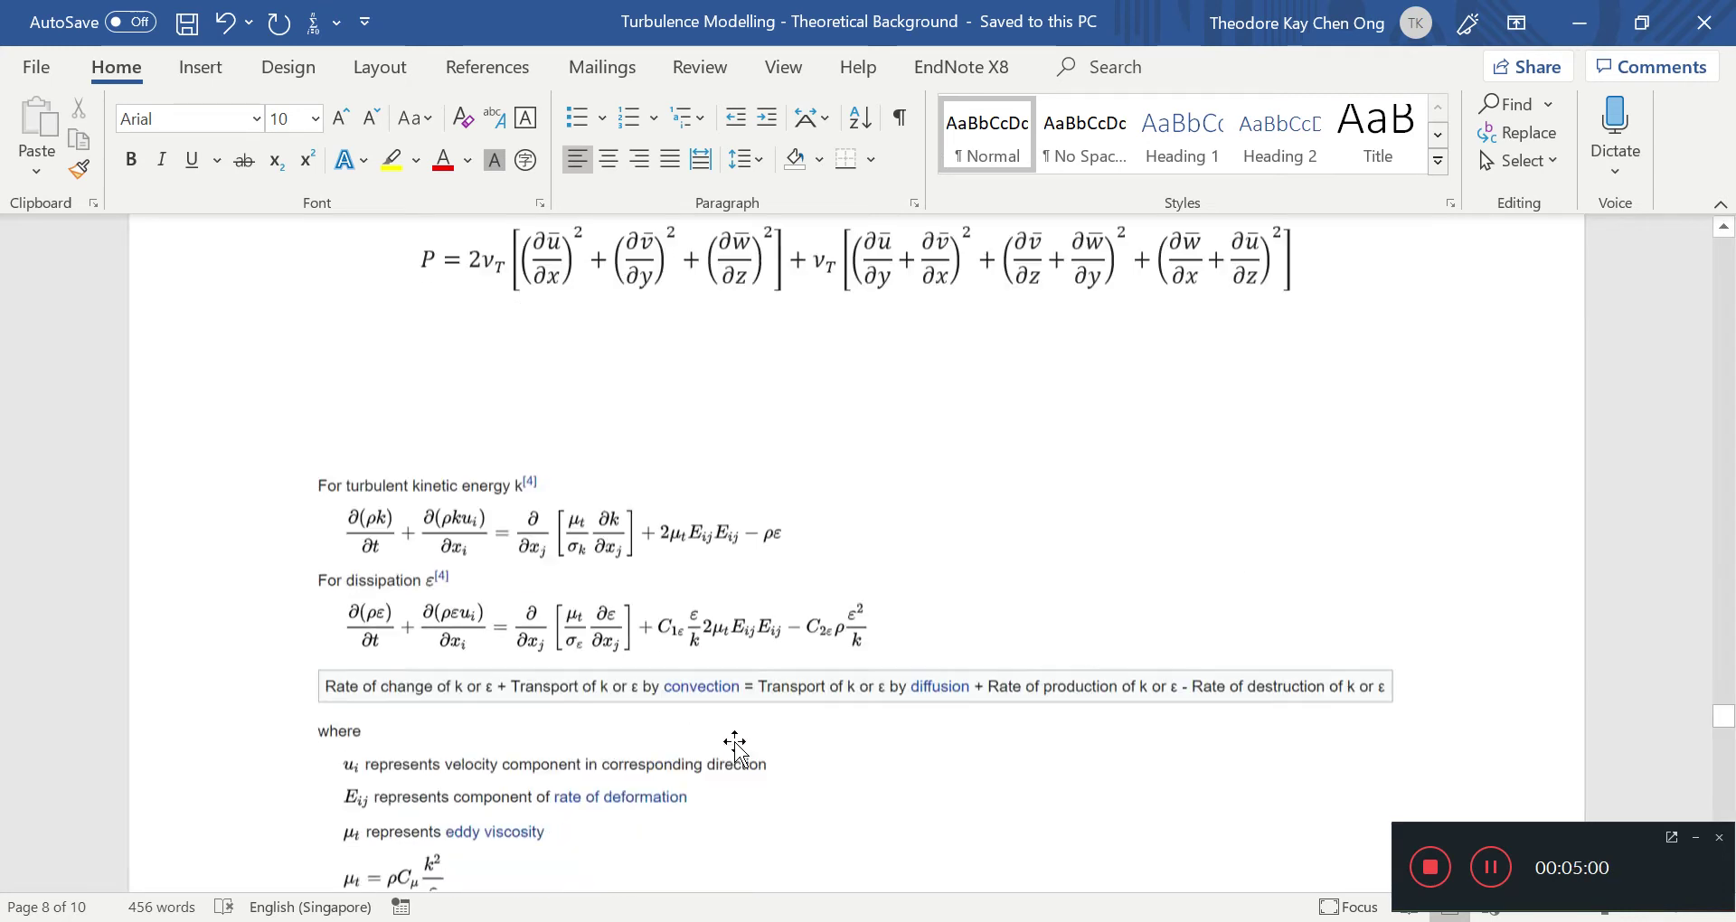
left_click(737, 484)
scroll(575, 511, "up", 1)
left_click(412, 398)
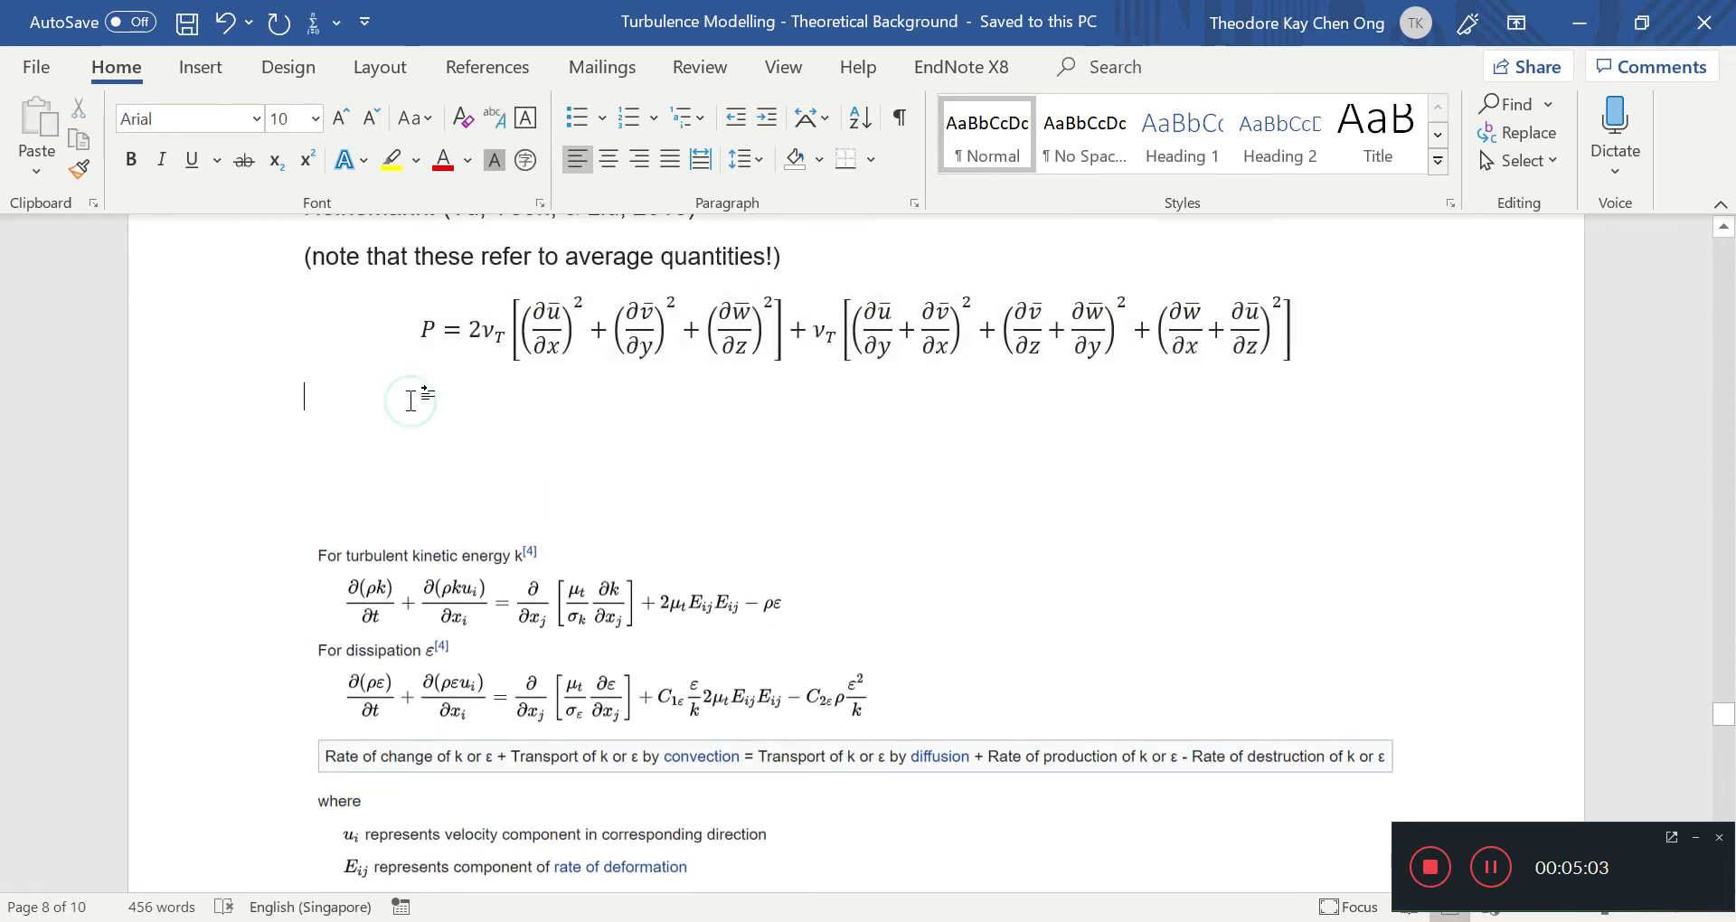
key("Delete")
key("Delete")
key("Delete")
key("Delete")
key("Delete")
Compare the pictured index-notation k and ε equations with the written-out versions and highlight the full k transport equation.
left_click(367, 445)
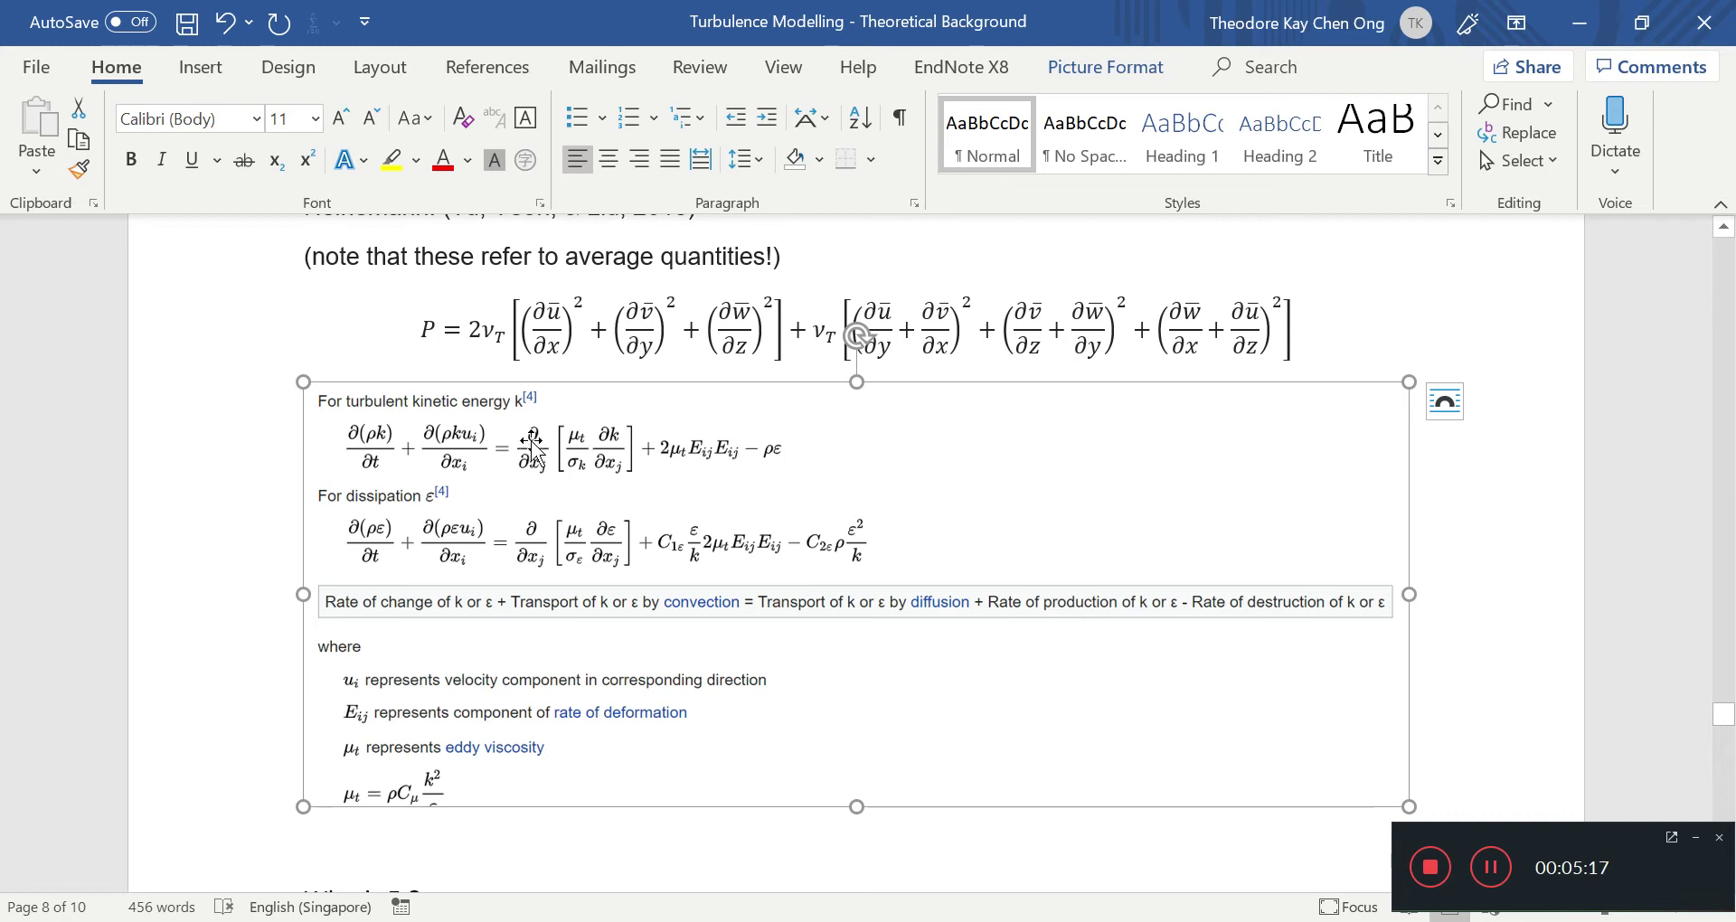
left_click(579, 440)
left_click(660, 844)
scroll(659, 845, "up", 5)
scroll(901, 656, "up", 3)
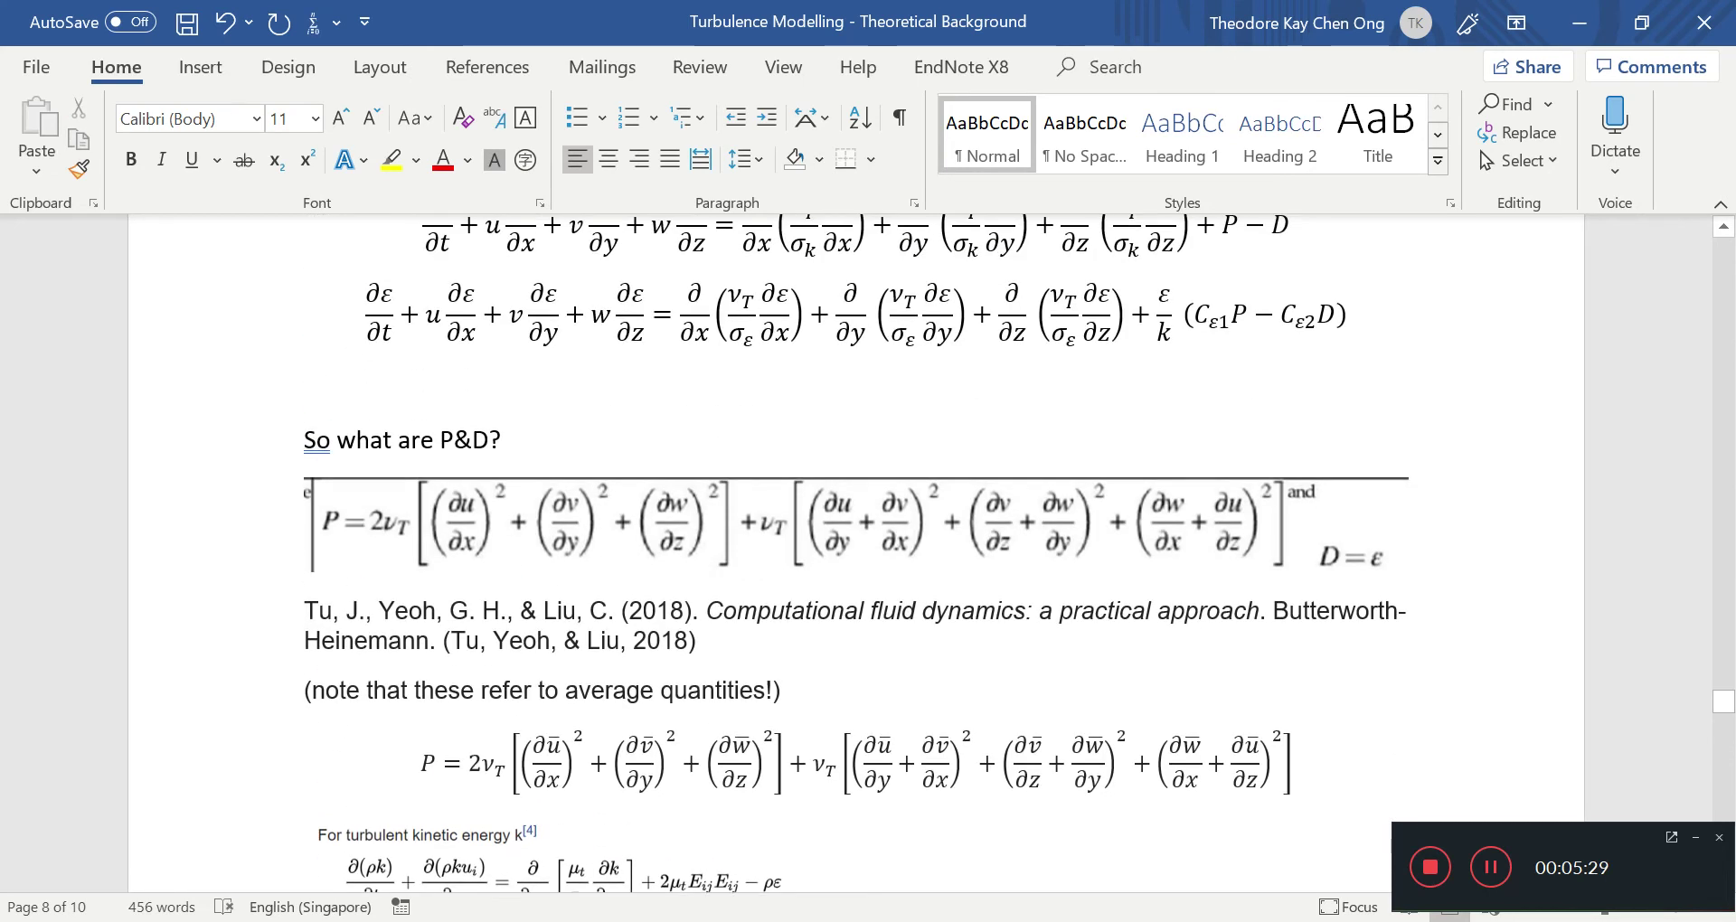
left_click(901, 655)
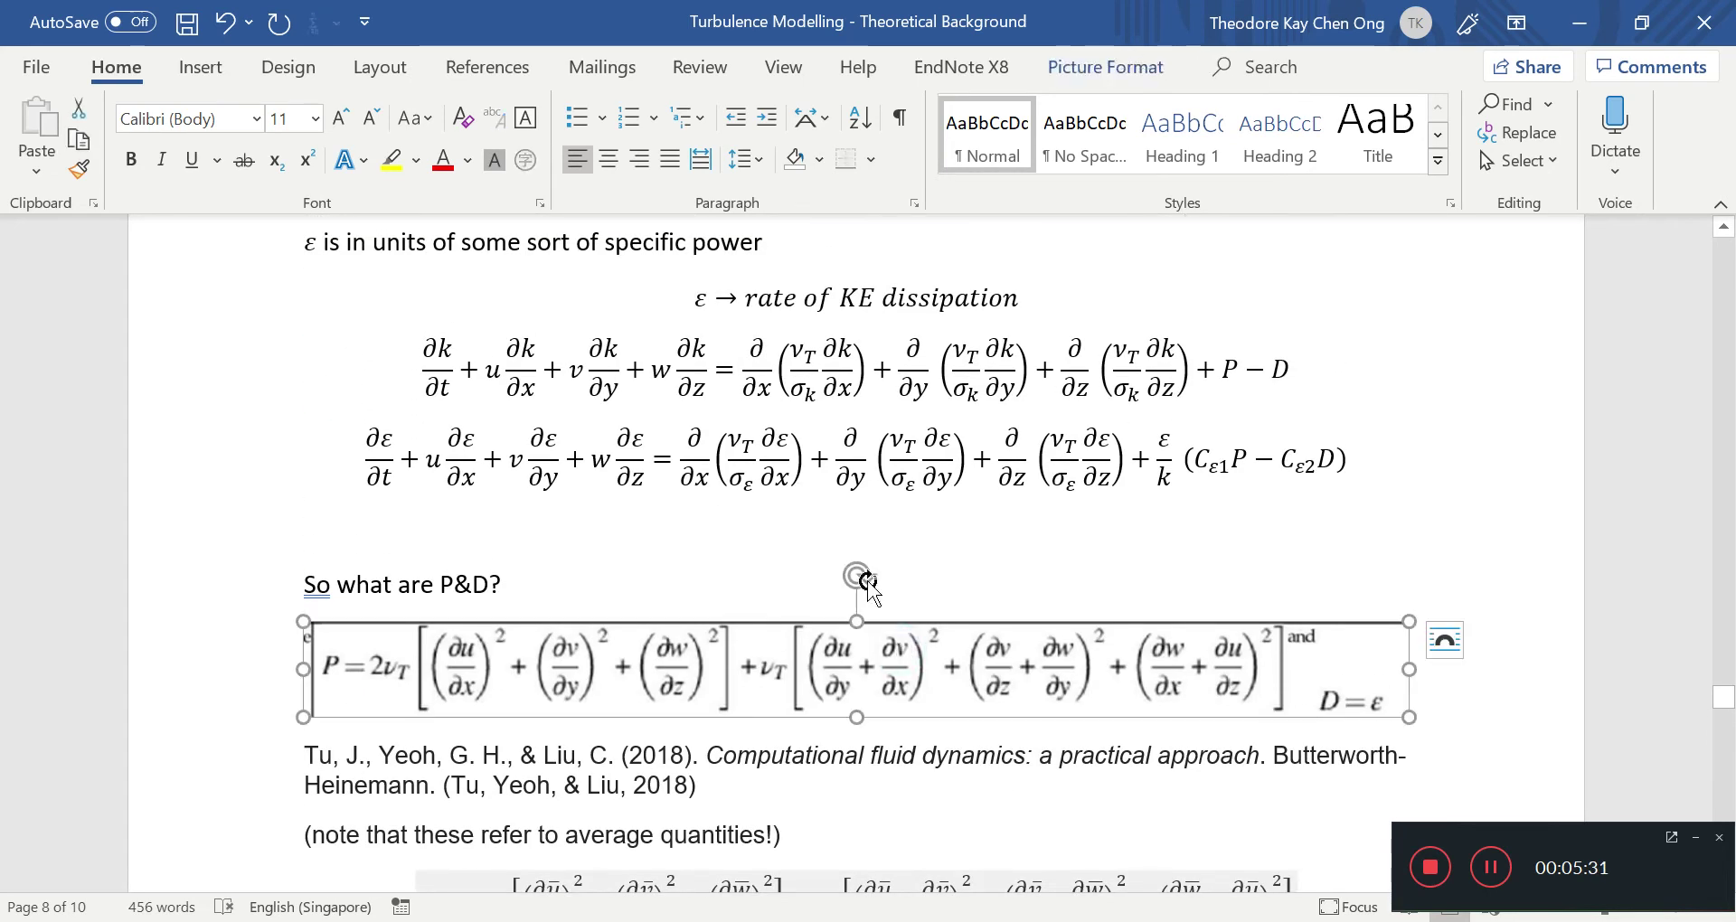
left_click(1002, 378)
key("ctrl+a")
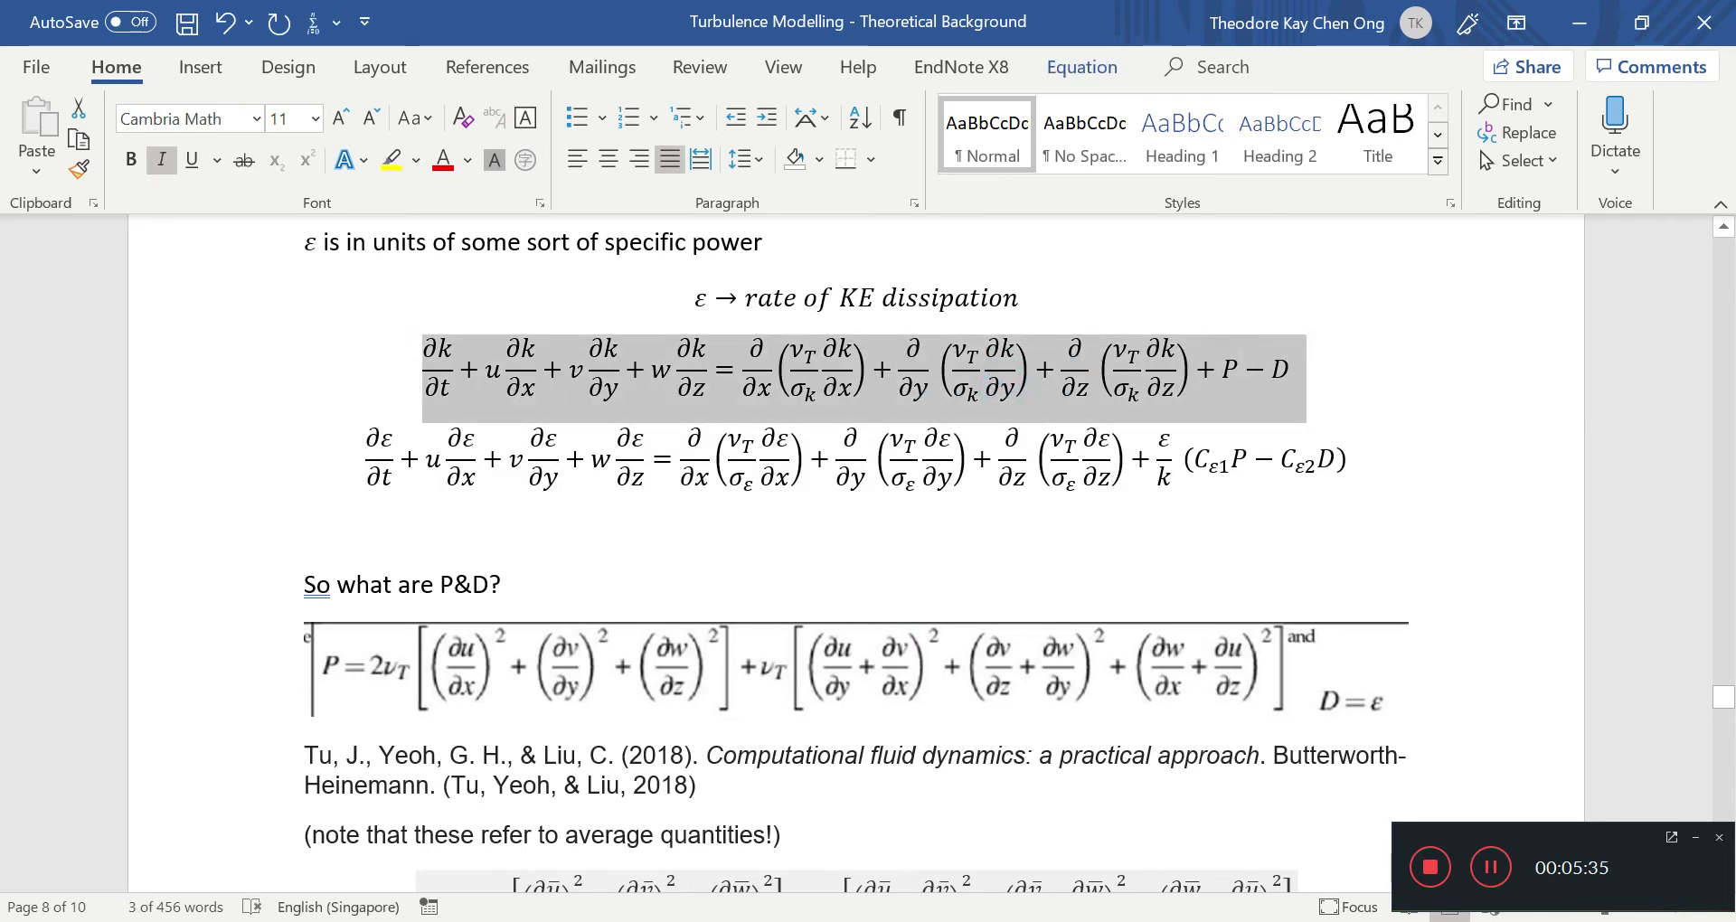
Examine the pictured index-notation k and ε equations together with the definitions of their terms.
scroll(531, 565, "down", 10)
scroll(532, 565, "up", 4)
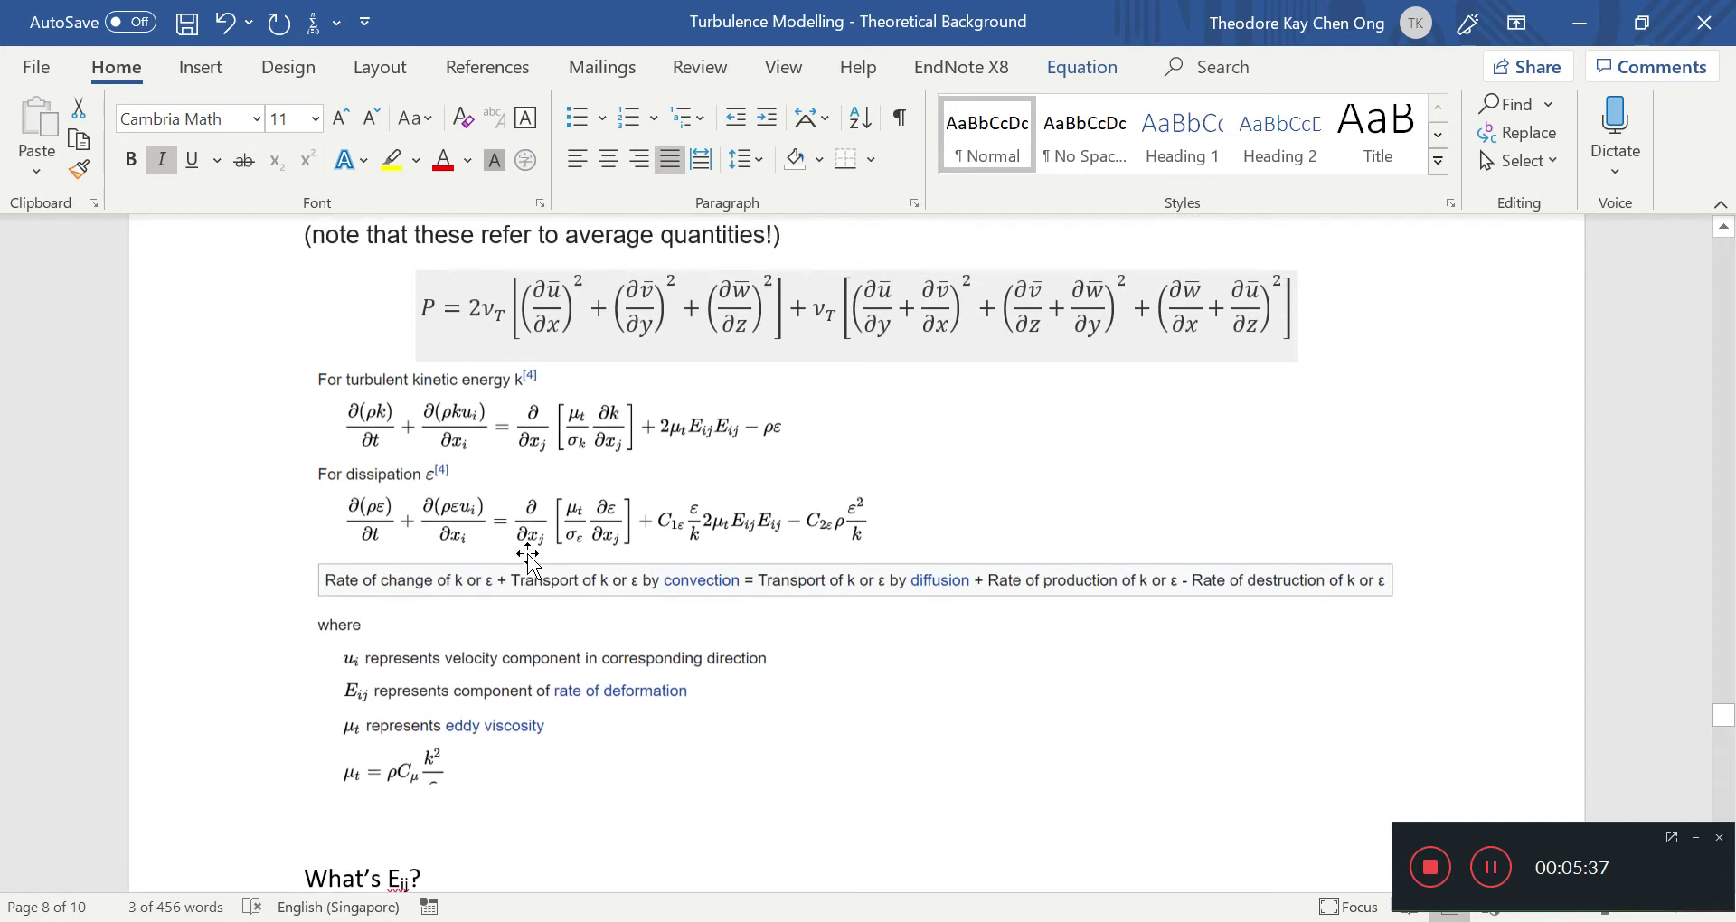
scroll(531, 565, "up", 1)
left_click(541, 447)
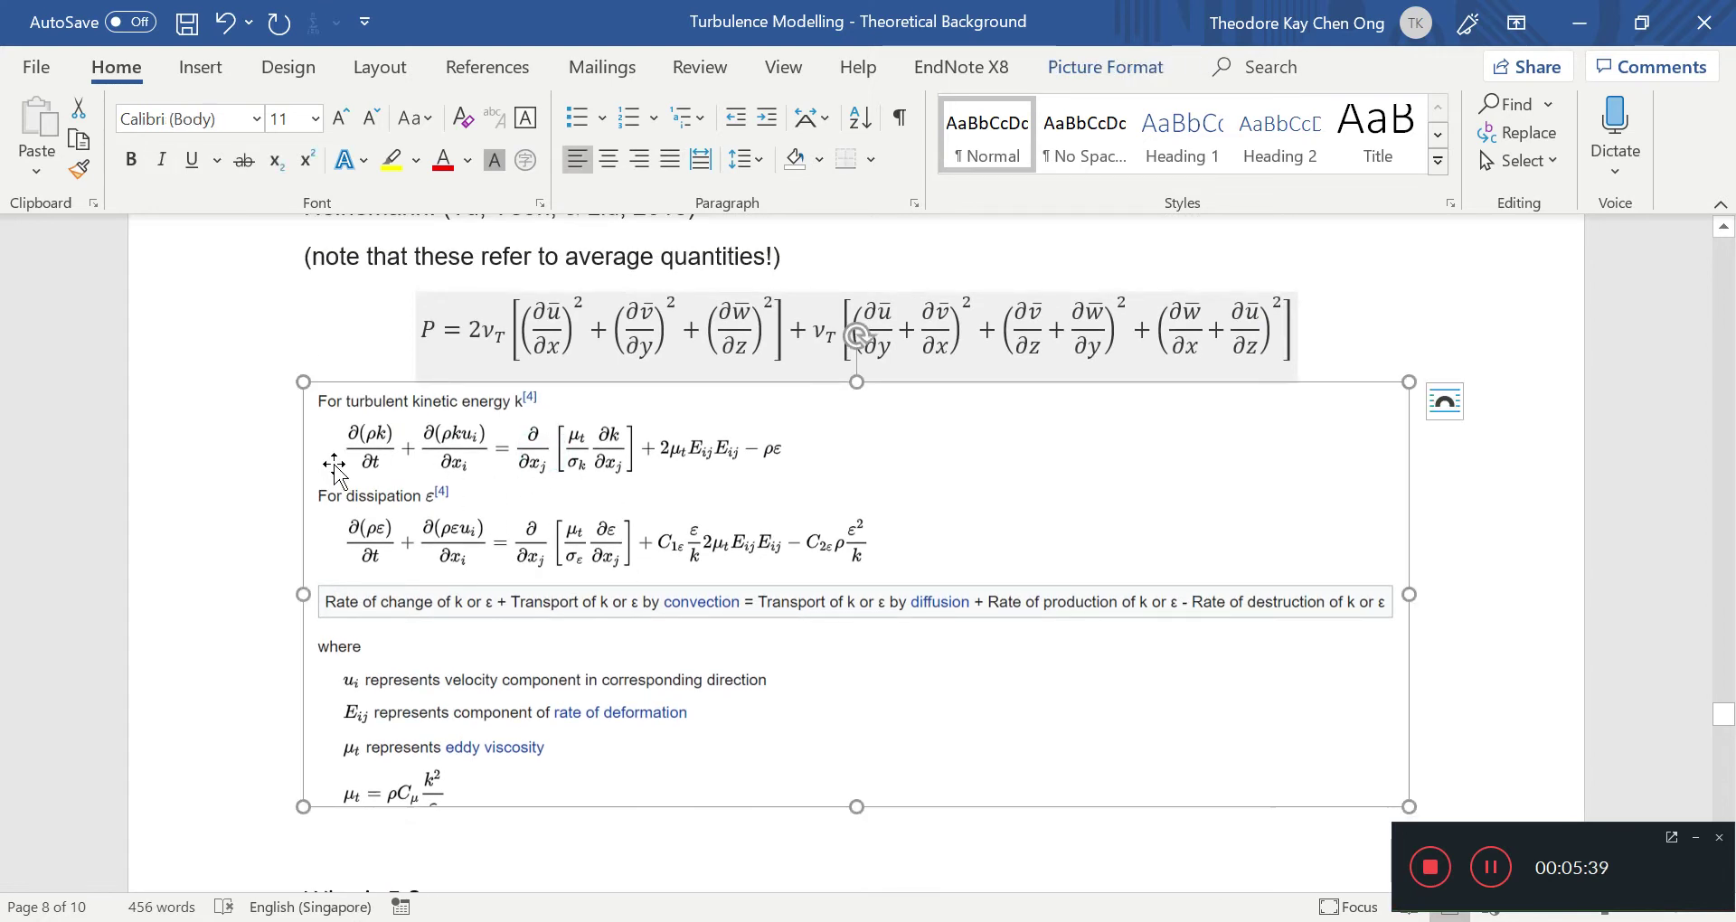
left_click(371, 438)
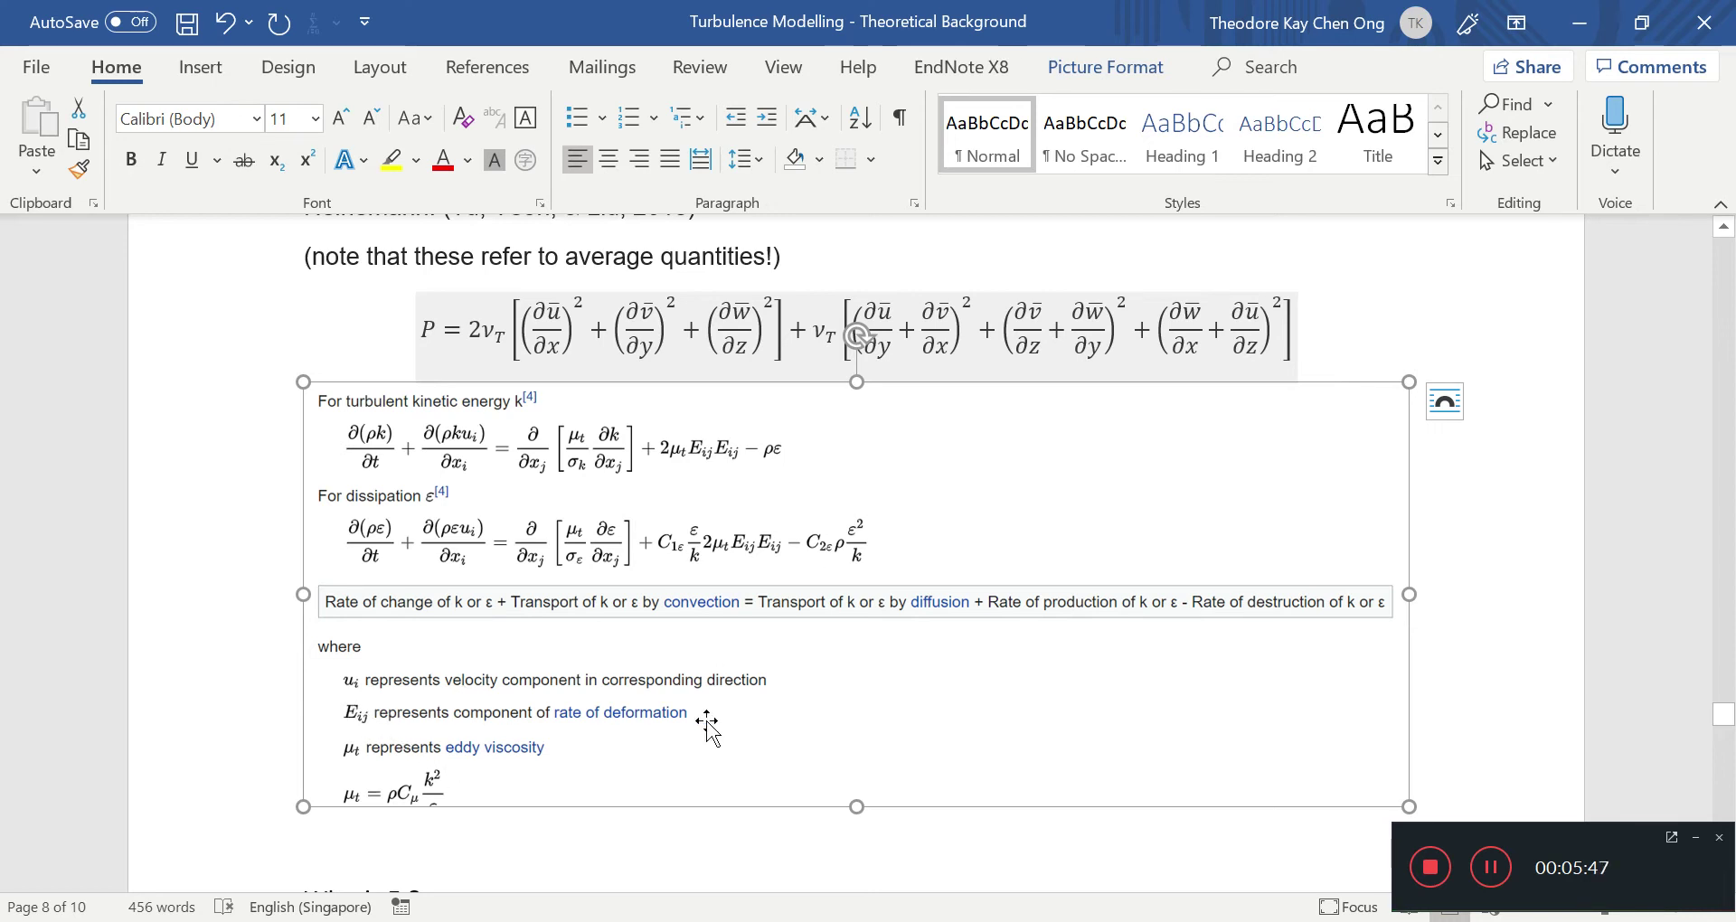
left_click(778, 835)
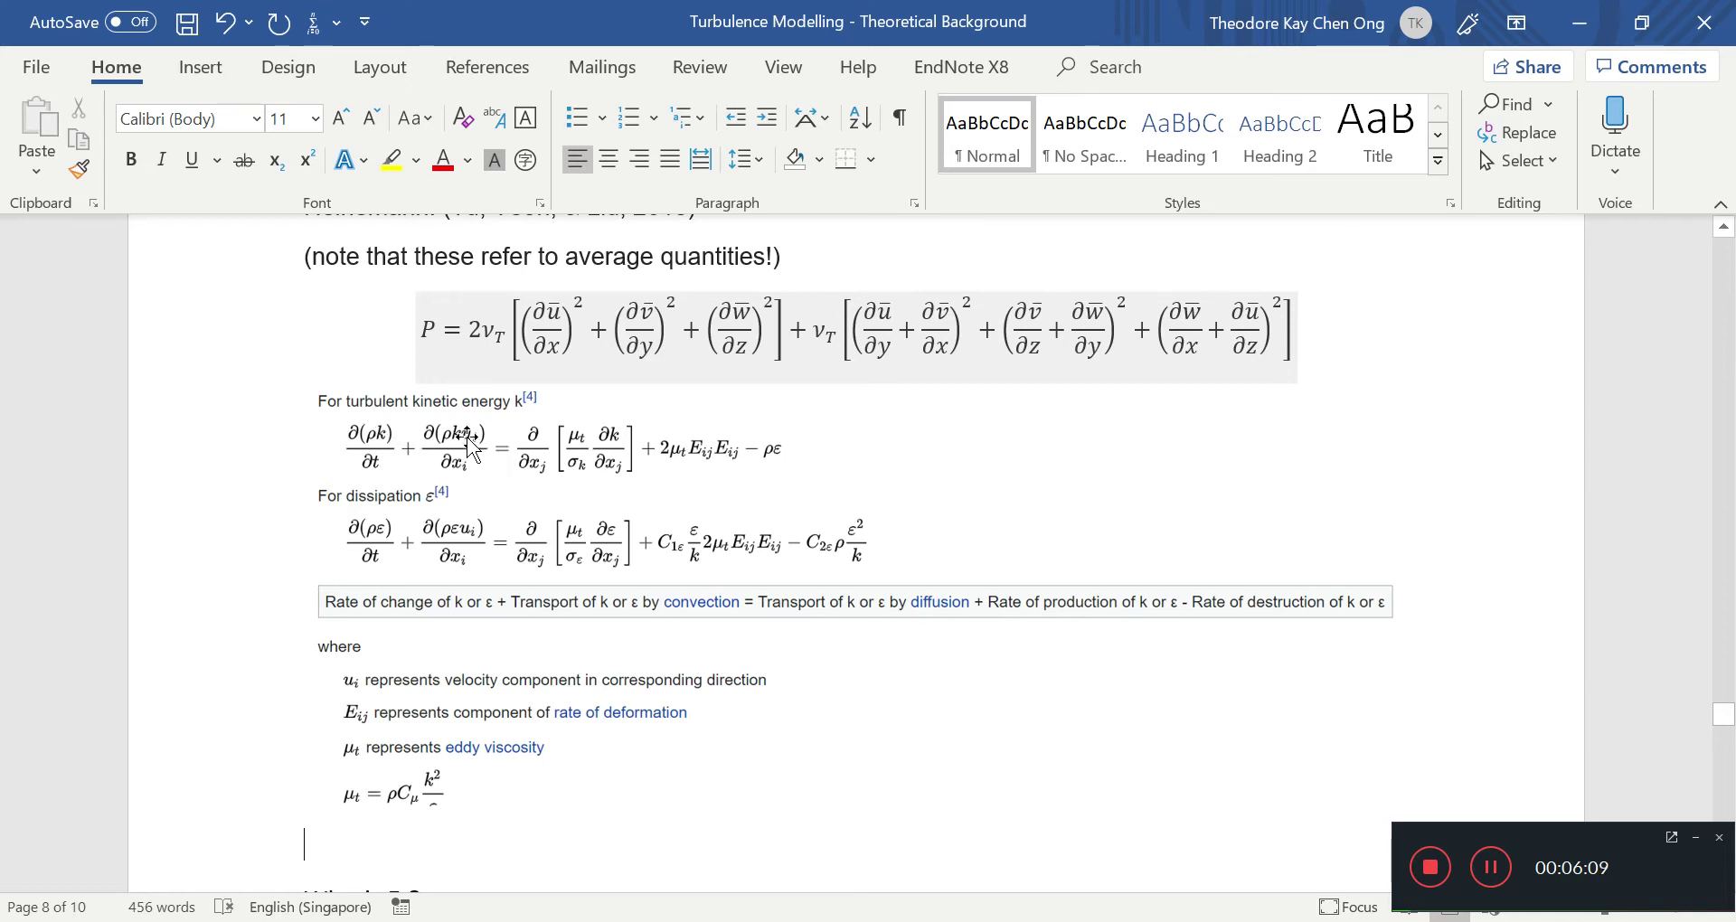
Read the "What's Eij?" section, highlighting the paragraph that explains rate of deformation as rate of strain.
scroll(750, 650, "down", 3)
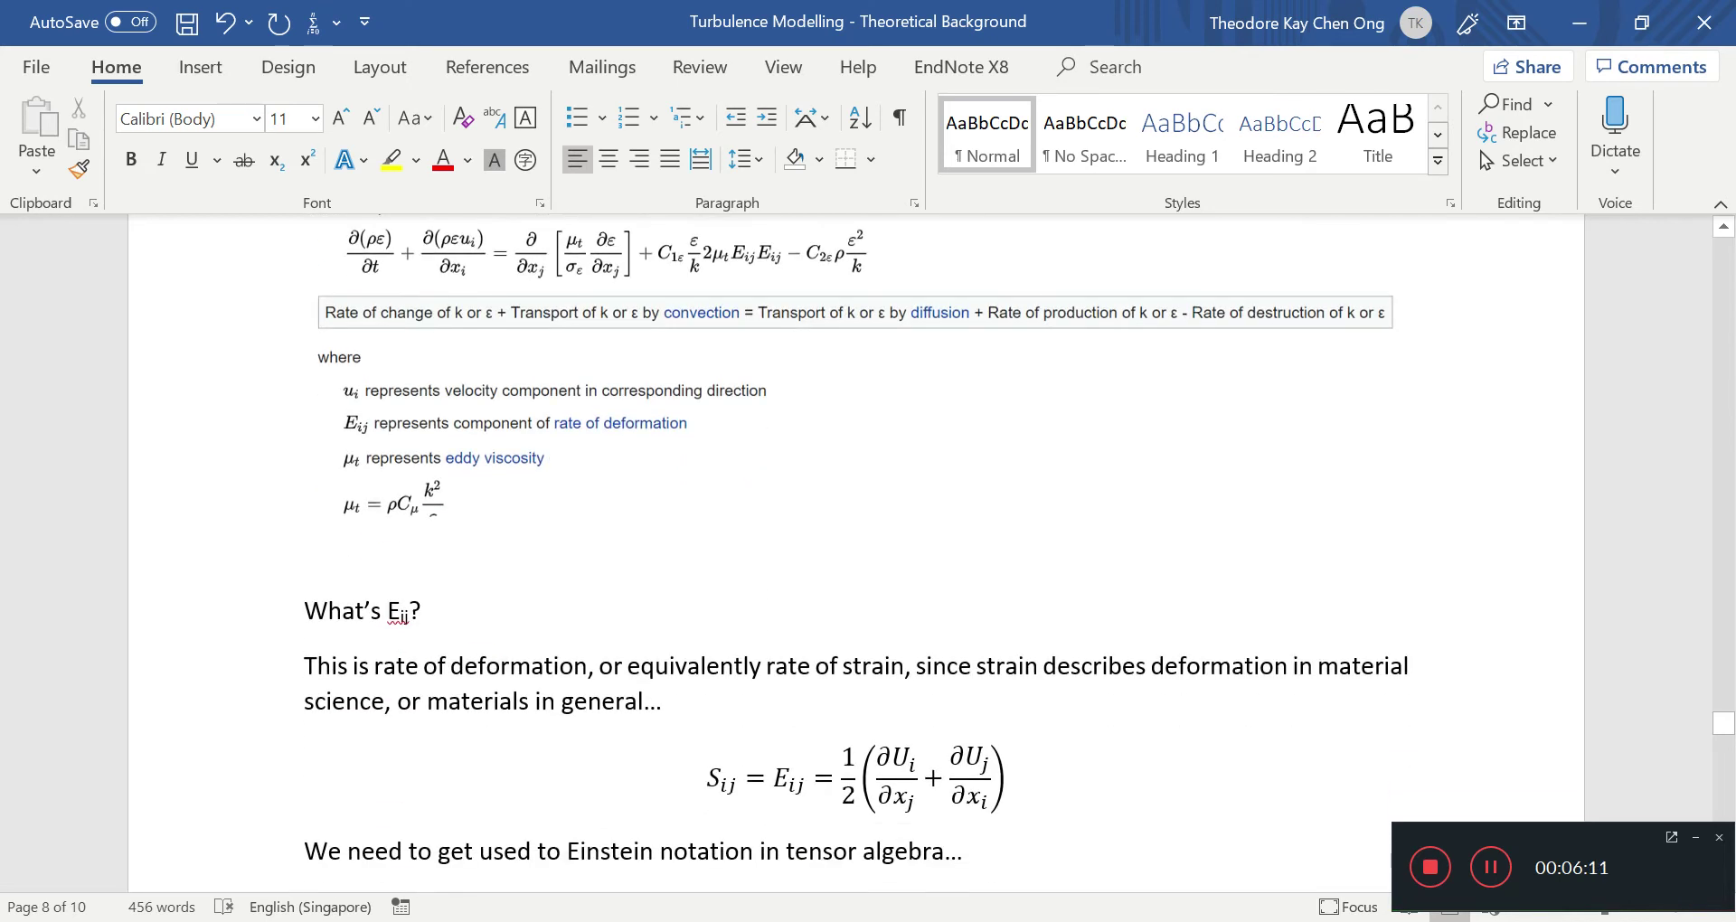
left_click(746, 596)
left_click_drag(745, 597, 692, 728)
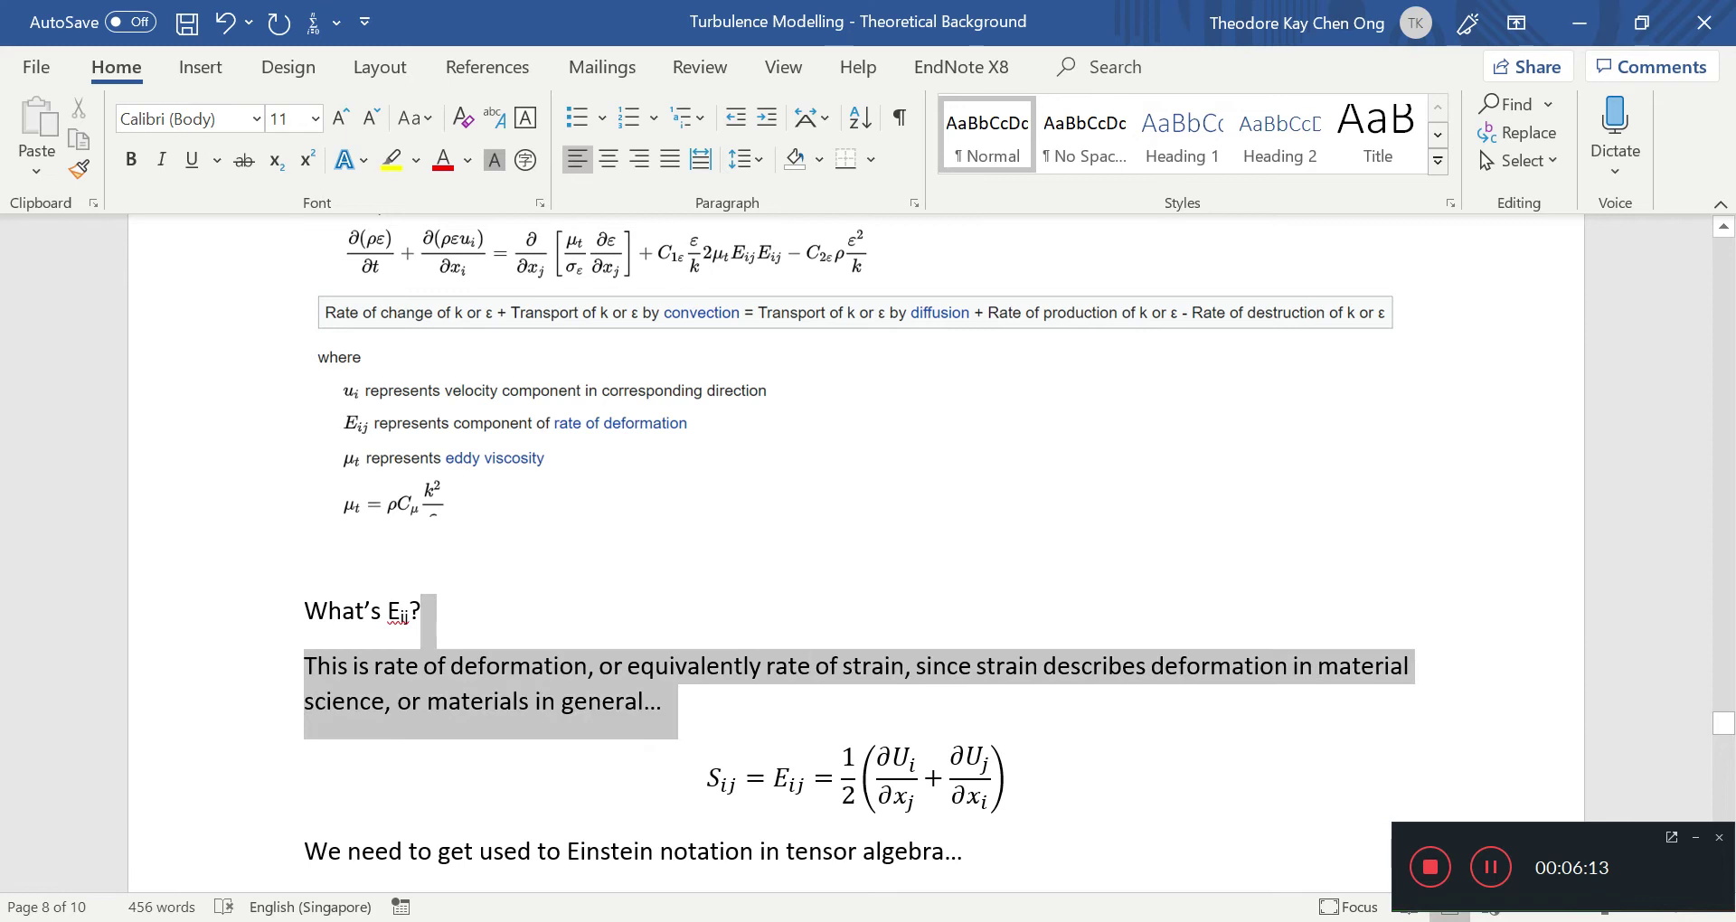
scroll(691, 438, "down", 3)
left_click_drag(684, 427, 228, 355)
left_click(779, 562)
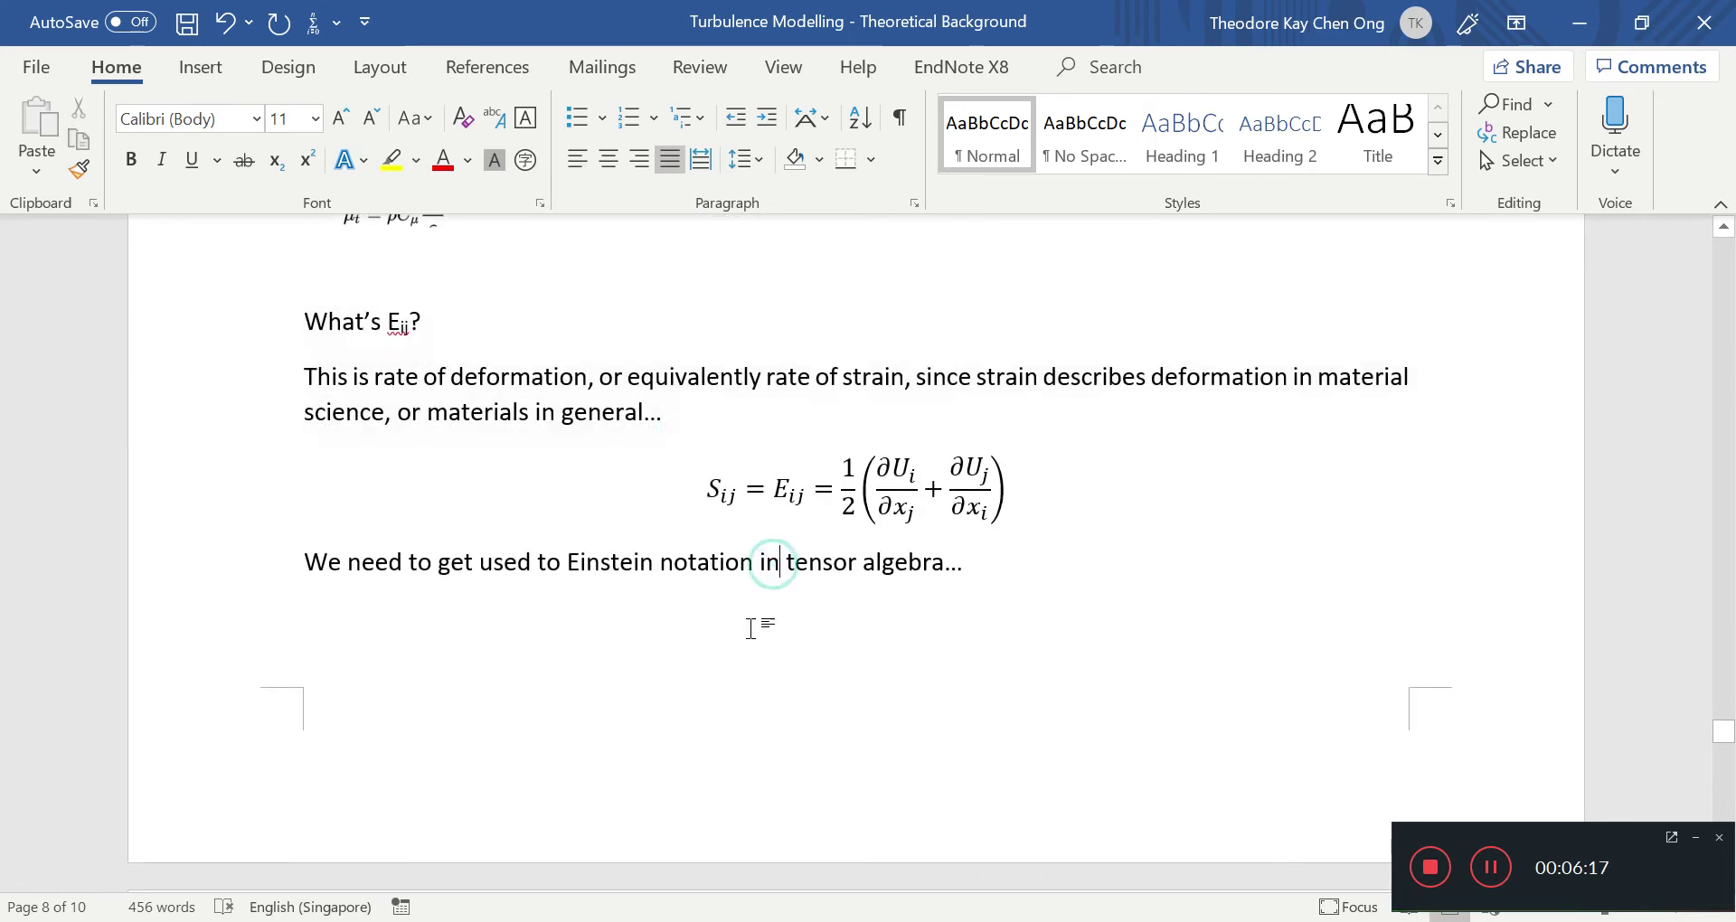
Highlight the right-hand side of the strain-rate definition, its bracketed gradient terms and the Sij = Eij part.
scroll(779, 579, "up", 3)
double_click(838, 779)
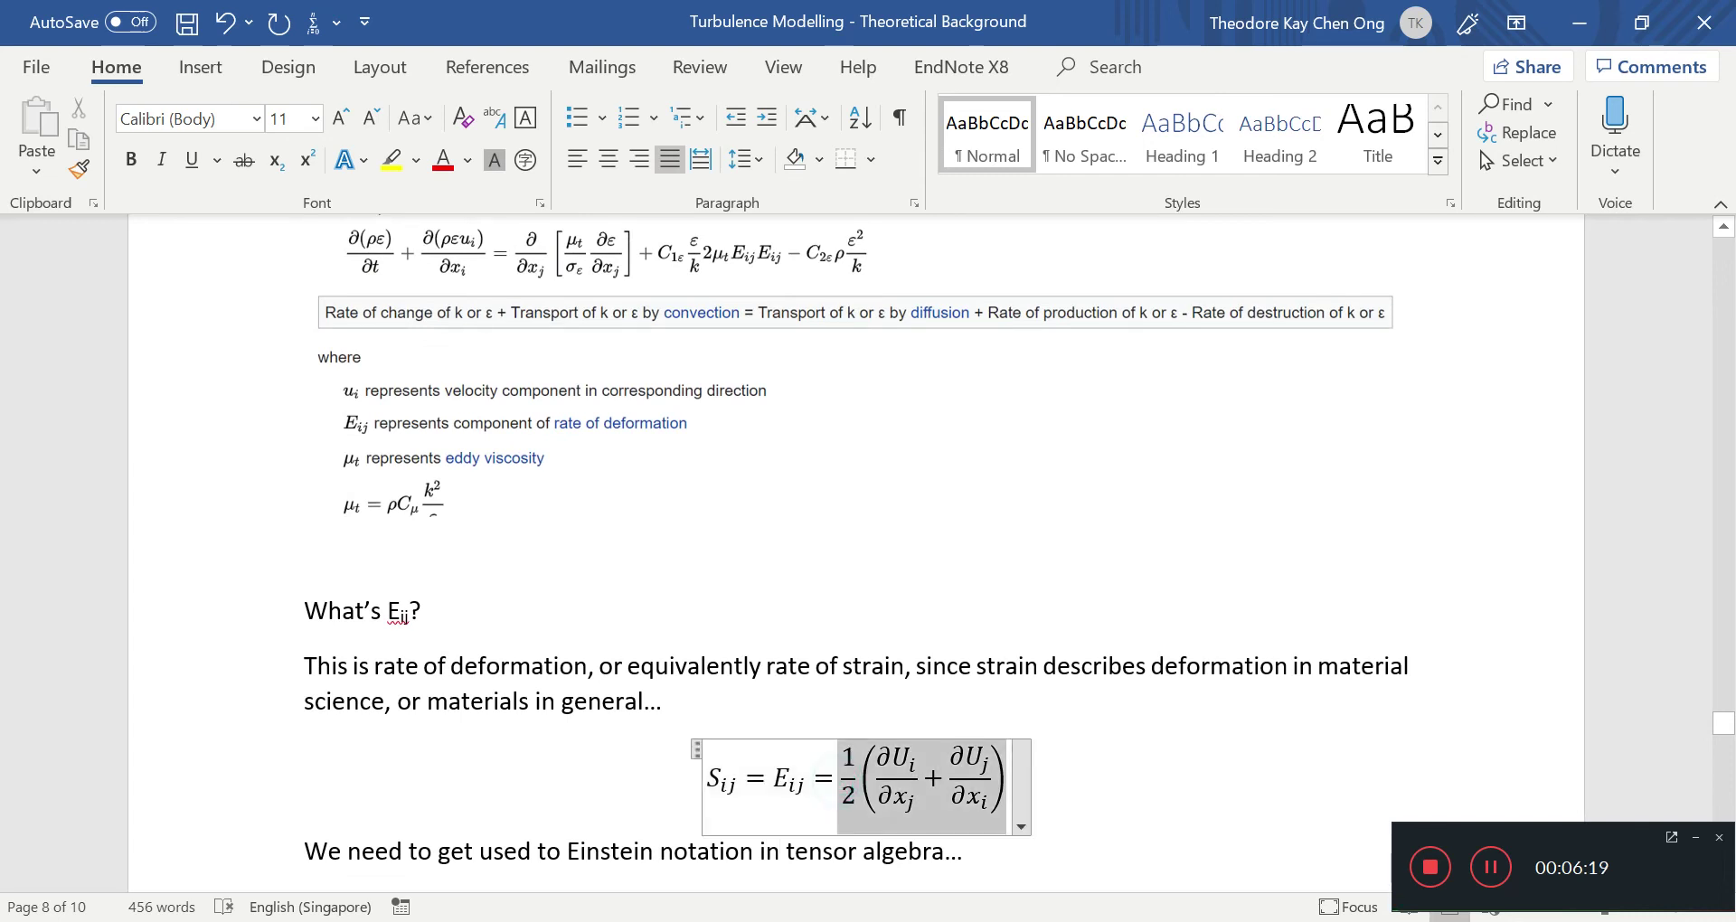
left_click(936, 777)
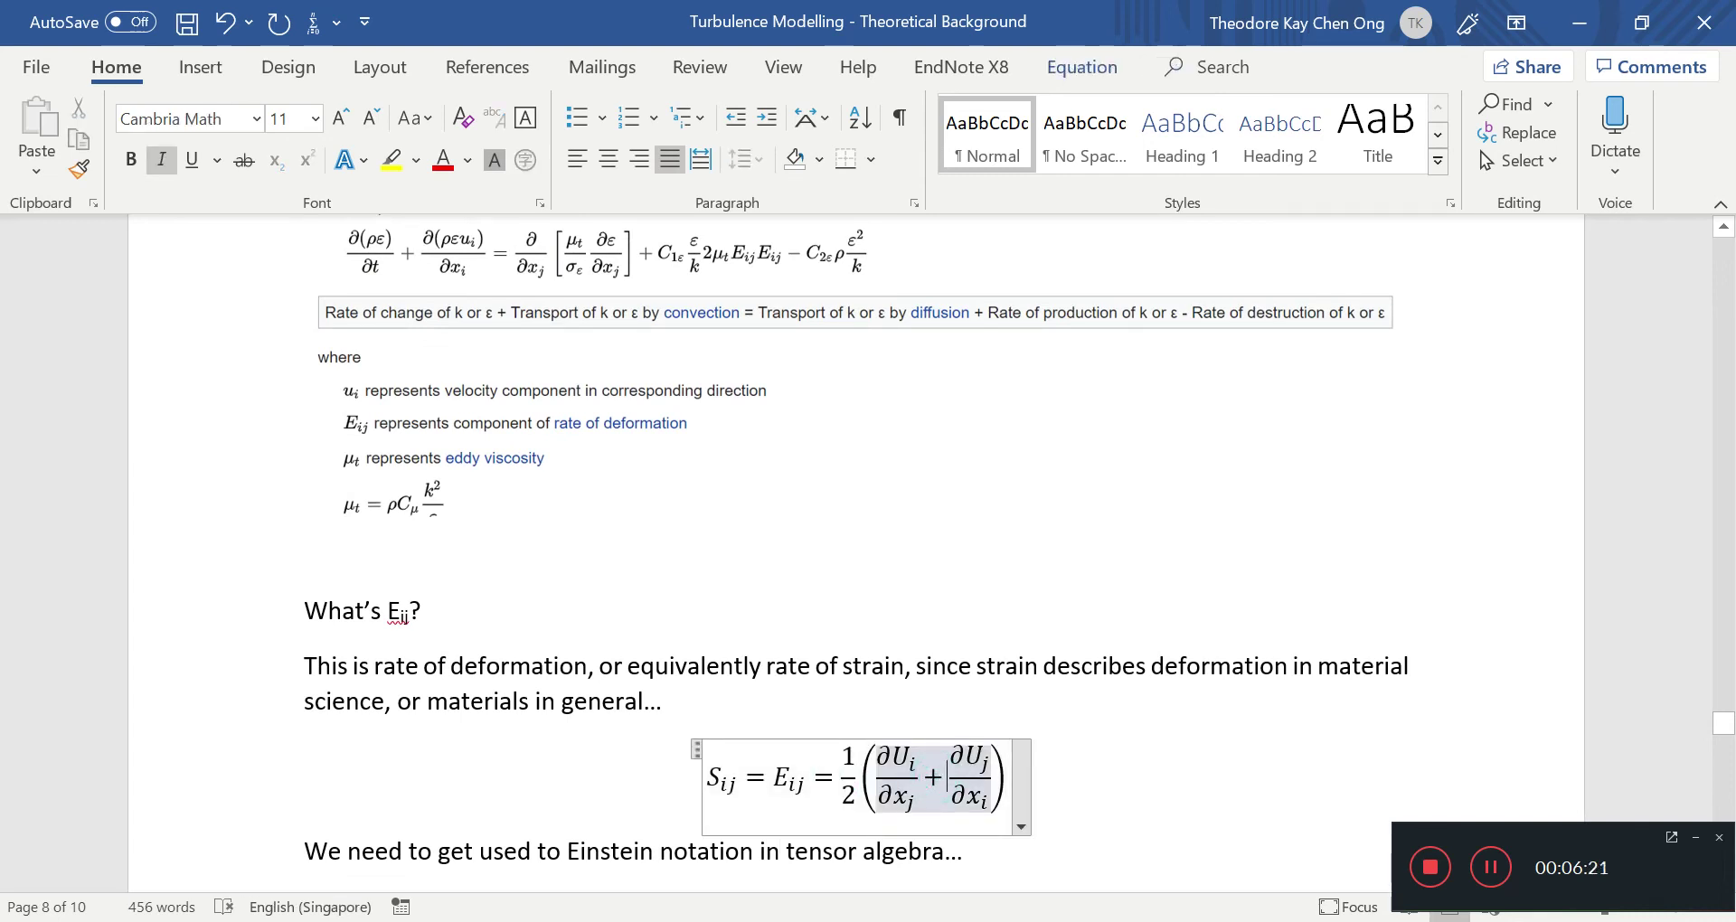
left_click_drag(714, 778, 809, 779)
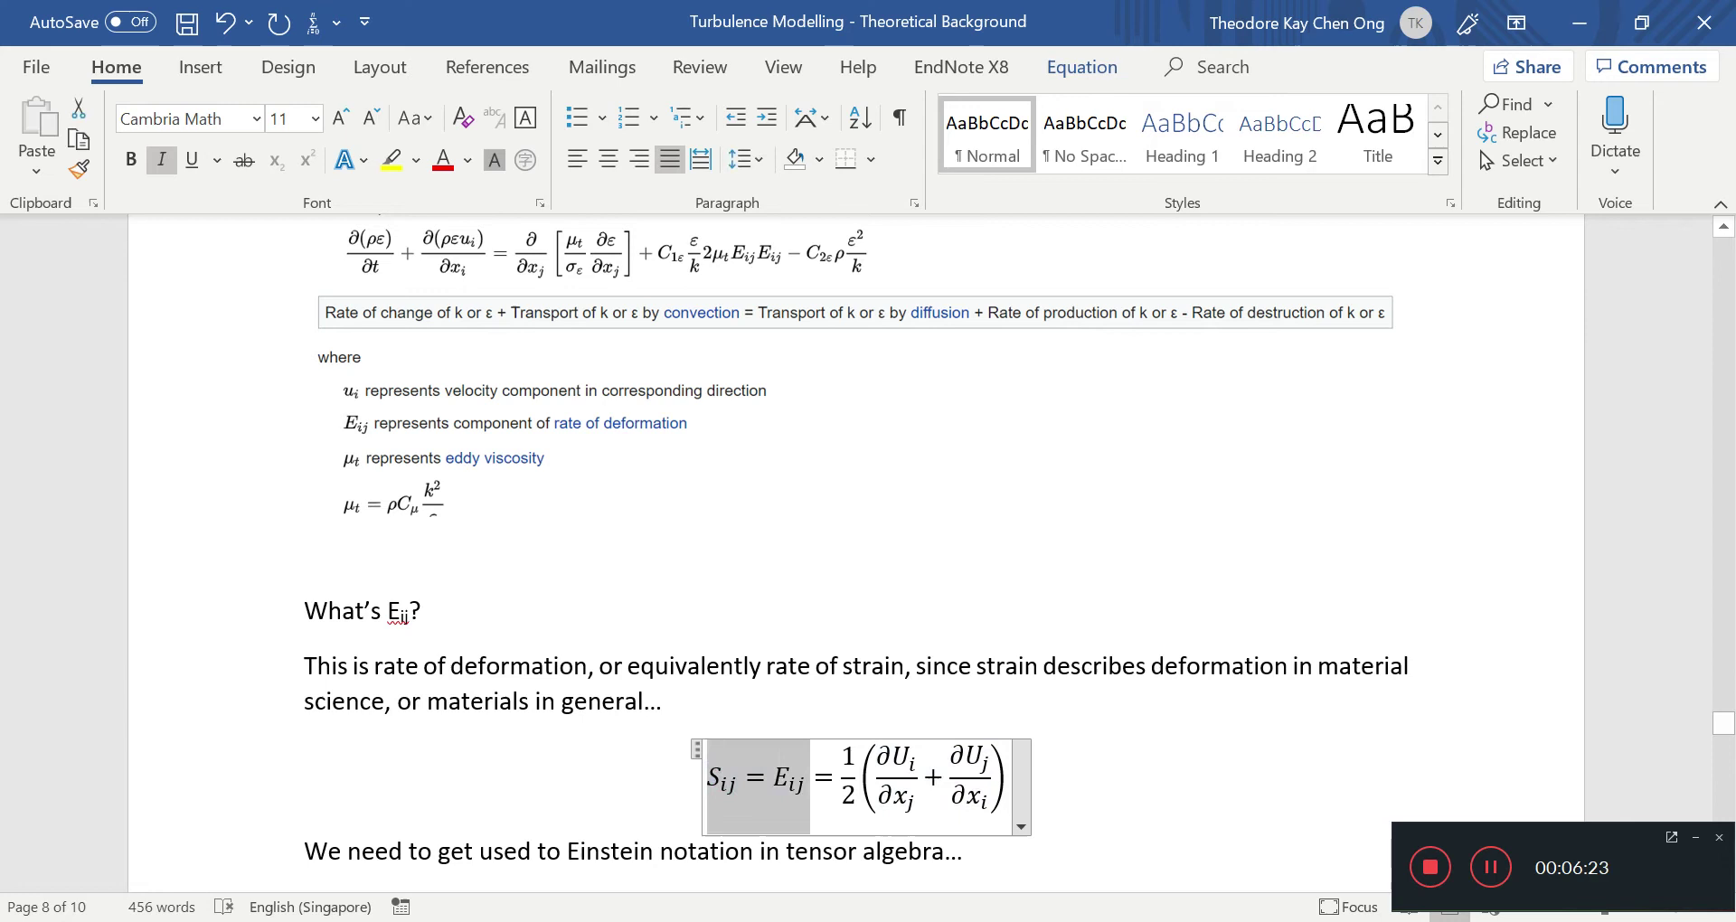
left_click(911, 697)
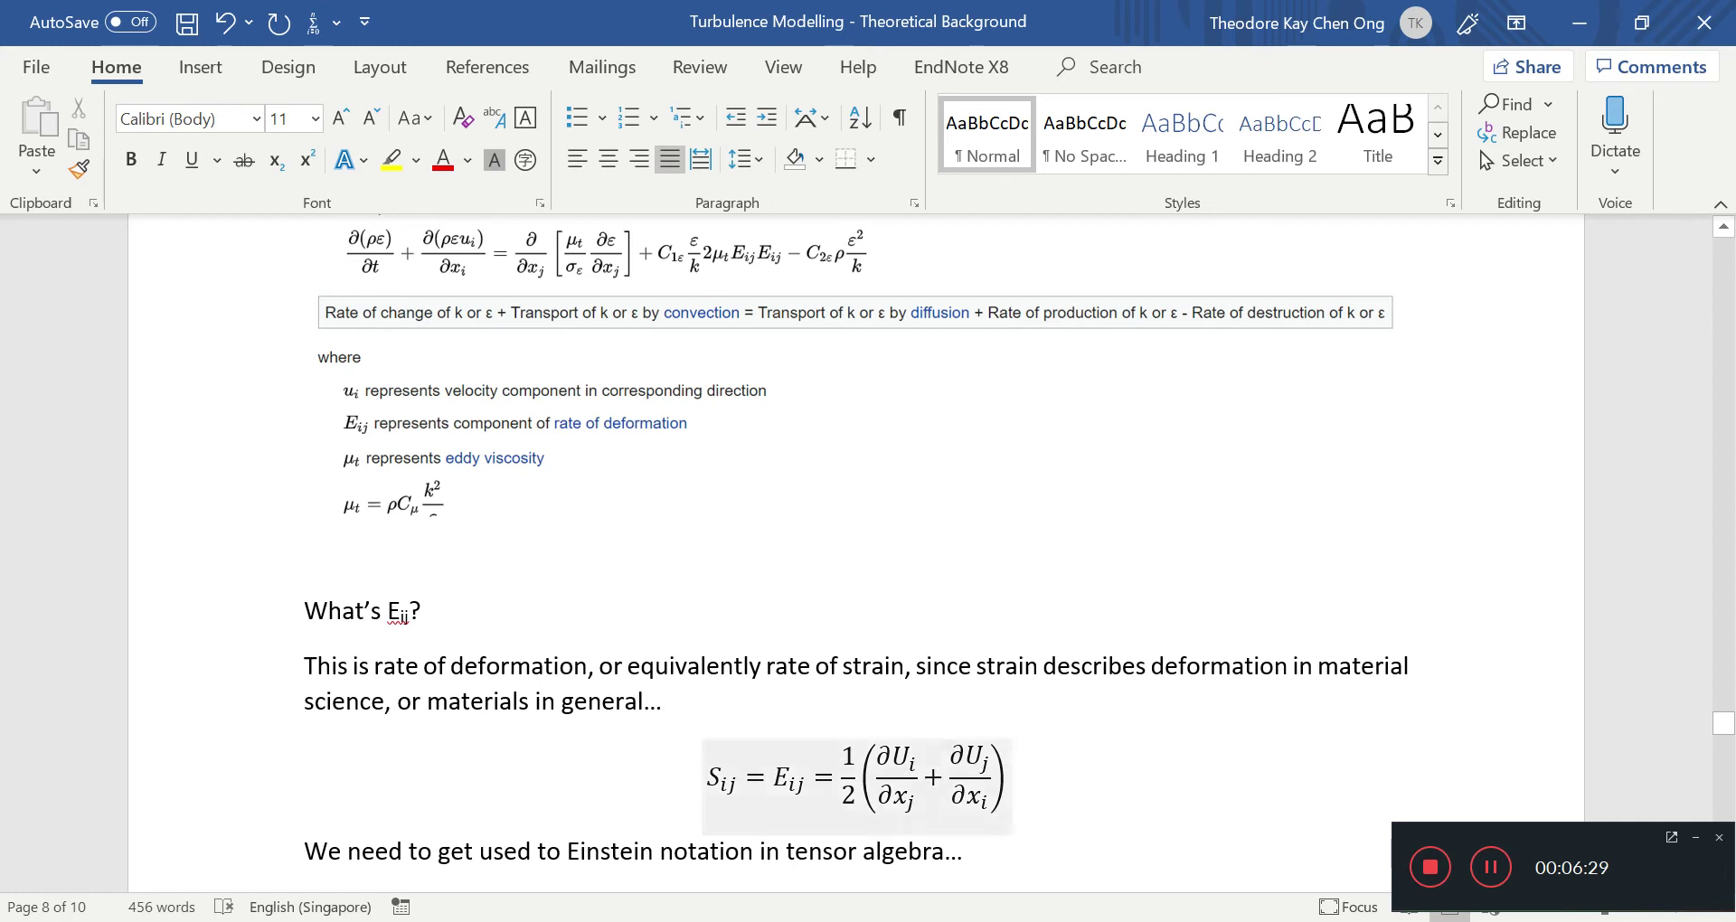
Highlight the ∂Ui/∂xj term inside the strain-rate definition and the full expression for Eij.
left_click_drag(771, 781, 1003, 778)
left_click(850, 774)
left_click_drag(836, 772, 875, 763)
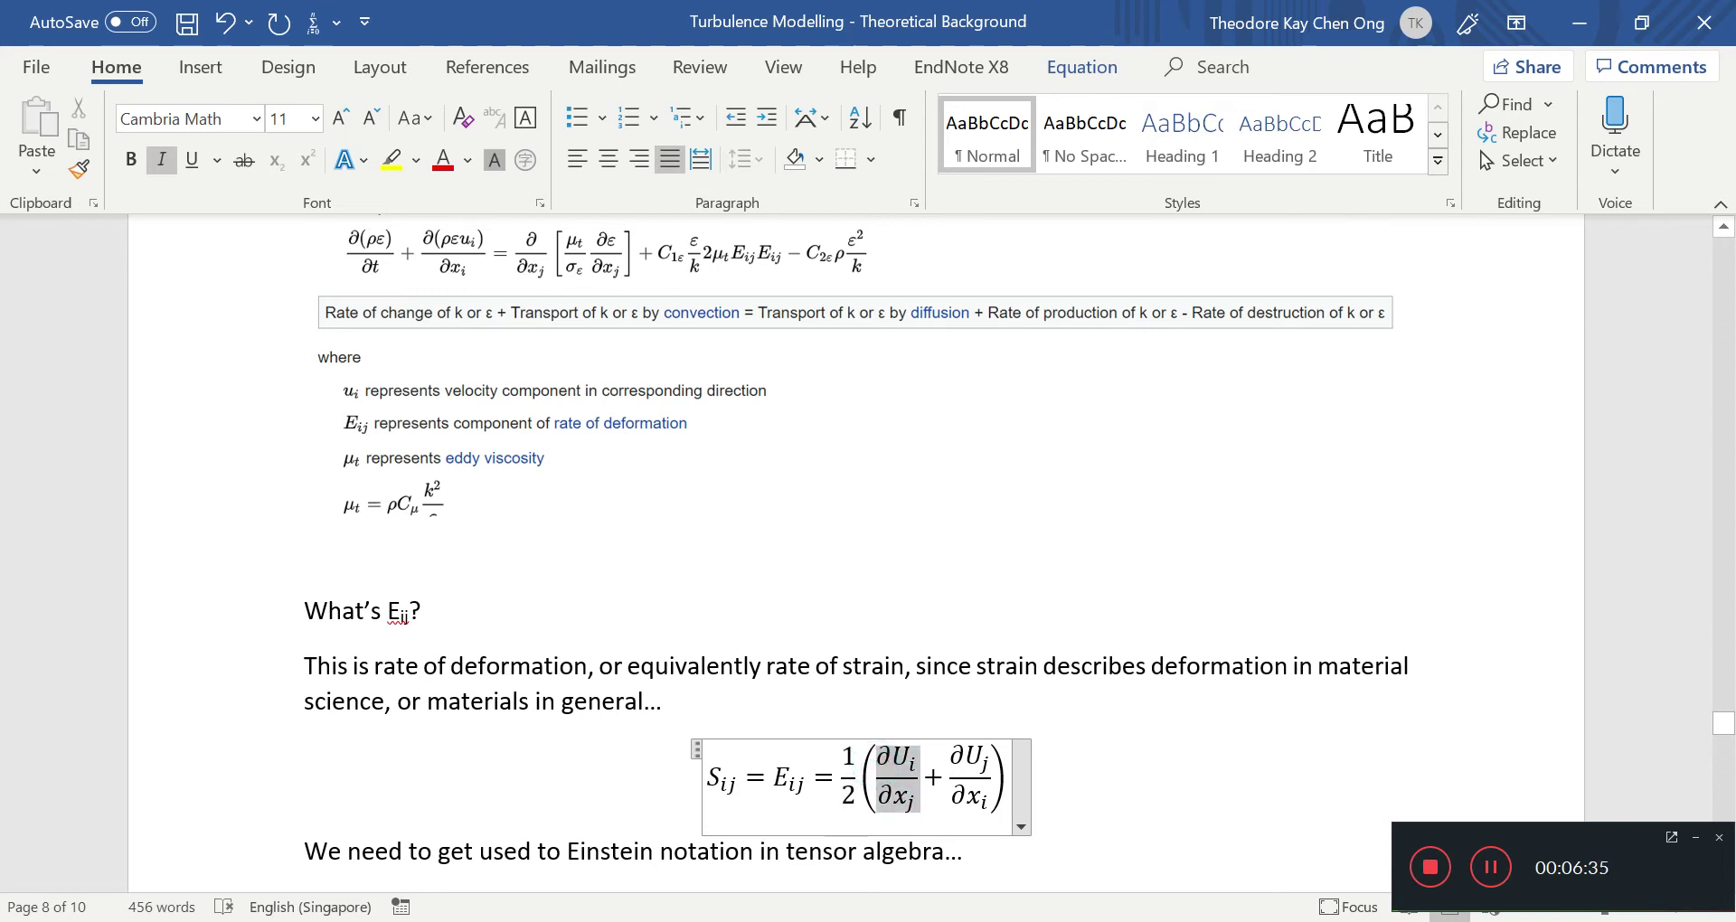
key("shift+Right")
key("shift+Right")
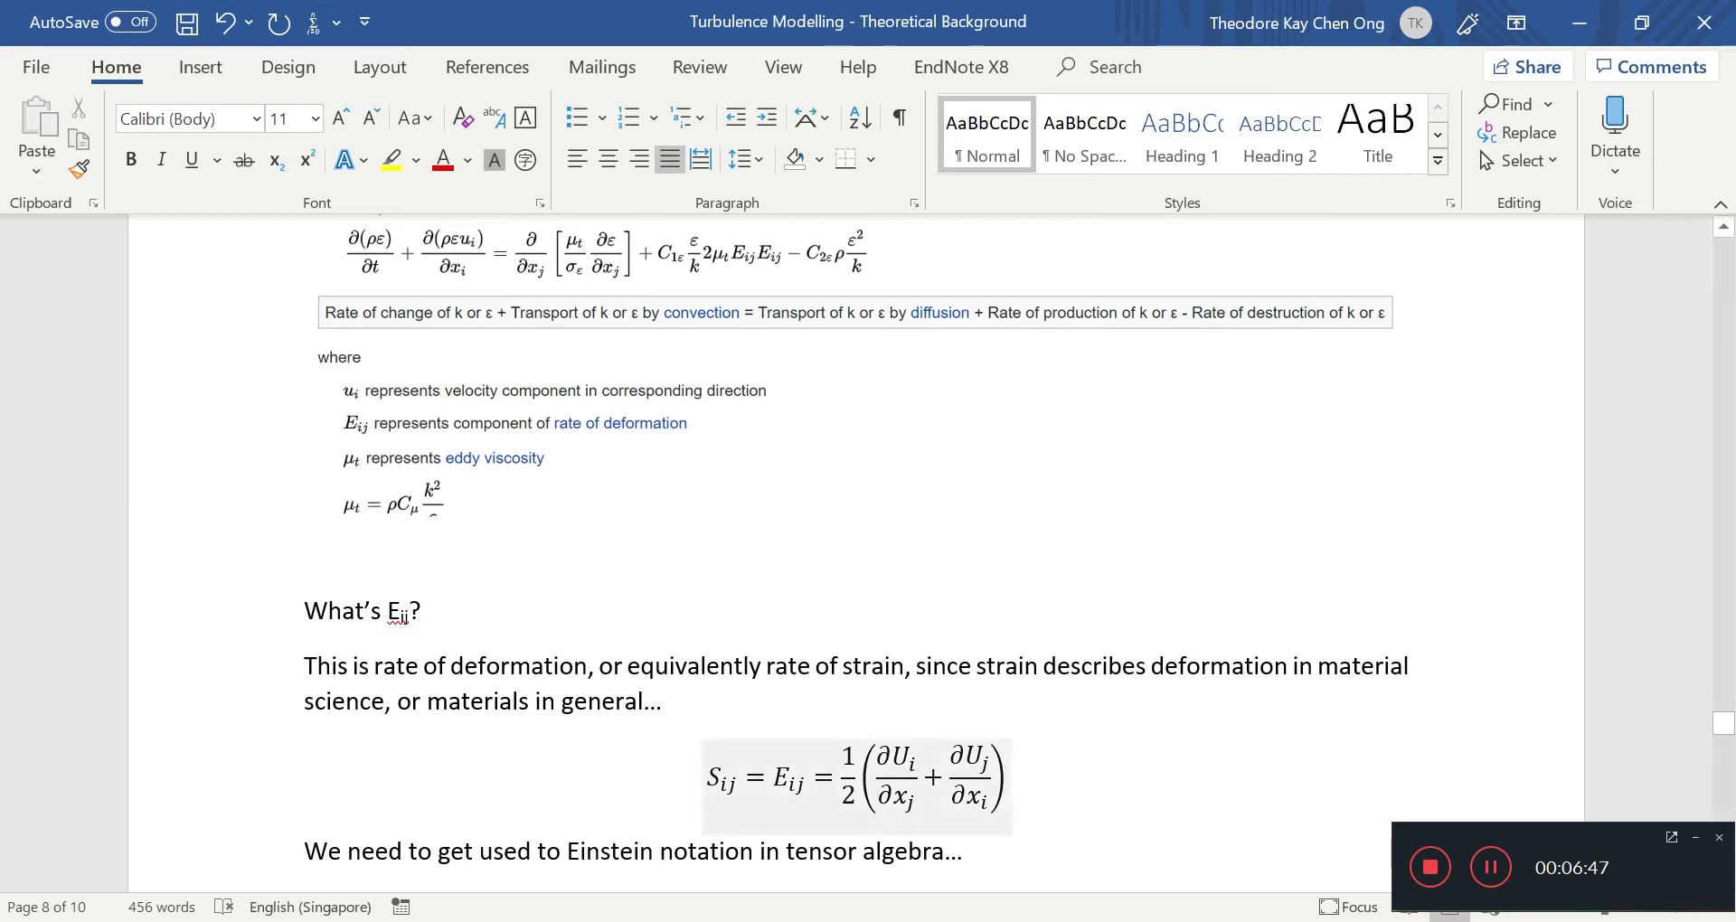
left_click_drag(766, 779, 1006, 779)
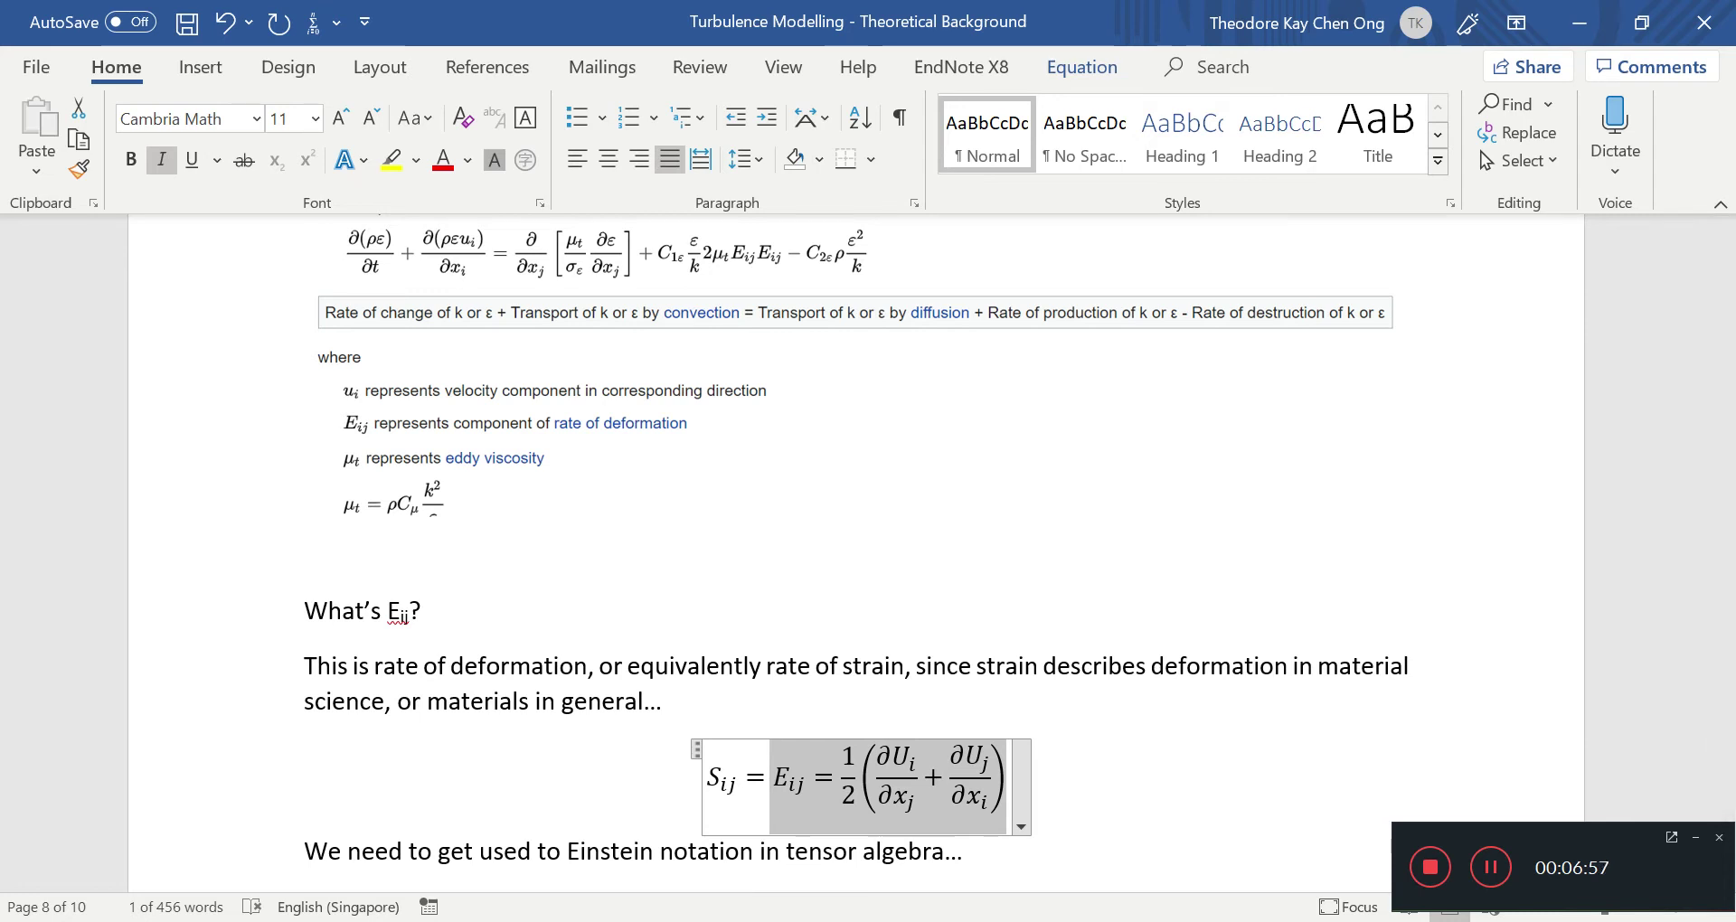
Compare the Einstein-notation Sij definition with its double summation over i and j, highlighting Sij on the summation's left-hand side.
scroll(856, 542, "down", 4)
scroll(856, 542, "down", 3)
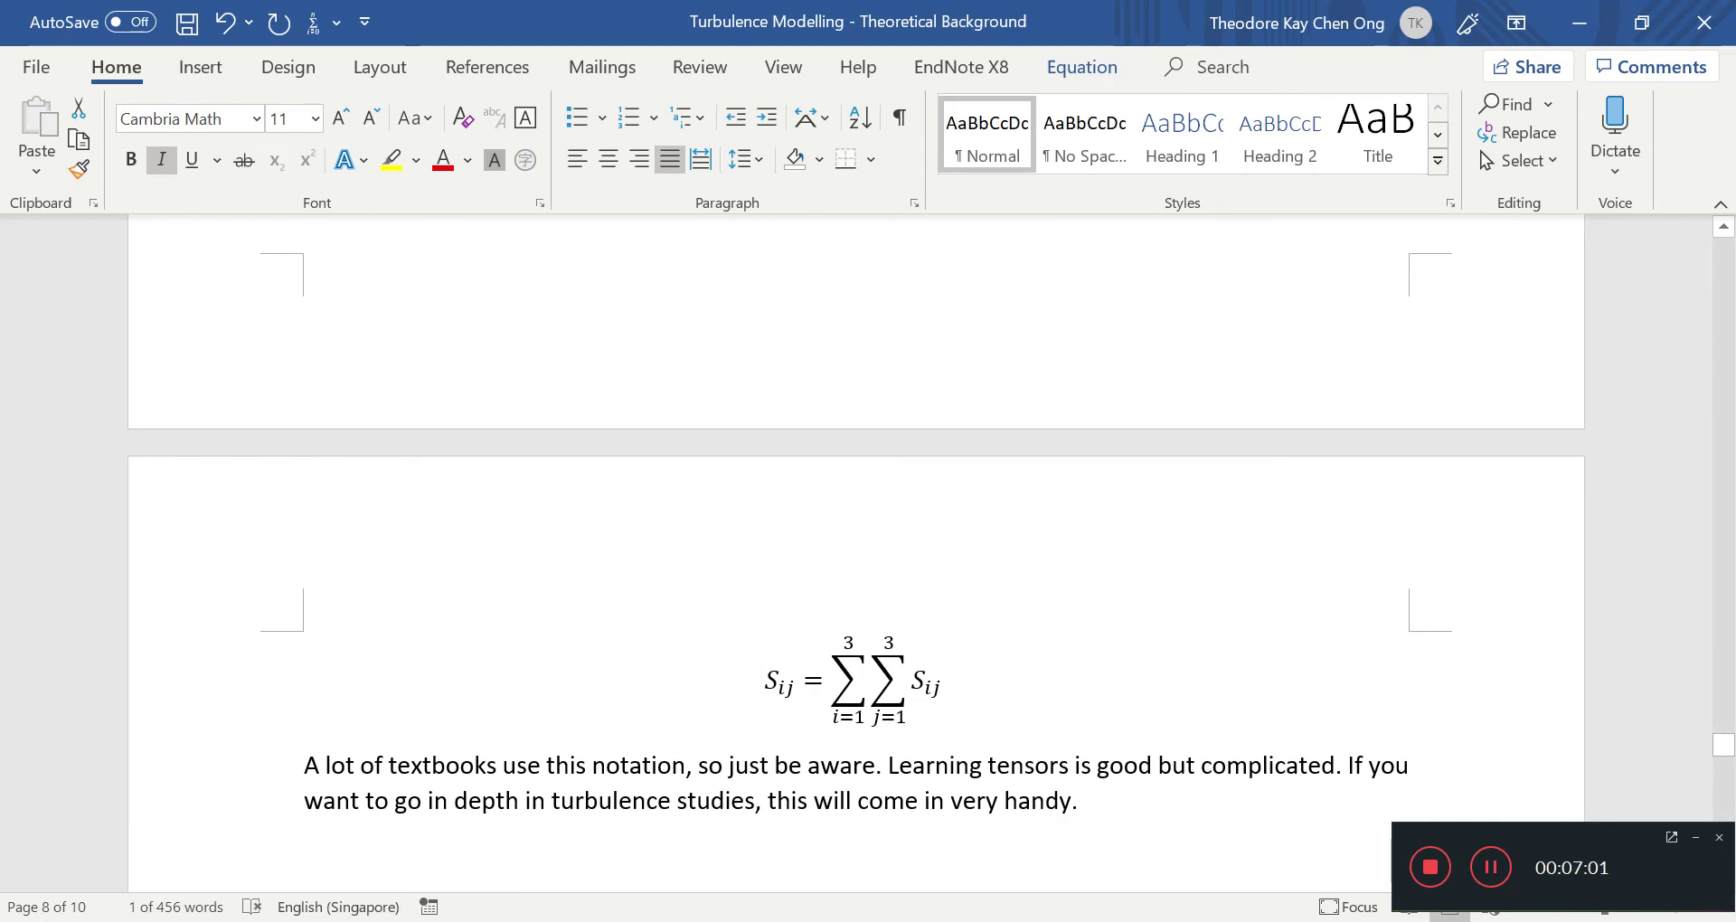
scroll(876, 539, "up", 4)
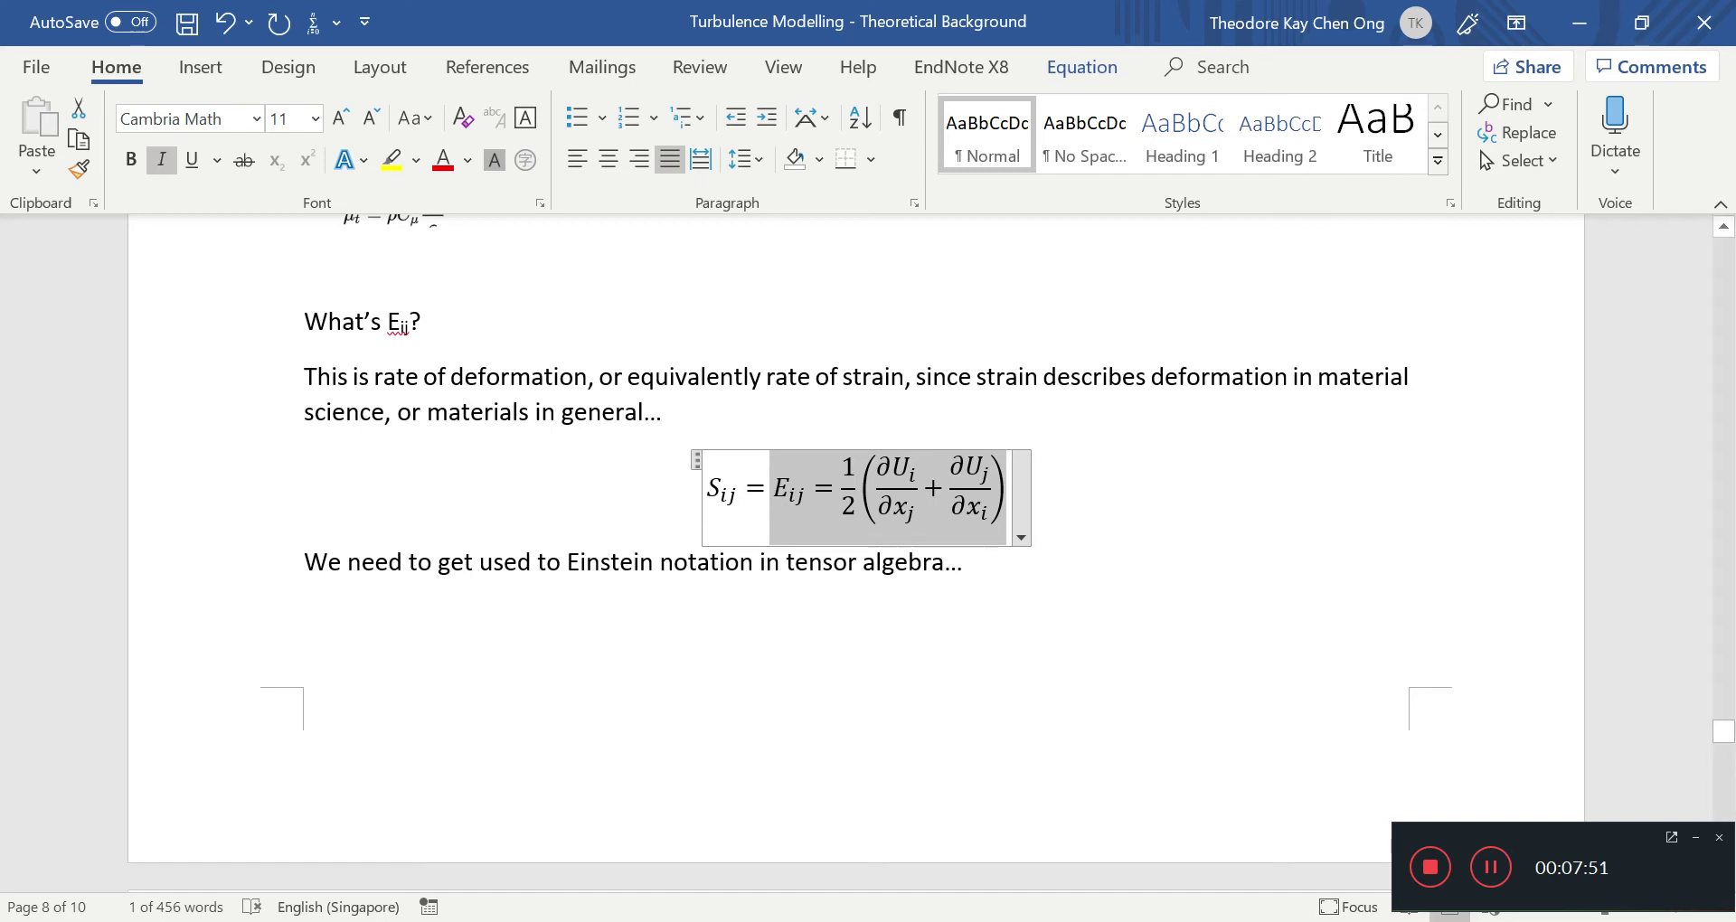
scroll(1166, 579, "down", 6)
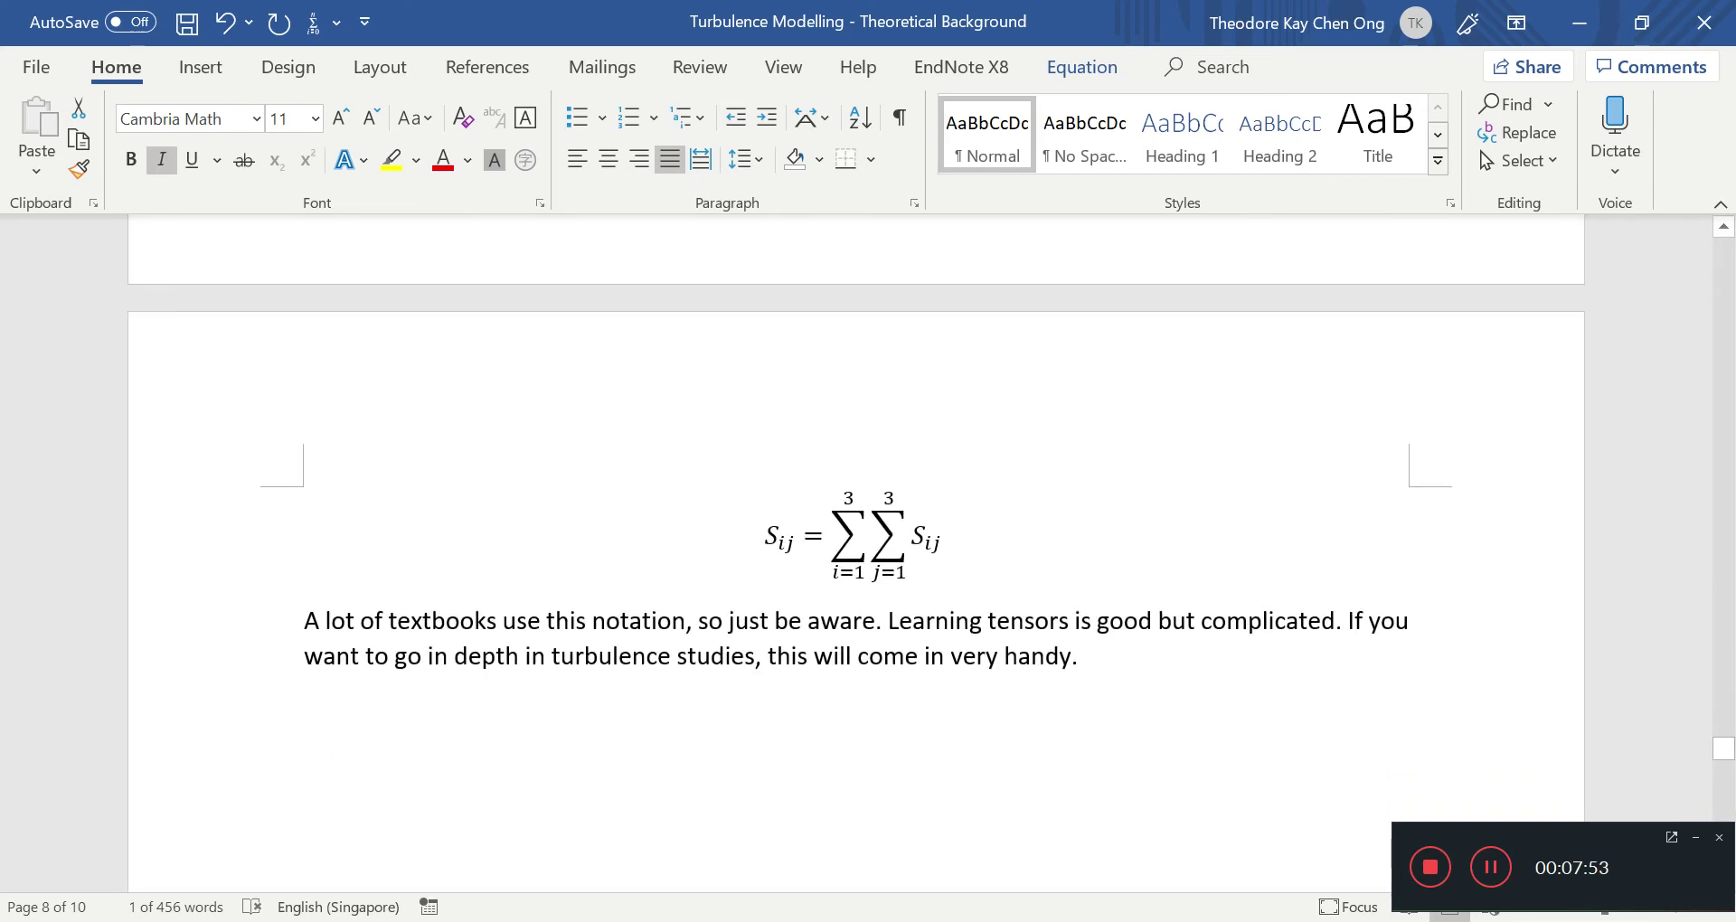
scroll(859, 542, "up", 3)
scroll(859, 542, "down", 3)
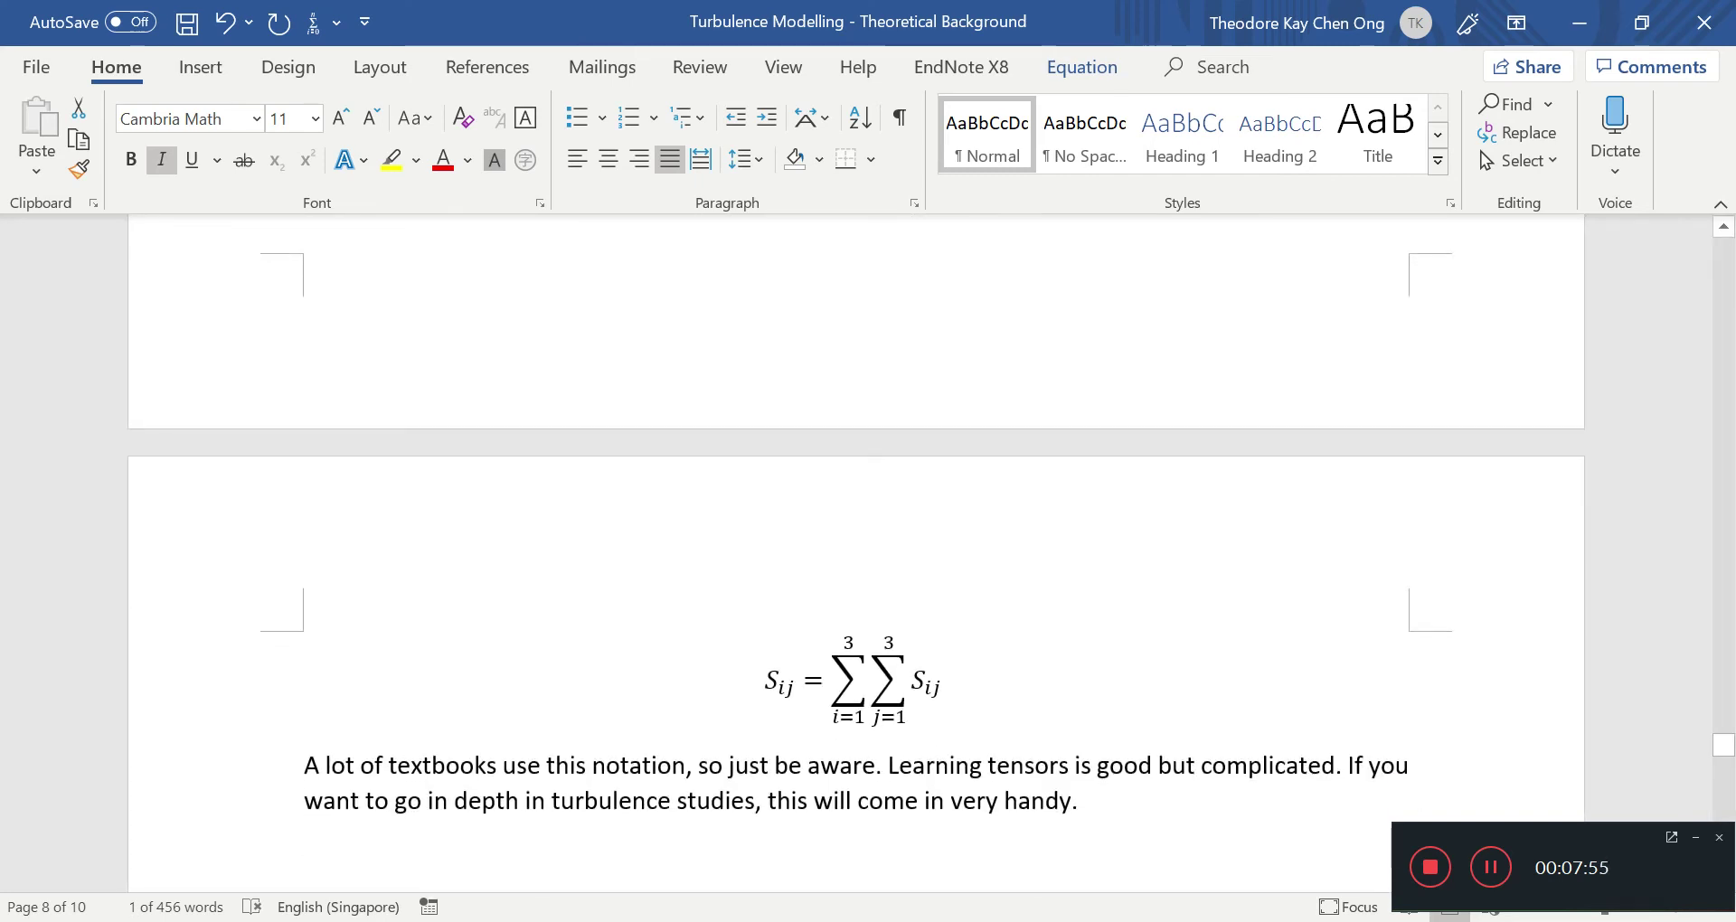
double_click(775, 540)
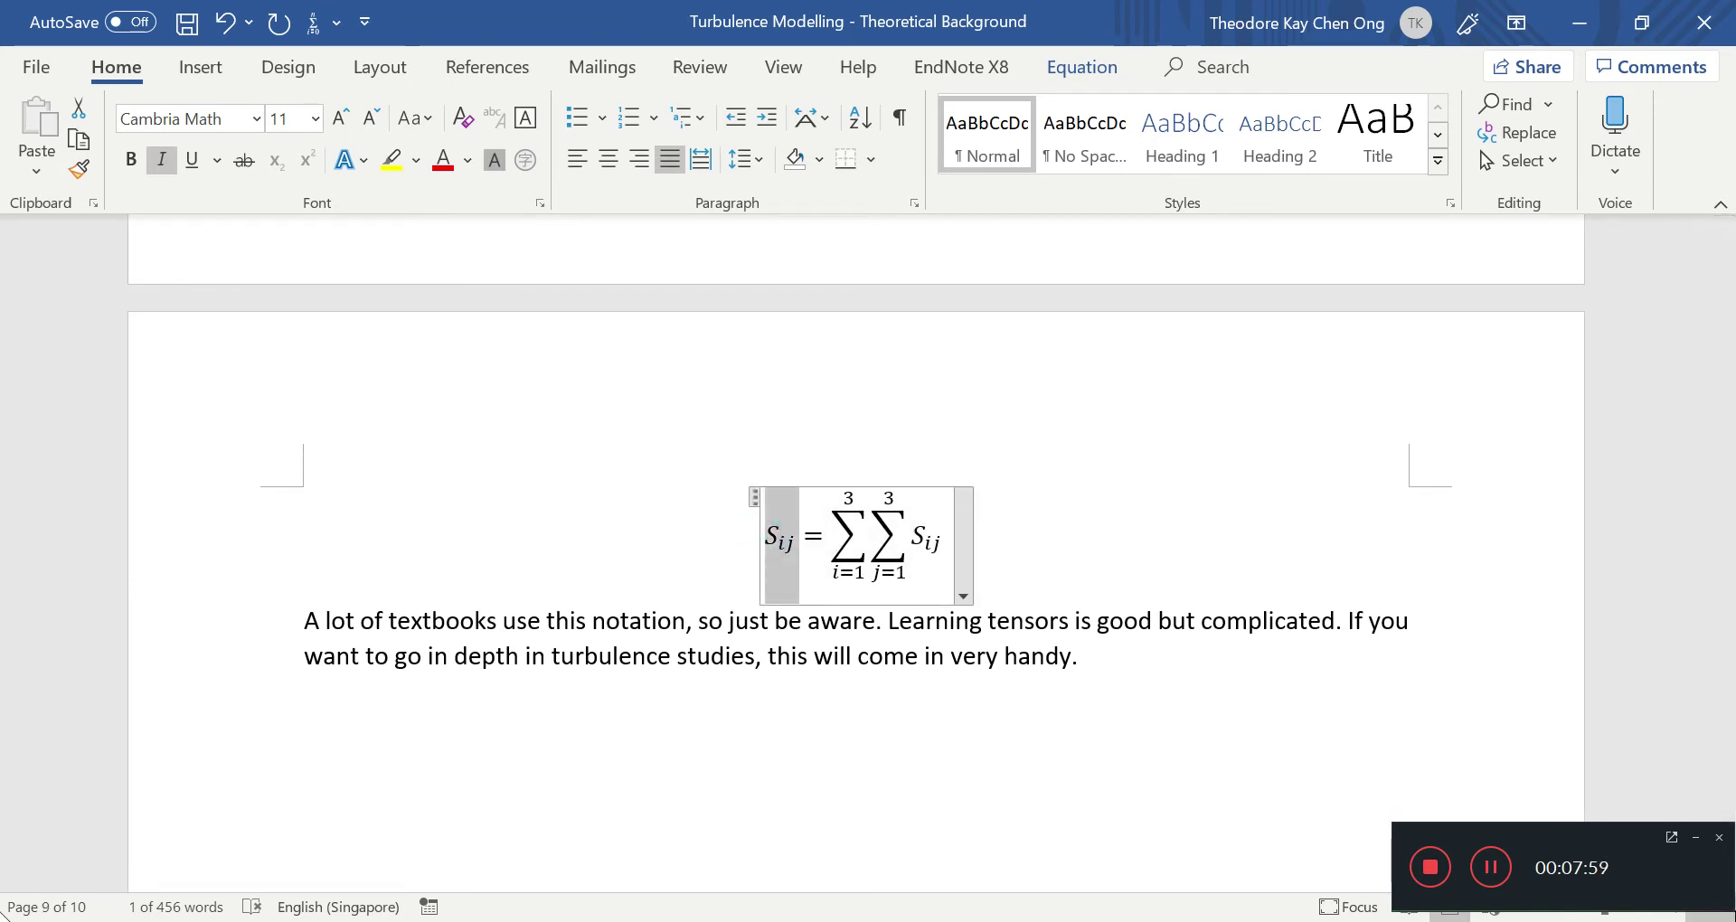
left_click(935, 615)
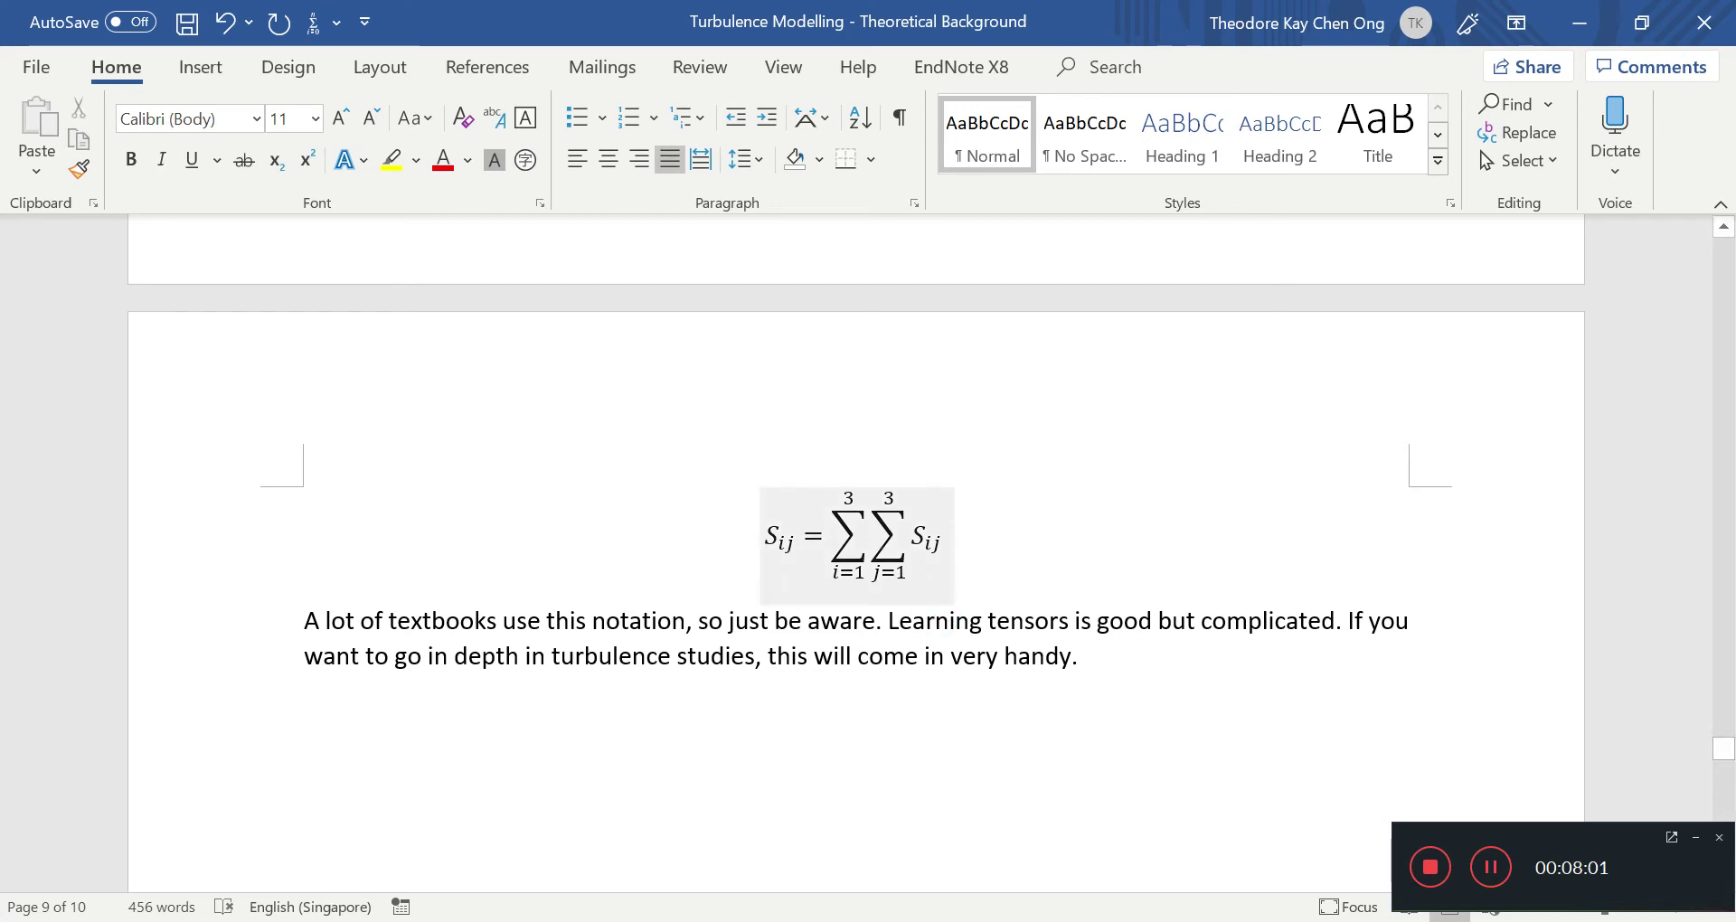
Highlight the left-hand Sij, the outer summation with its upper limit 3, and the inner j summation in the Einstein-notation equation.
double_click(782, 539)
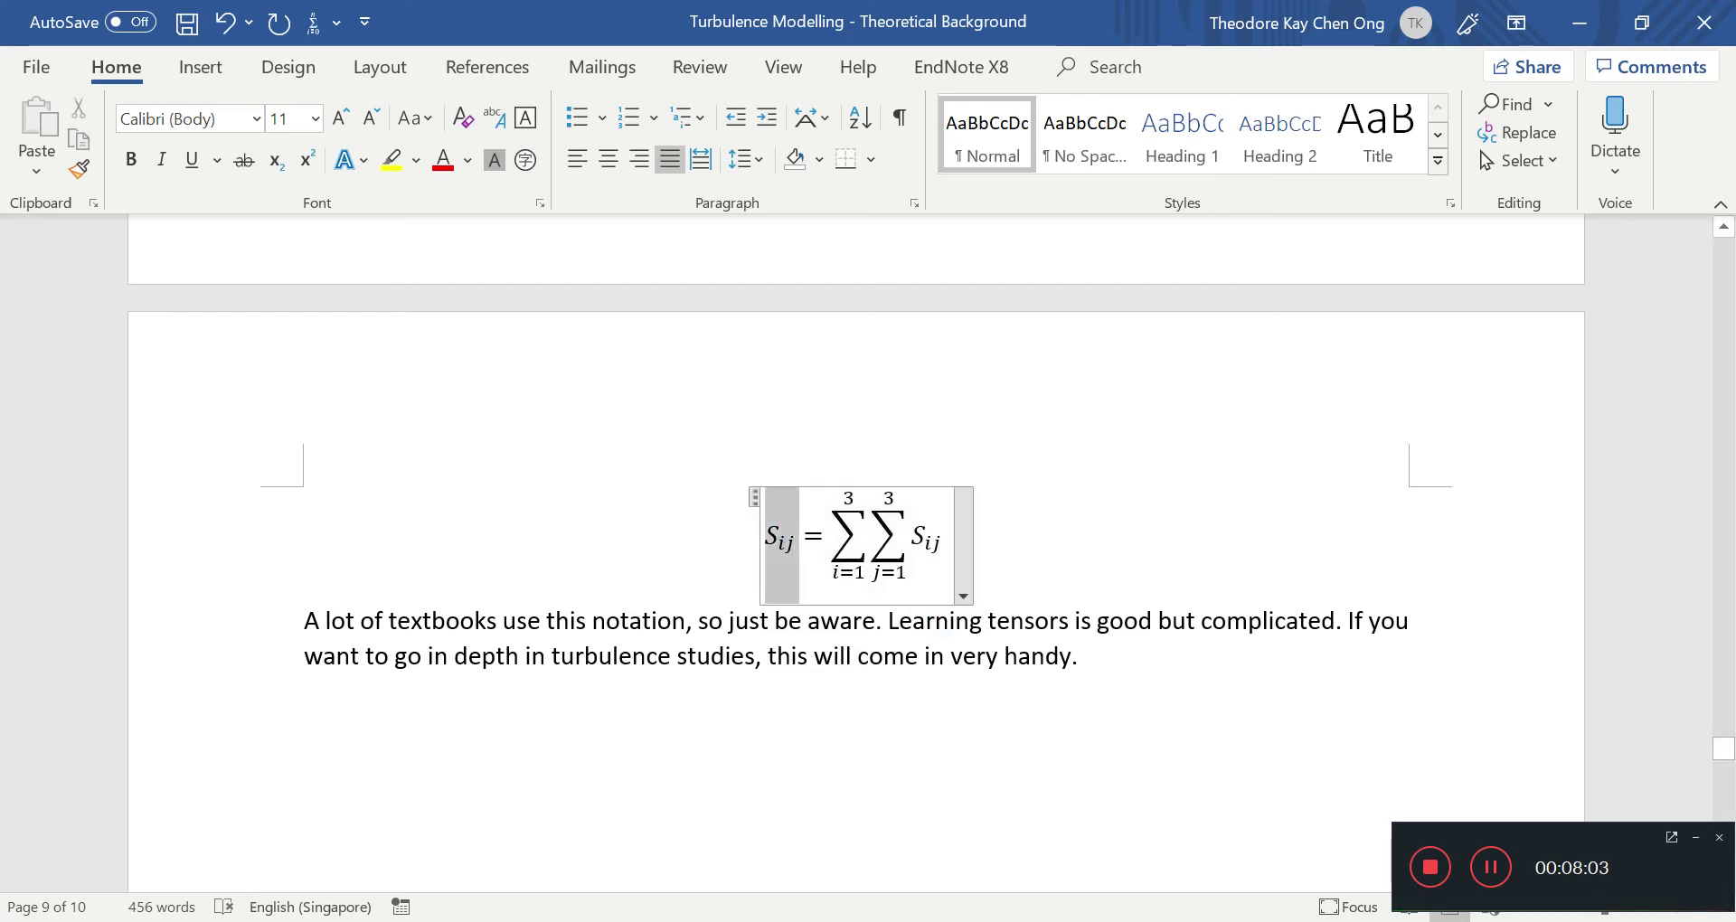
left_click(775, 549)
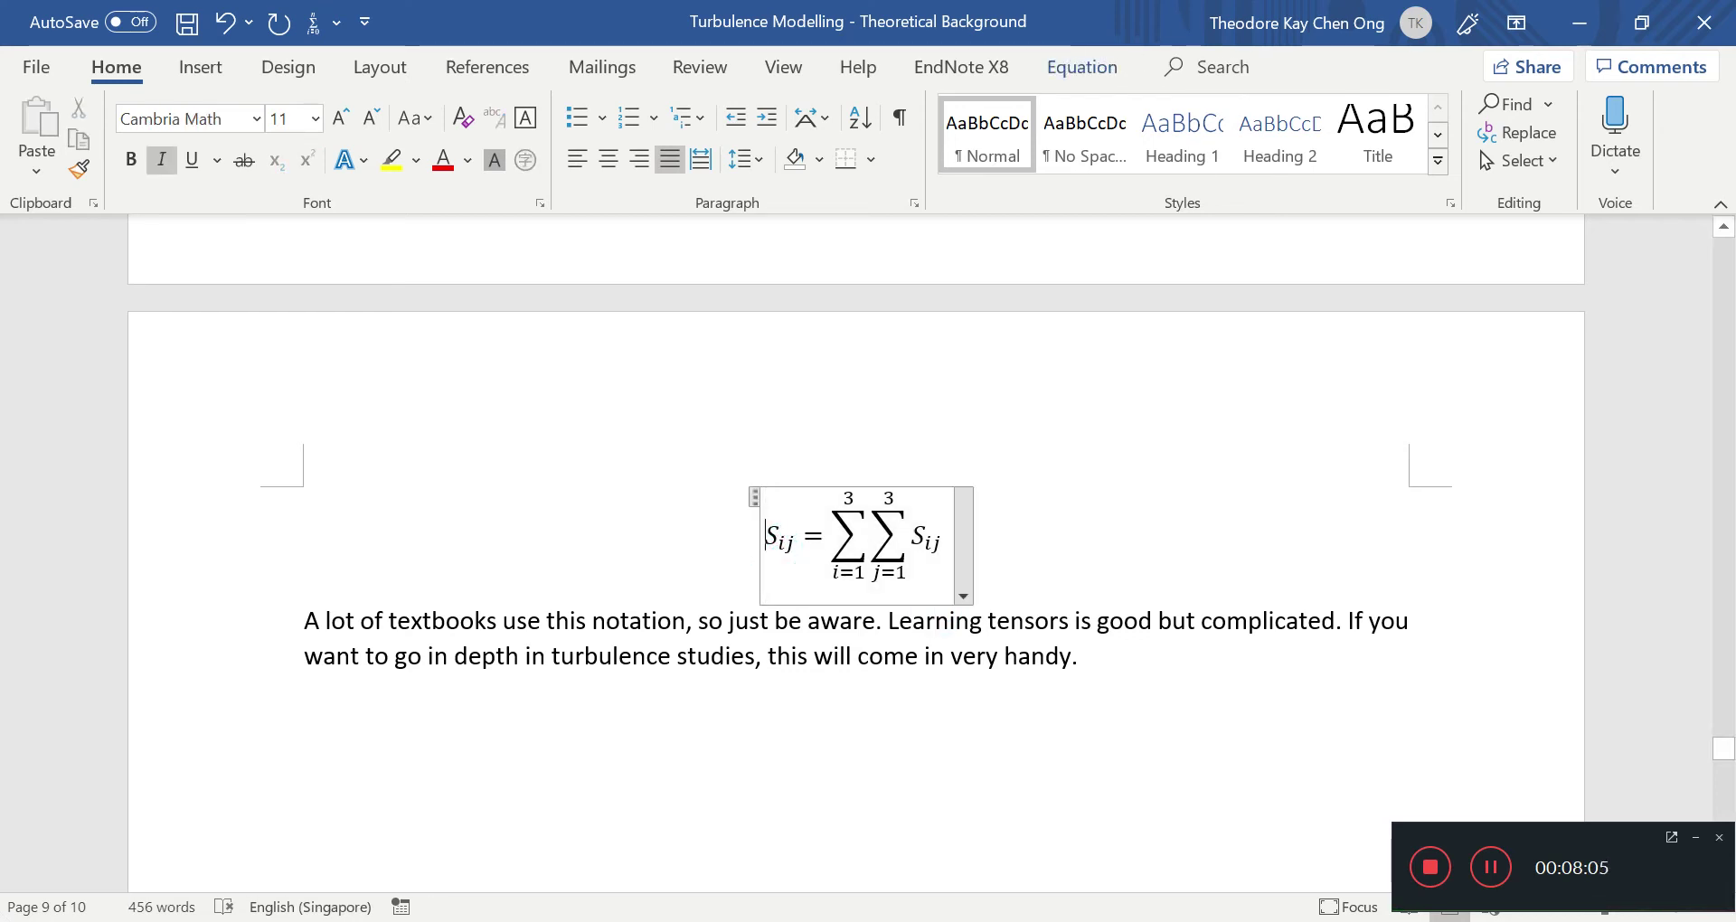
left_click(845, 517)
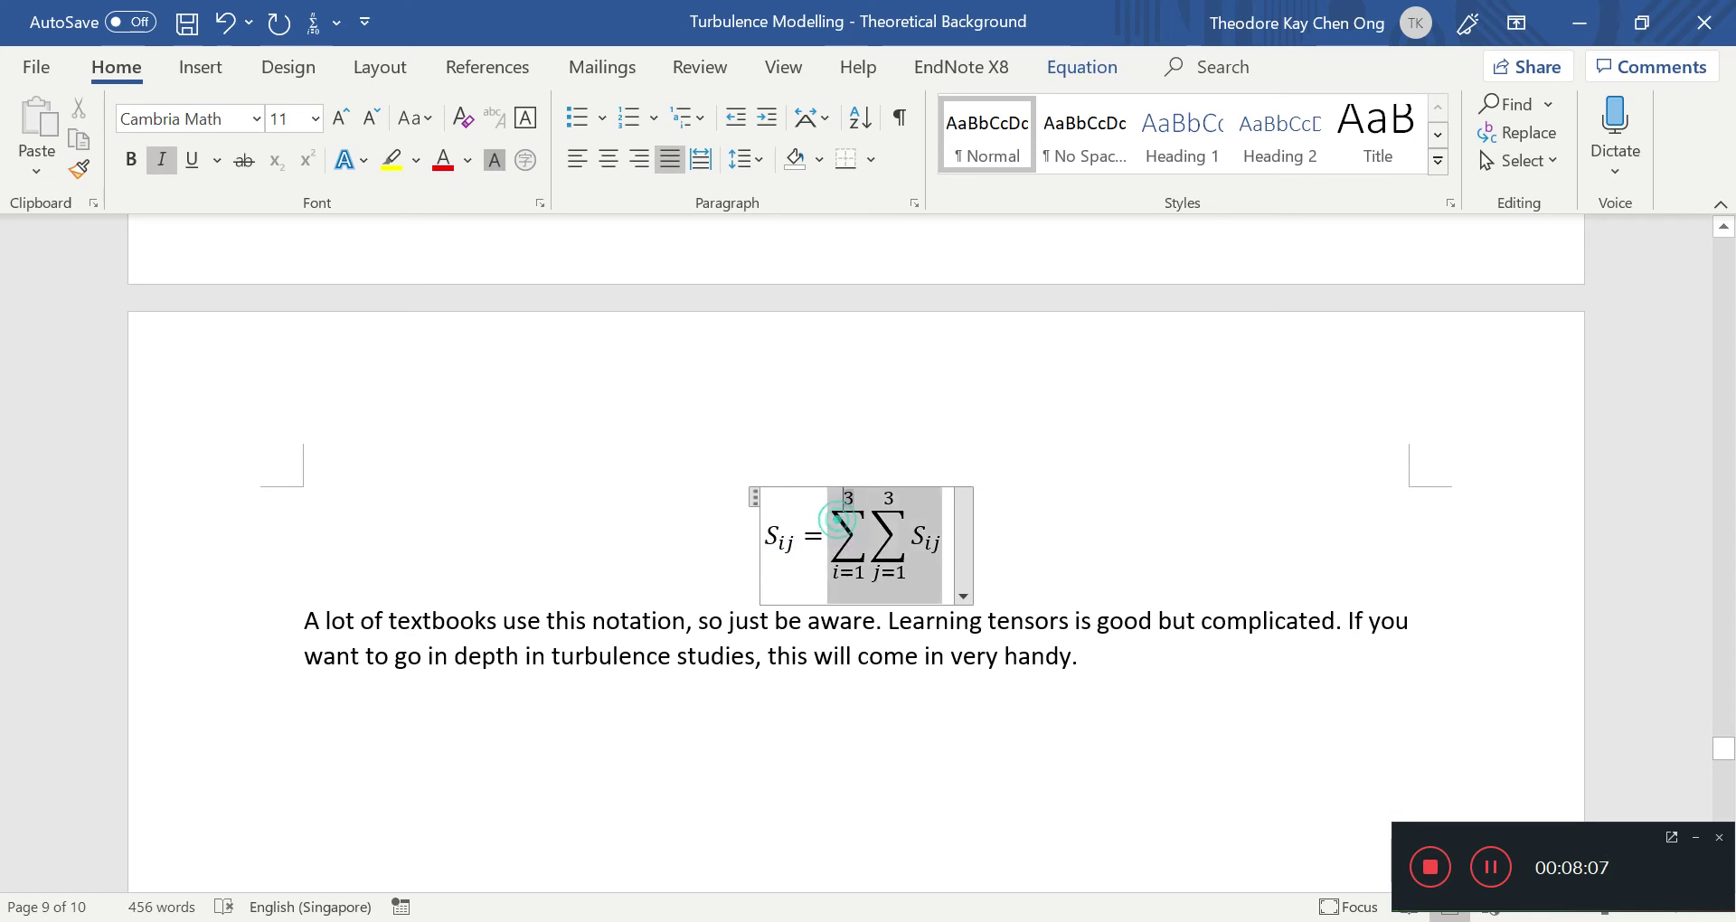
left_click(842, 499)
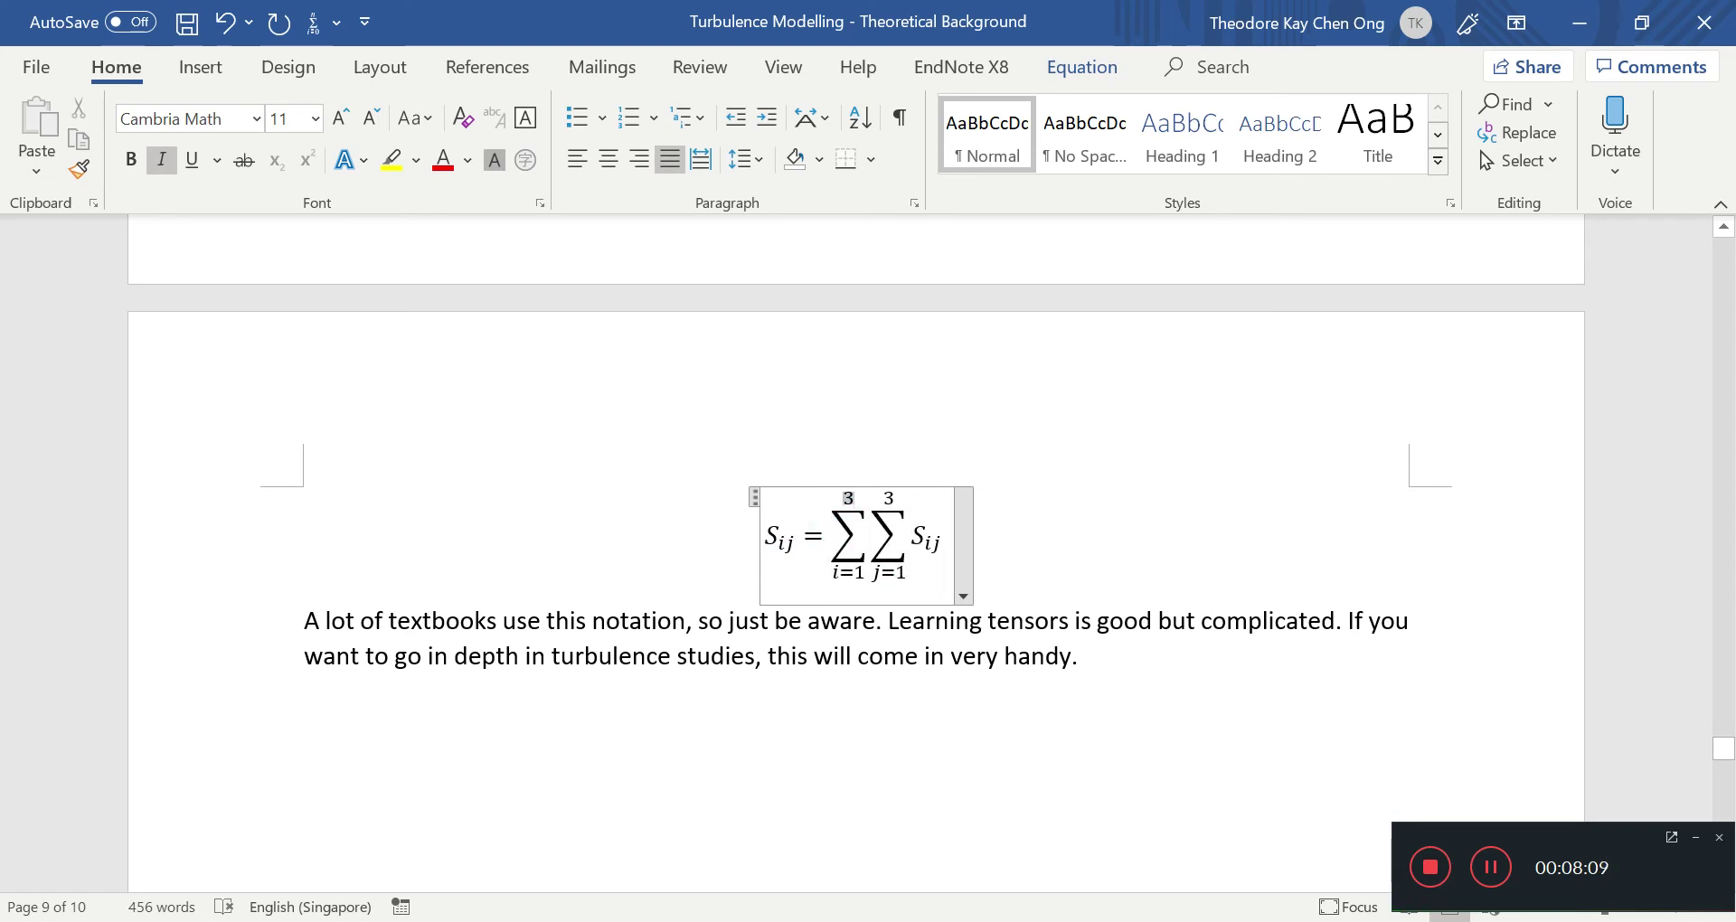
left_click_drag(845, 502, 871, 572)
left_click(912, 574)
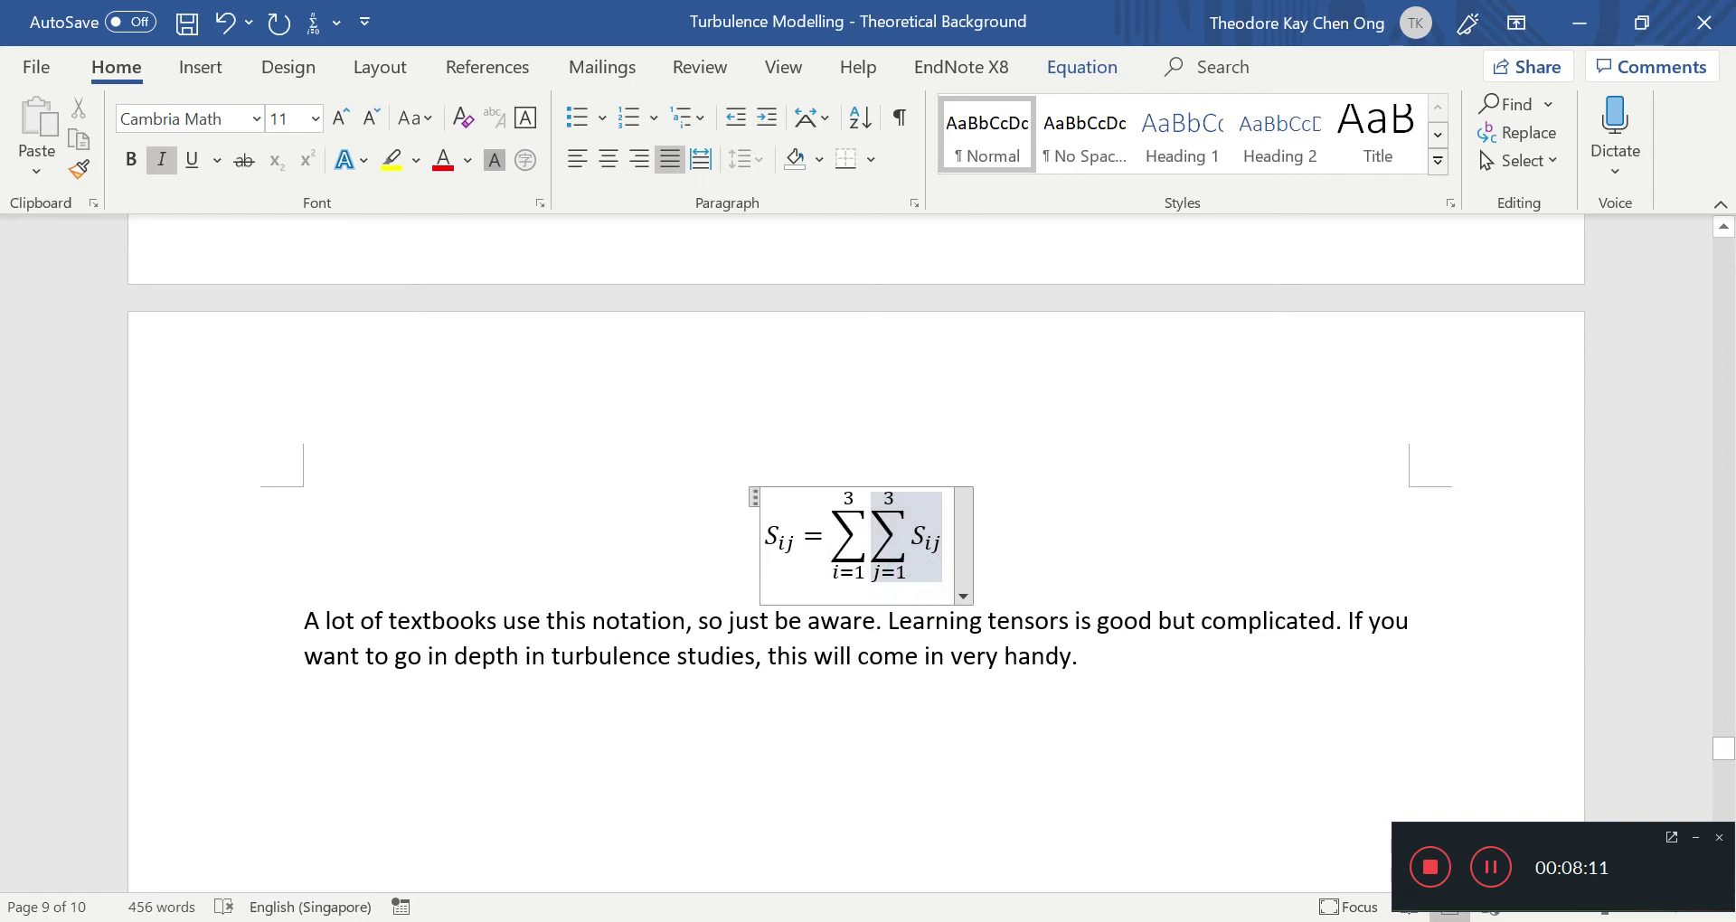
left_click(993, 762)
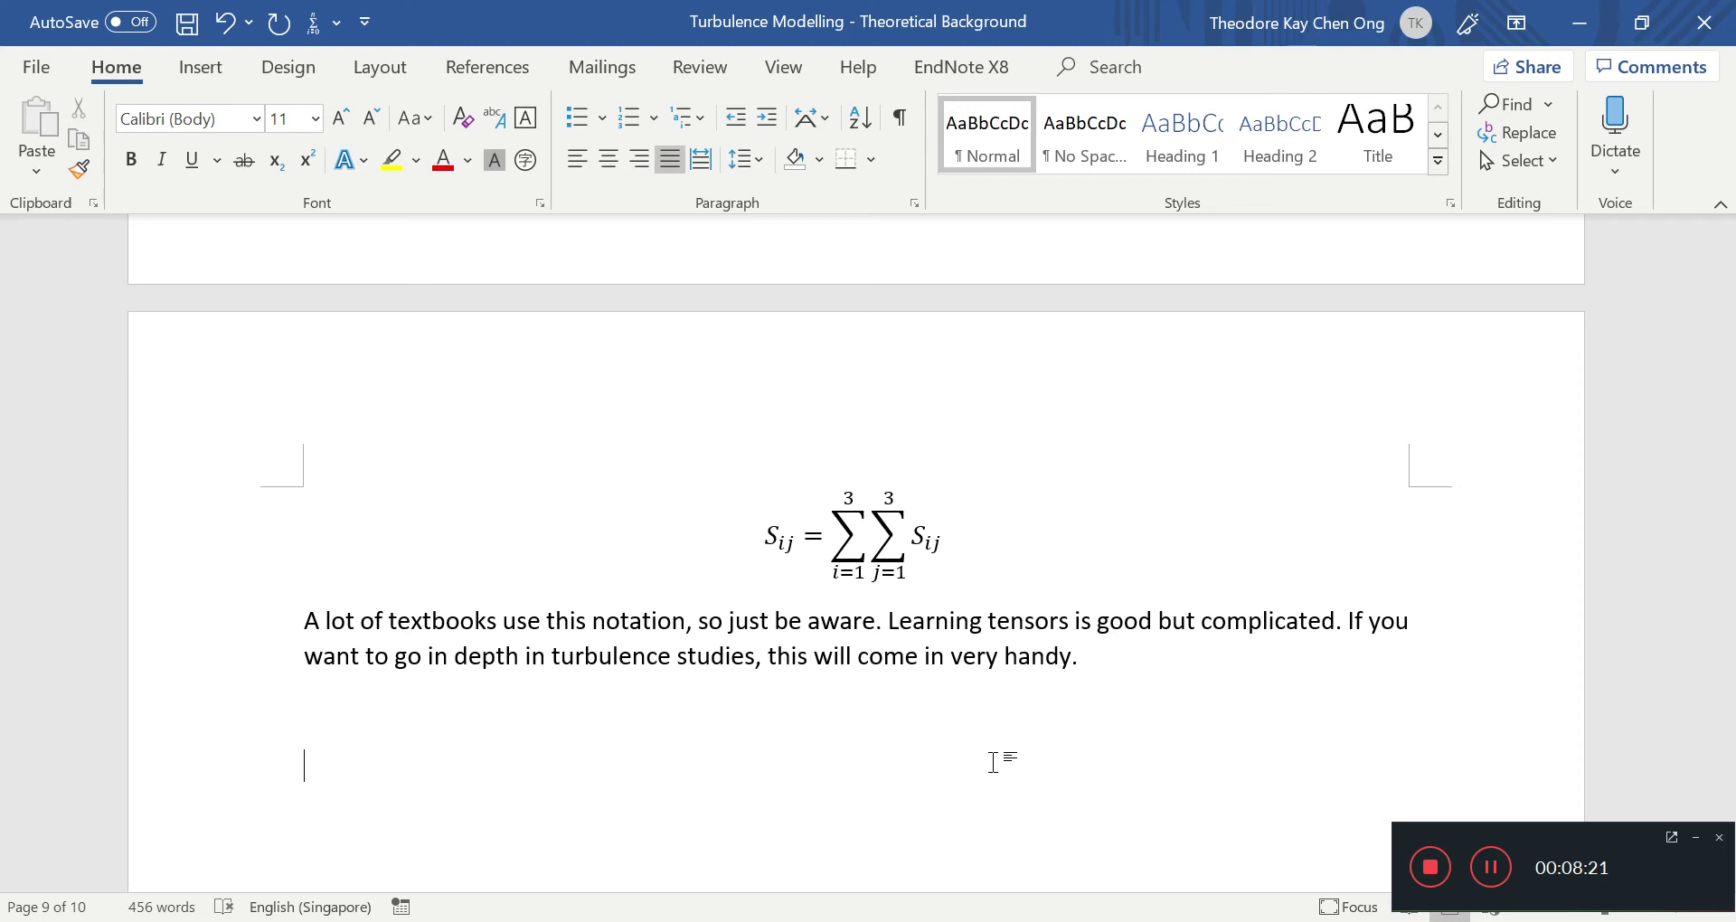
Copy the strain-rate definition Sij = Eij to below the paragraph about textbooks using this notation, and save the document.
scroll(993, 762, "up", 9)
scroll(964, 639, "down", 3)
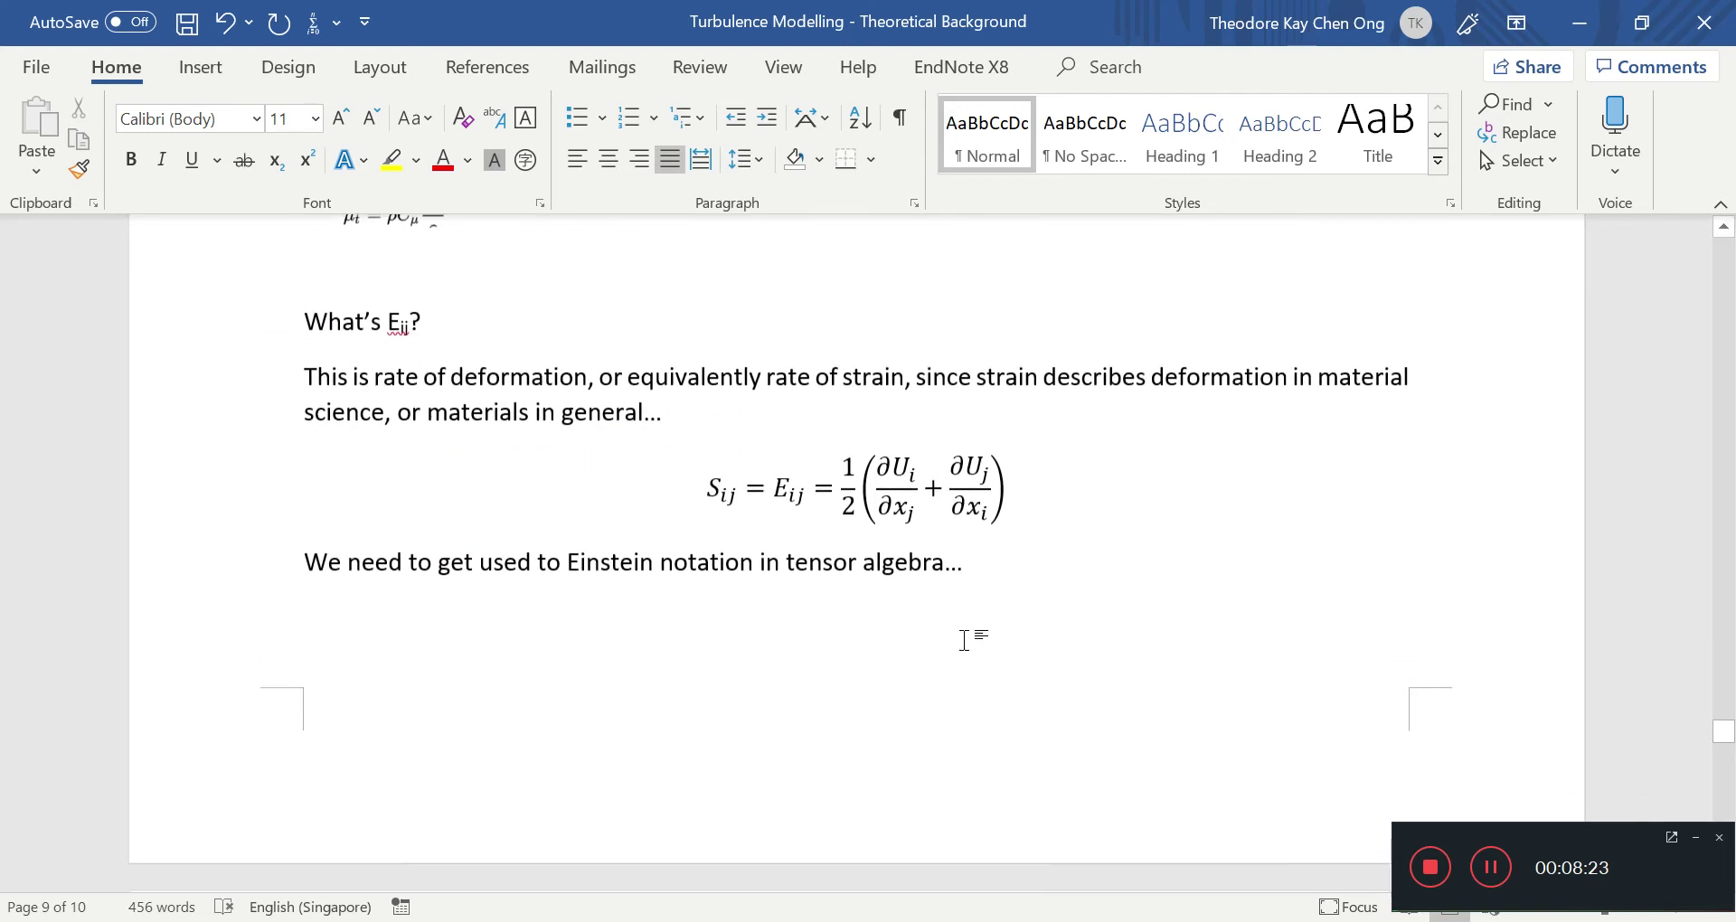
triple_click(941, 519)
key("ctrl+c")
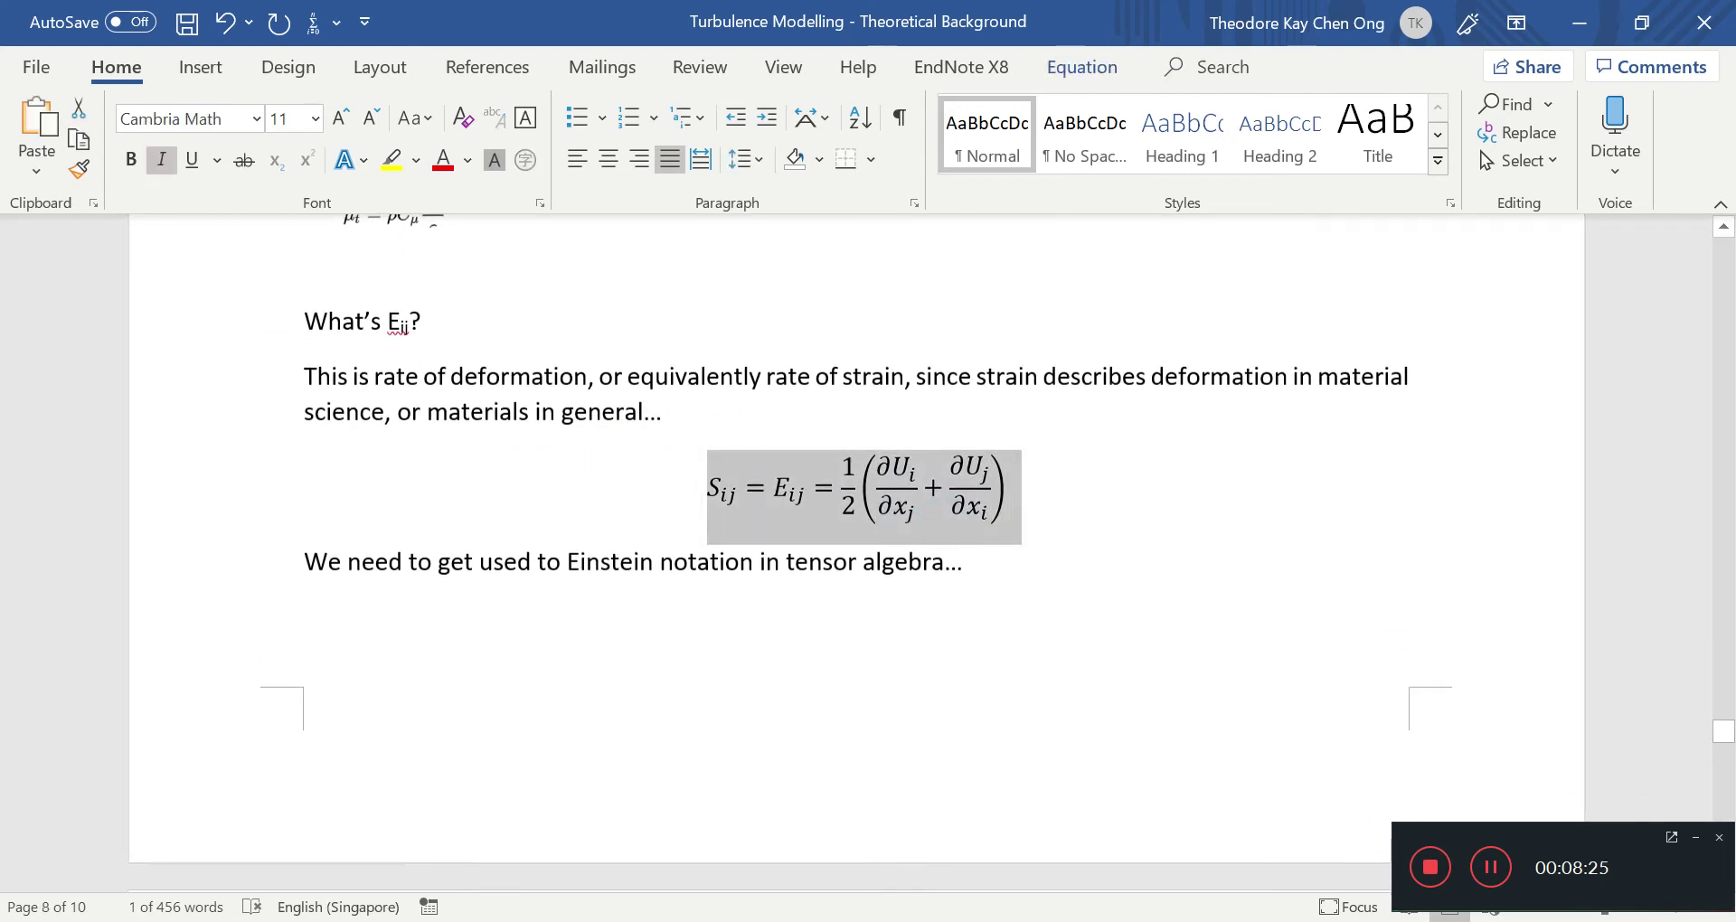
key("ctrl+c")
scroll(868, 493, "down", 6)
left_click(736, 434)
key("ctrl+v")
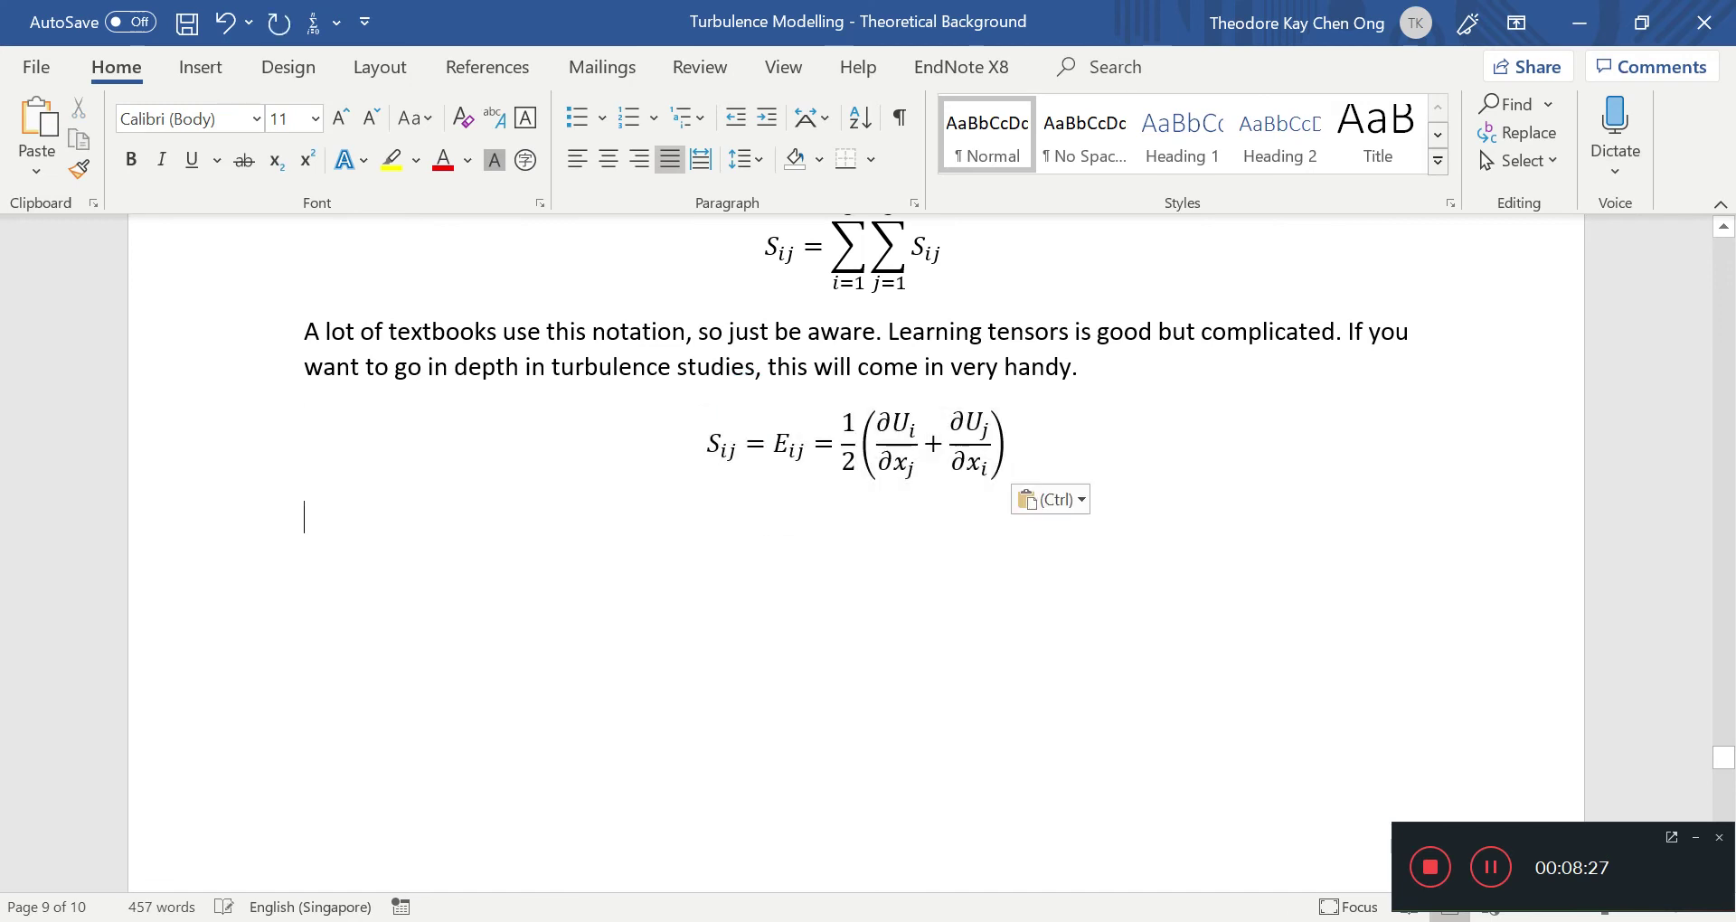
key("ctrl+s")
Copy the double summation of Sij over i and j into a new equation below the duplicated strain-rate definition.
scroll(769, 753, "up", 3)
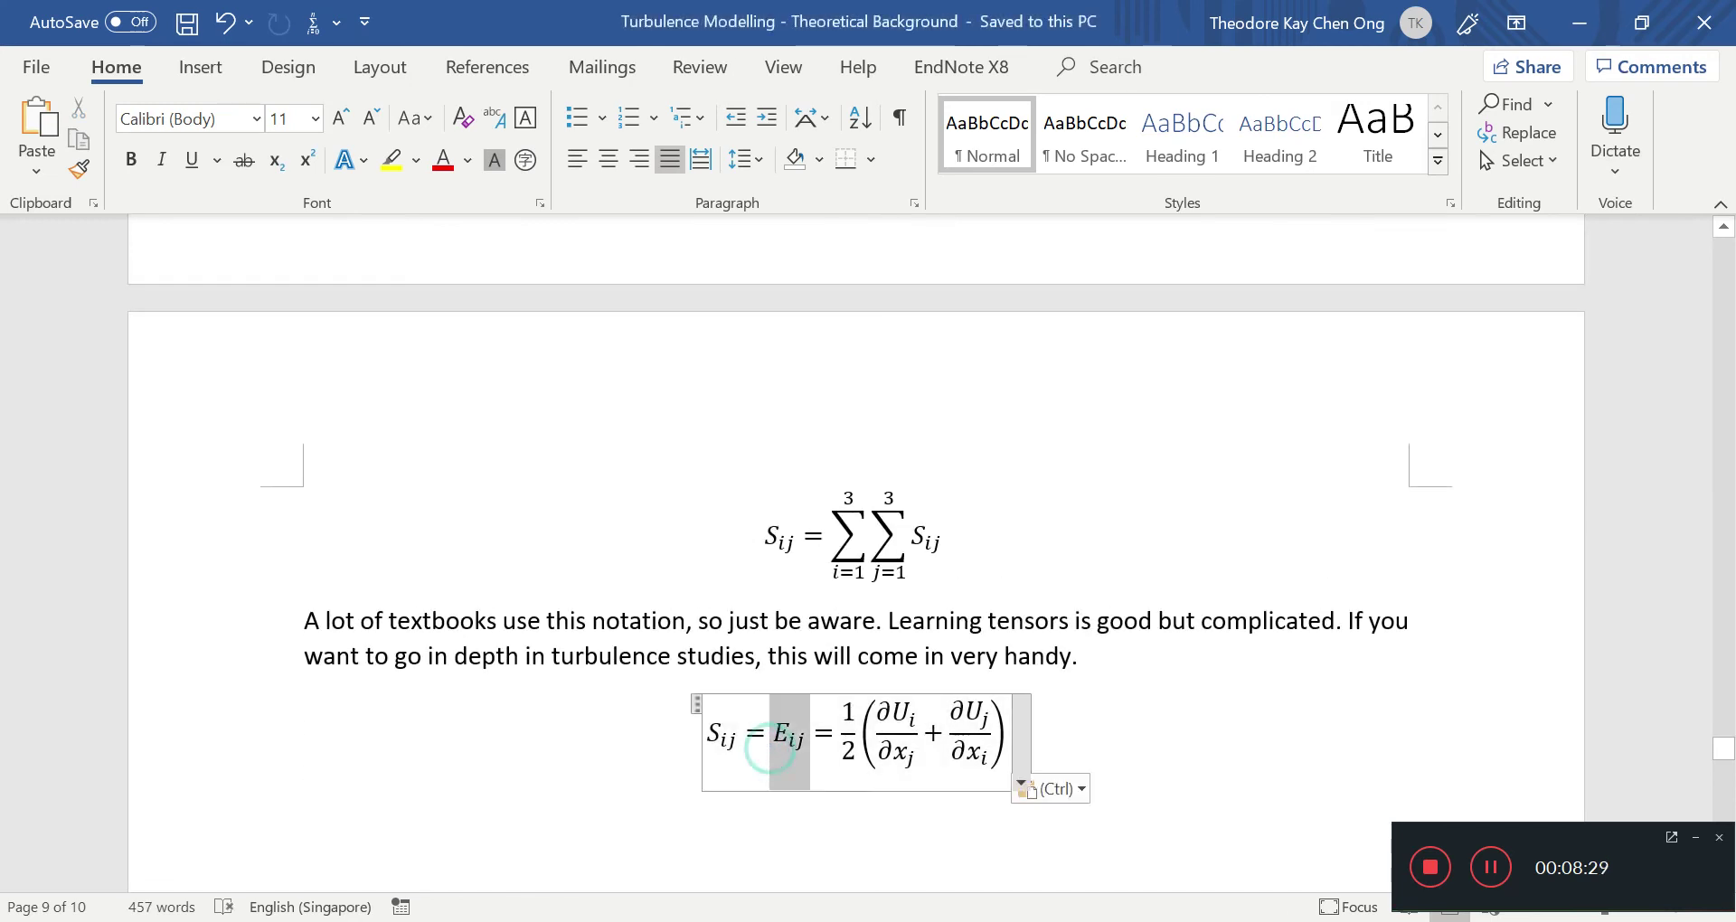
left_click(826, 769)
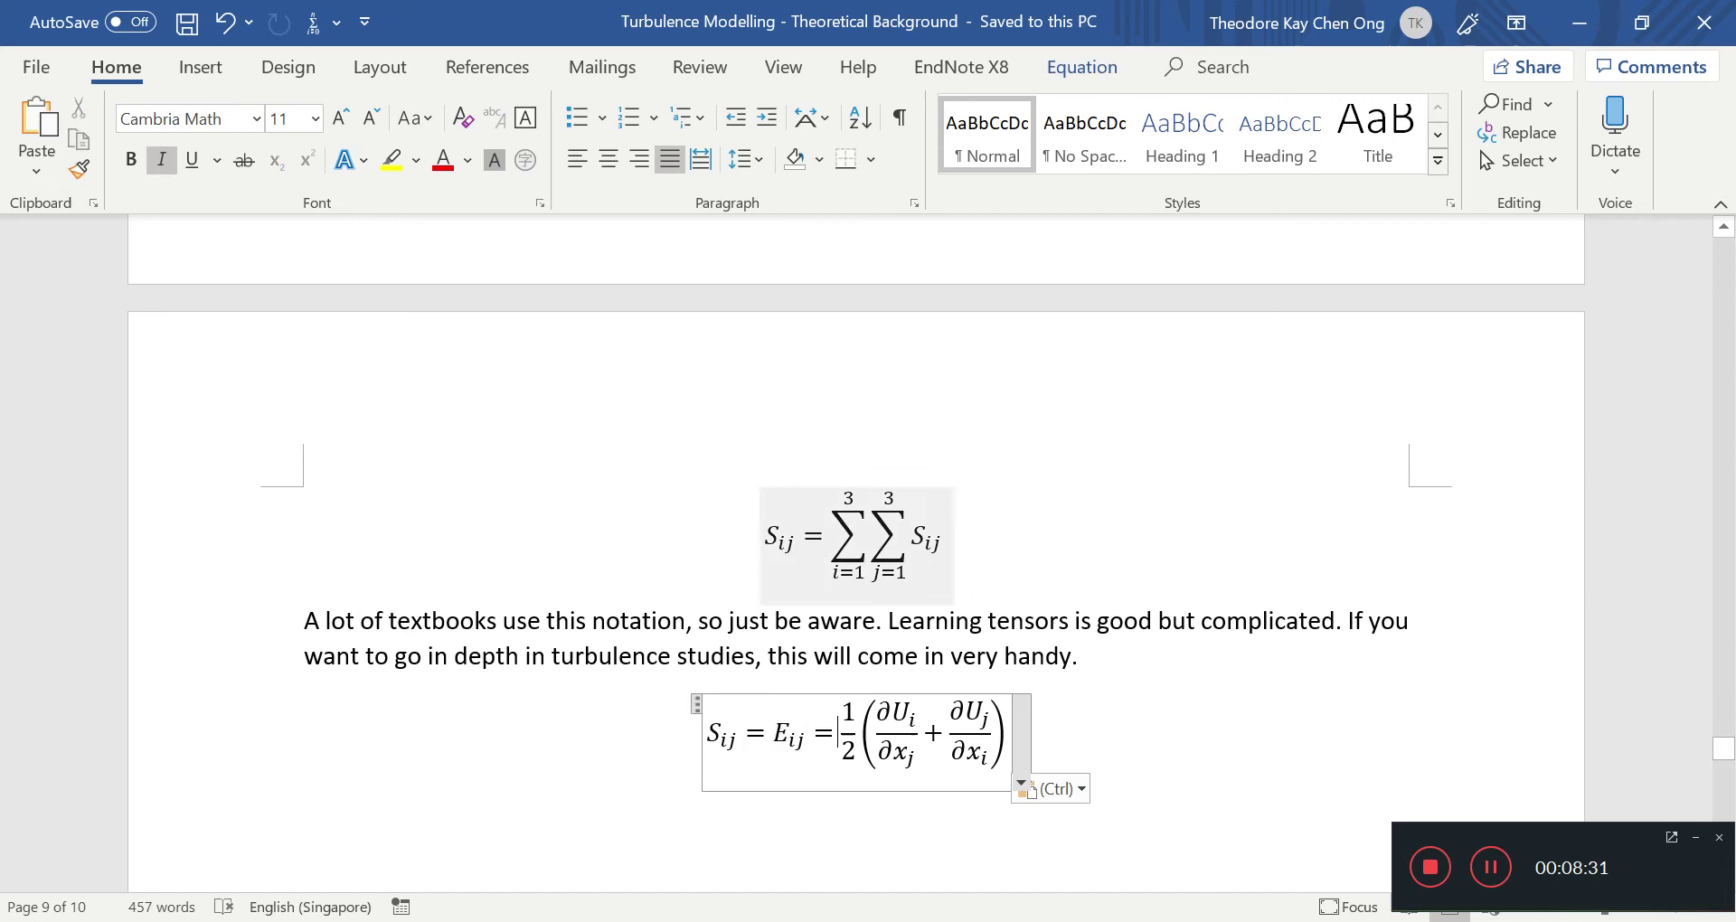
left_click(834, 548)
key("ctrl+c")
left_click(754, 837)
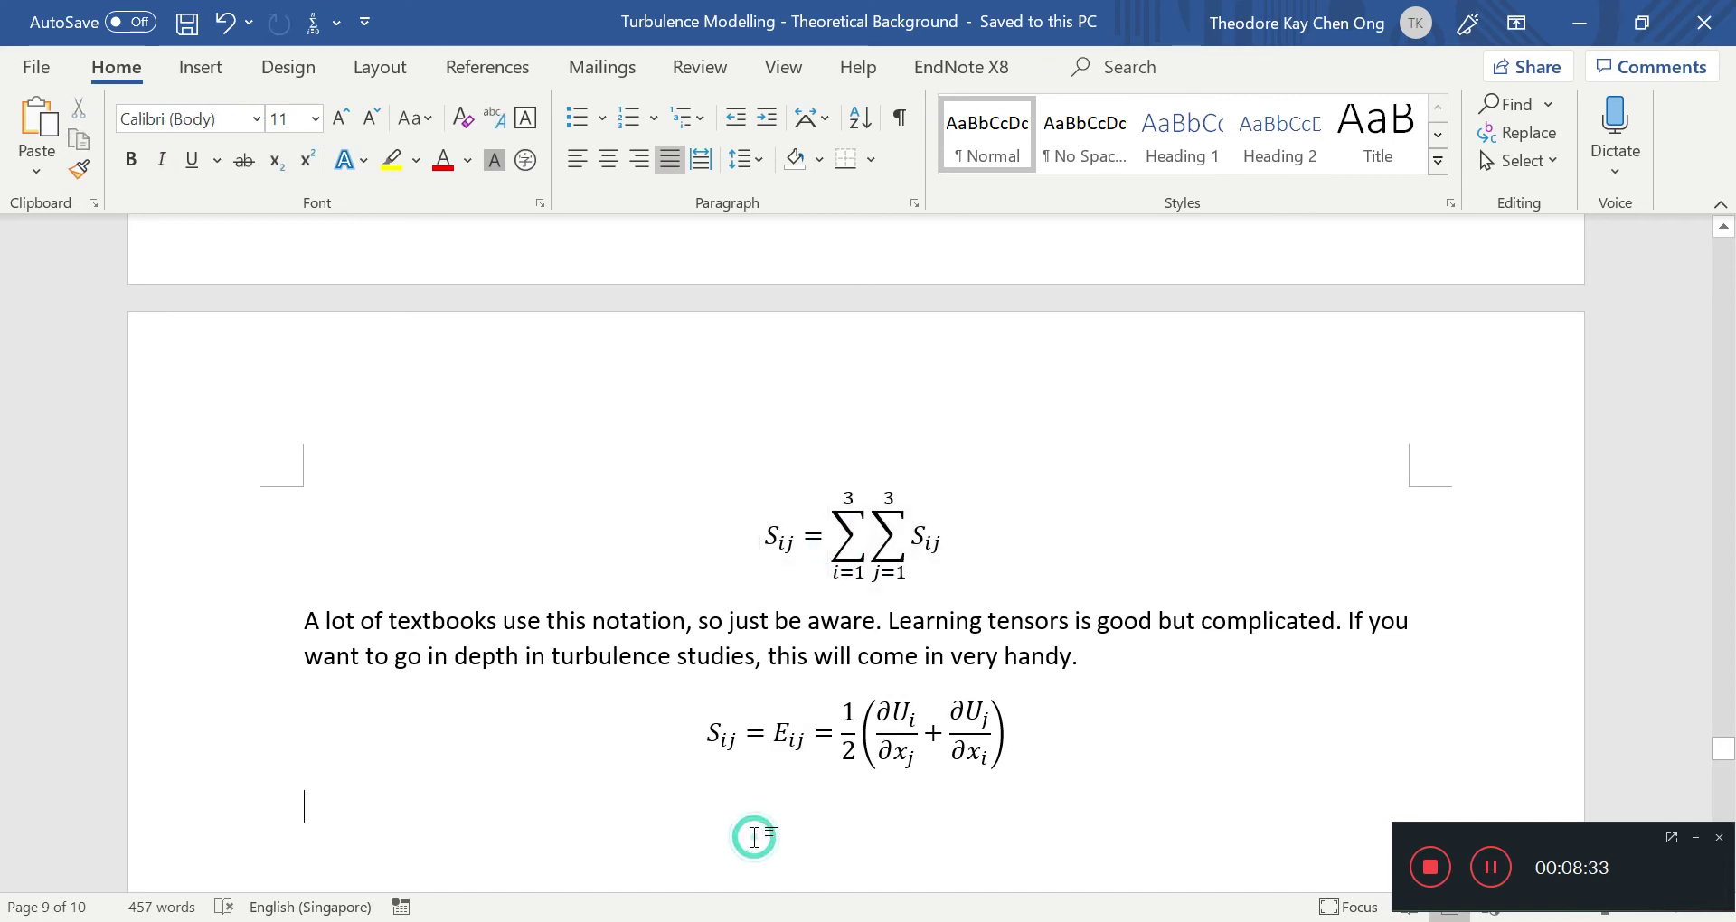
key("ctrl+v")
scroll(754, 836, "down", 1)
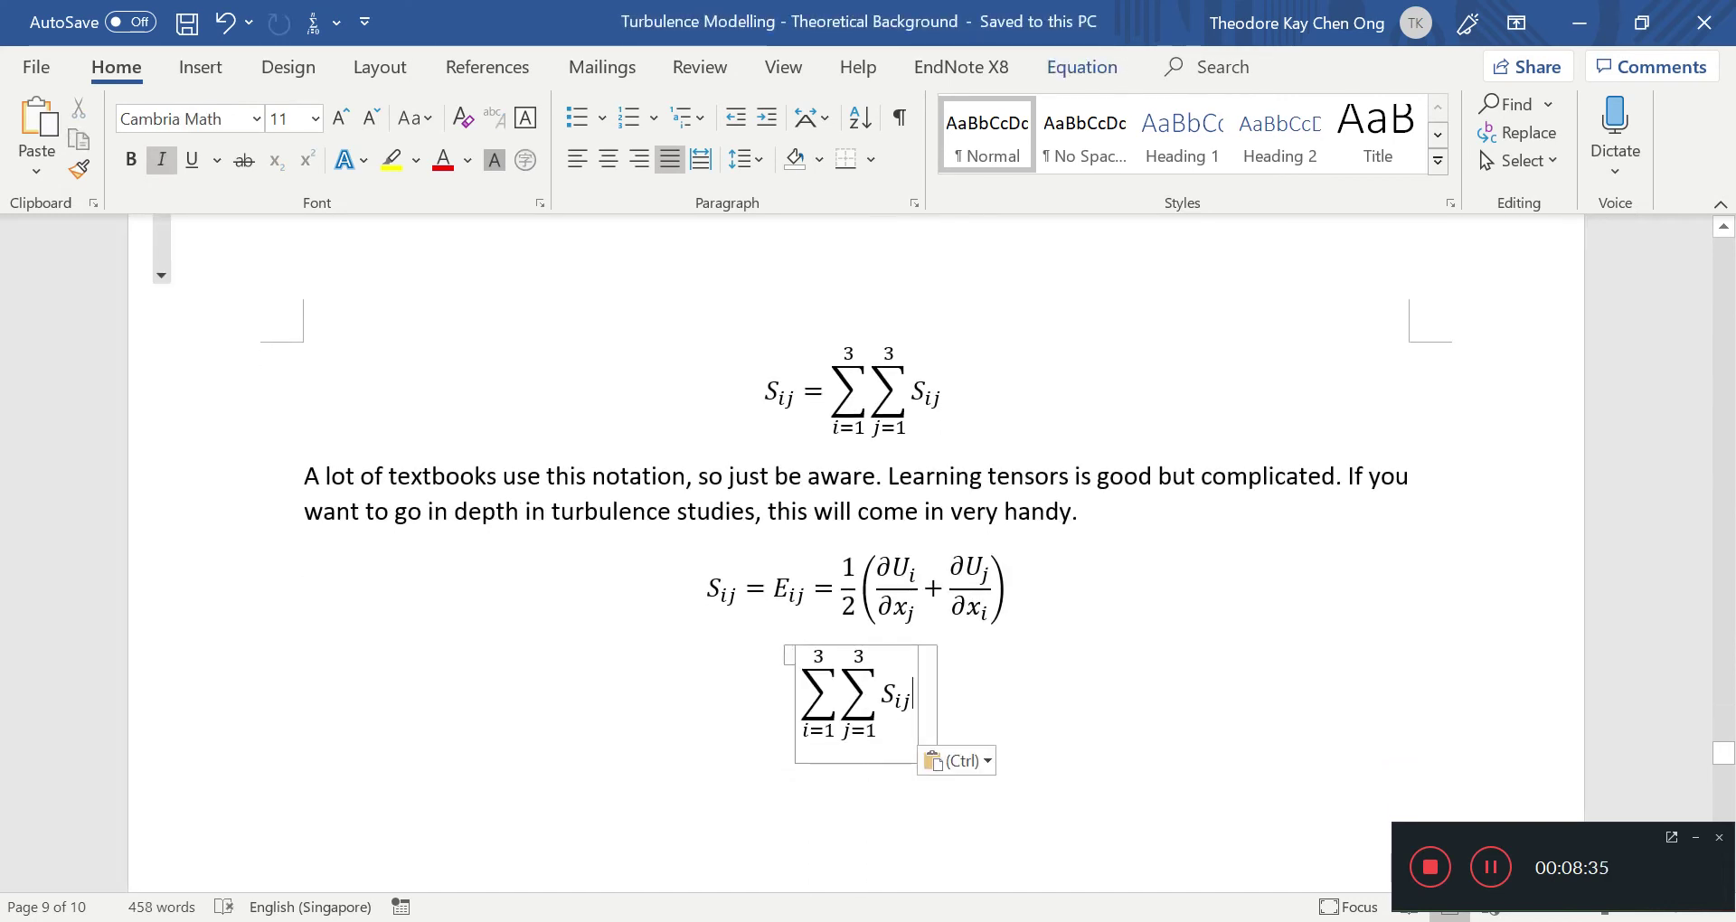
Add an equals sign to the new equation and duplicate the double summation of Sij on its right-hand side.
type("=")
left_click_drag(853, 692, 796, 694)
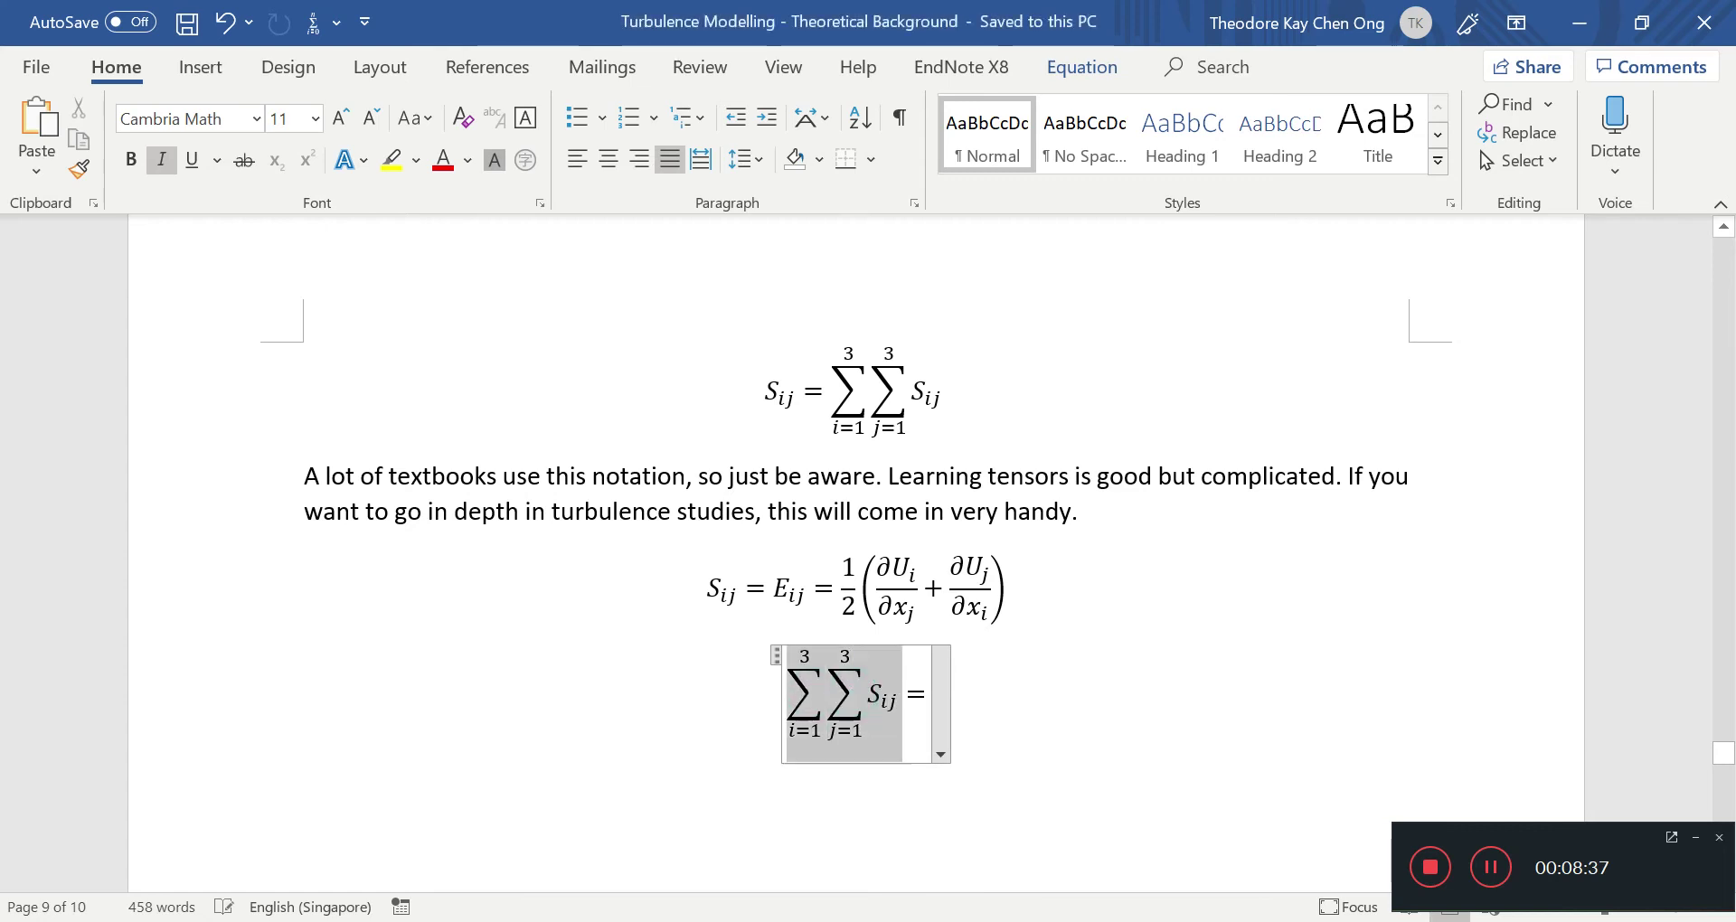
key("ctrl+c")
left_click(918, 692)
key("ctrl+v")
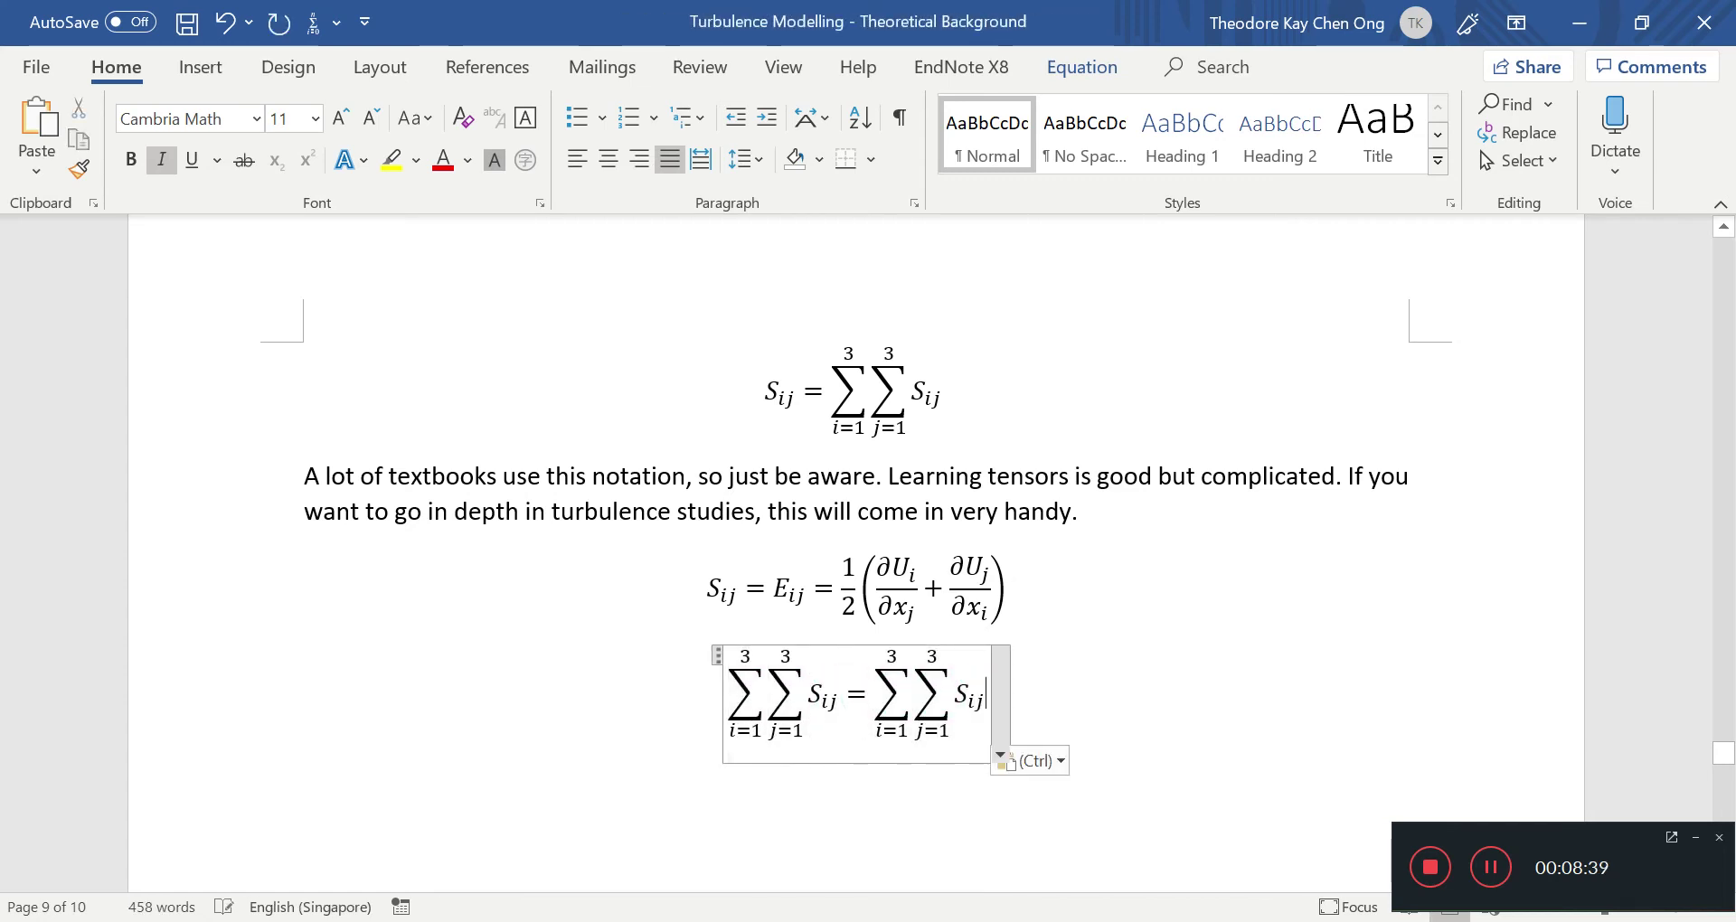
Replace Sij on the new equation's right-hand side with the ½(∂Ui/∂xj + ∂Uj/∂xi) expression and save the document.
left_click_drag(836, 590, 941, 643)
key("ctrl+c")
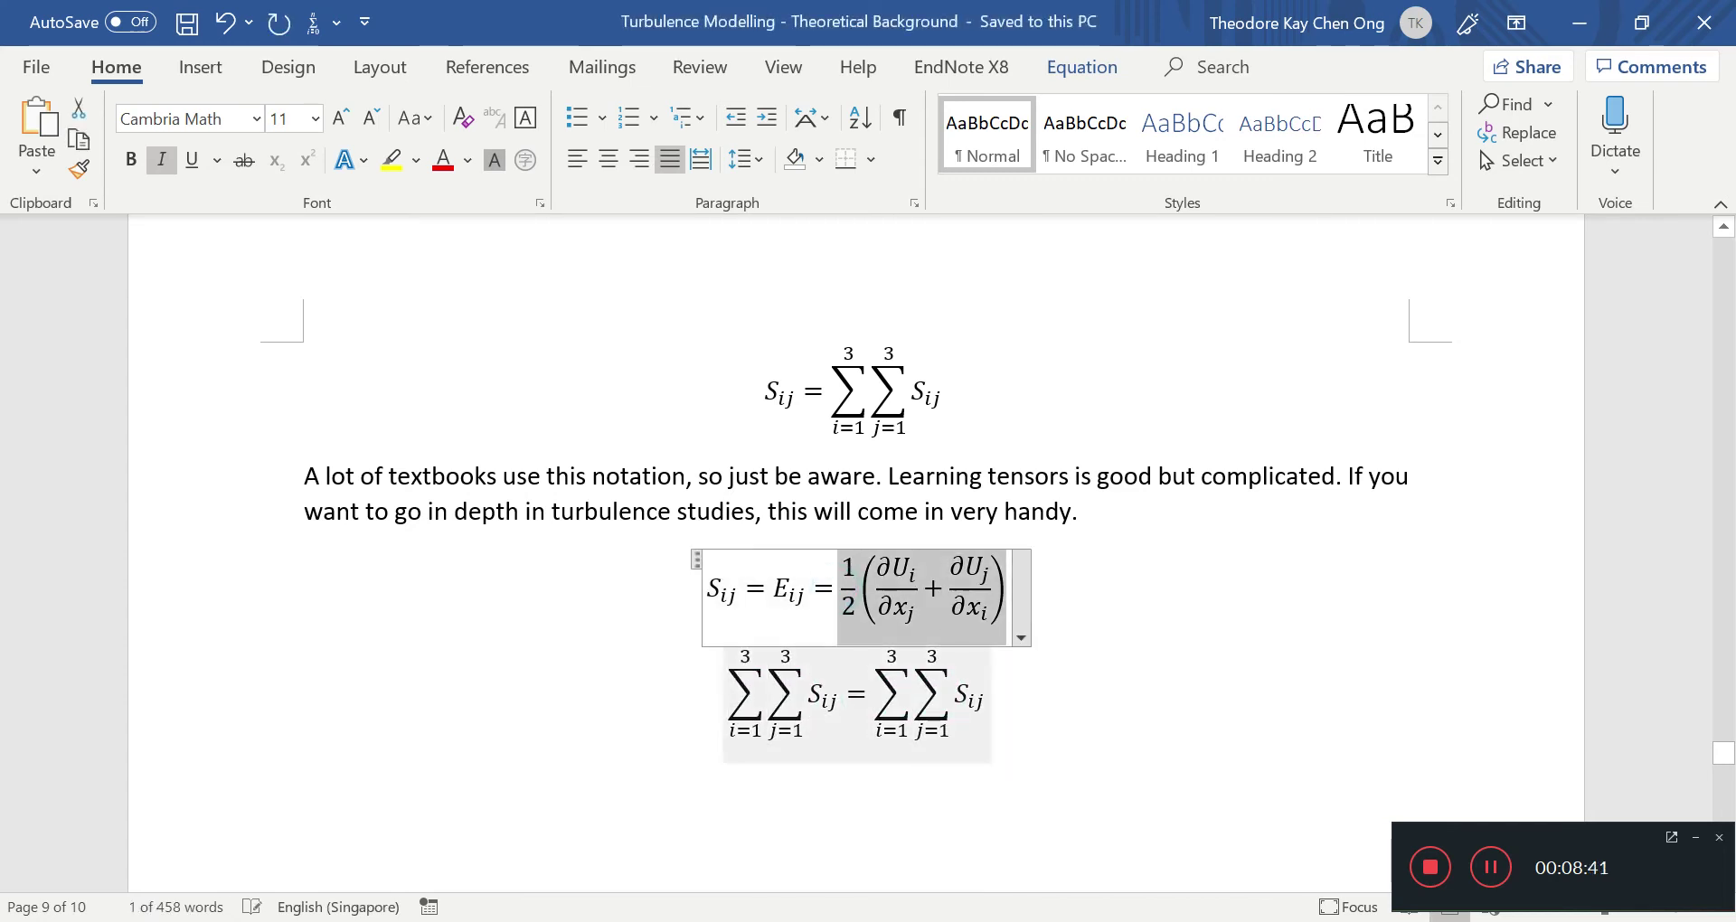
key("ctrl+c")
key("Down")
key("ctrl+v")
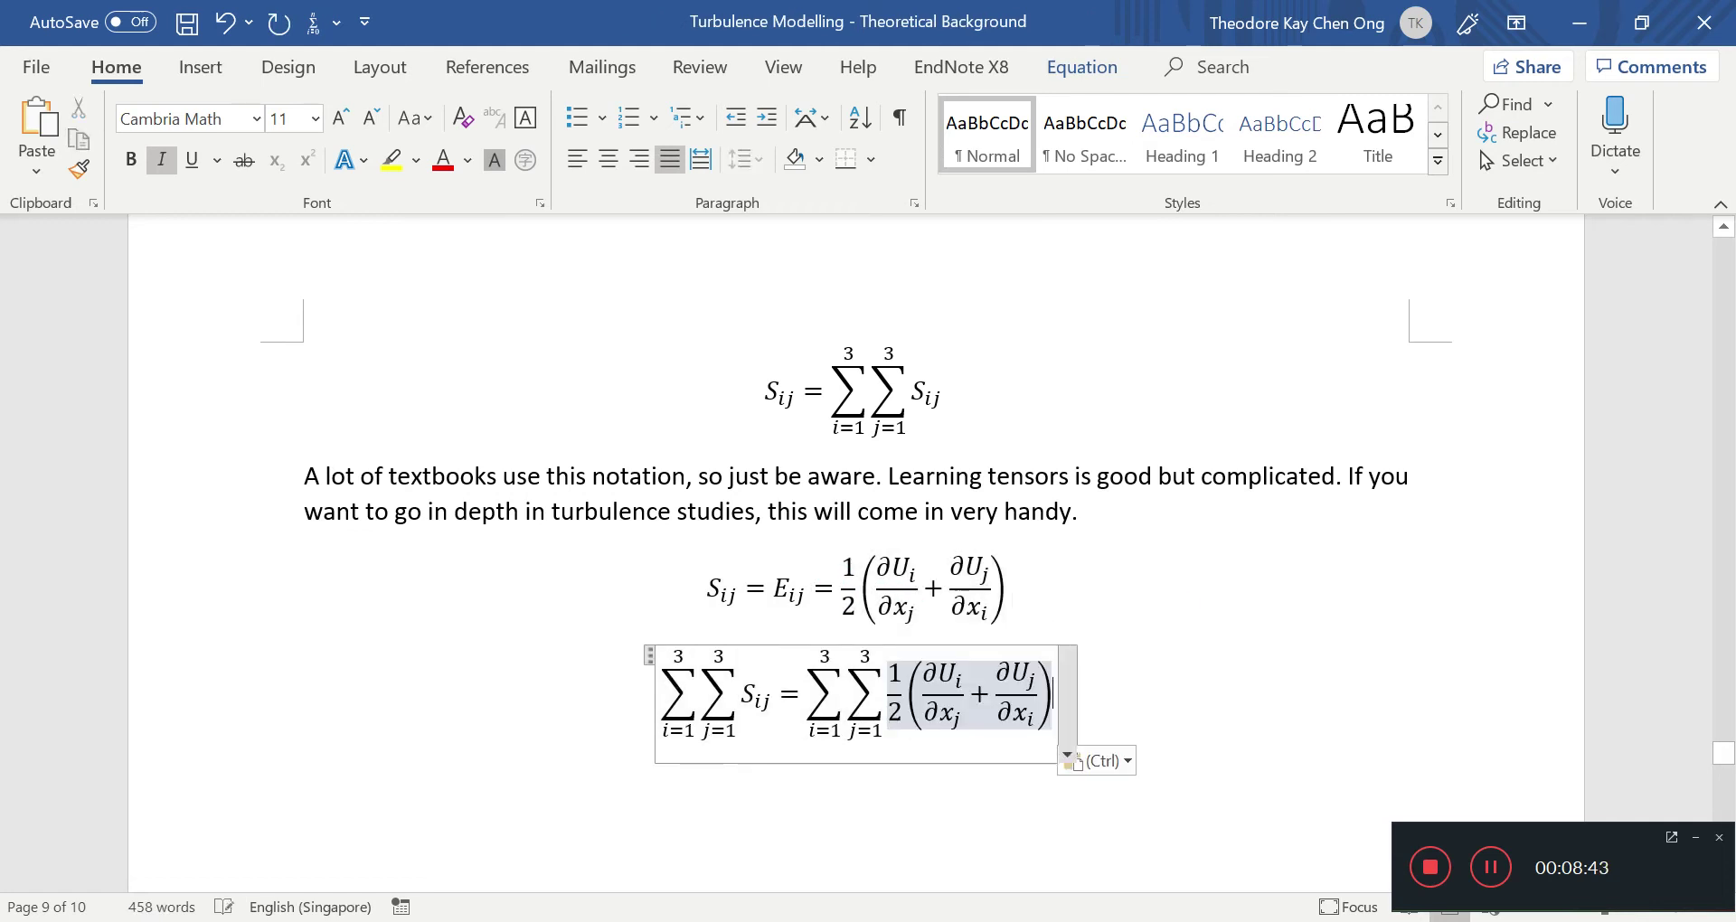
key("ctrl+s")
left_click(1225, 621)
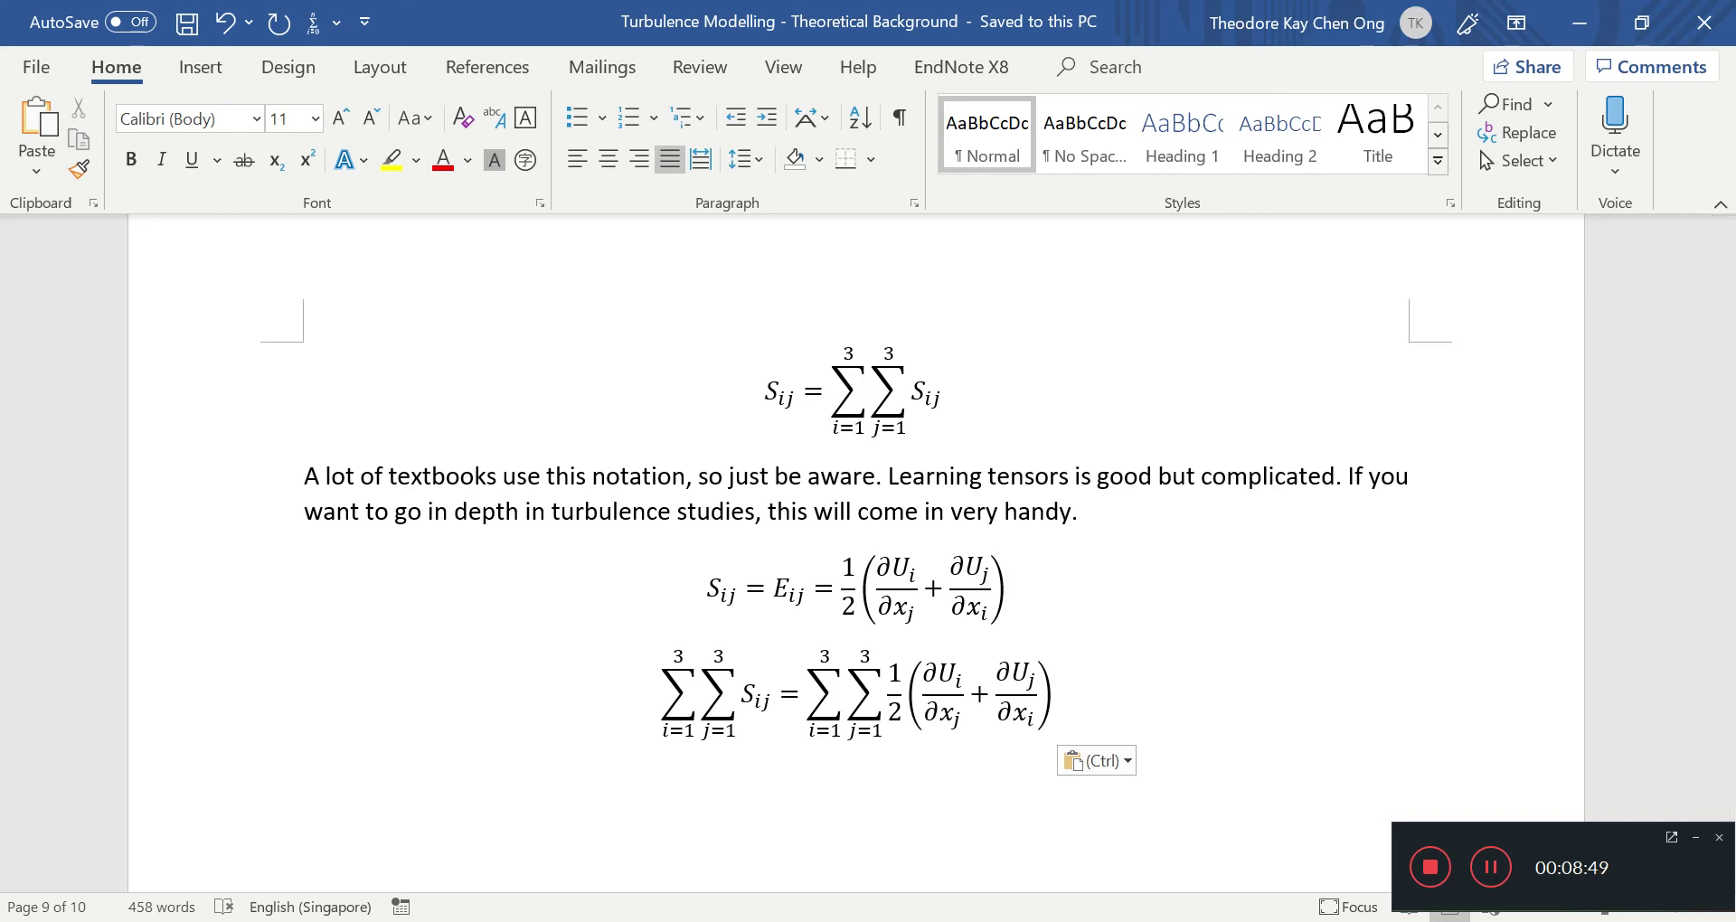
Copy the summed ½(∂Ui/∂xj + ∂Uj/∂xi) side into a new equation below, save, and append an equals sign.
scroll(808, 396, "down", 3)
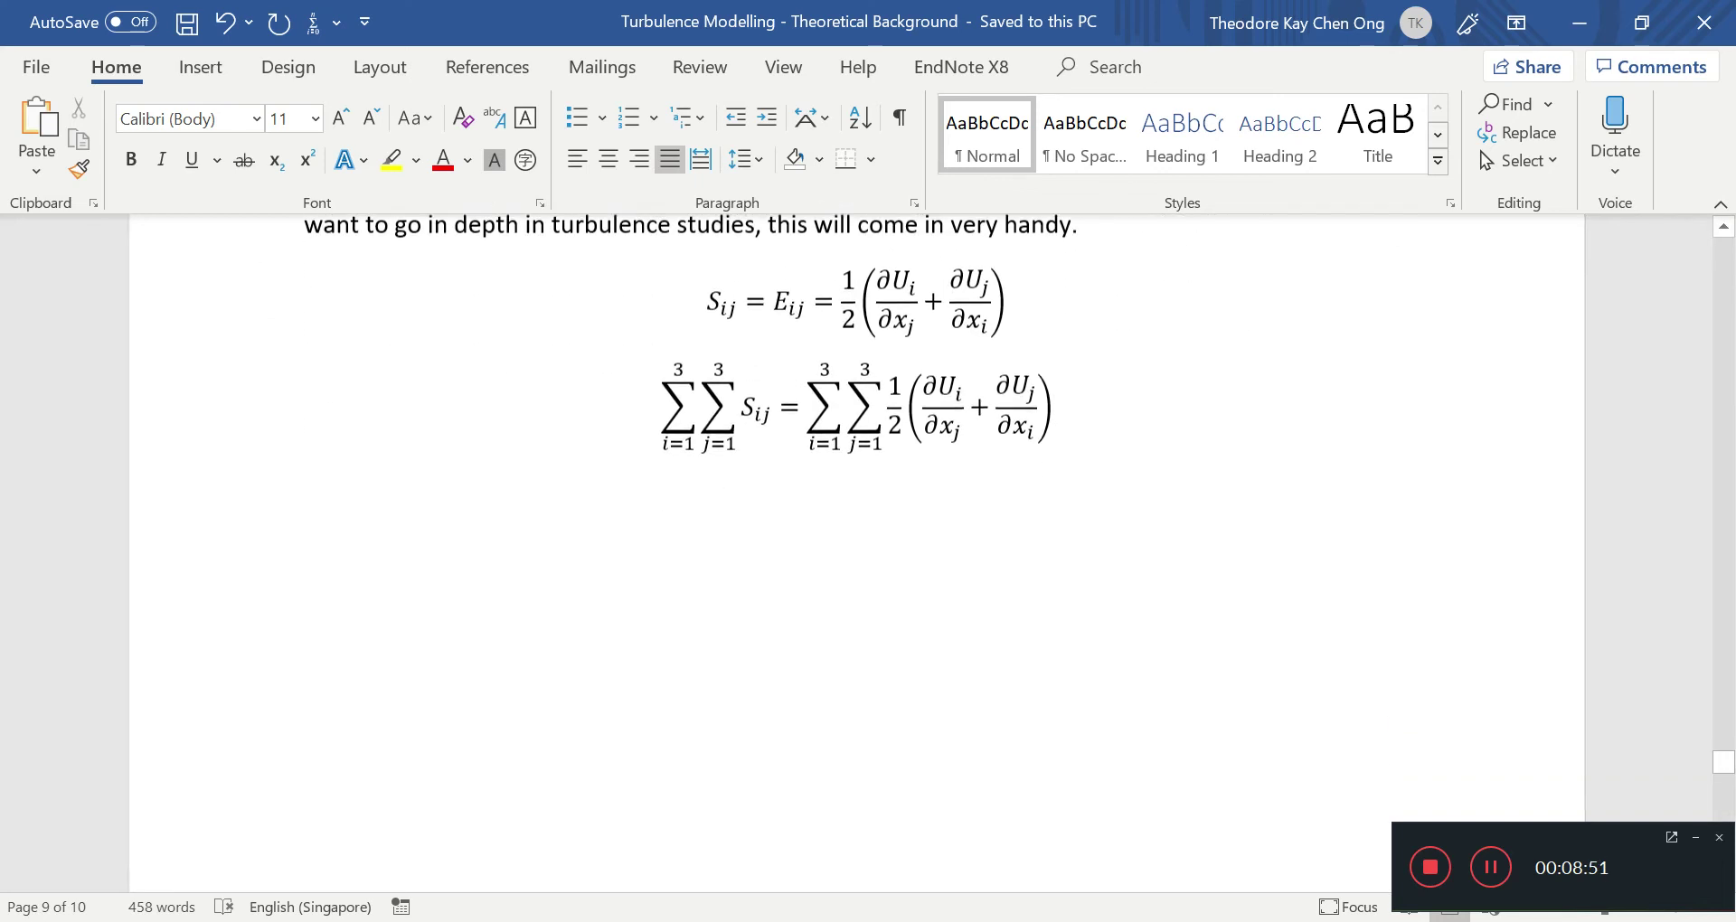
left_click_drag(808, 395, 1049, 407)
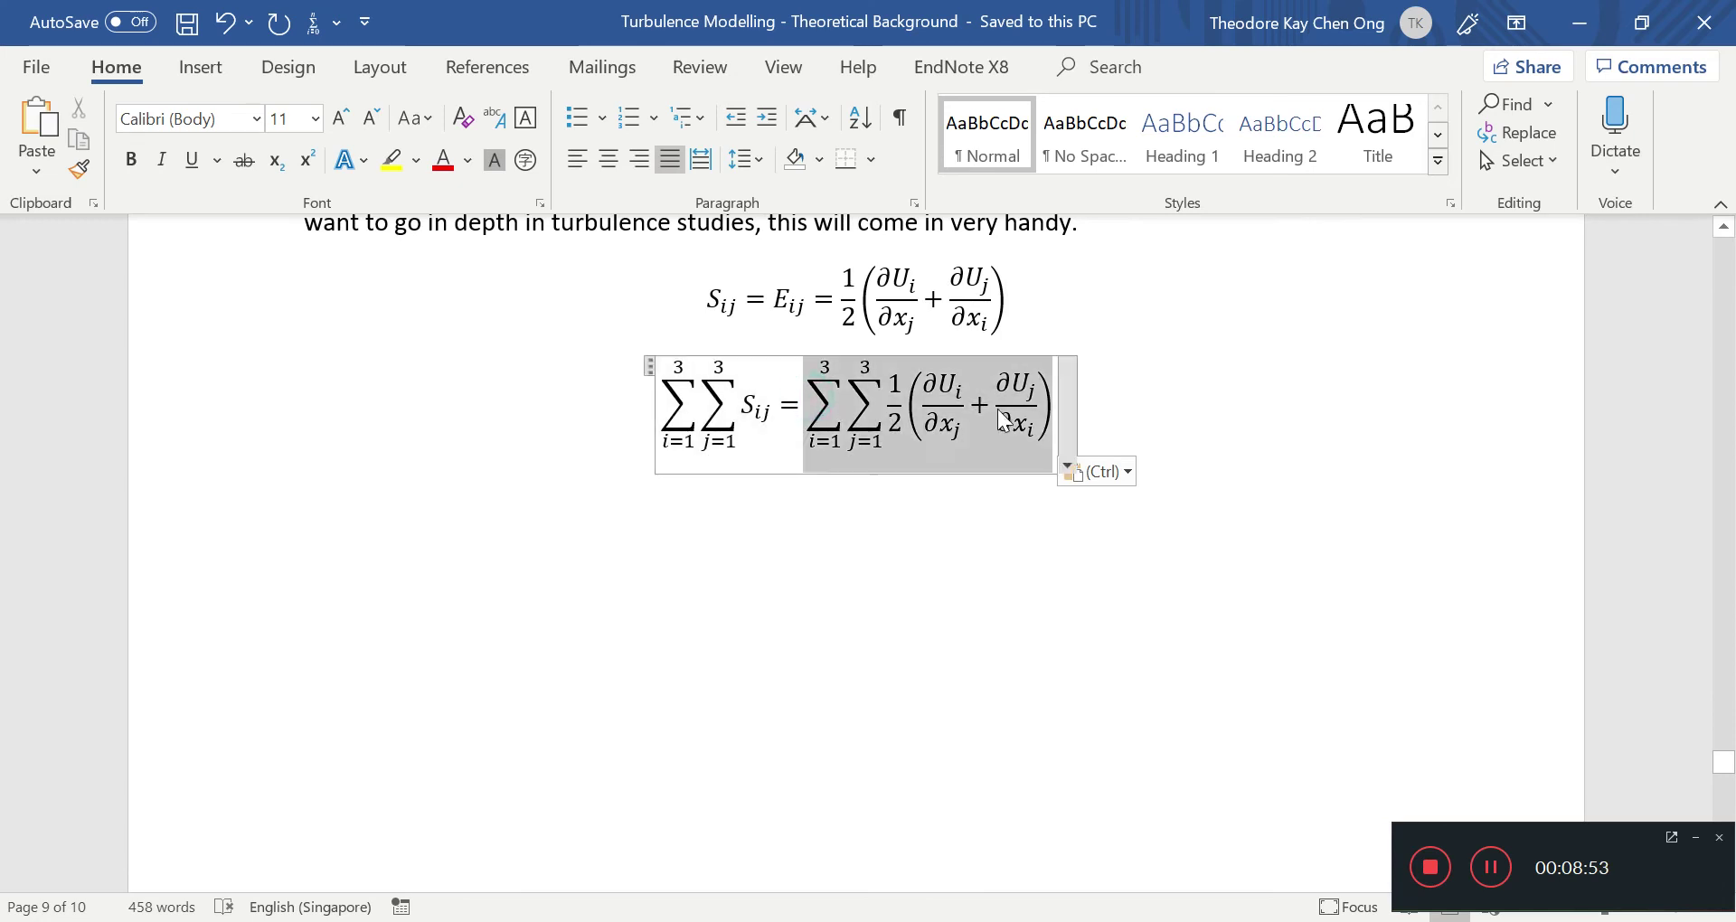
key("ctrl+c")
left_click(570, 524)
key("ctrl+v")
key("ctrl+s")
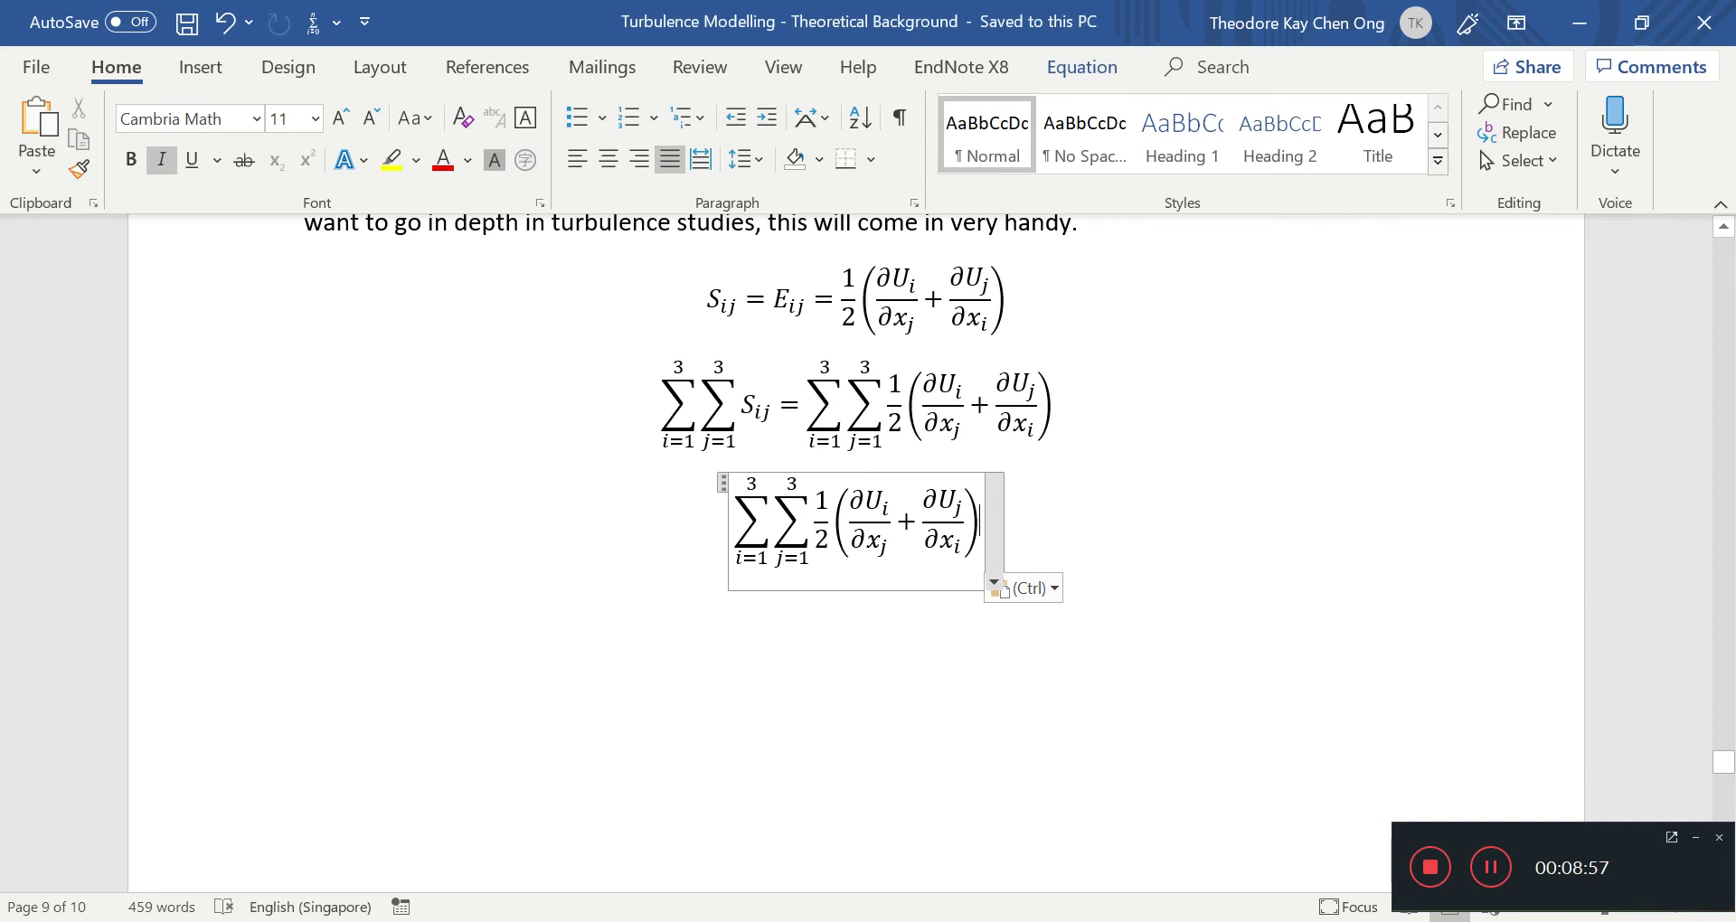
type("=")
Compare the averaged production term P with the EijEij production term in the turbulent kinetic energy equation.
scroll(813, 587, "up", 15)
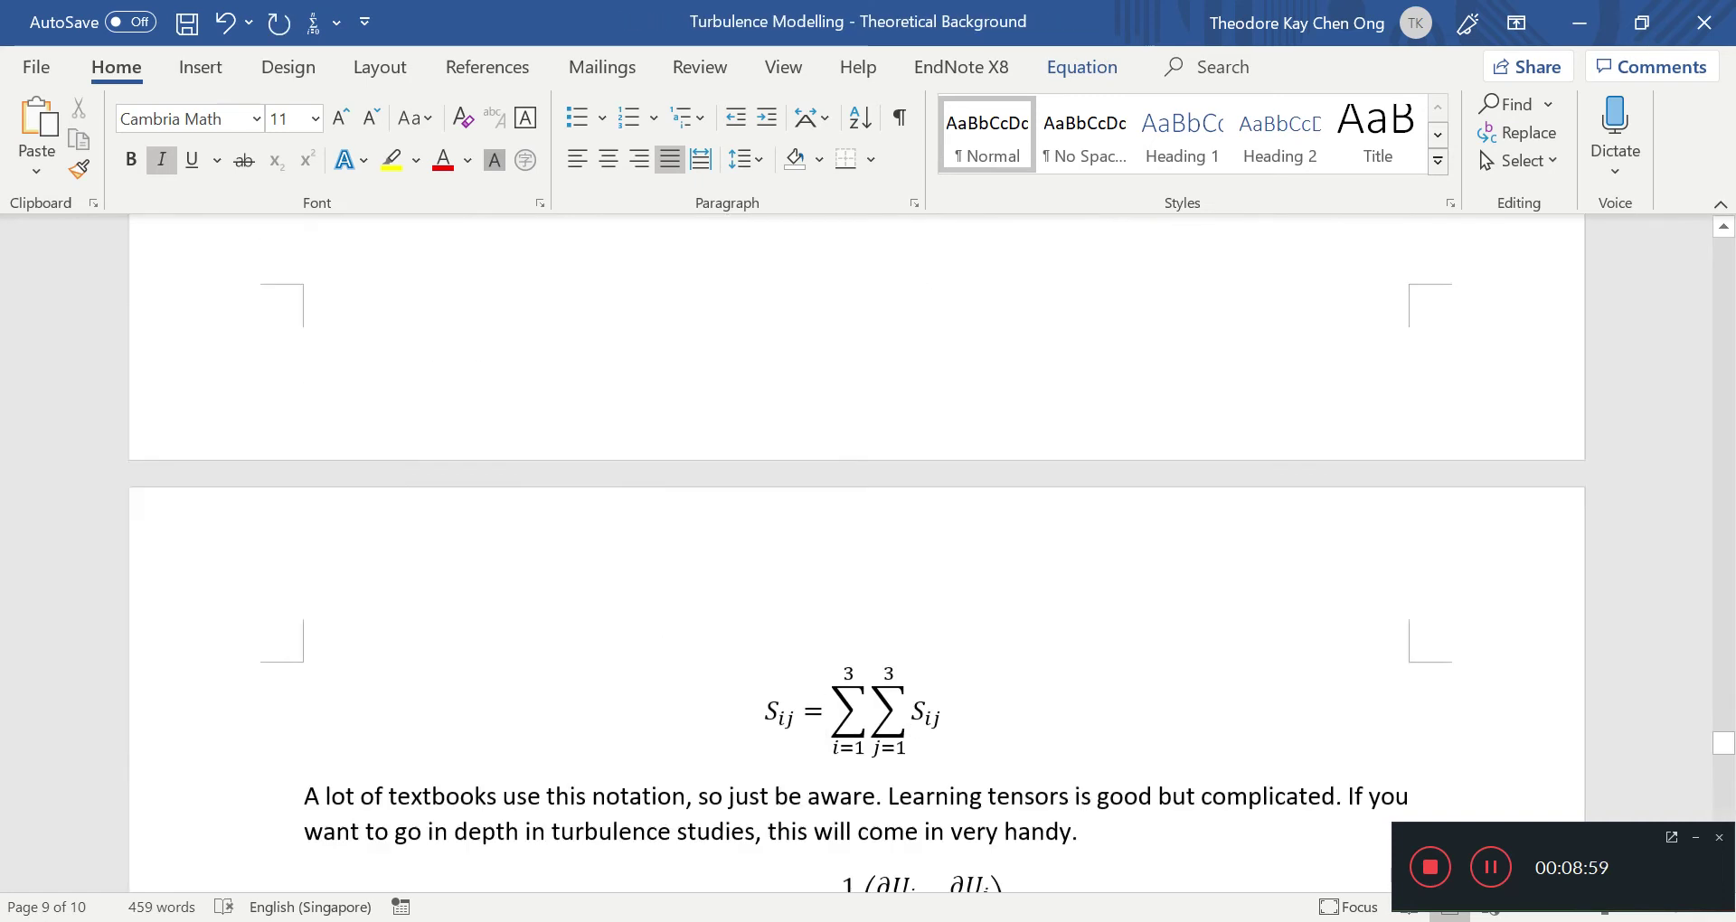
scroll(590, 721, "down", 3)
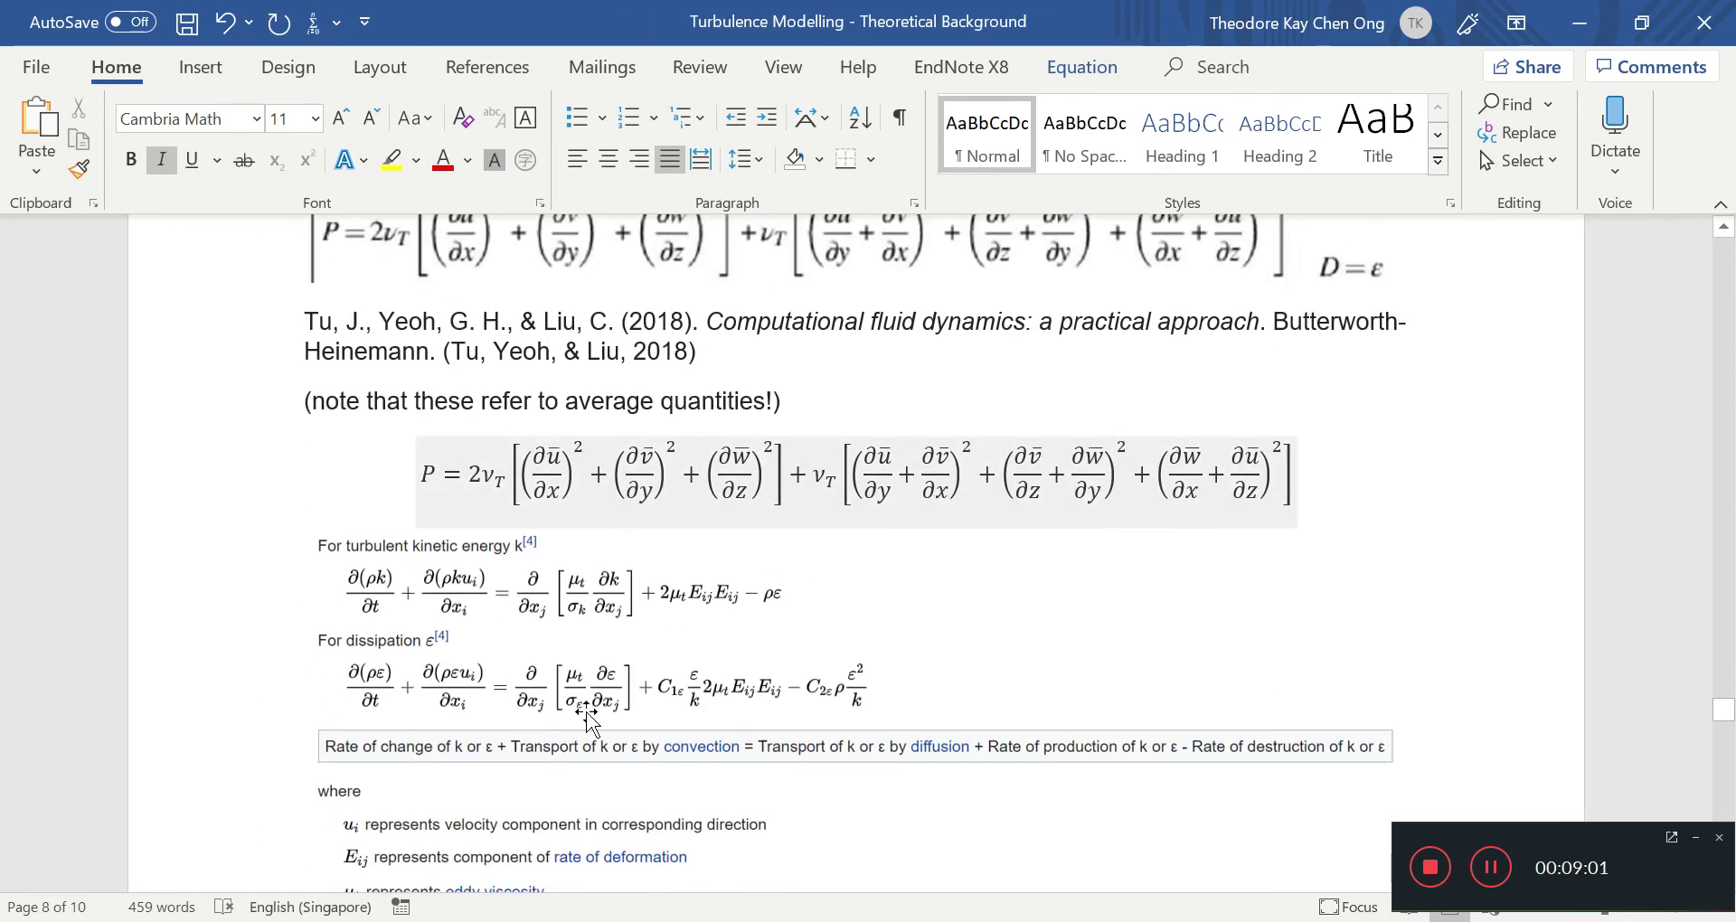
left_click(705, 595)
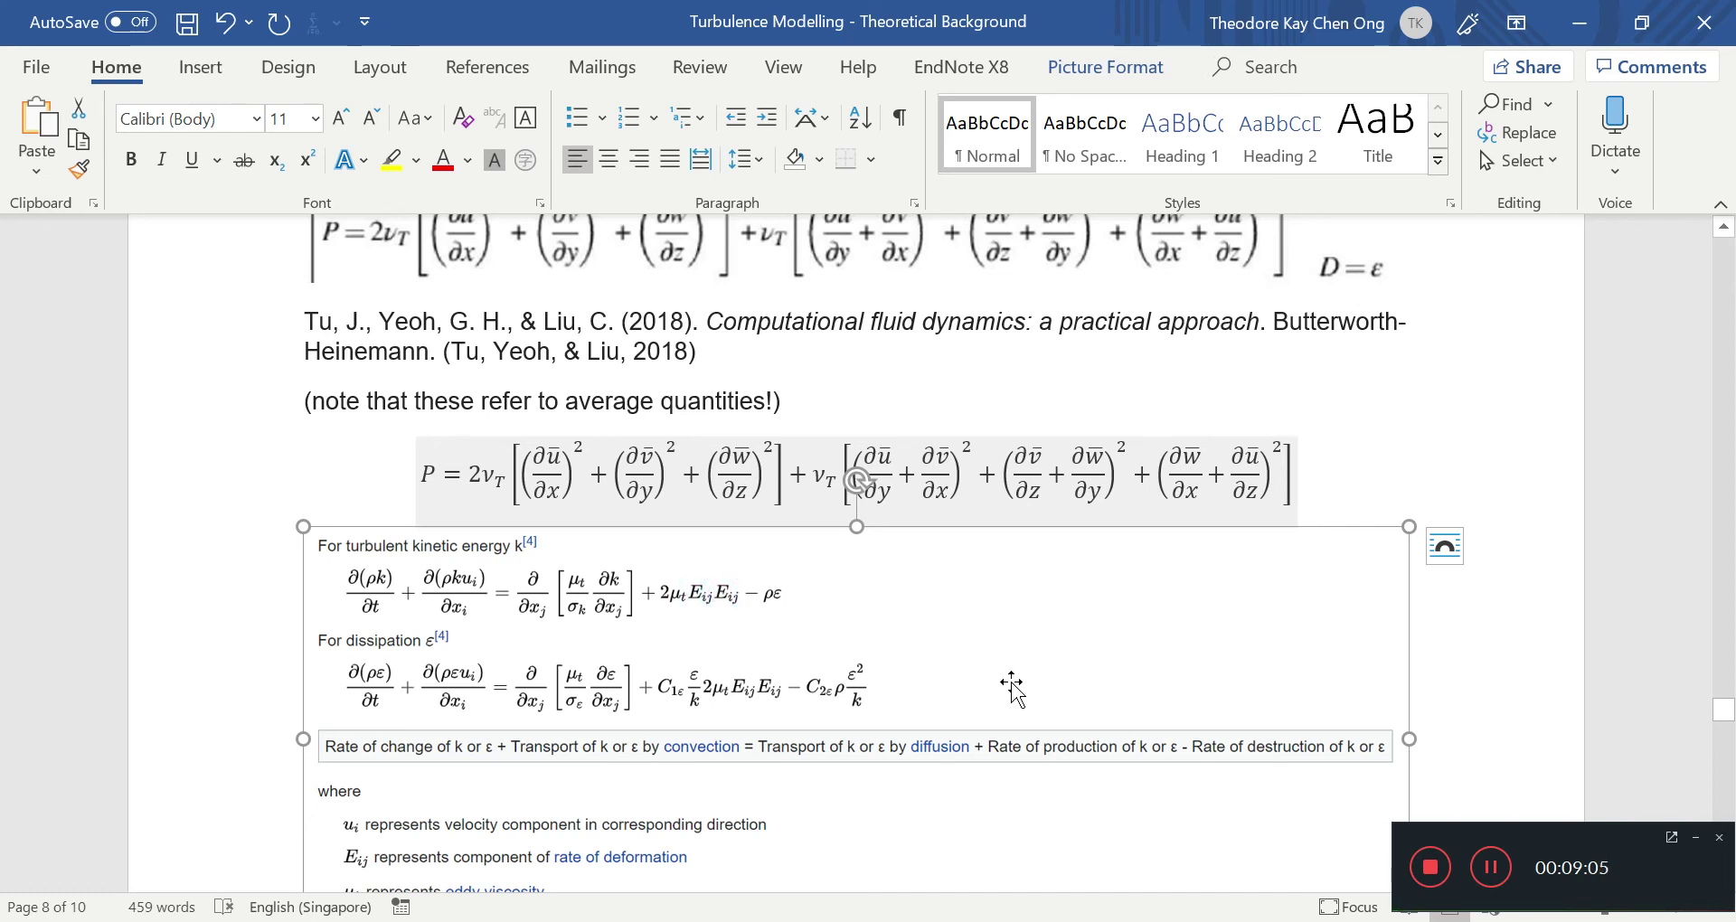
left_click(1010, 421)
left_click(493, 484)
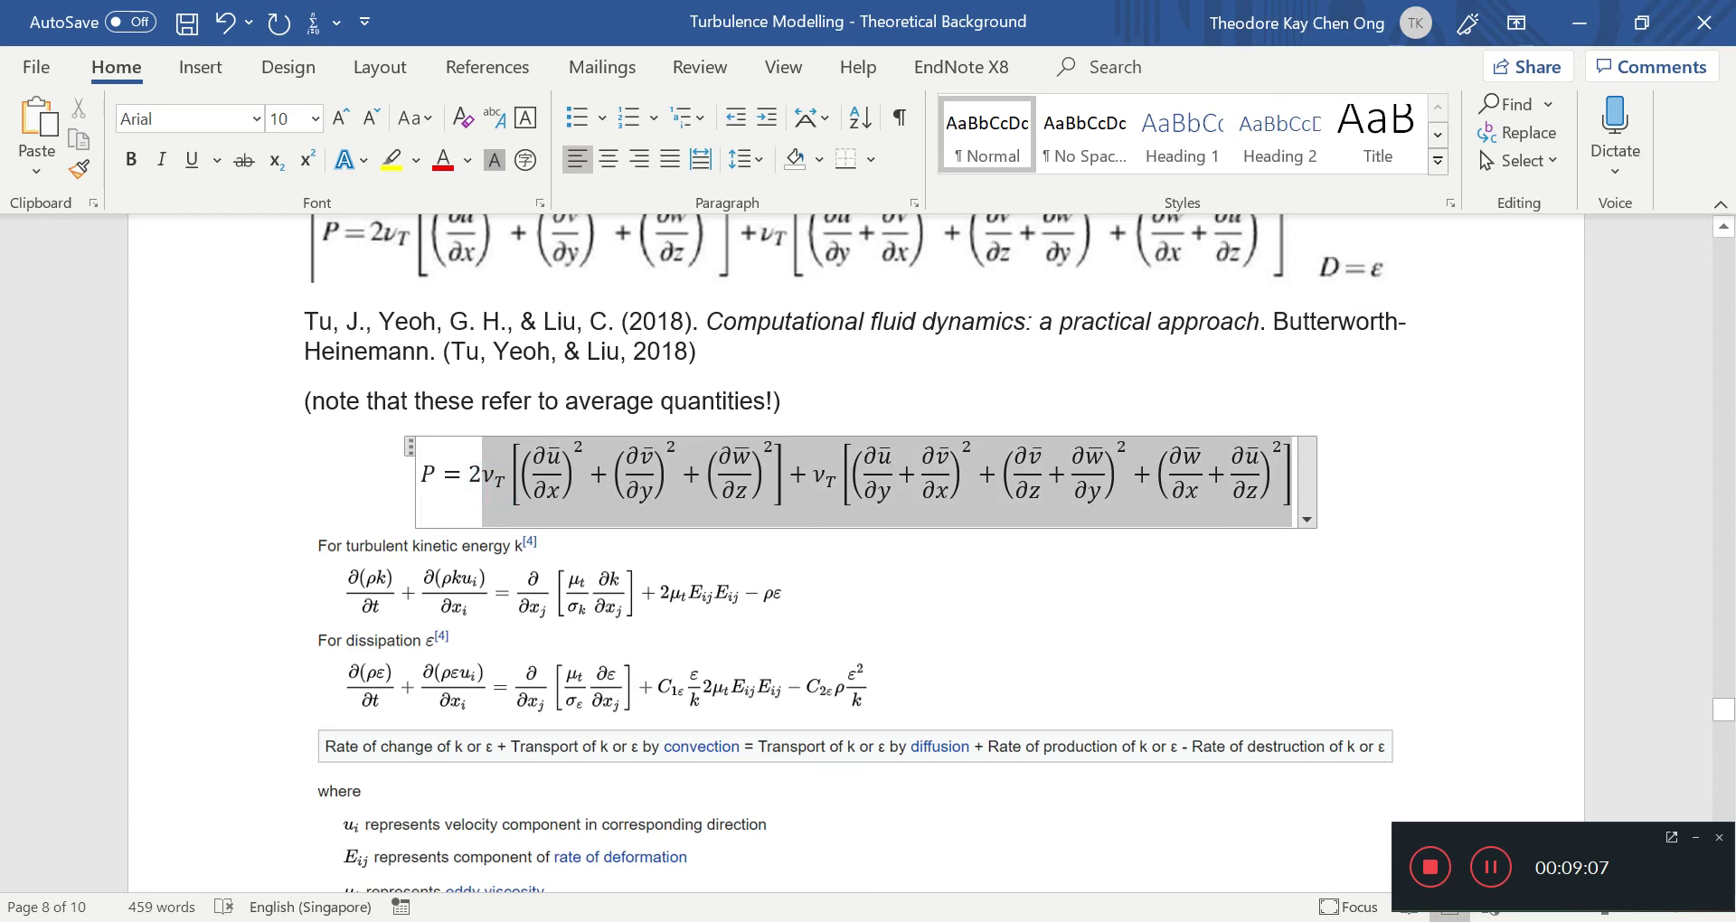
left_click(1053, 805)
scroll(1108, 697, "down", 7)
scroll(855, 531, "down", 5)
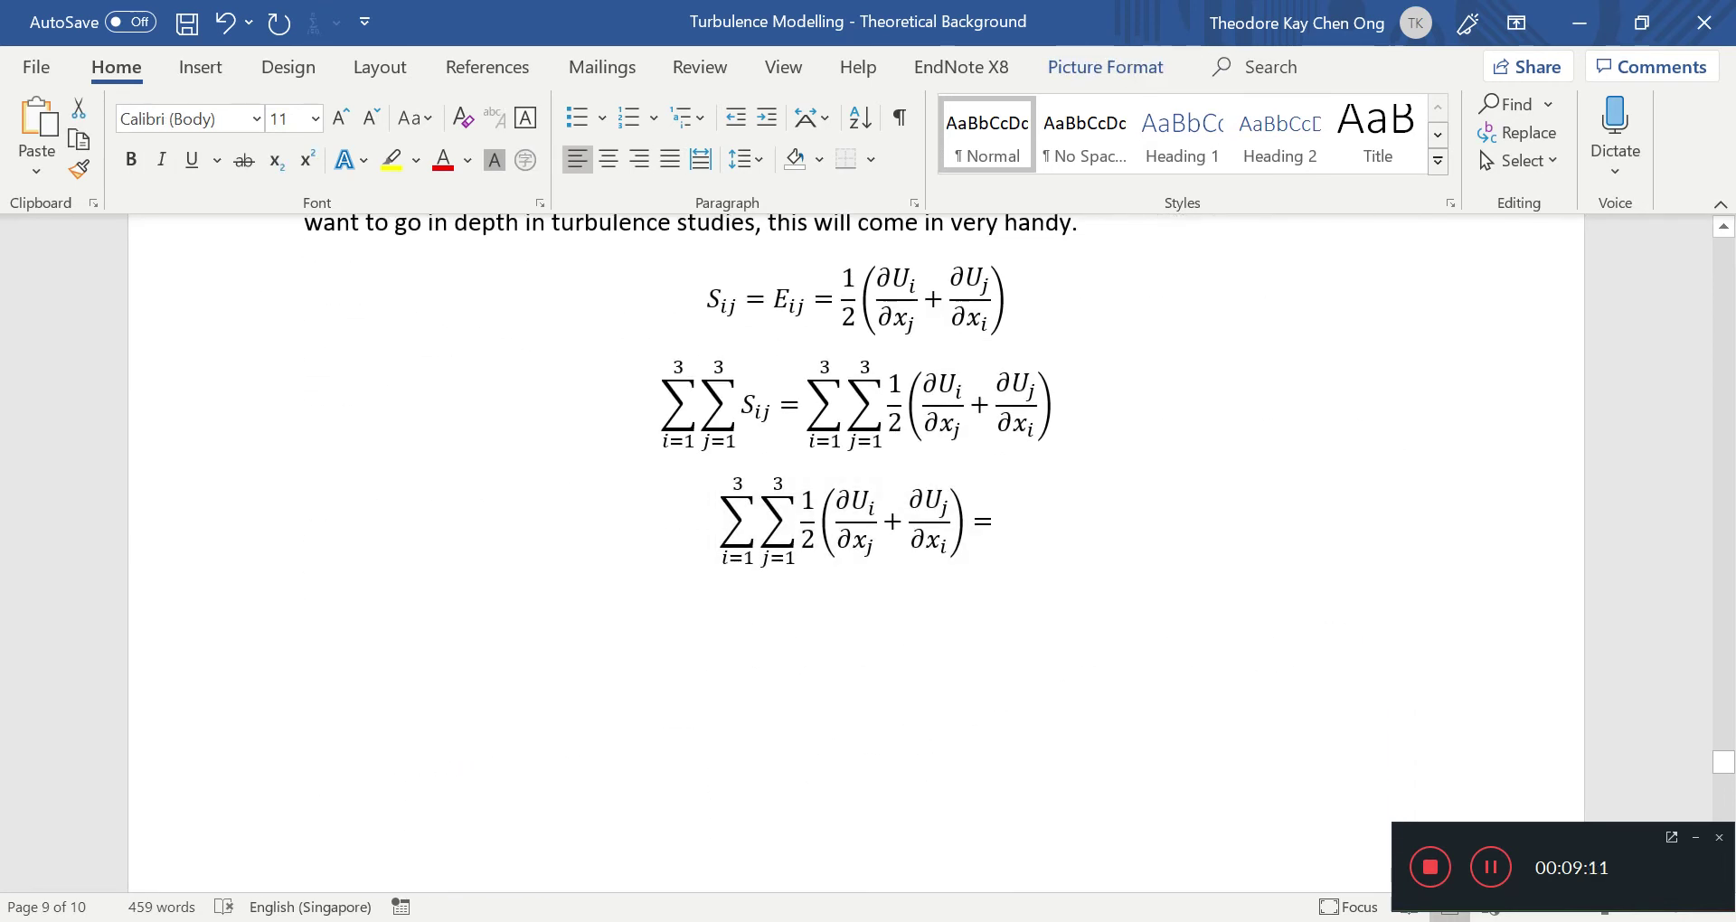
Add the factor 1/2 after the equals sign of the last summation equation and save the document.
left_click_drag(768, 529, 892, 535)
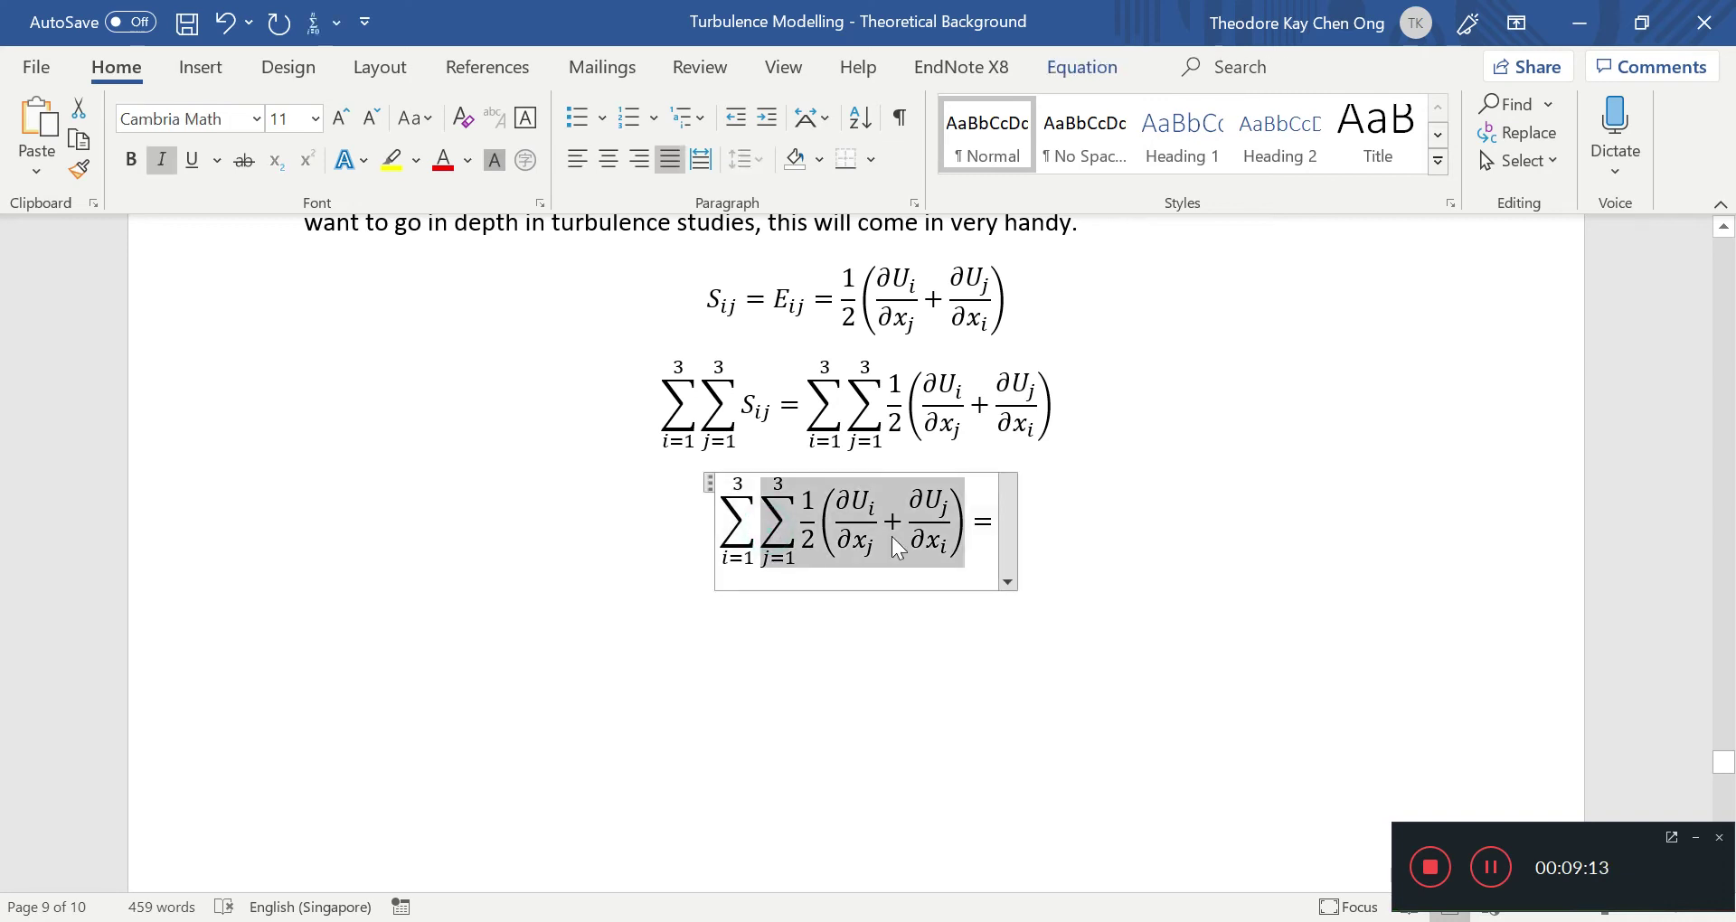
left_click(922, 597)
left_click(997, 522)
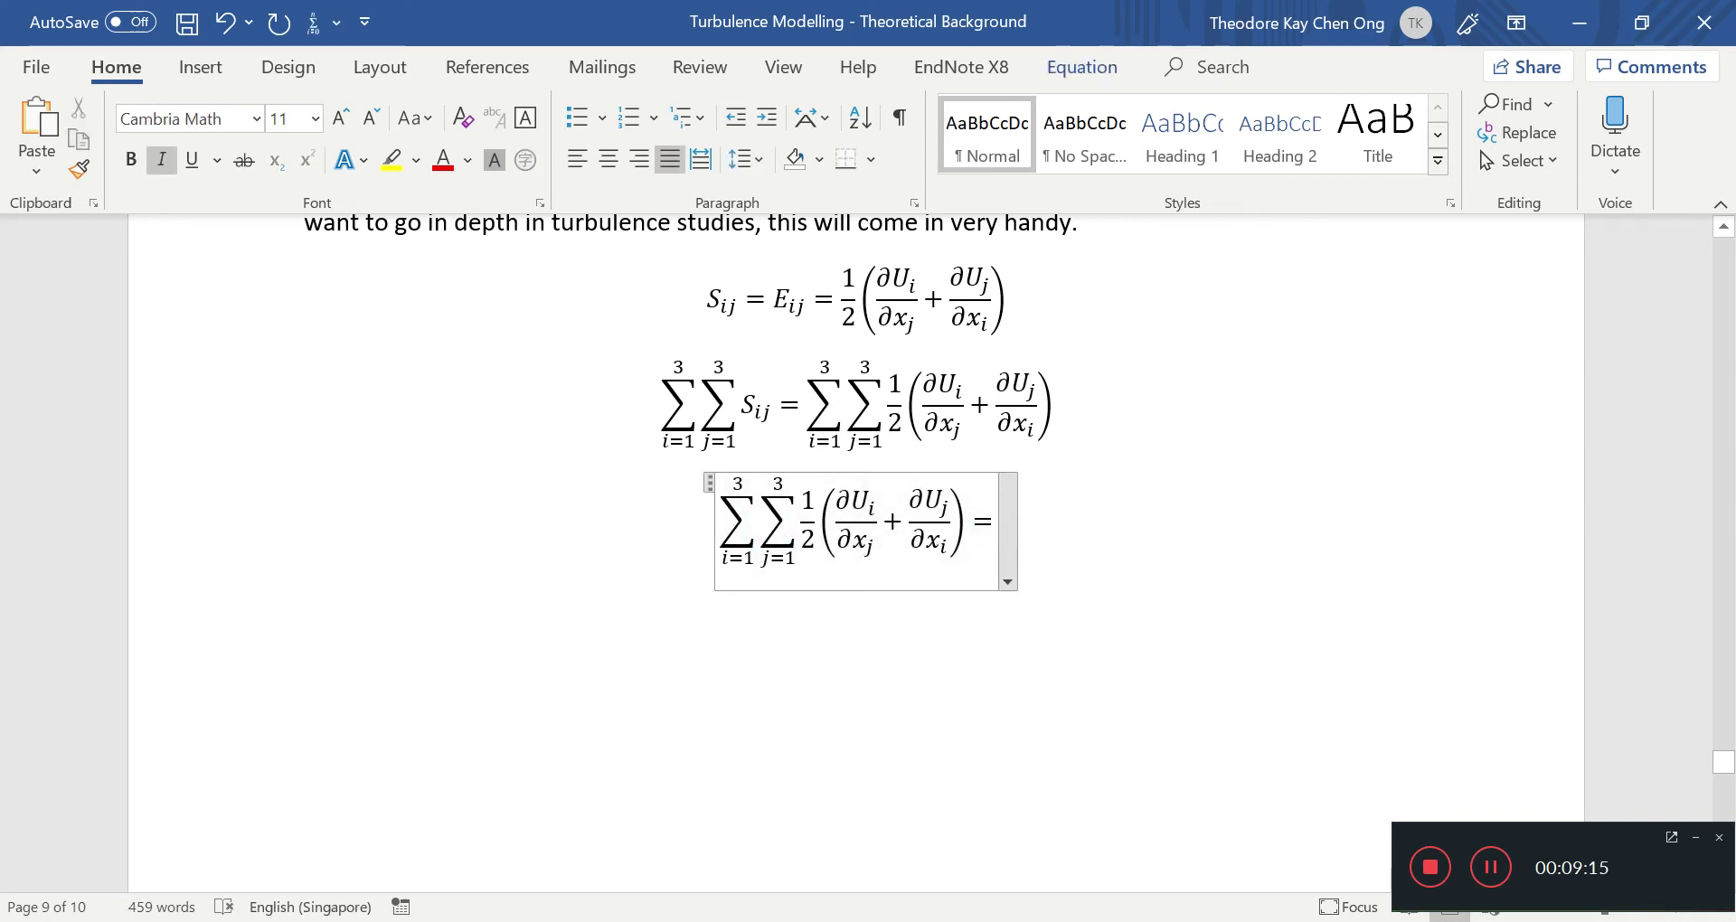
type("1/2")
key("ctrl+s")
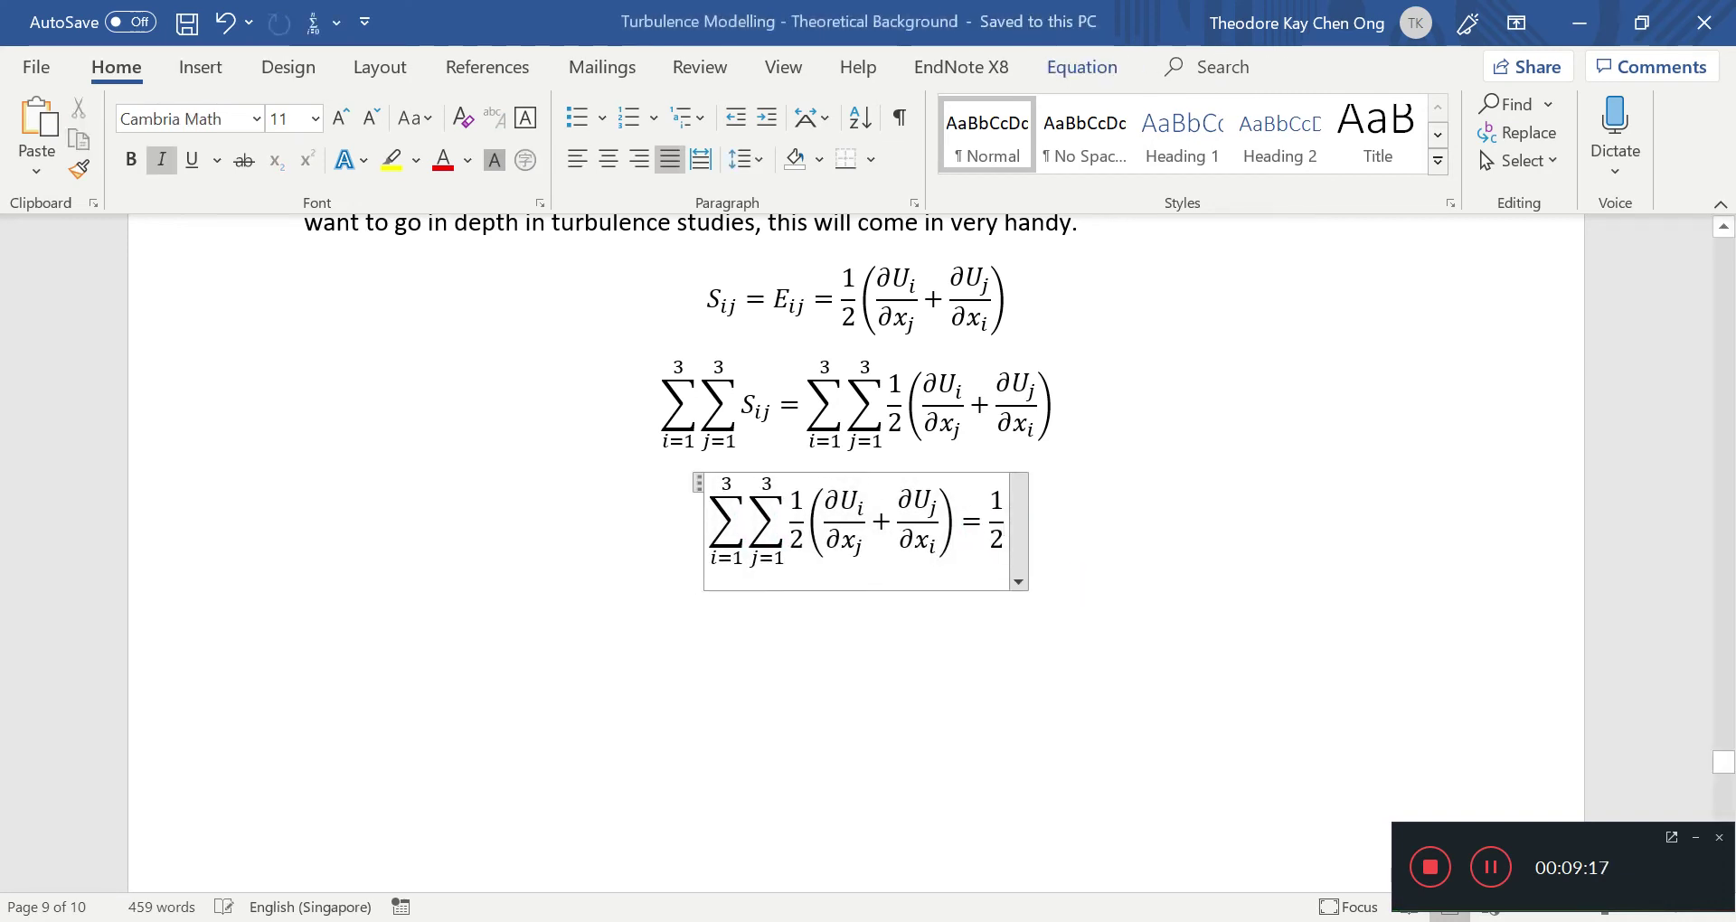
Highlight the outer i summation and the whole left-hand side of the last equation.
left_click_drag(736, 488, 731, 546)
left_click(730, 548)
left_click_drag(730, 485, 722, 541)
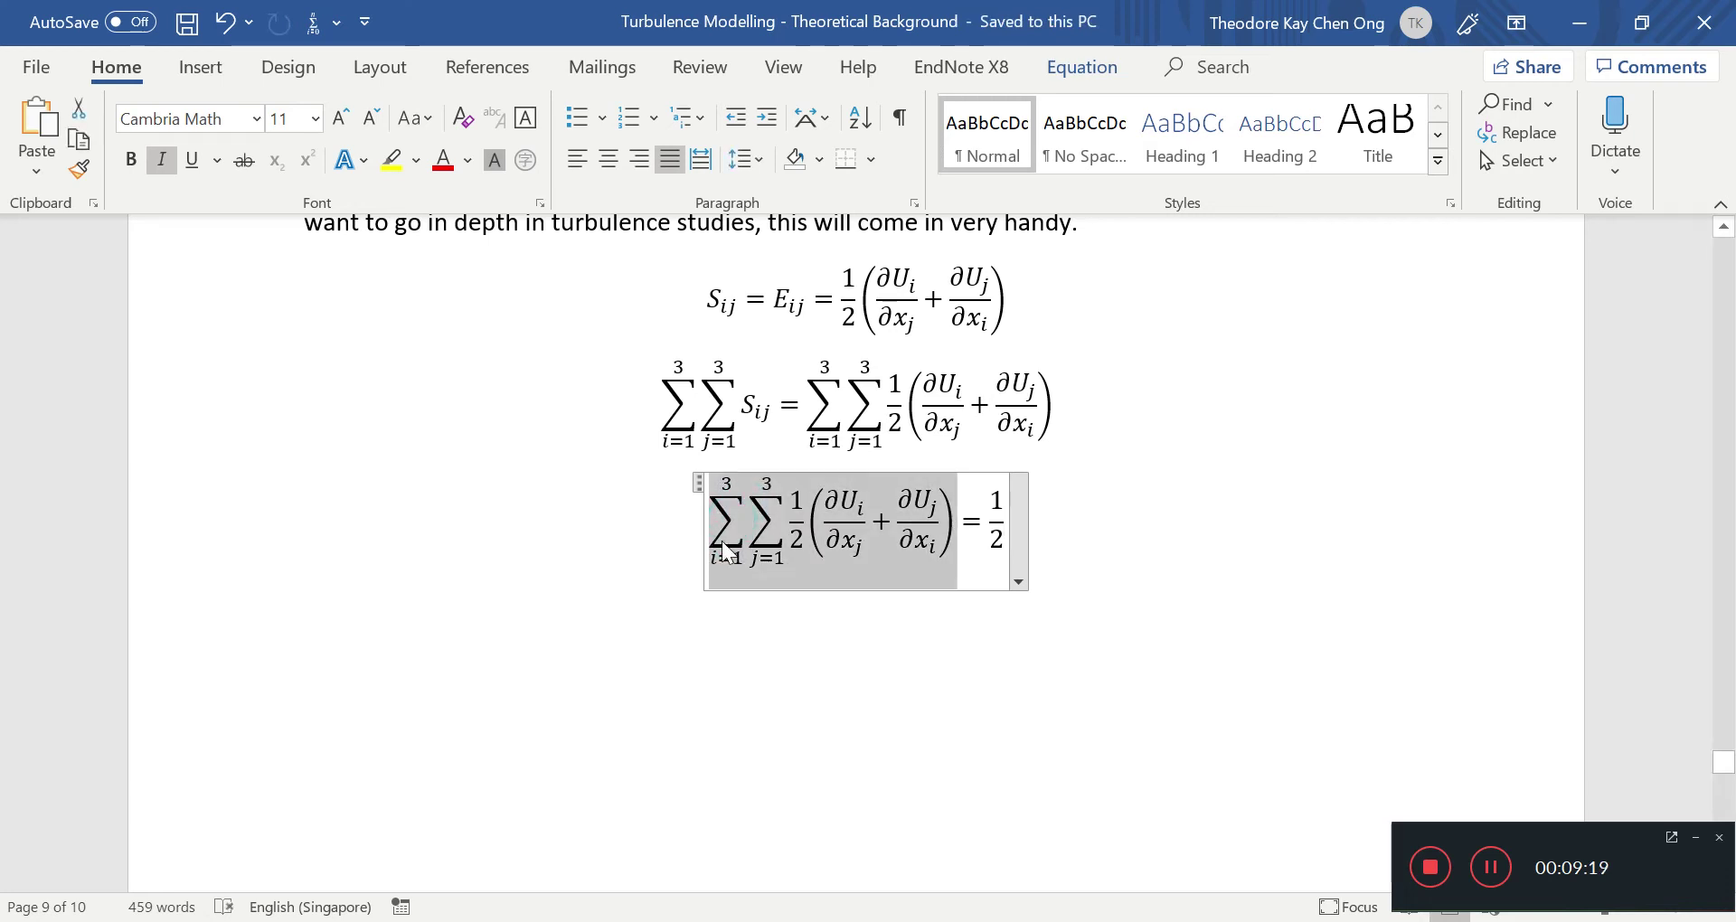
left_click(723, 546)
left_click(727, 485)
left_click_drag(727, 485, 957, 553)
Insert a summation from i=1 to 3 after the 1/2 on the last equation's right-hand side.
left_click(1003, 529)
type("\\")
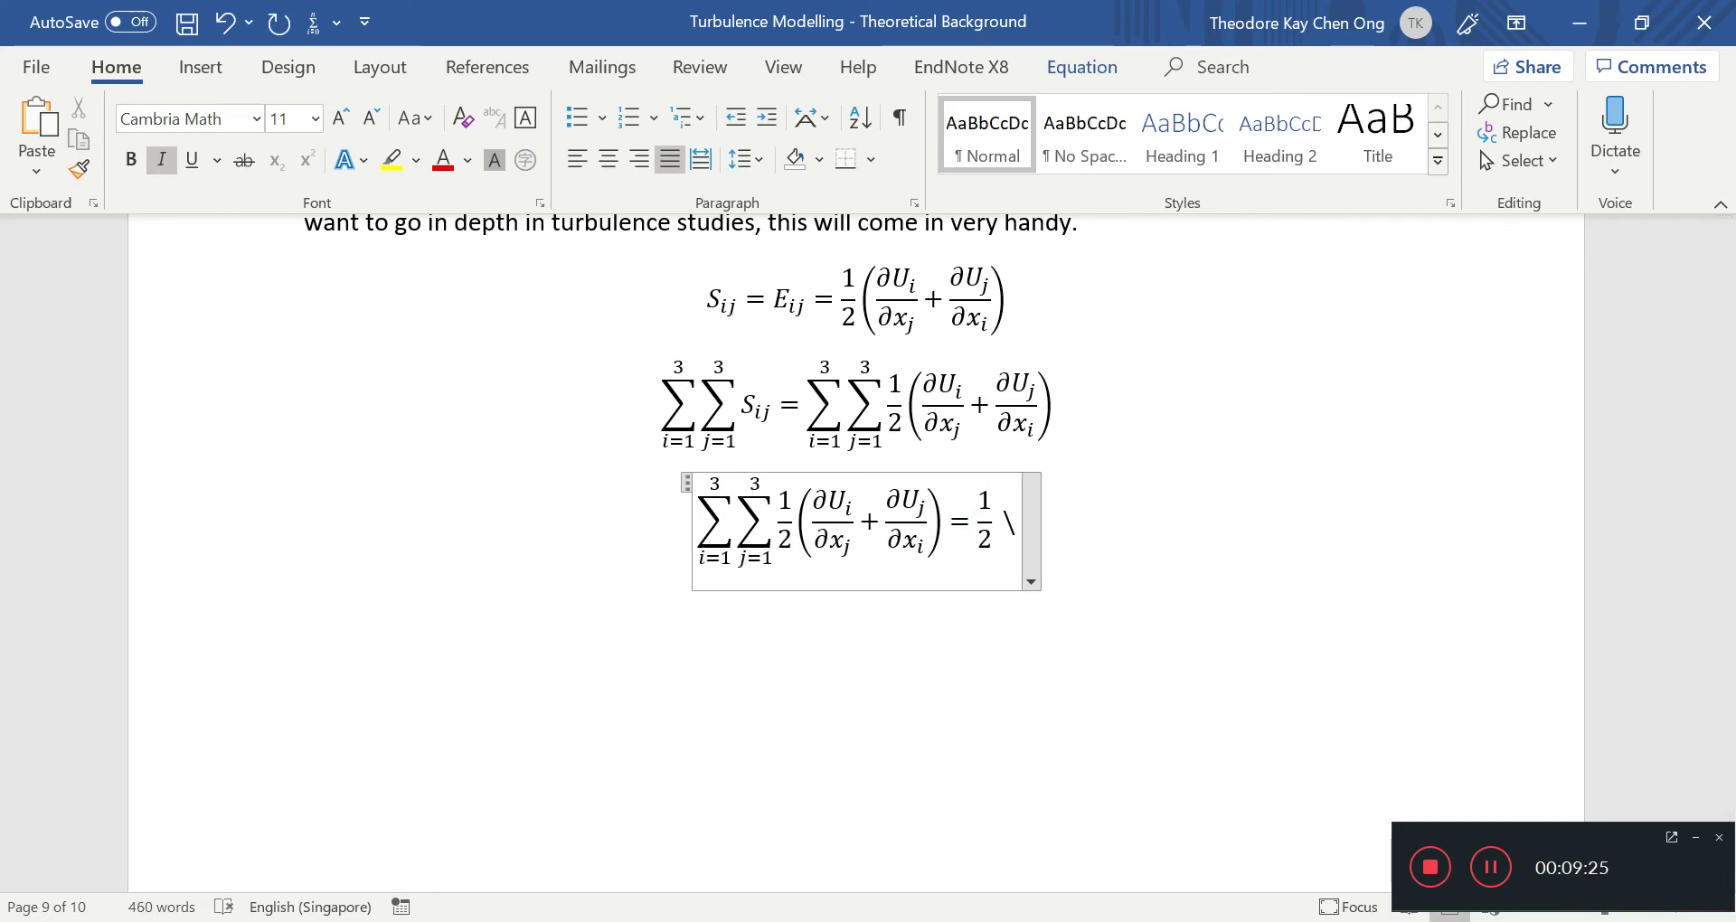
type("sum ")
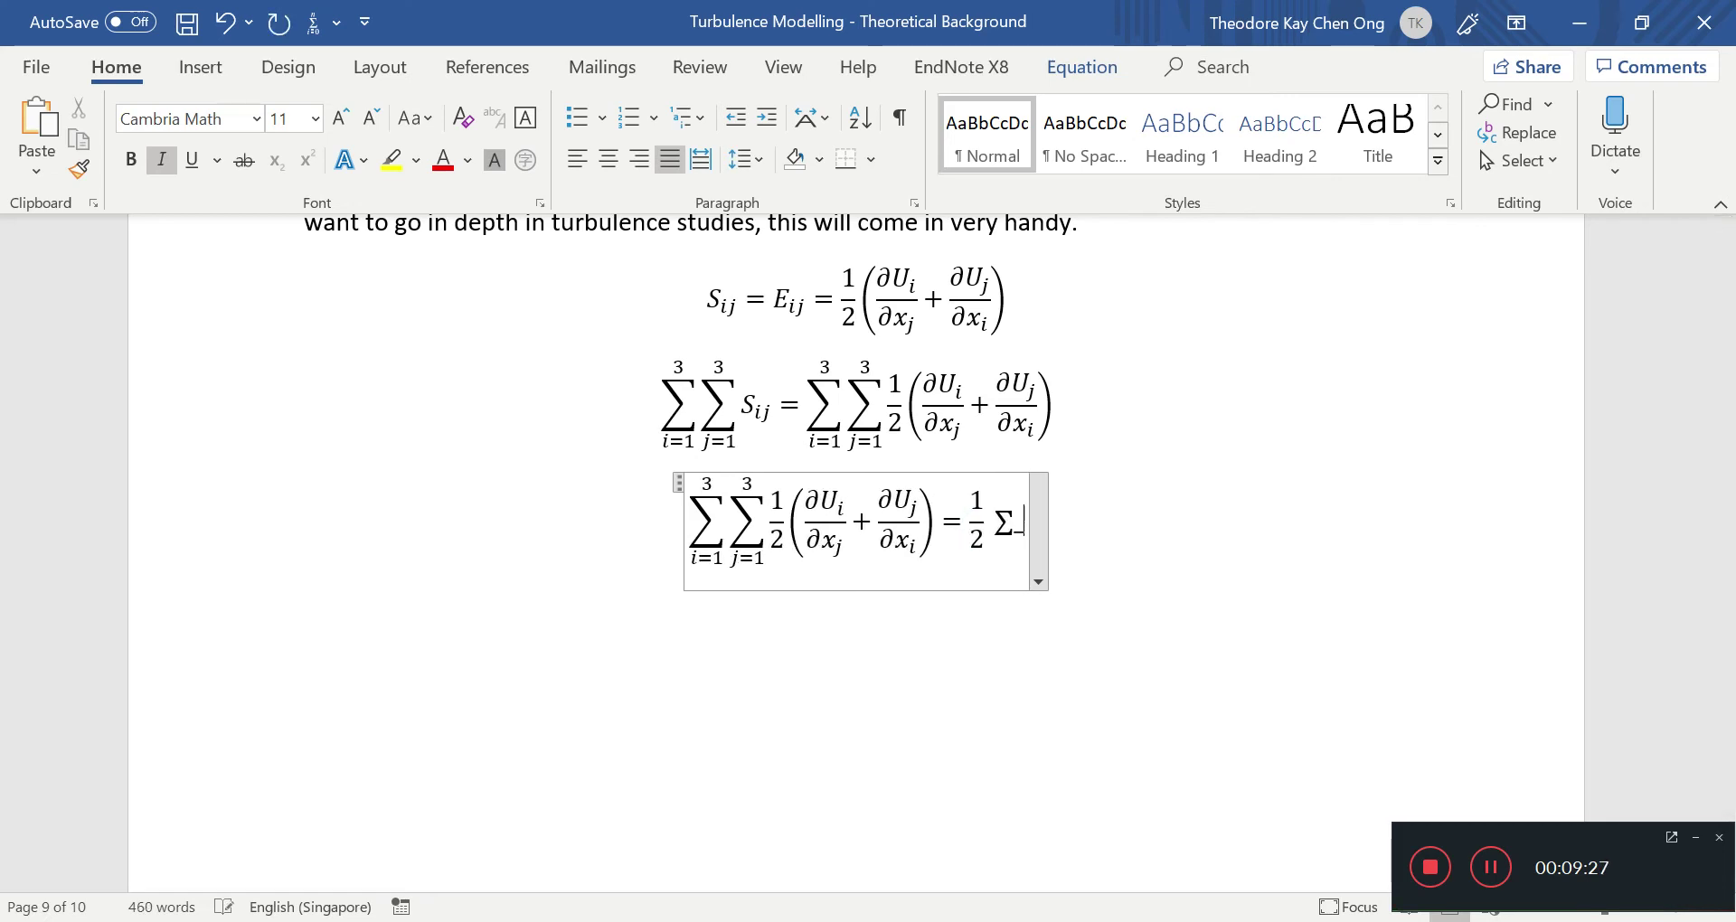
type("_(i=1)")
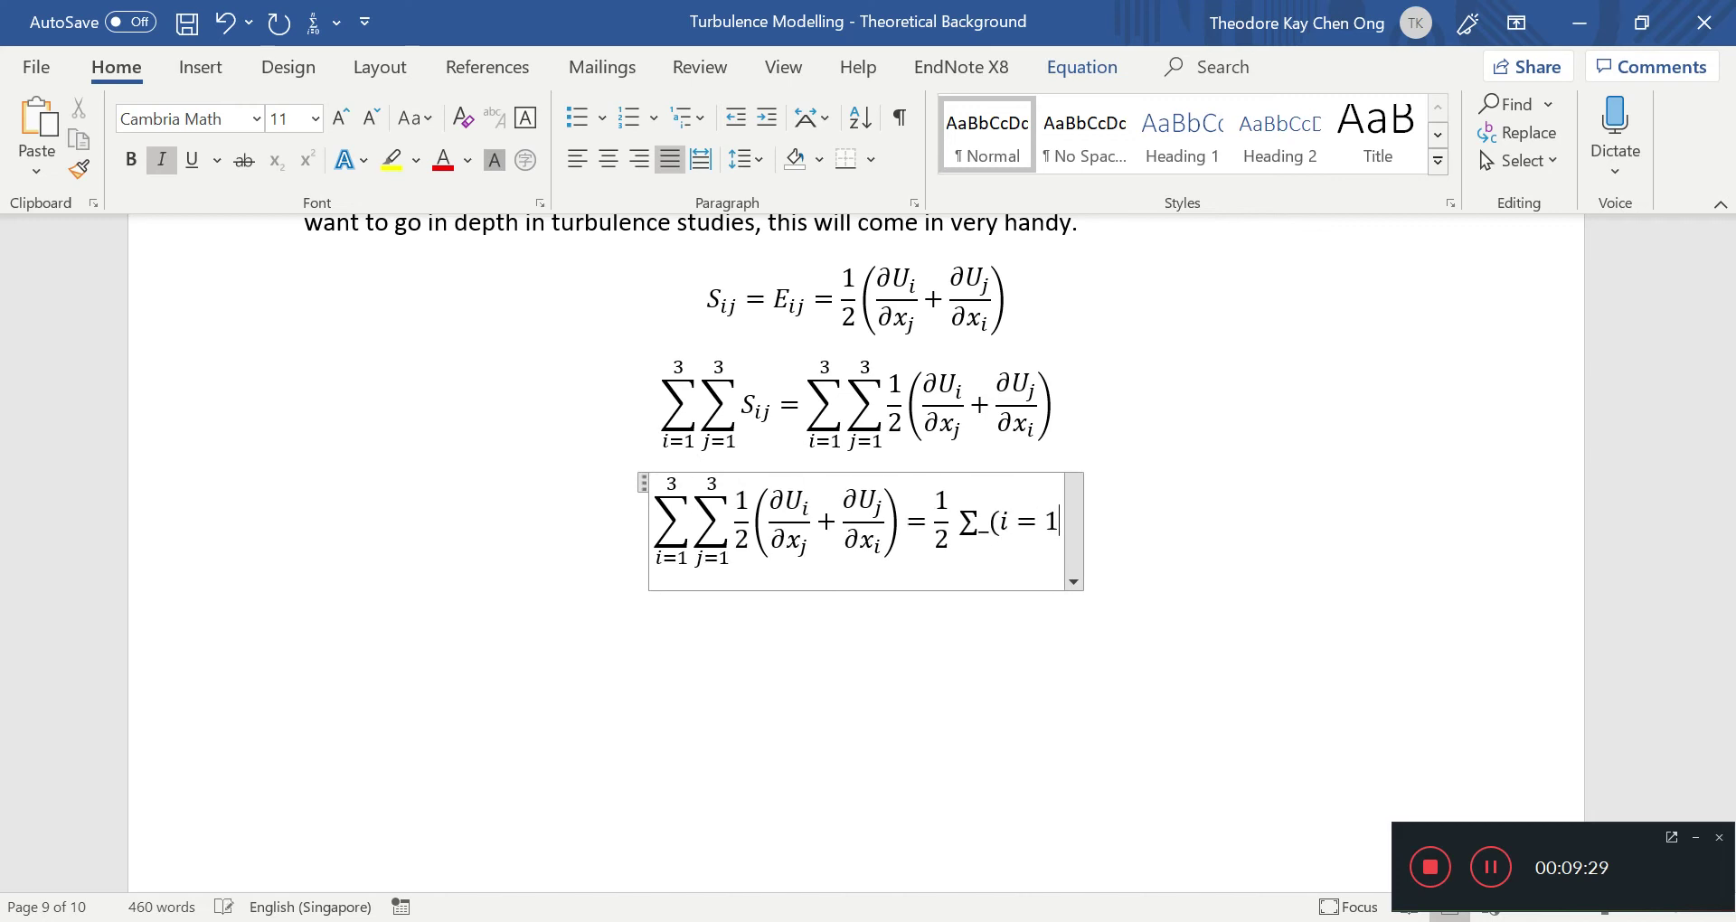
type("^")
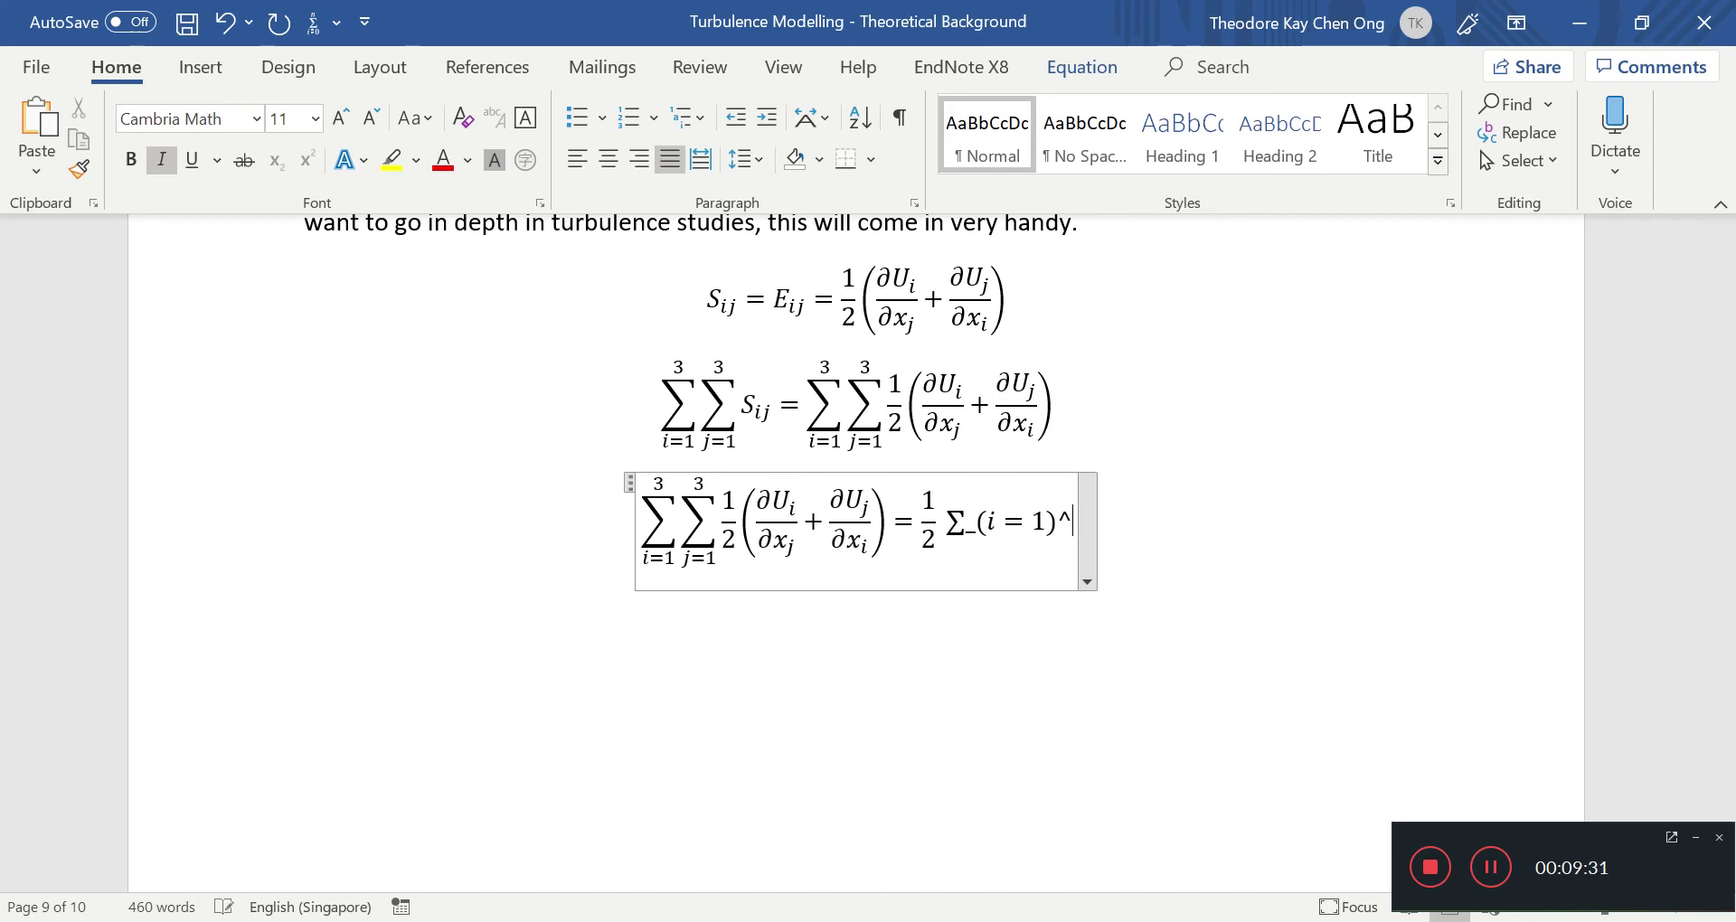
type("3")
key("space")
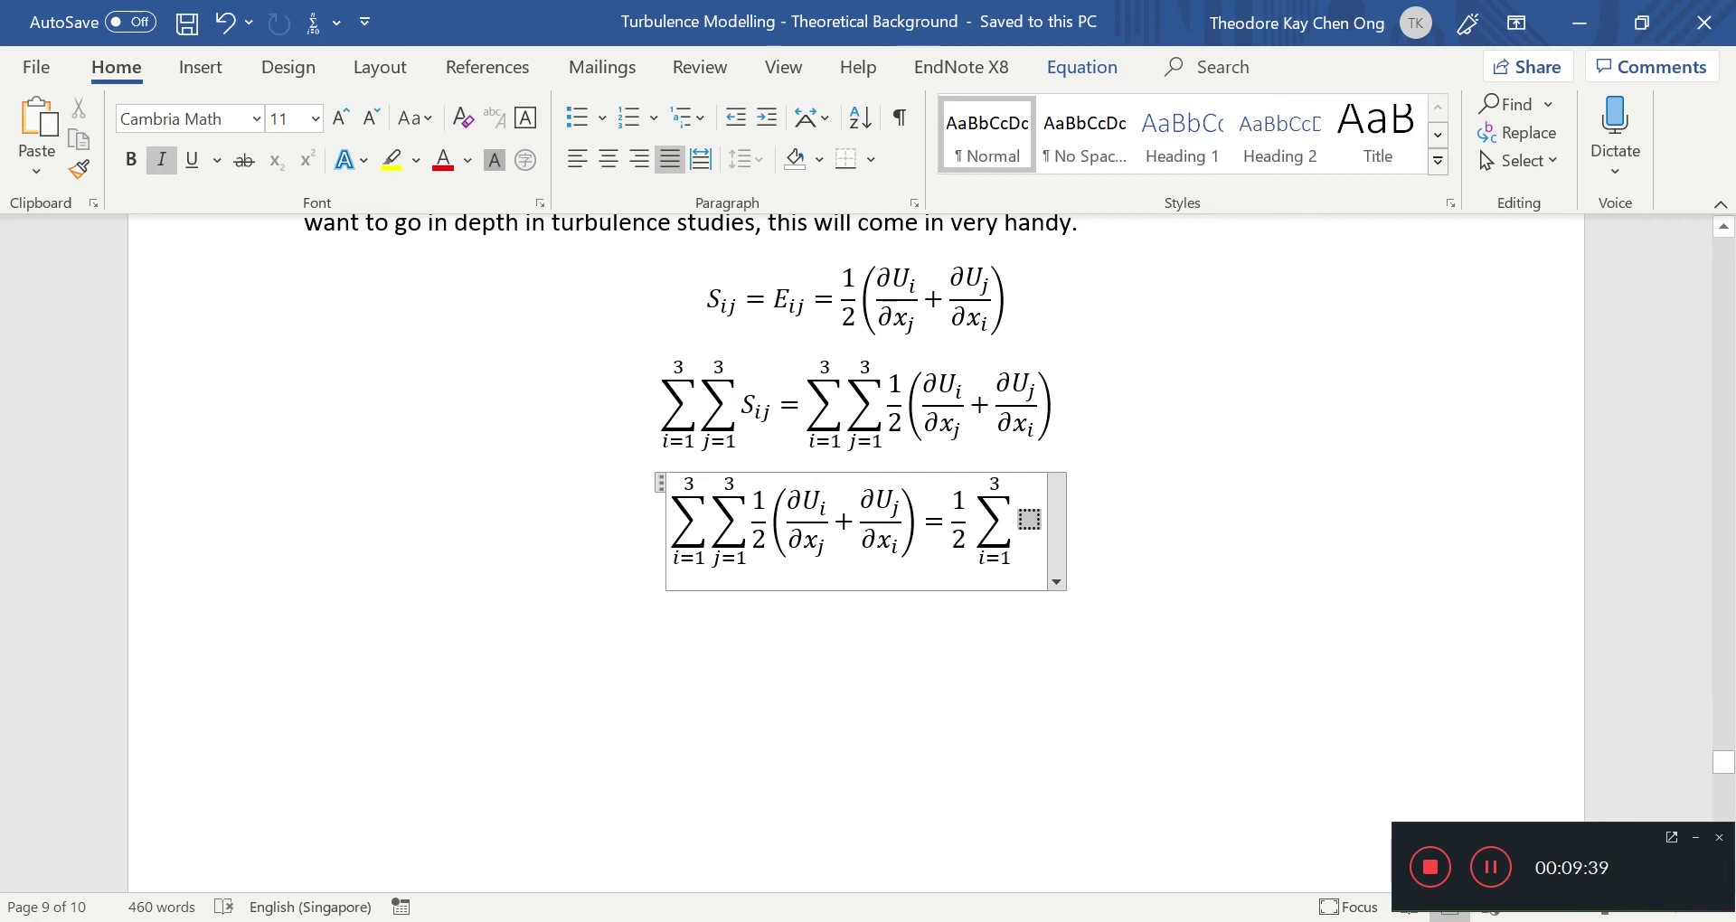
Enter an opening parenthesis and the gradient ∂Ui/∂x1 inside the last equation's right-hand summation, and save the document.
type("(\\")
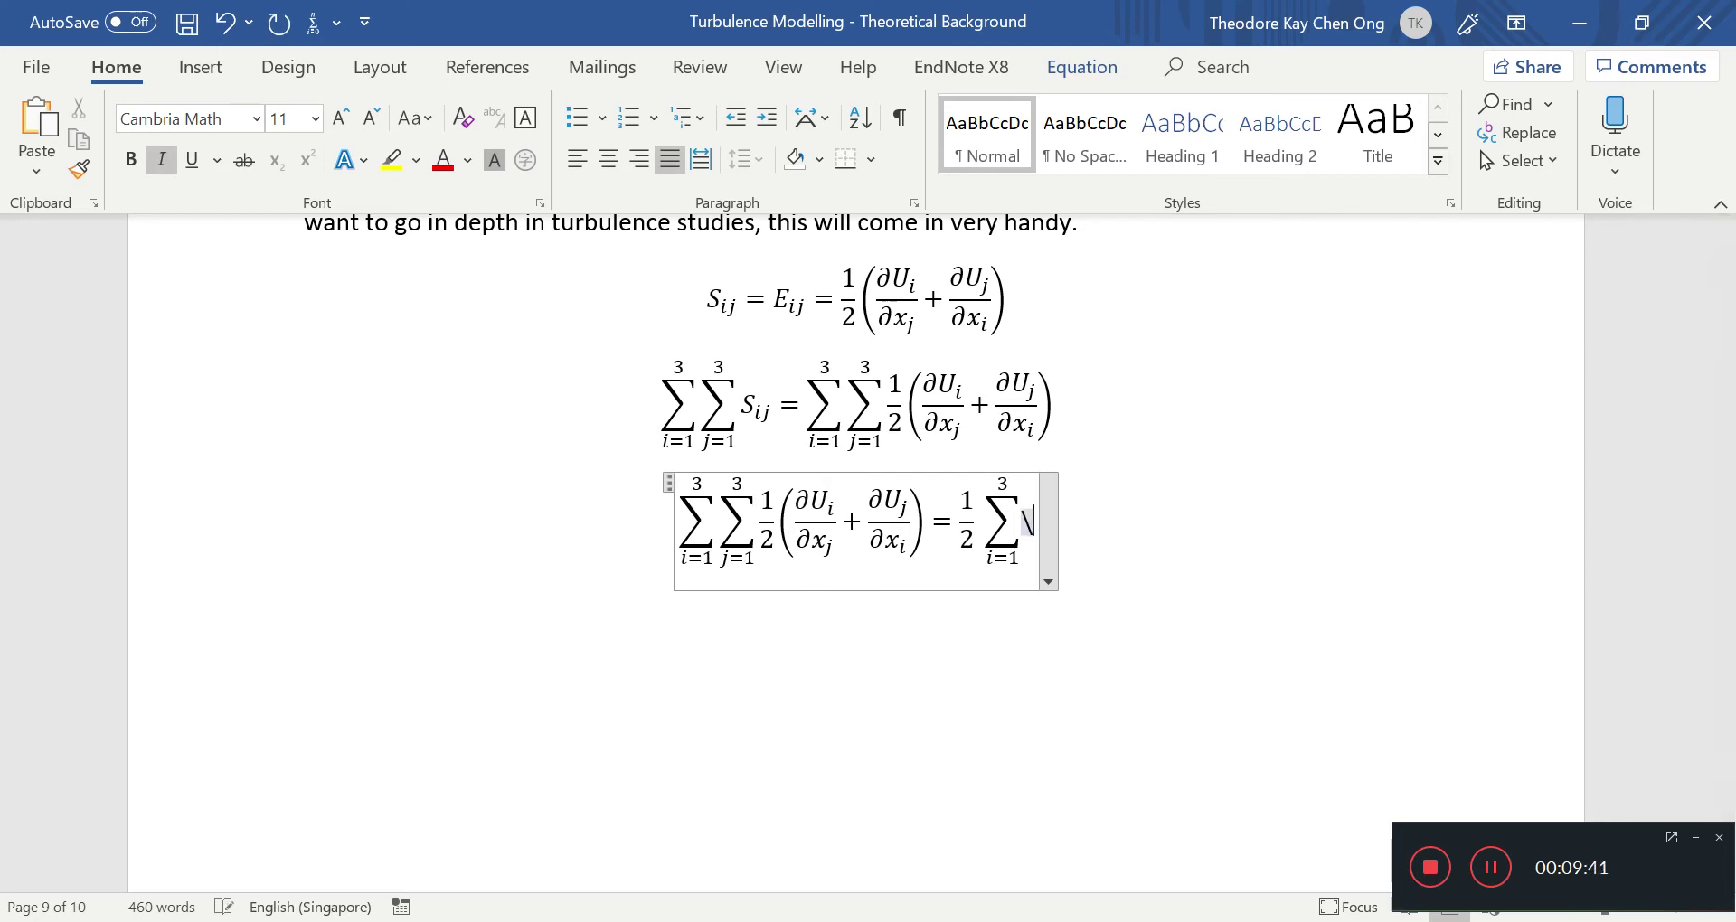
type("partial")
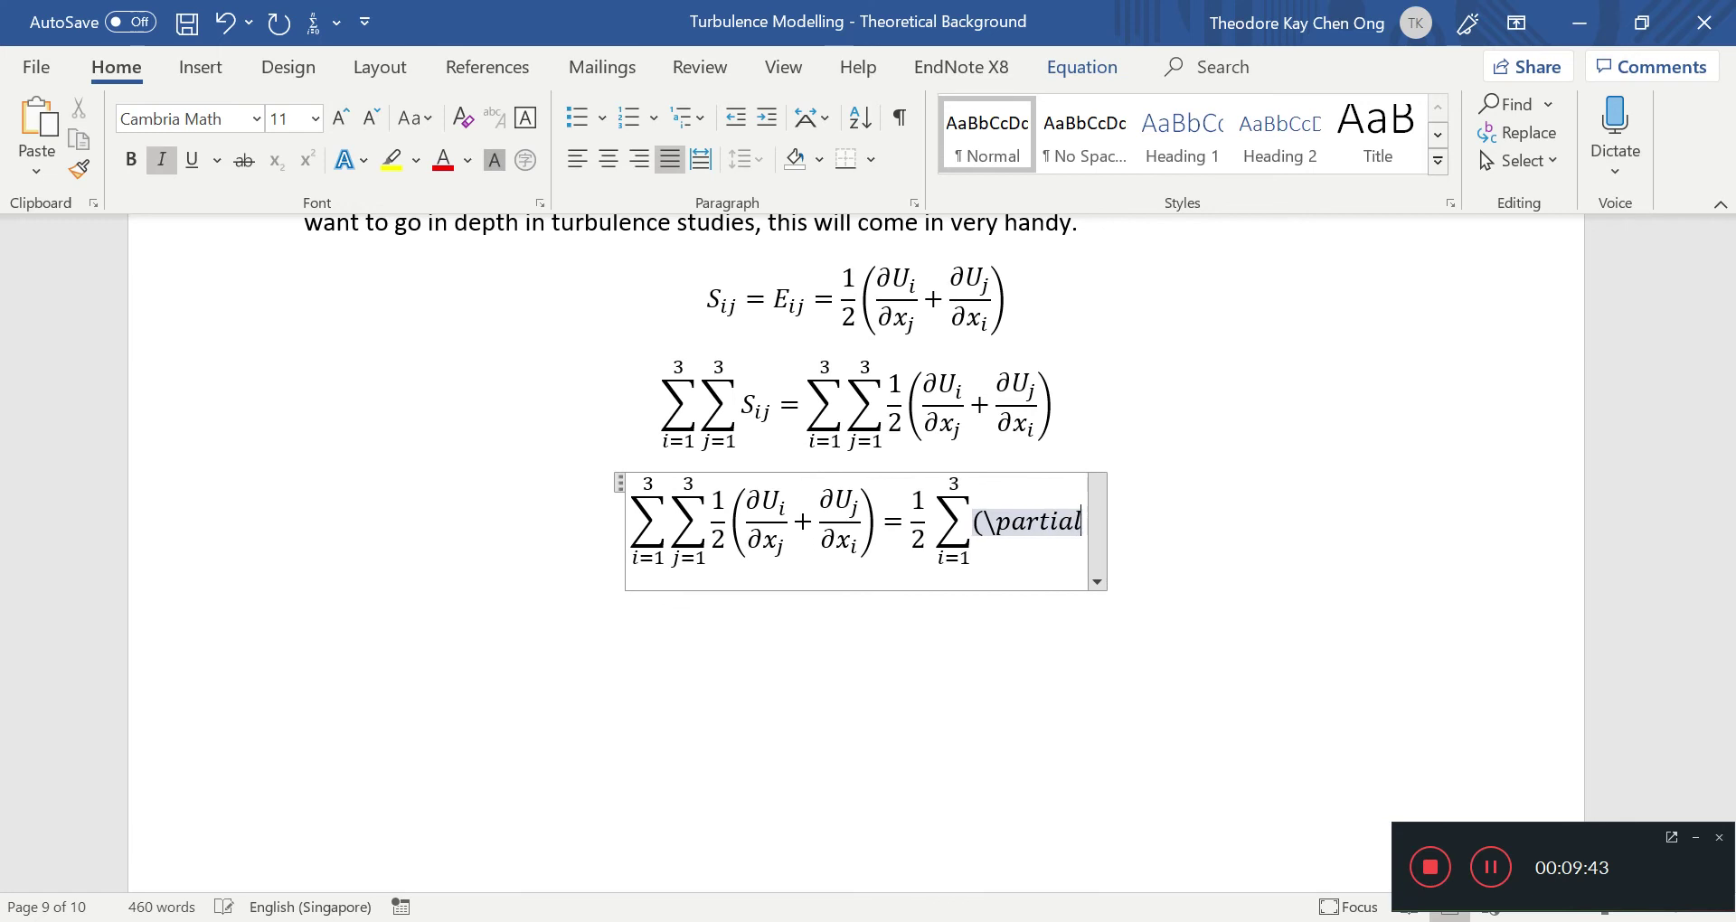
type(" U_i/")
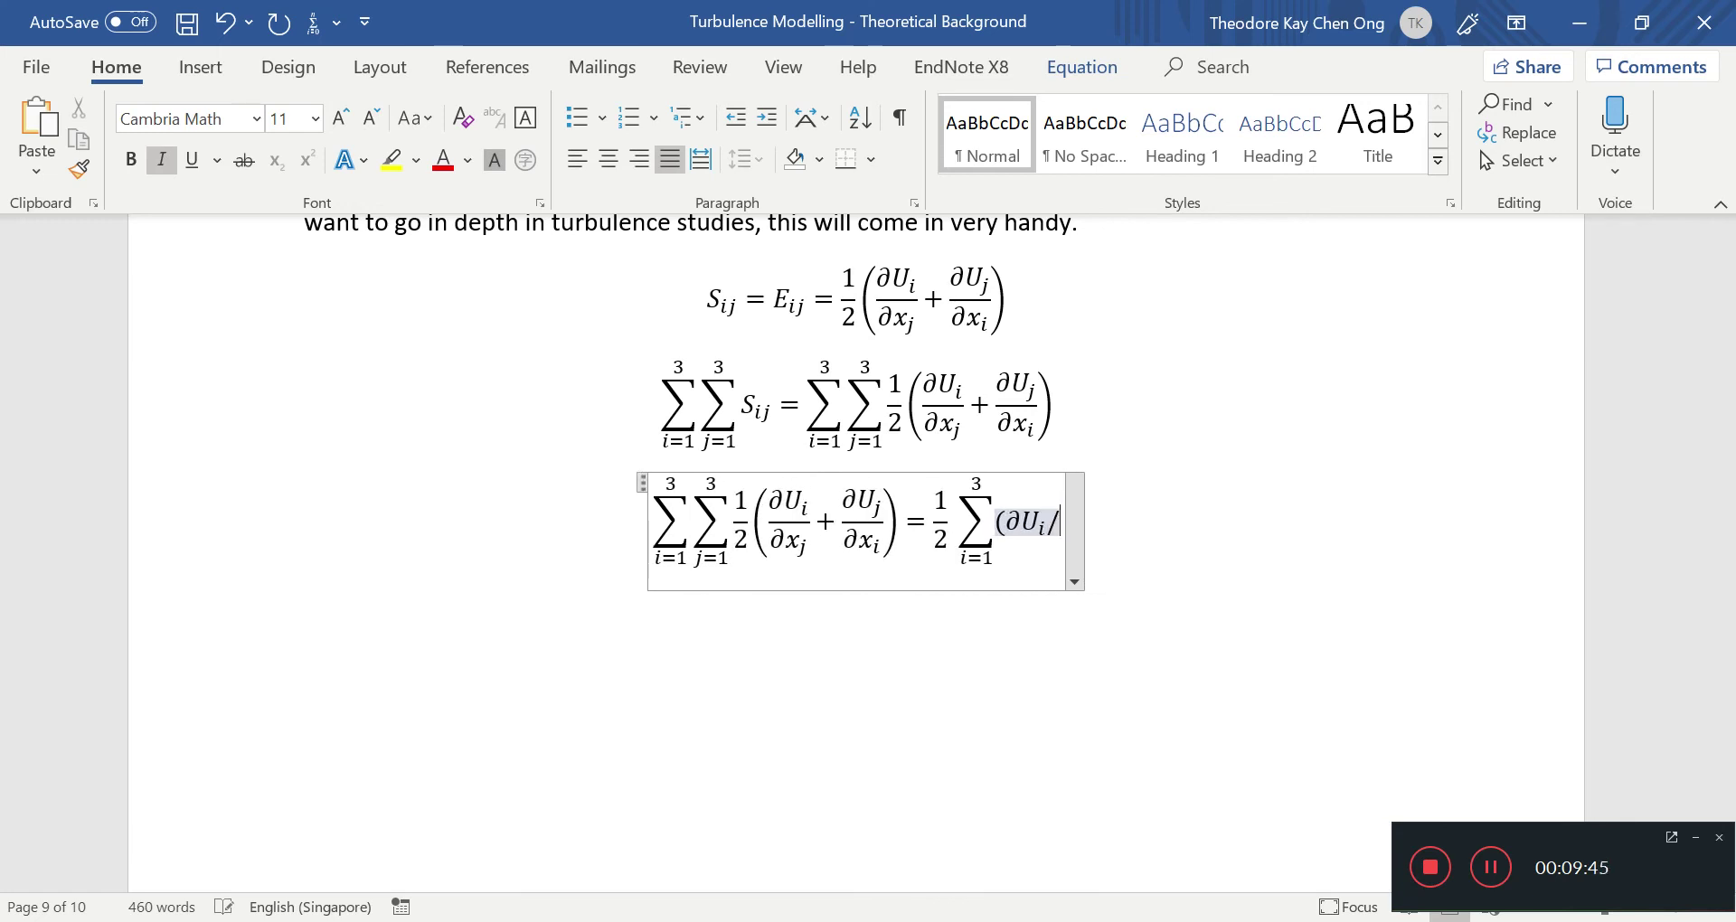
type("\\partial x_1")
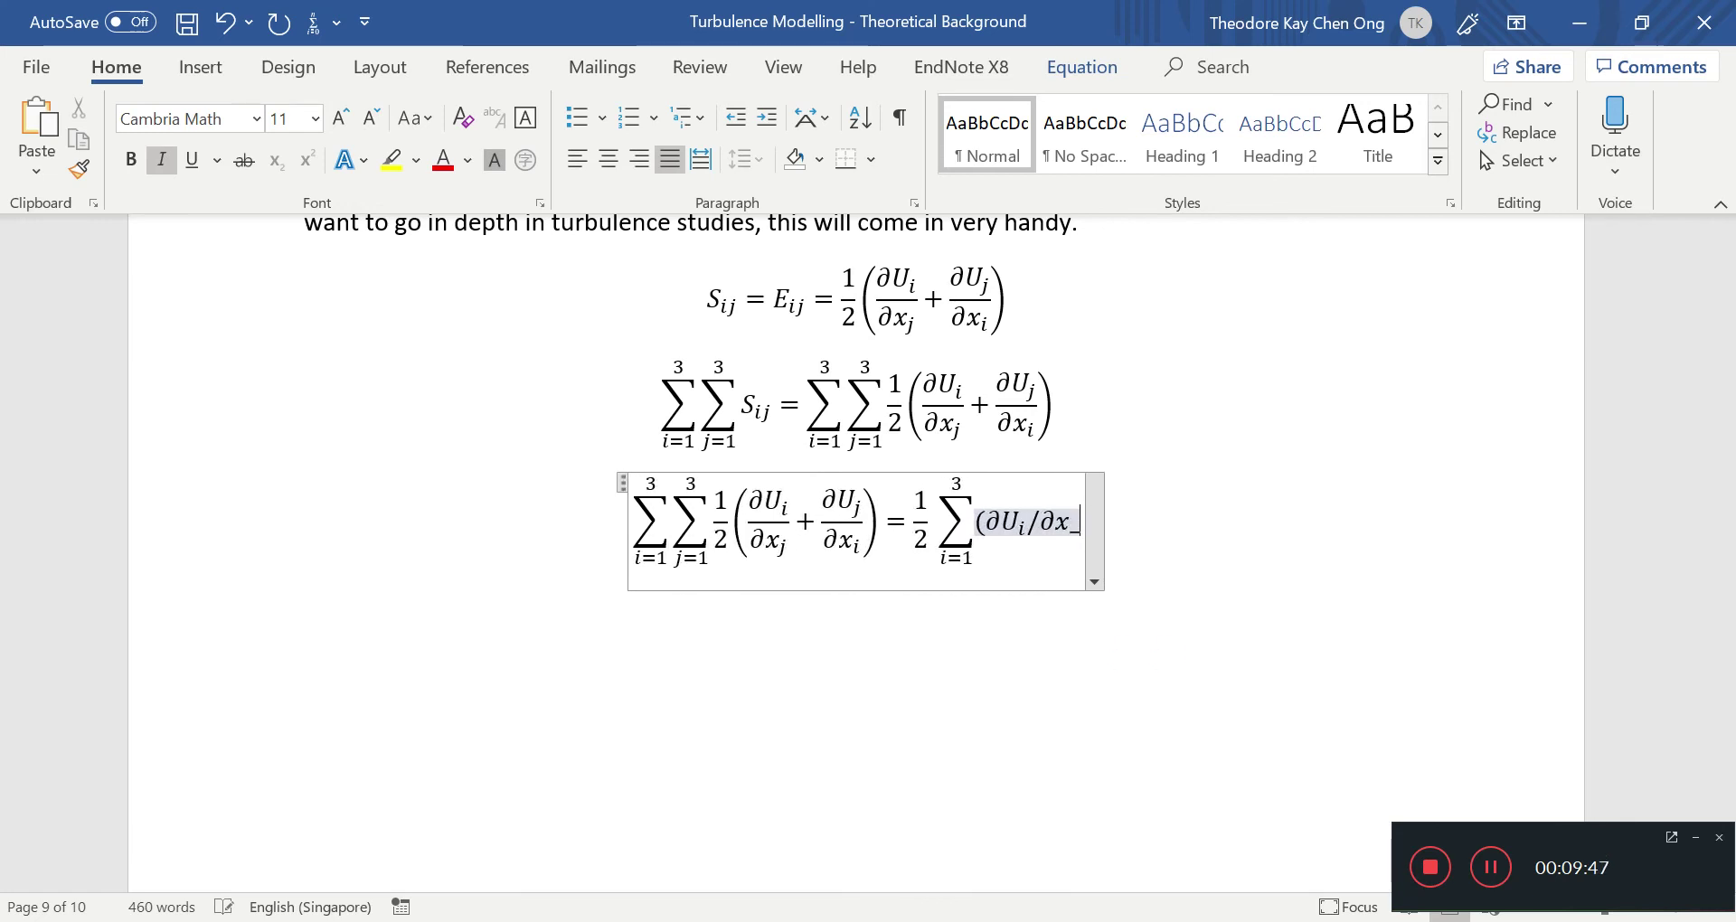
key("ctrl+s")
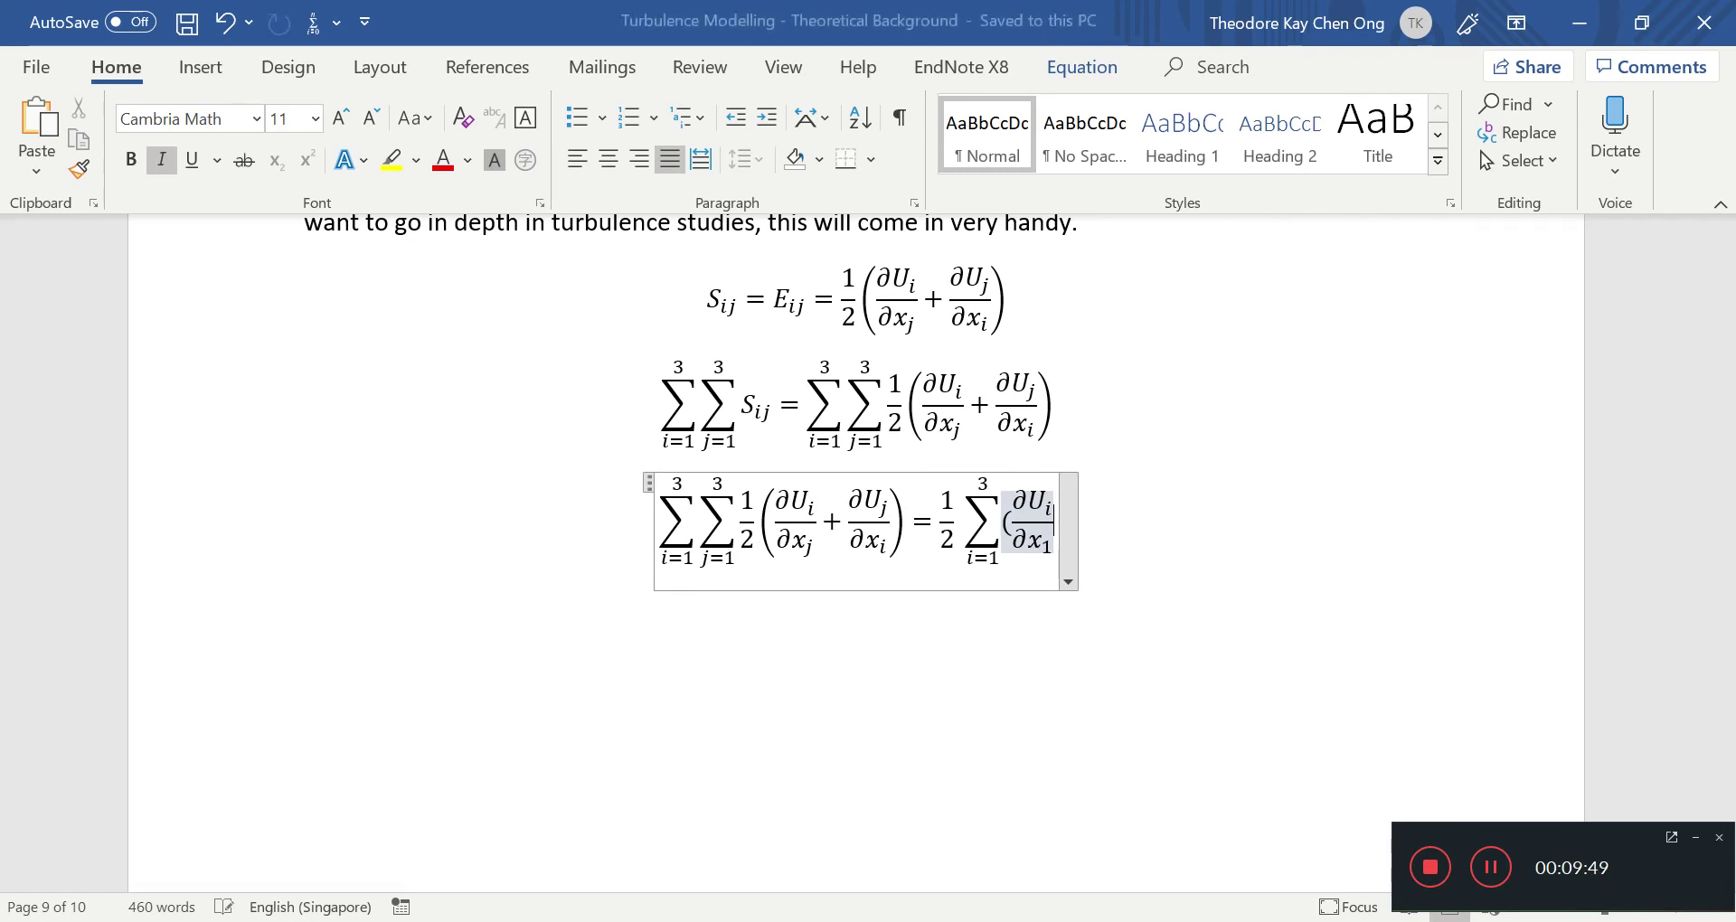
Add the term + ∂U1/∂xi after ∂Ui/∂x1 as a built-up fraction and save the document.
type("+")
type("\\par")
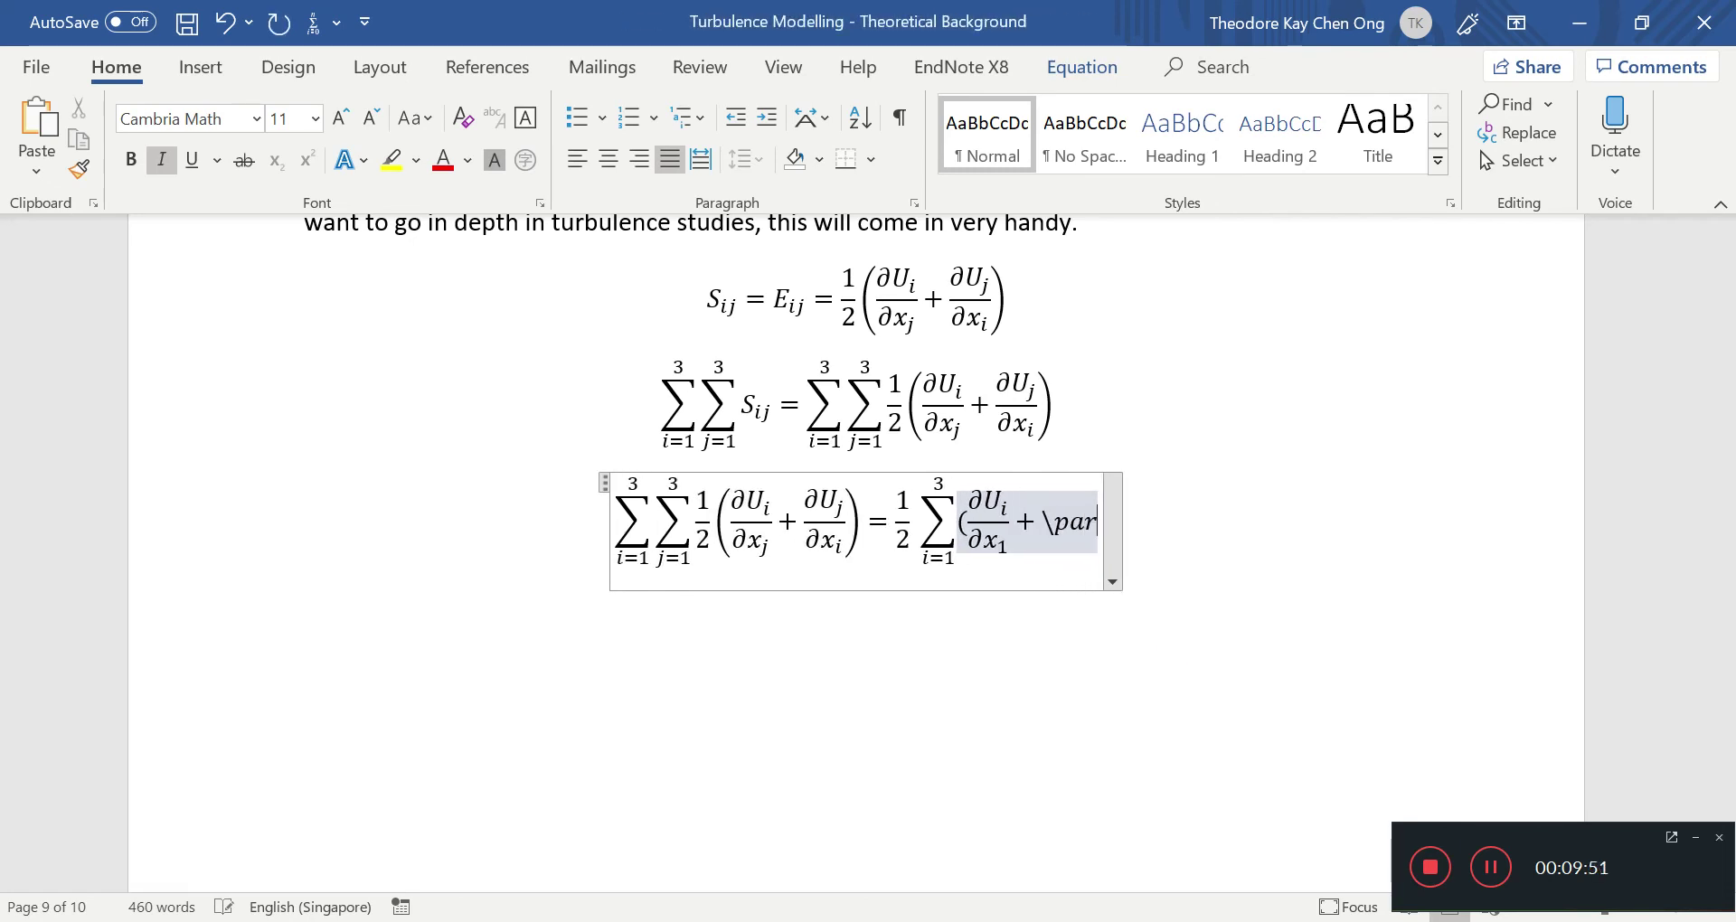
type("tial U_1")
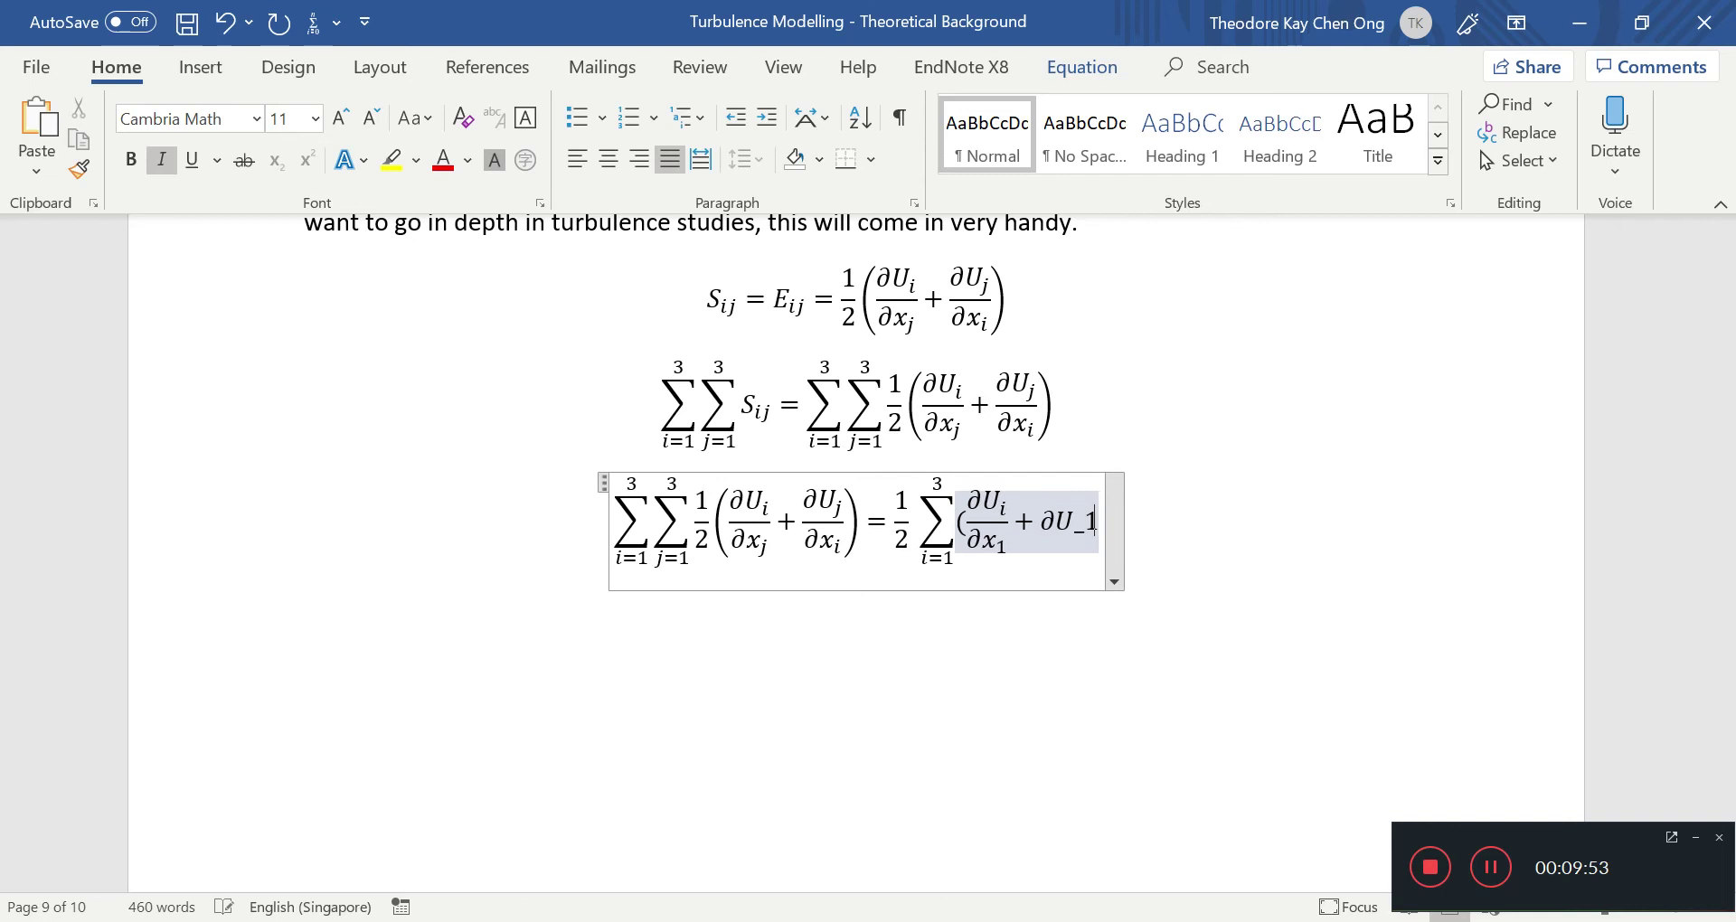
type("/\\partial x_1")
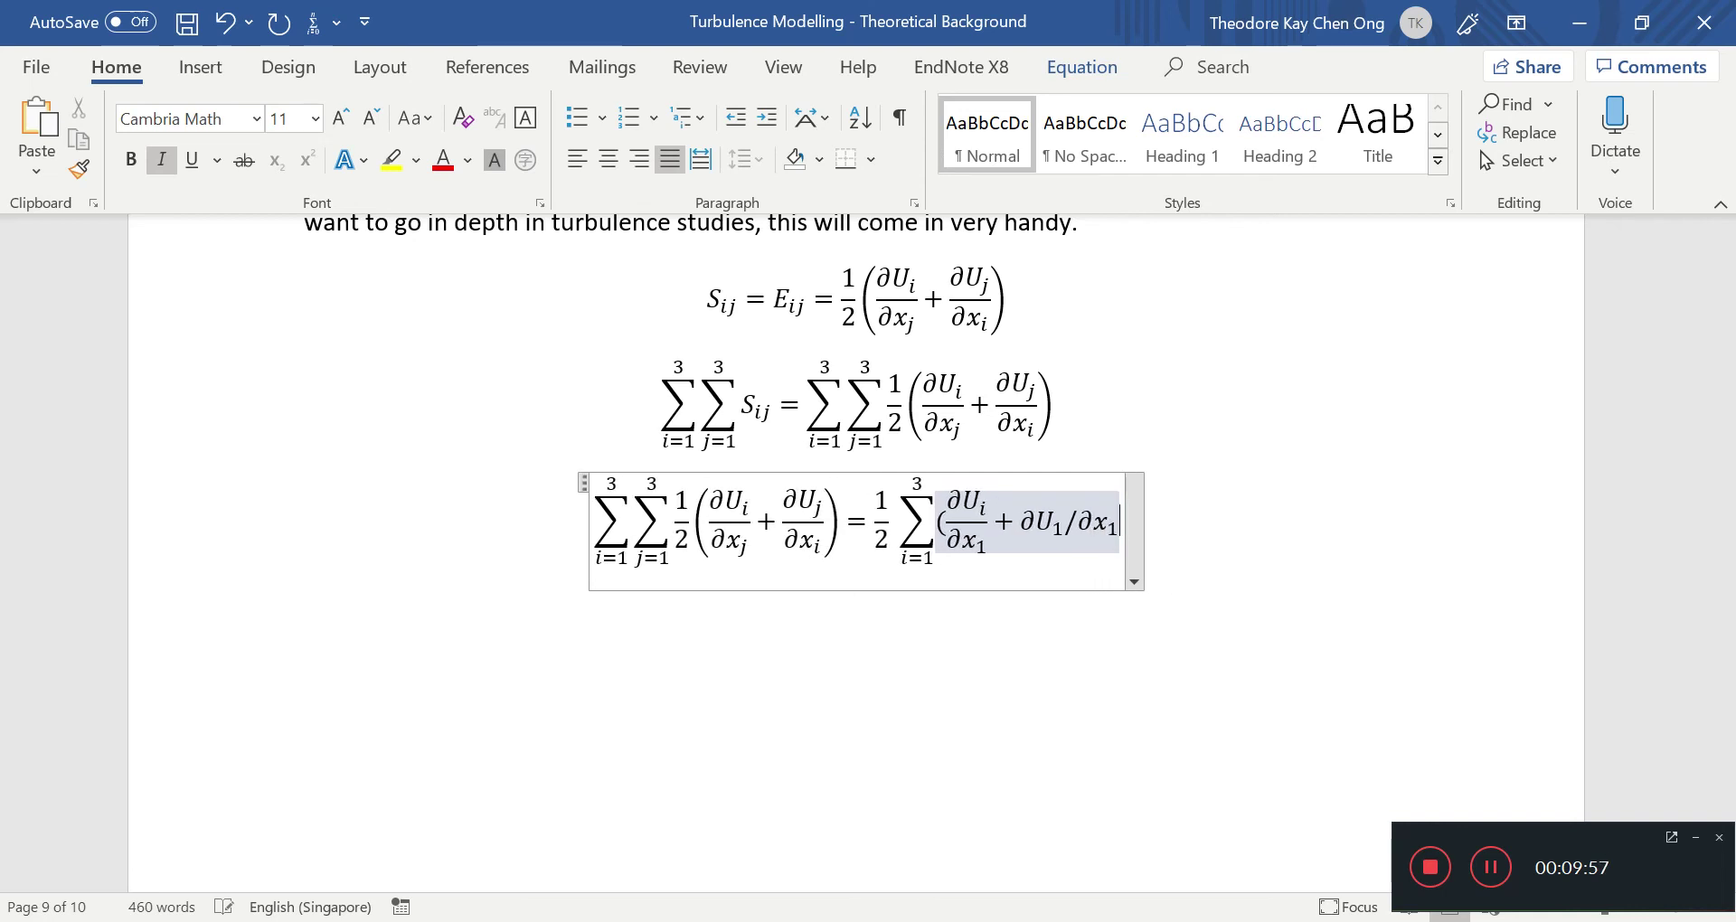
key("BackSpace")
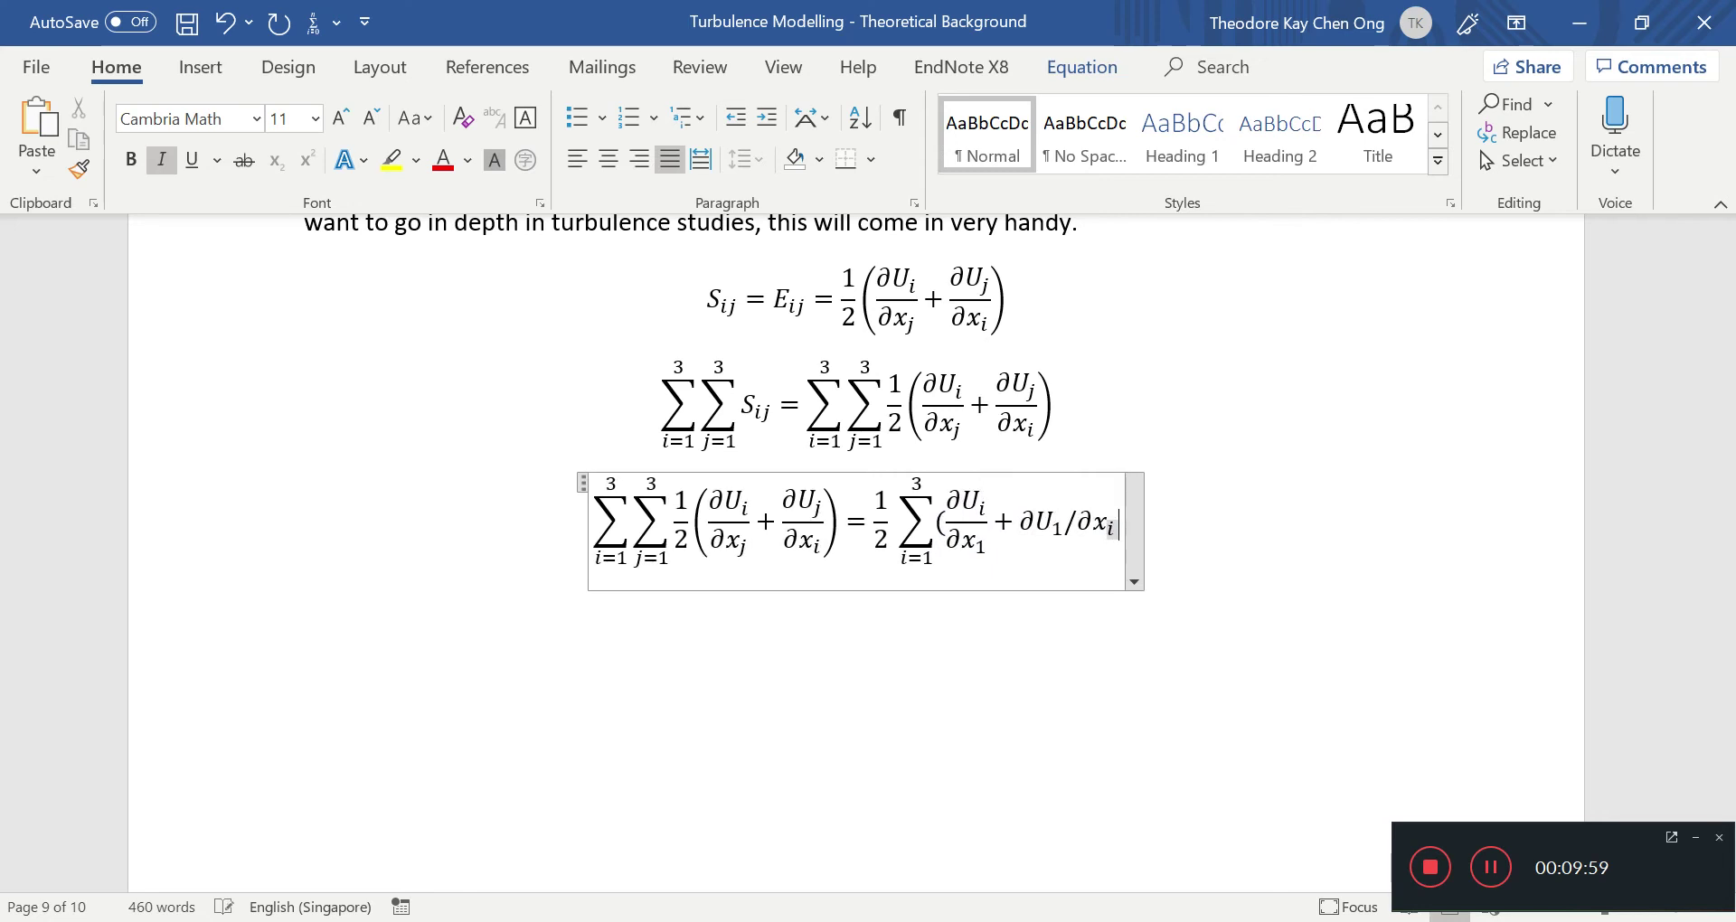
key("Right")
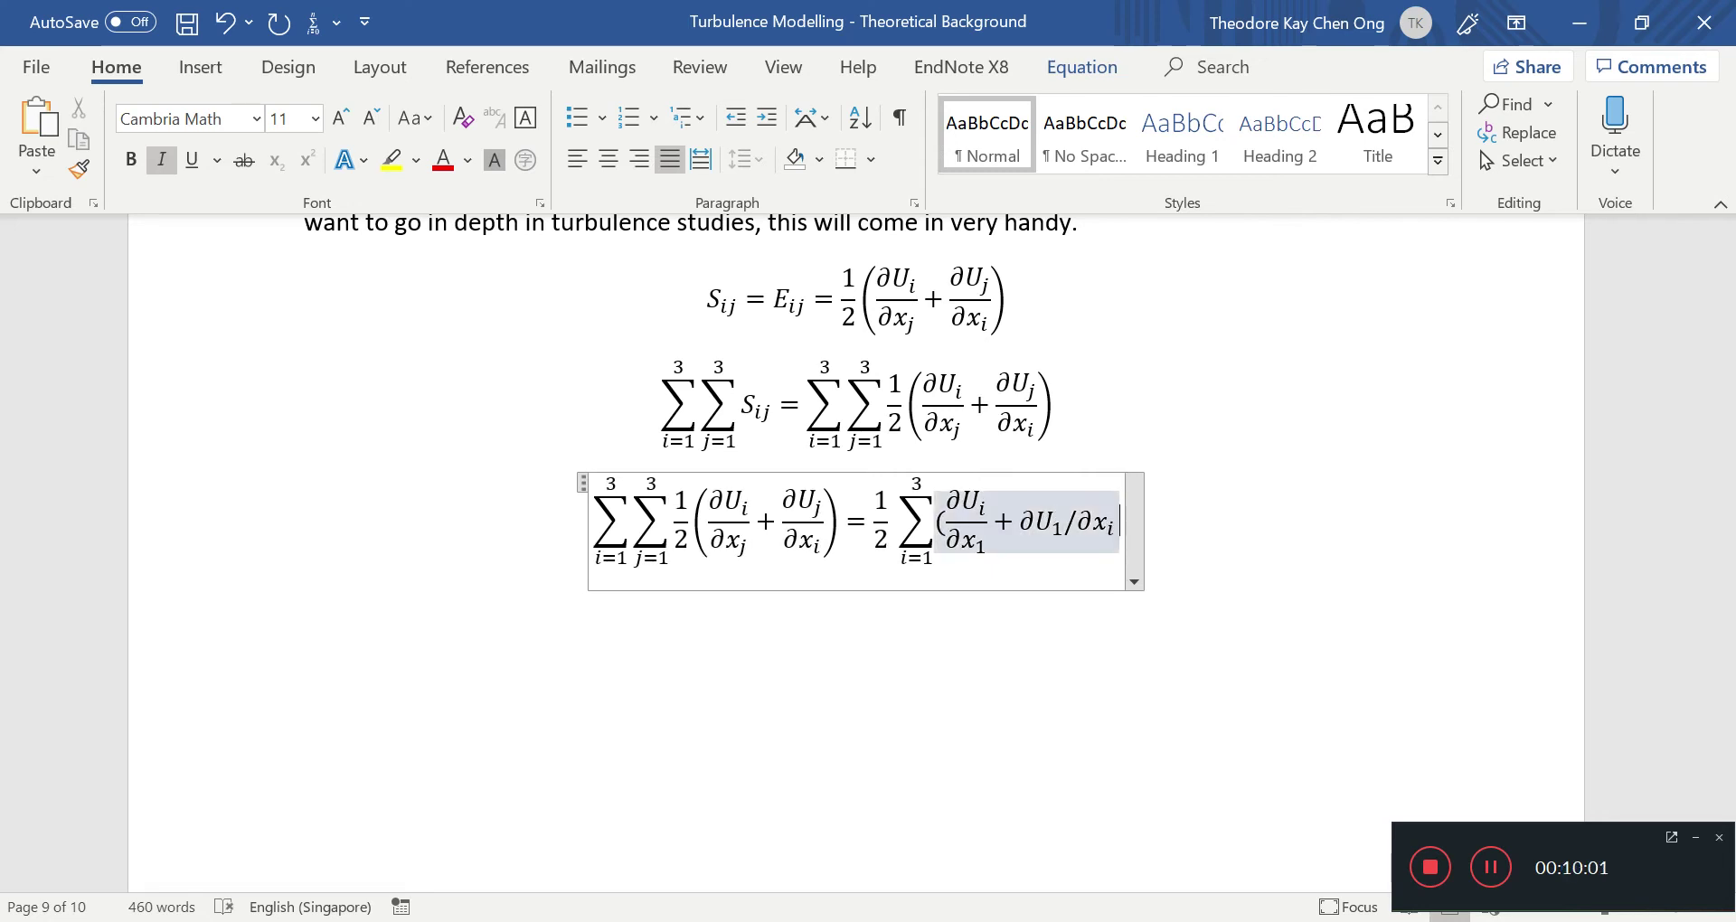
key("ctrl+s")
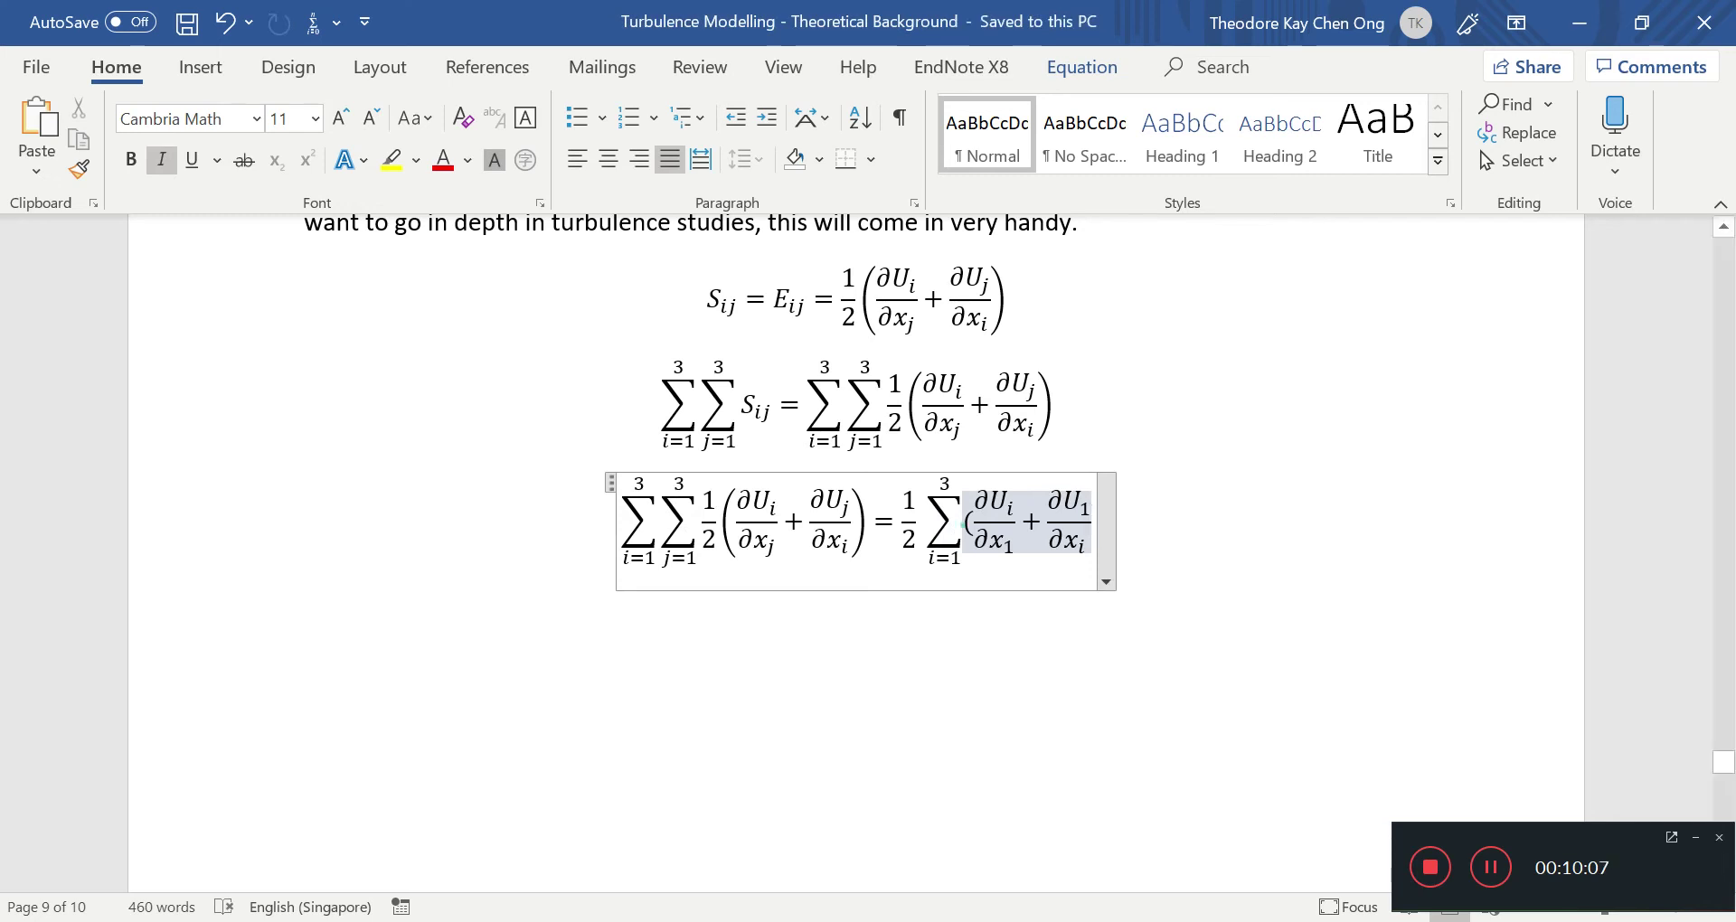
Replace the opening parenthesis before ∂Ui/∂x1 with an opening square bracket followed by a parenthesis.
key("BackSpace")
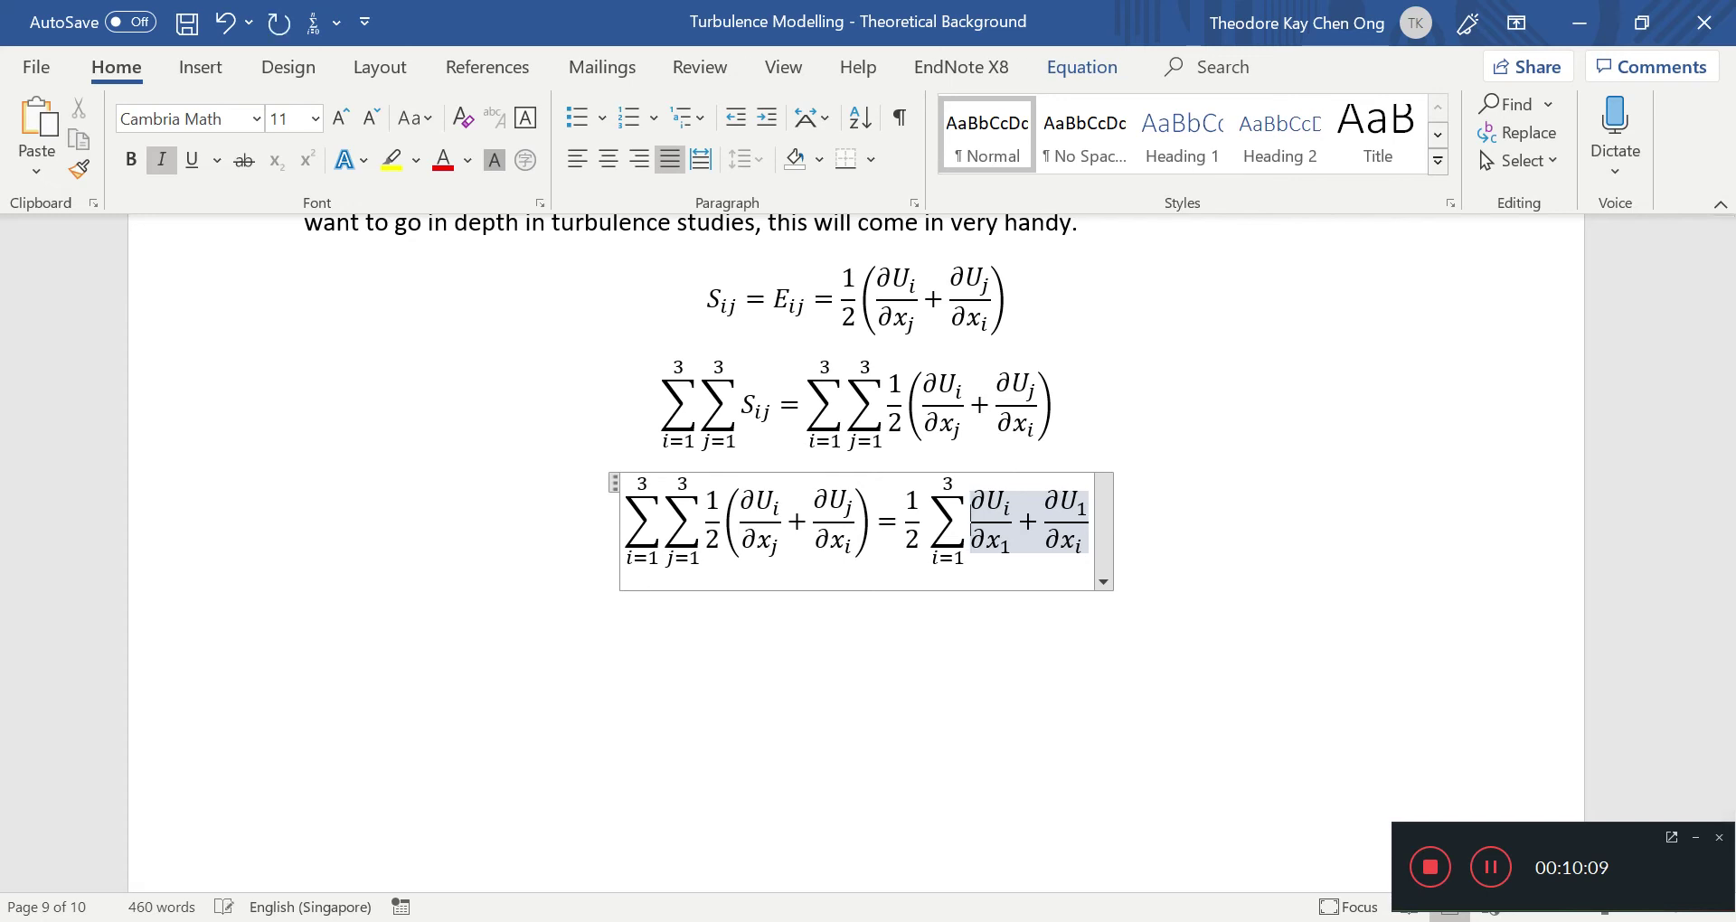
type("[")
key("Right")
left_click_drag(988, 500, 969, 523)
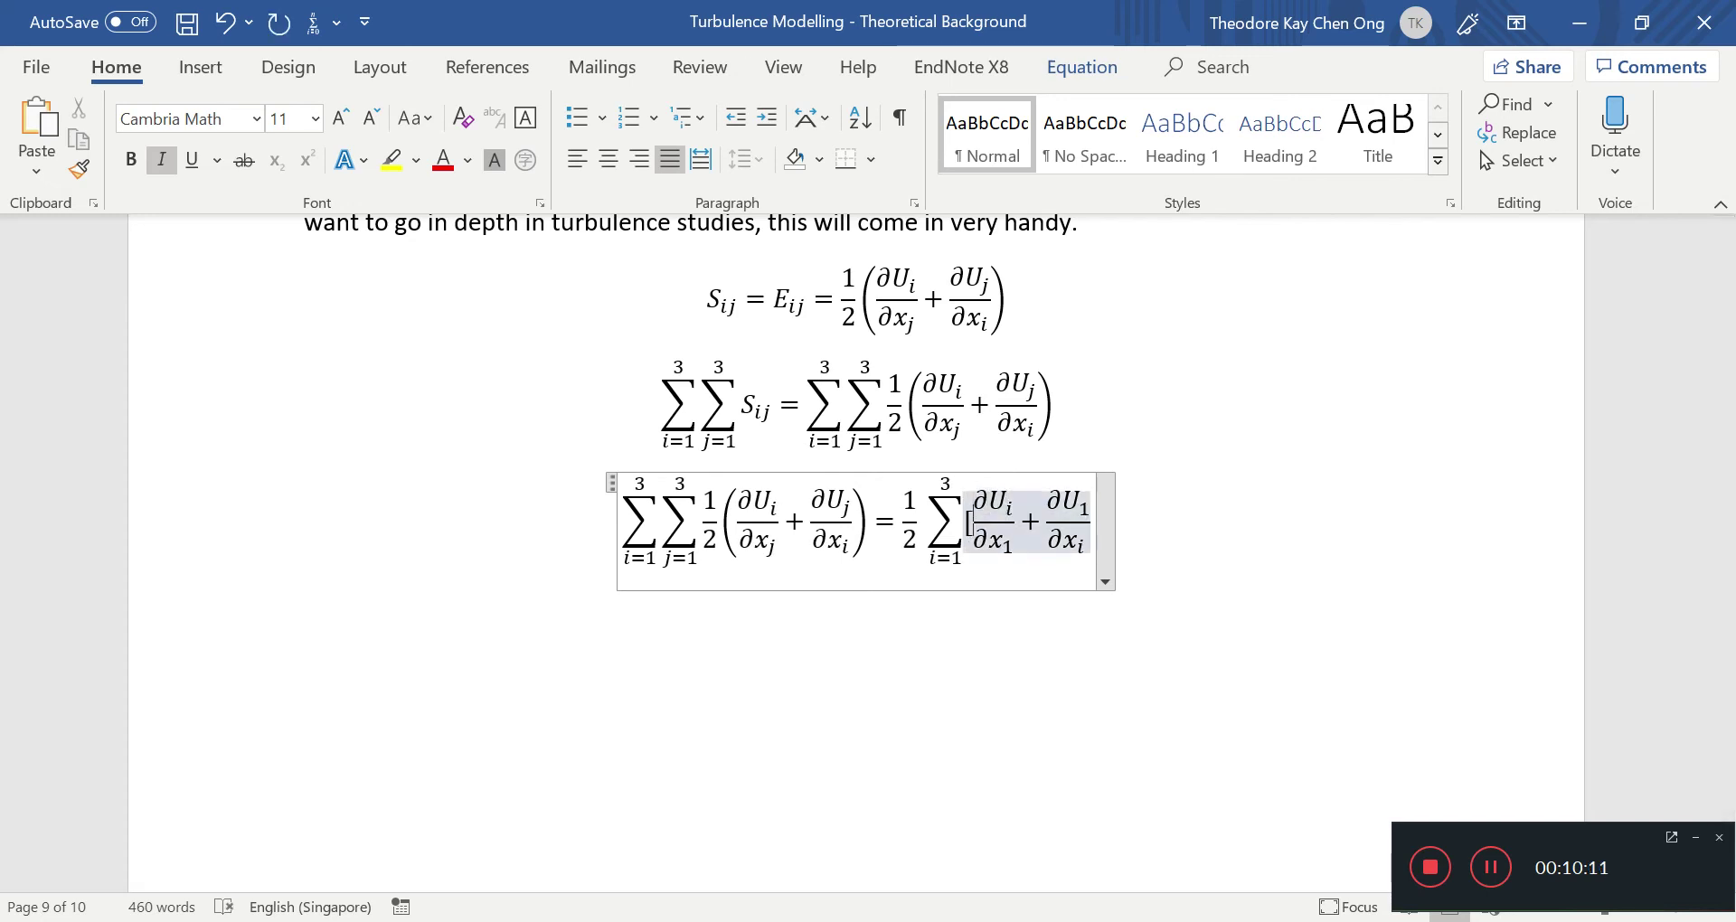
type("(")
Close the parenthesis after ∂U1/∂xi, and append a plus sign with a new opening parenthesis.
key("Right")
key("Right")
key("Right")
key("Right")
key("Right")
key("Right")
key("Right")
key("Right")
key("Right")
key("Right")
key("Right")
key("Right")
key("Right")
key("Right")
key("Right")
key("Right")
key("Right")
key("Right")
key("Right")
key("Right")
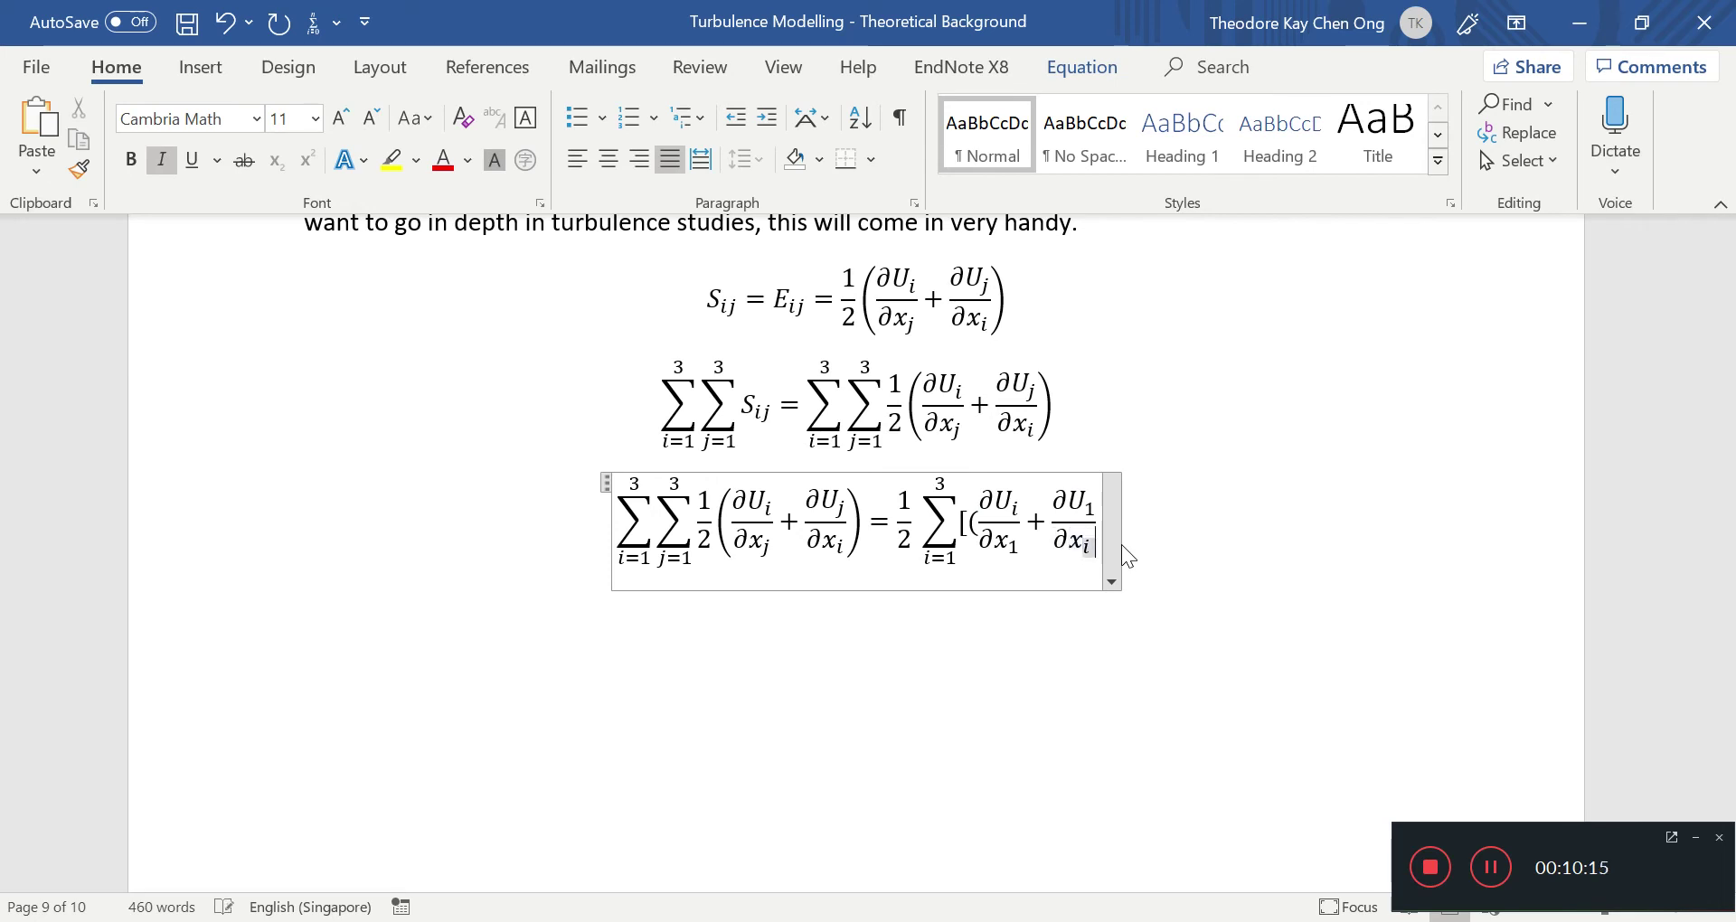
key("Right")
key("Right")
type(") + (")
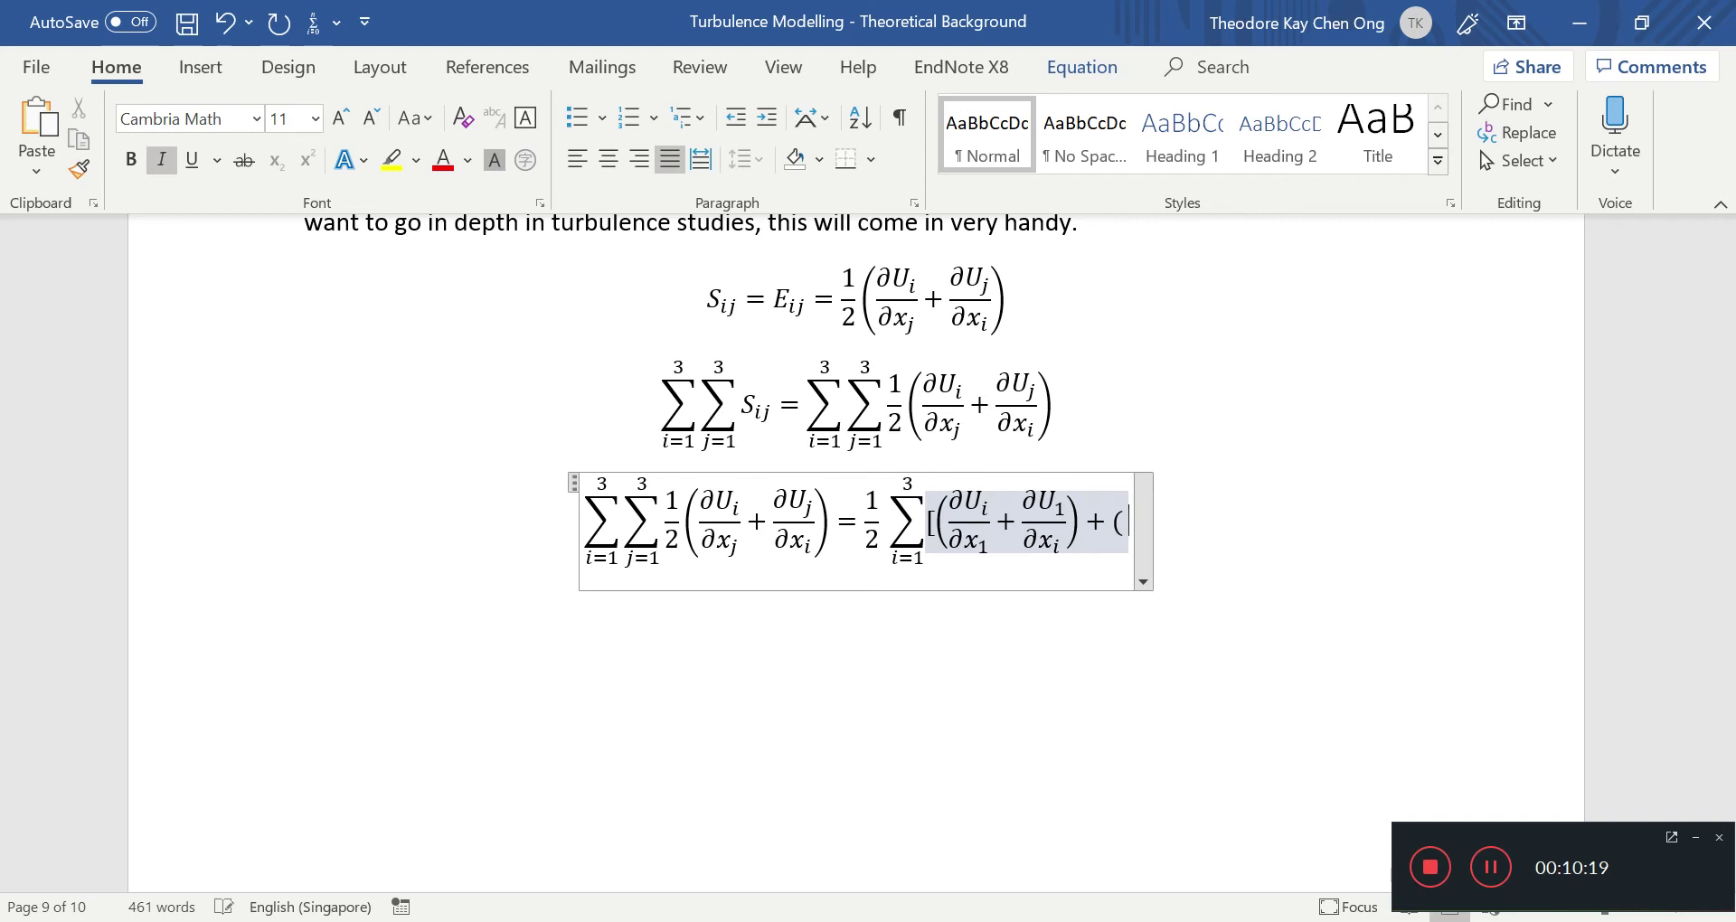
Copy the first gradient pair ∂Ui/∂x1 + ∂U1/∂xi into the second parenthesis.
left_click_drag(947, 524, 1058, 542)
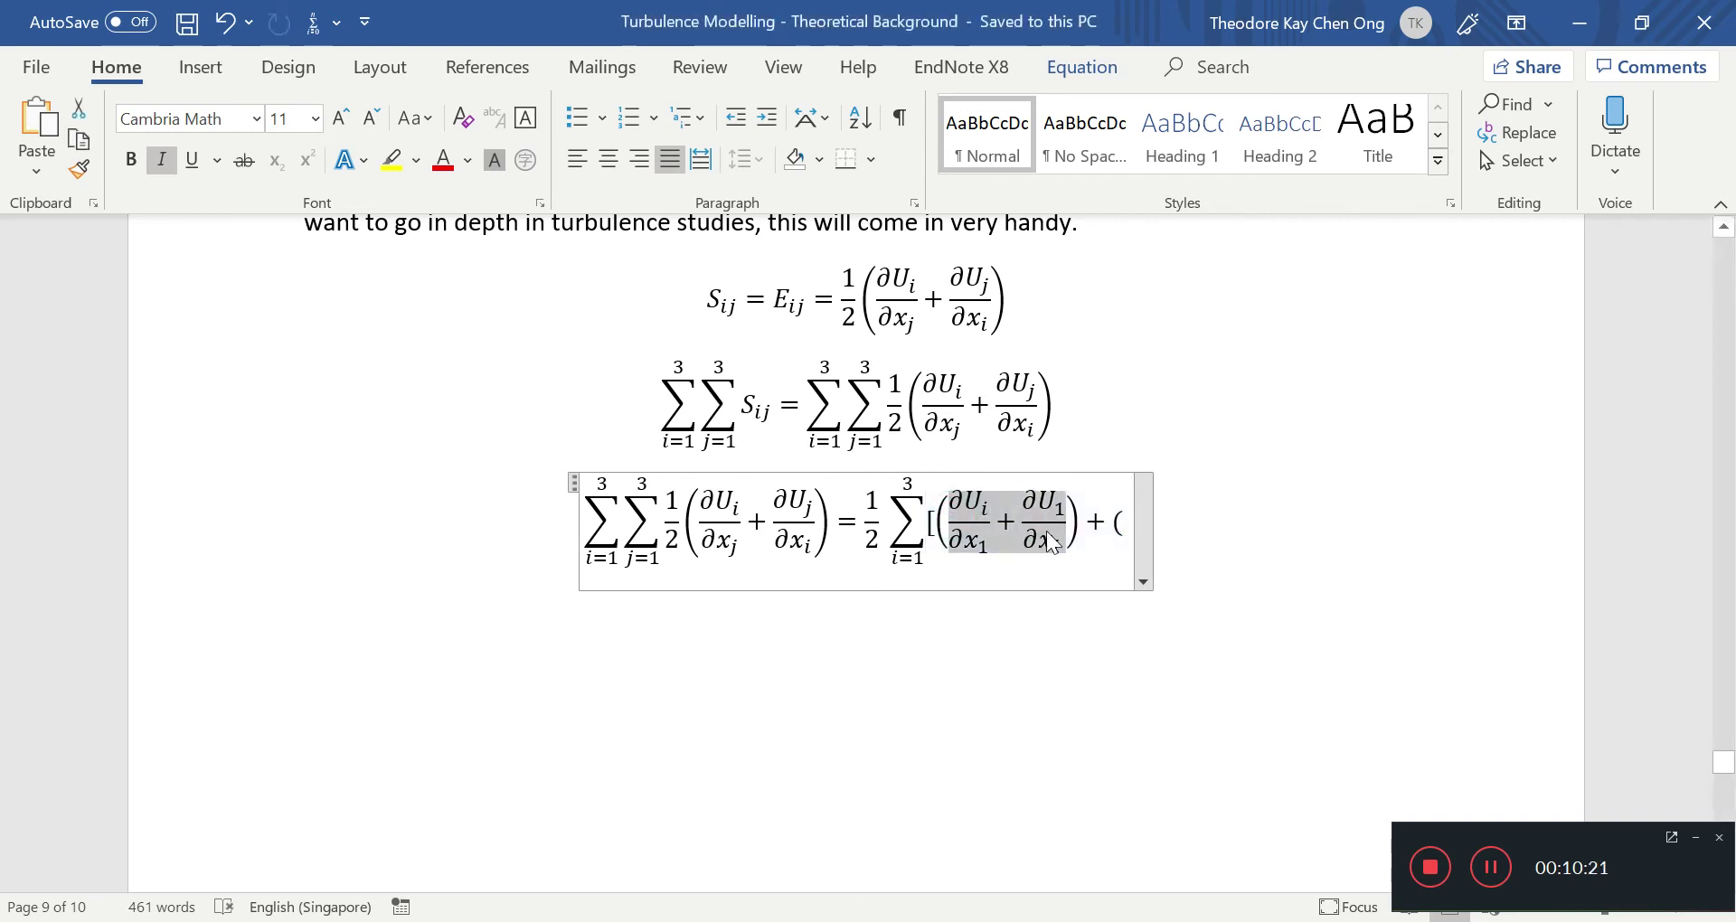
key("ctrl+c")
key("End")
key("ctrl+v")
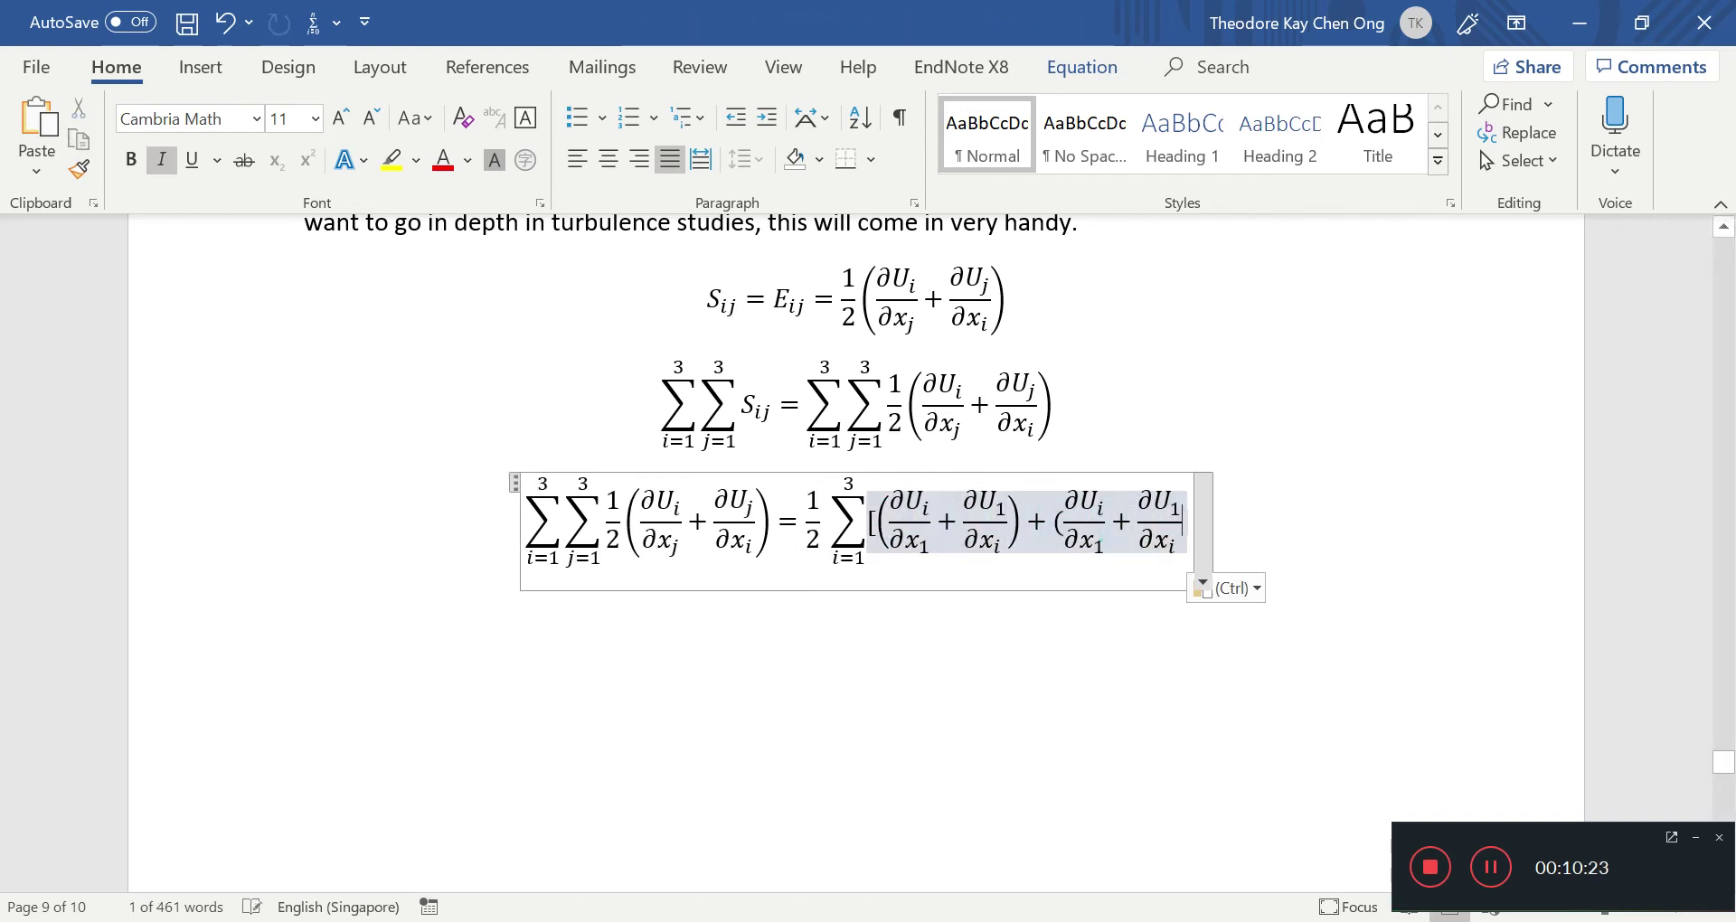
Change the copied pair to ∂Ui/∂x2 + ∂U2/∂xi and close its parenthesis.
key("BackSpace")
type("2")
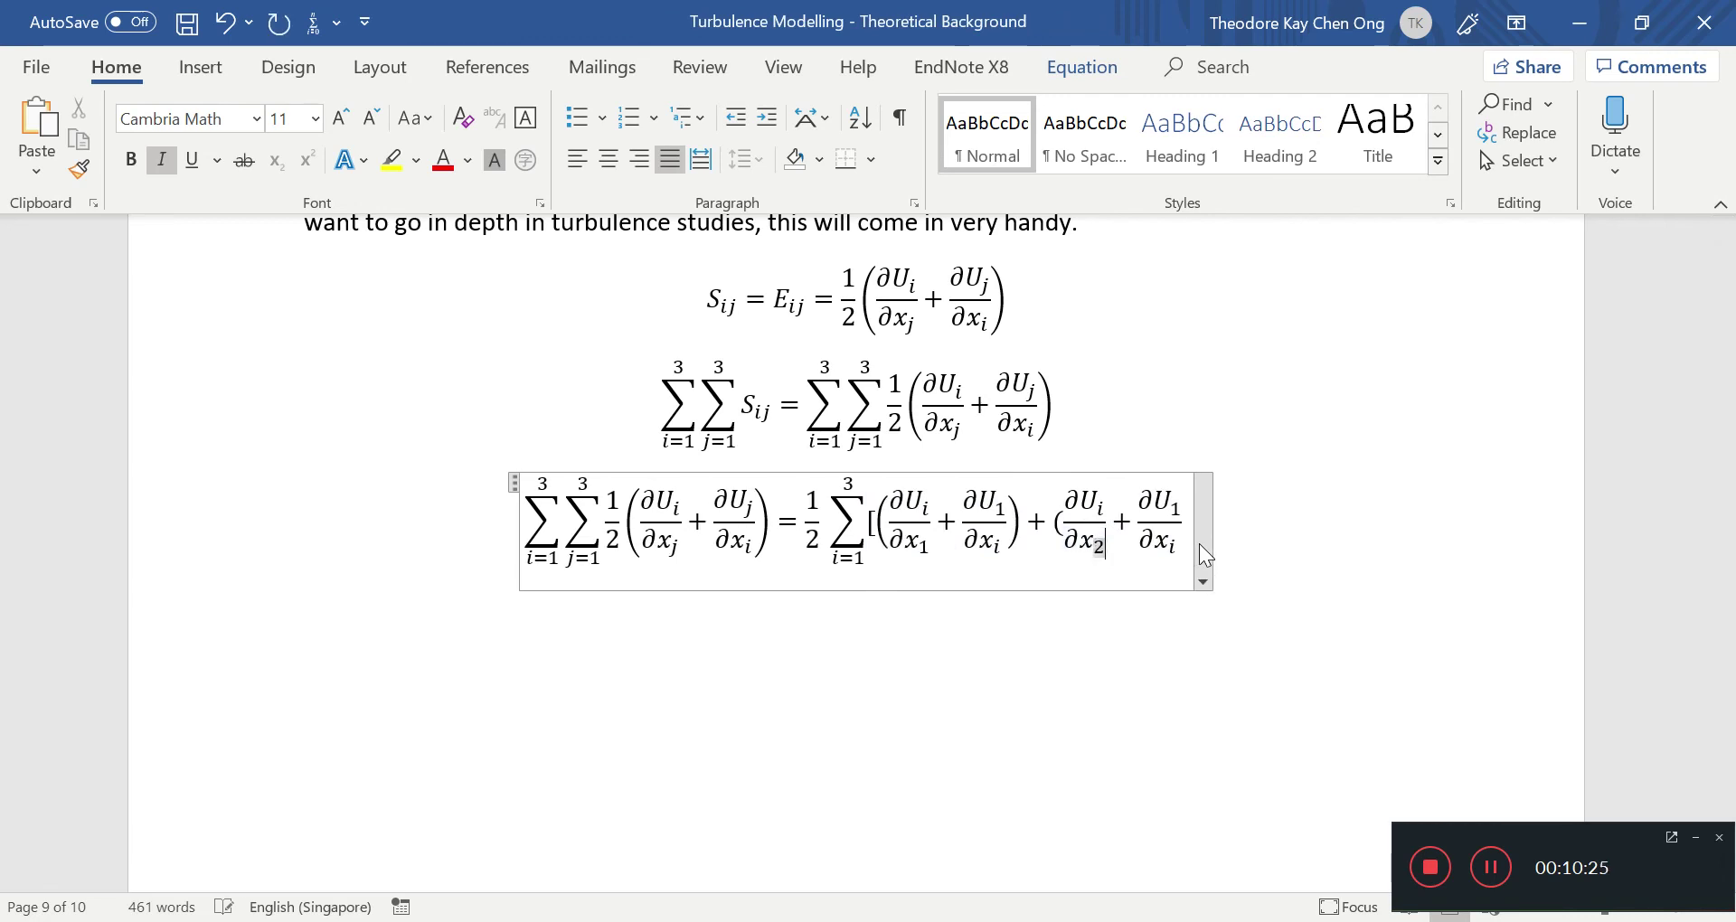
left_click(1177, 511)
key("BackSpace")
type("2")
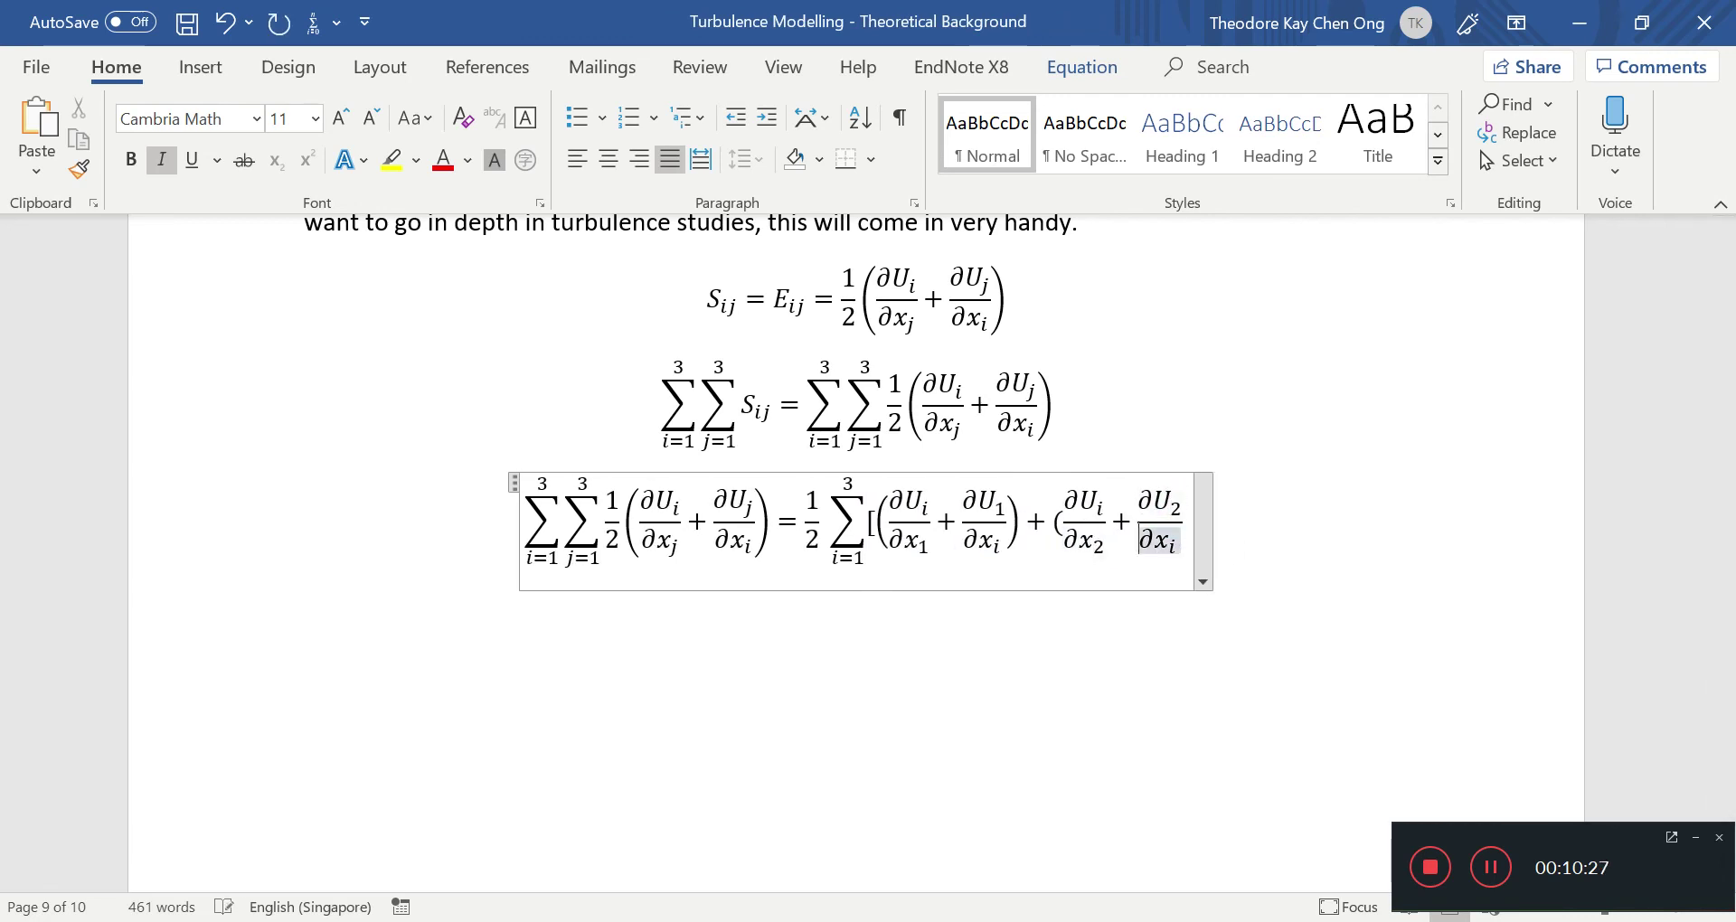
key("End")
type(") ")
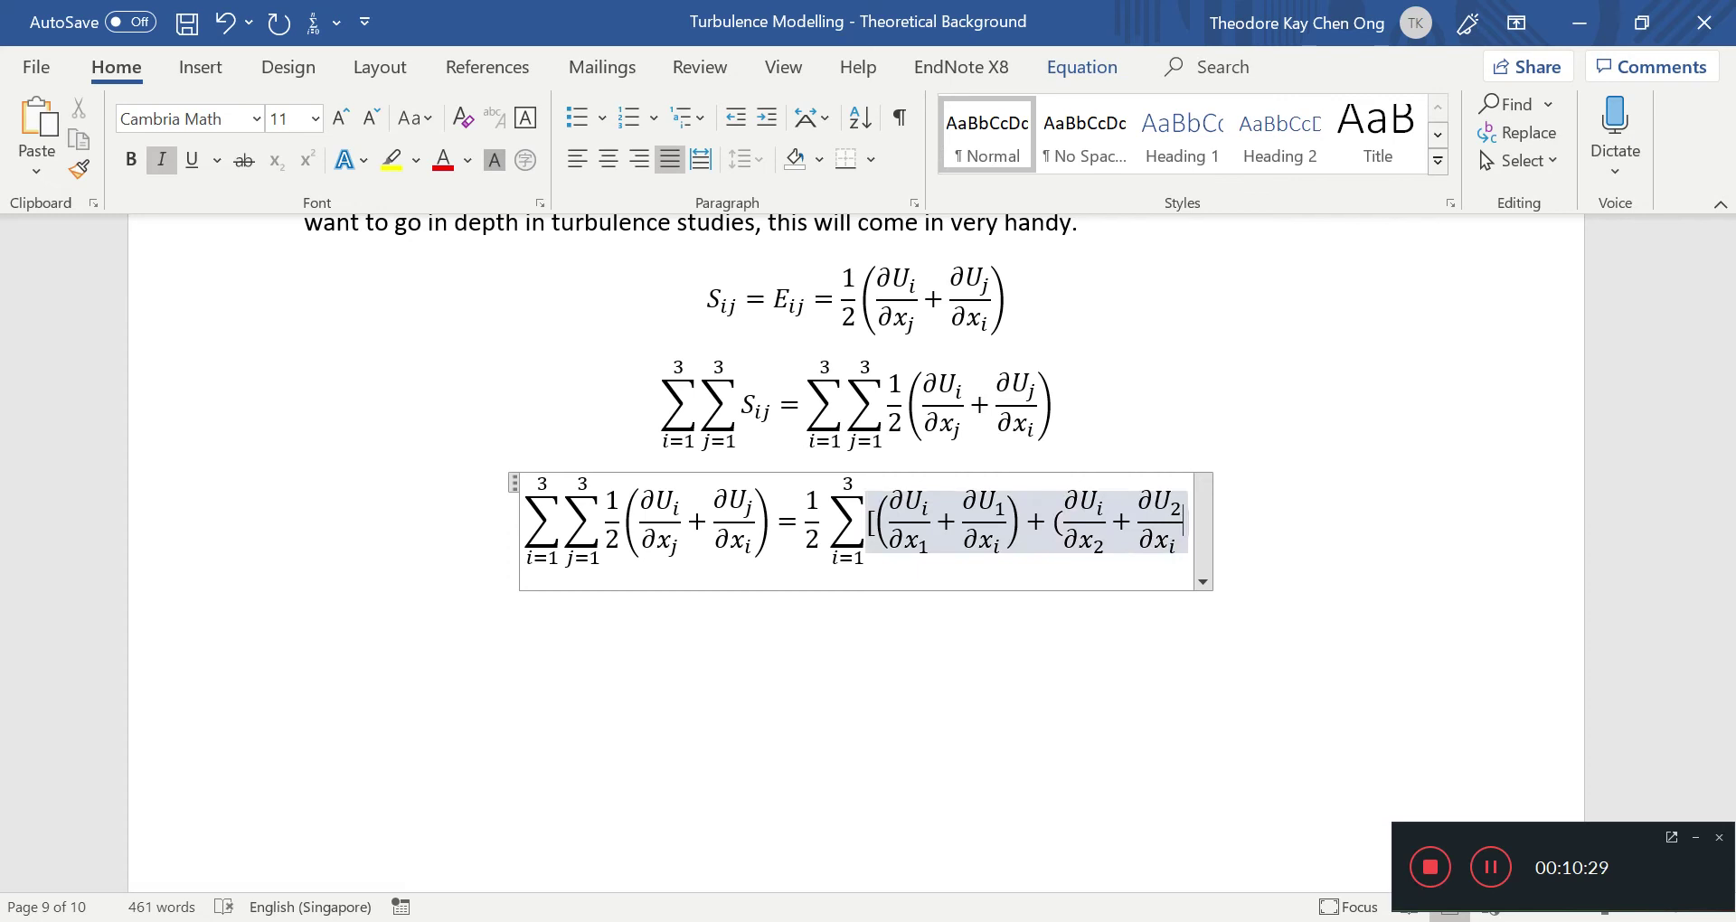
Append a plus sign and another copy of ∂Ui/∂x1 + ∂U1/∂xi, with an opening parenthesis in front of it.
type("+")
key("ctrl+v")
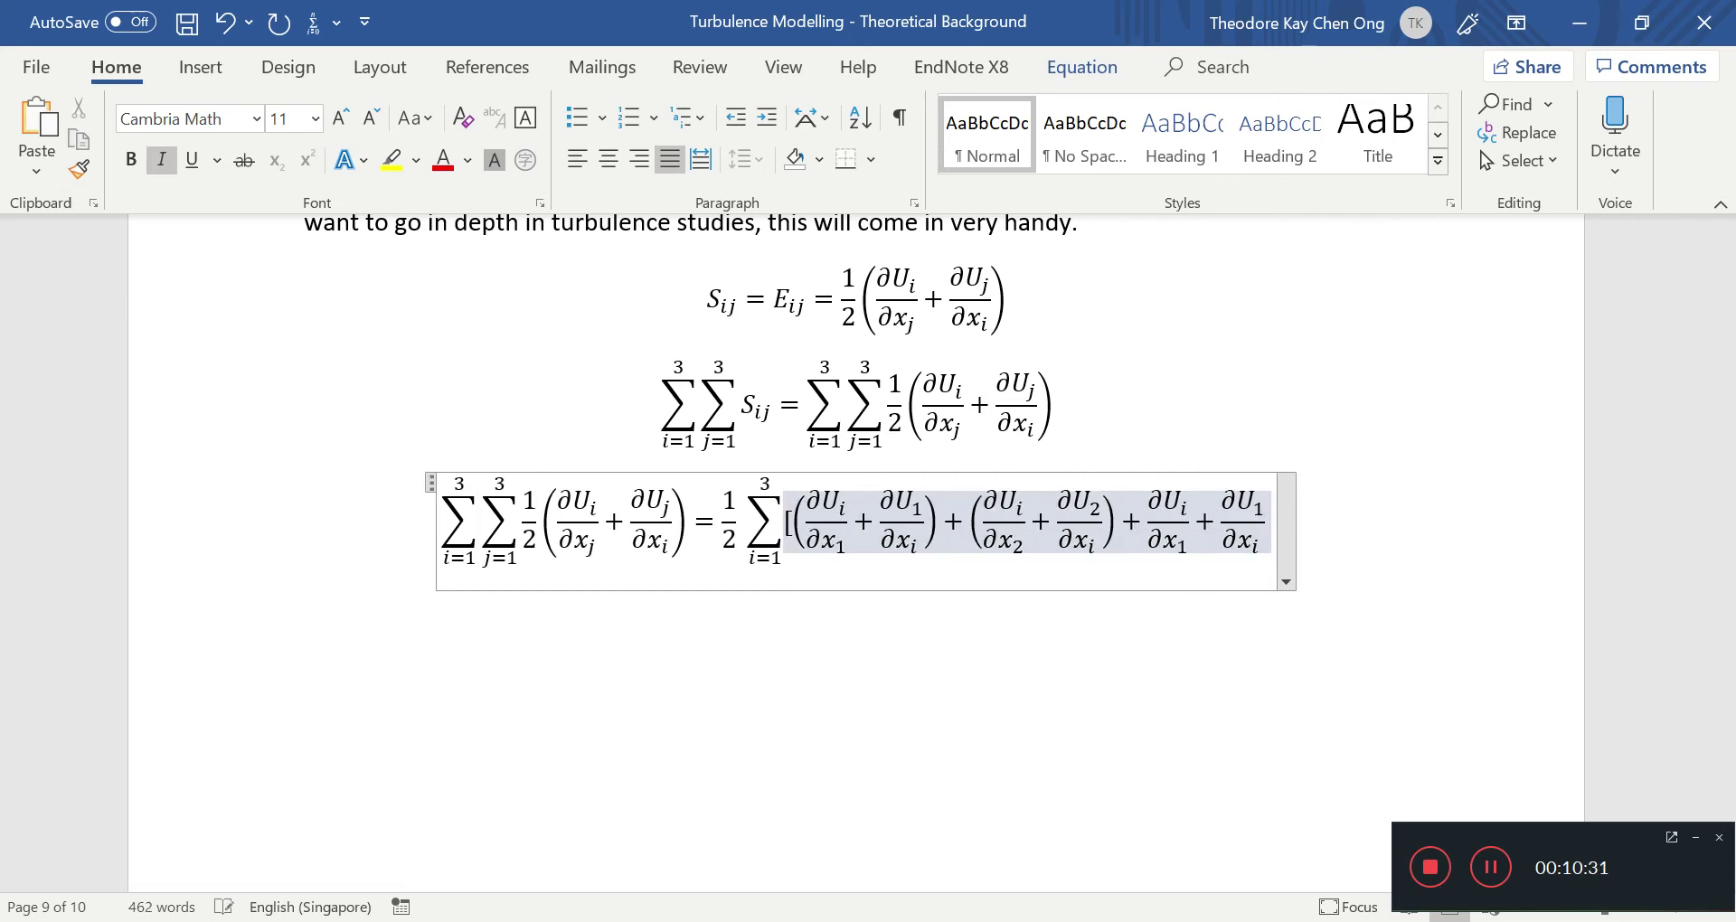
left_click(1140, 508)
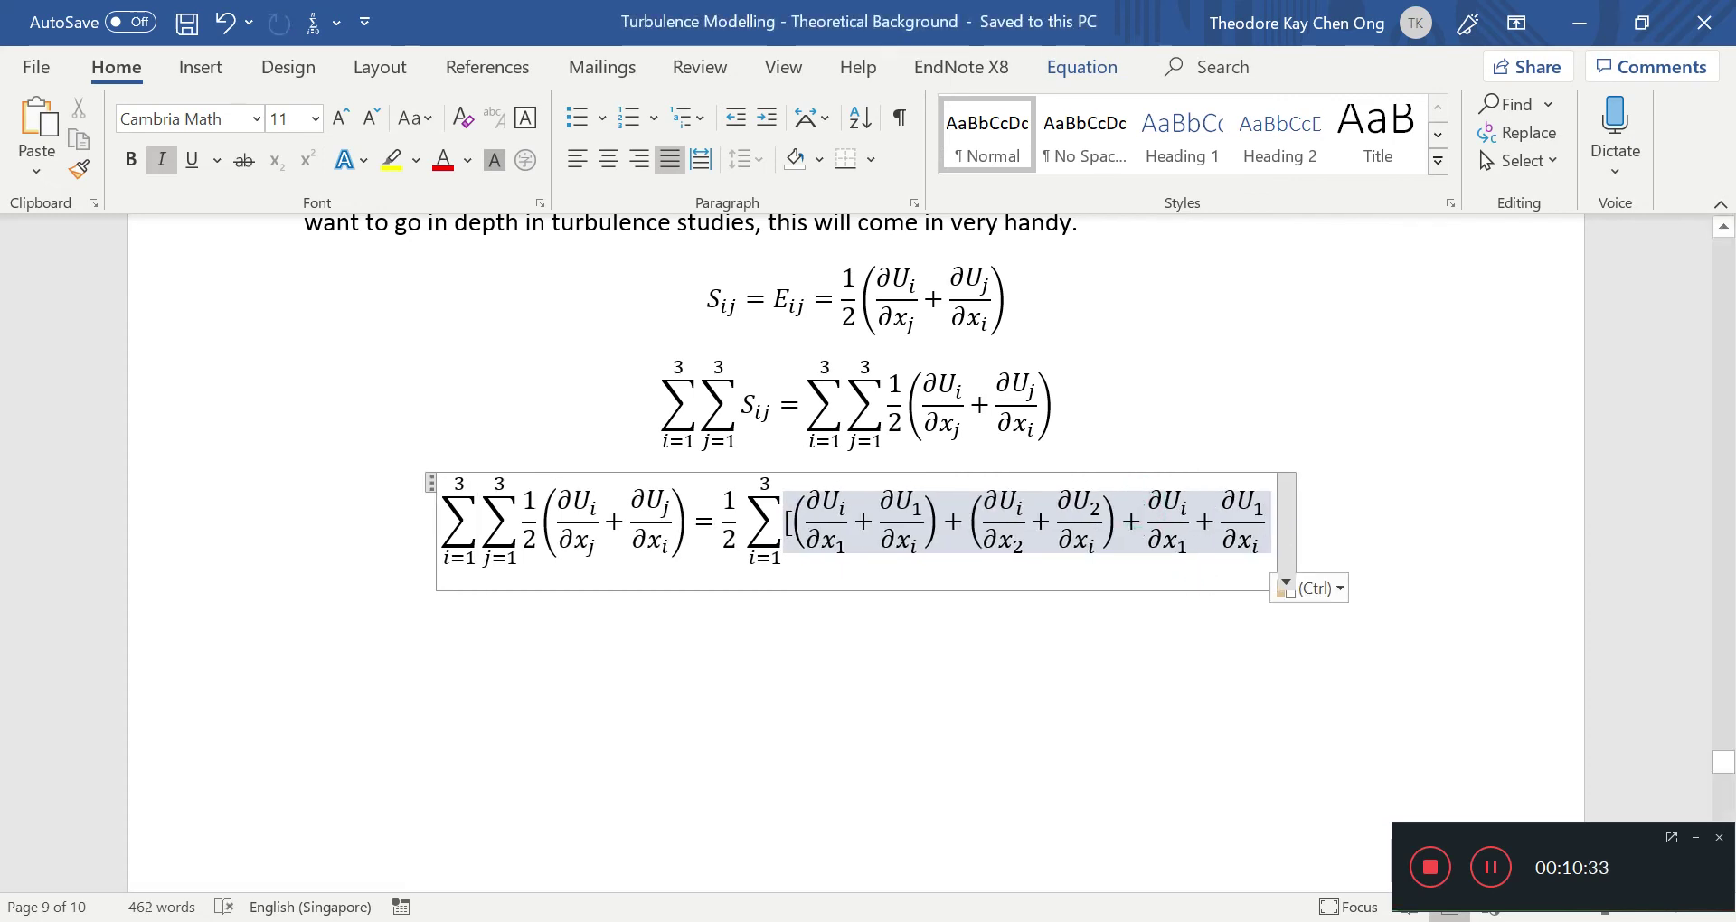
type("(")
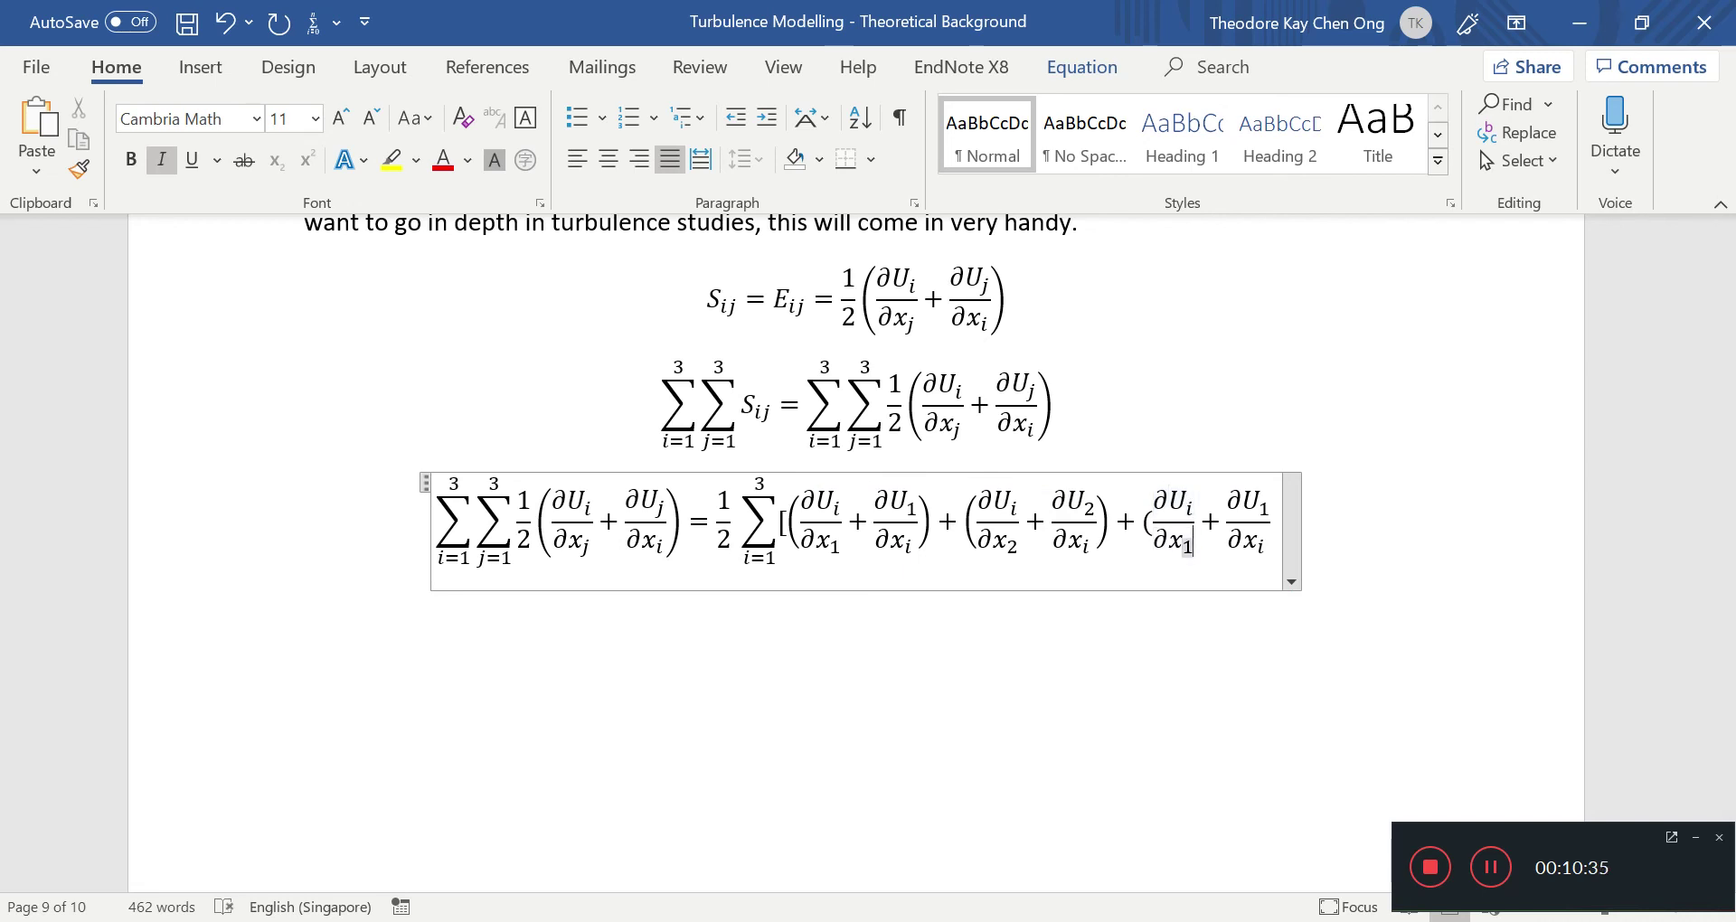
Close the third pair's parenthesis and the outer square bracket, and save the document.
left_click(1240, 497)
left_click(1228, 540)
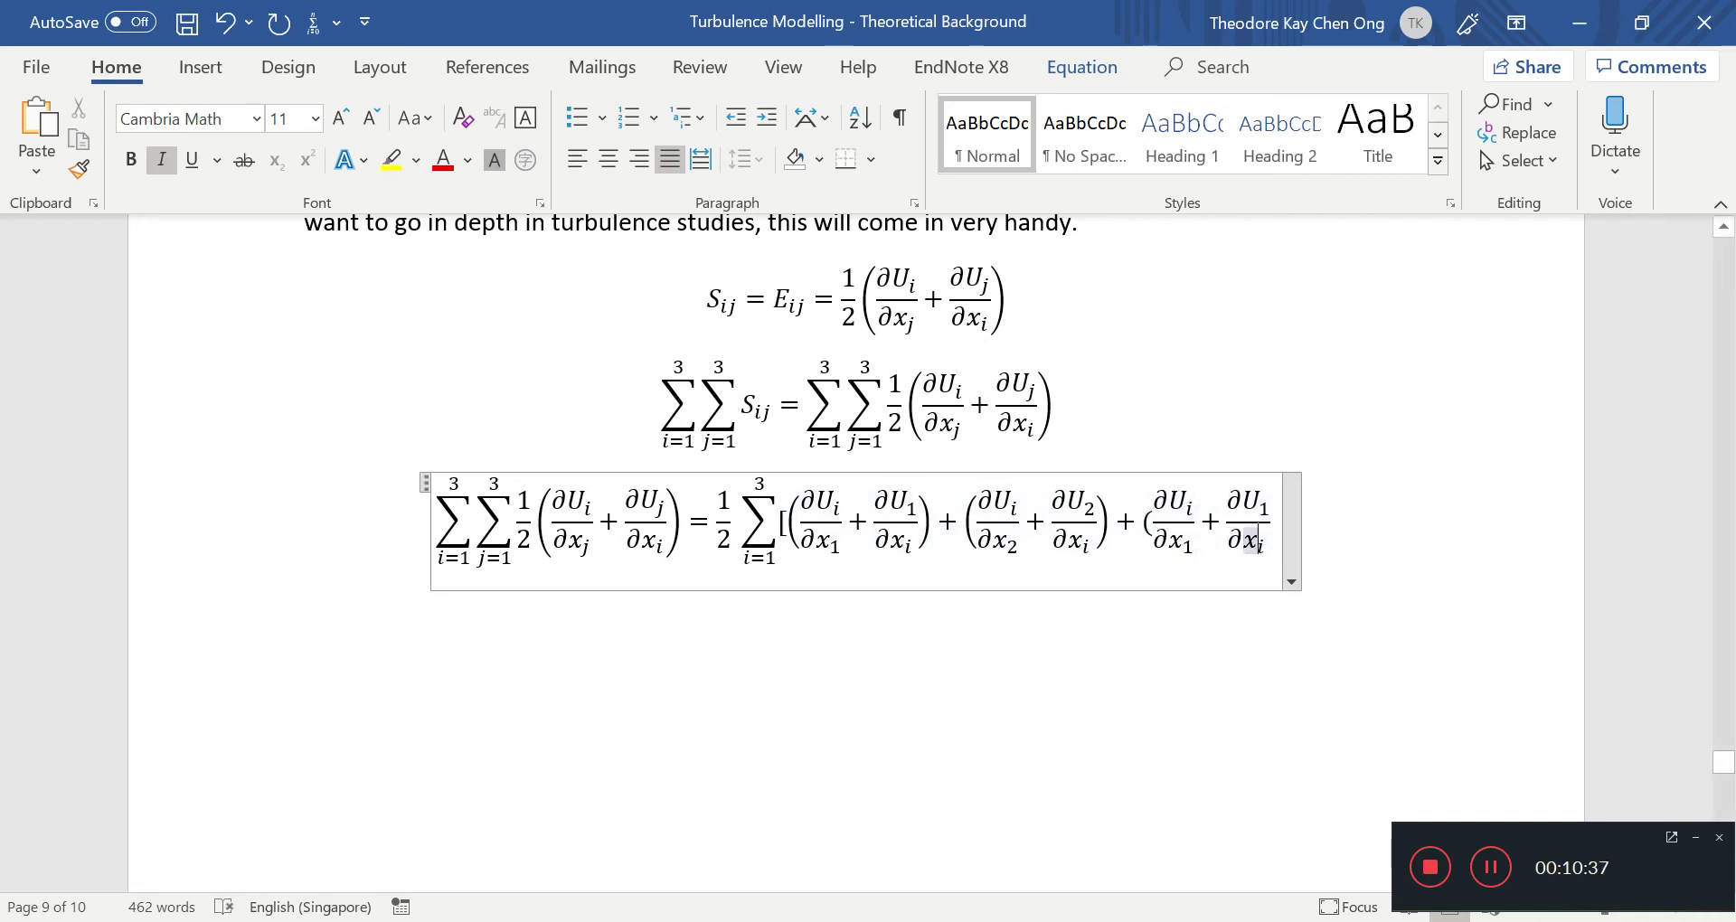
key("Right")
key("Right")
key("Right")
key("Right")
type(")]")
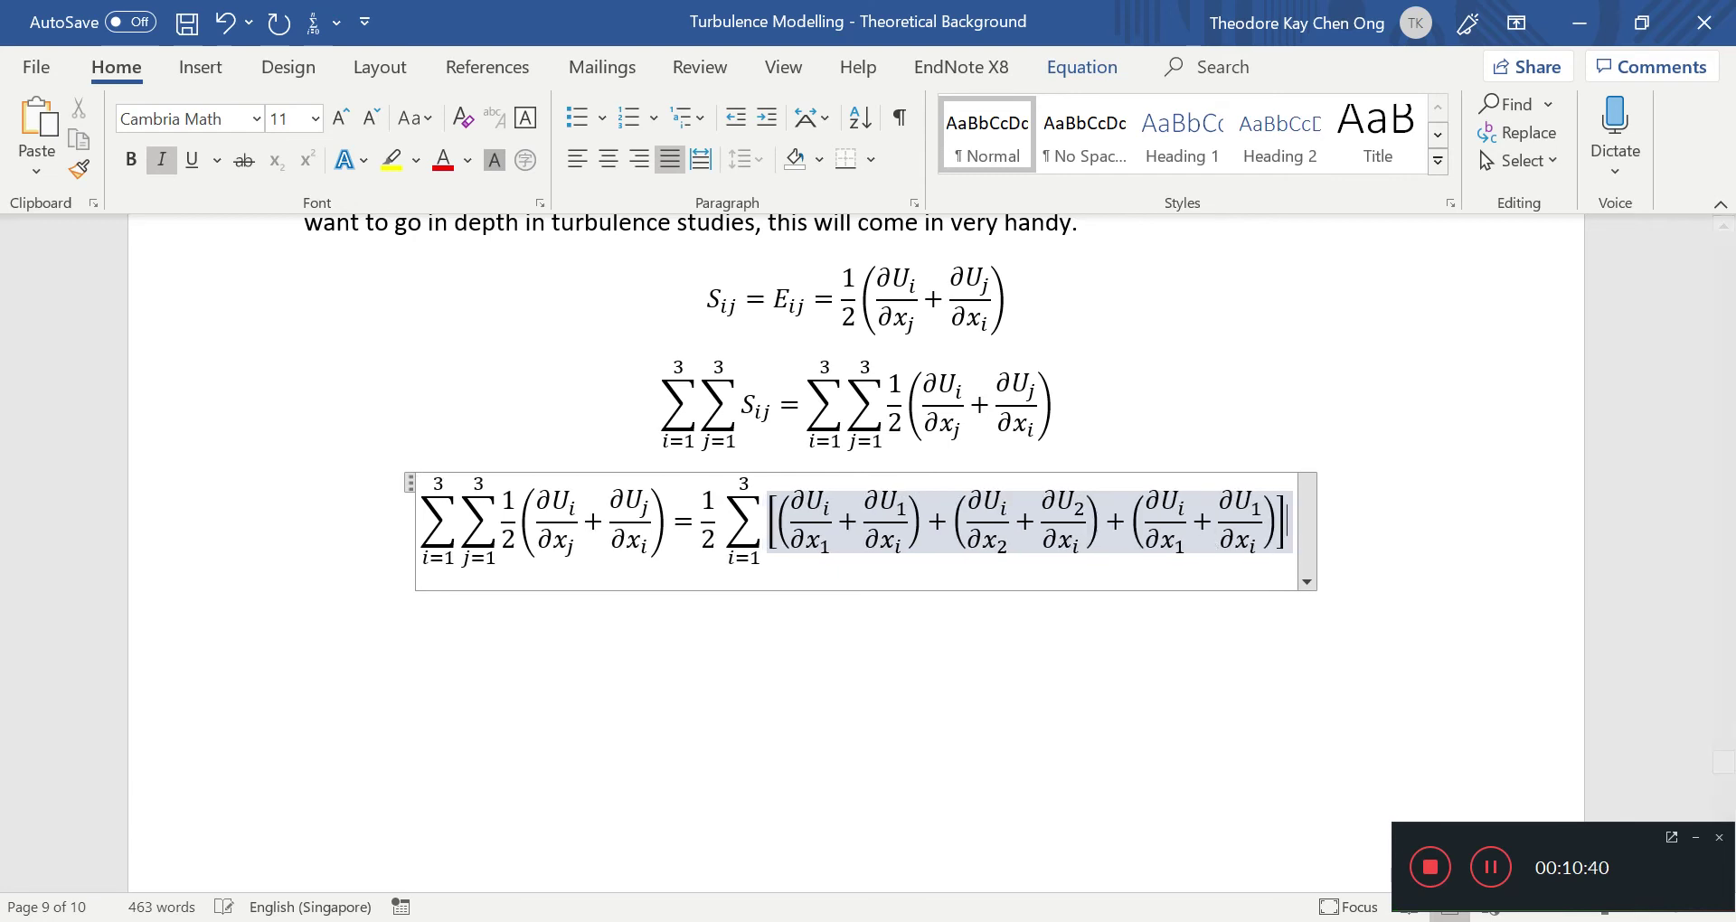
key("ctrl+s")
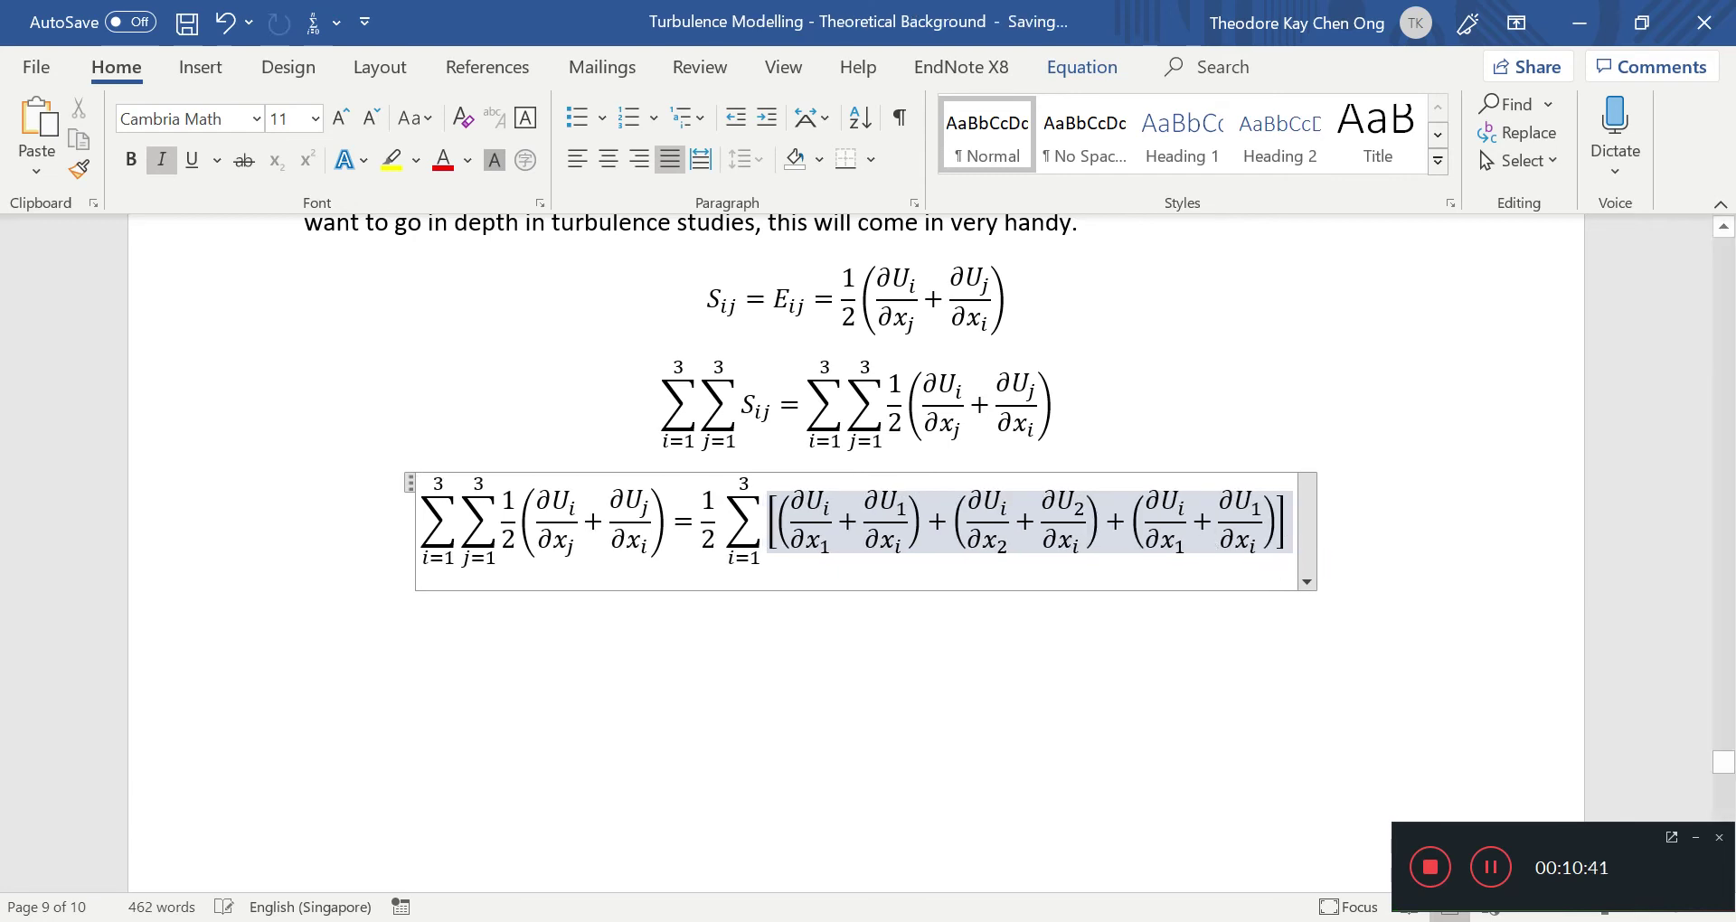
Change the third gradient pair to ∂Ui/∂x3 + ∂U3/∂xi and save the document.
left_click(1178, 540)
key("Left")
key("BackSpace")
type("3")
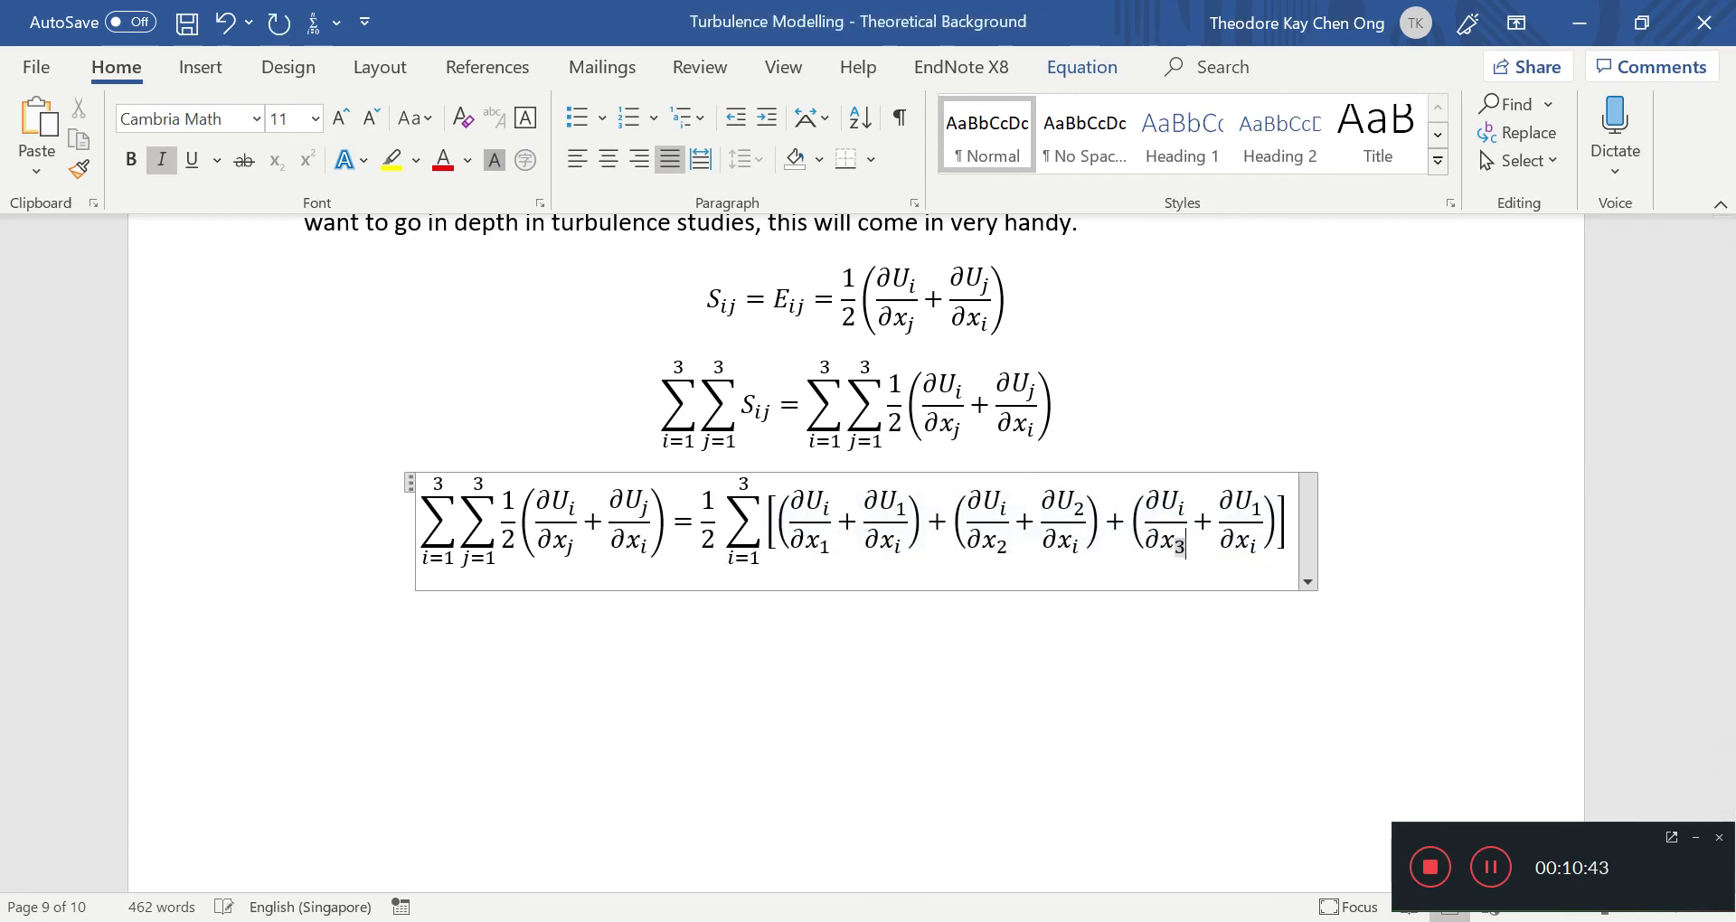
key("Right")
key("Right")
key("Right")
key("Right")
key("Right")
key("Right")
key("Down")
key("Right")
key("Right")
key("Right")
key("Right")
key("Left")
key("Left")
key("Left")
type("3")
key("ctrl+s")
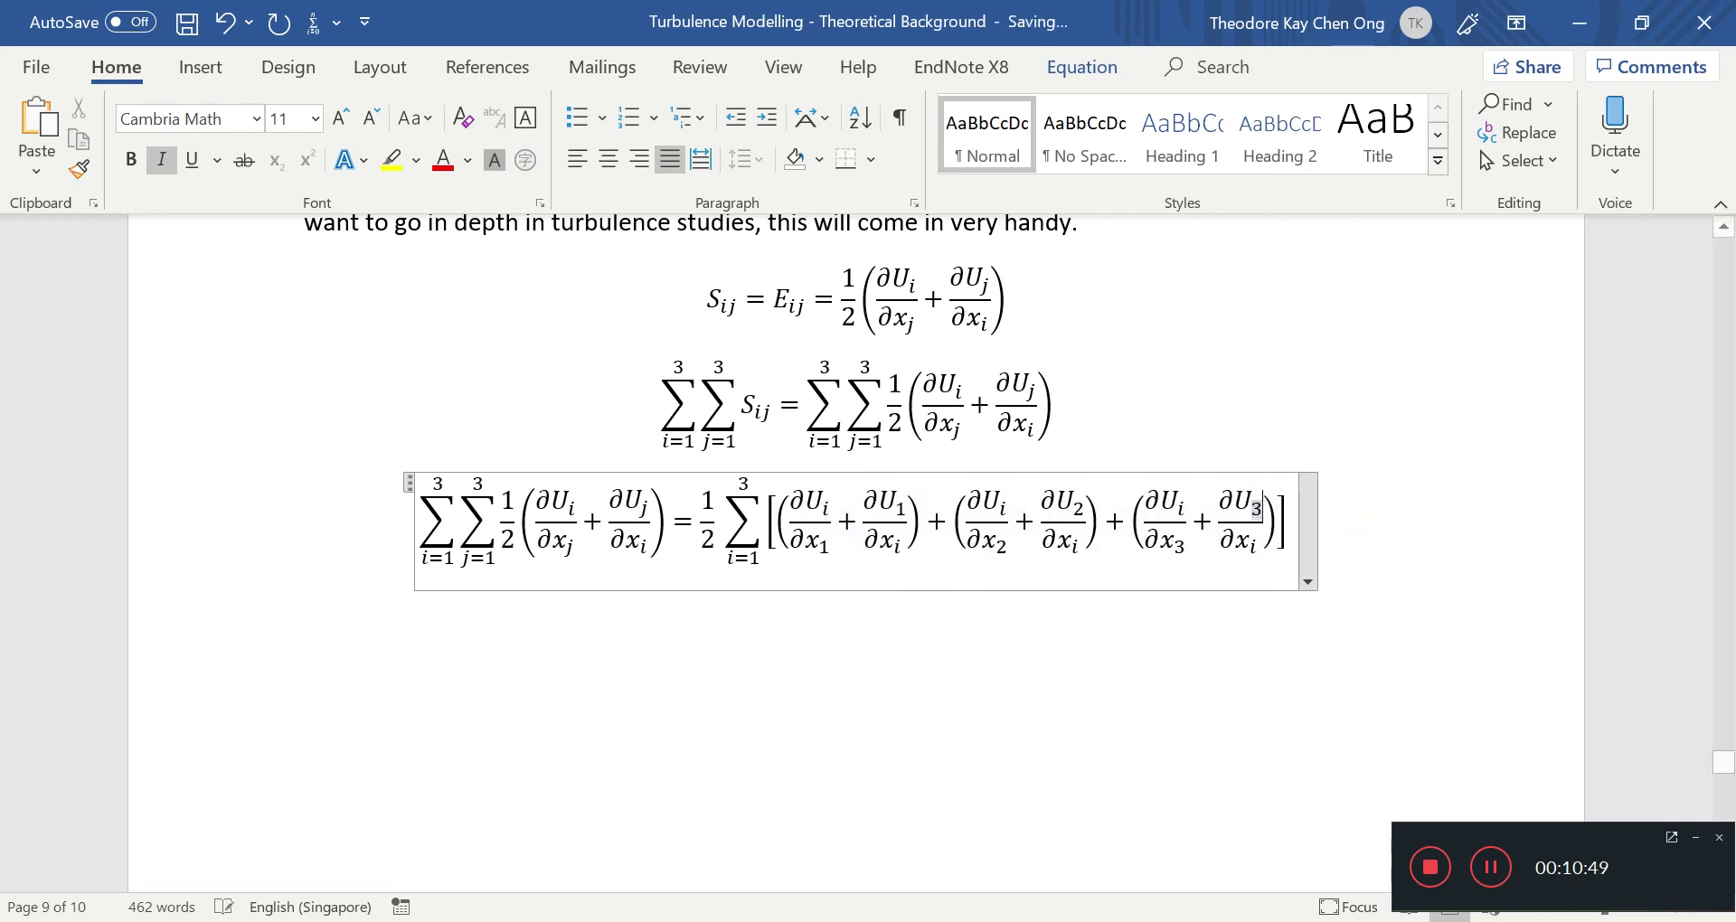
Highlight the i summation and the whole right-hand side of the last equation.
left_click(1237, 660)
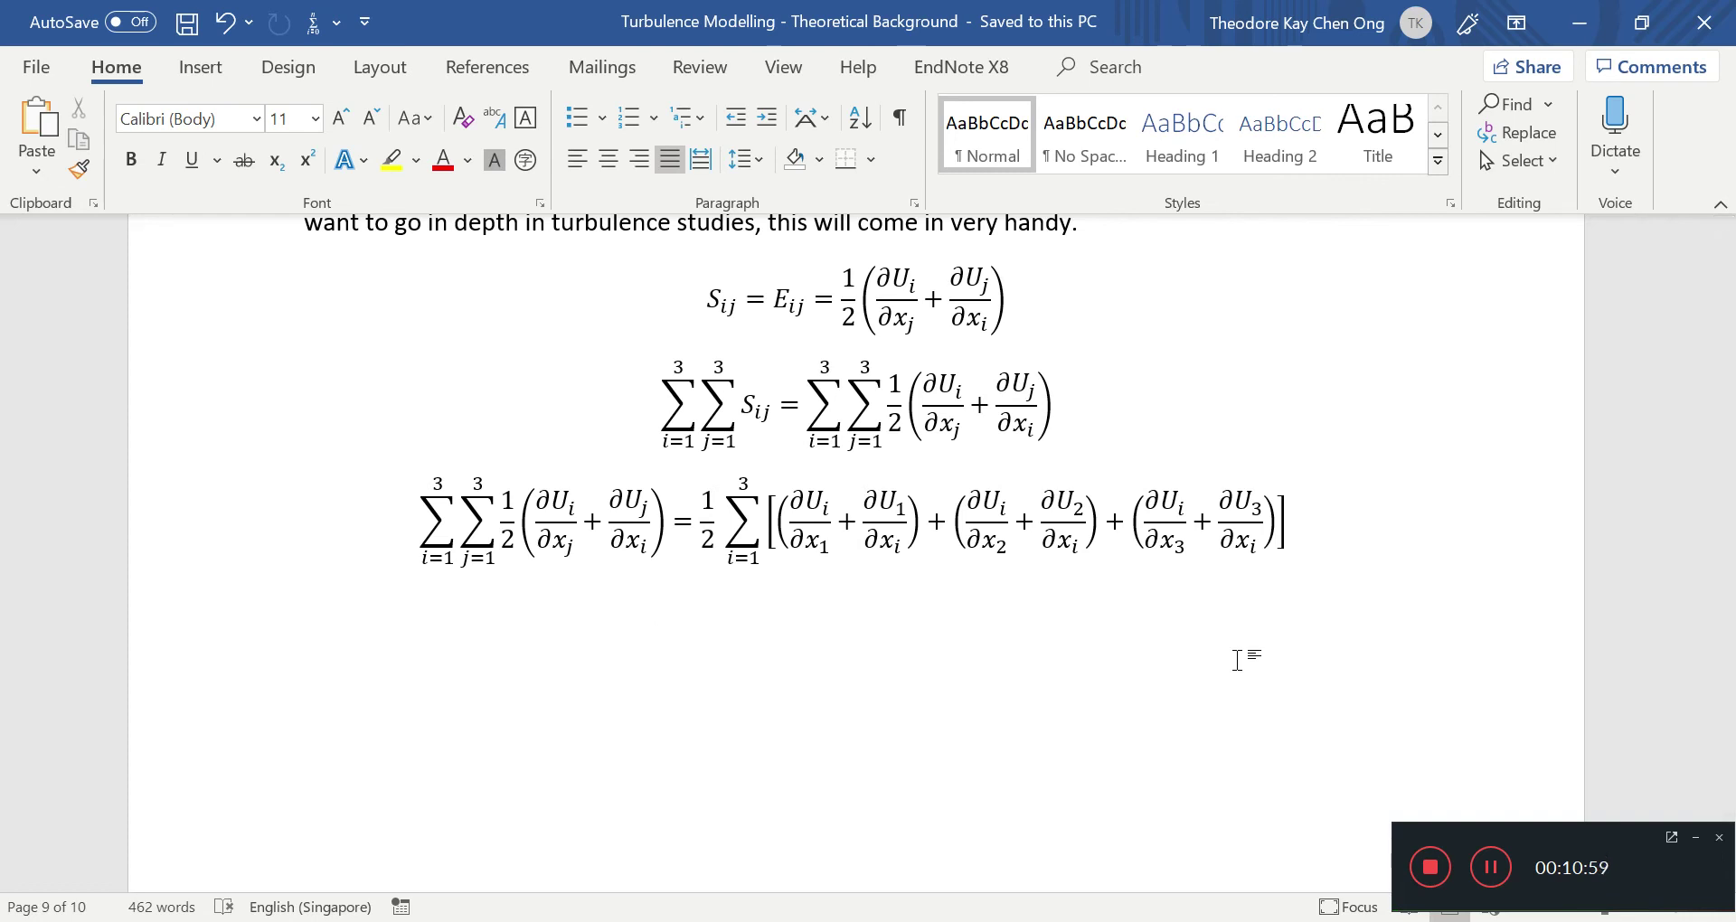
left_click(739, 517)
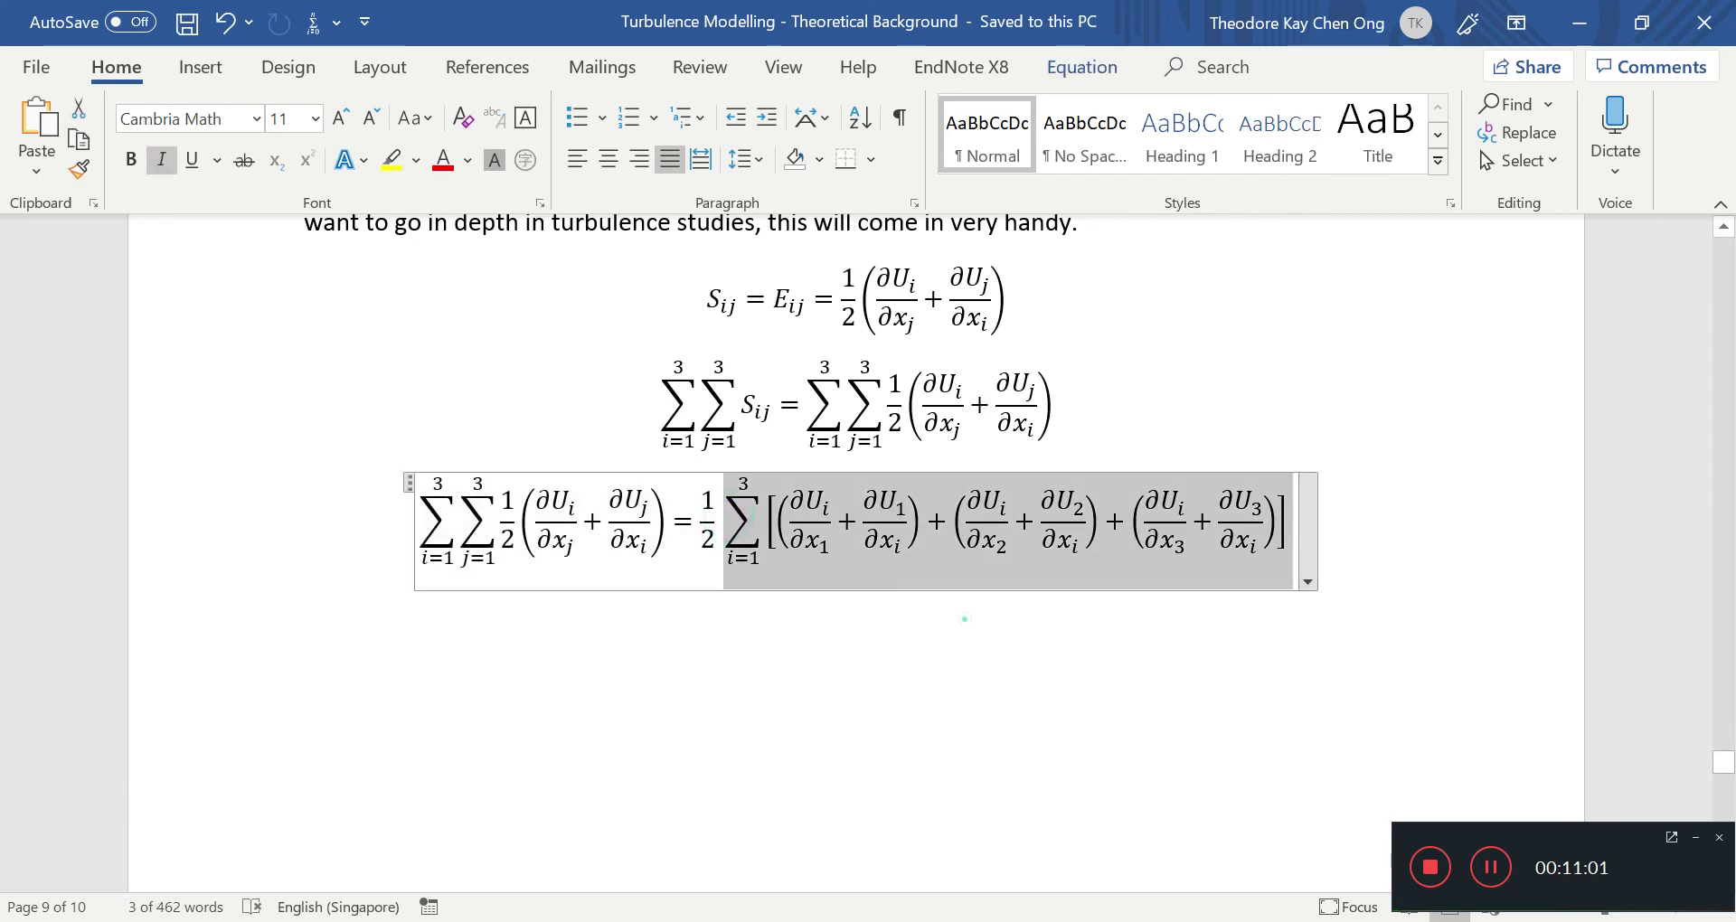
left_click(922, 618)
left_click(695, 534)
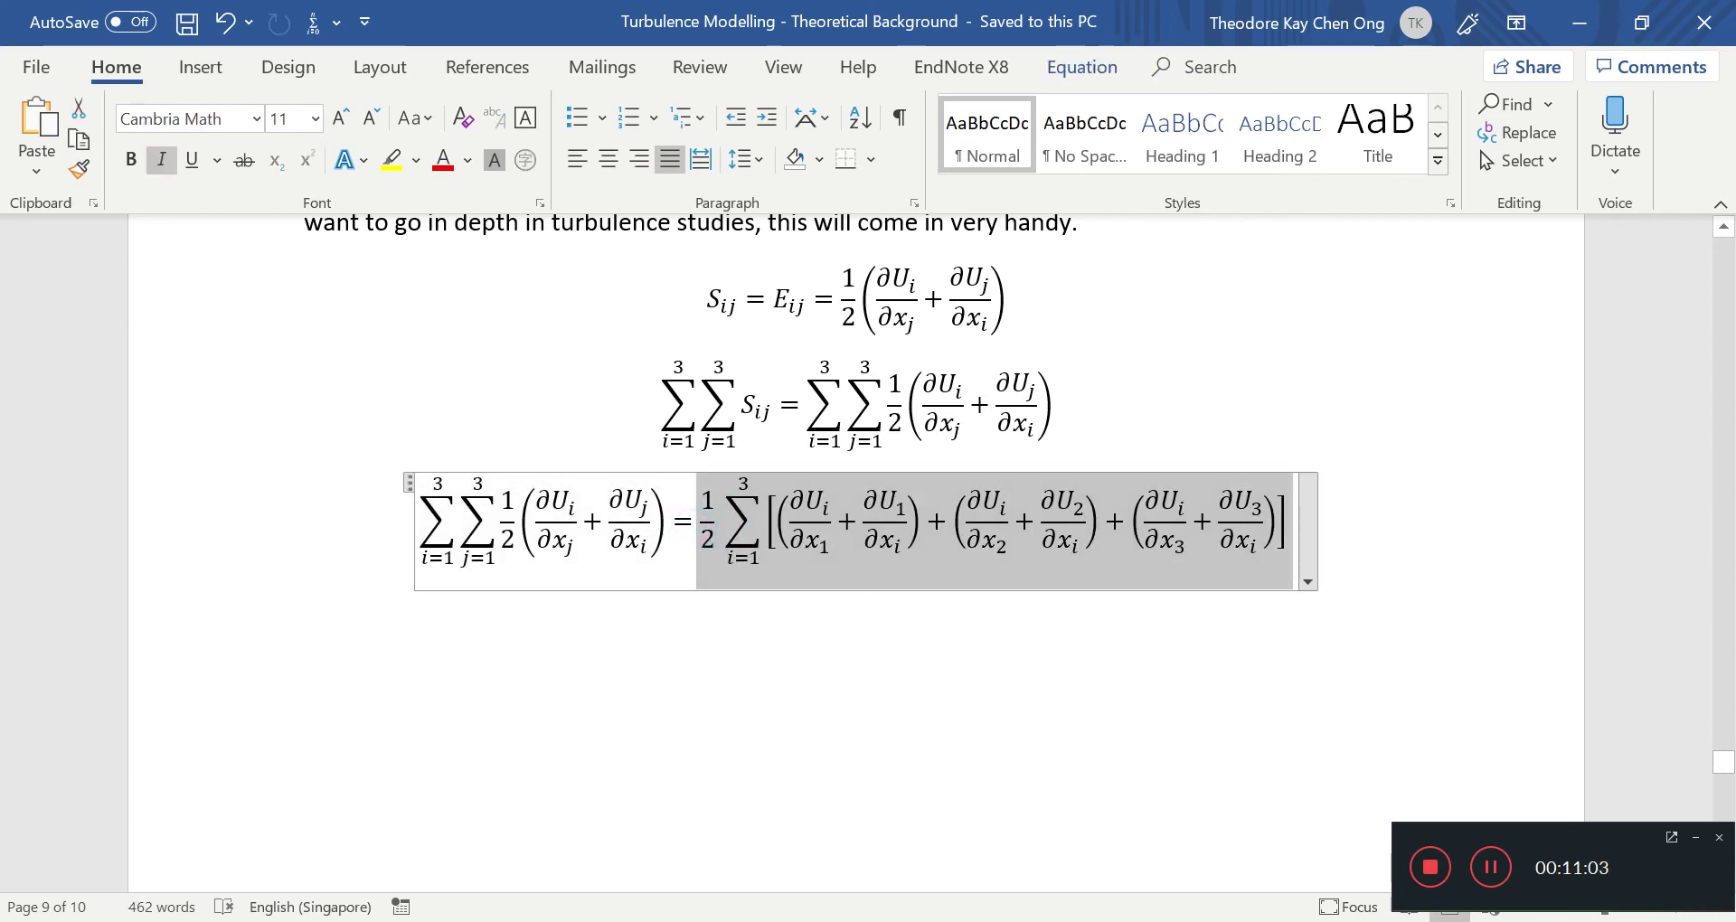
left_click(791, 624)
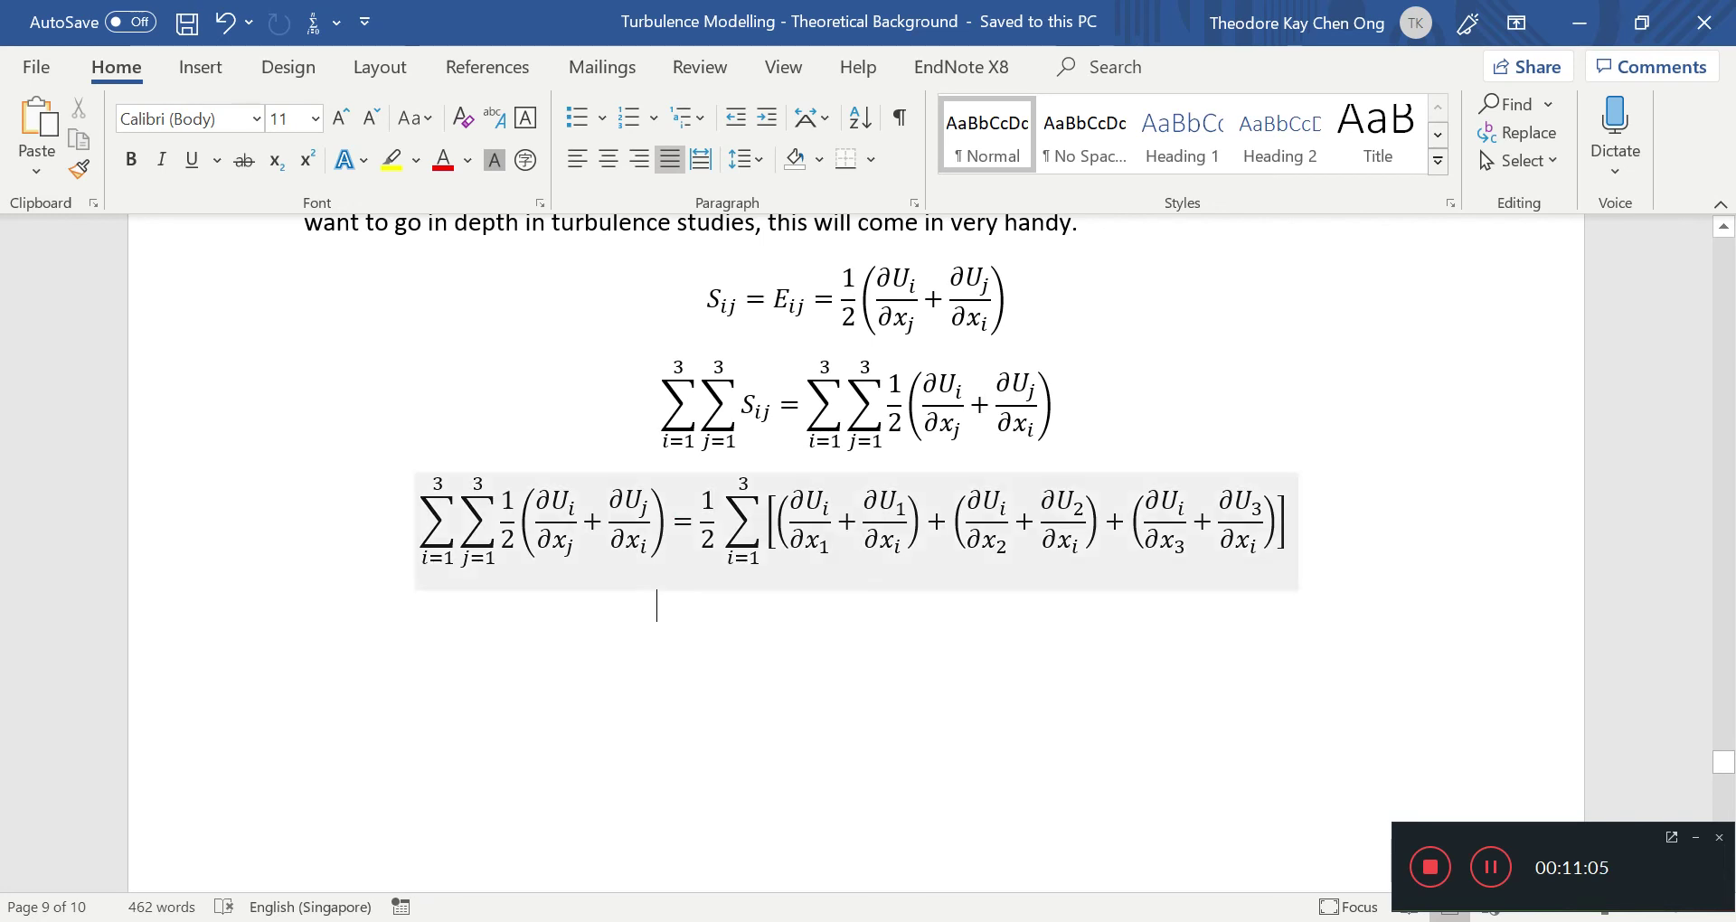
Insert a new equation below the last one reading = 1/2, with the half as a stacked fraction, and save the document.
key("alt+equal")
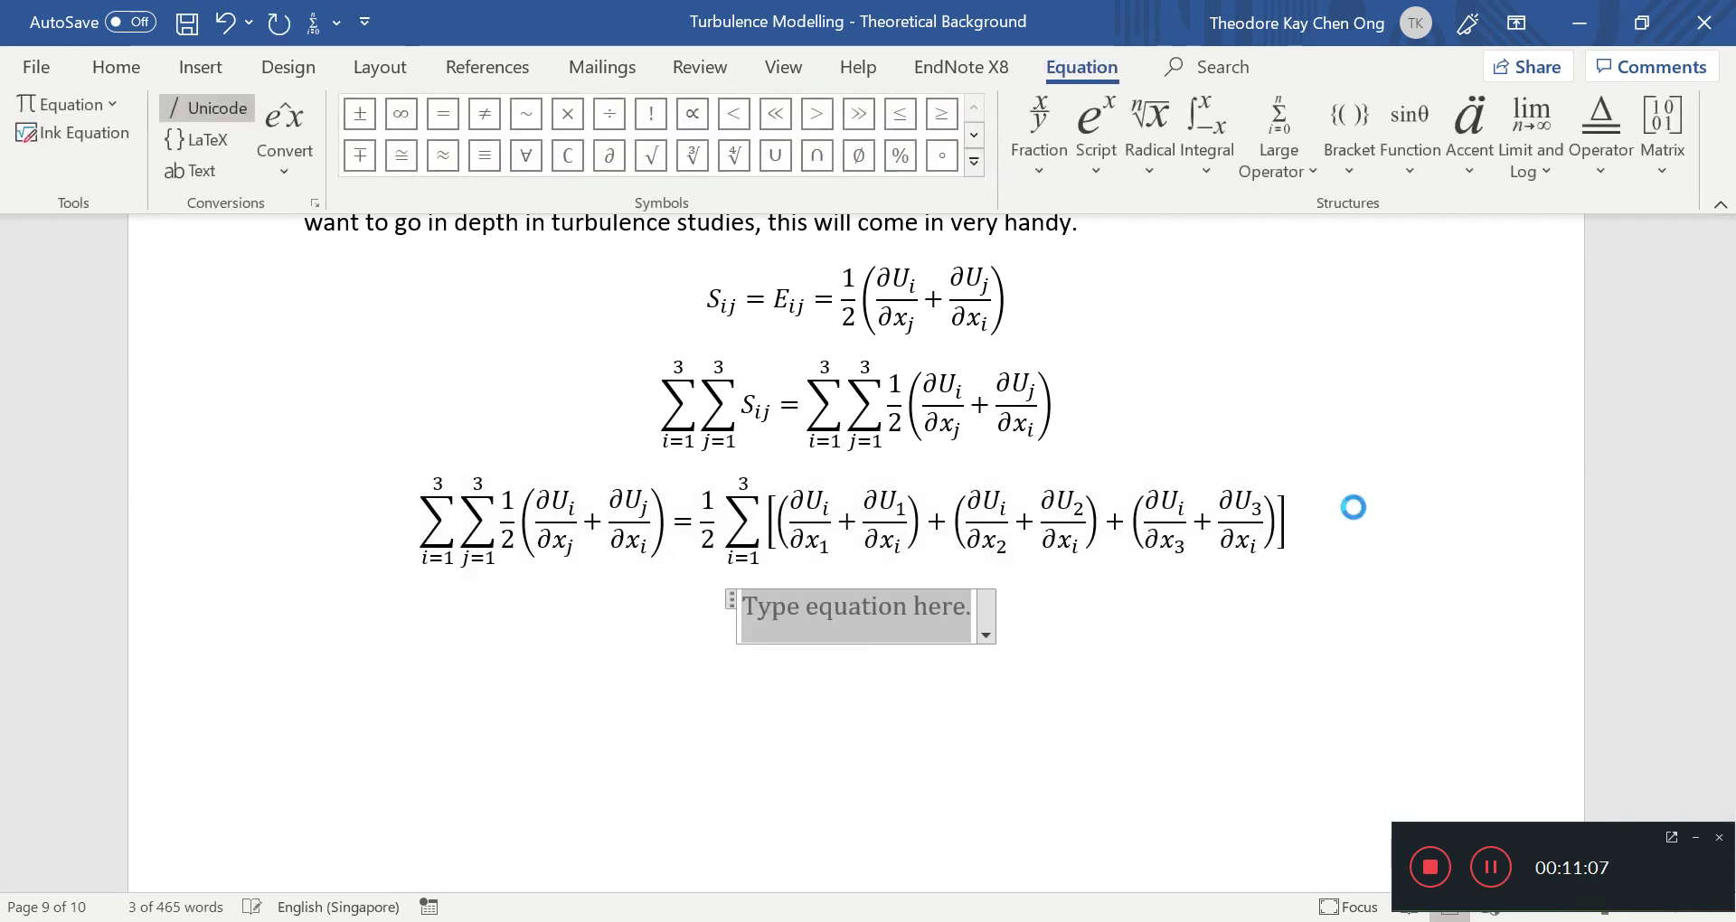
type("1/2")
key("space")
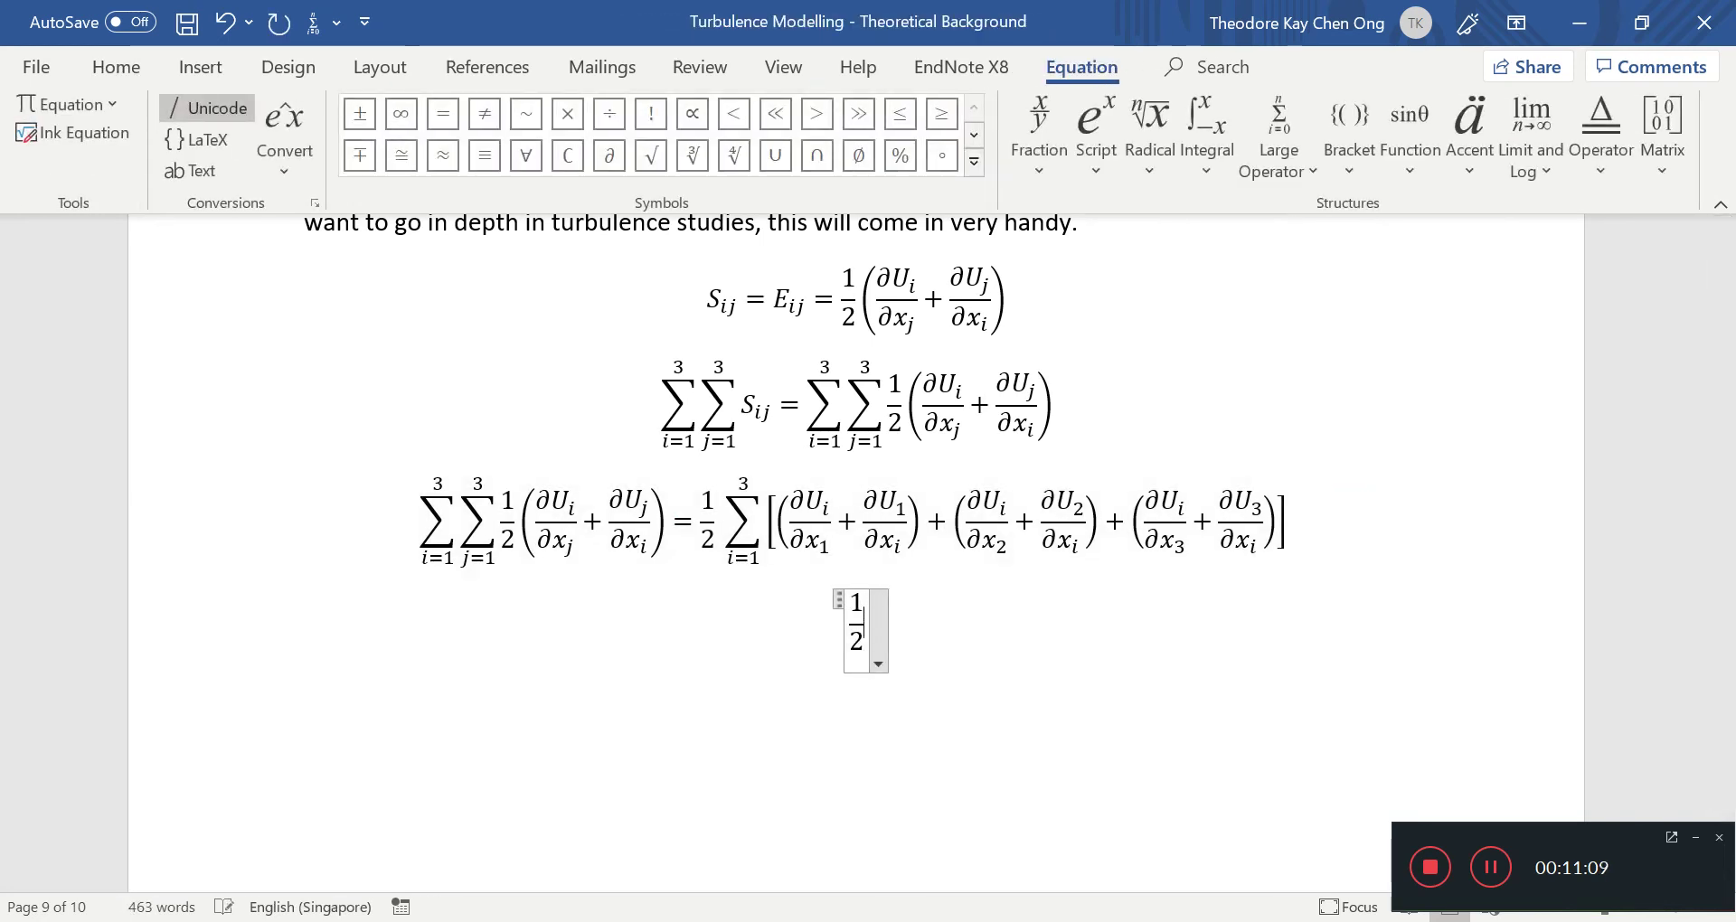
key("Left")
key("Left")
key("Left")
key("Left")
key("Left")
key("Right")
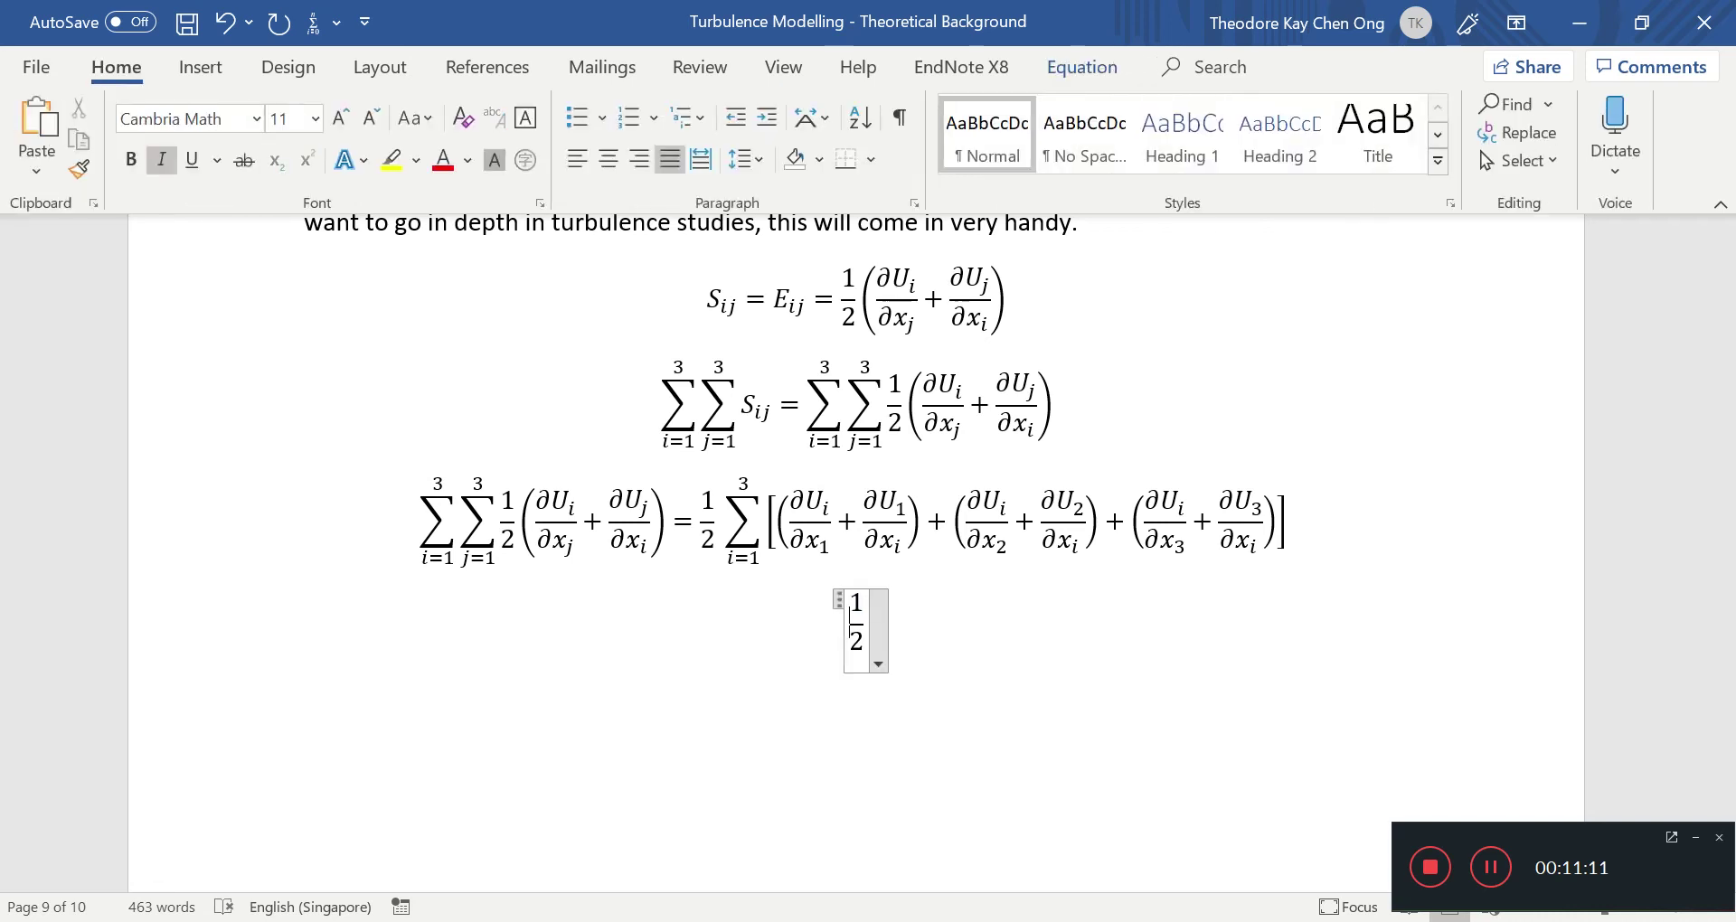
type("=")
key("ctrl+s")
Append an empty pair of curly braces after the 1/2 fraction and save the document.
key("Right")
key("Right")
key("Right")
key("Right")
key("Right")
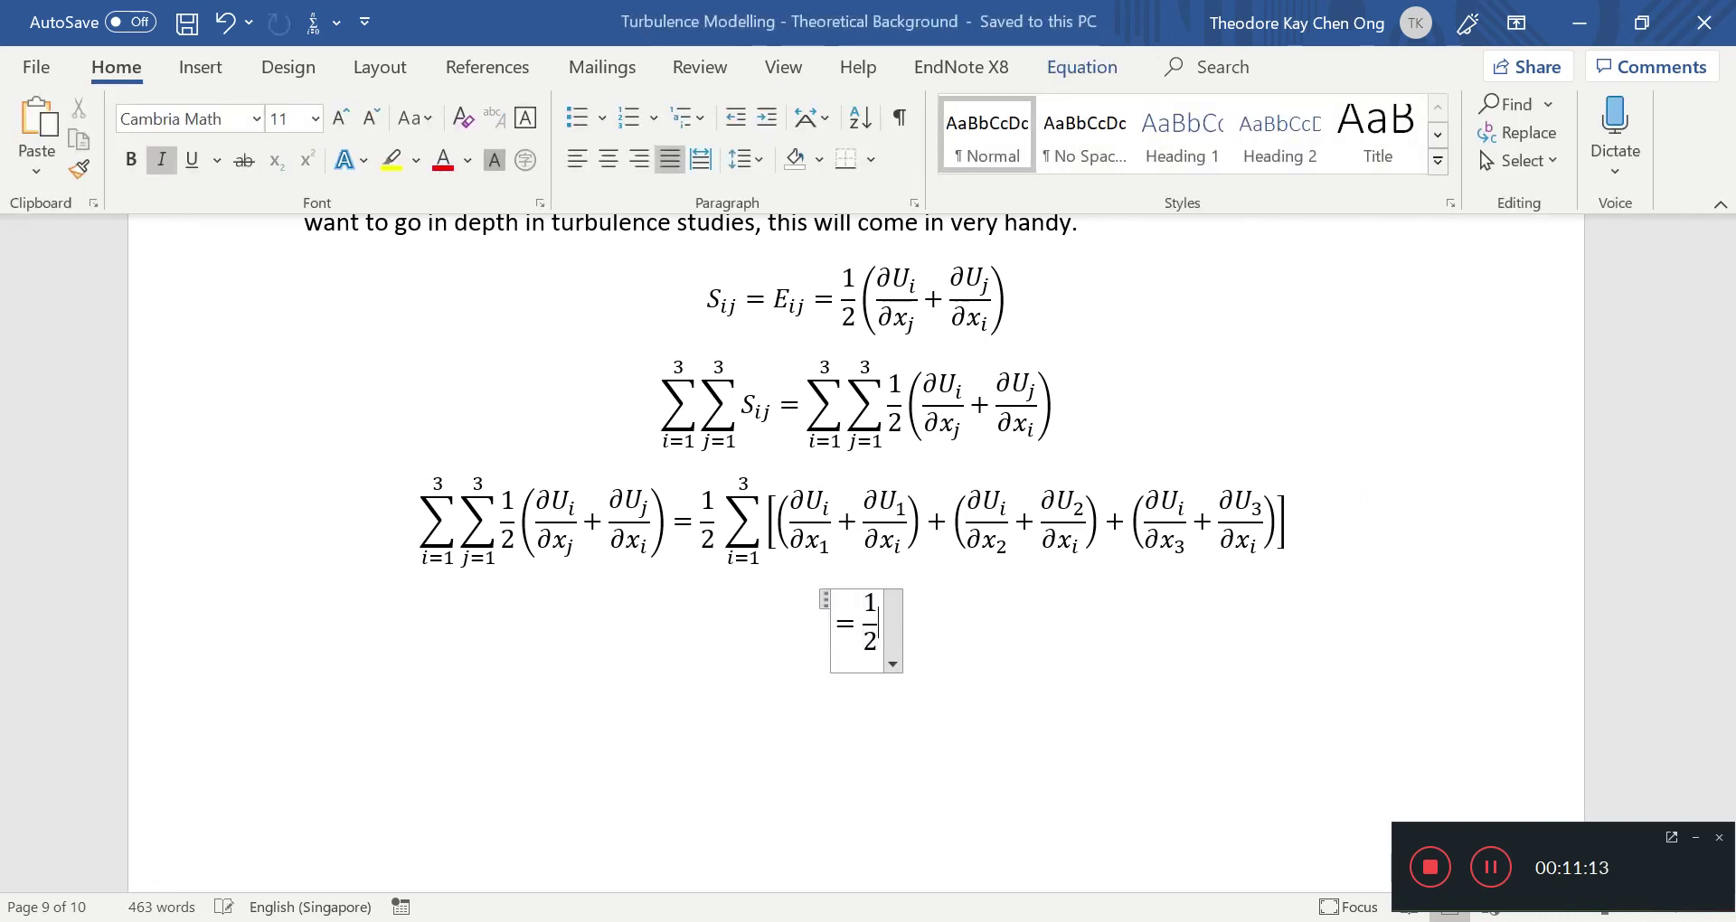
type("{}")
key("space")
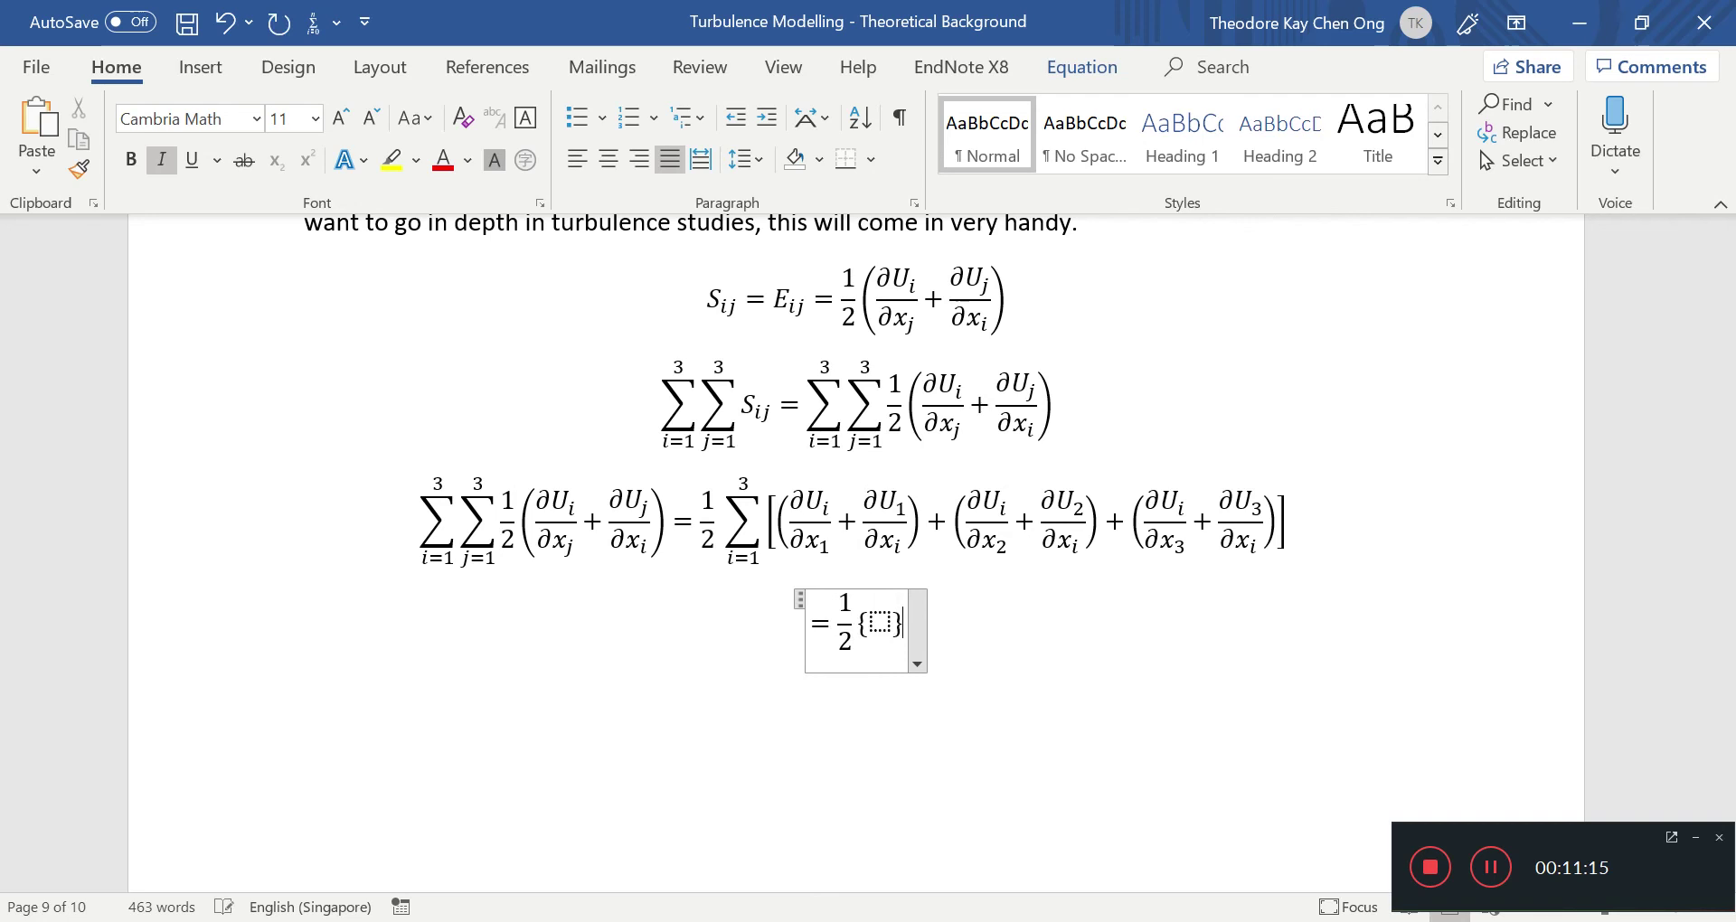
key("ctrl+s")
Copy the whole square-bracketed sum from the equation above, without its summation sign, into the empty curly braces.
left_click_drag(750, 524, 870, 526)
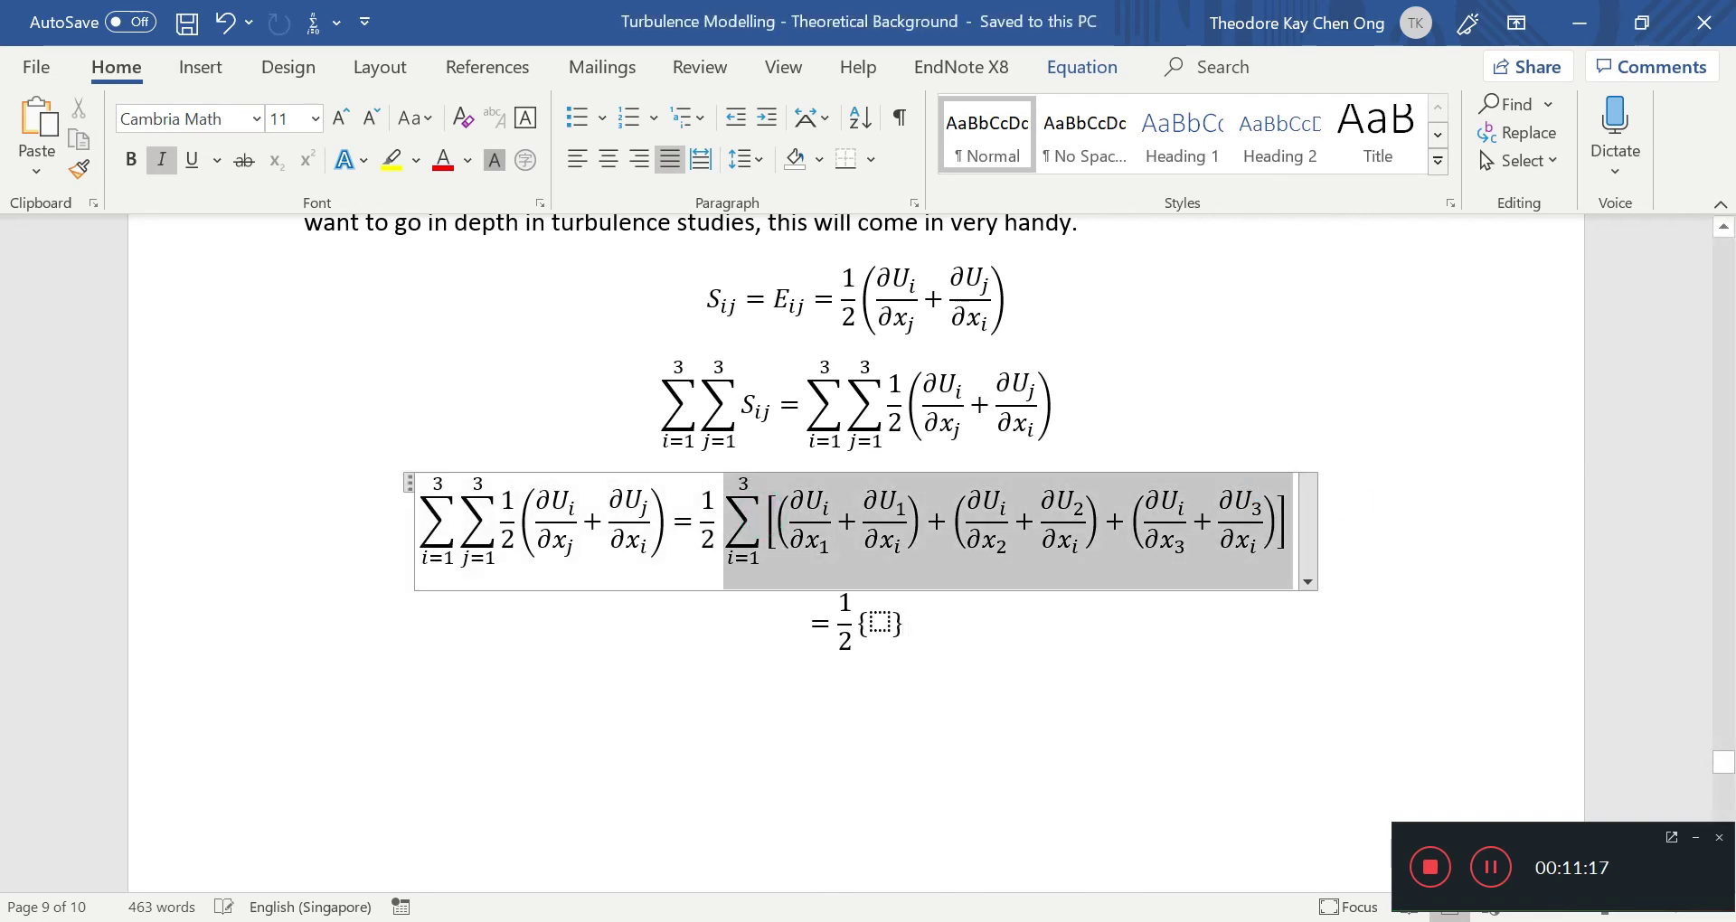
left_click(874, 531)
left_click(760, 534)
left_click(803, 541)
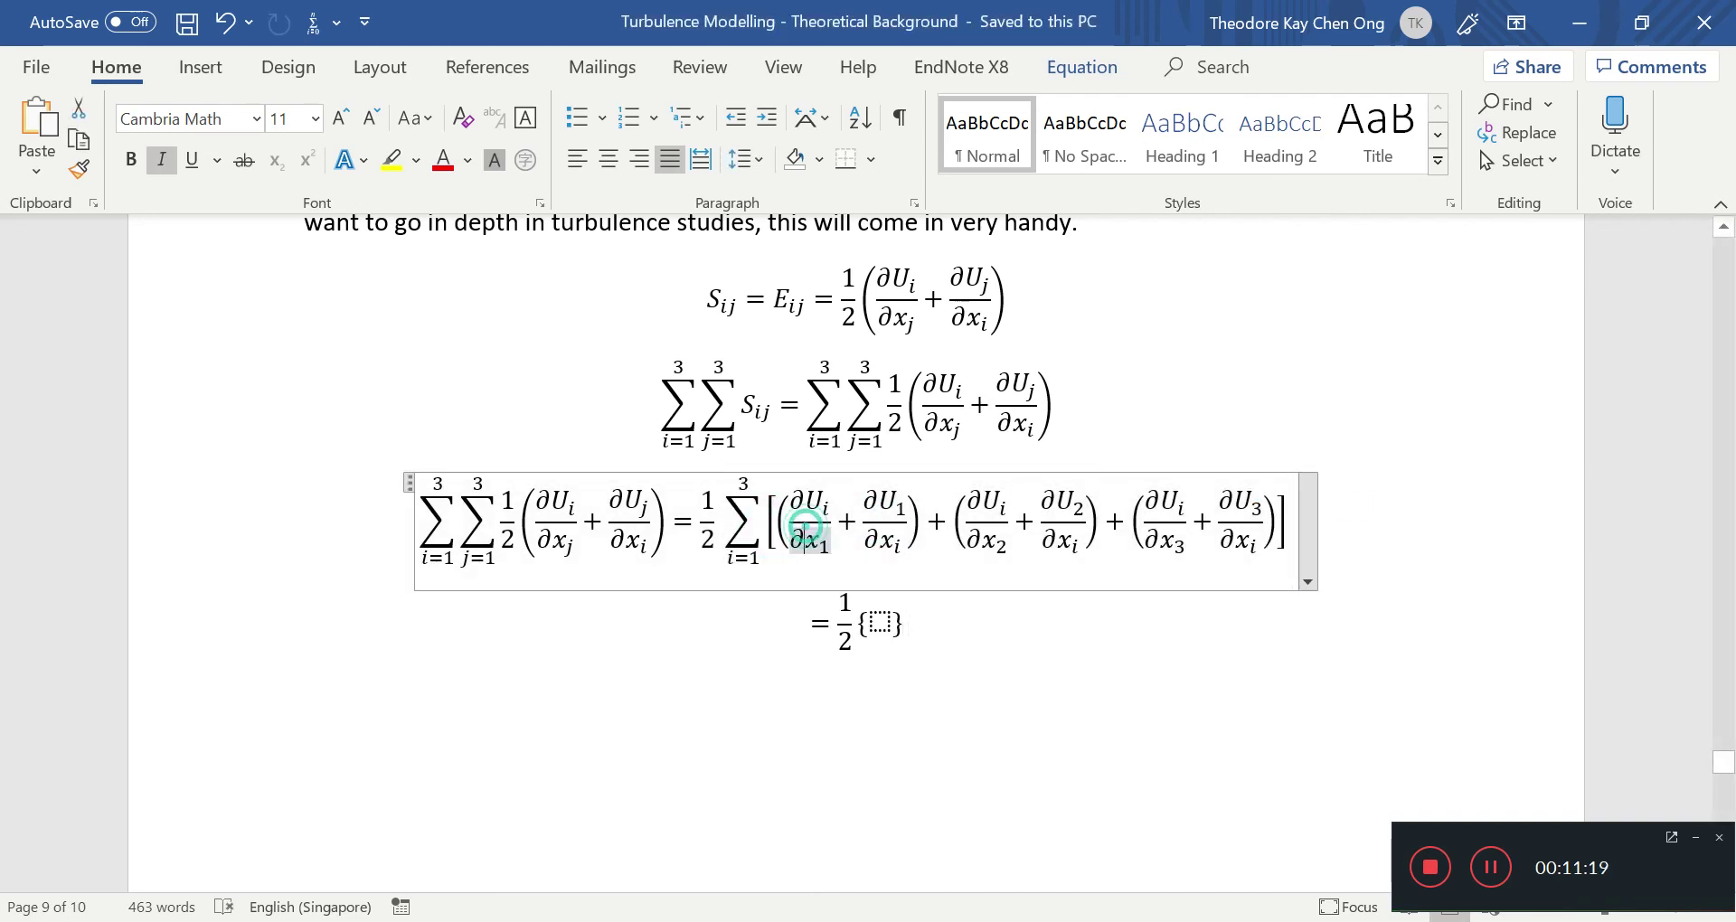
left_click(769, 526)
key("ctrl+c")
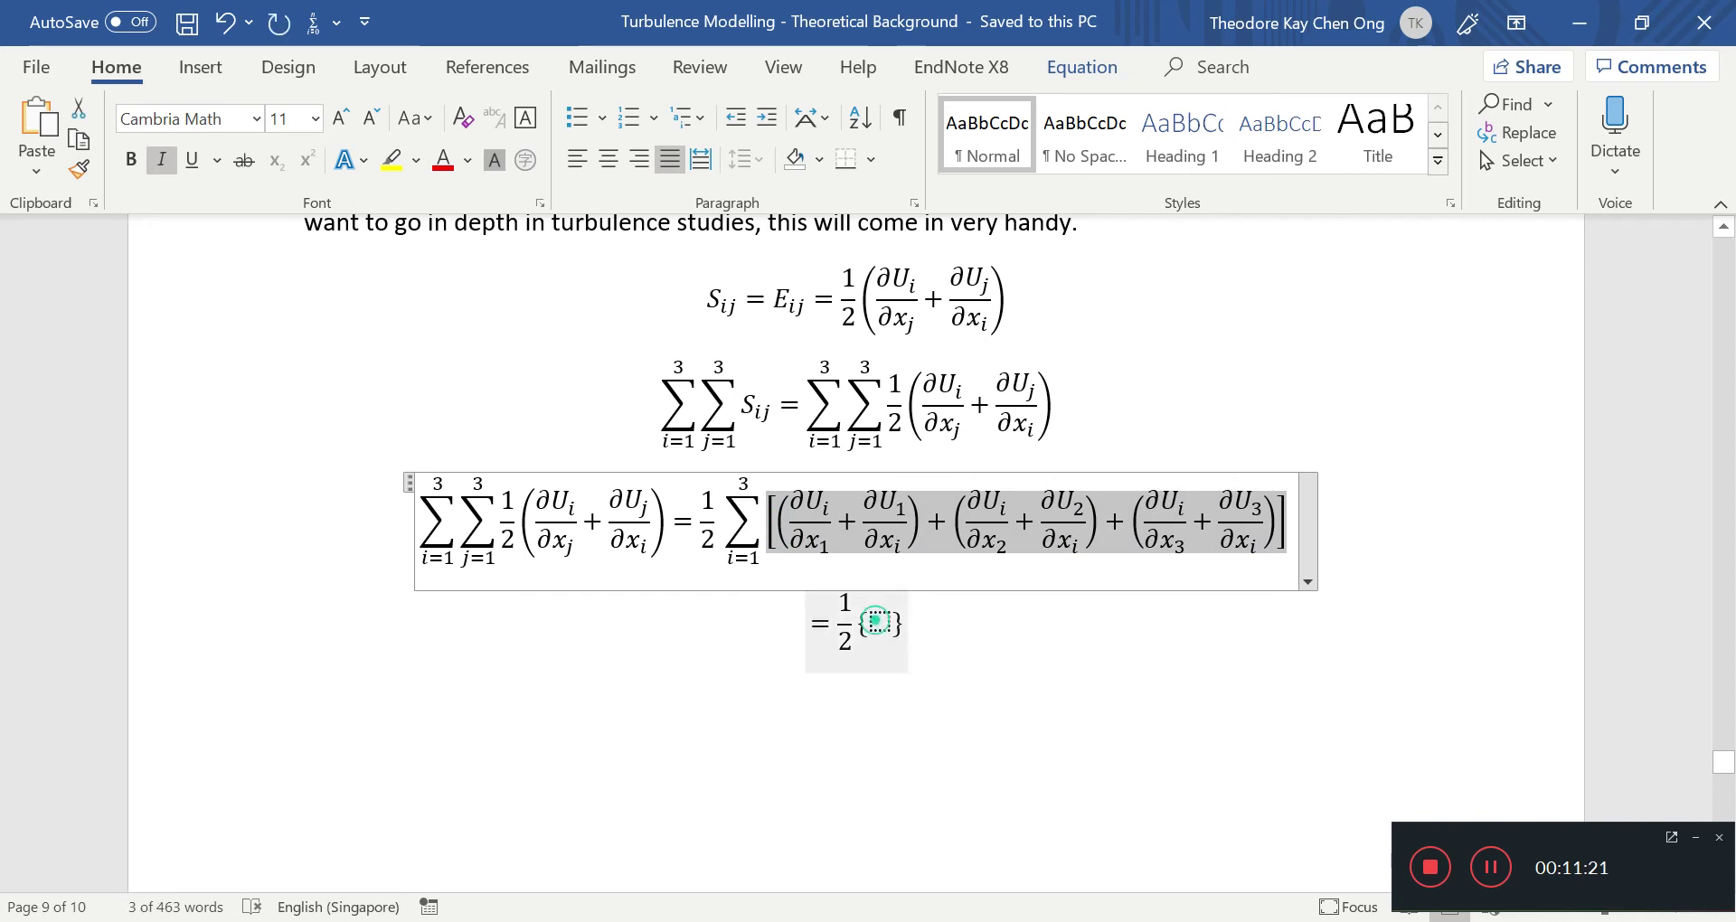
left_click(879, 622)
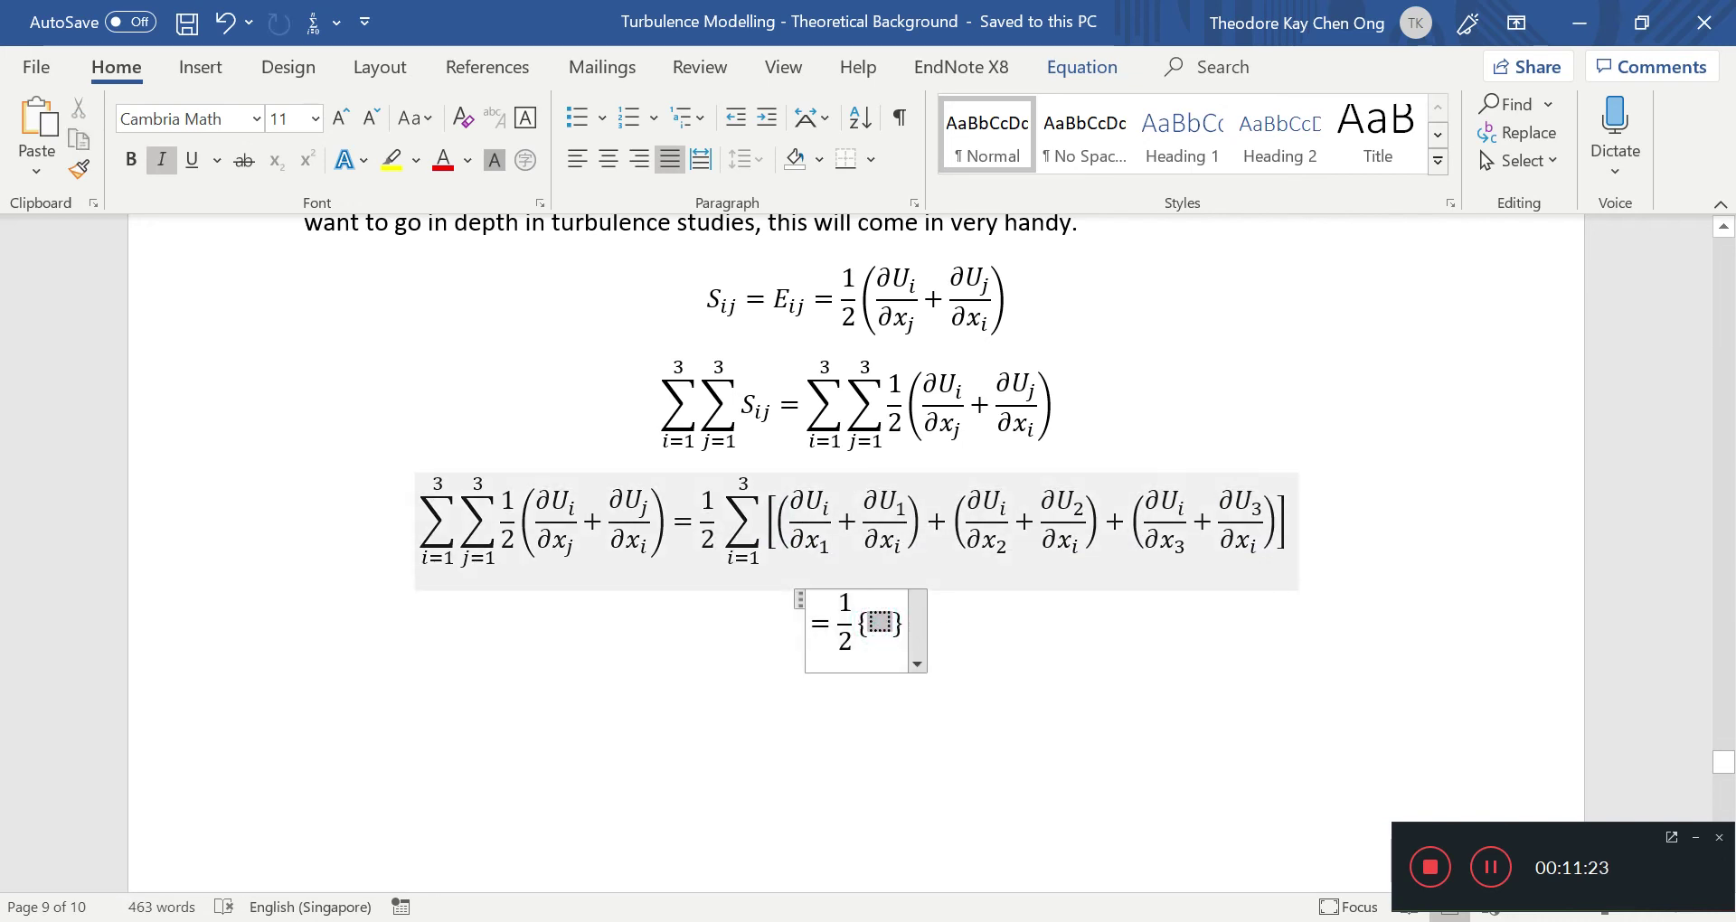
key("ctrl+v")
Add two more copies of the square-bracketed sum inside the curly braces, joined by plus signs, and save the document.
type("+")
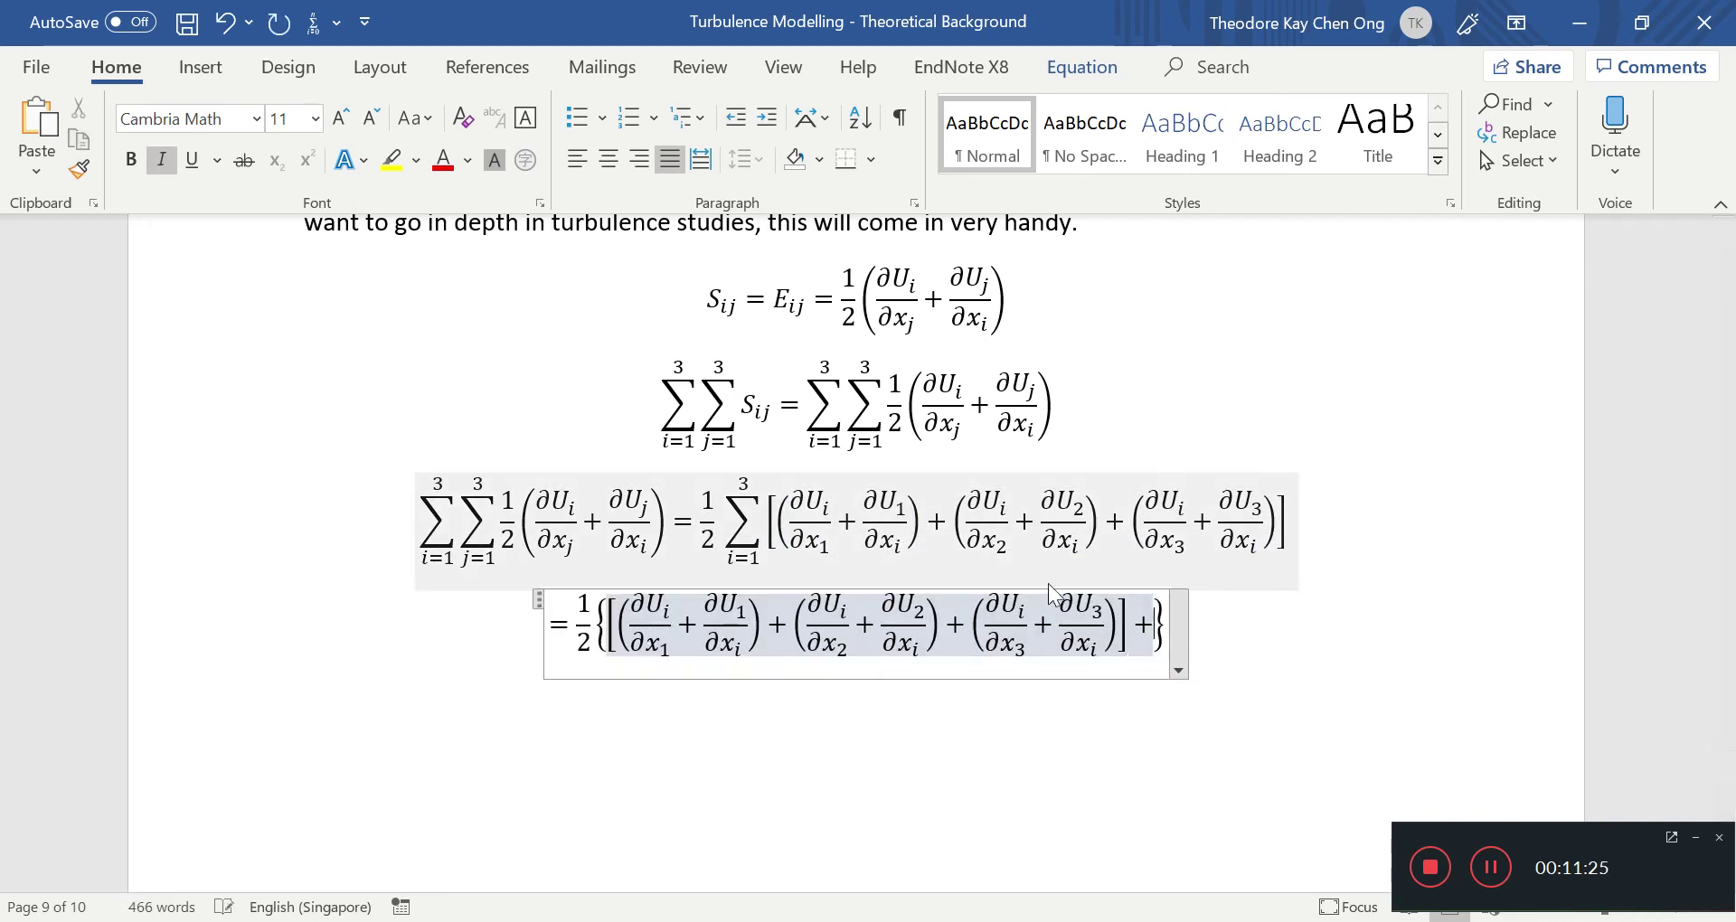
key("ctrl+v")
type("+")
key("ctrl+v")
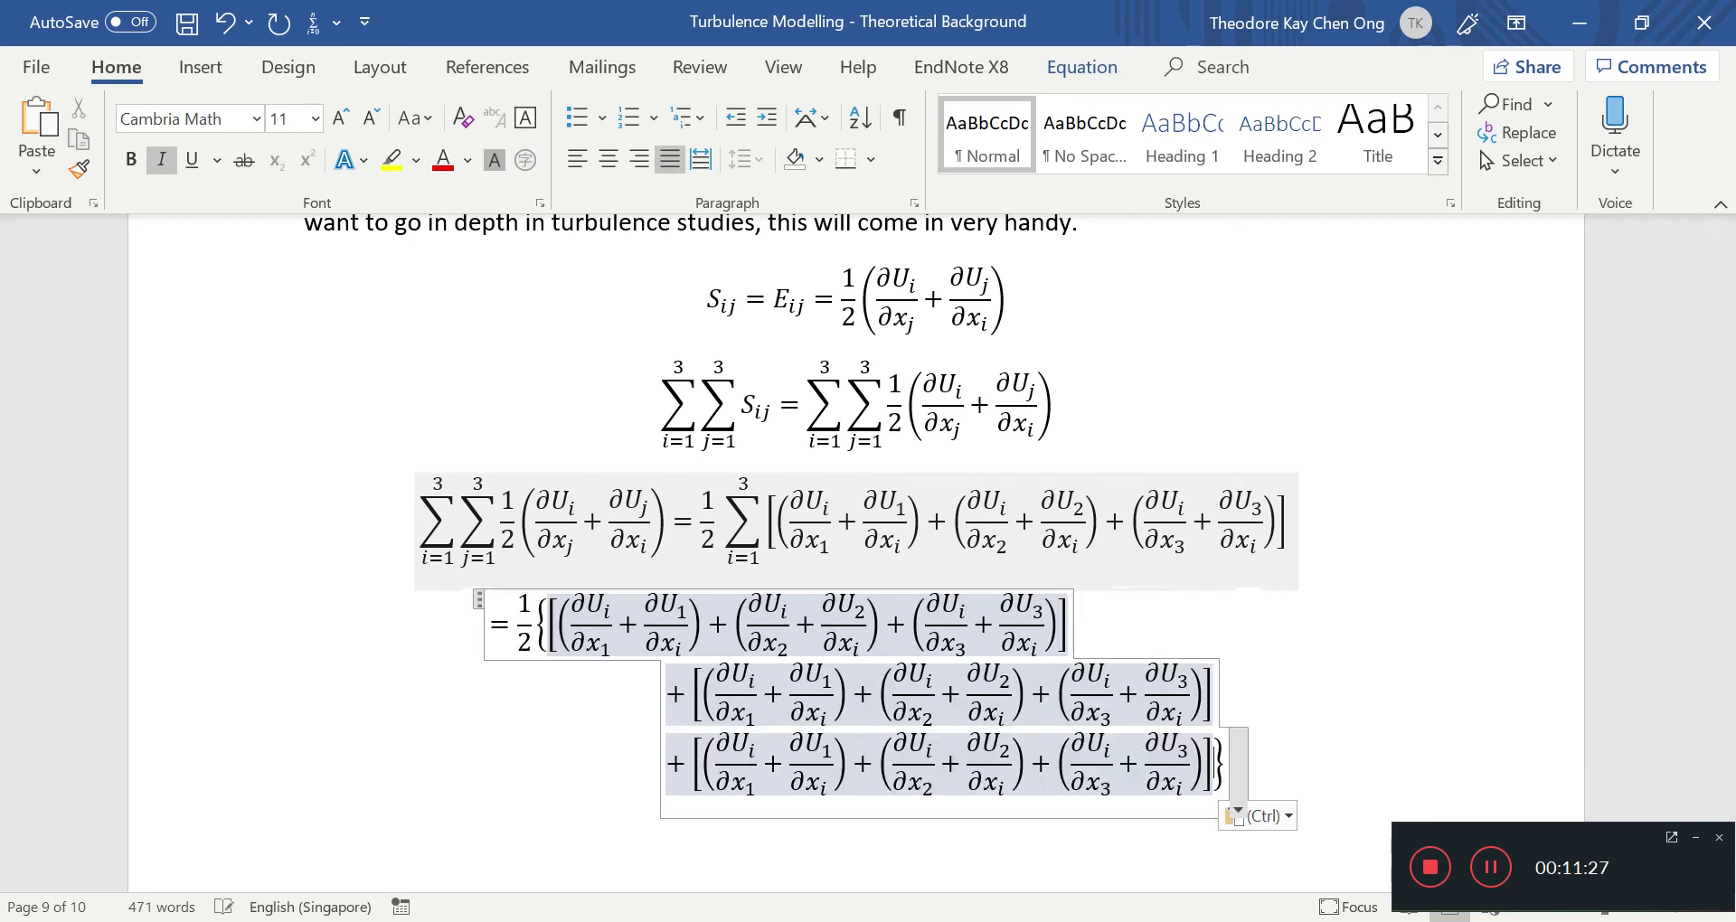
key("ctrl+s")
Replace the i subscripts with 1 in the first bracket's first pair, giving ∂U1/∂x1 + ∂U1/∂x1.
left_click(606, 607)
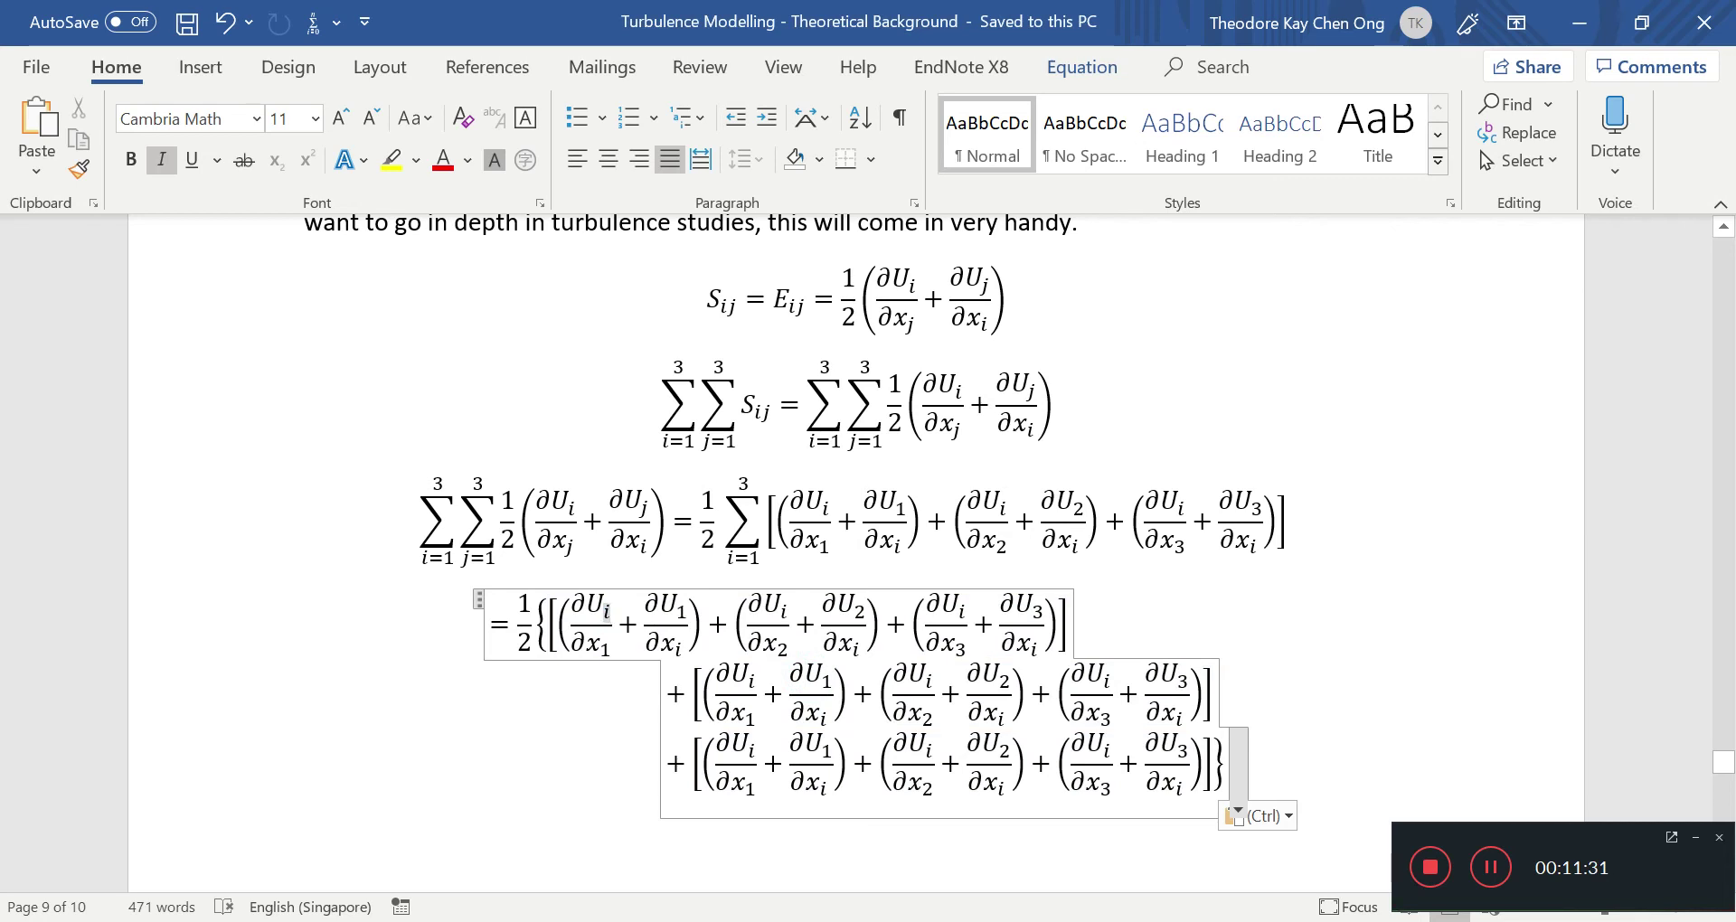
type("1")
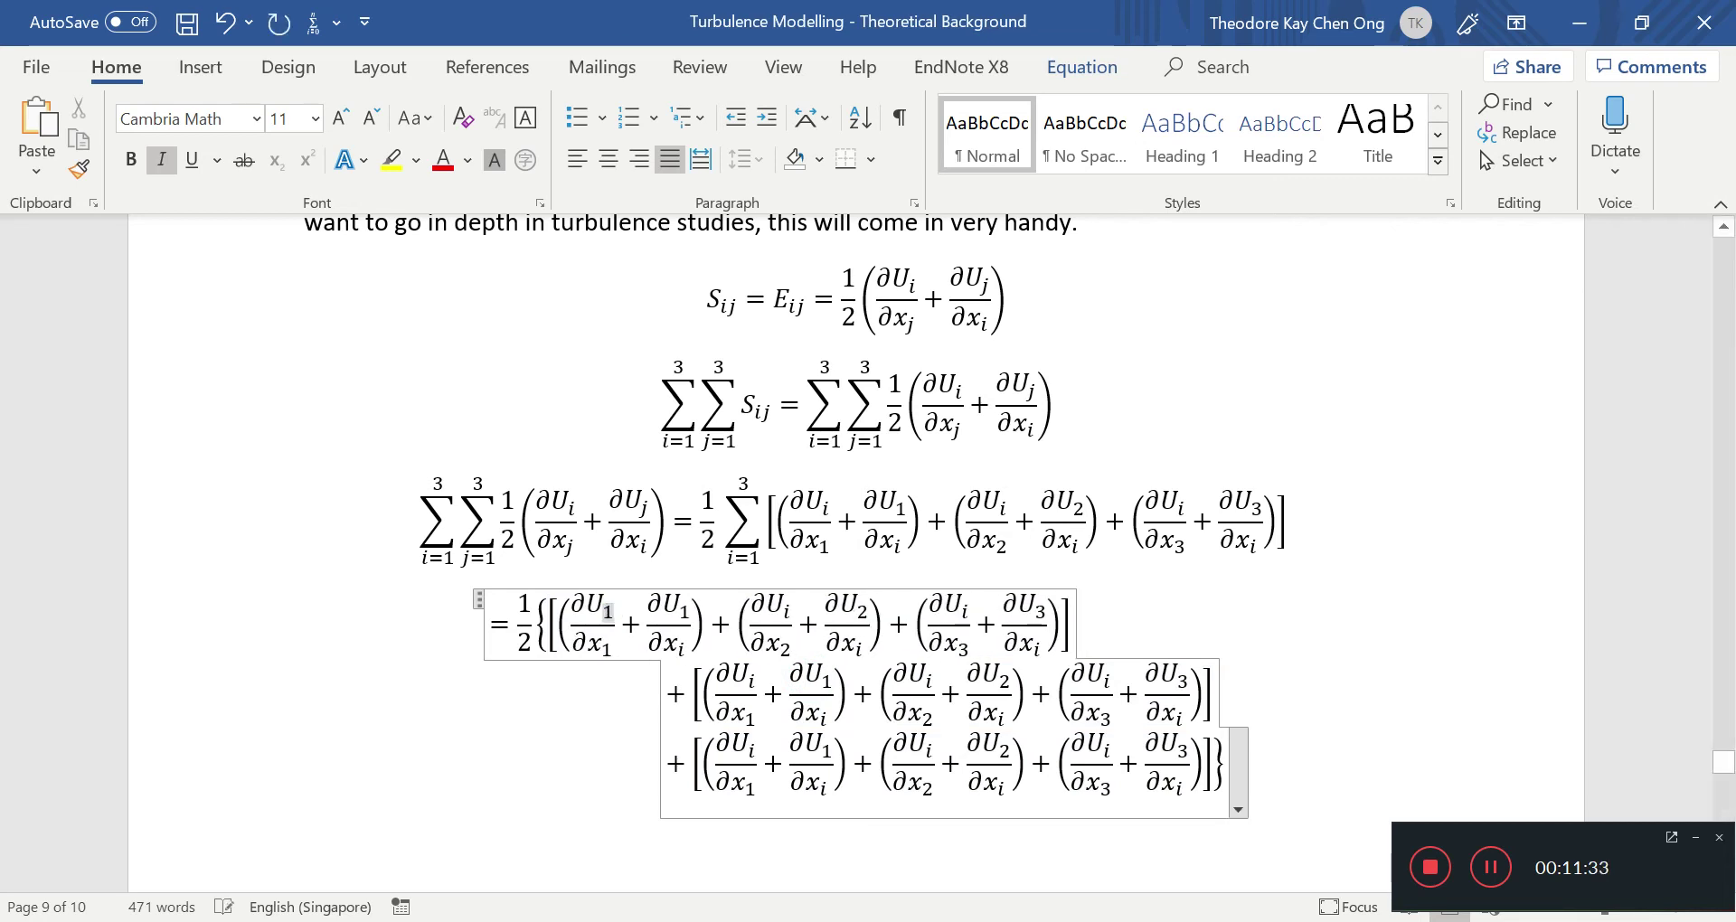
left_click(683, 646)
type("1")
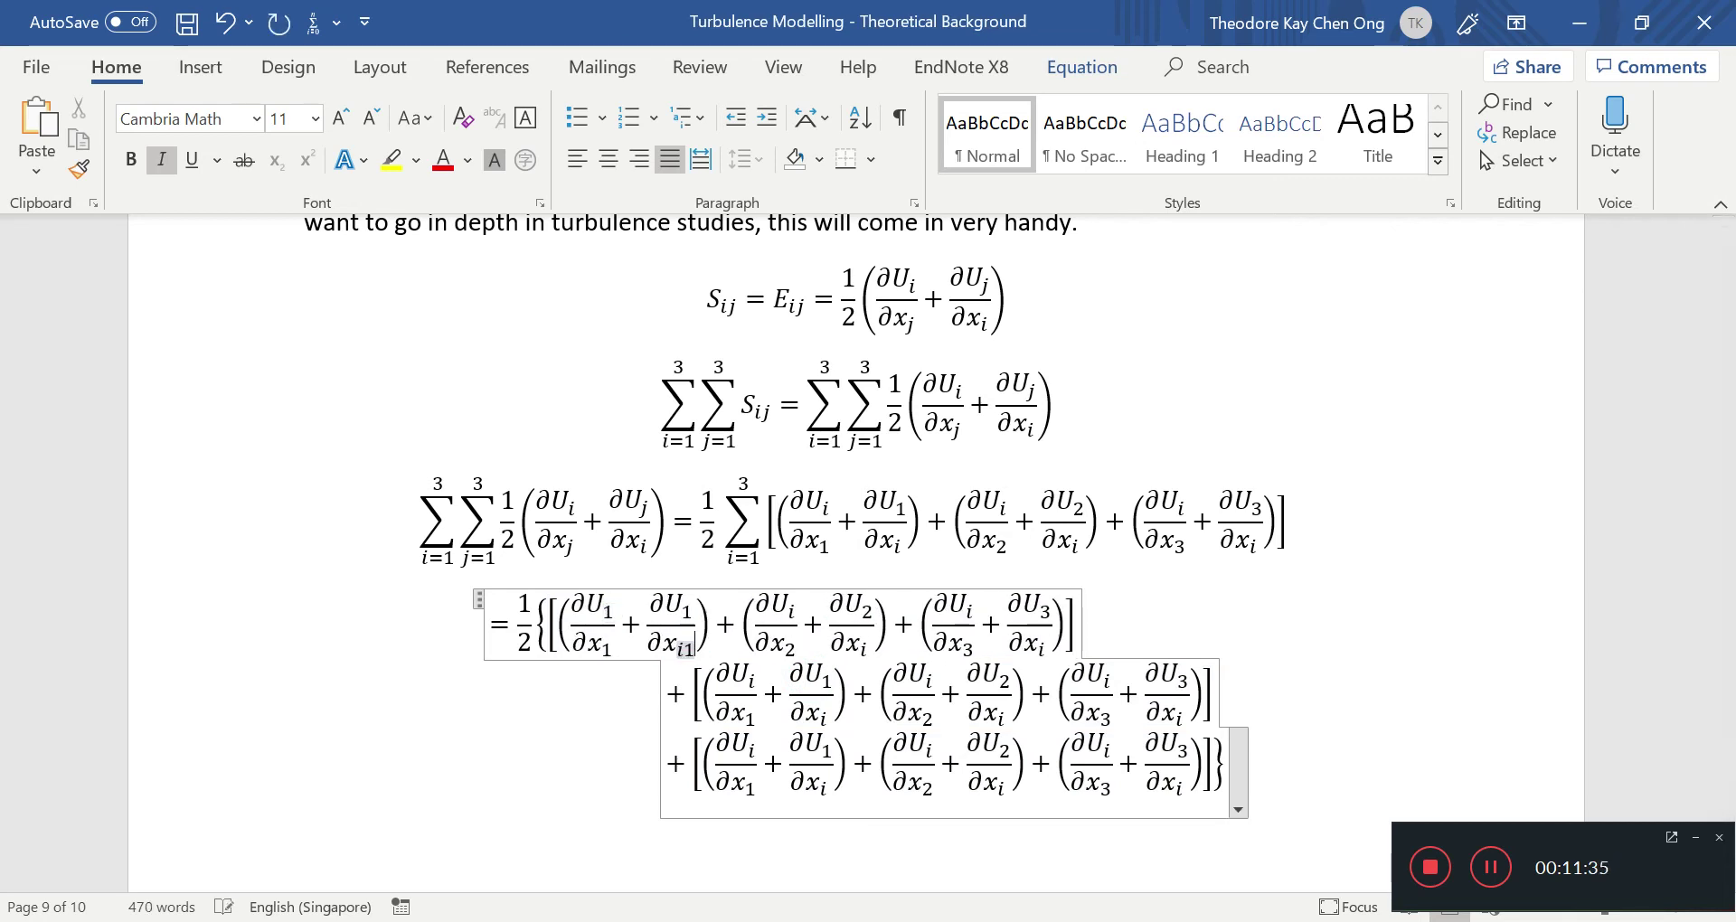
key("BackSpace")
key("BackSpace")
type("1")
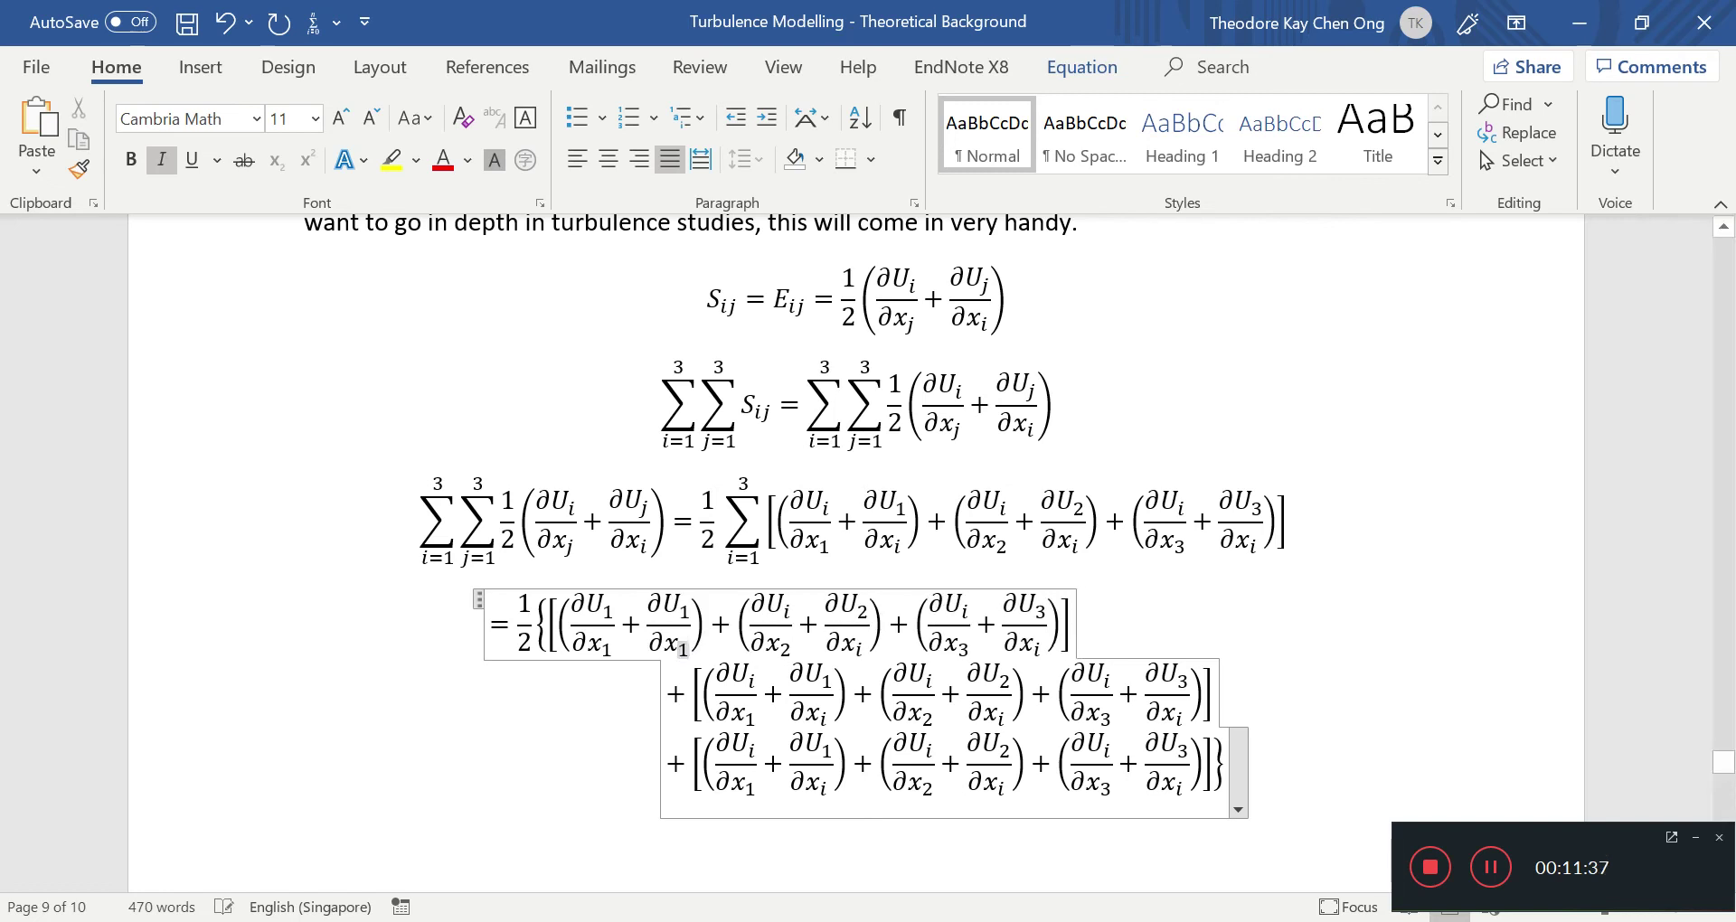
Replace the i subscripts with 1 in the first bracket's second and third pairs and save the document.
double_click(786, 615)
type("1")
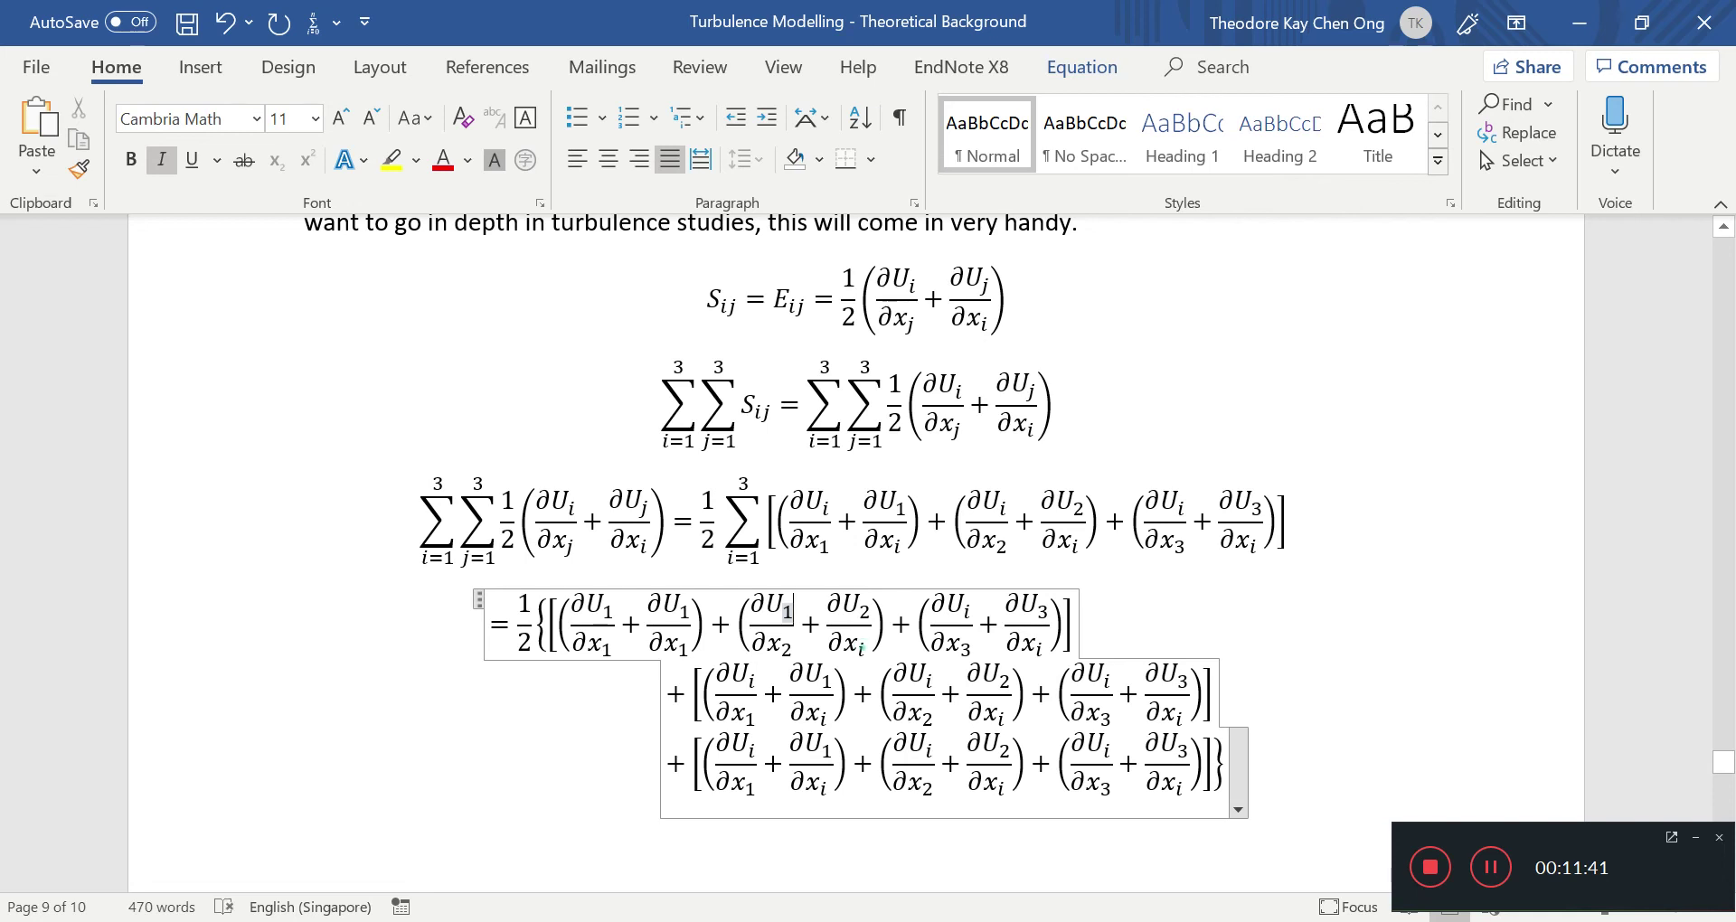
double_click(860, 647)
type("1")
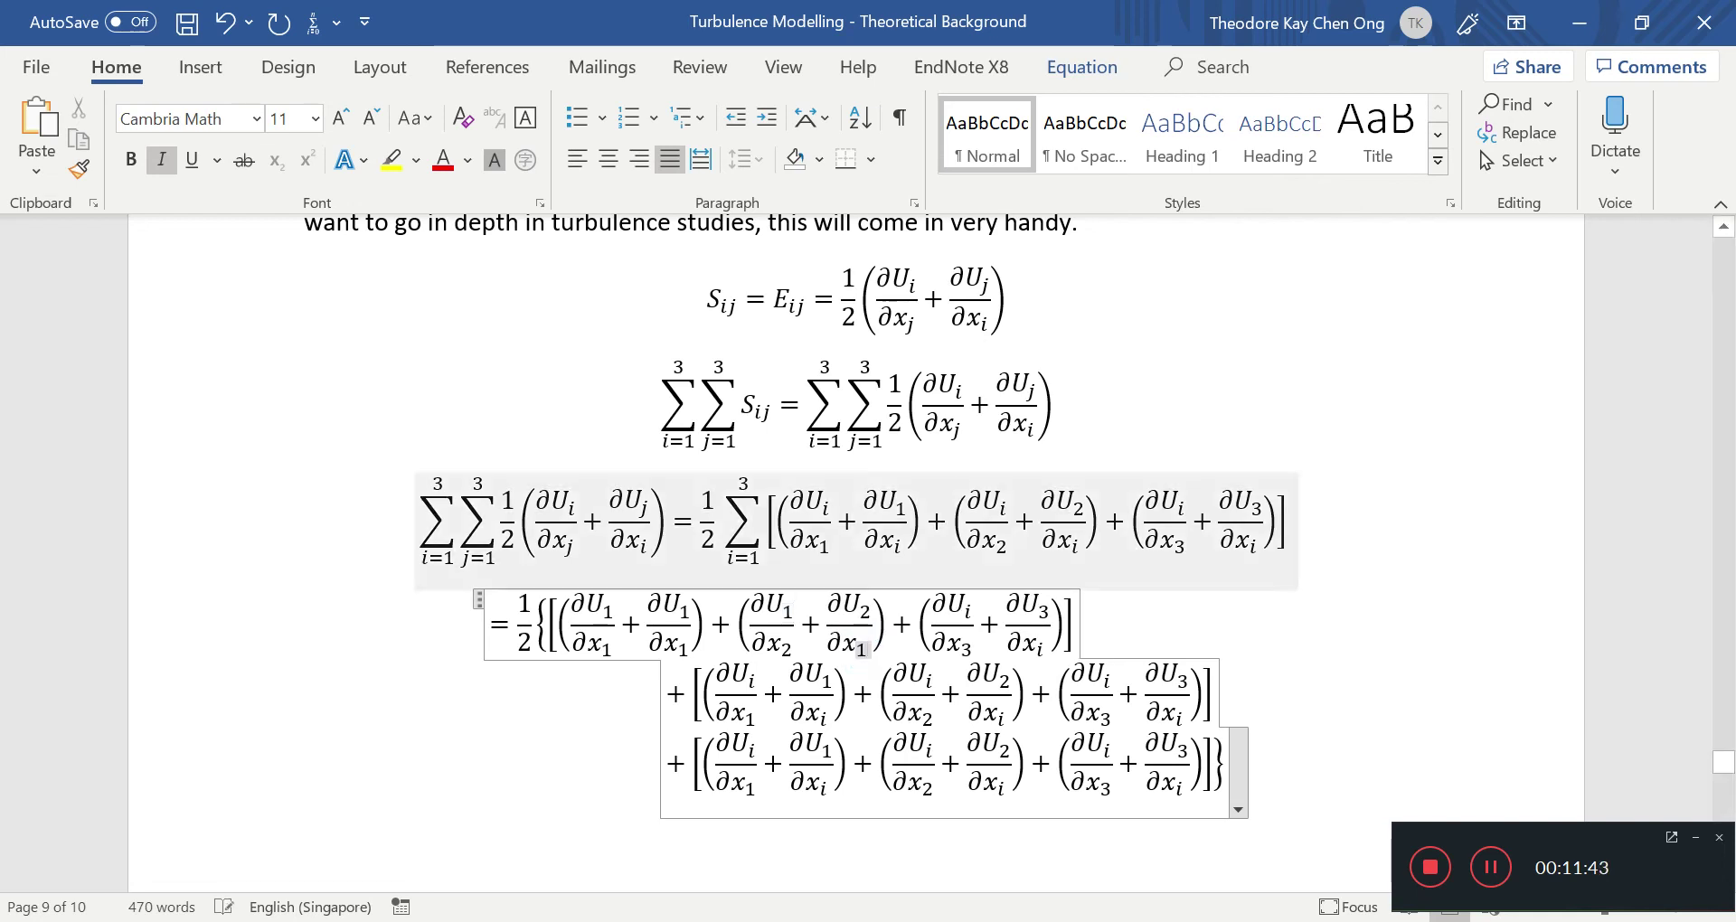
double_click(969, 615)
type("1")
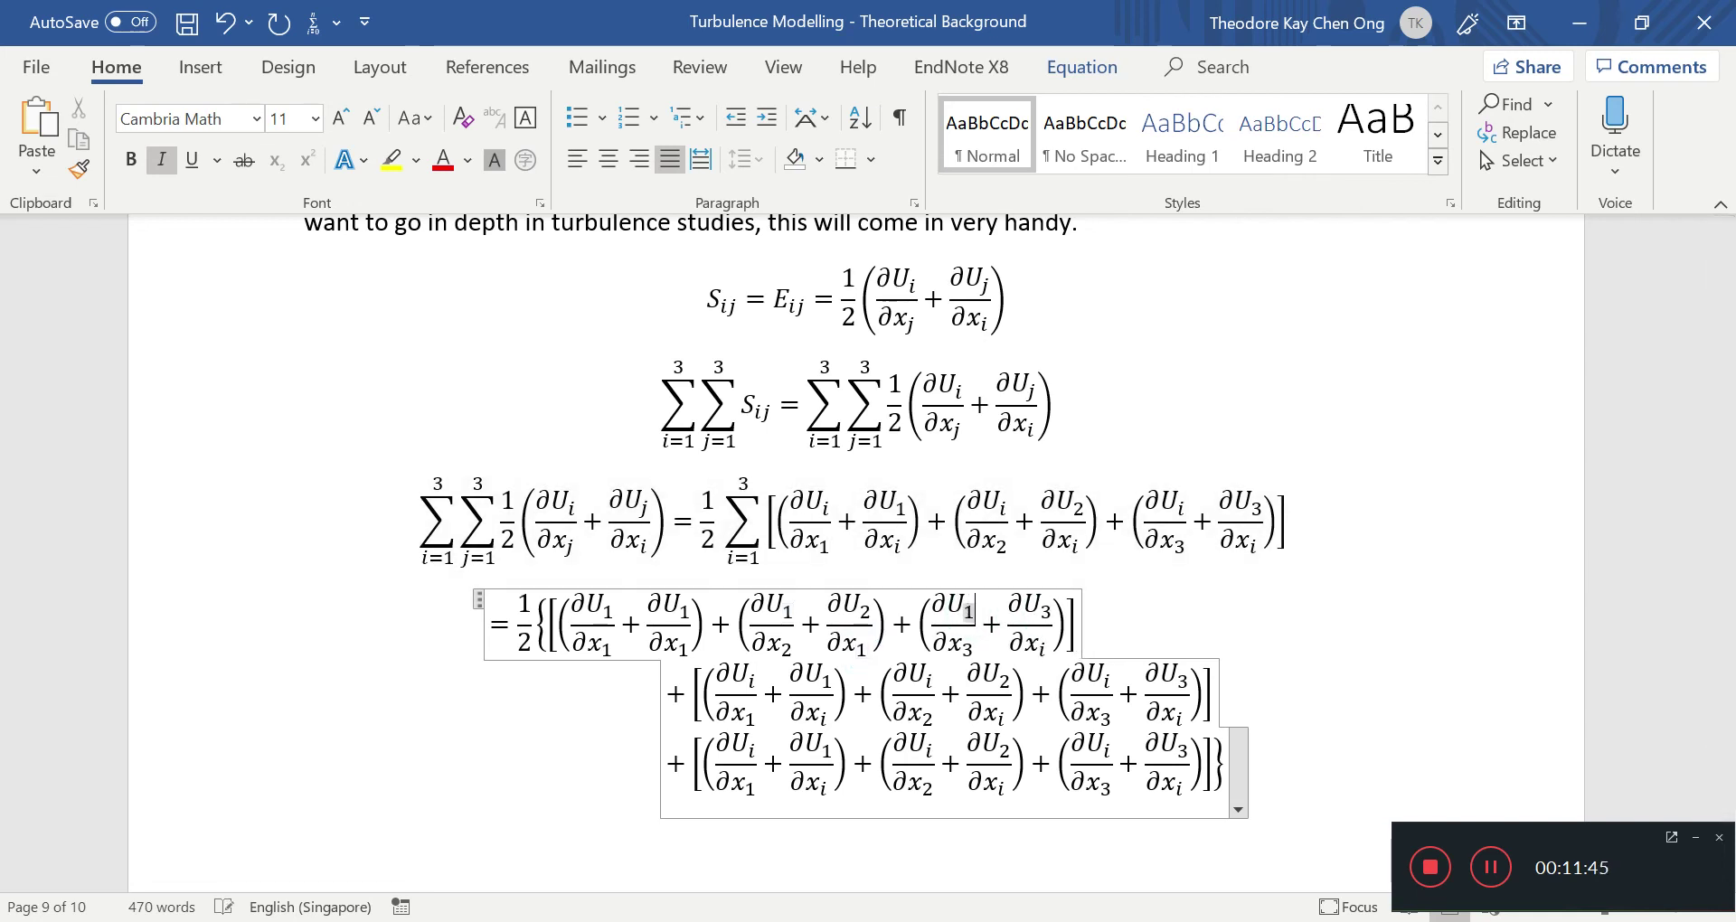
double_click(1042, 647)
type("1")
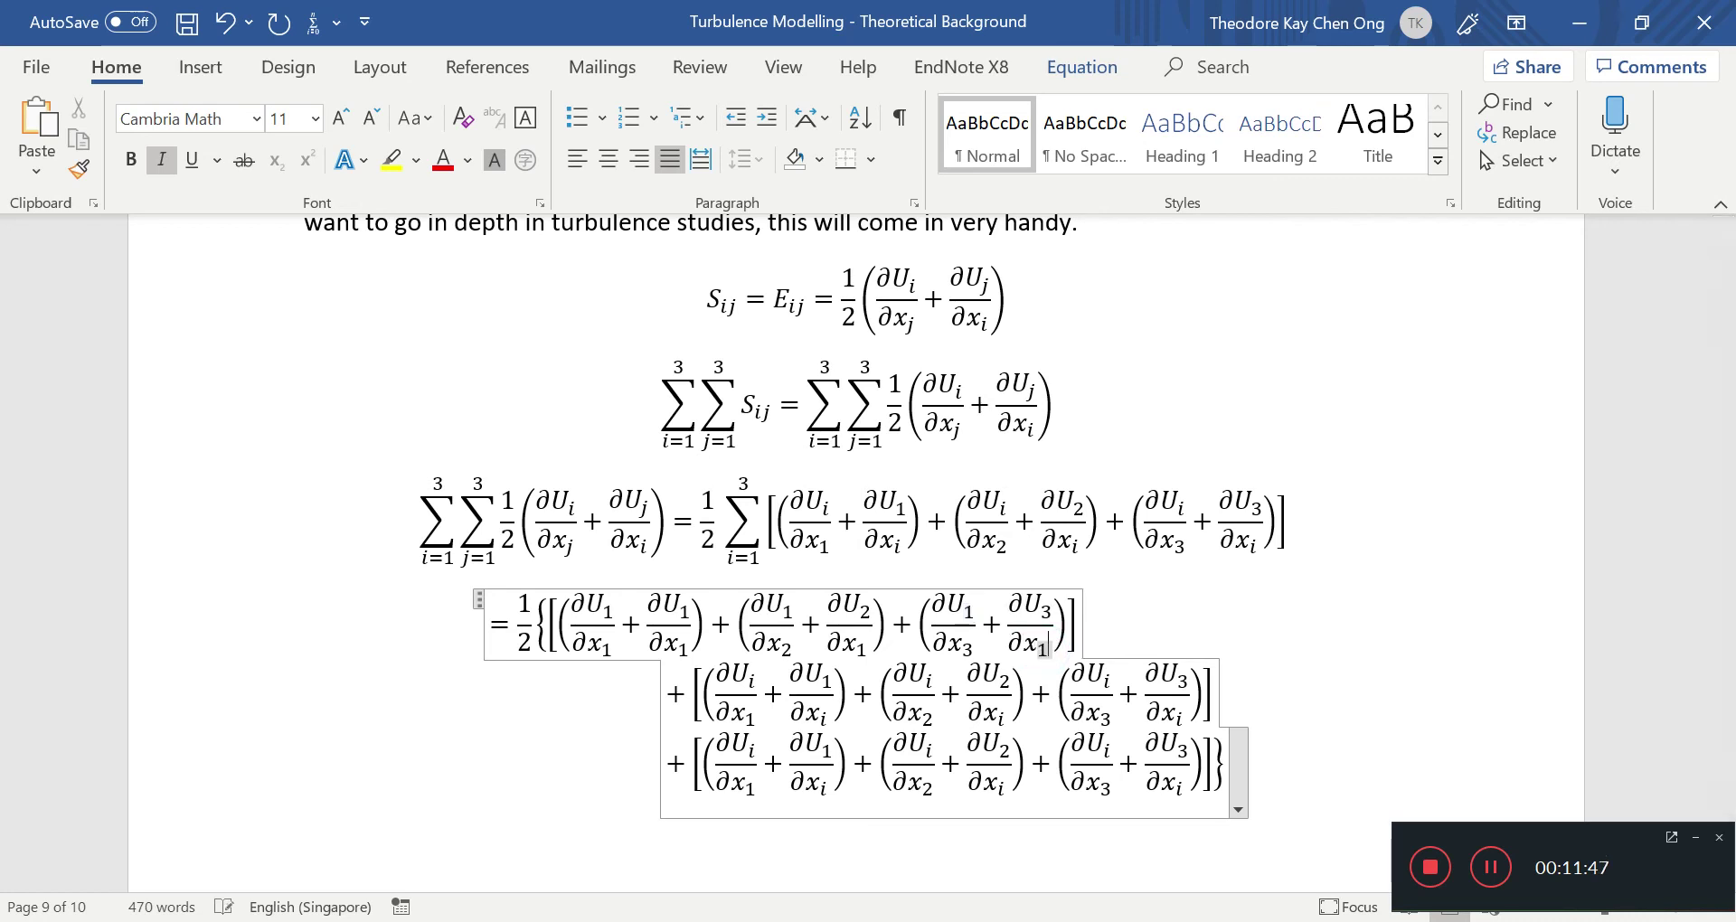
key("ctrl+s")
Replace the i subscripts with 2 in the first and second pairs of the second square bracket.
left_click(751, 678)
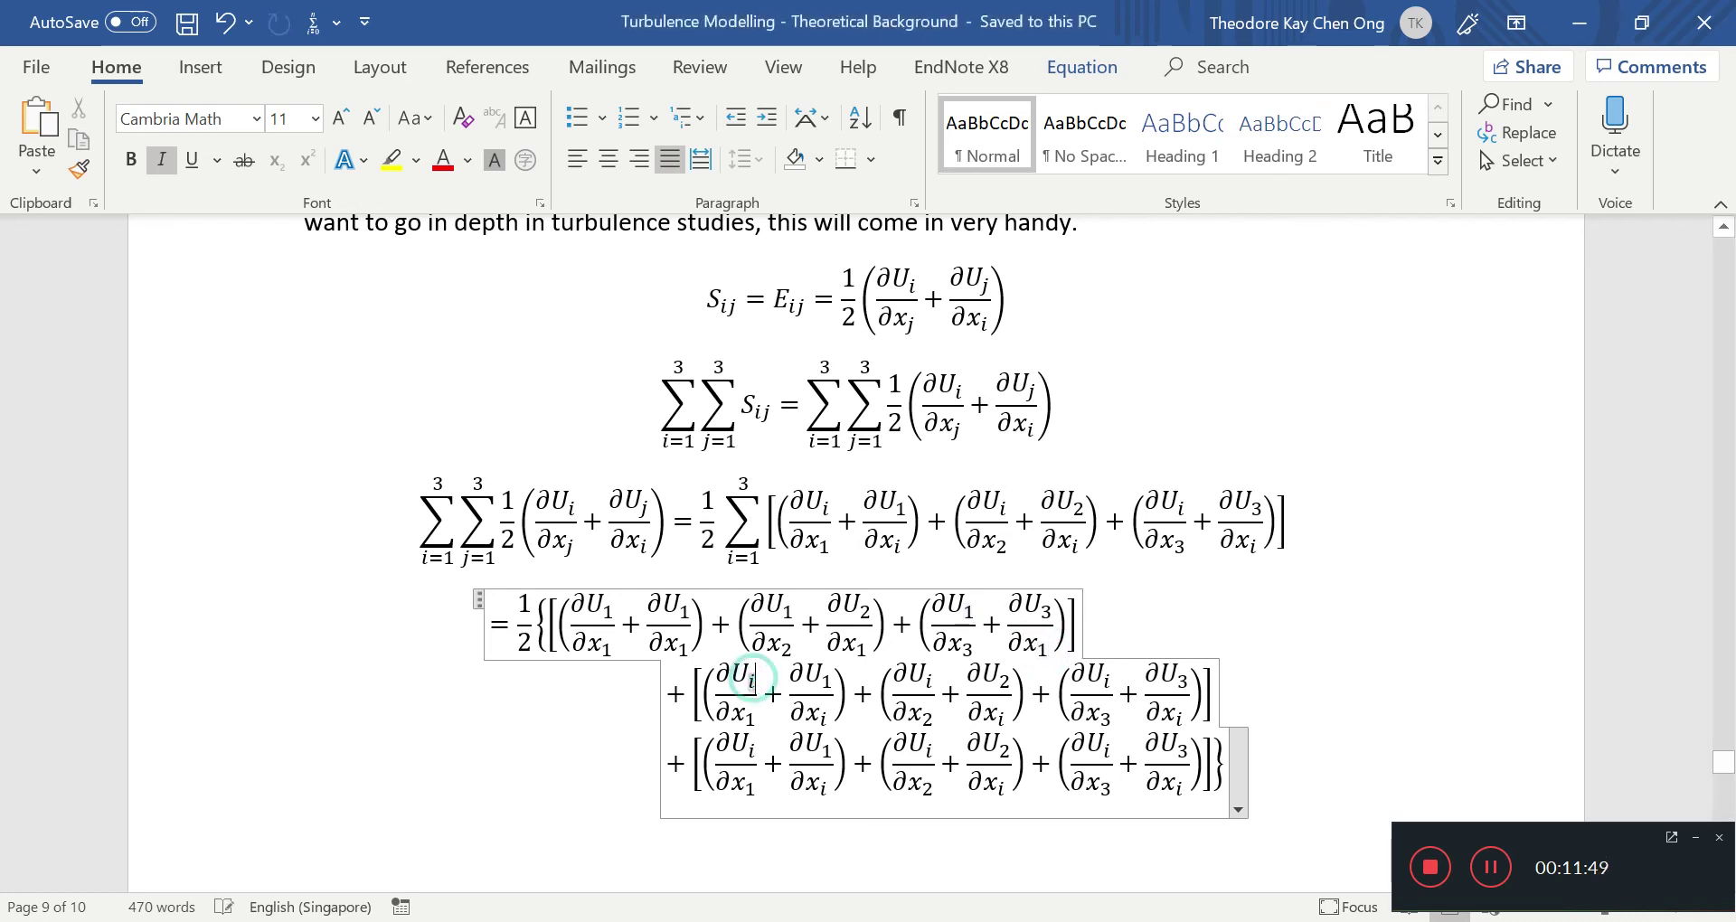
type("2")
double_click(824, 719)
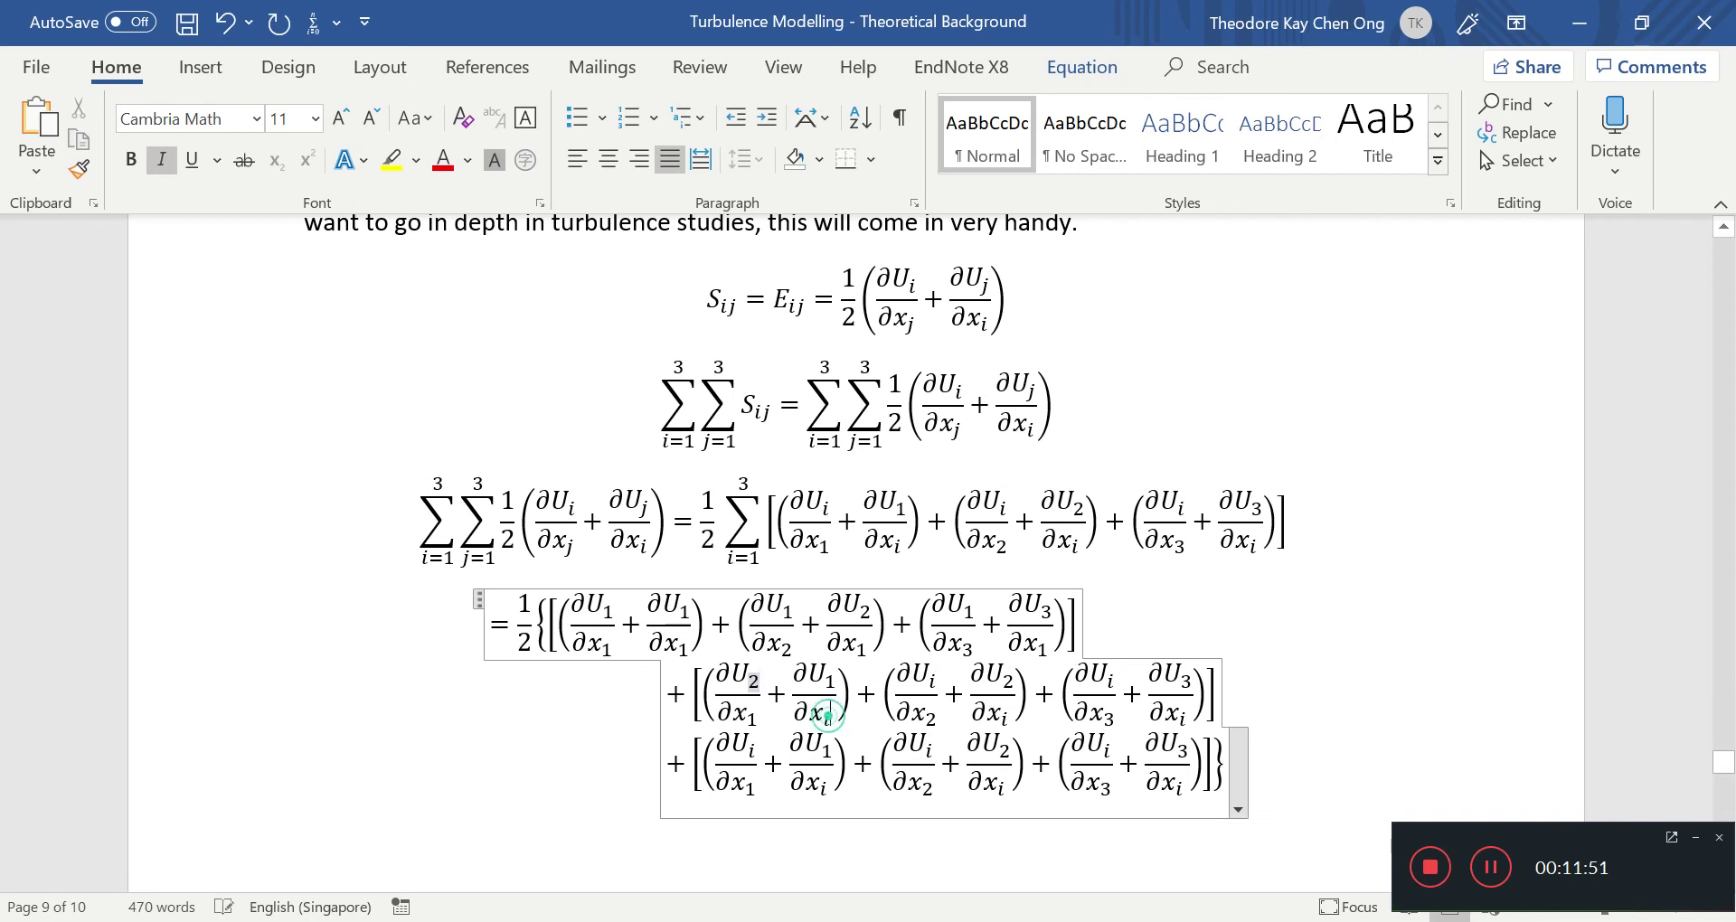
type("2")
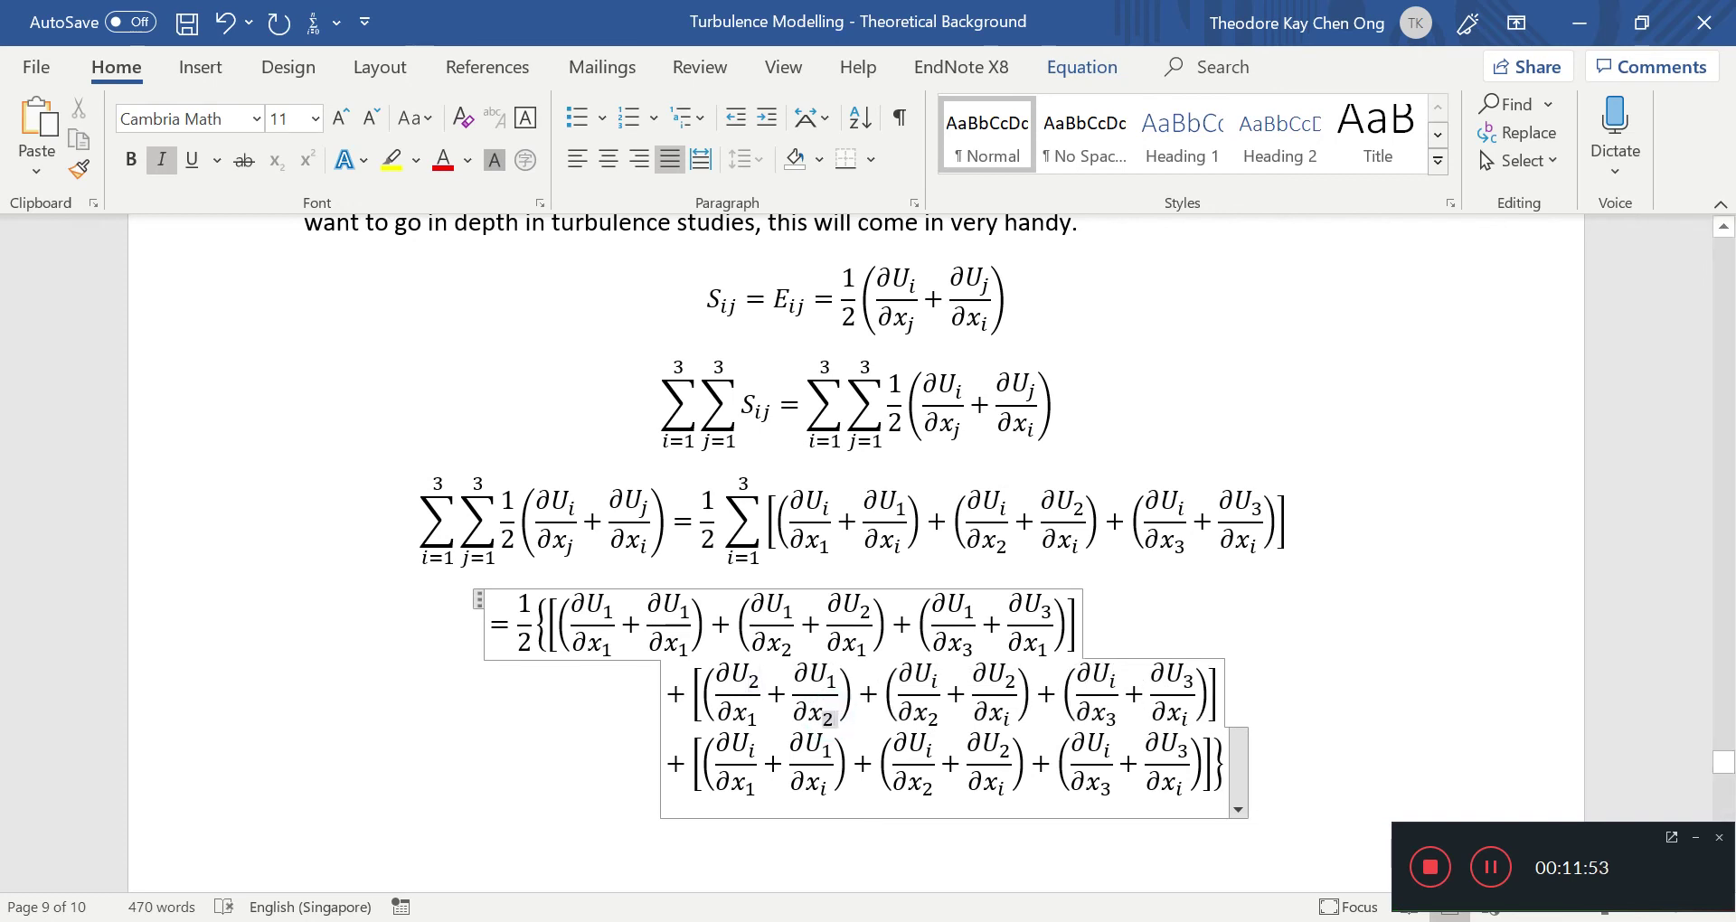
double_click(934, 685)
type("2")
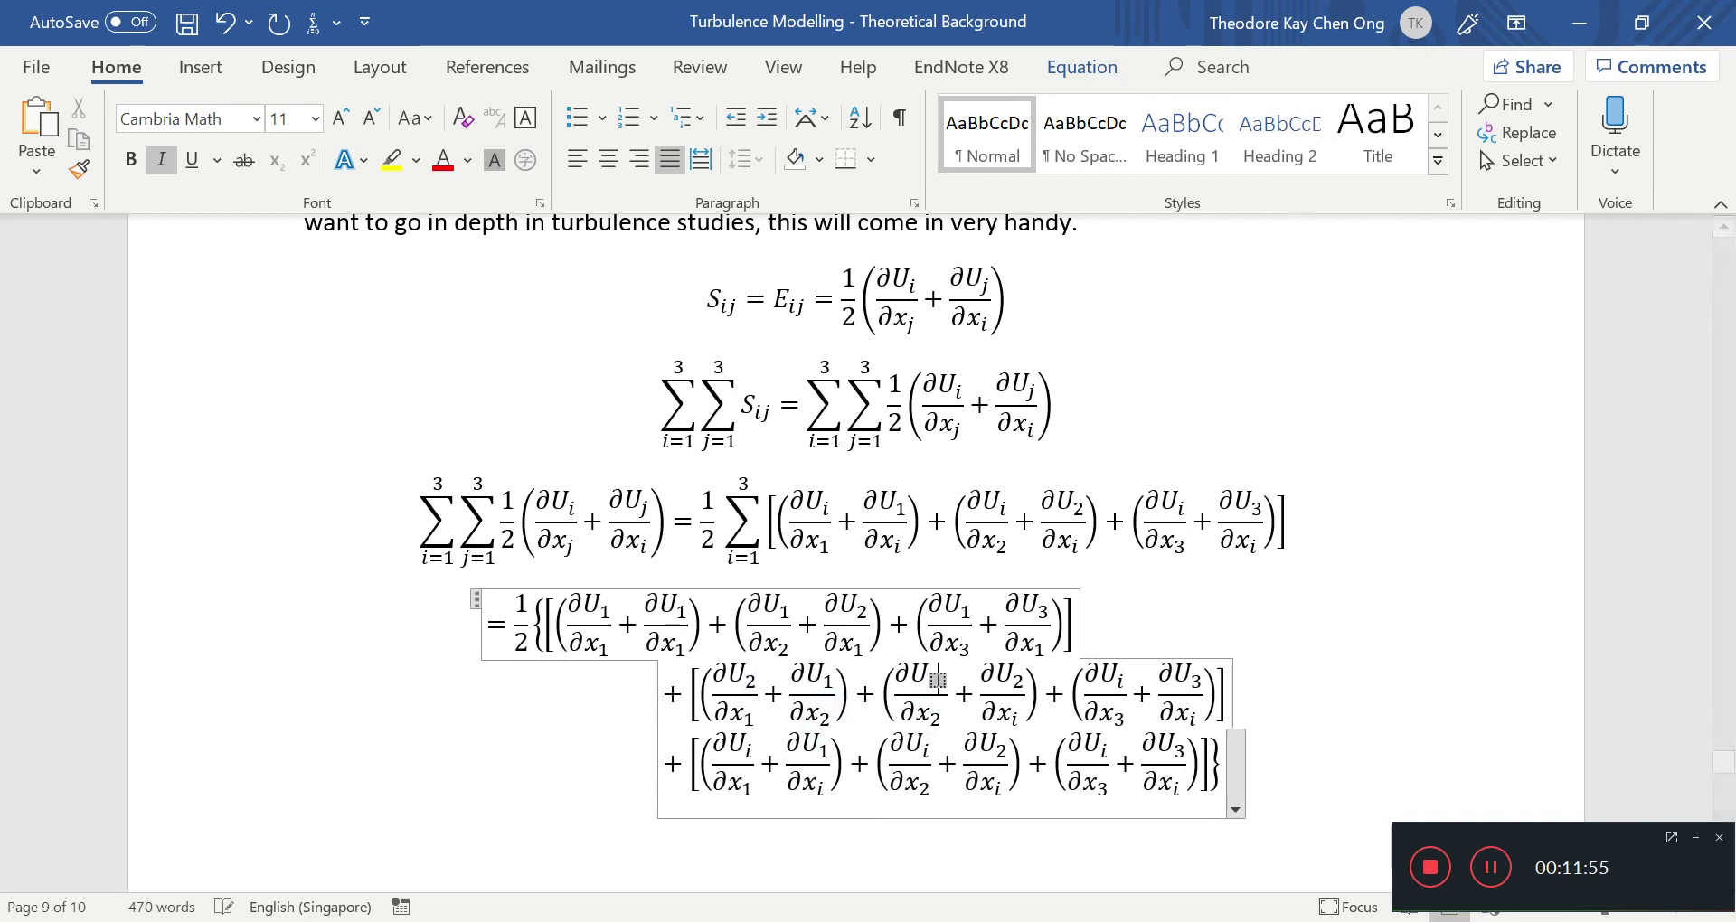
double_click(1009, 716)
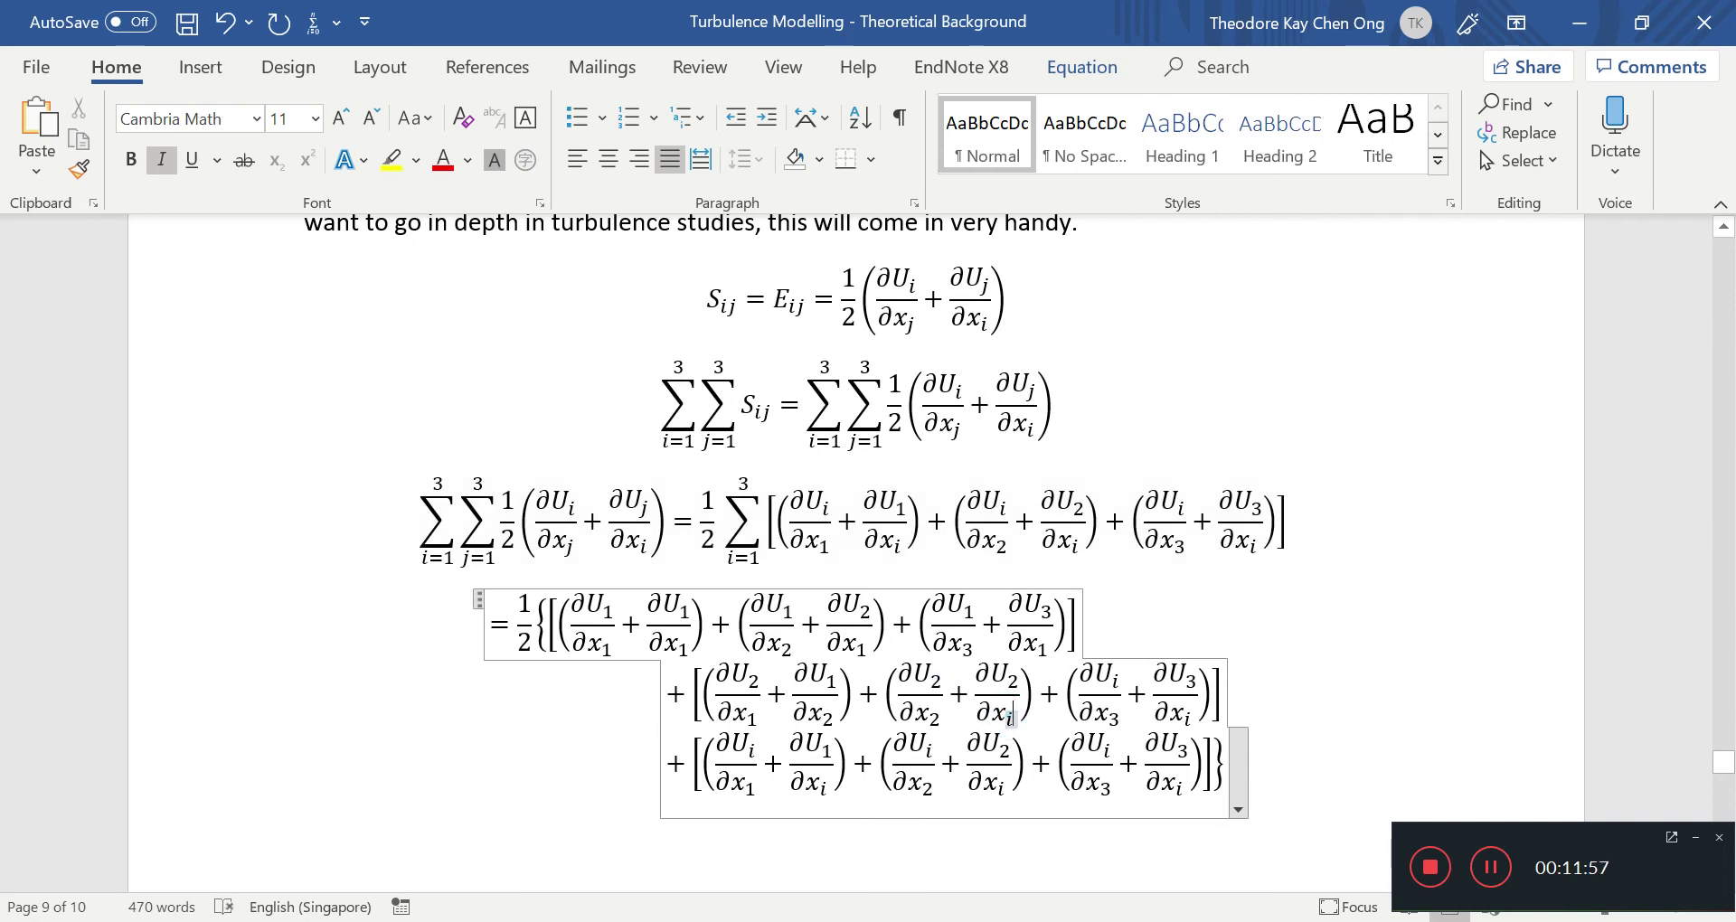
type("2")
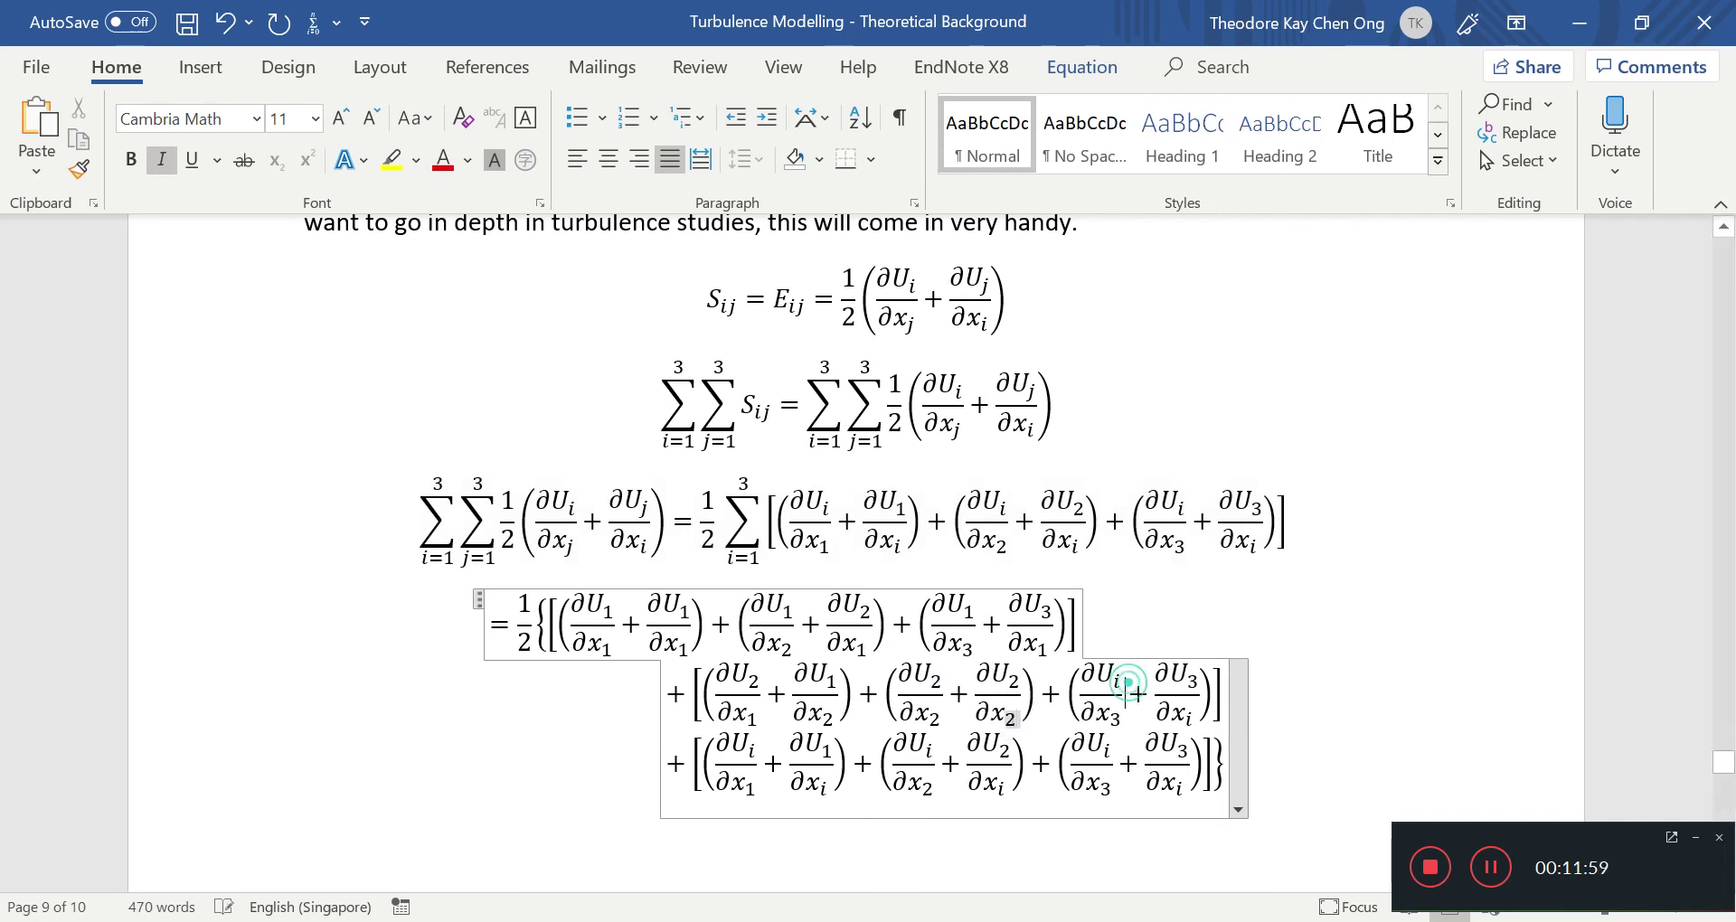
Change the second bracket's third pair to ∂U2/∂x3 + ∂U3/∂x2.
key("Left")
key("Up")
key("Left")
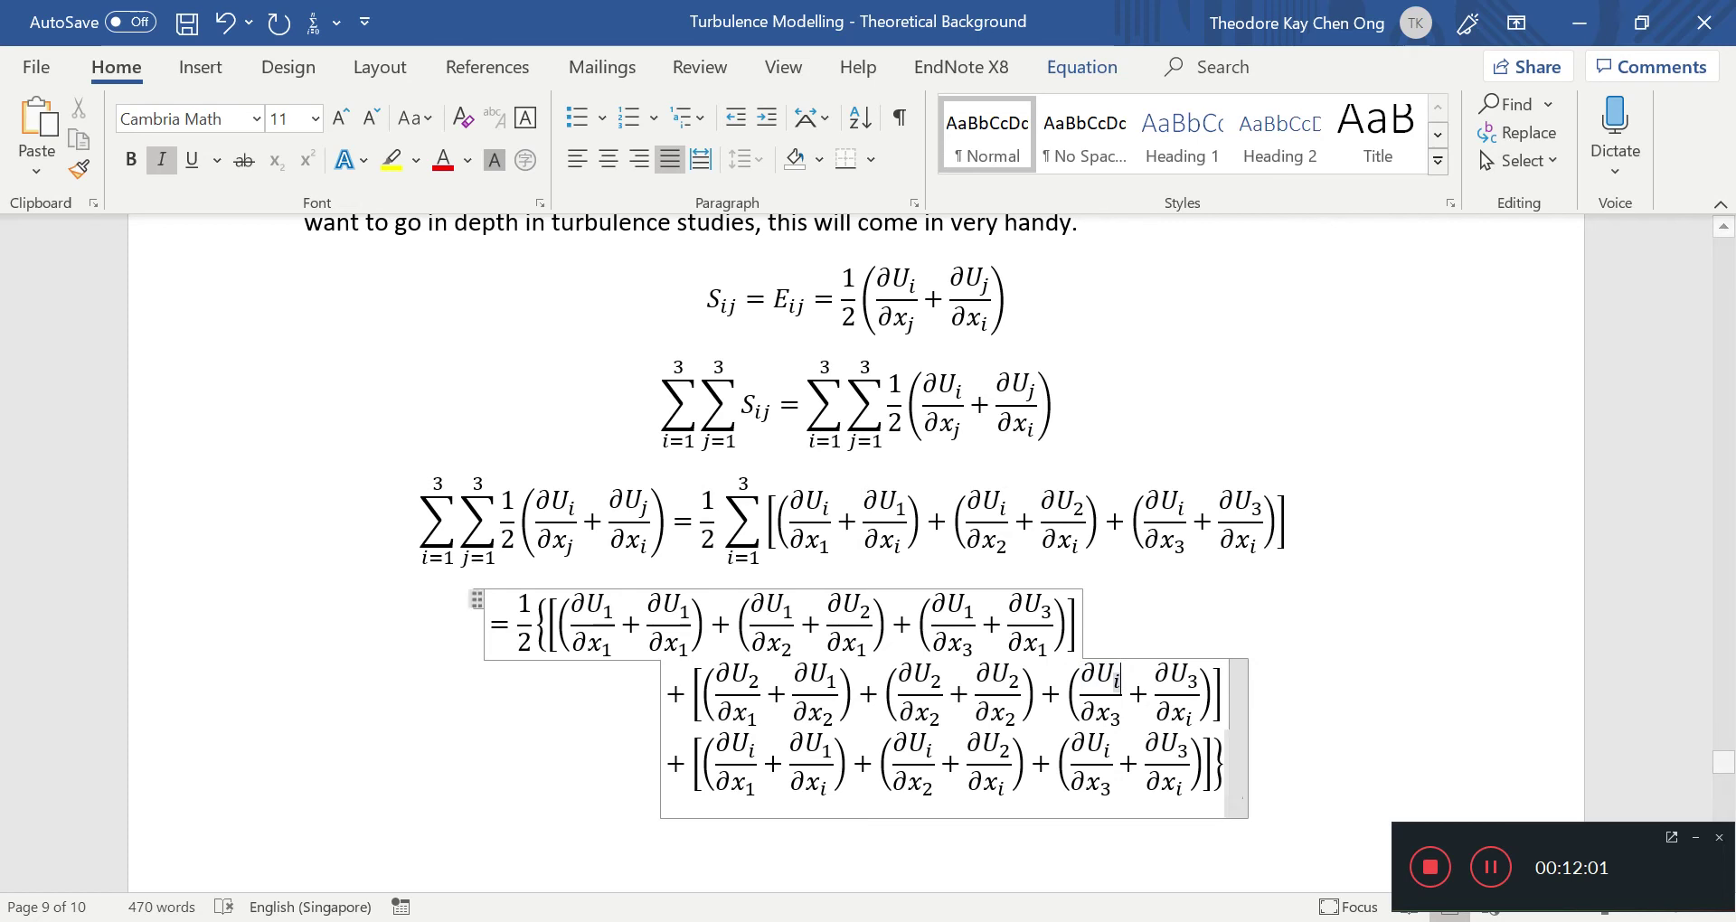
type("2")
double_click(1190, 718)
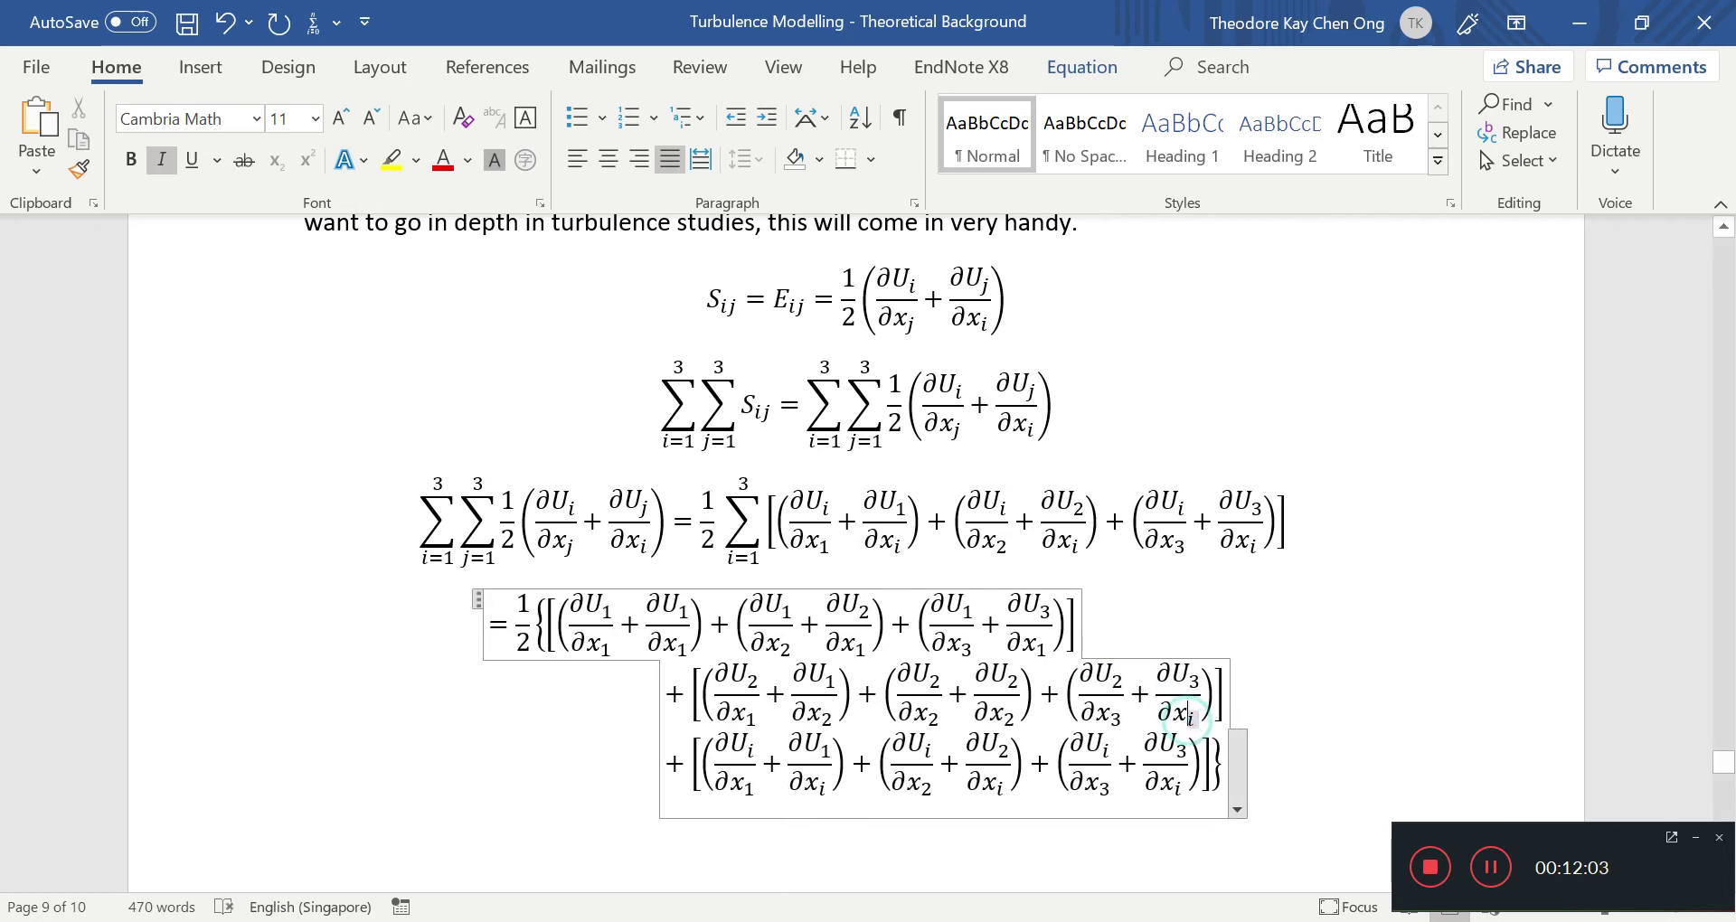
type("2/∂x_")
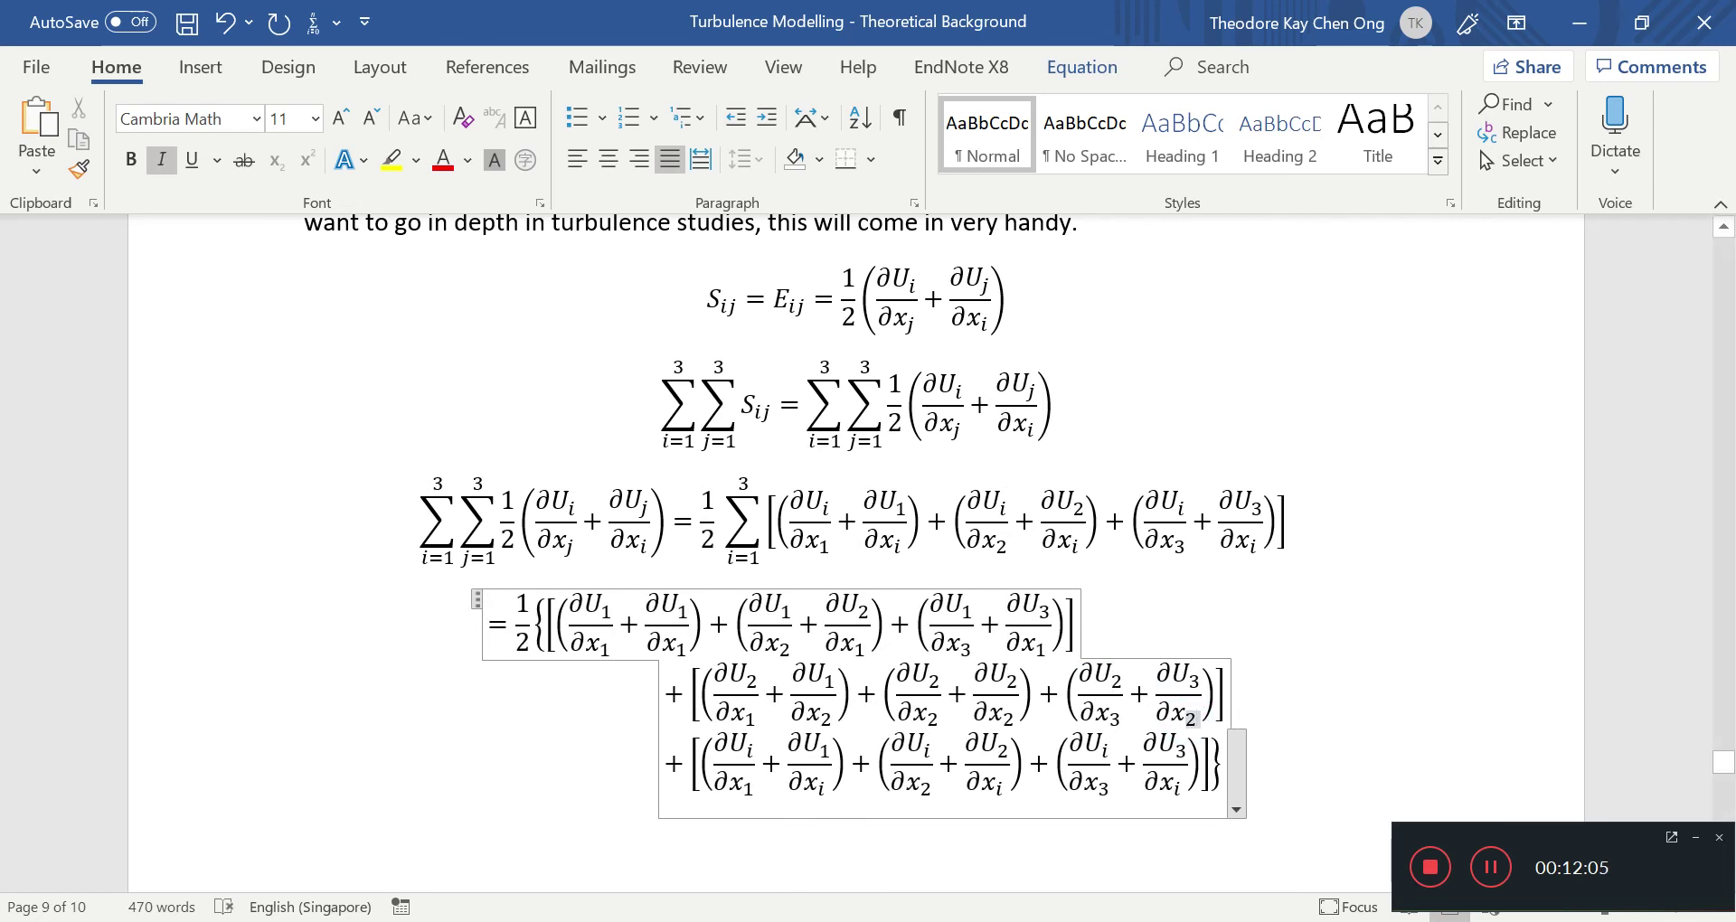
Change the third bracket's first pair to ∂U3/∂x1 + ∂U1/∂x3.
type("3")
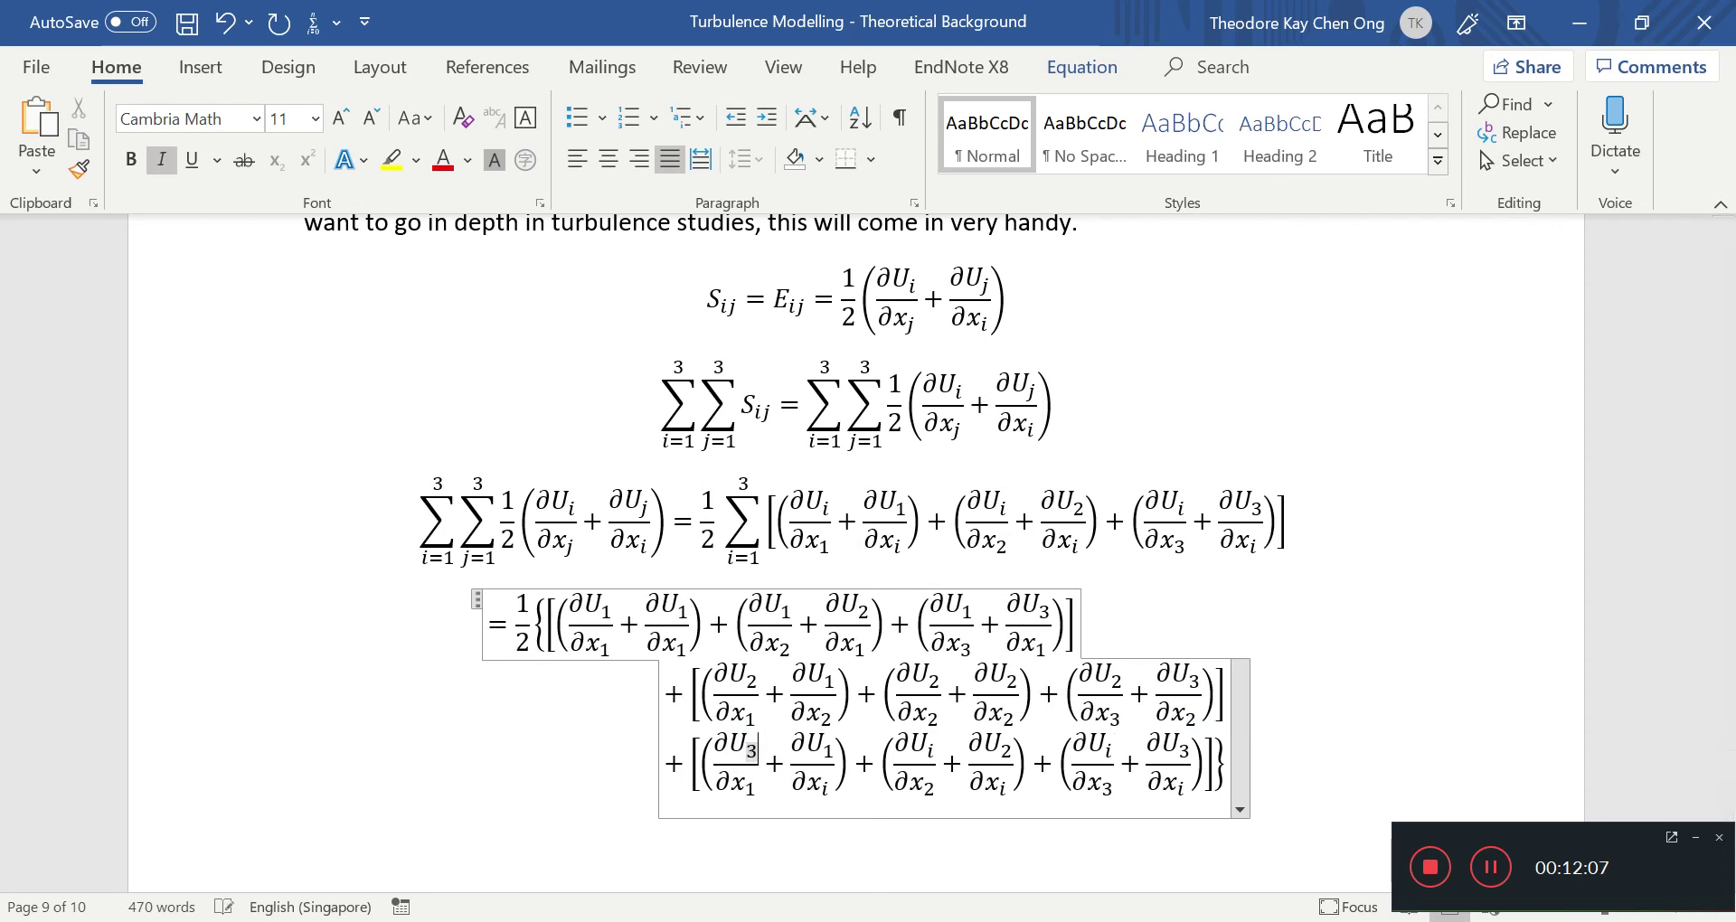
double_click(825, 783)
type("3")
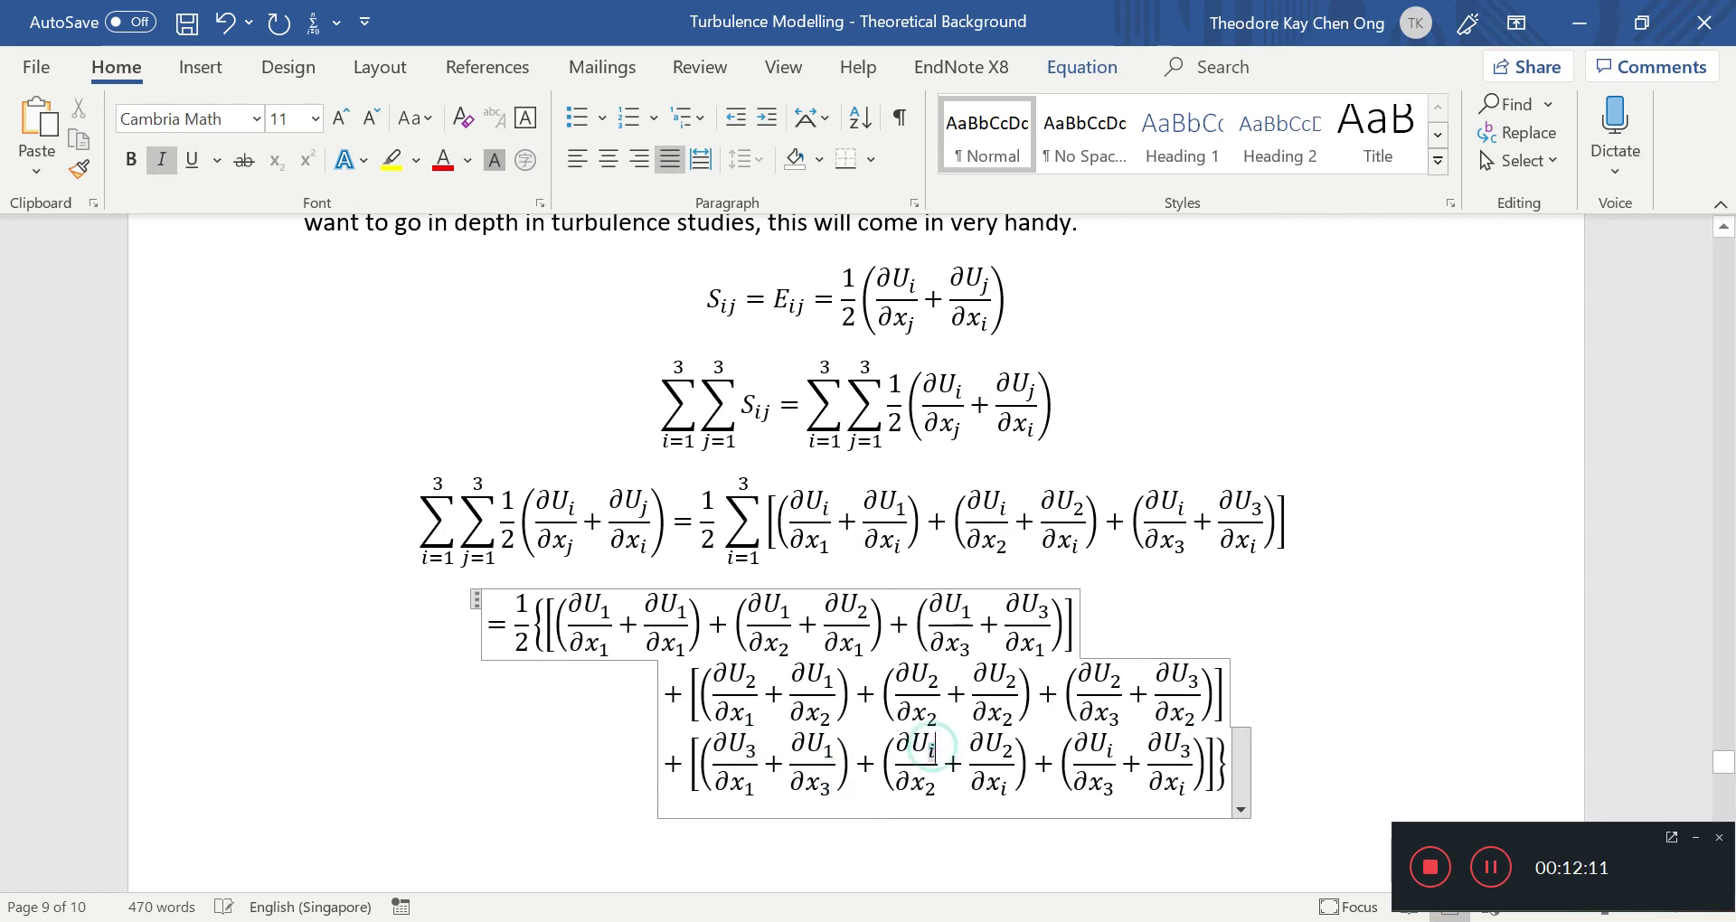
Replace the i subscripts with 3 in the third bracket's second pair, giving ∂U3/∂x2 + ∂U2/∂x3.
double_click(929, 748)
type("3")
key("Right")
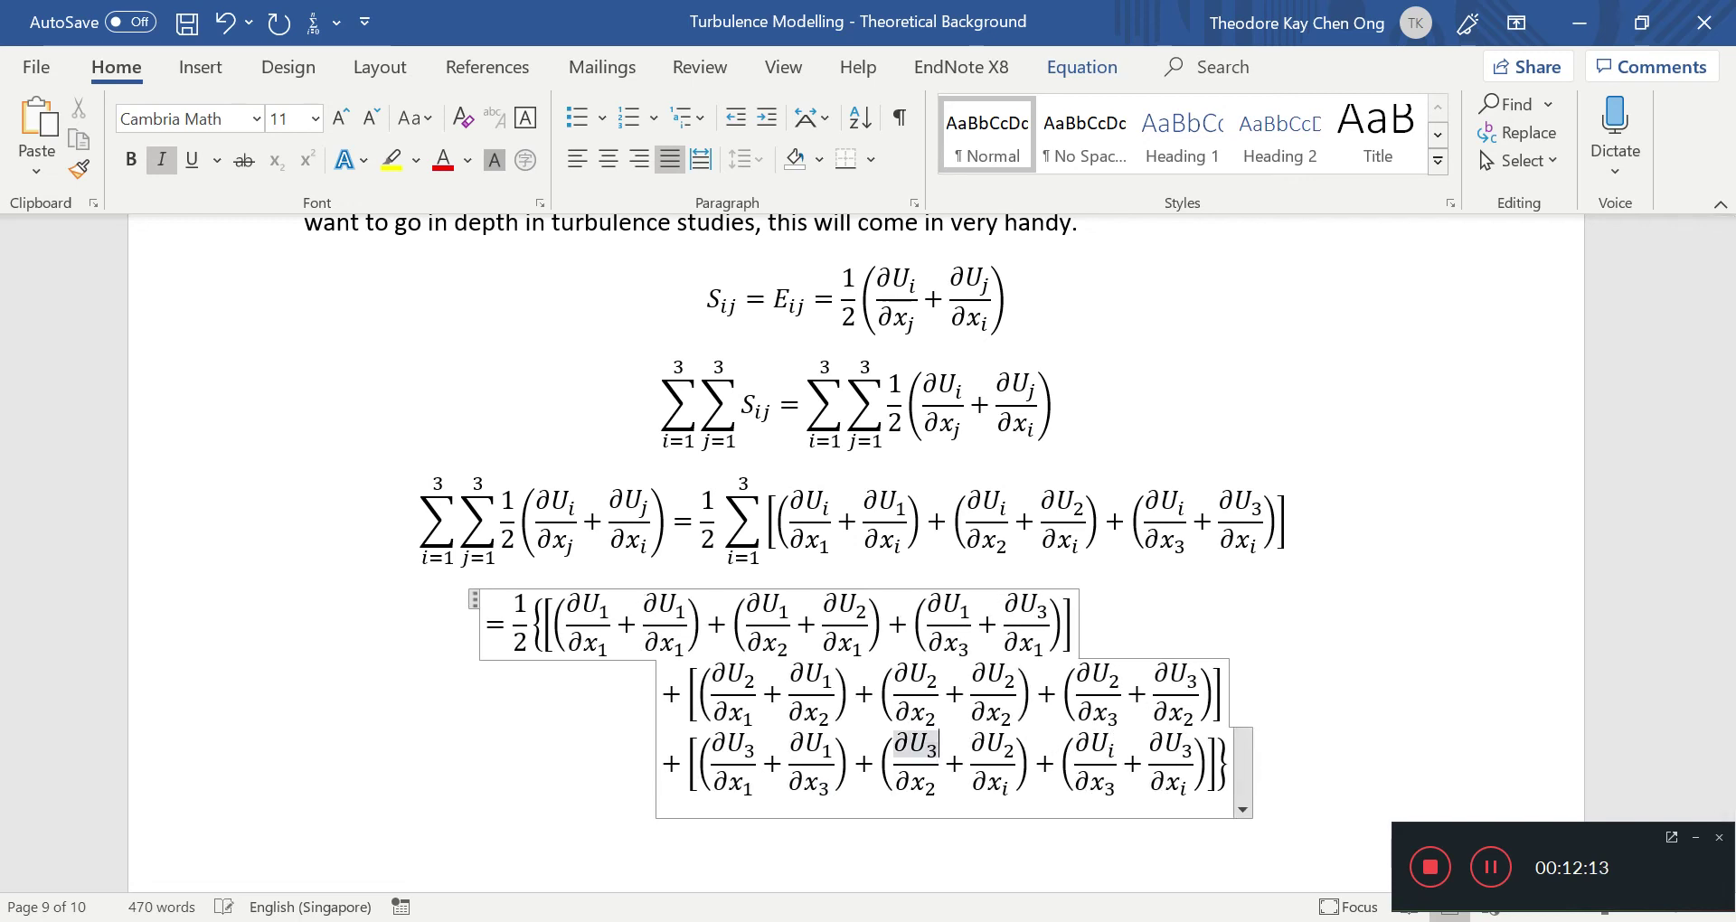
key("Down")
key("Right")
key("Right")
key("Right")
key("Right")
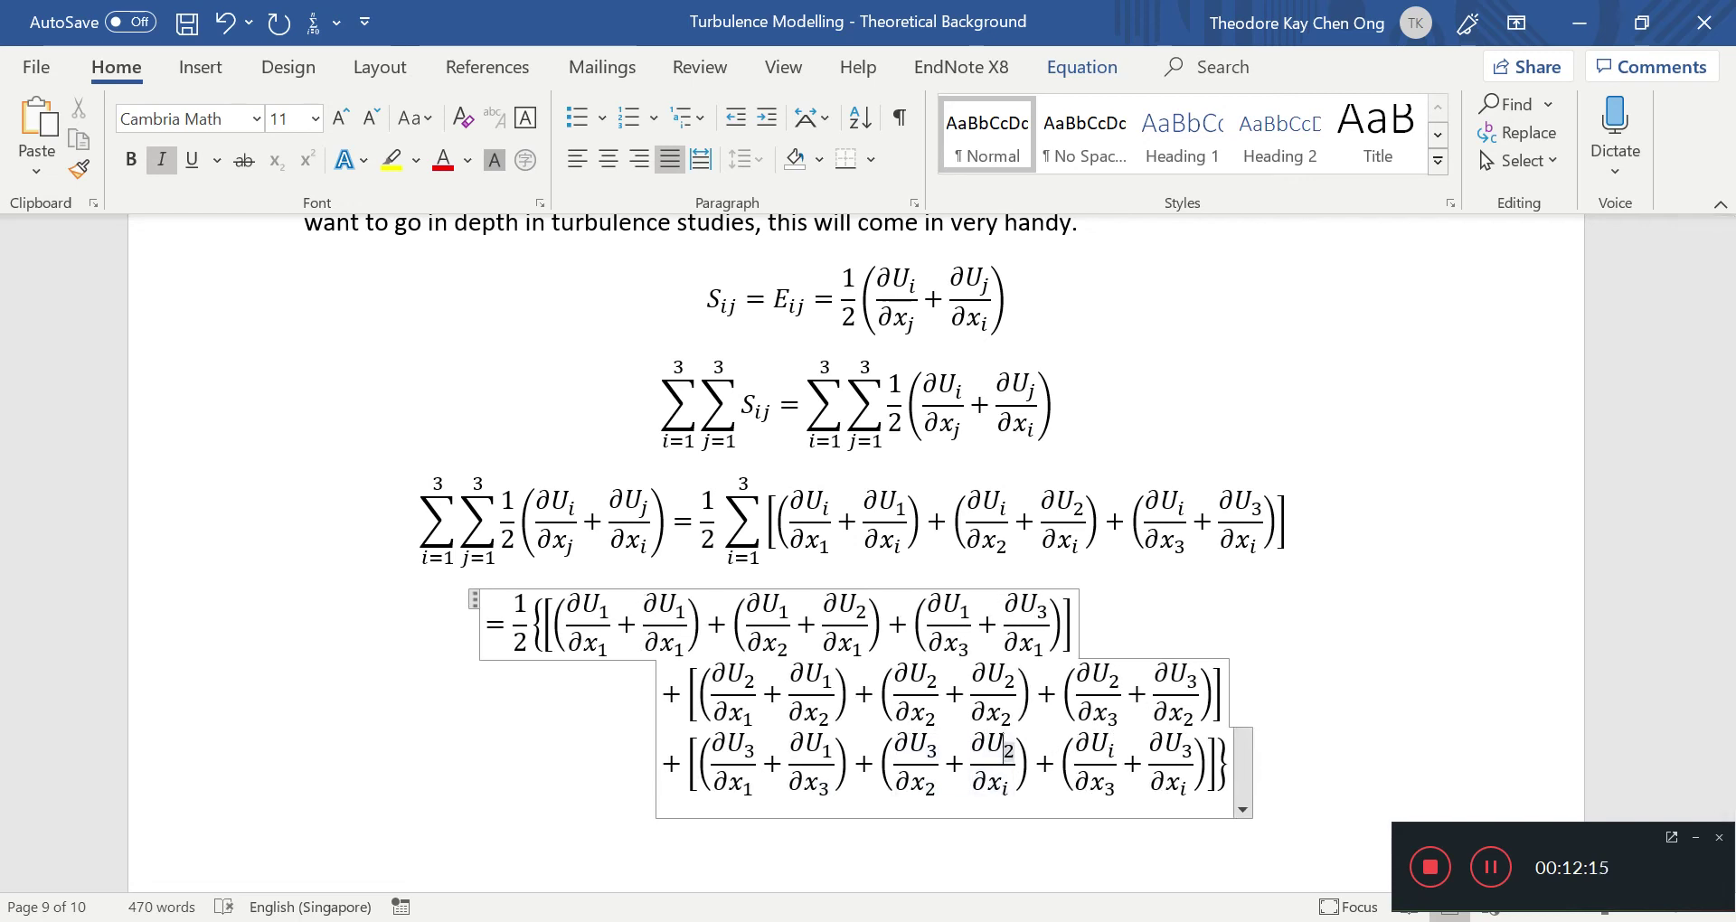
double_click(1005, 786)
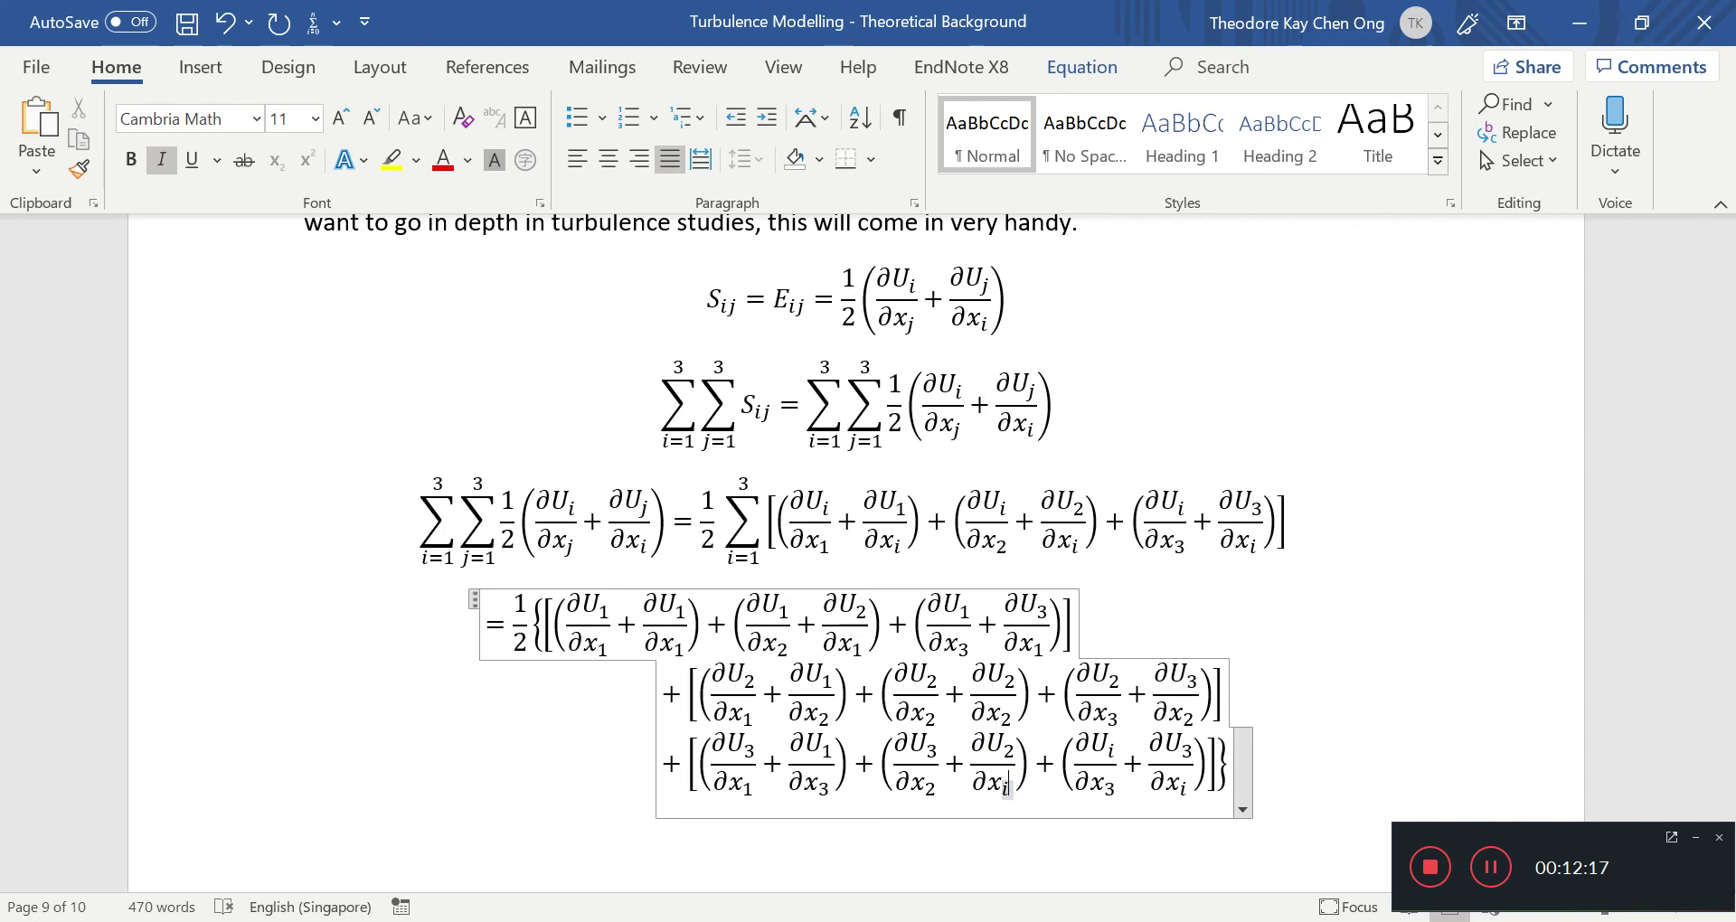
type("3")
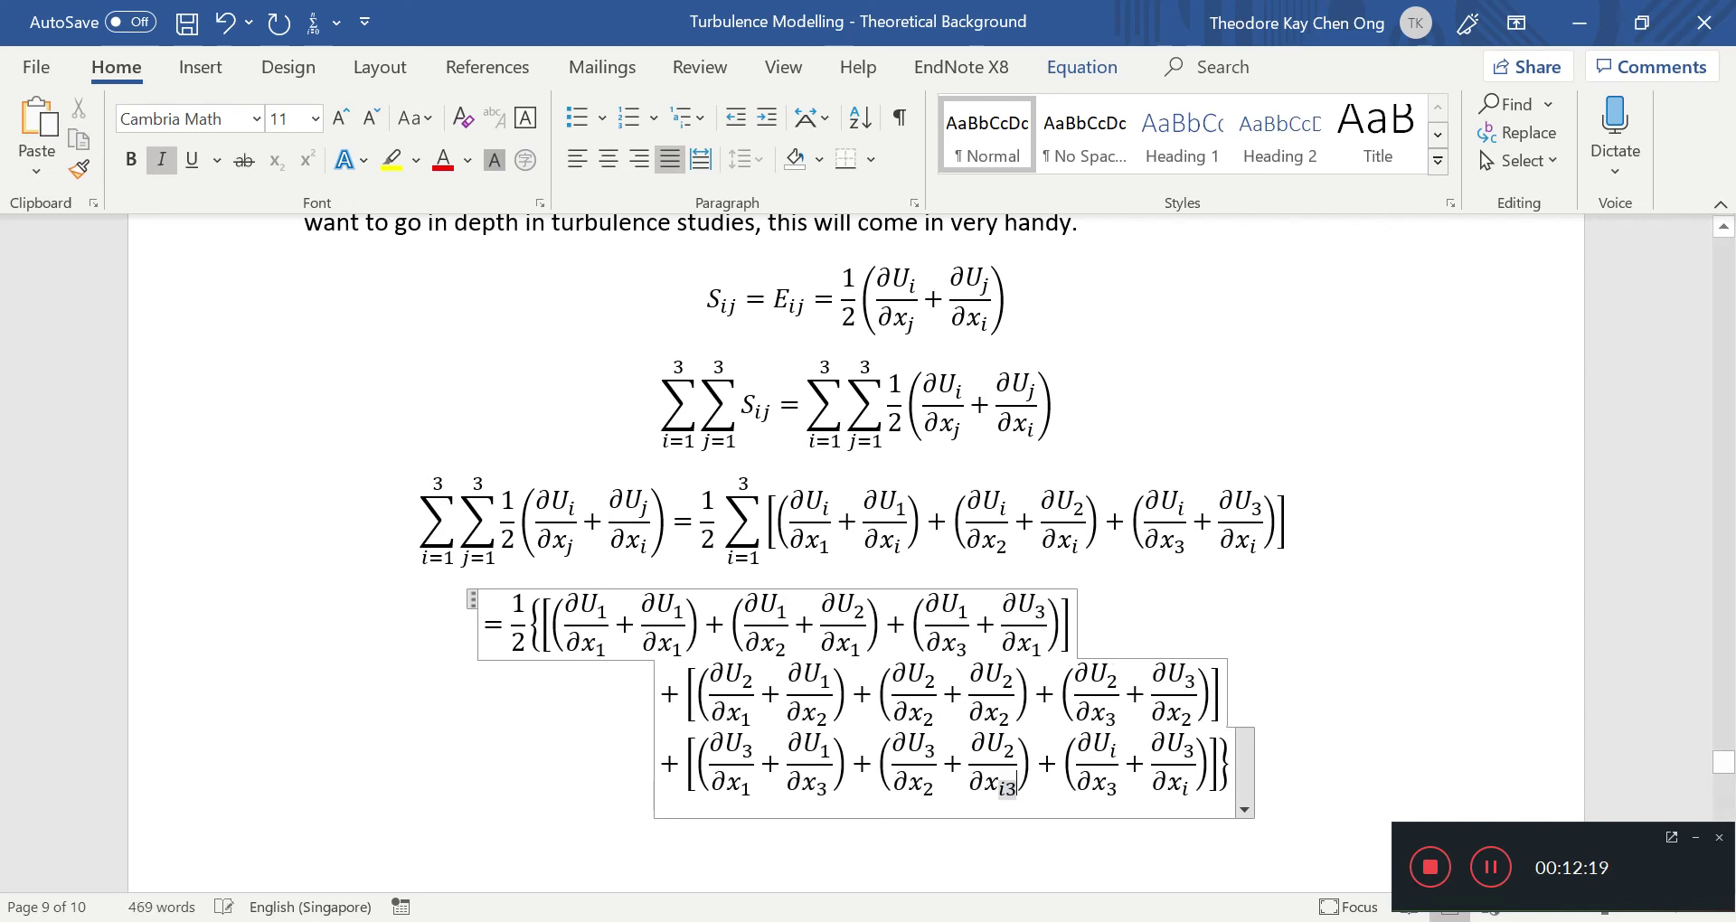
key("Left")
key("BackSpace")
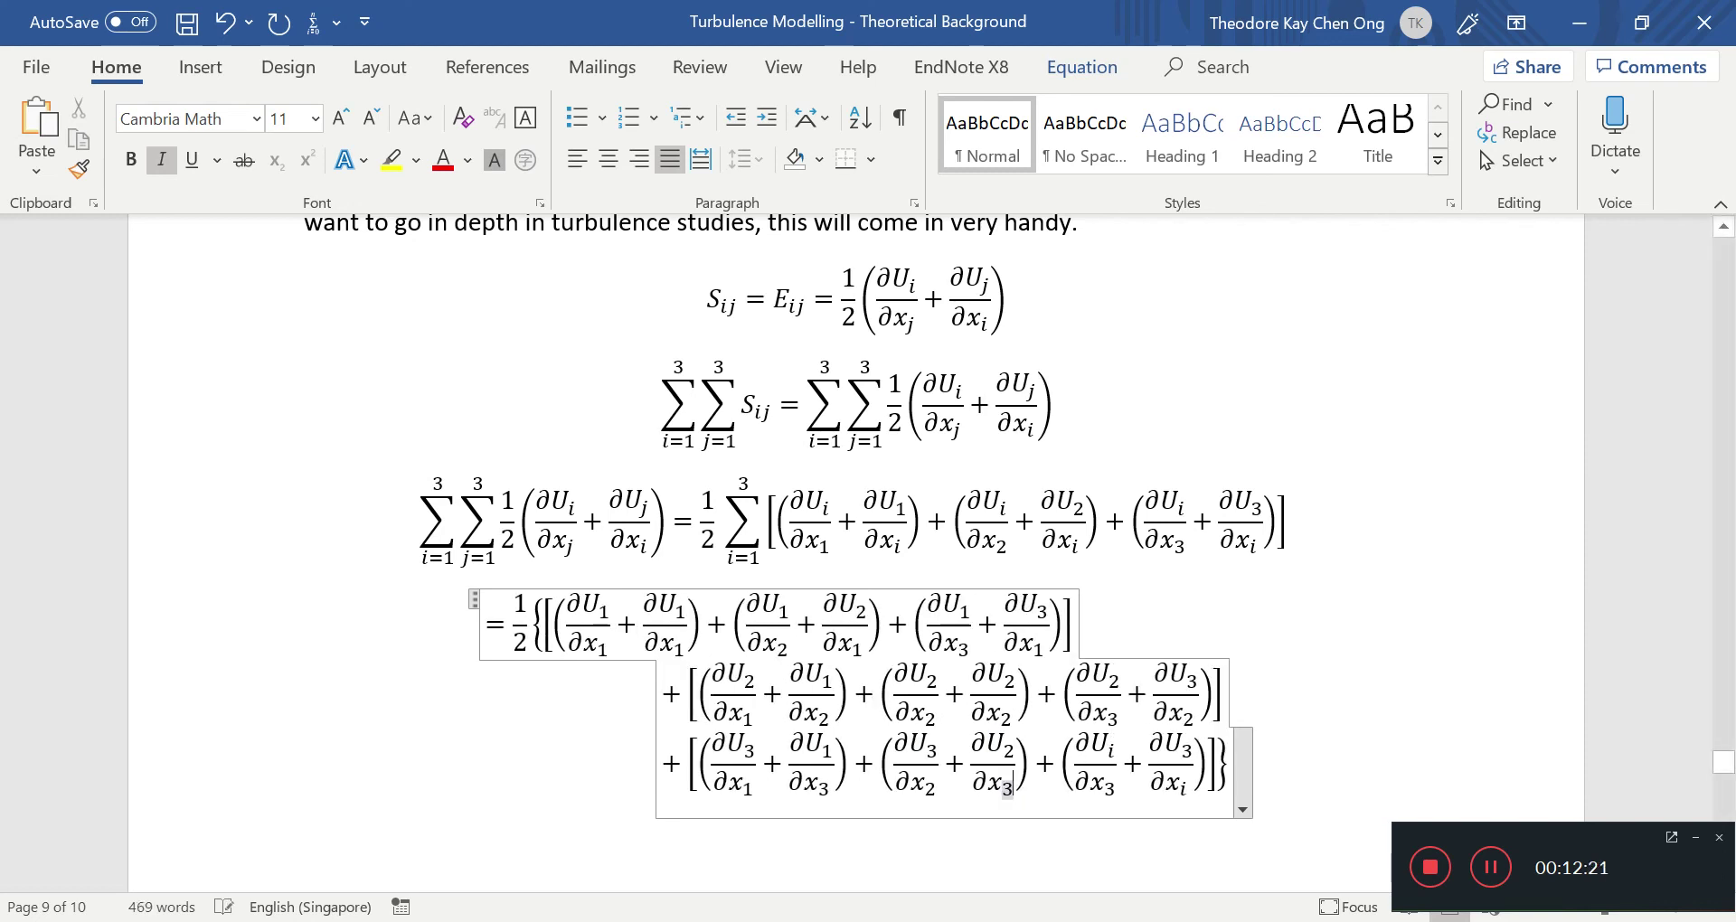
Replace the i subscript with 3 in the numerator of the third bracket's third pair, giving ∂U3/∂x3 as its first term.
left_click(1119, 760)
key("Left")
key("Up")
key("Left")
key("BackSpace")
type("3")
key("Down")
key("Down")
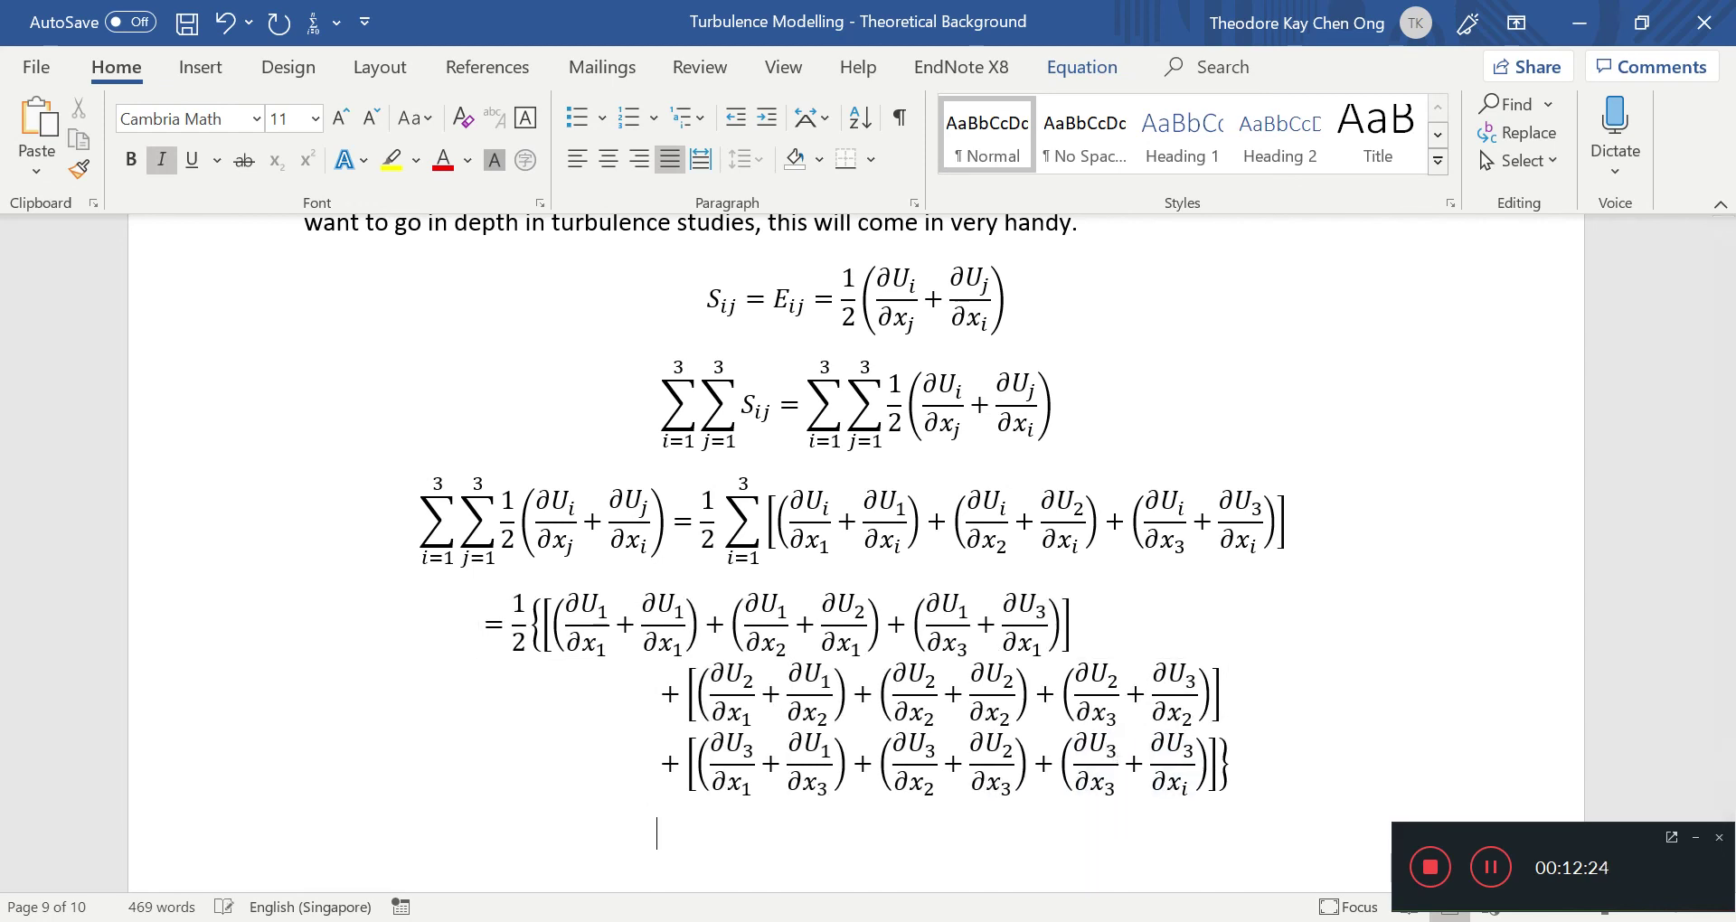
Replace the remaining i subscript in the third bracket's last denominator with 3 and save the document.
key("ctrl+Return")
scroll(855, 552, "up", 7)
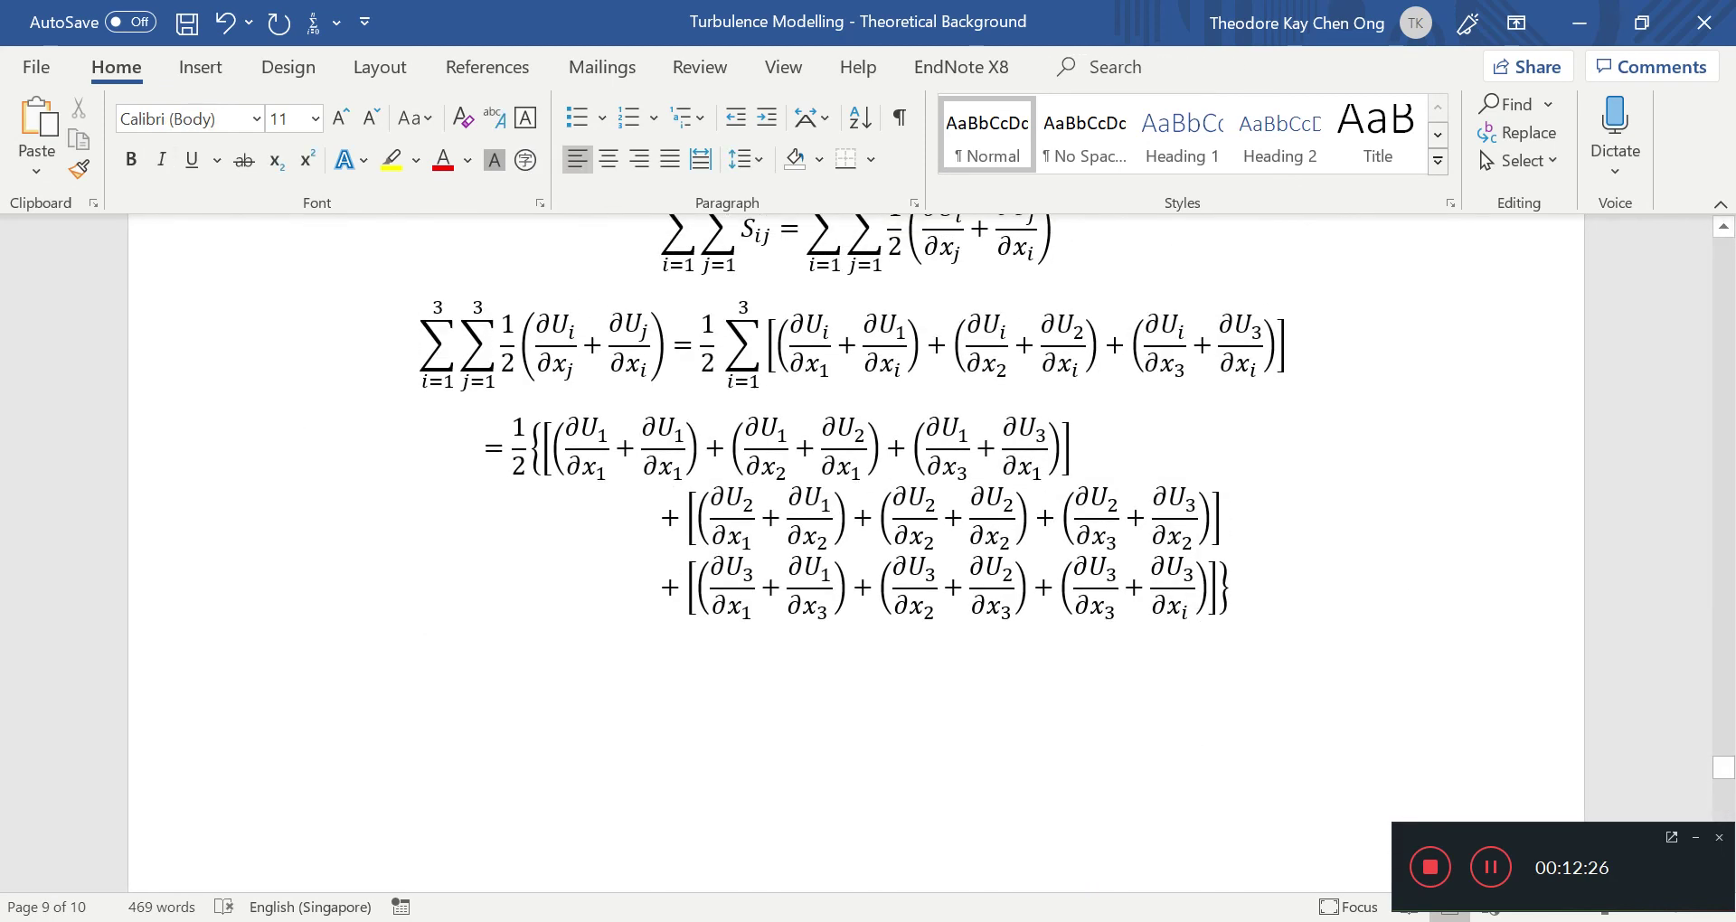
left_click(1185, 611)
key("BackSpace")
type("3")
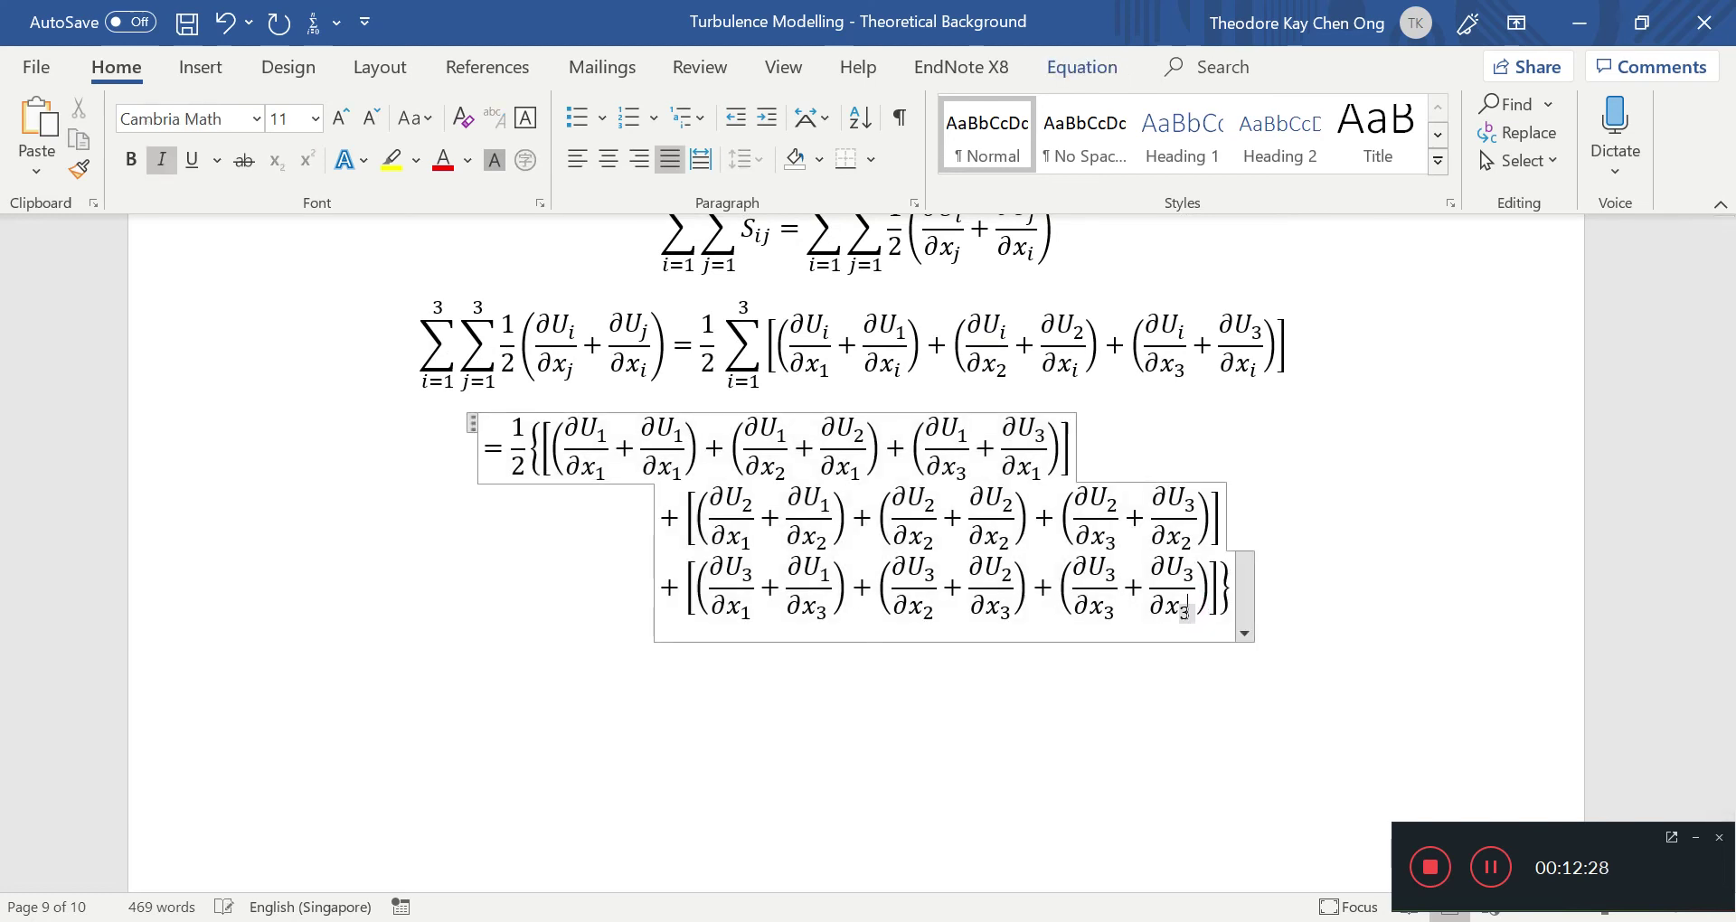
key("ctrl+s")
left_click(1306, 653)
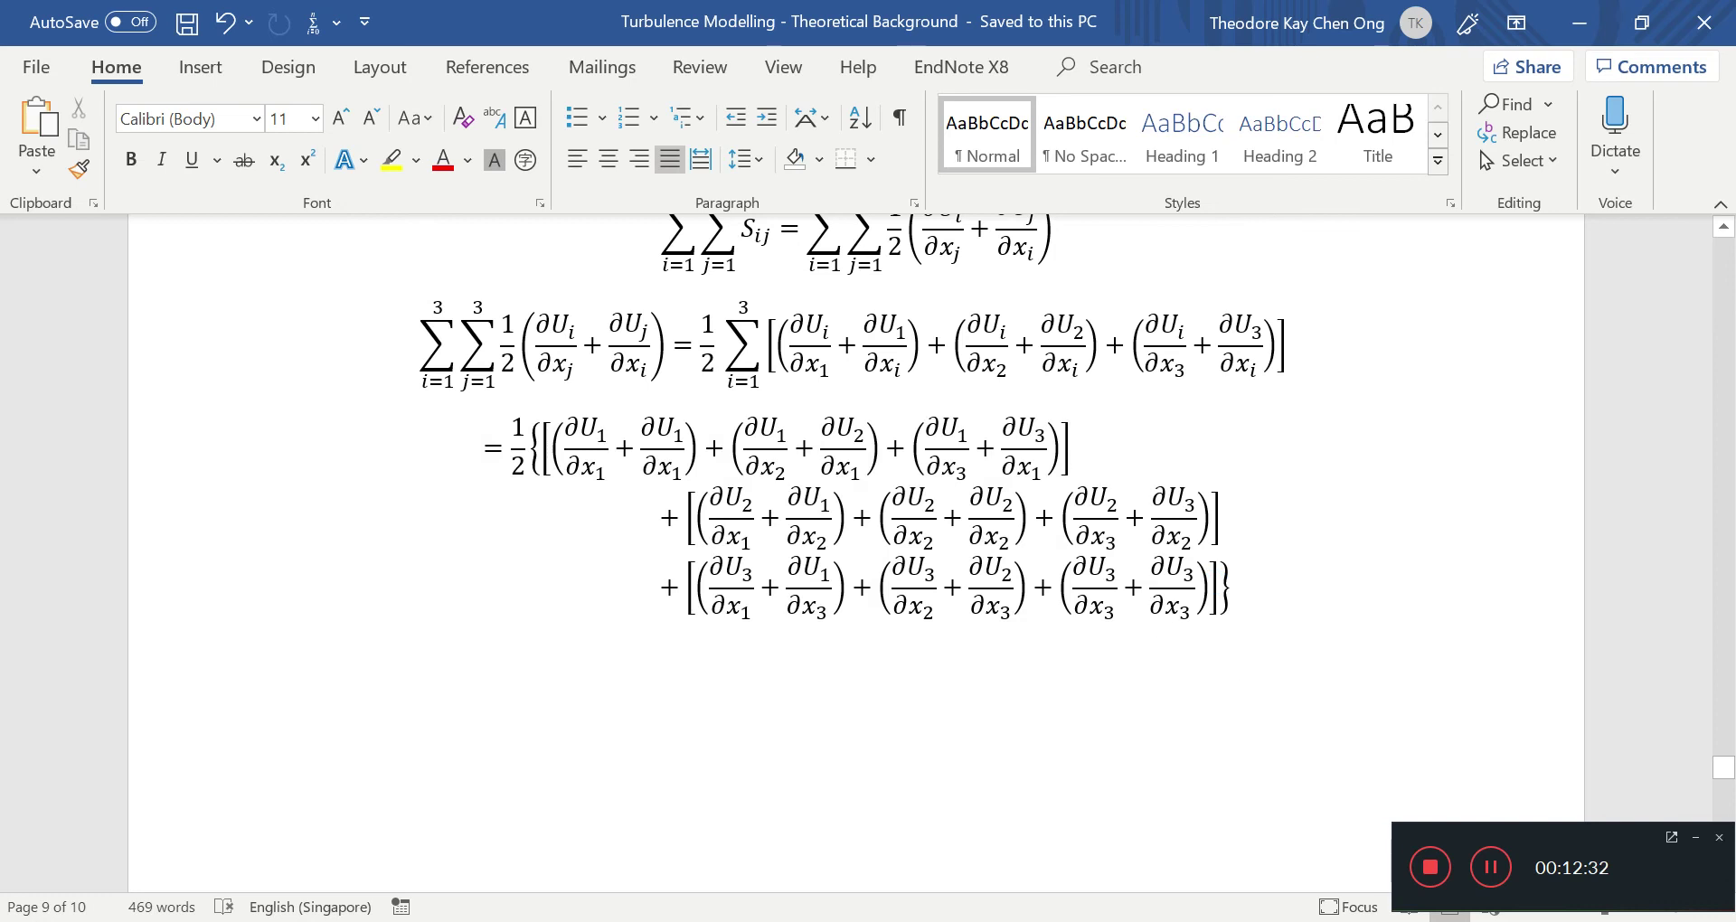
Paste a copy of the fully expanded three-bracket equation below the original and save the document.
left_click_drag(1014, 556, 964, 721)
left_click(951, 672)
left_click(1288, 582)
key("Return")
key("ctrl+v")
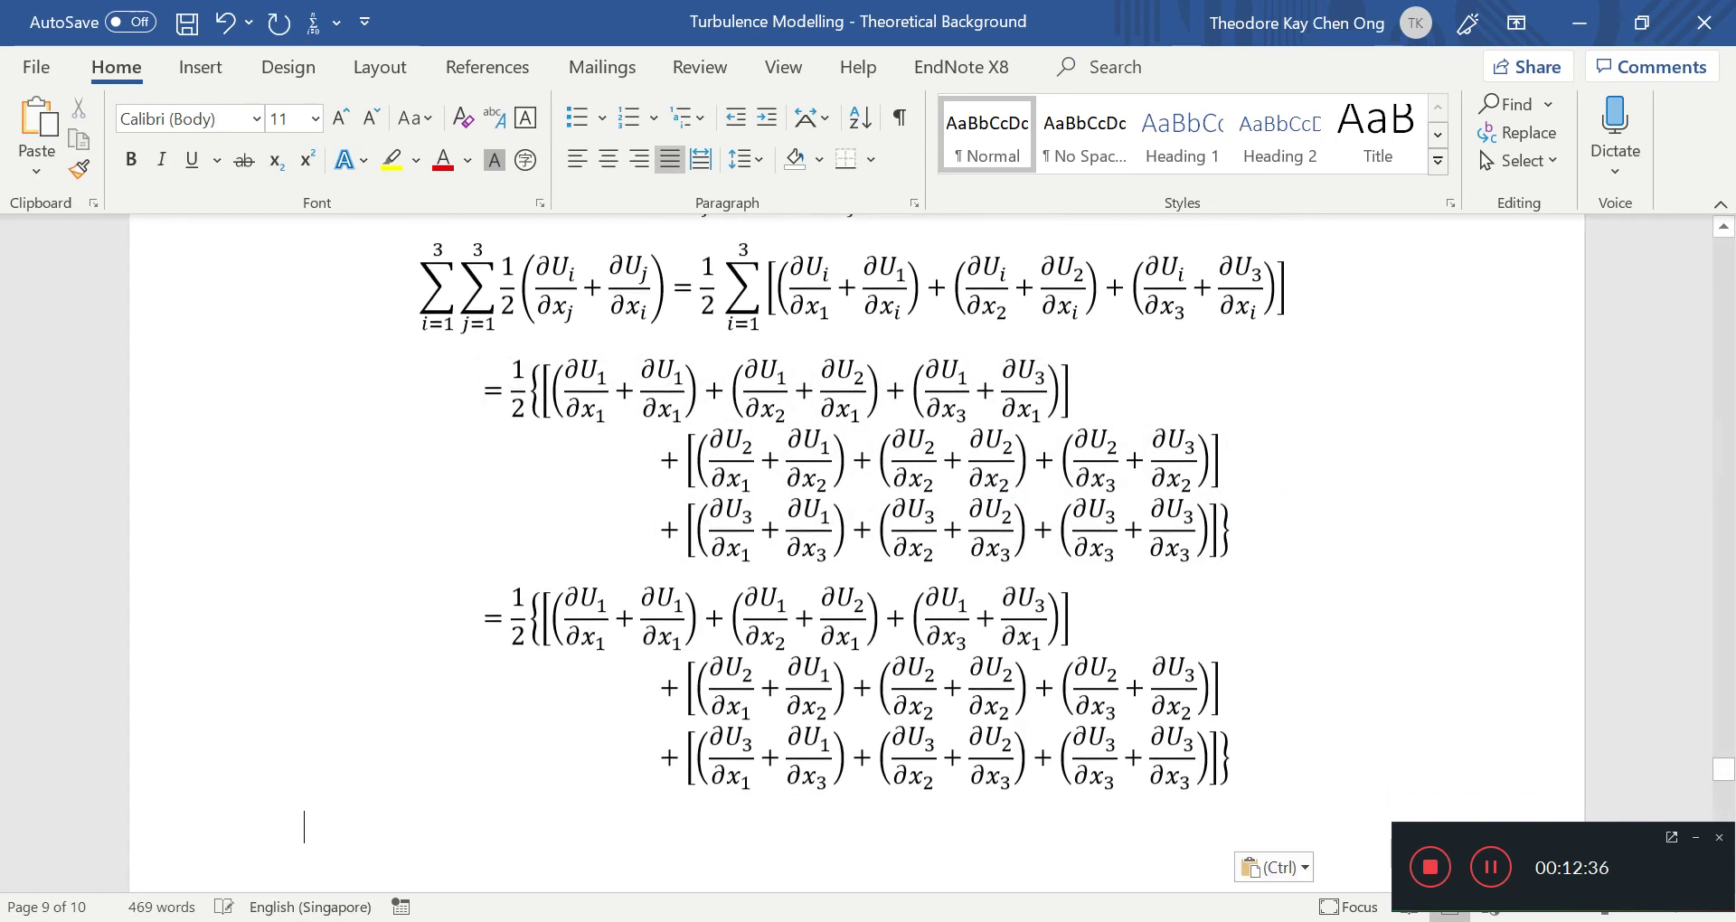
key("ctrl+s")
In the copied equation, change the first term of the first bracket's first pair to ∂ū/∂x.
left_click(601, 592)
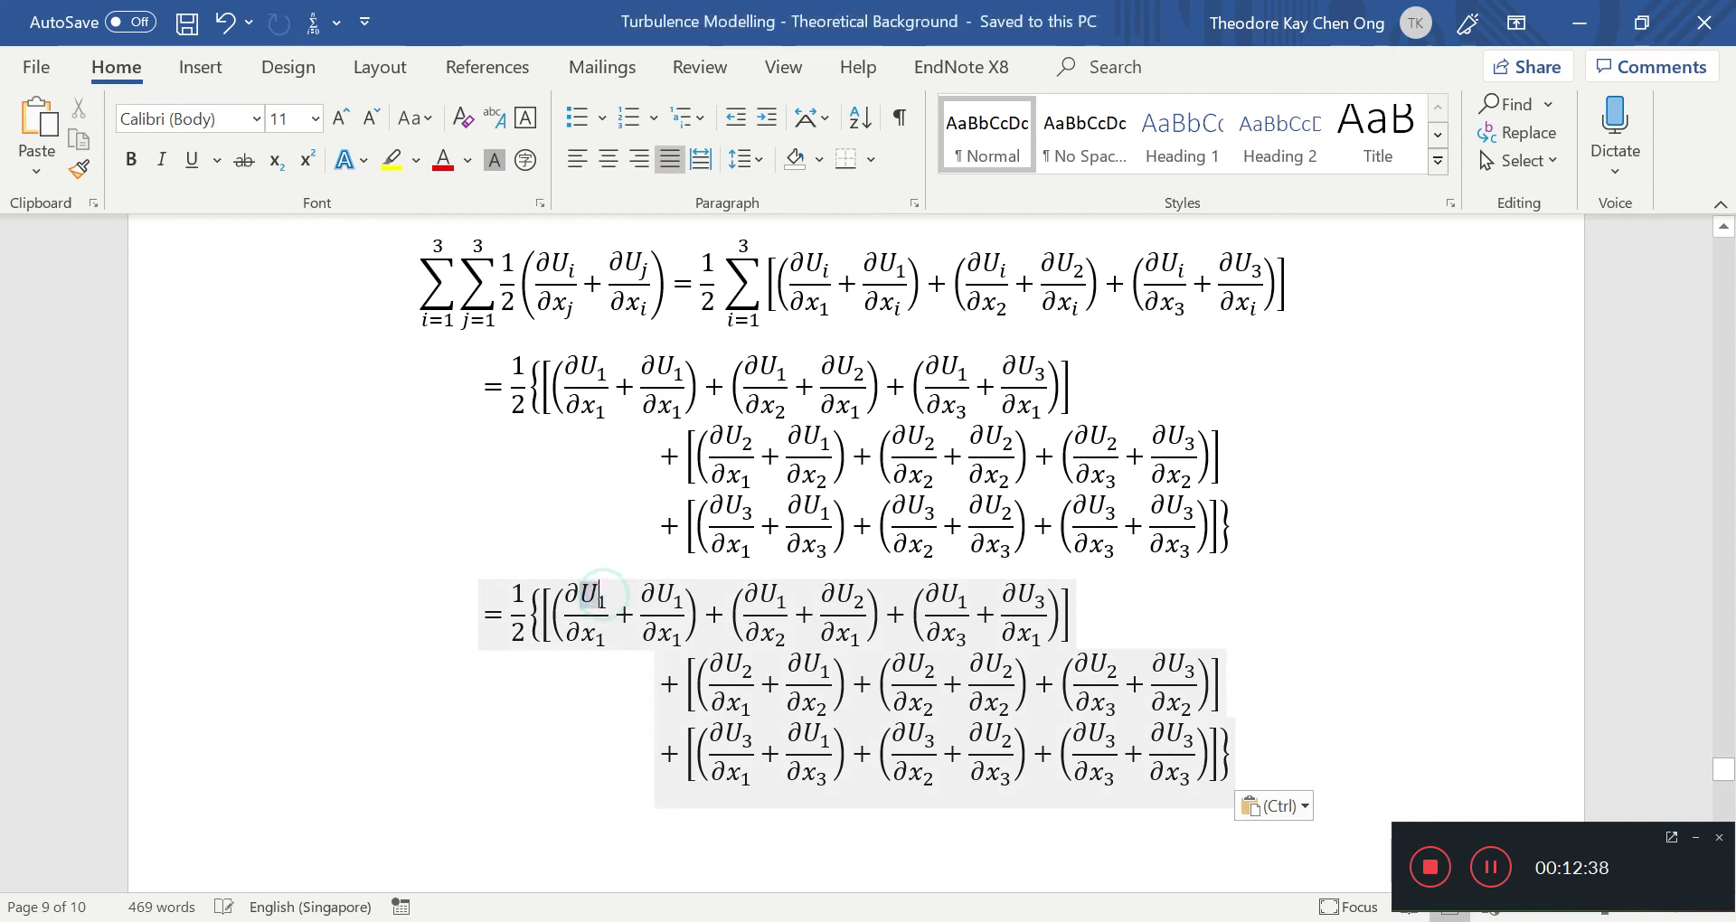
double_click(818, 614)
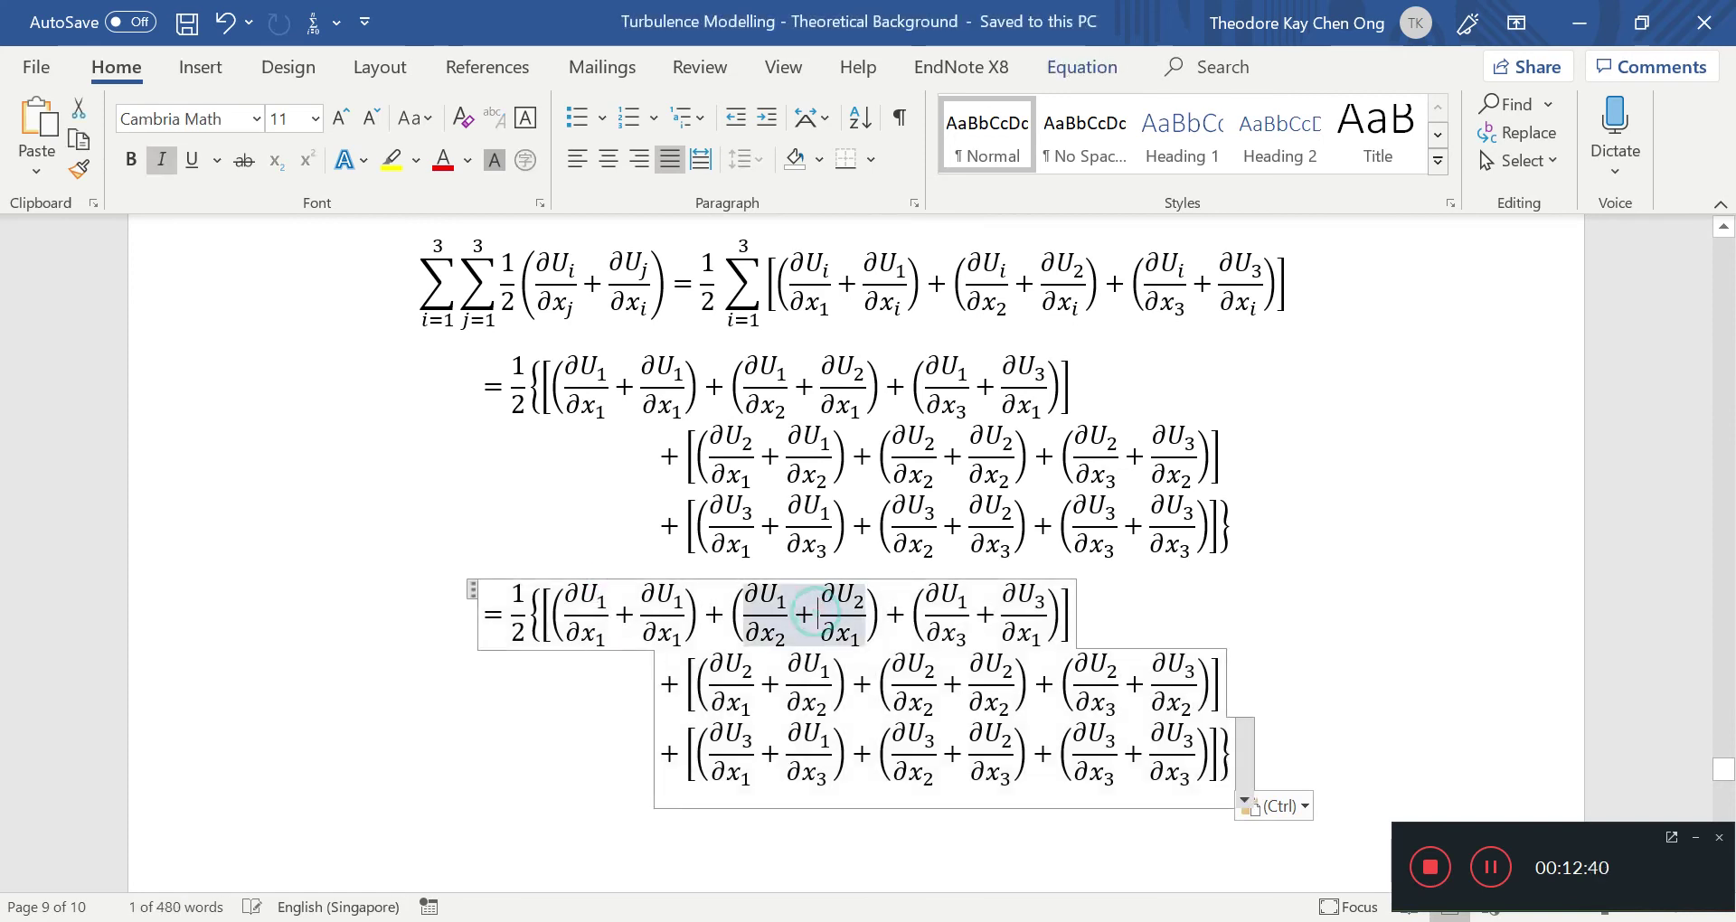
left_click_drag(606, 593, 579, 593)
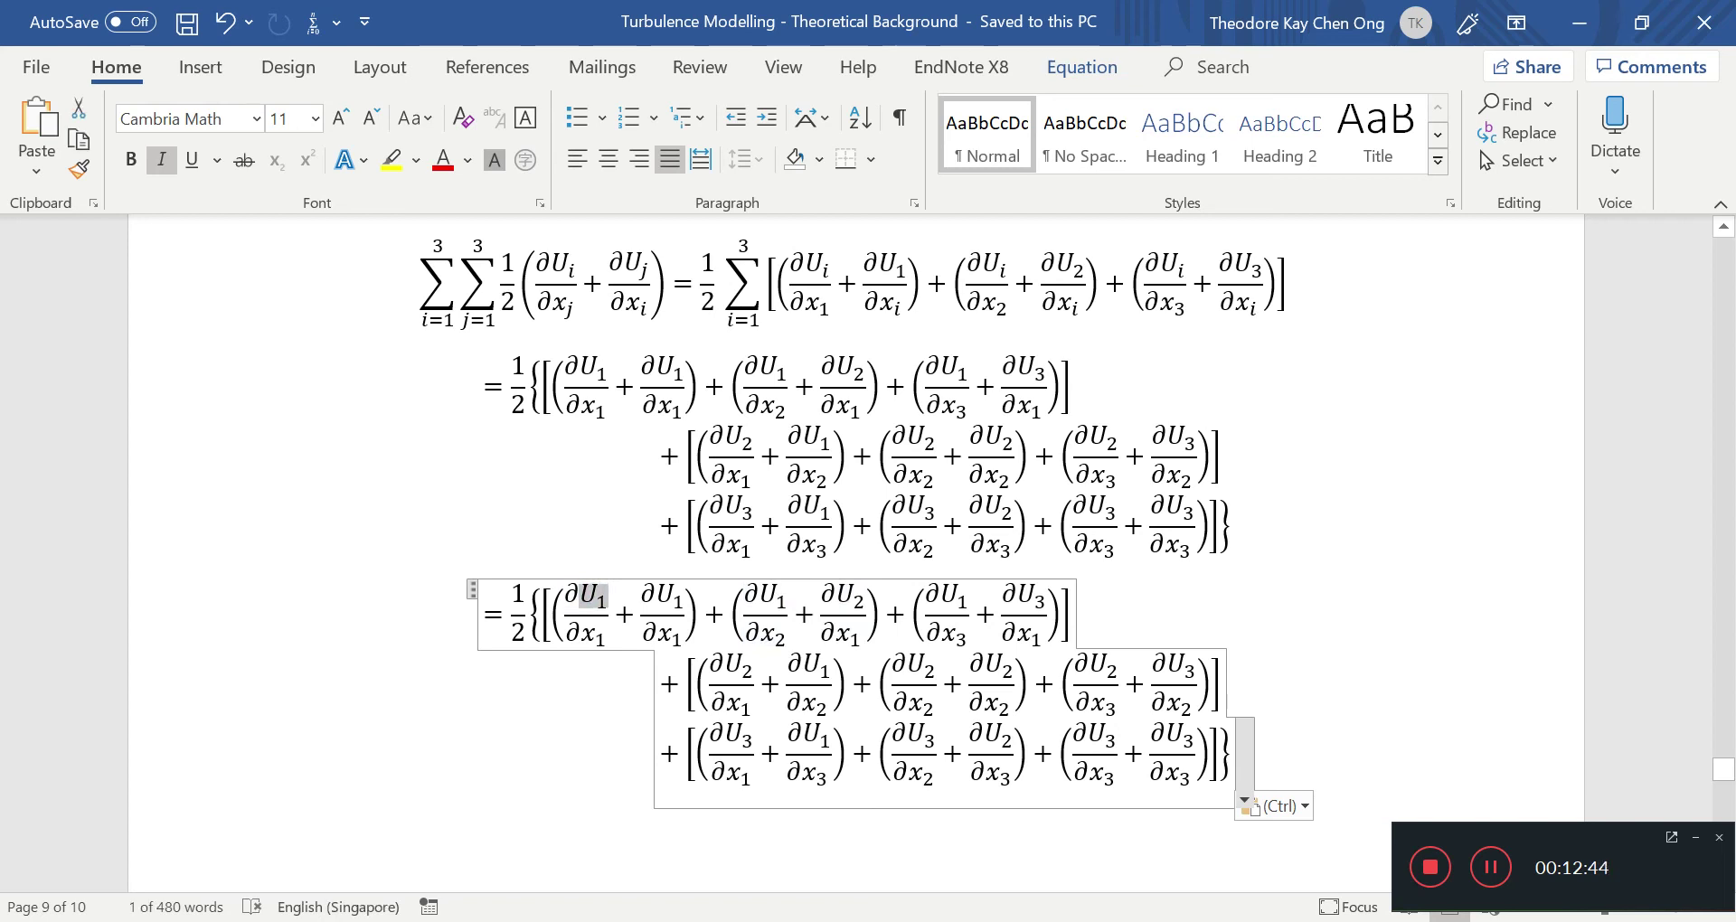
type("u")
type("\bar")
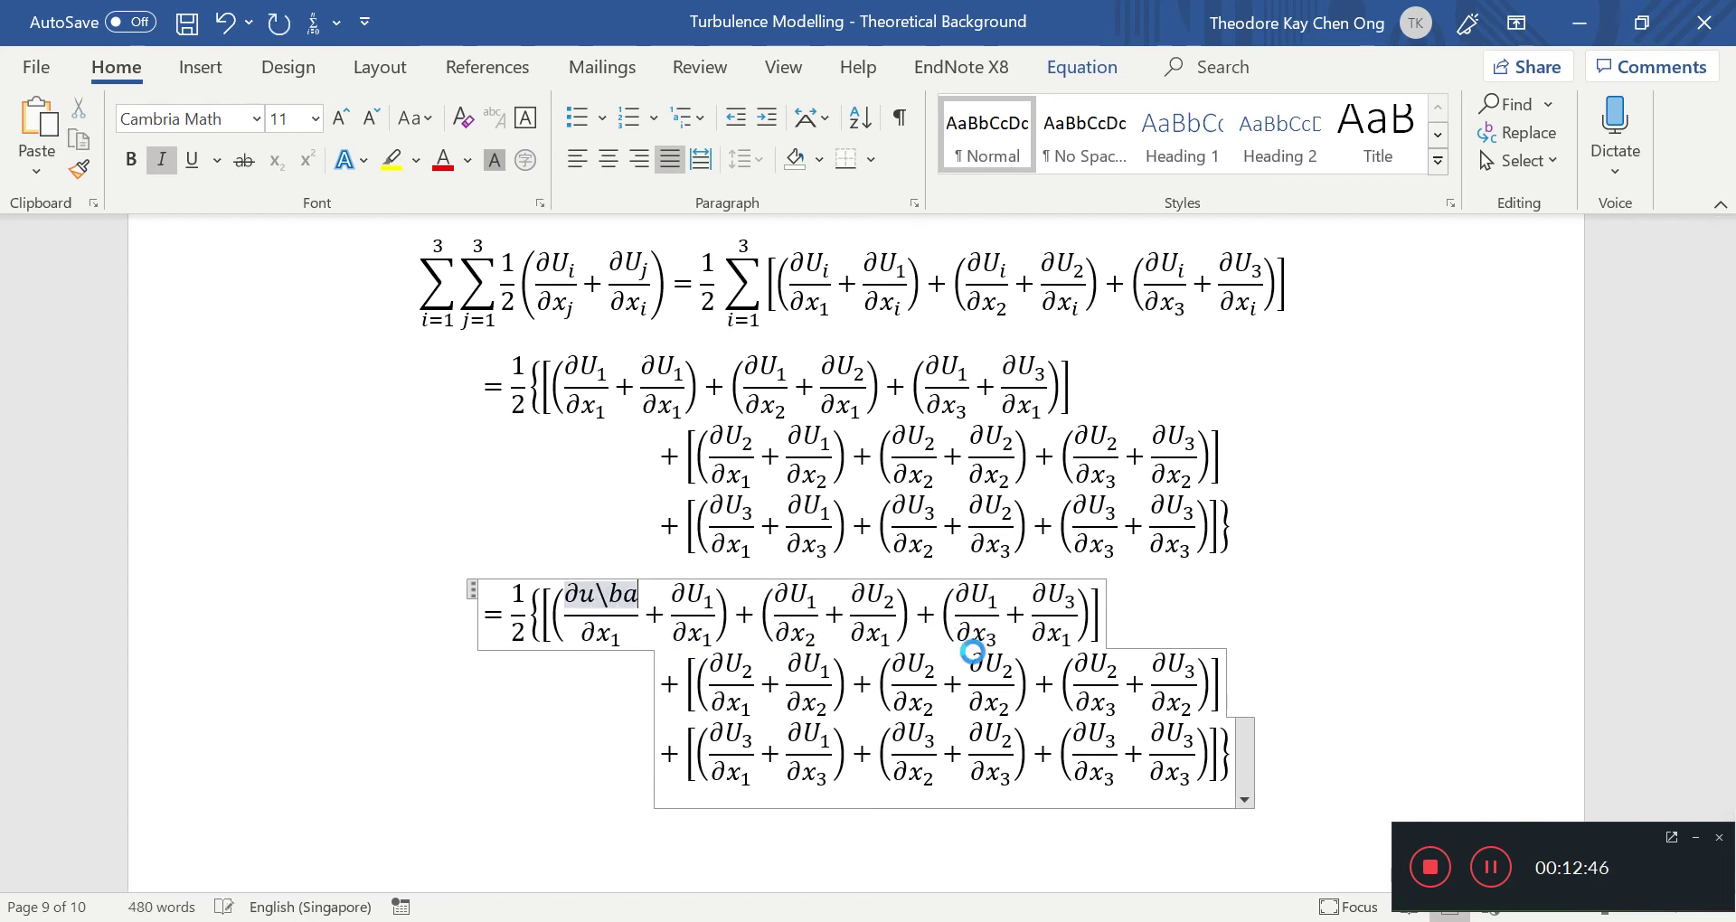
key("Down")
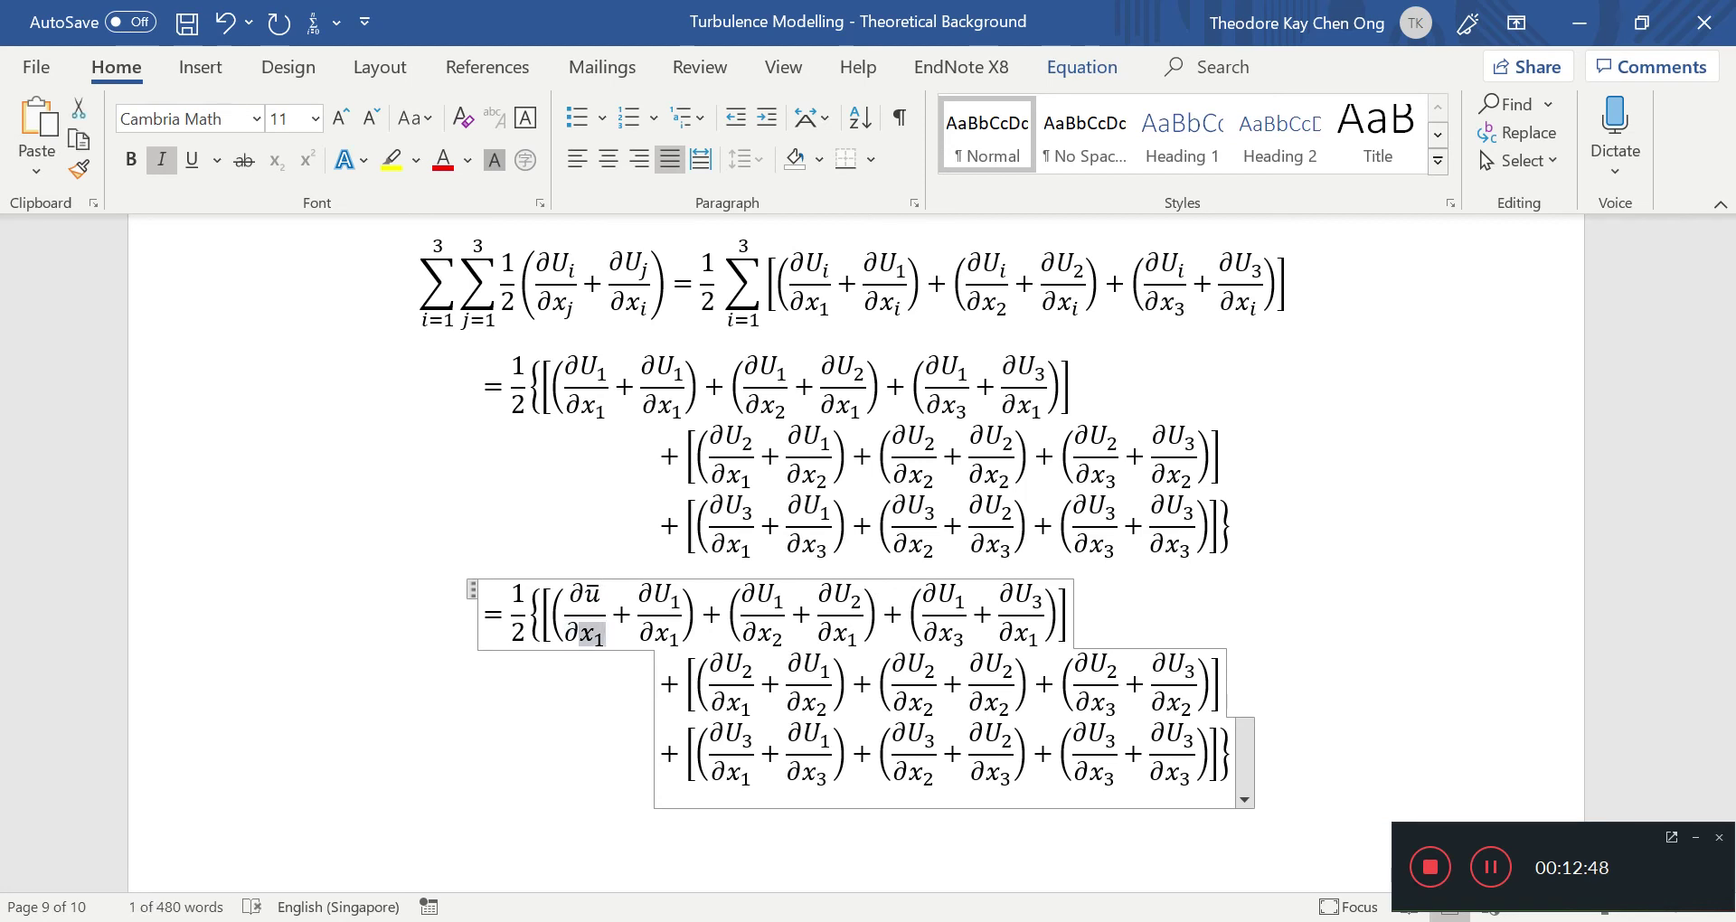
type("x")
Change the second term of the copied equation's first pair to ∂ū/∂x and save the document.
key("Right")
key("Right")
key("Right")
key("Right")
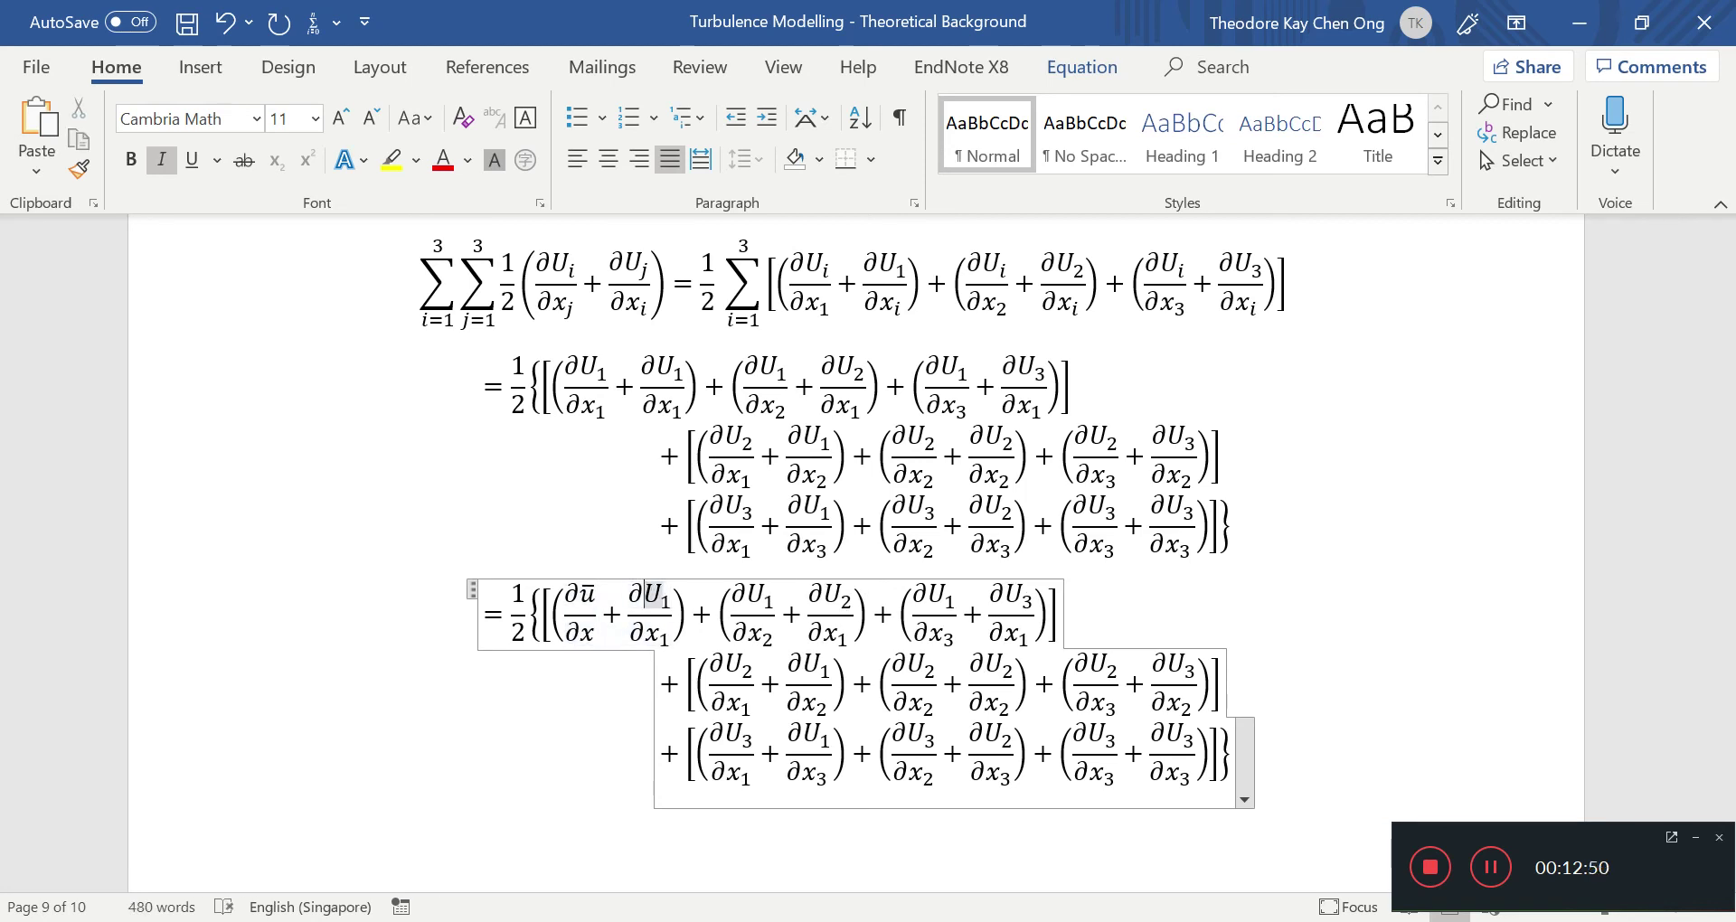
key("shift+Right")
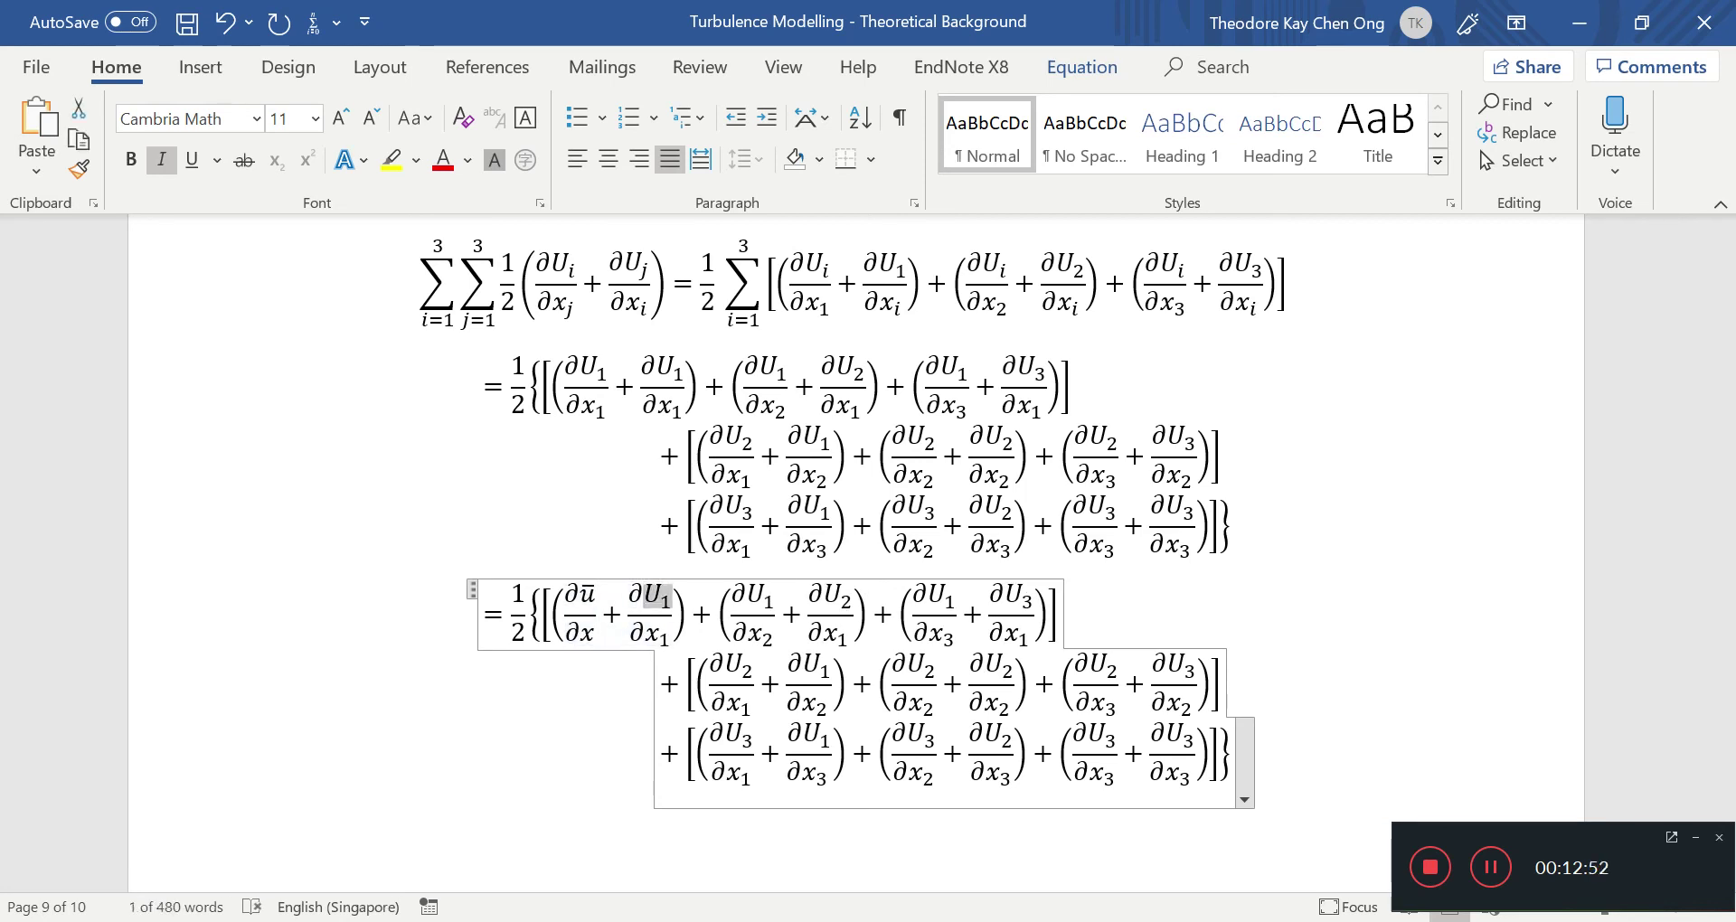
type("u\bar")
key("Down")
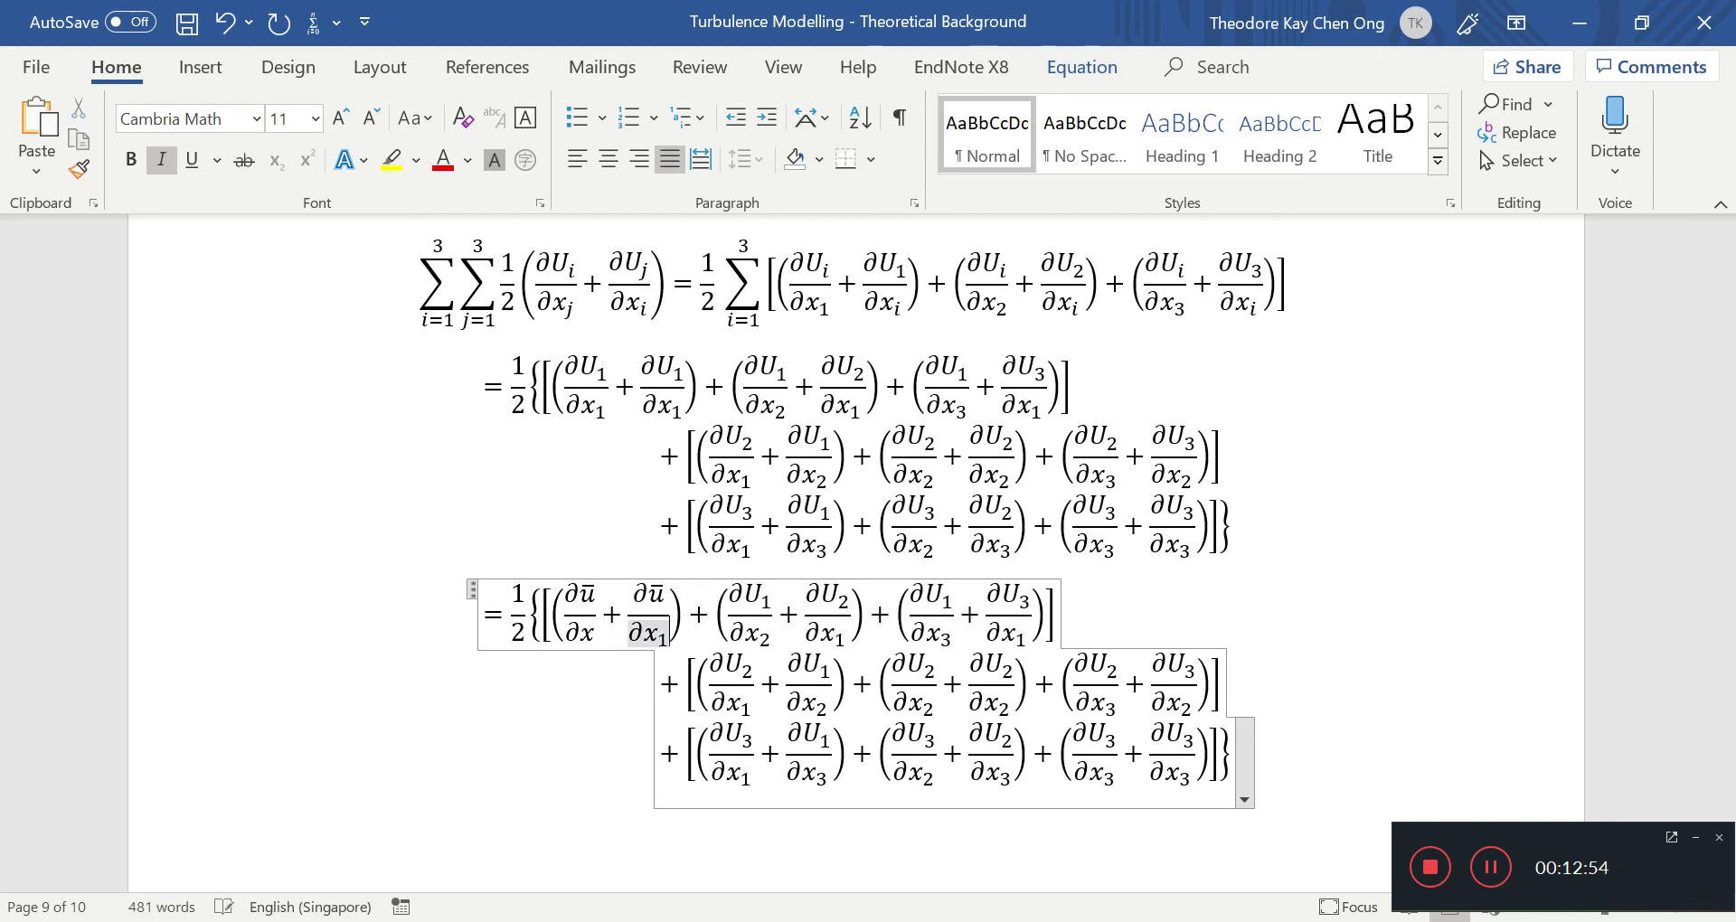
key("shift+Left")
type("x")
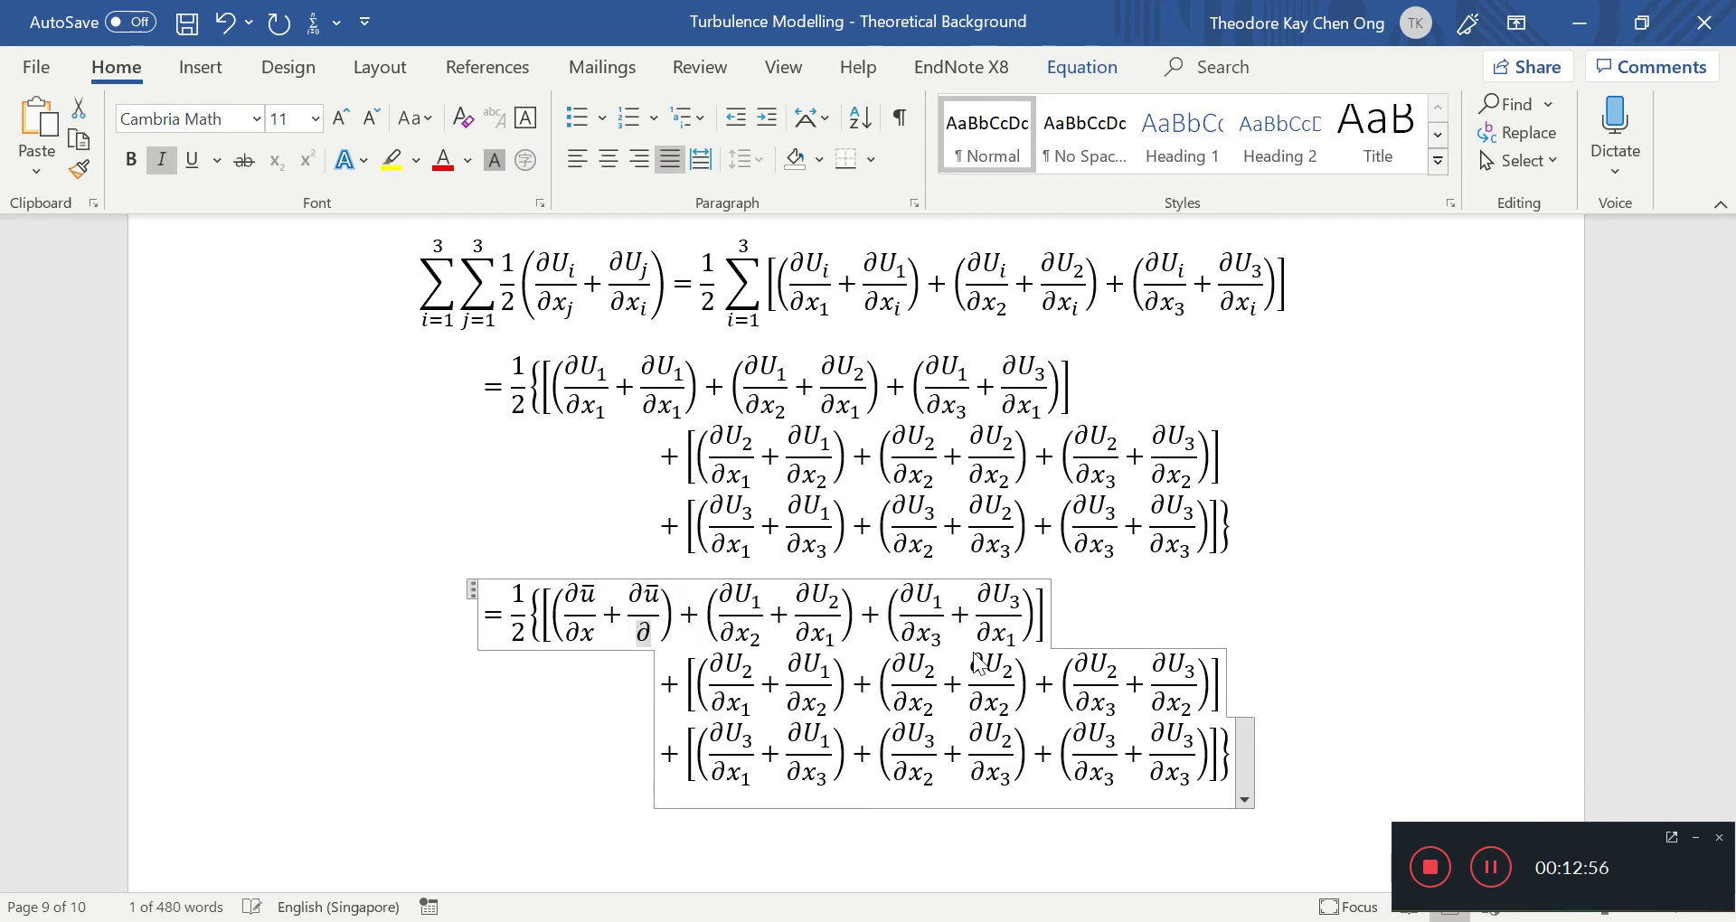
key("Right")
key("Right")
key("Right")
key("Right")
key("Right")
key("ctrl+s")
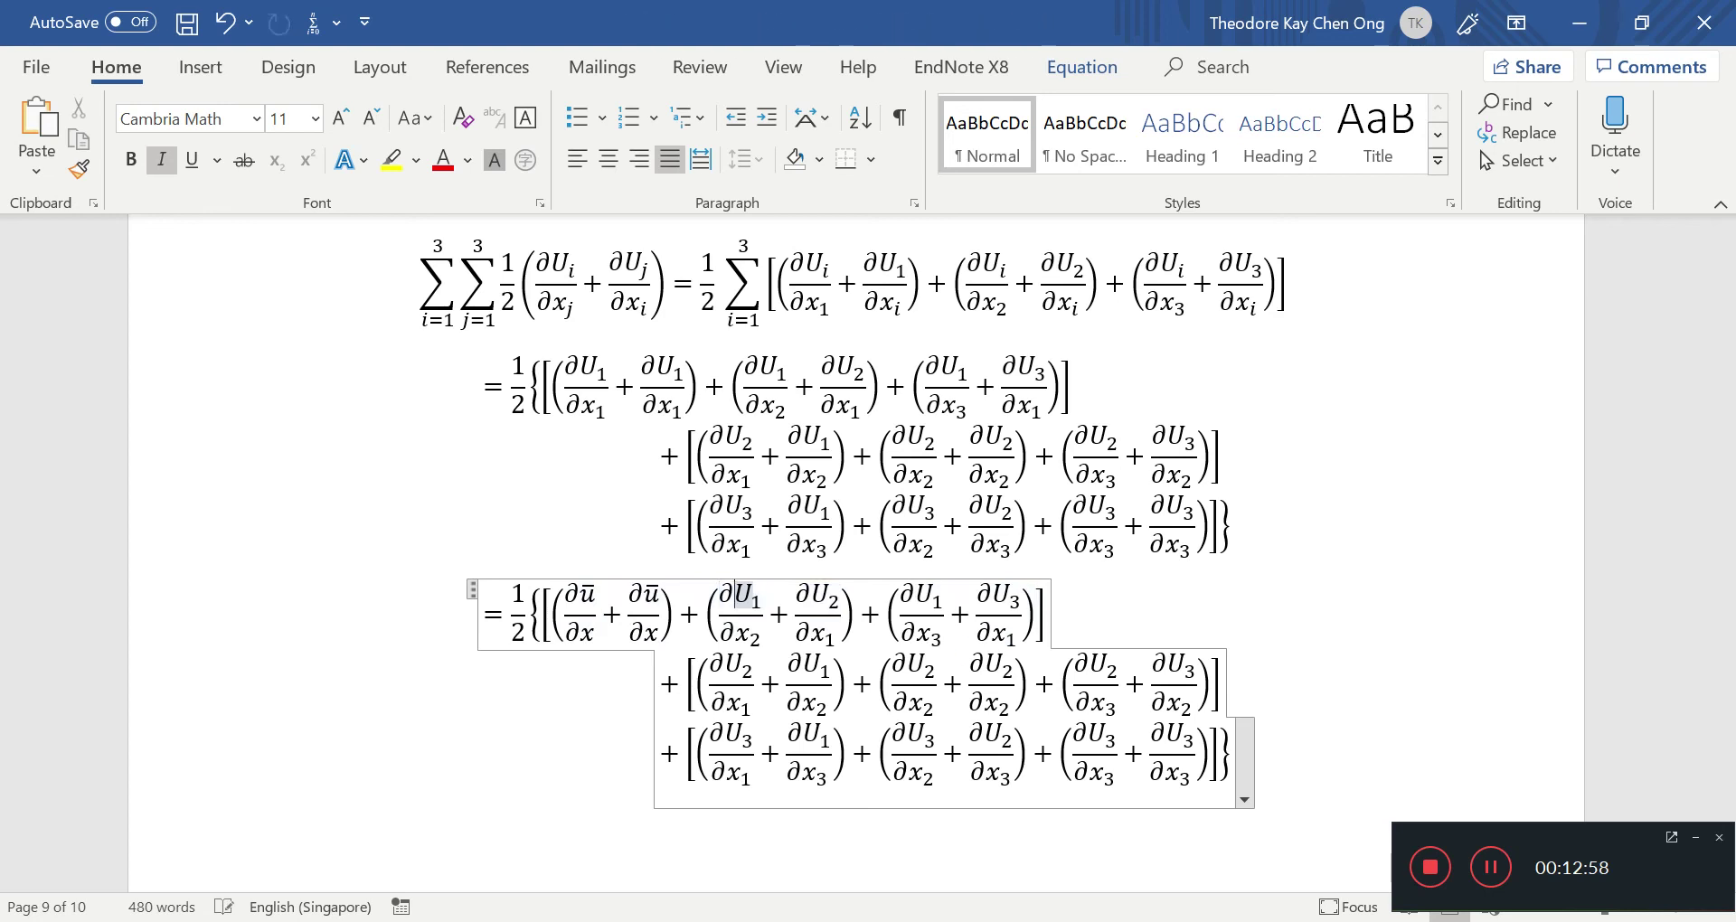
Change the first term of the first bracket's second pair to ∂ū/∂y and save the document.
key("Right")
key("shift+Right")
key("shift+Right")
type("u\bar")
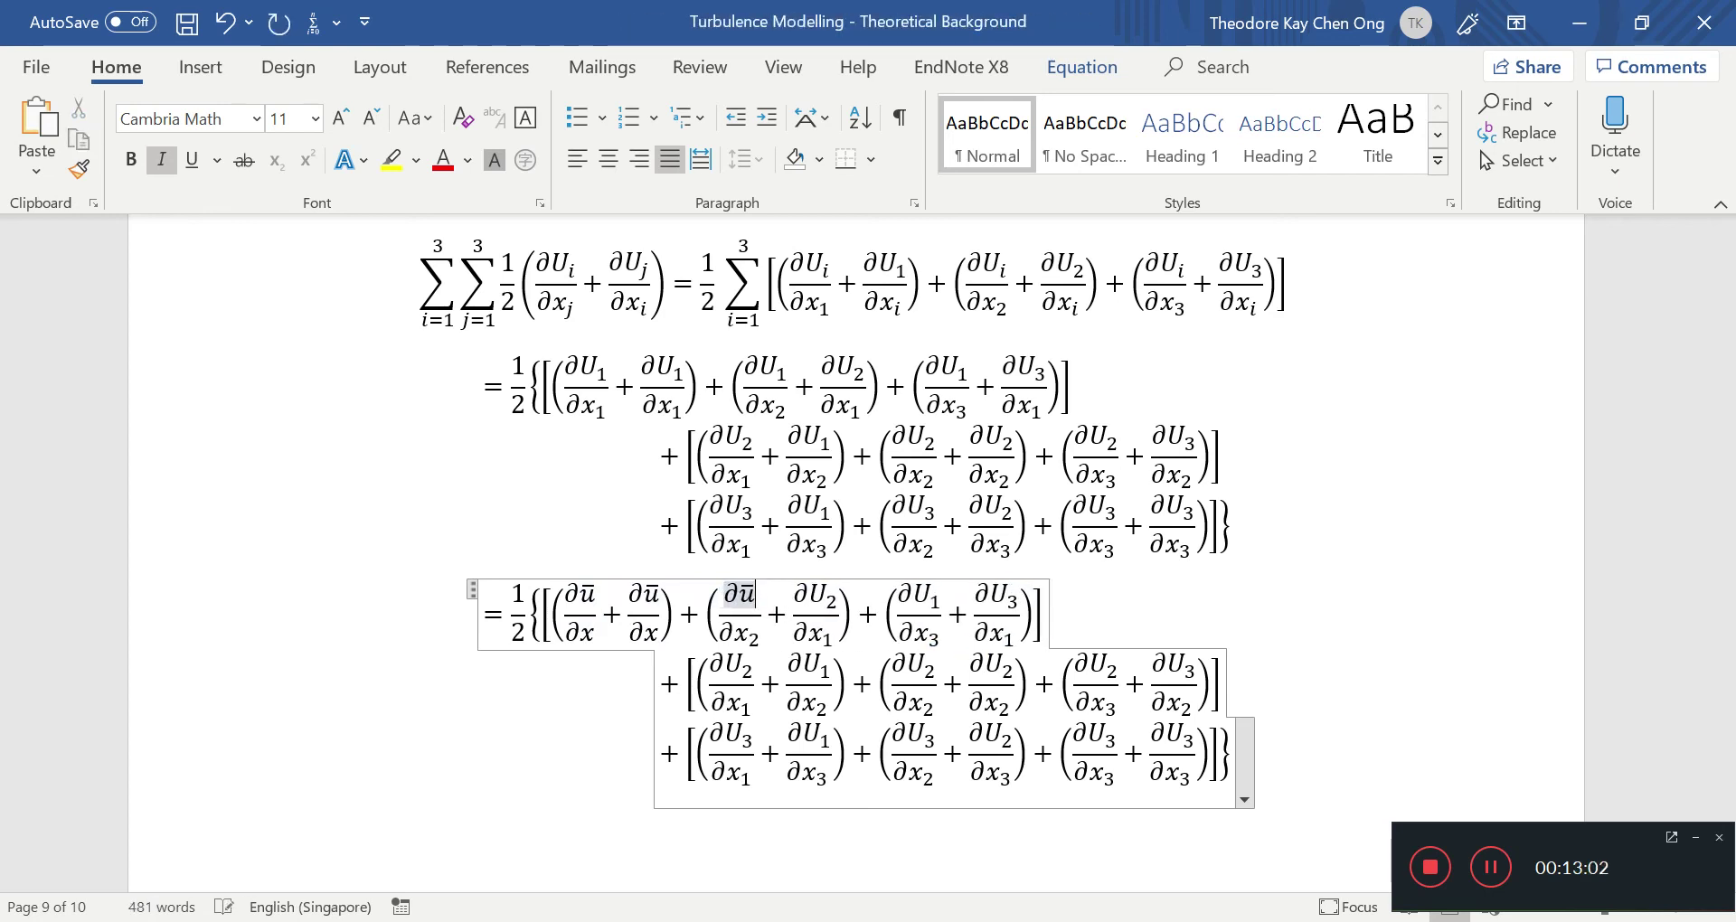
key("Down")
key("shift+Left")
key("shift+Left")
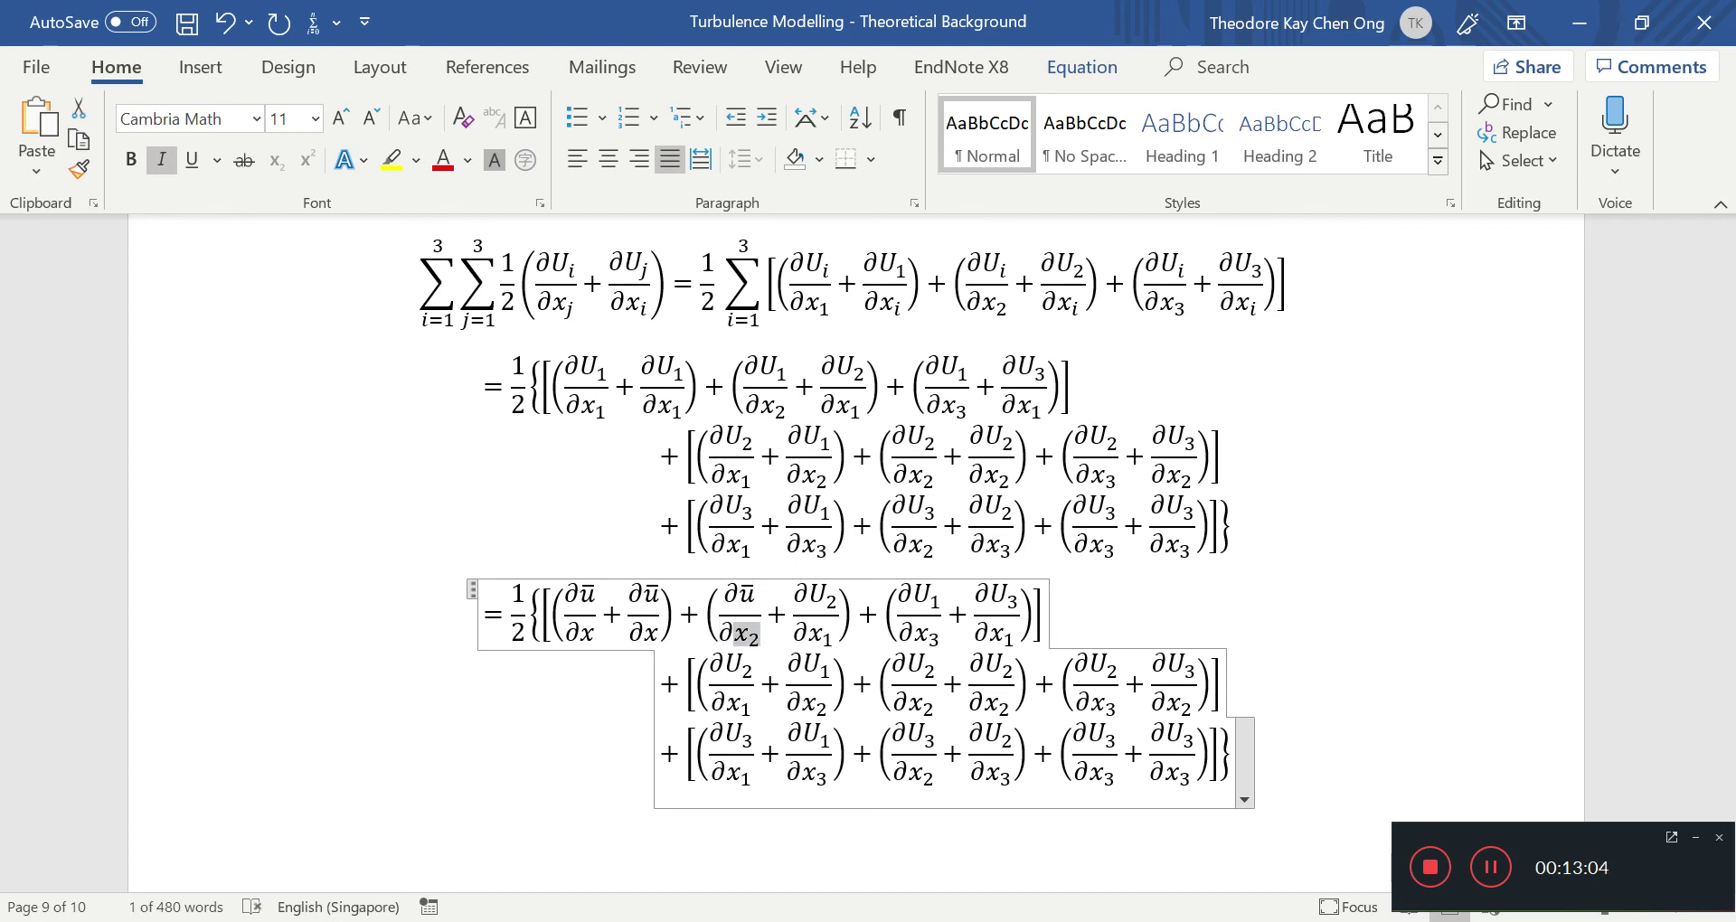
type("y")
key("ctrl+s")
Change the second term of the first bracket's second pair to ∂ȳ/∂x.
key("Right")
key("Right")
key("Right")
key("Right")
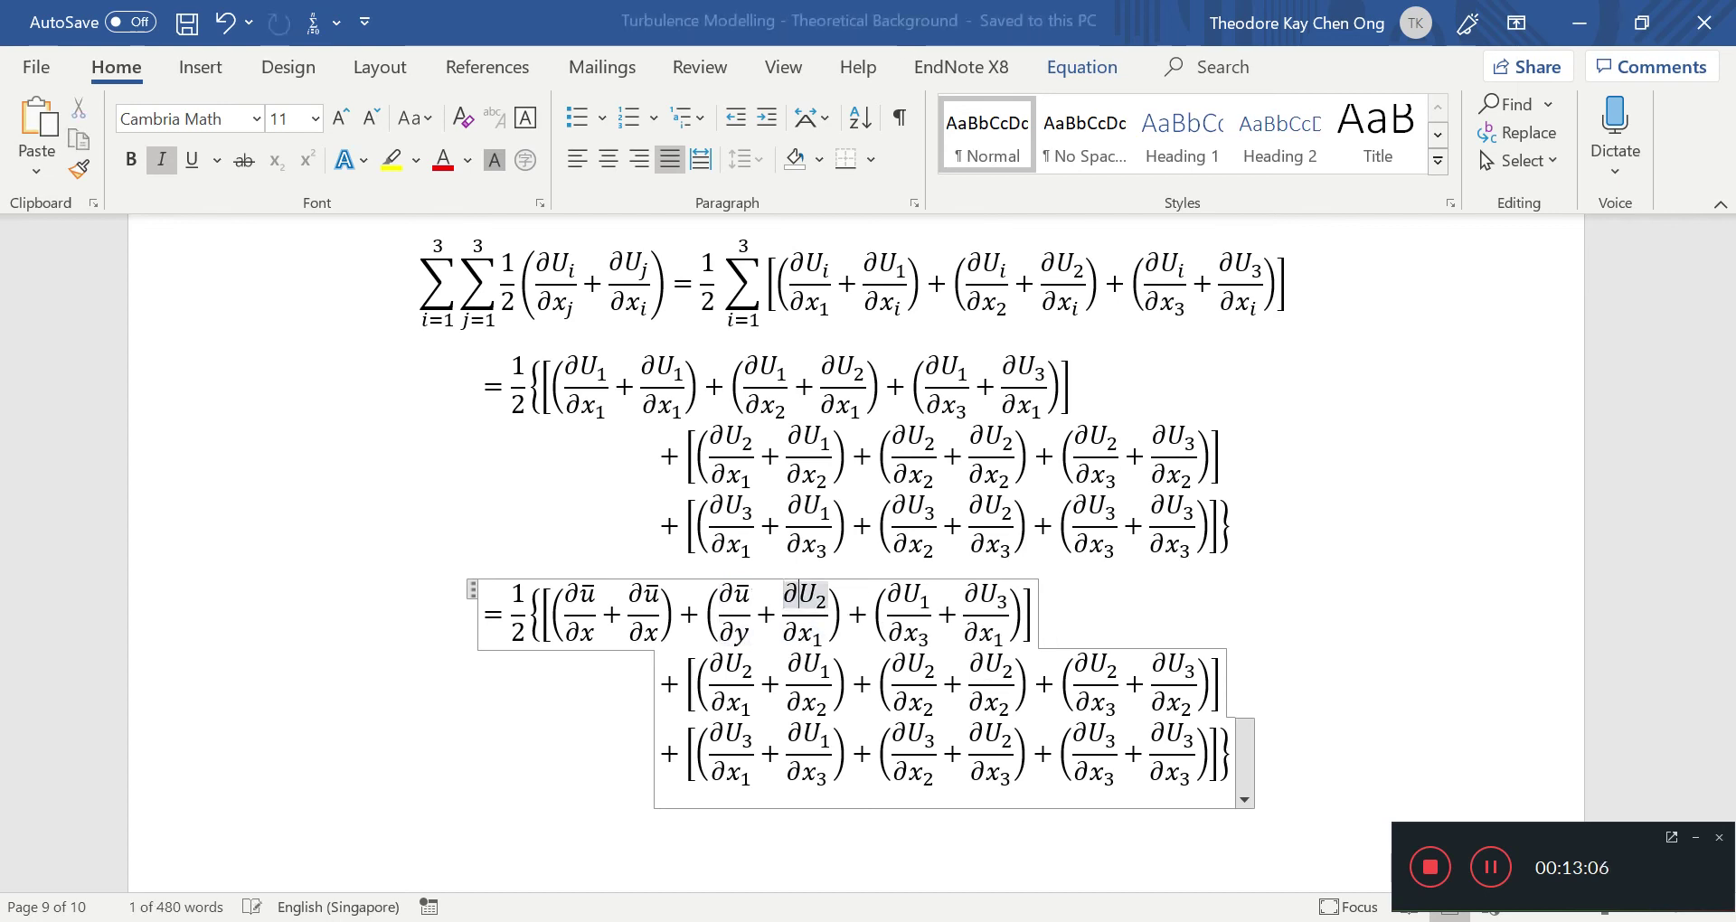
key("shift+Right")
key("shift+Right")
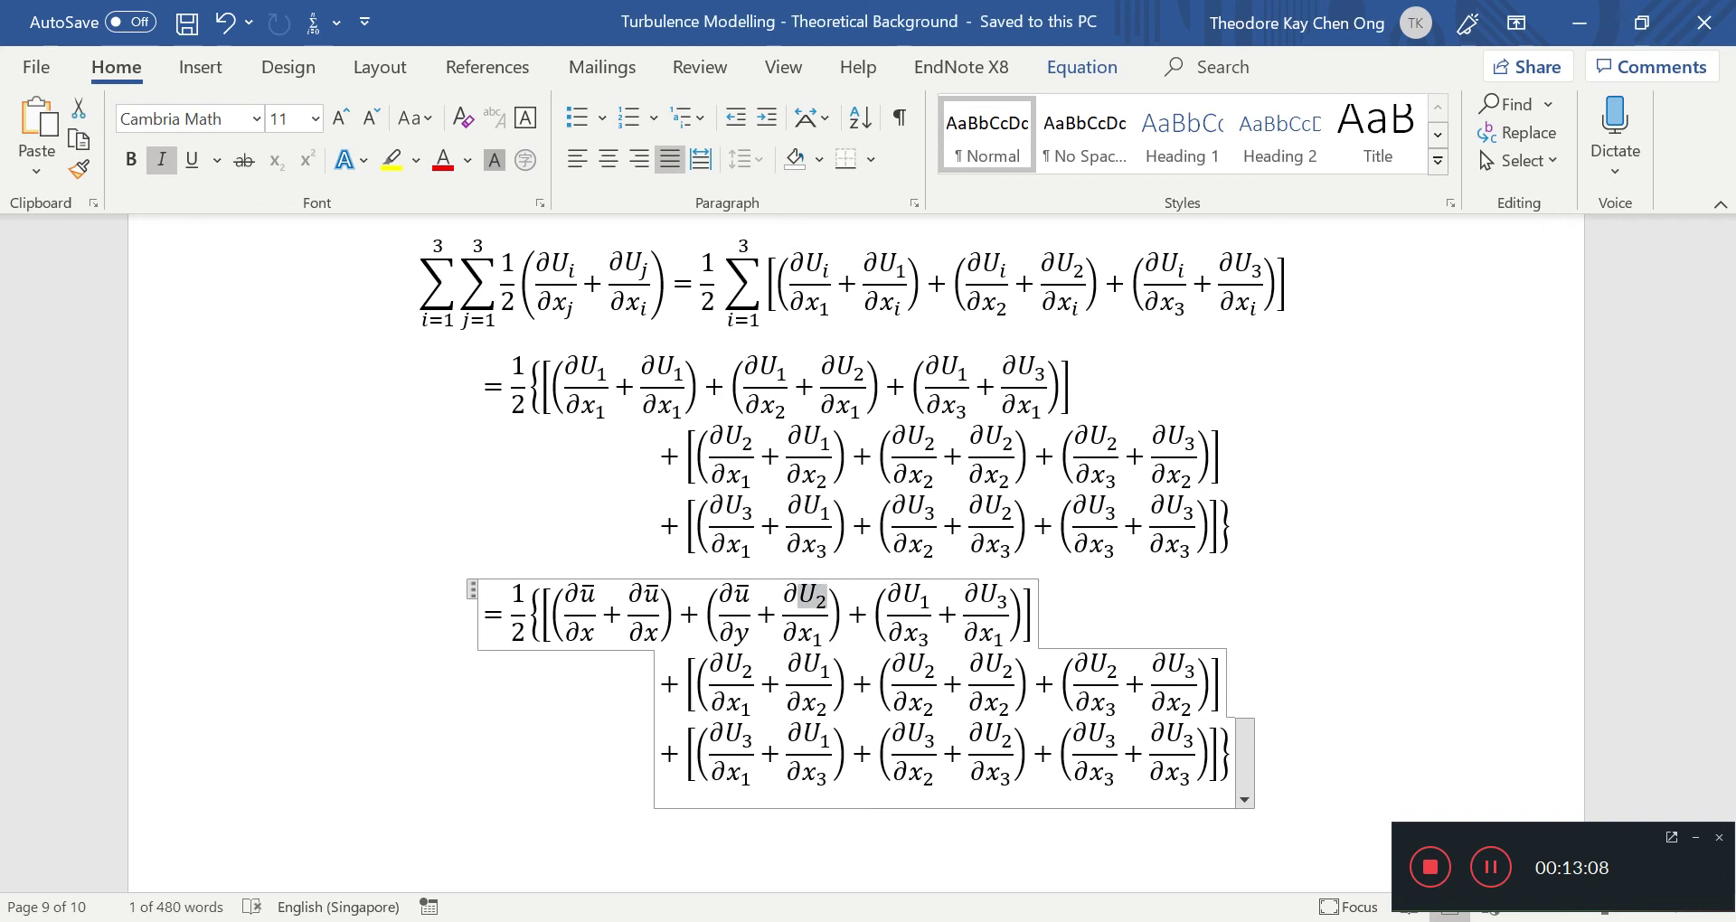
type("y\\bar")
key("Down")
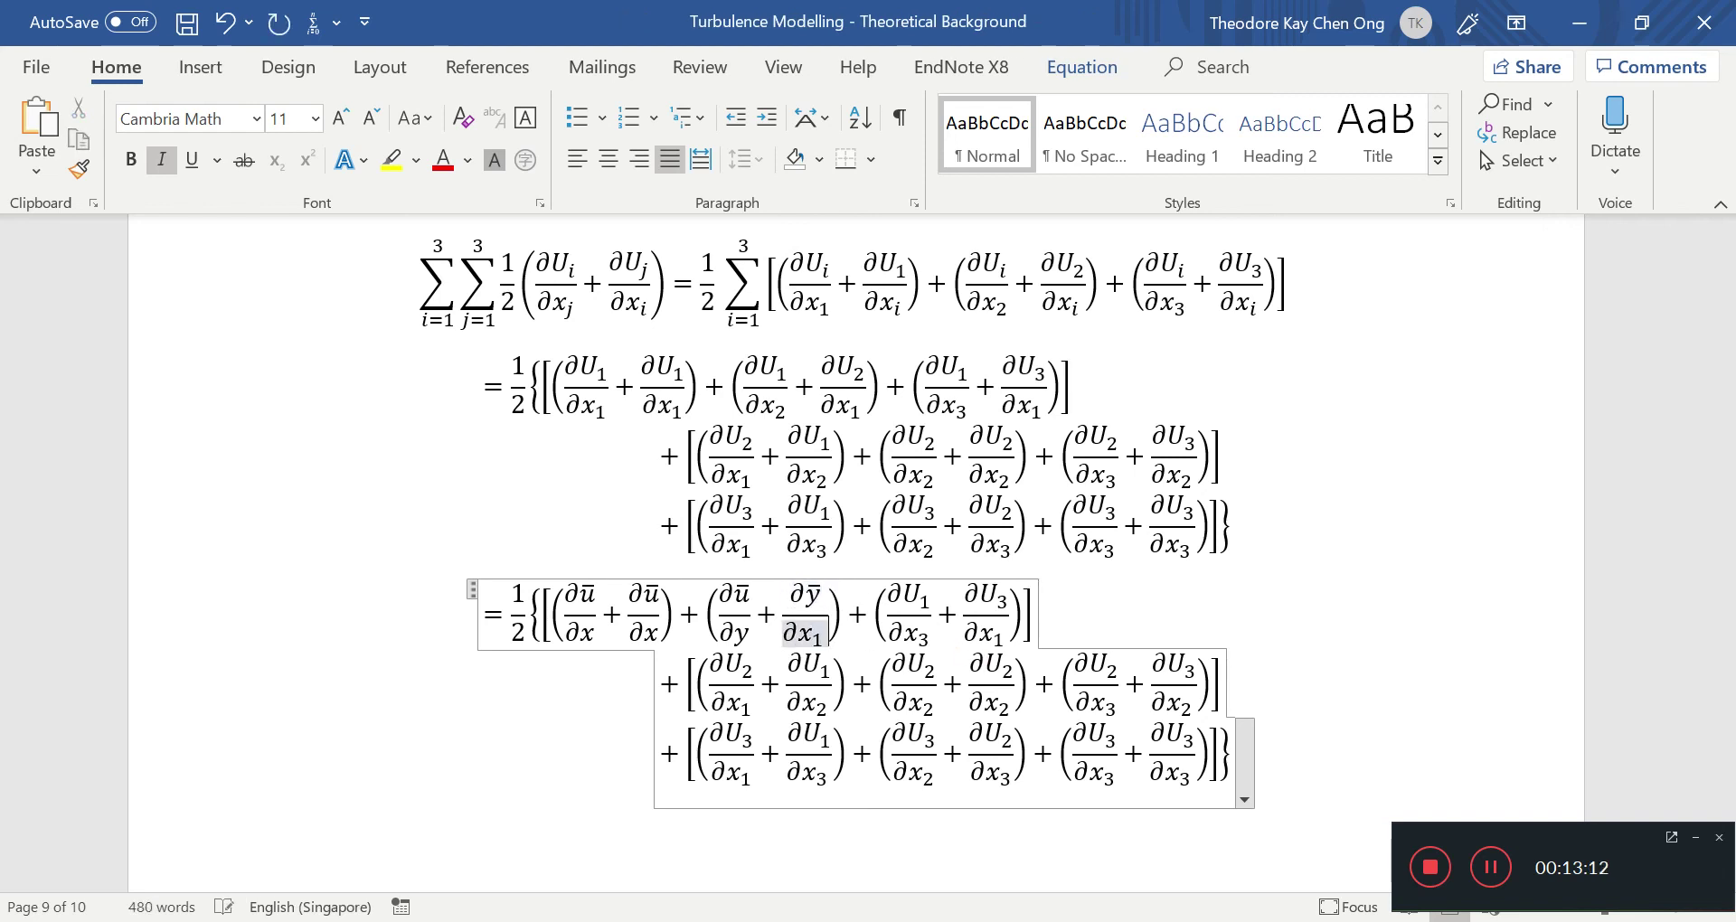
type("x")
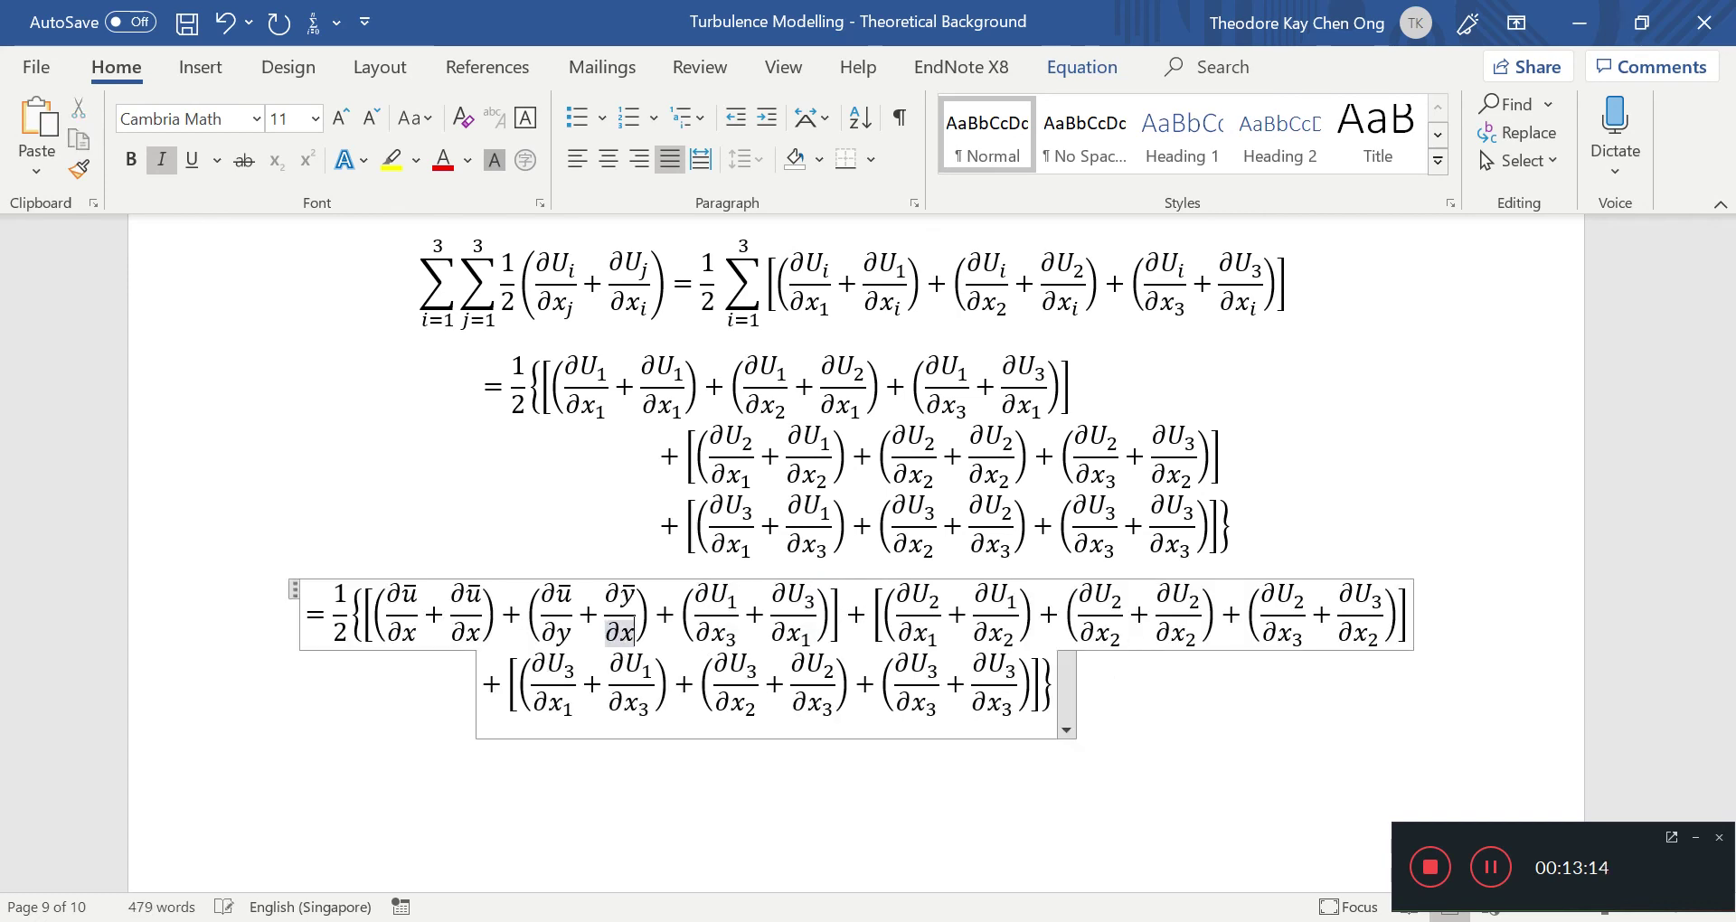
Replace ȳ with w̄ in the second pair's second numerator and save the document.
key("Up")
key("BackSpace")
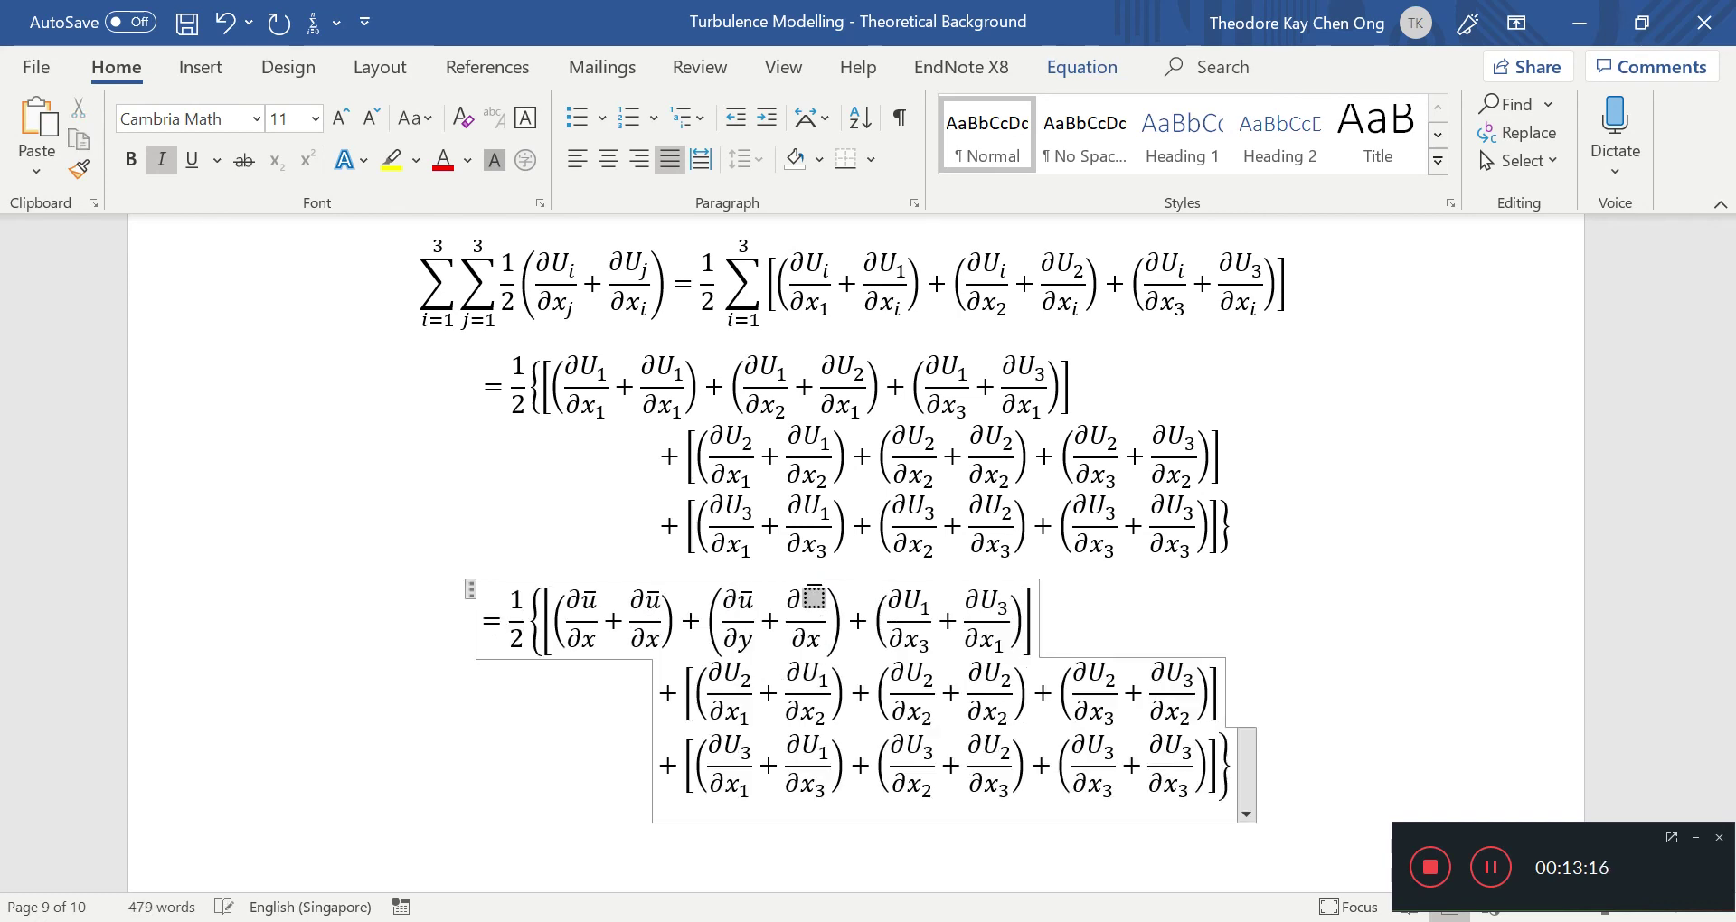
type("w̄")
key("ctrl+s")
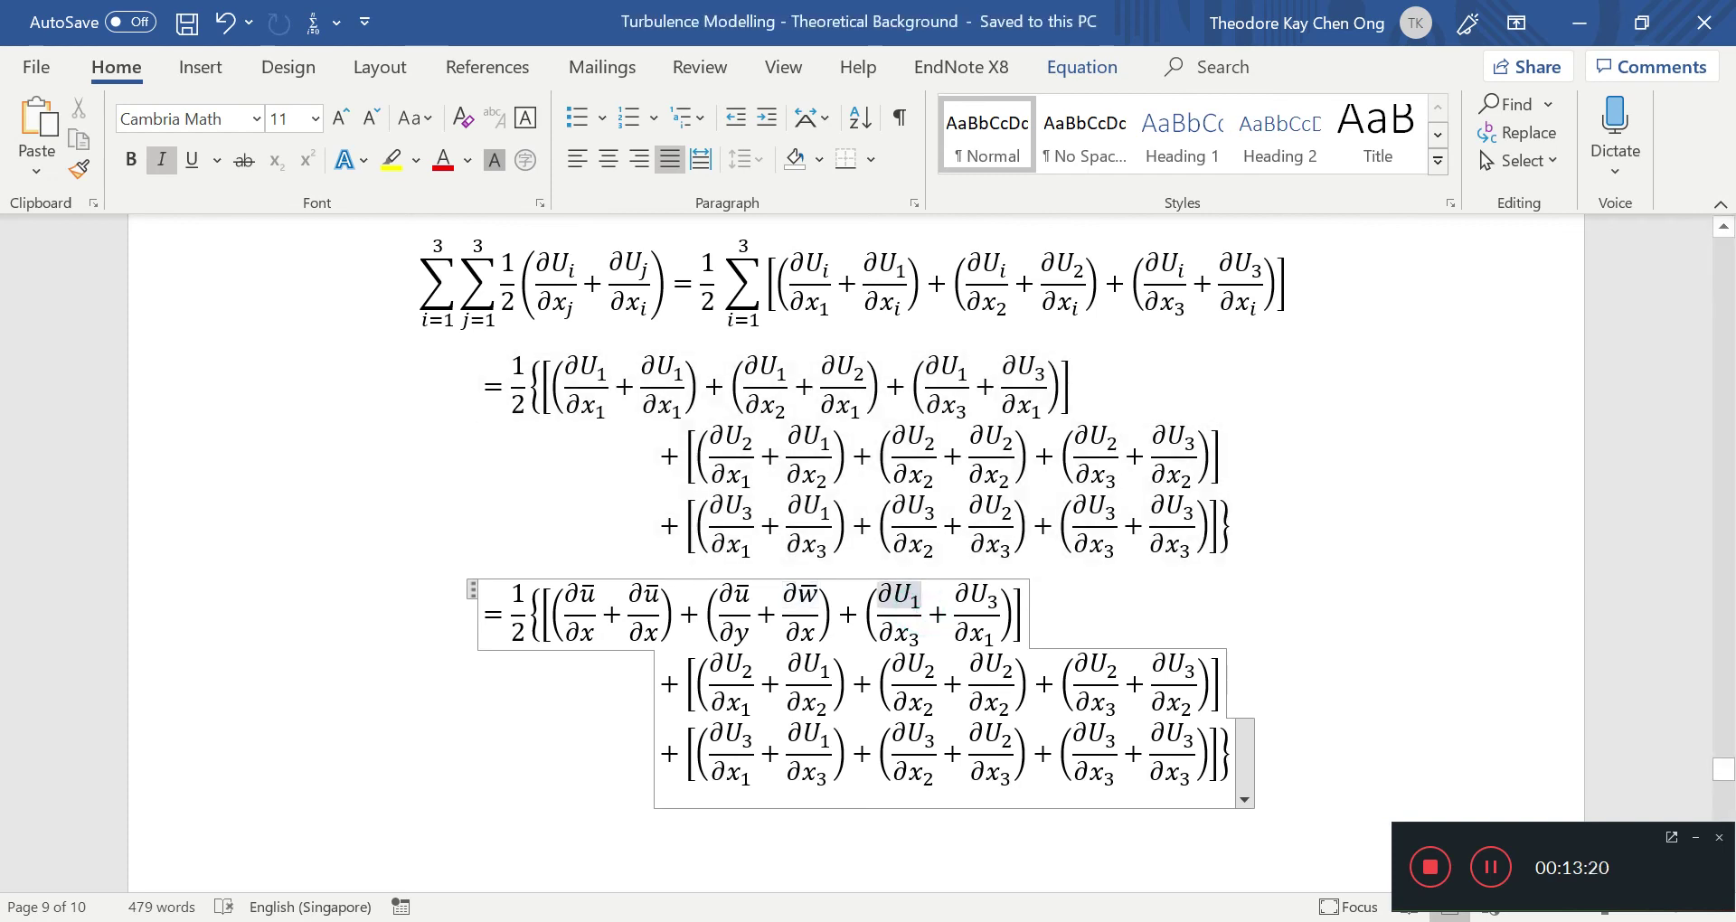
Change the first term of the first bracket's third pair to ∂ū/∂z.
key("shift+Left")
type("u\bar")
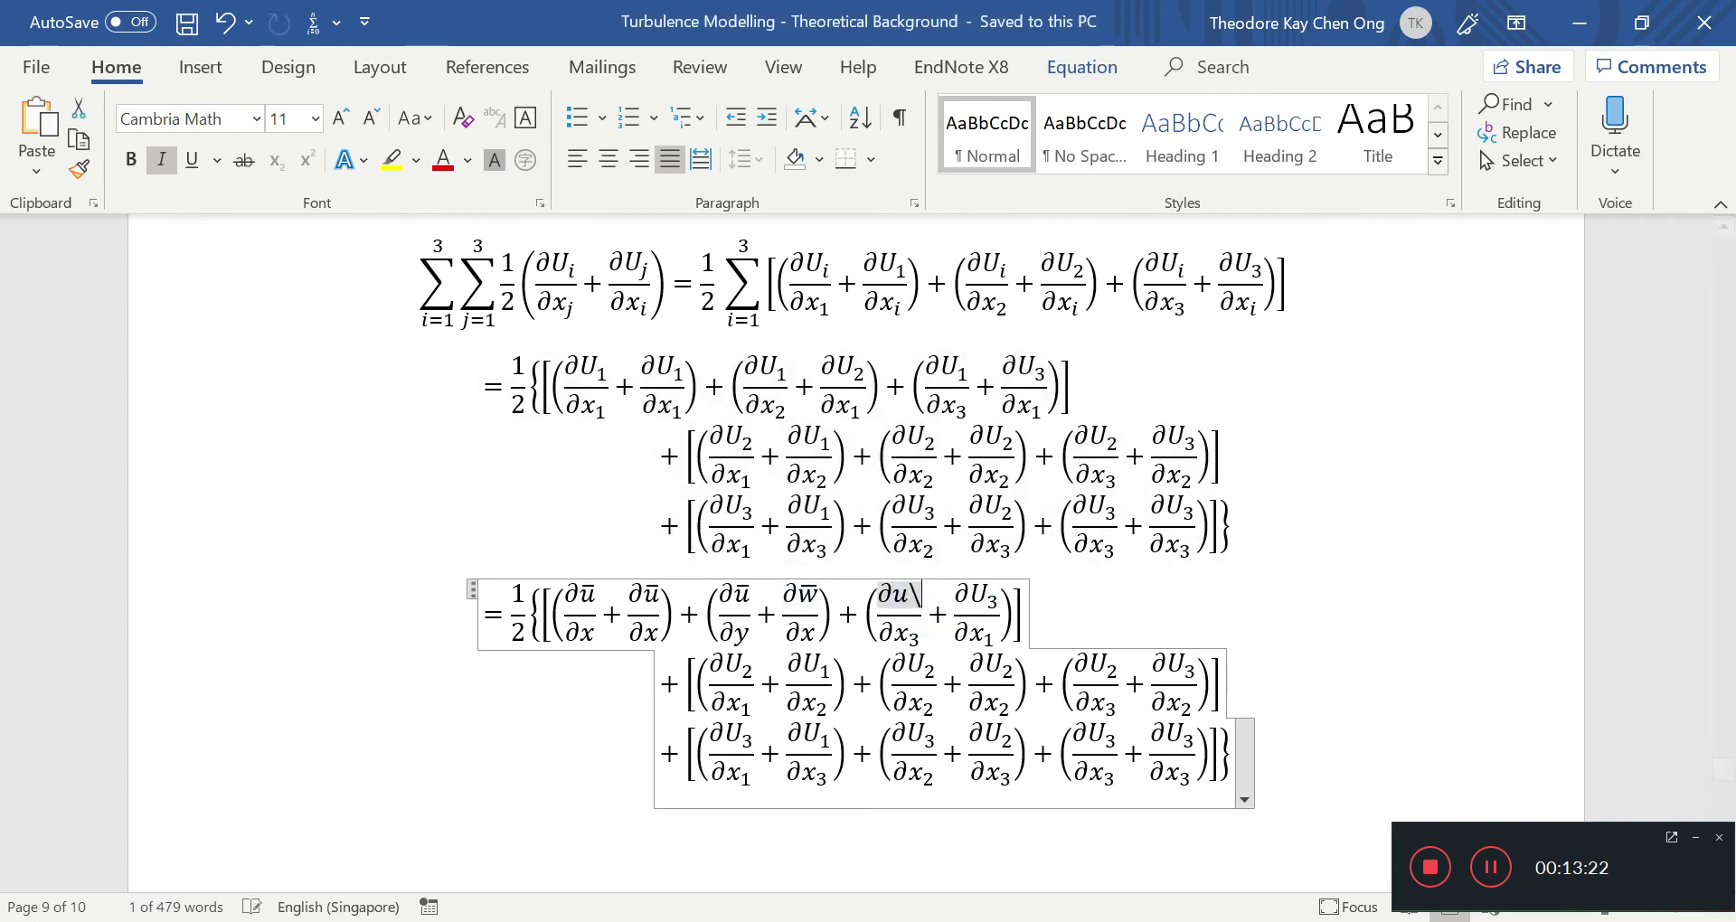
key("Down")
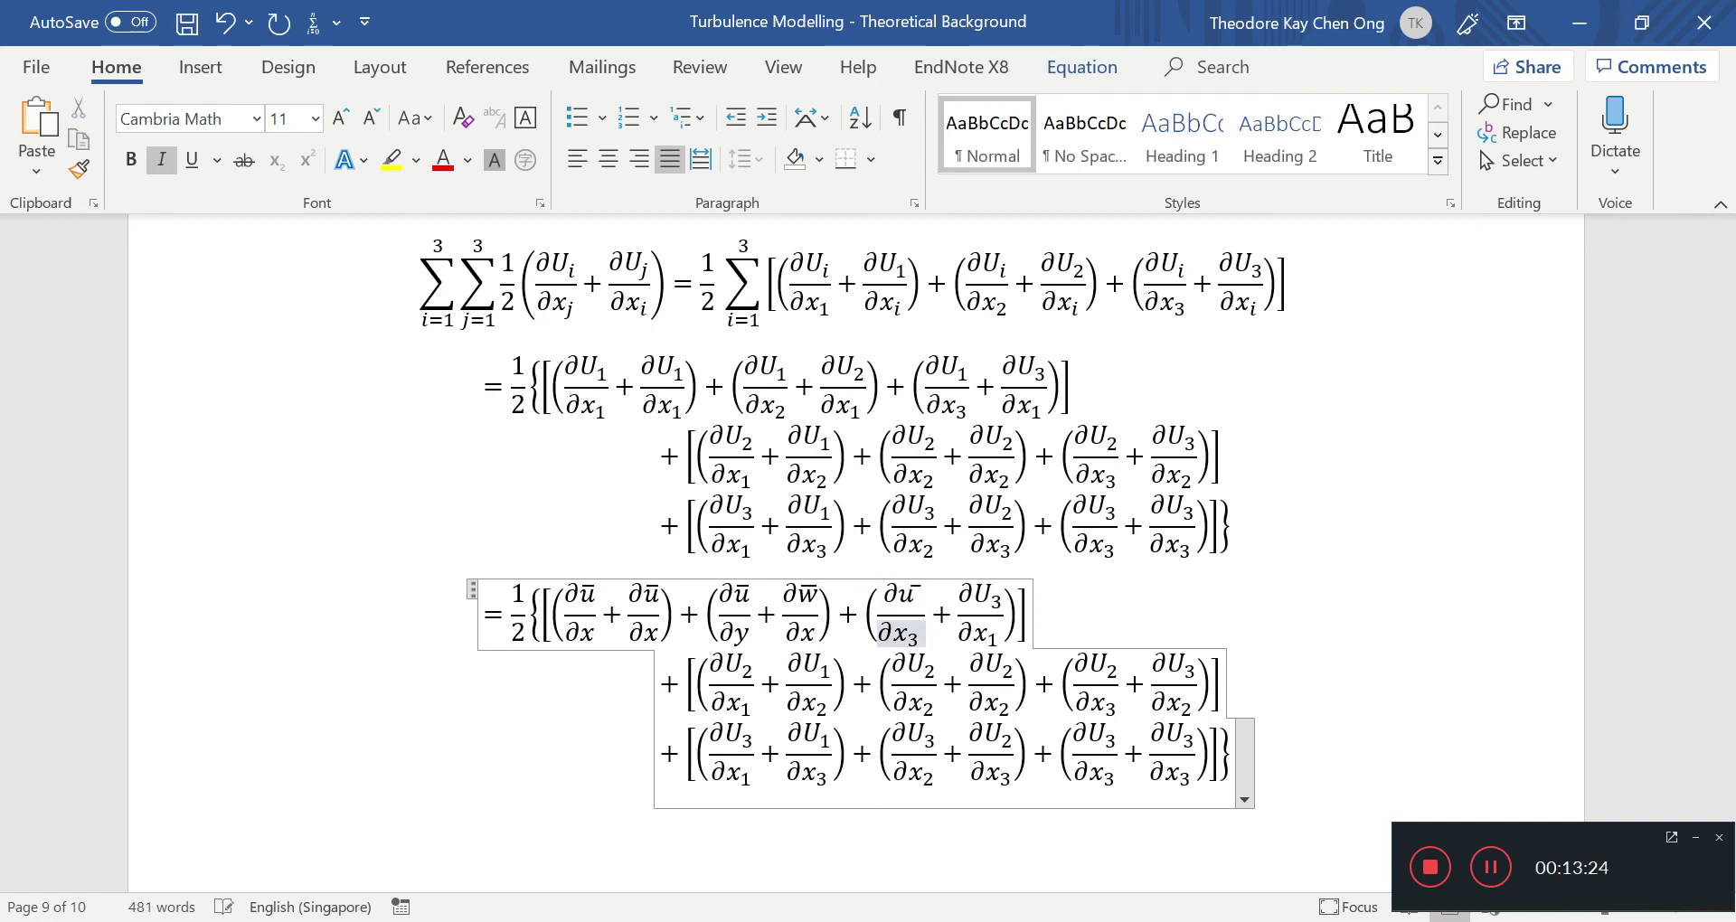
key("BackSpace")
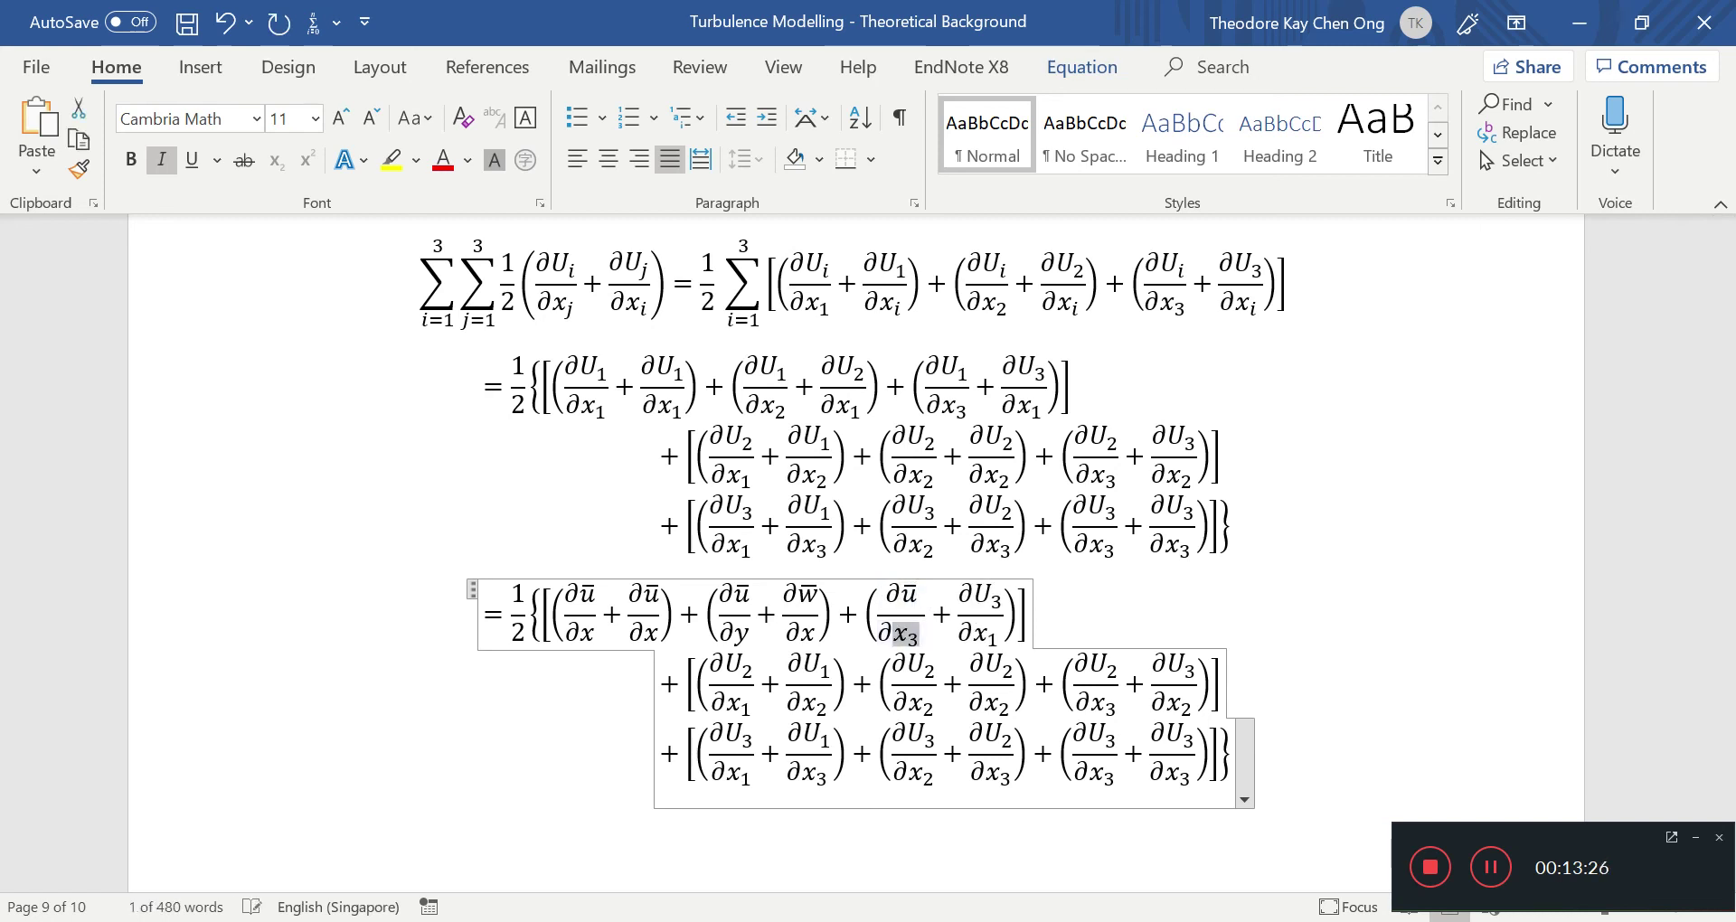
key("BackSpace")
type("z")
Change the second term of the first bracket's third pair to ∂w̄/∂x and save the document.
key("Right")
left_click(784, 595)
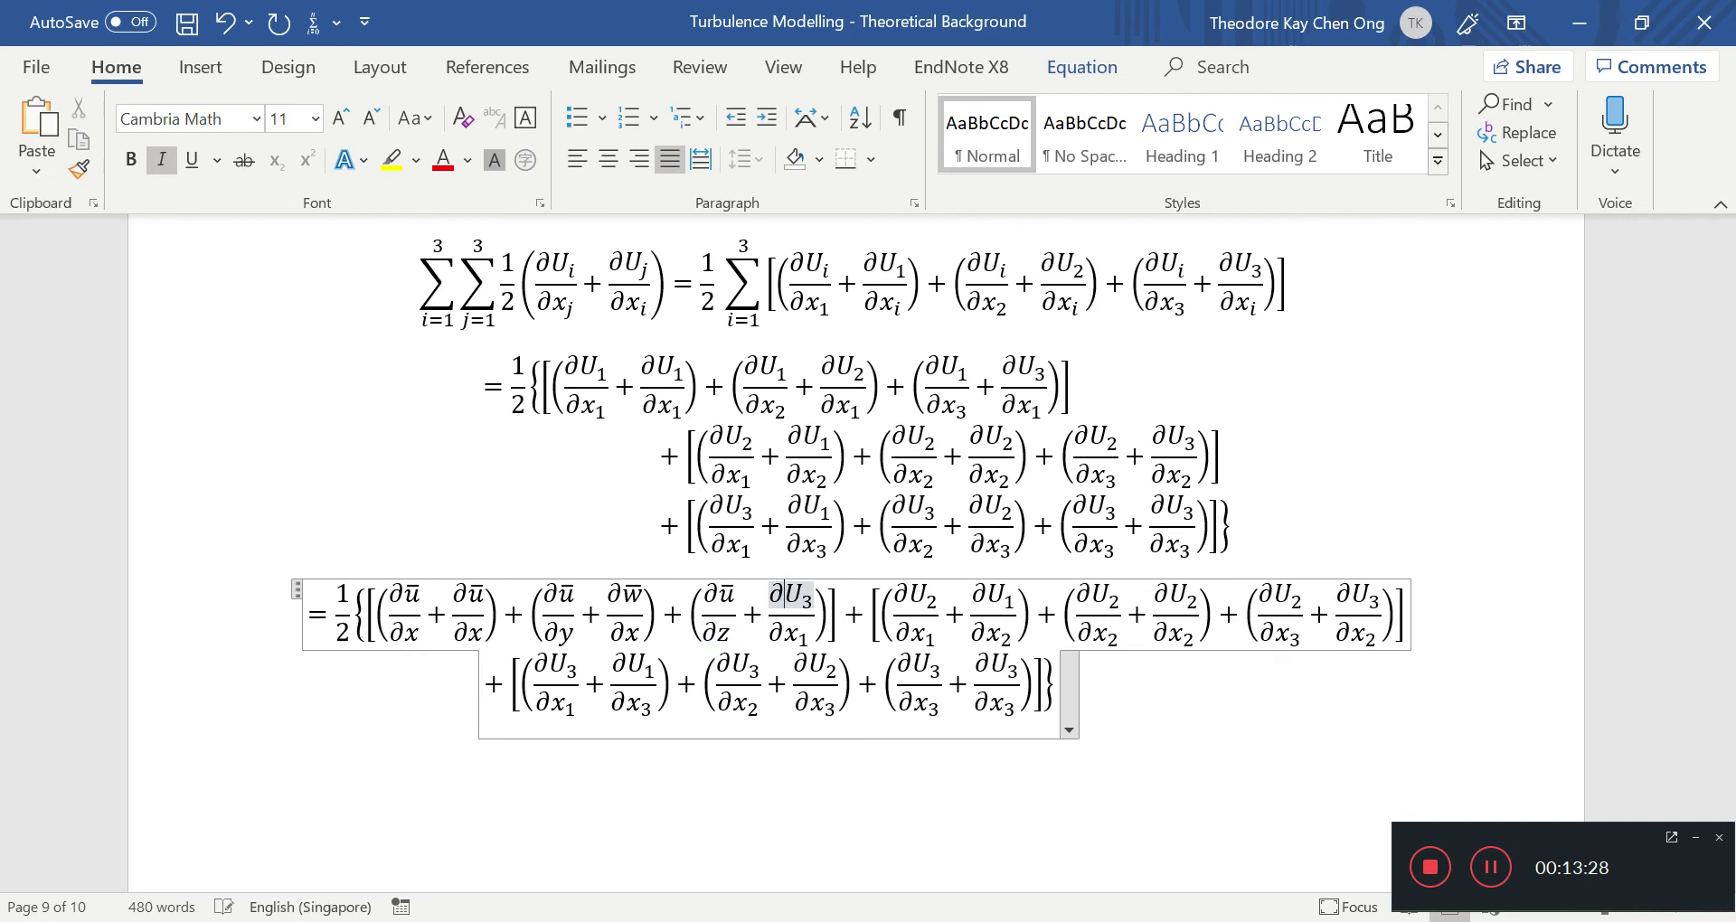
left_click_drag(795, 597, 814, 597)
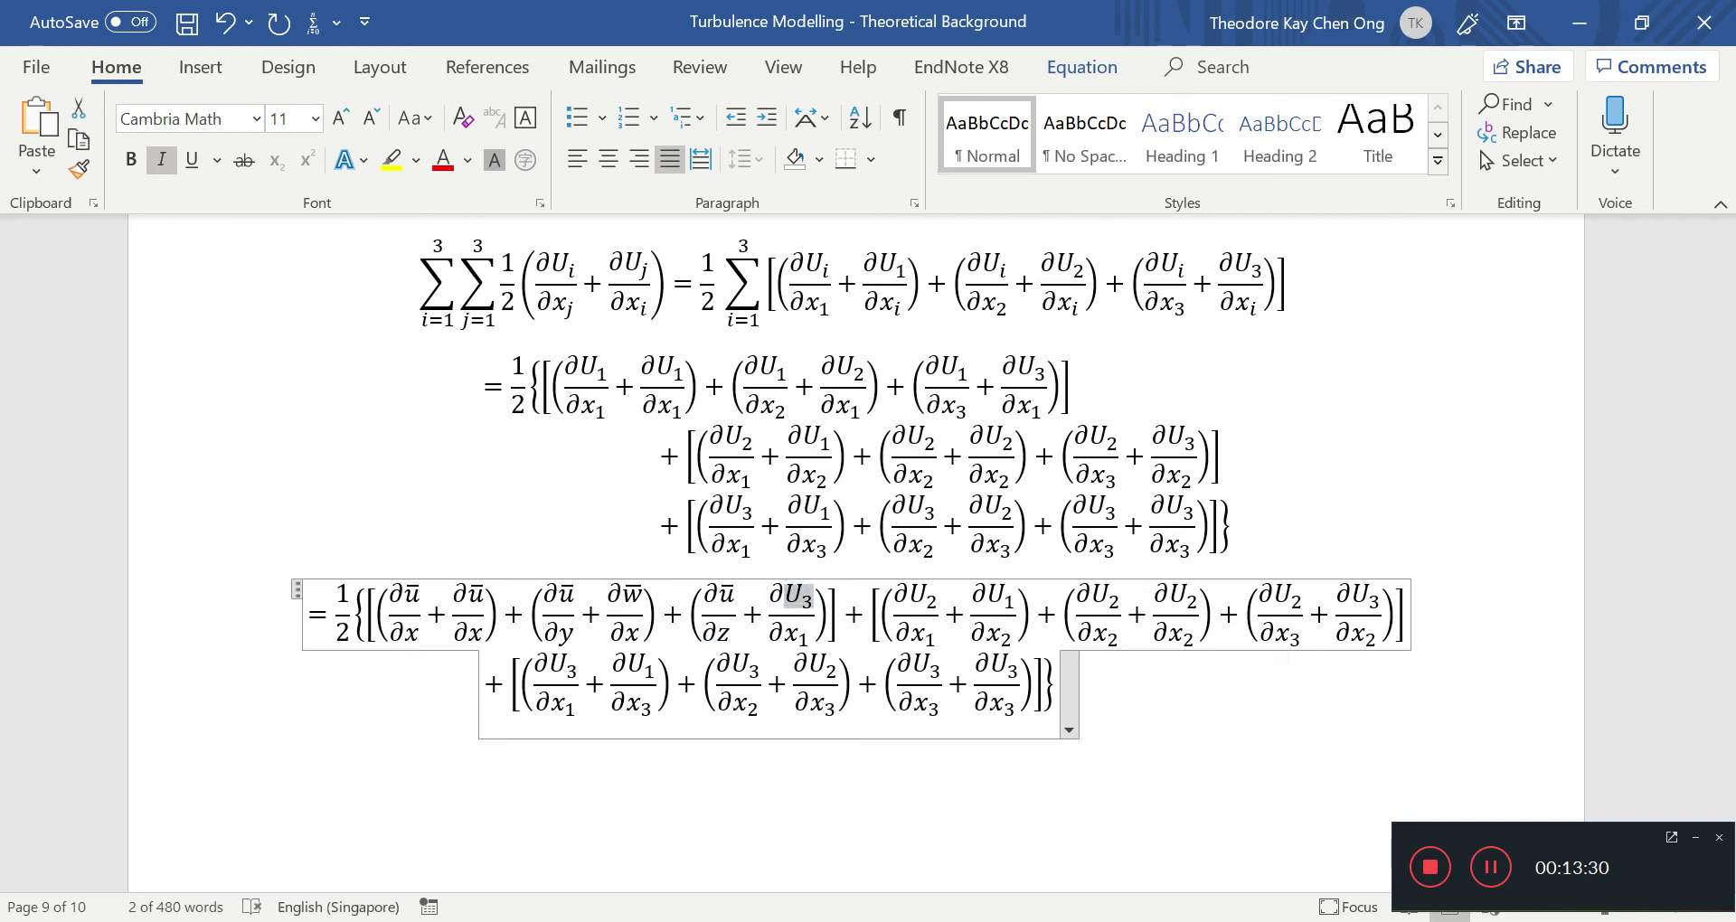
type("w\bar")
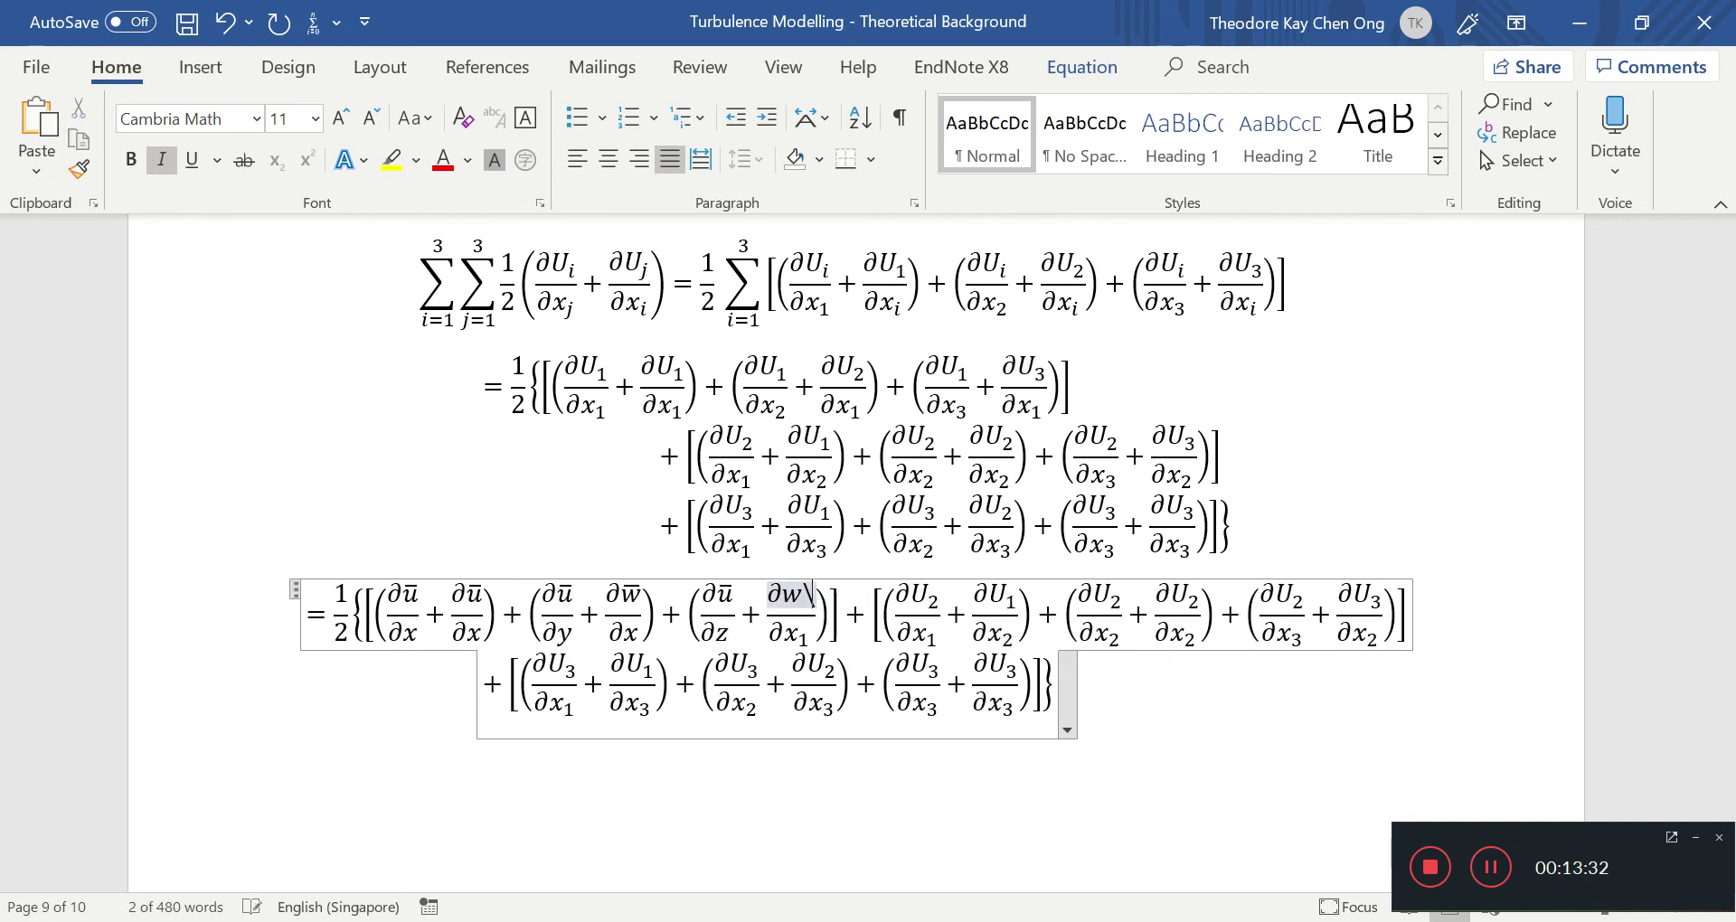
key("Up")
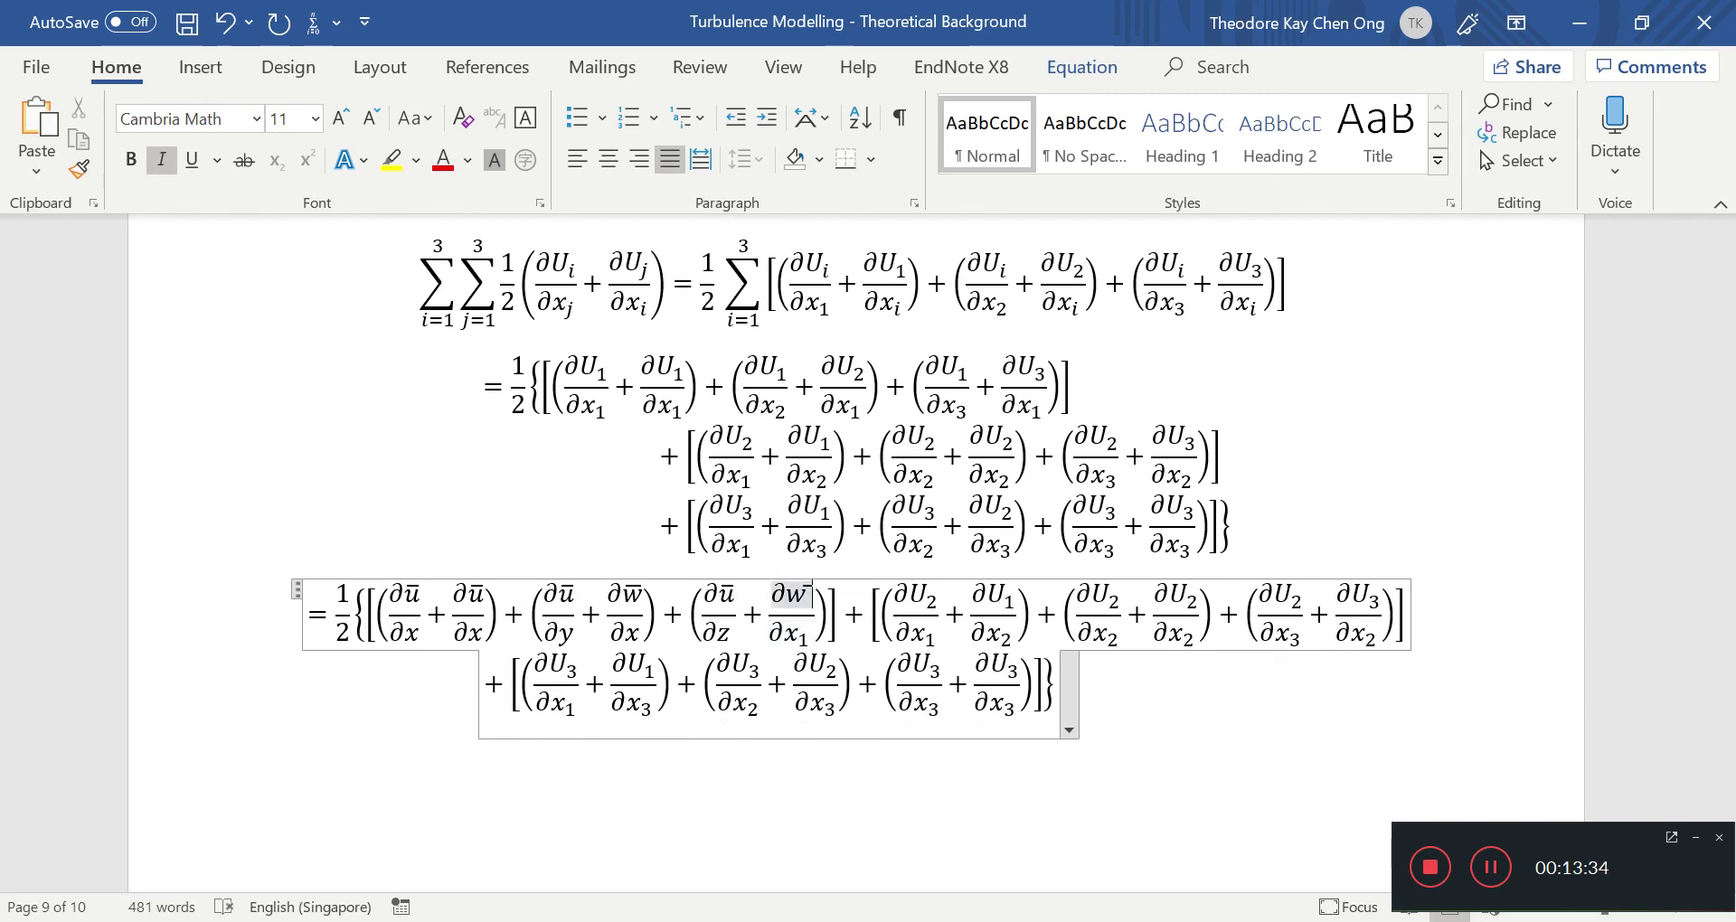
left_click_drag(783, 633, 814, 633)
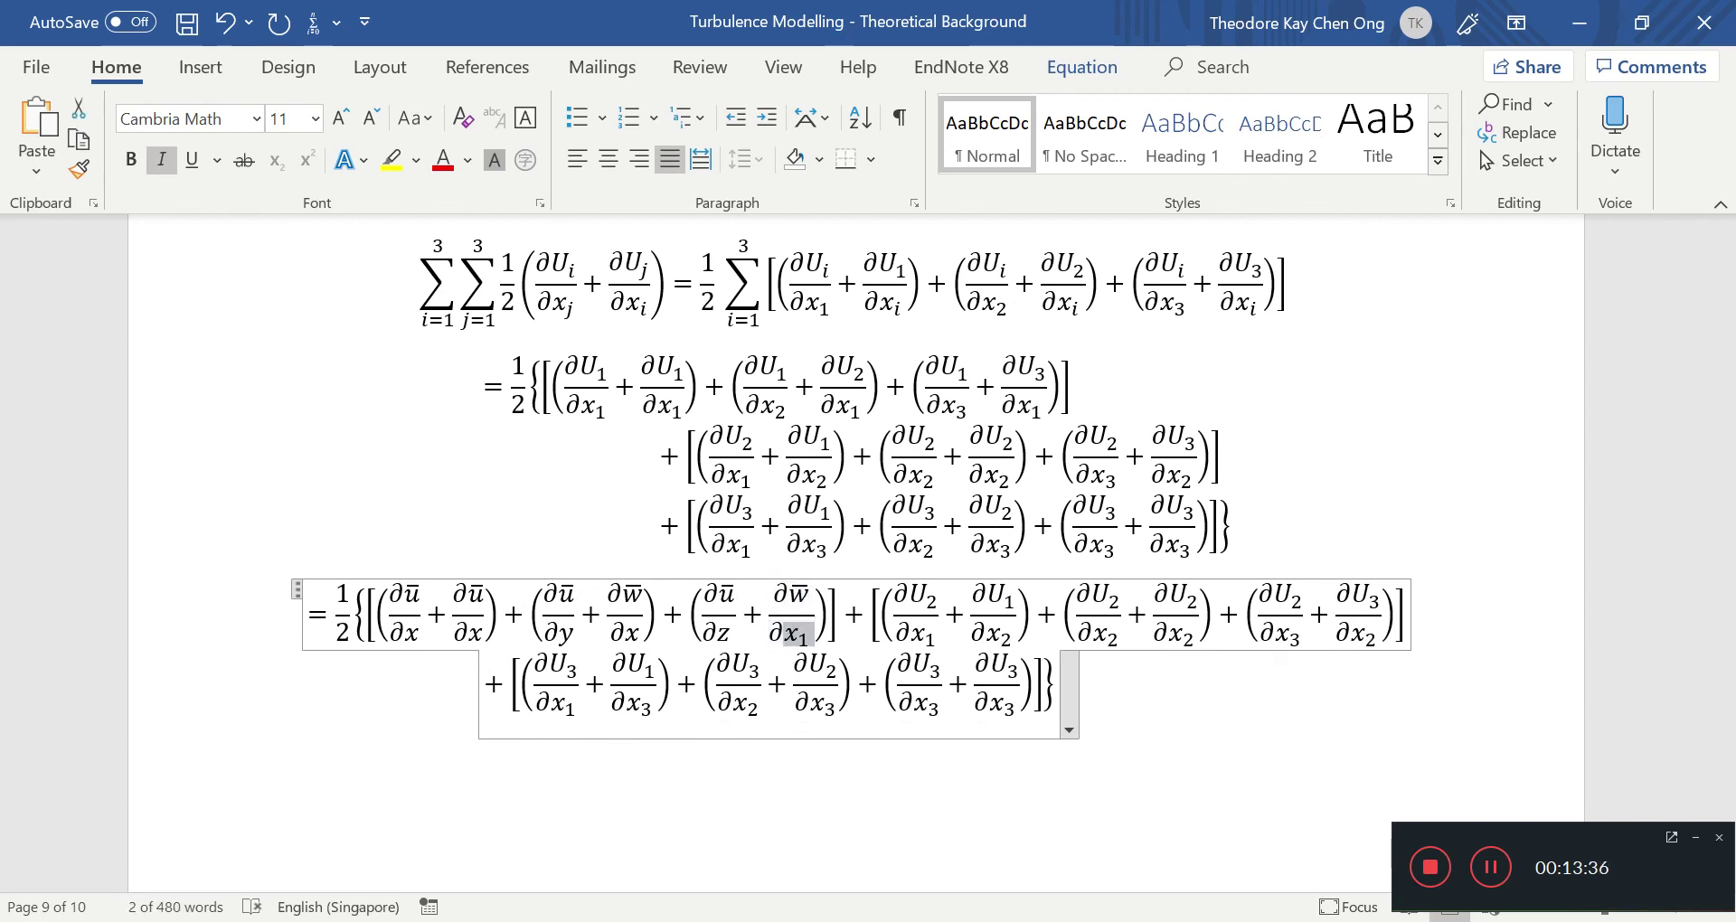
type("x")
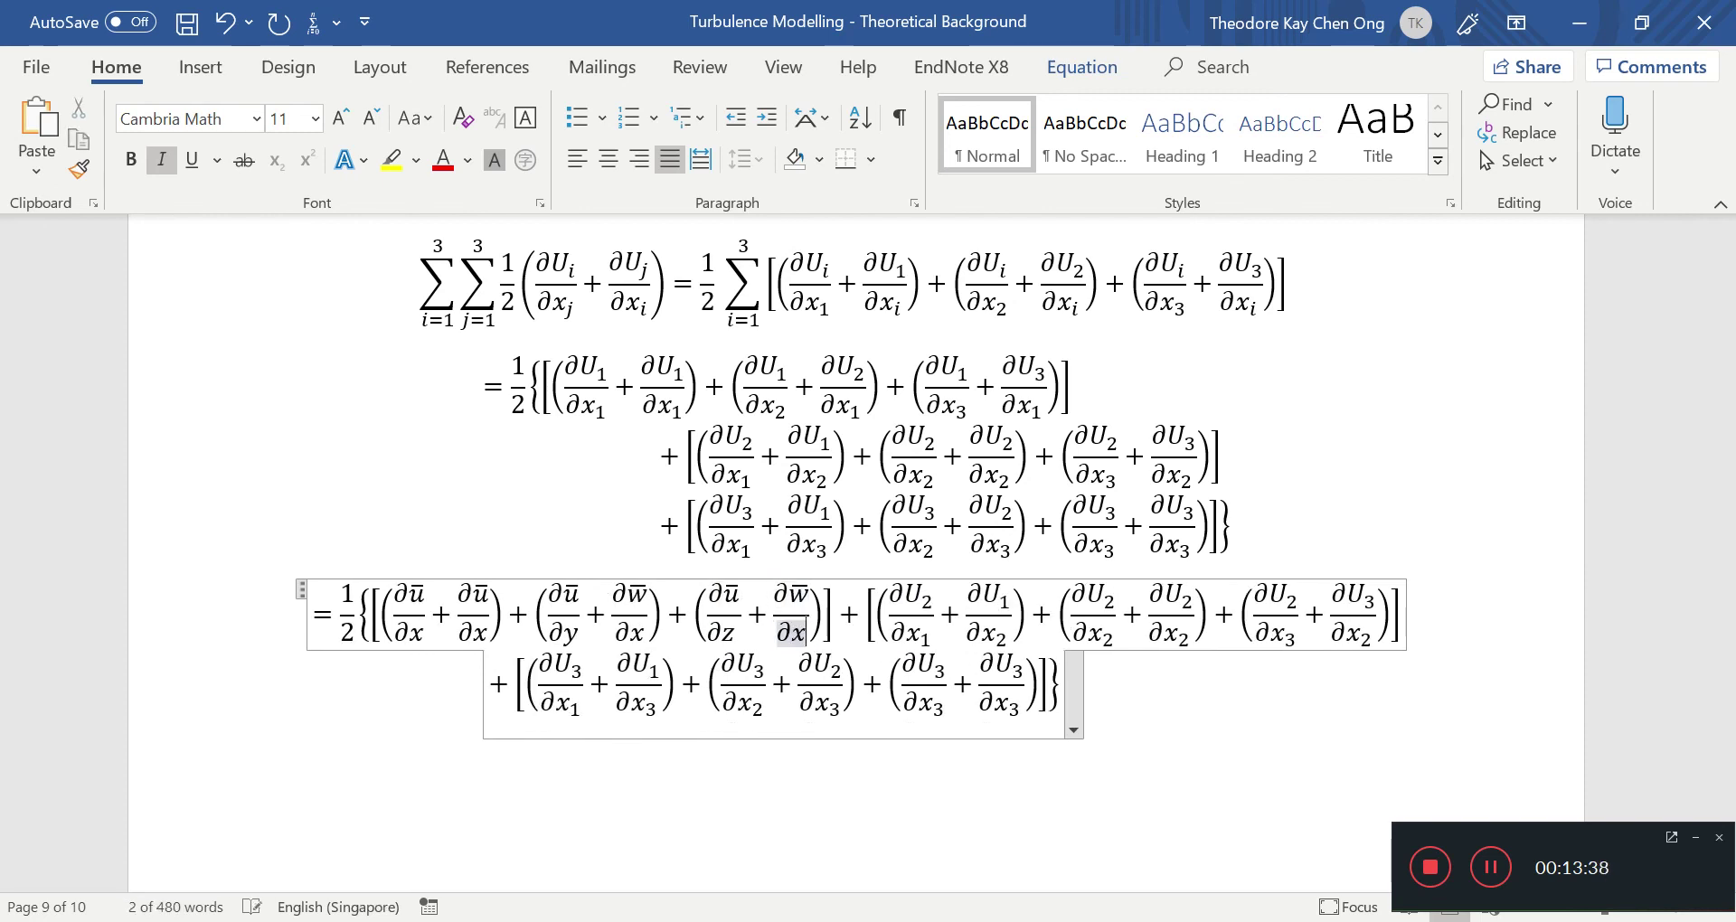
key("ctrl+s")
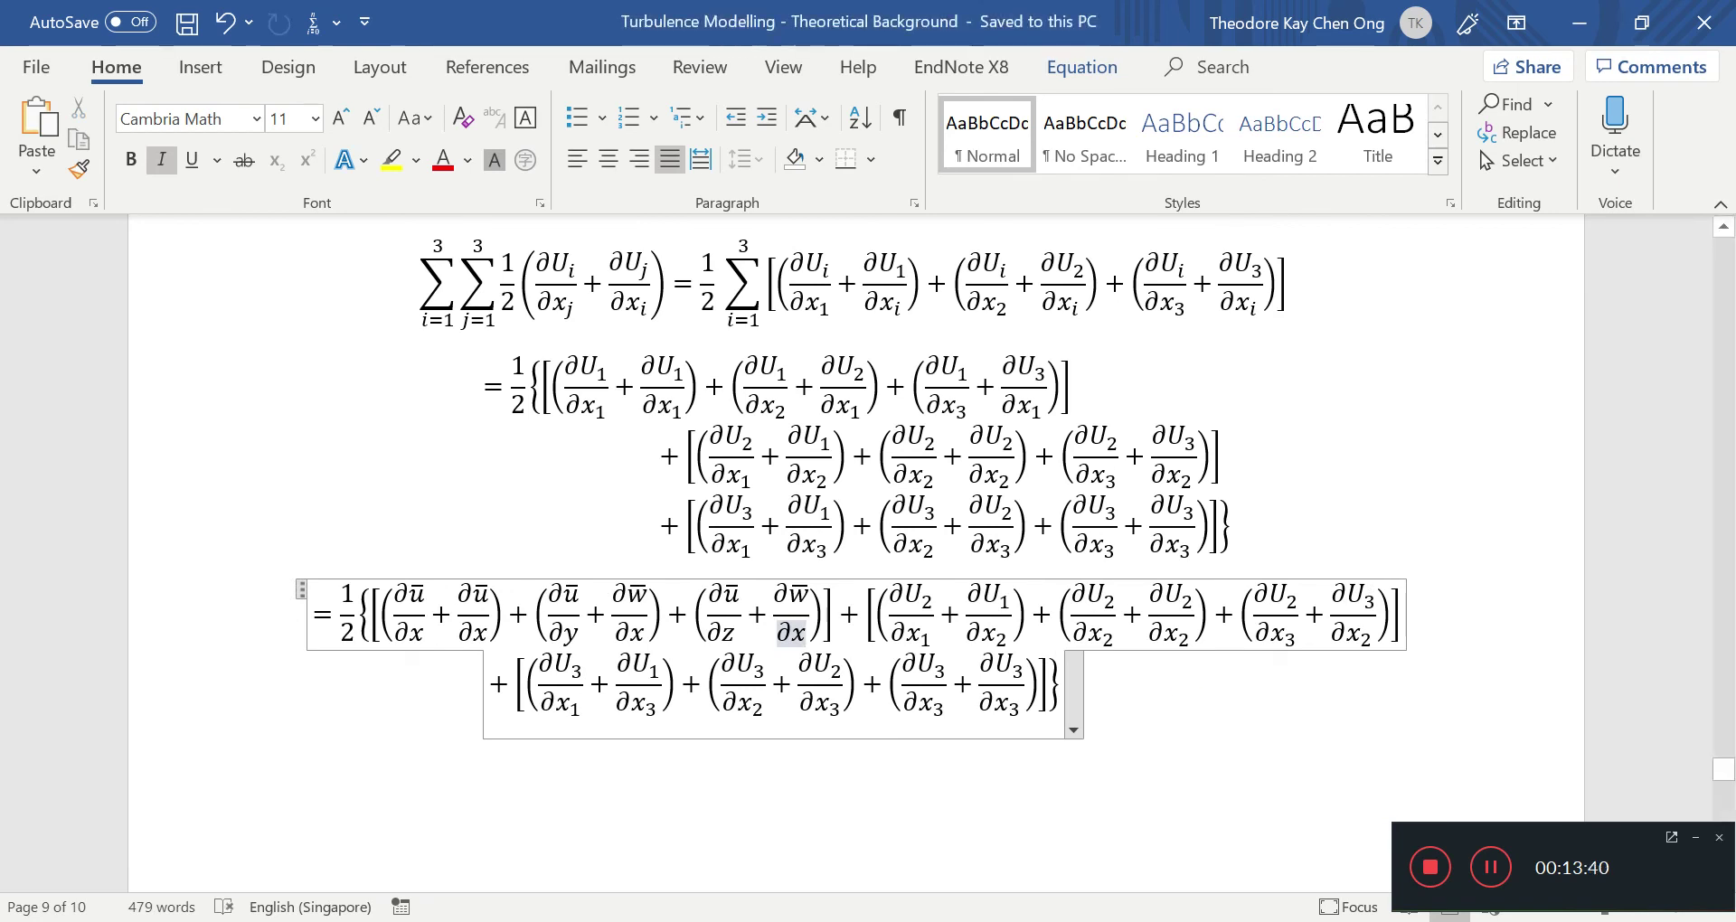
Replace w̄ with v̄ in the second numerator of the first bracket's second pair and save the document.
left_click(1499, 866)
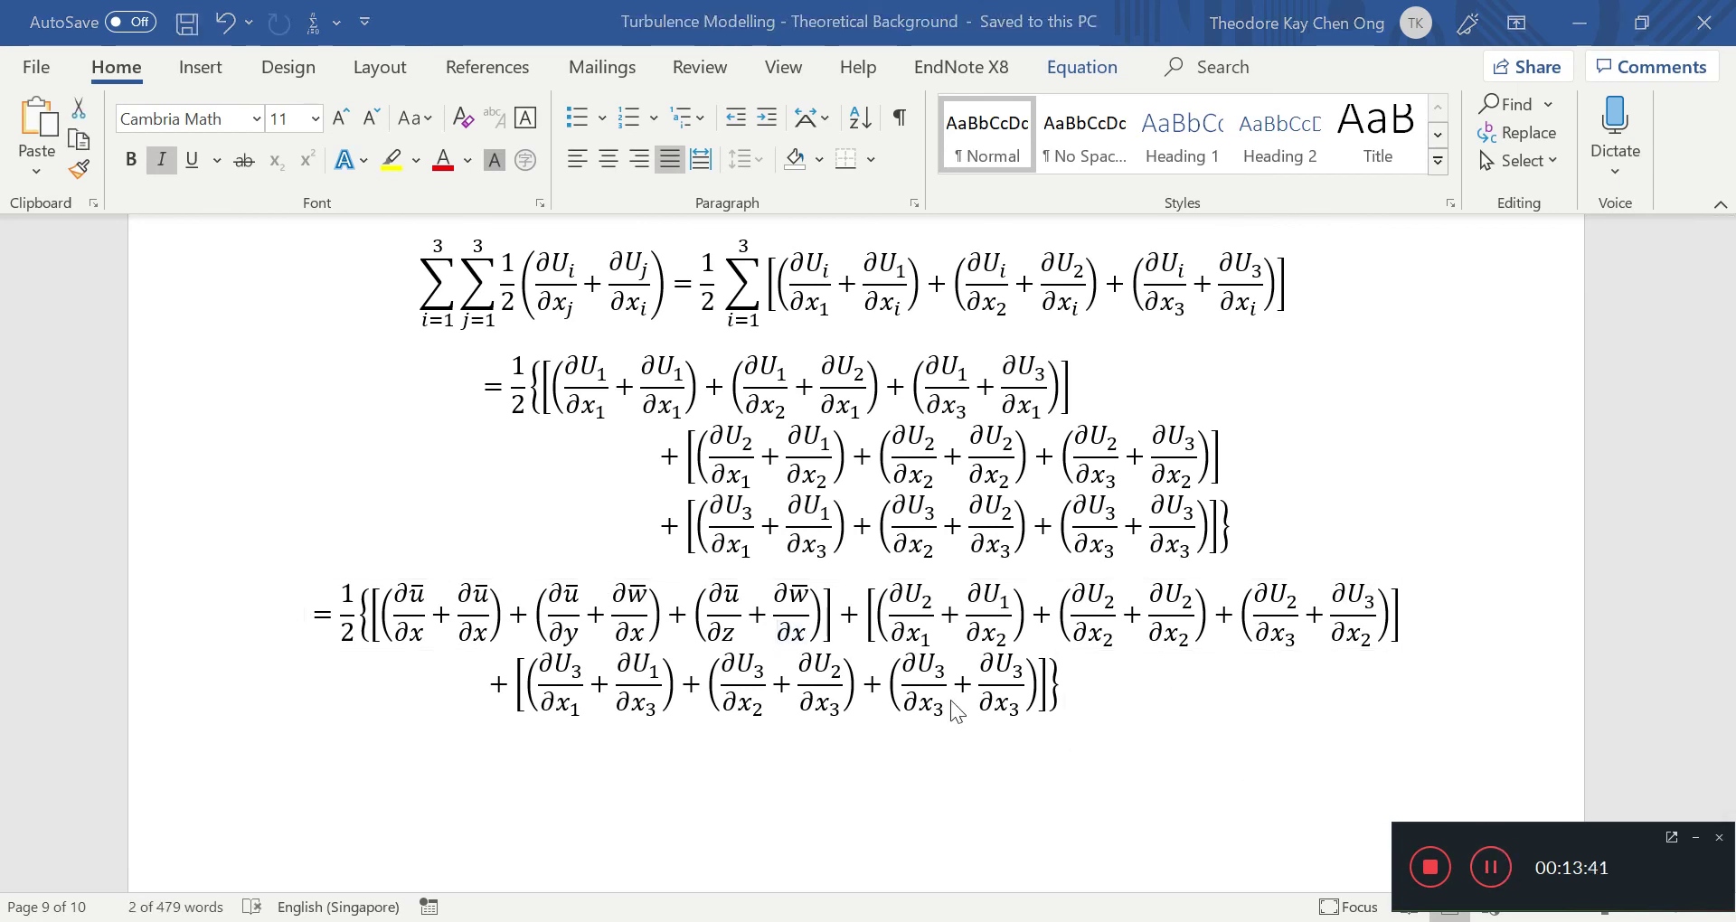
left_click(645, 588)
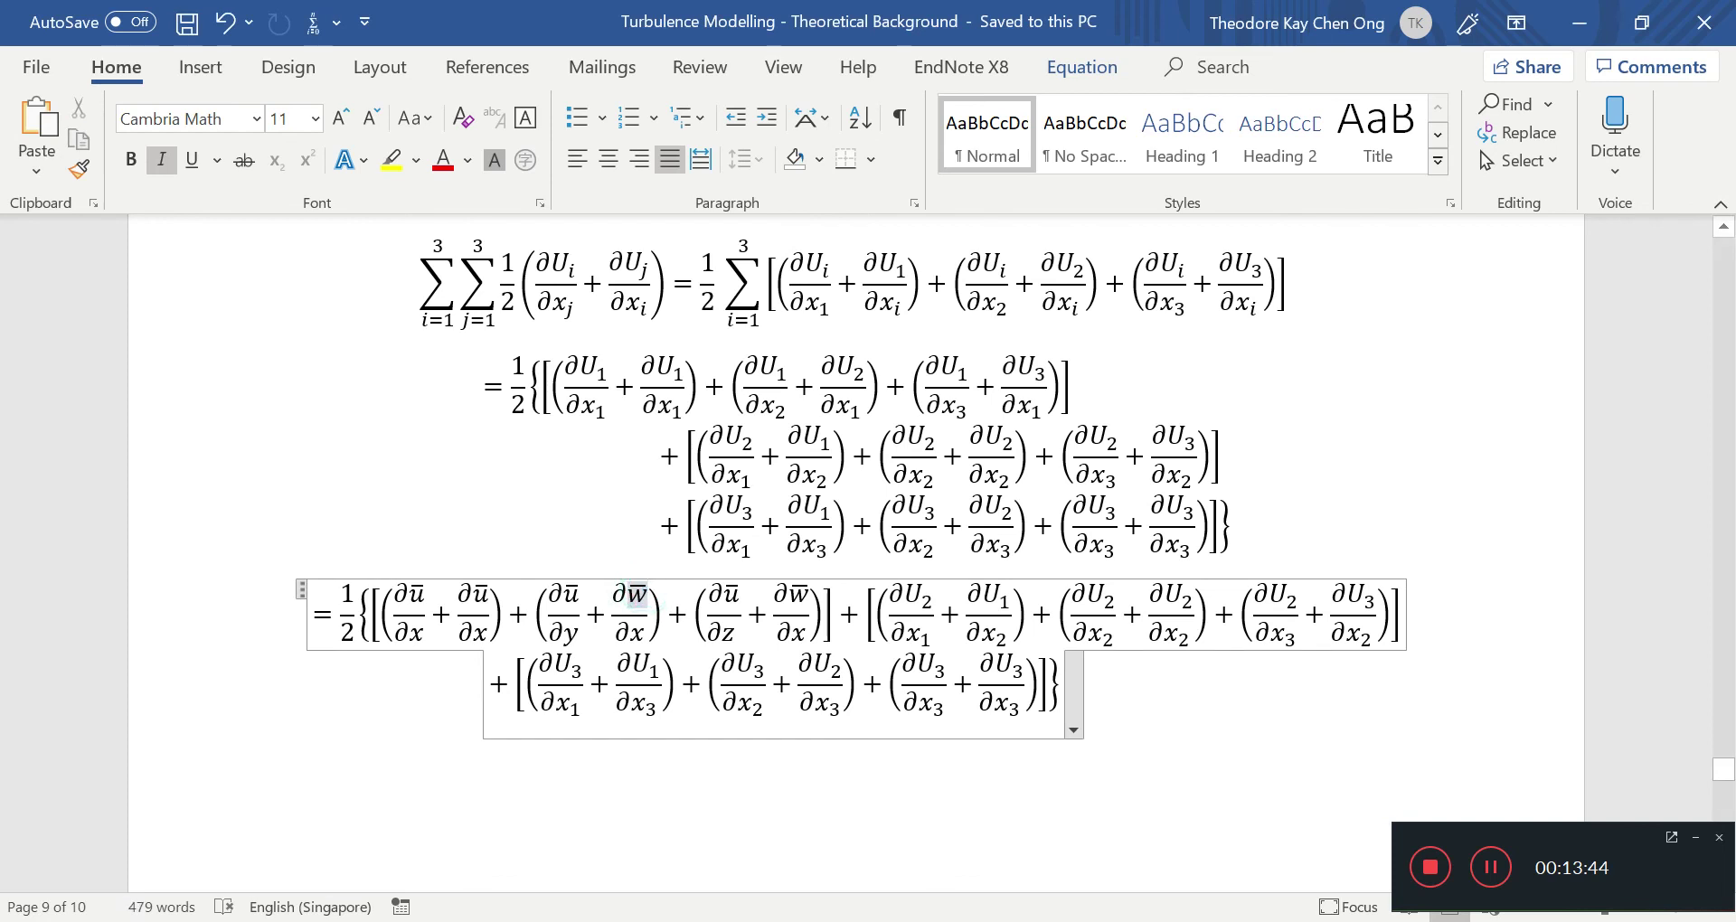
key("BackSpace")
type("v")
key("ctrl+s")
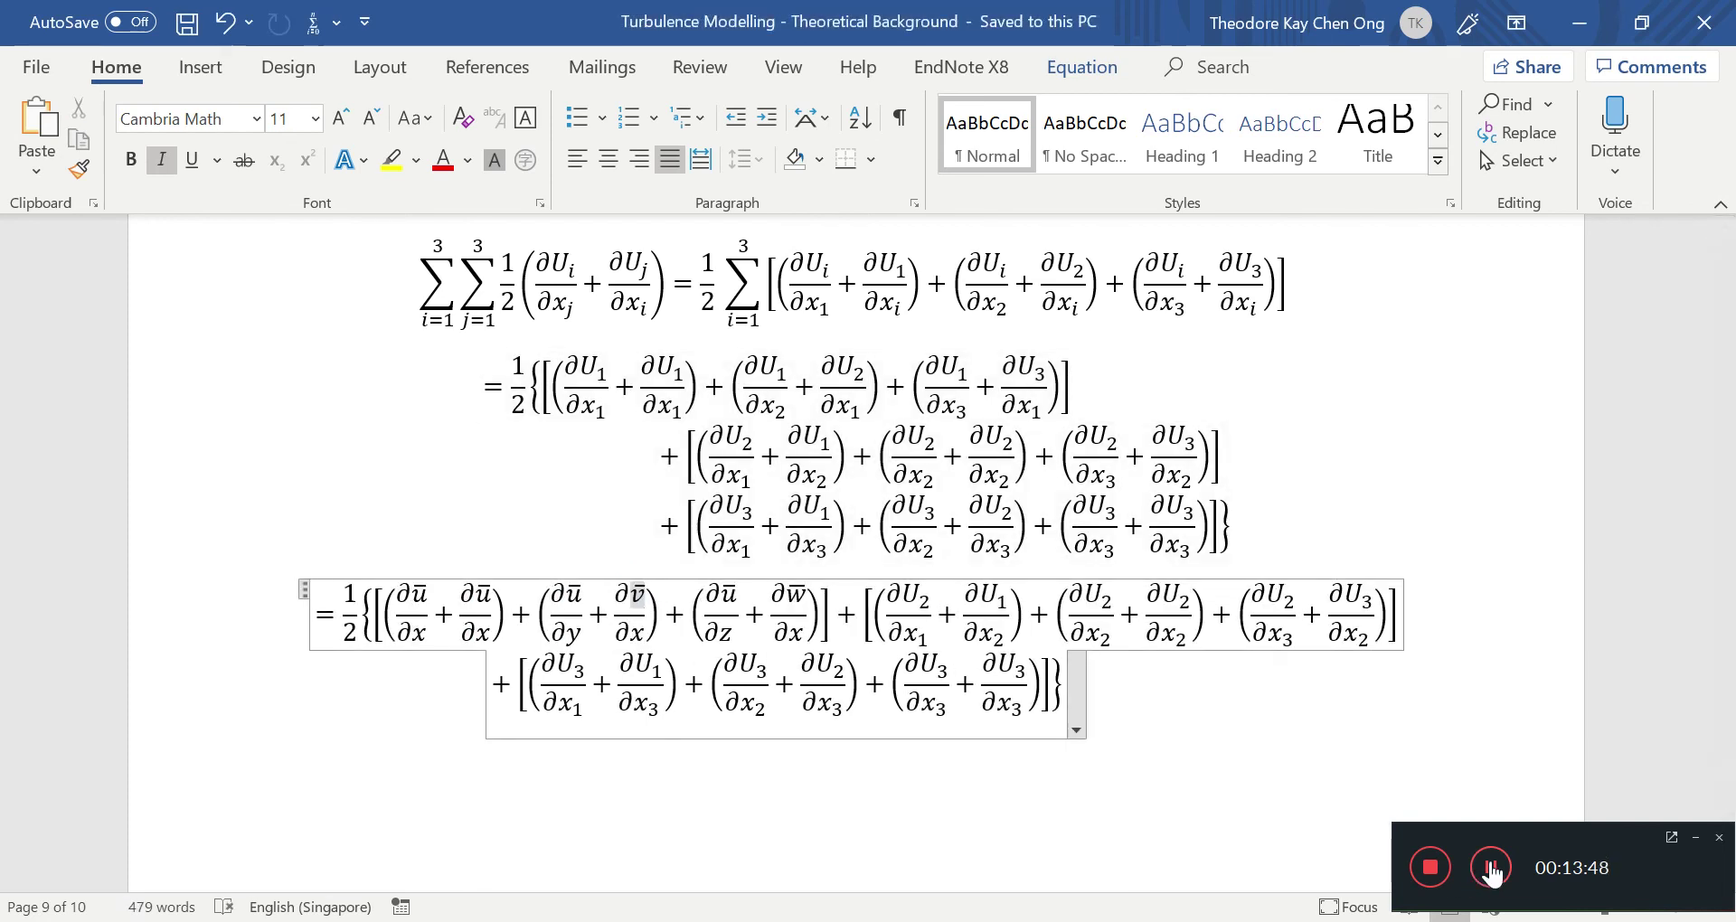
Examine the bracketed derivative pairs of the expansion rewritten in mean-velocity and x, y, z notation.
left_click_drag(386, 614, 728, 619)
left_click(724, 608)
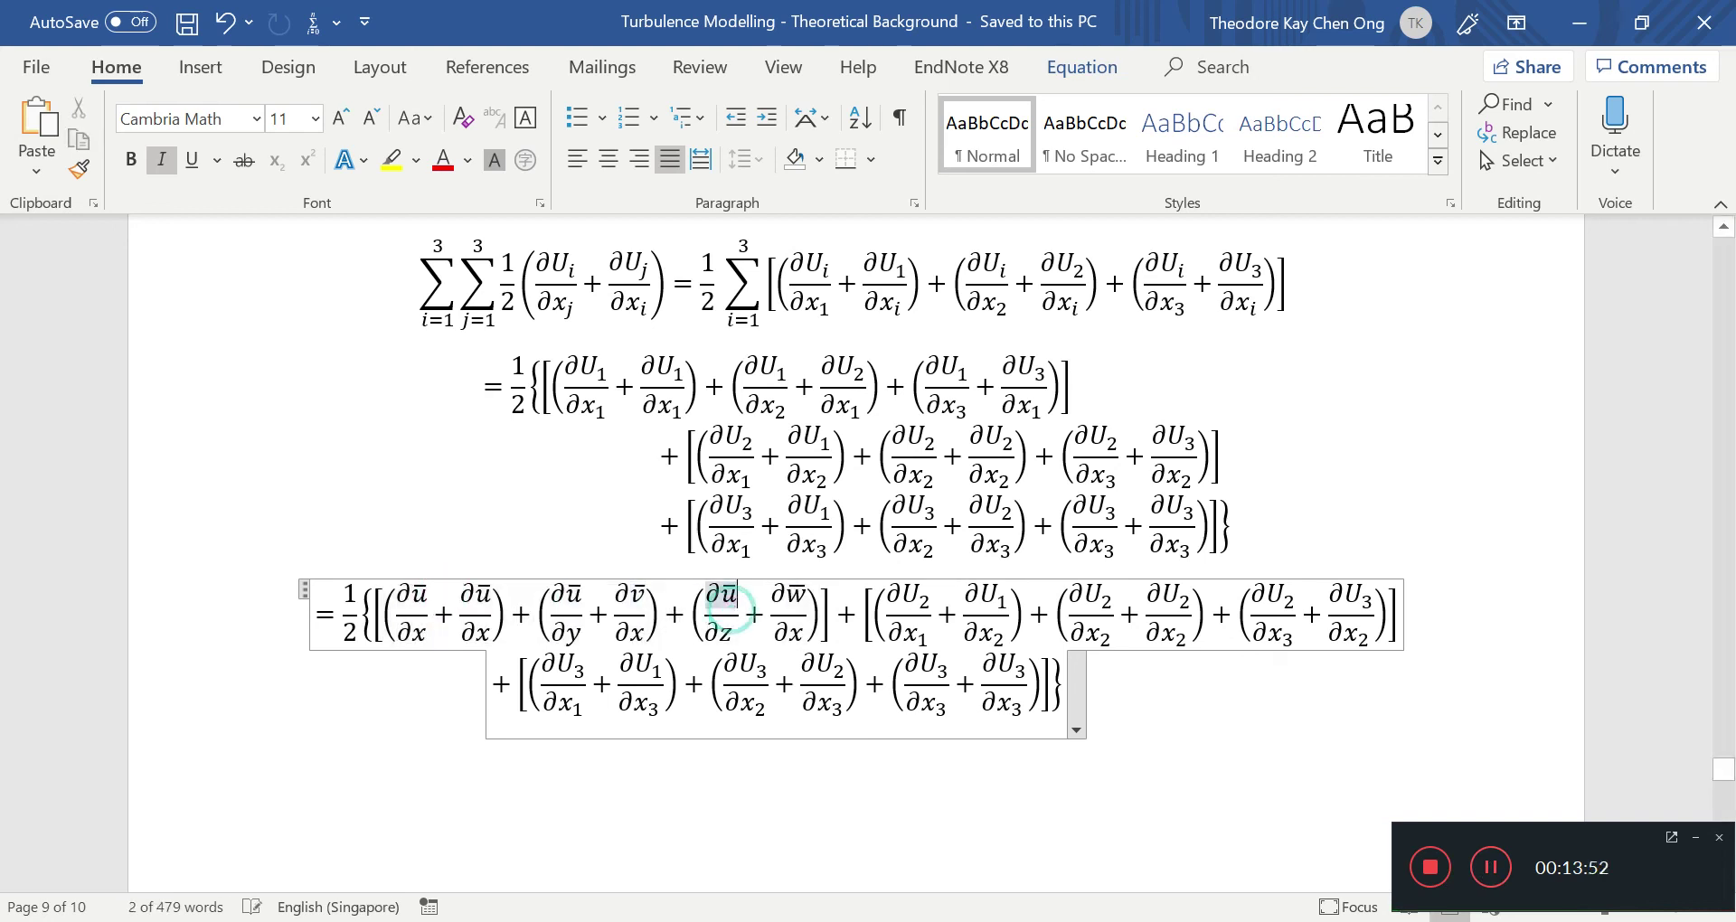
left_click(1494, 871)
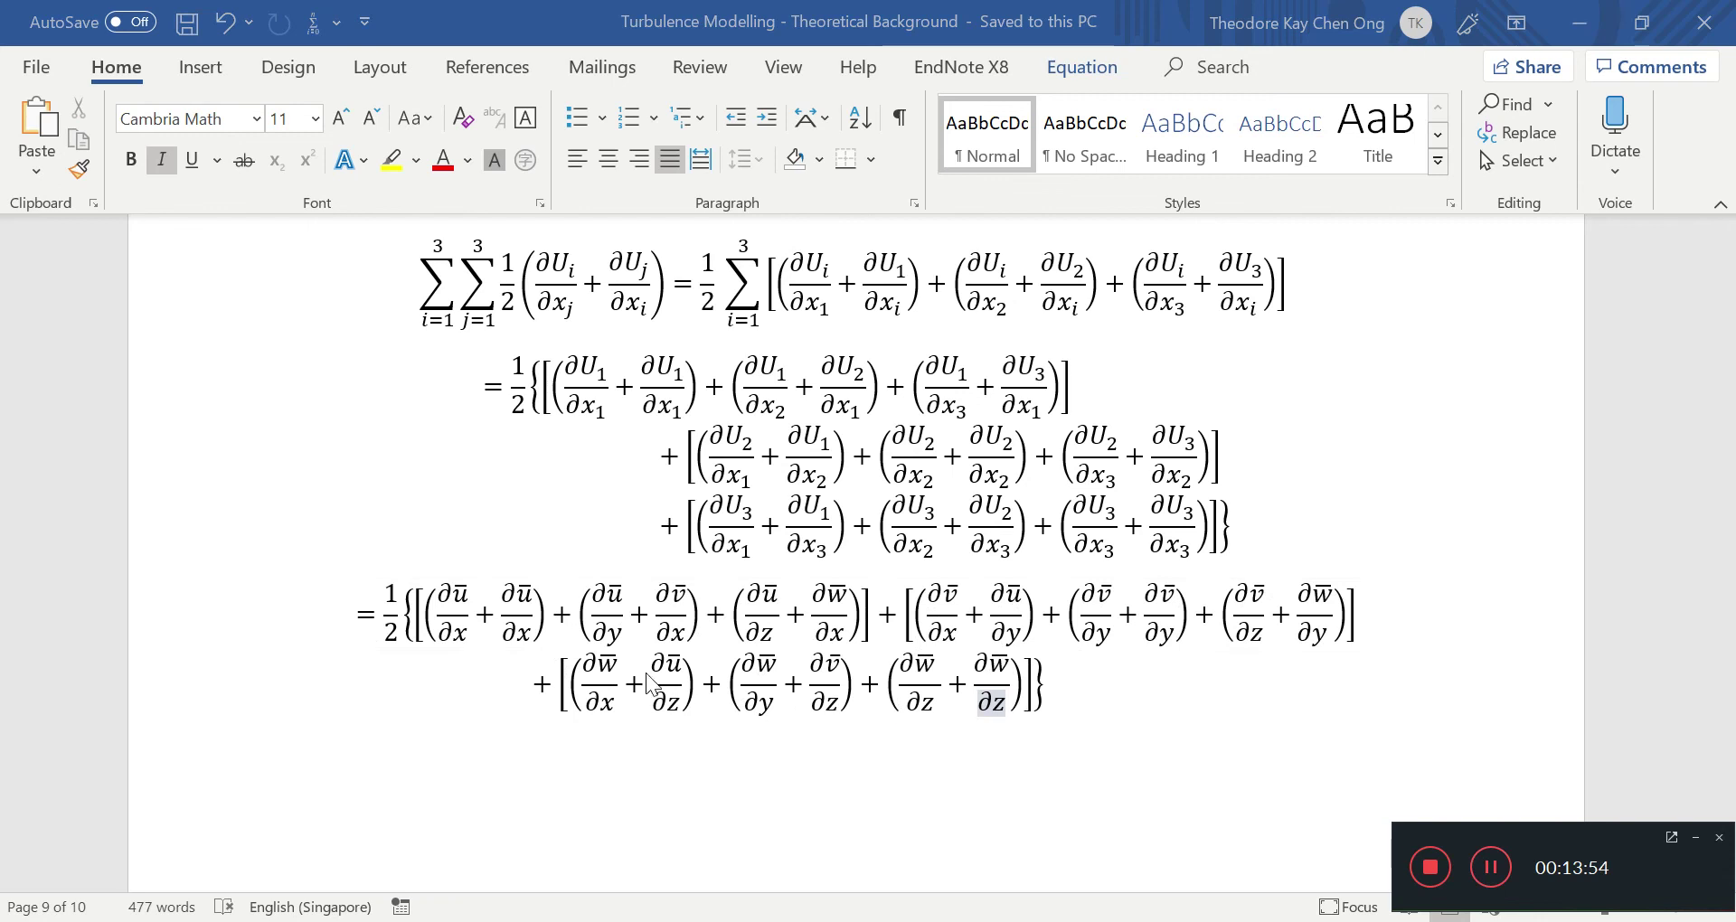
left_click_drag(414, 615, 1034, 698)
left_click(807, 684)
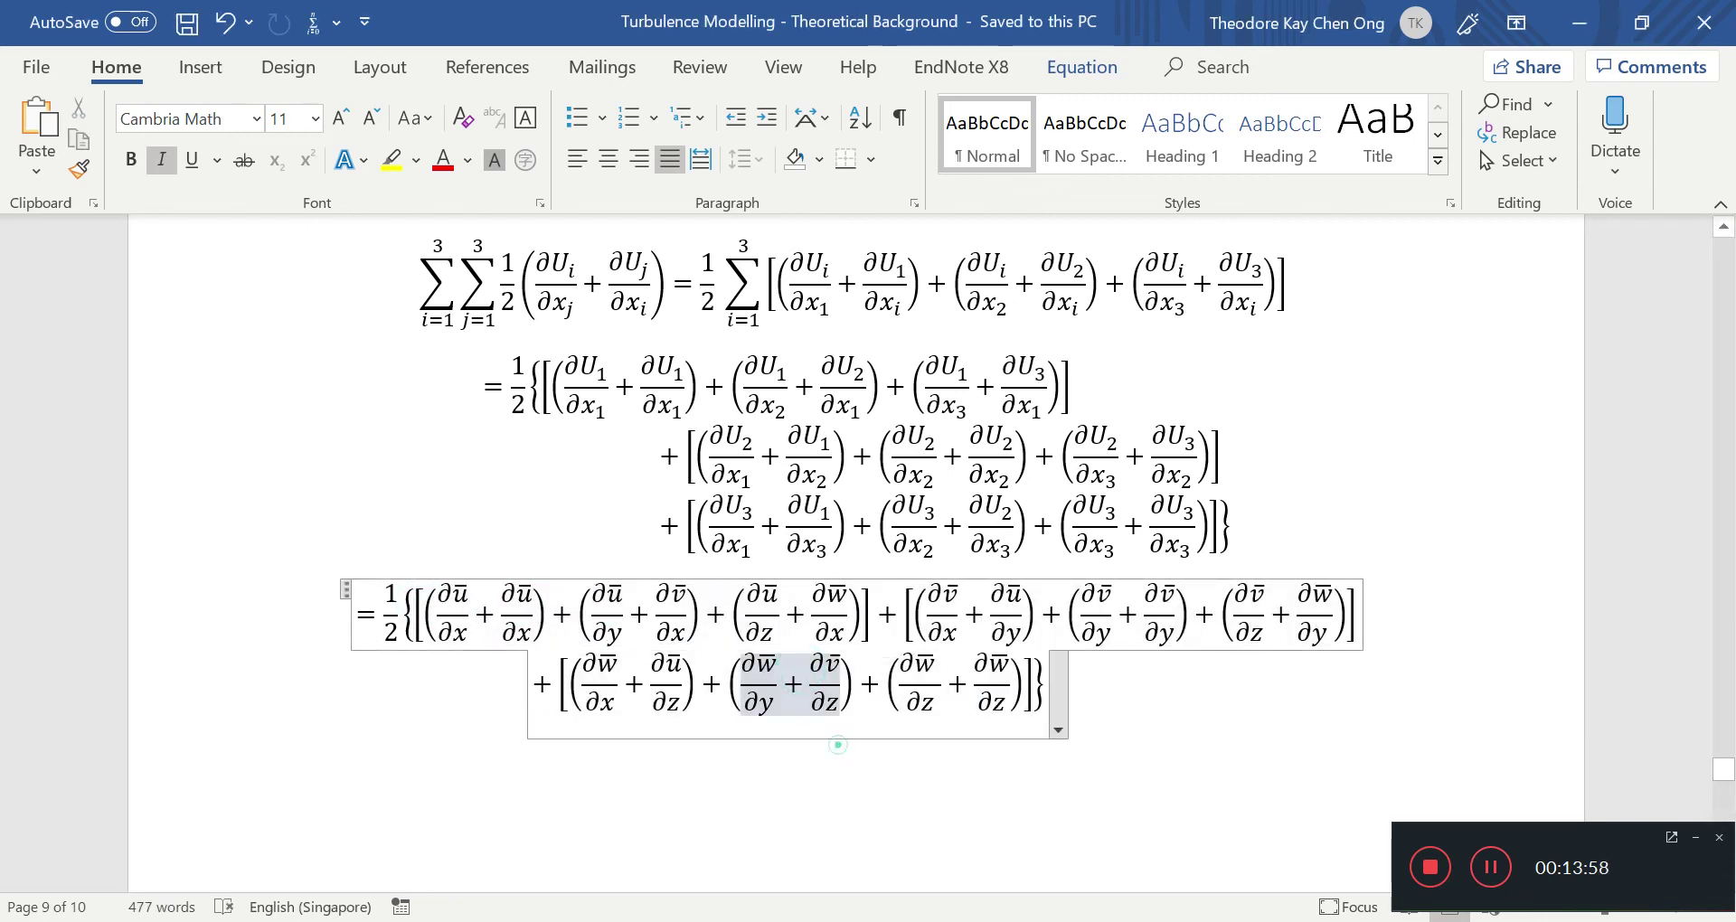
left_click(922, 771)
scroll(997, 633, "down", 2)
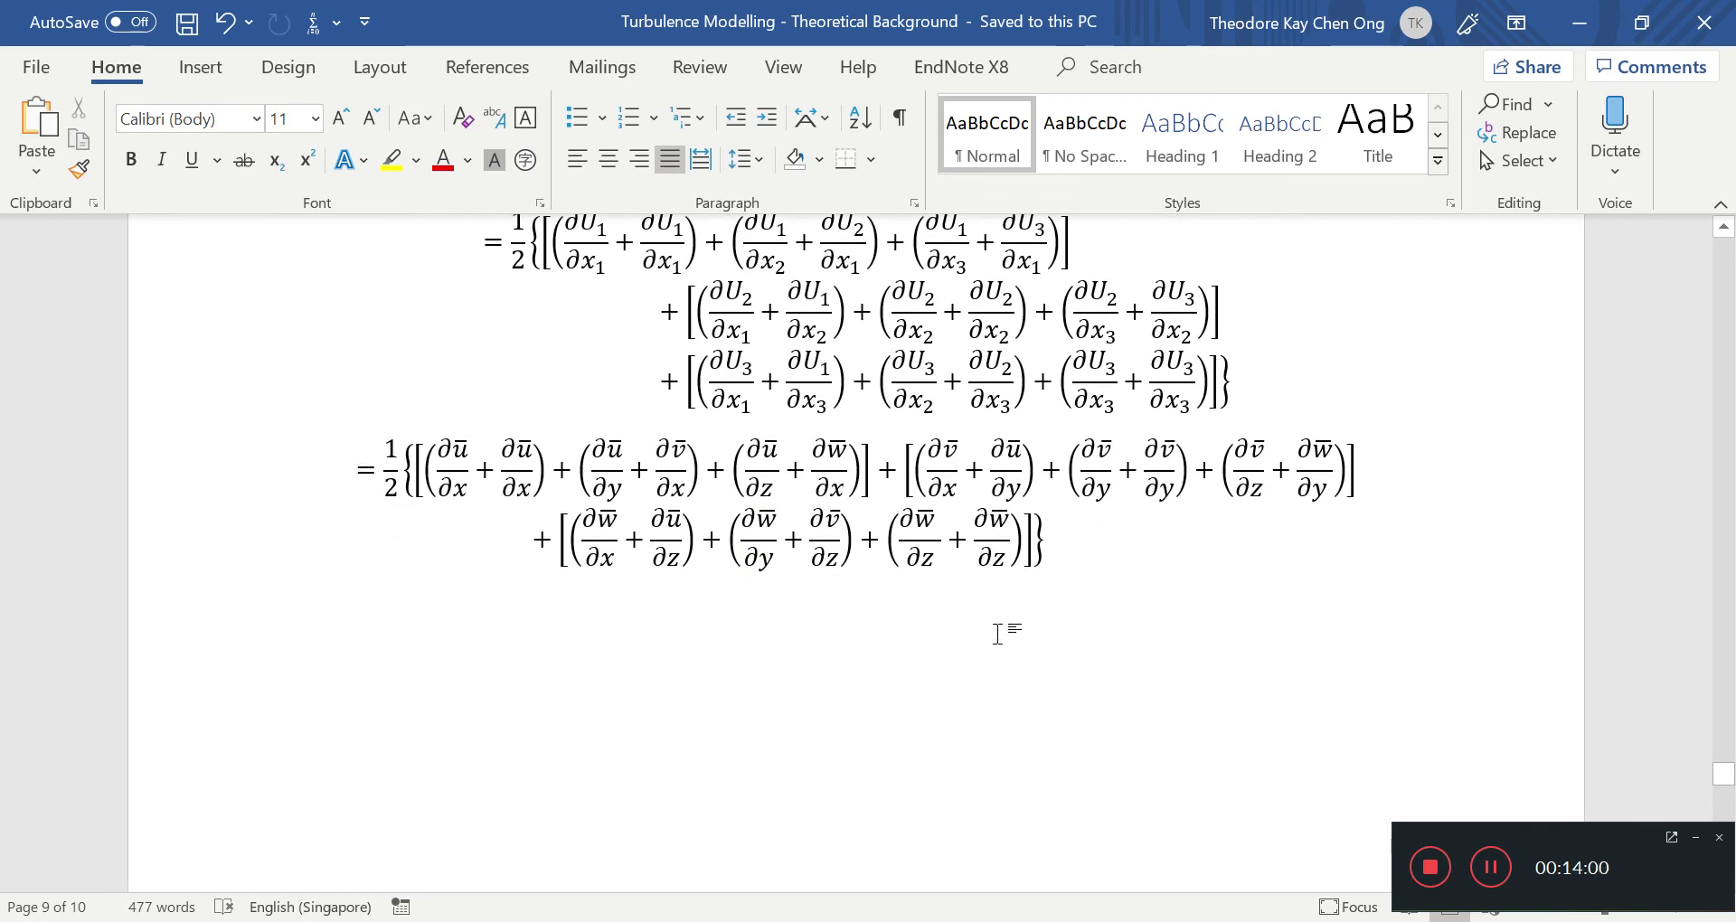
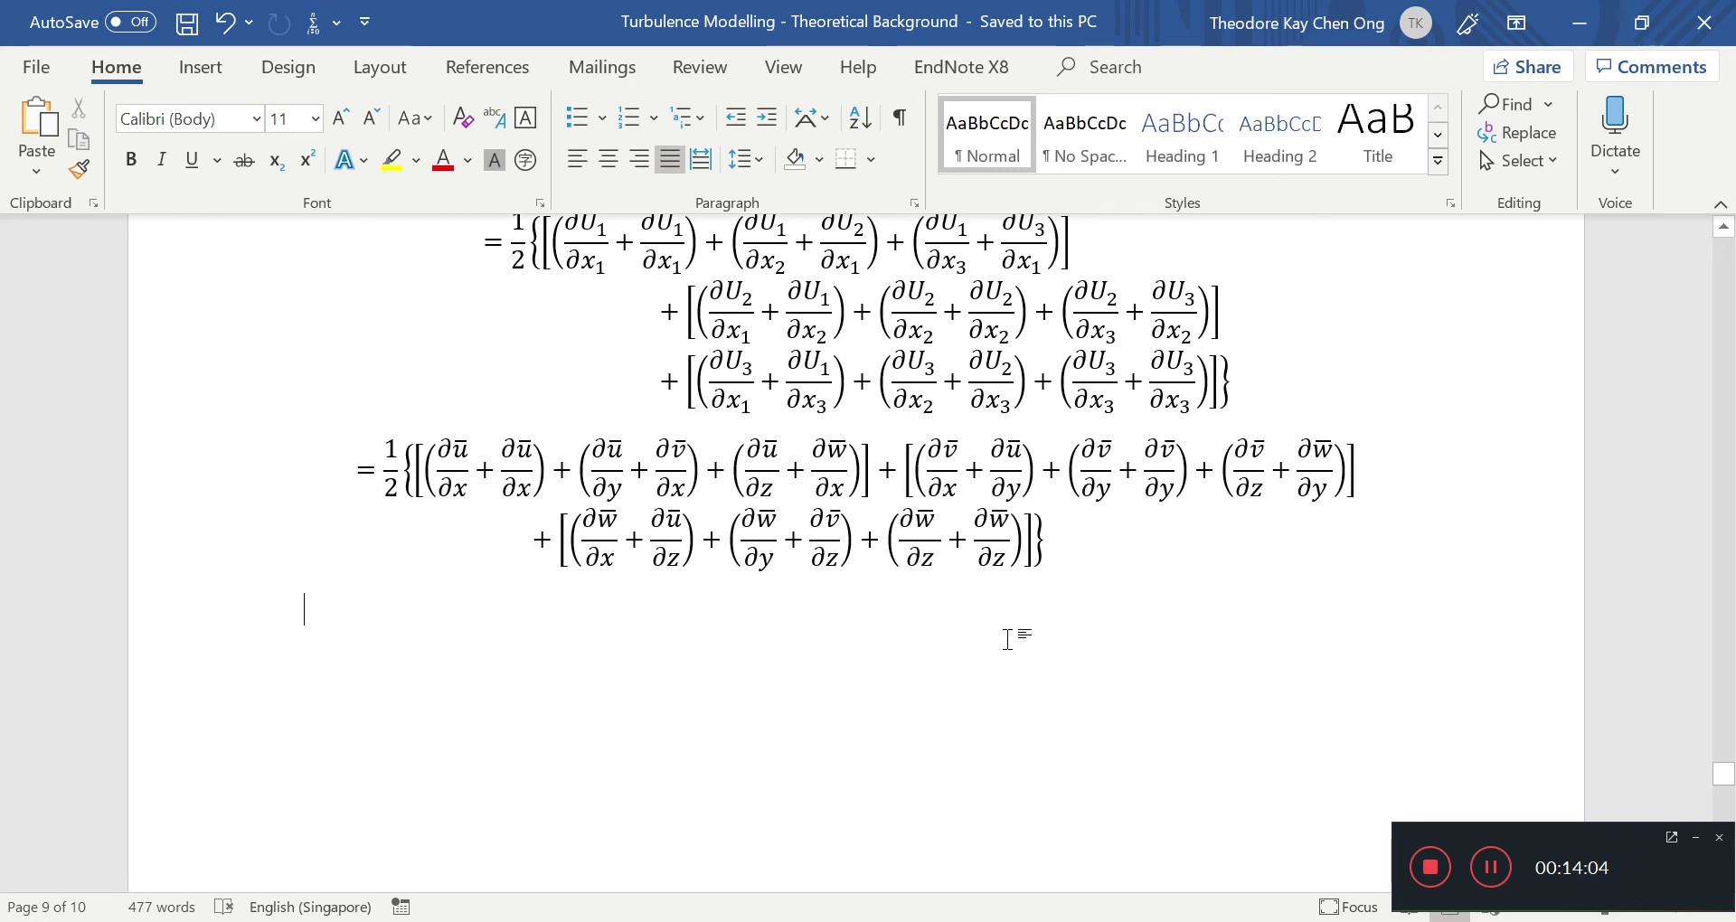
key("Up")
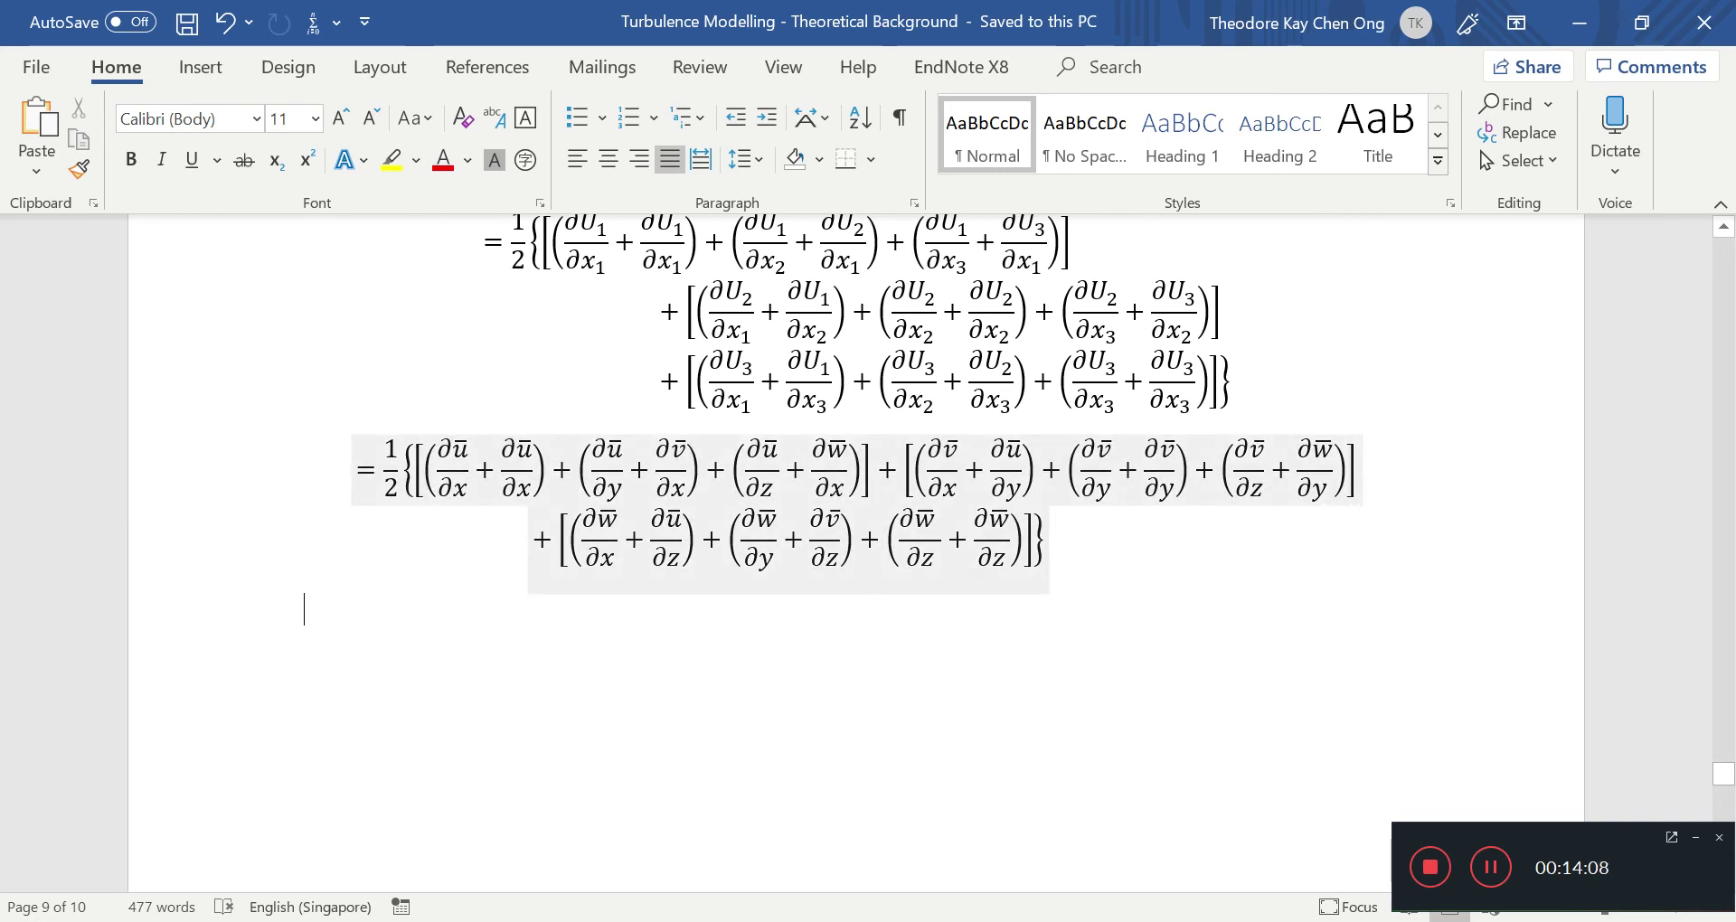
double_click(604, 472)
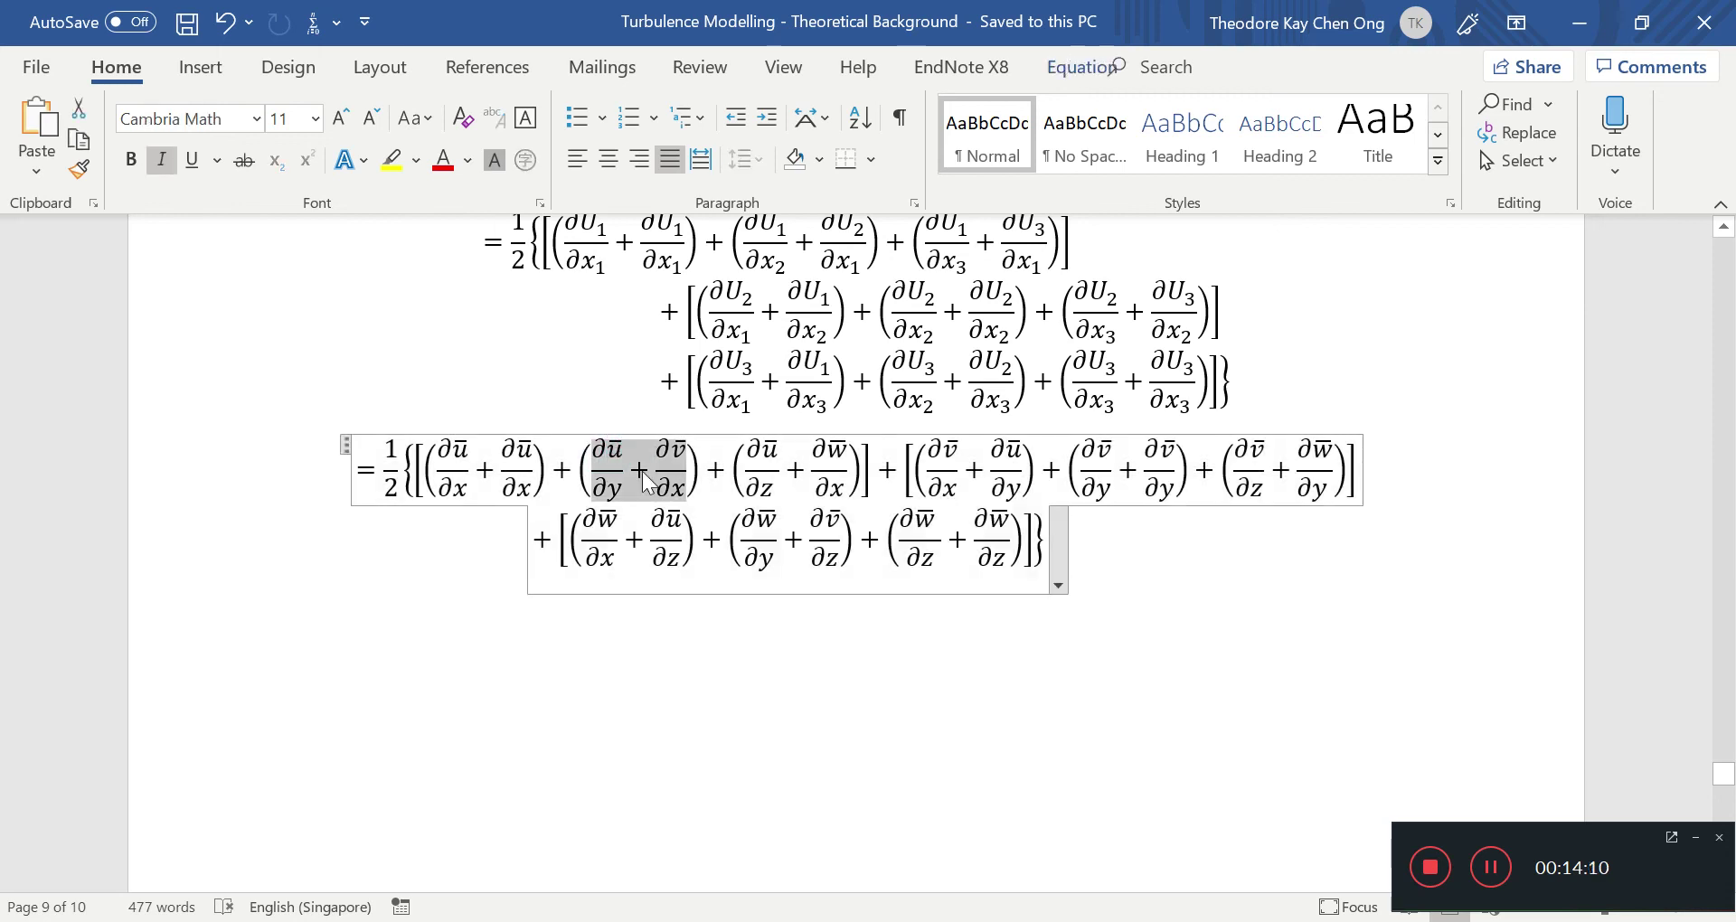
left_click_drag(612, 483, 1347, 472)
double_click(813, 463)
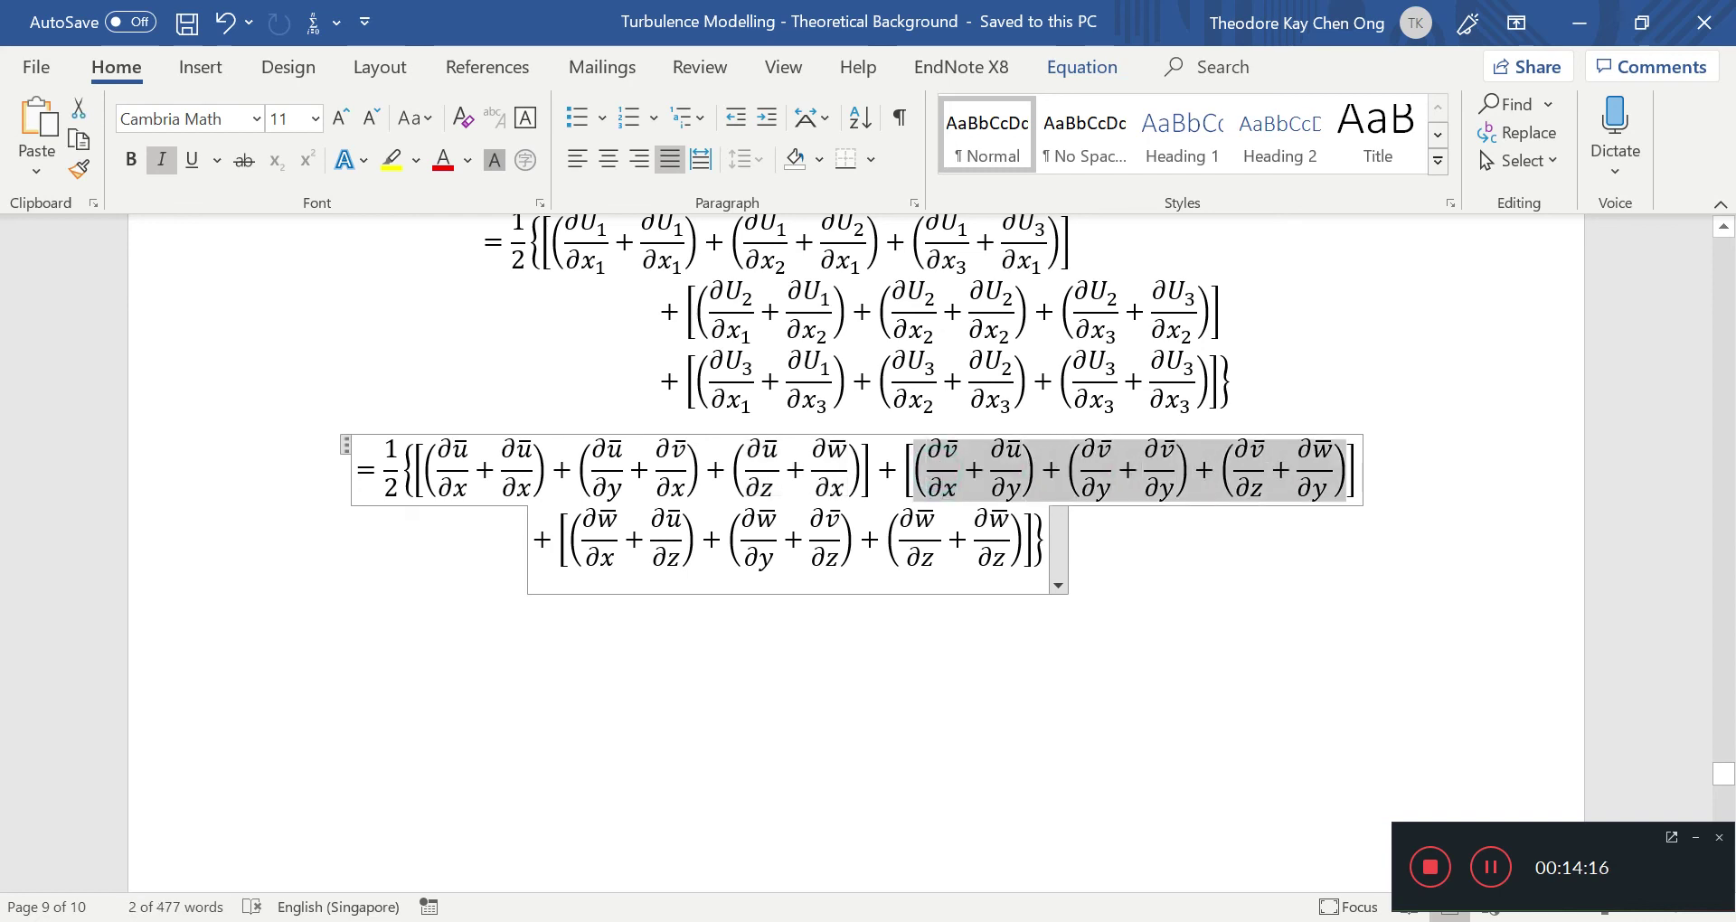
left_click(941, 453)
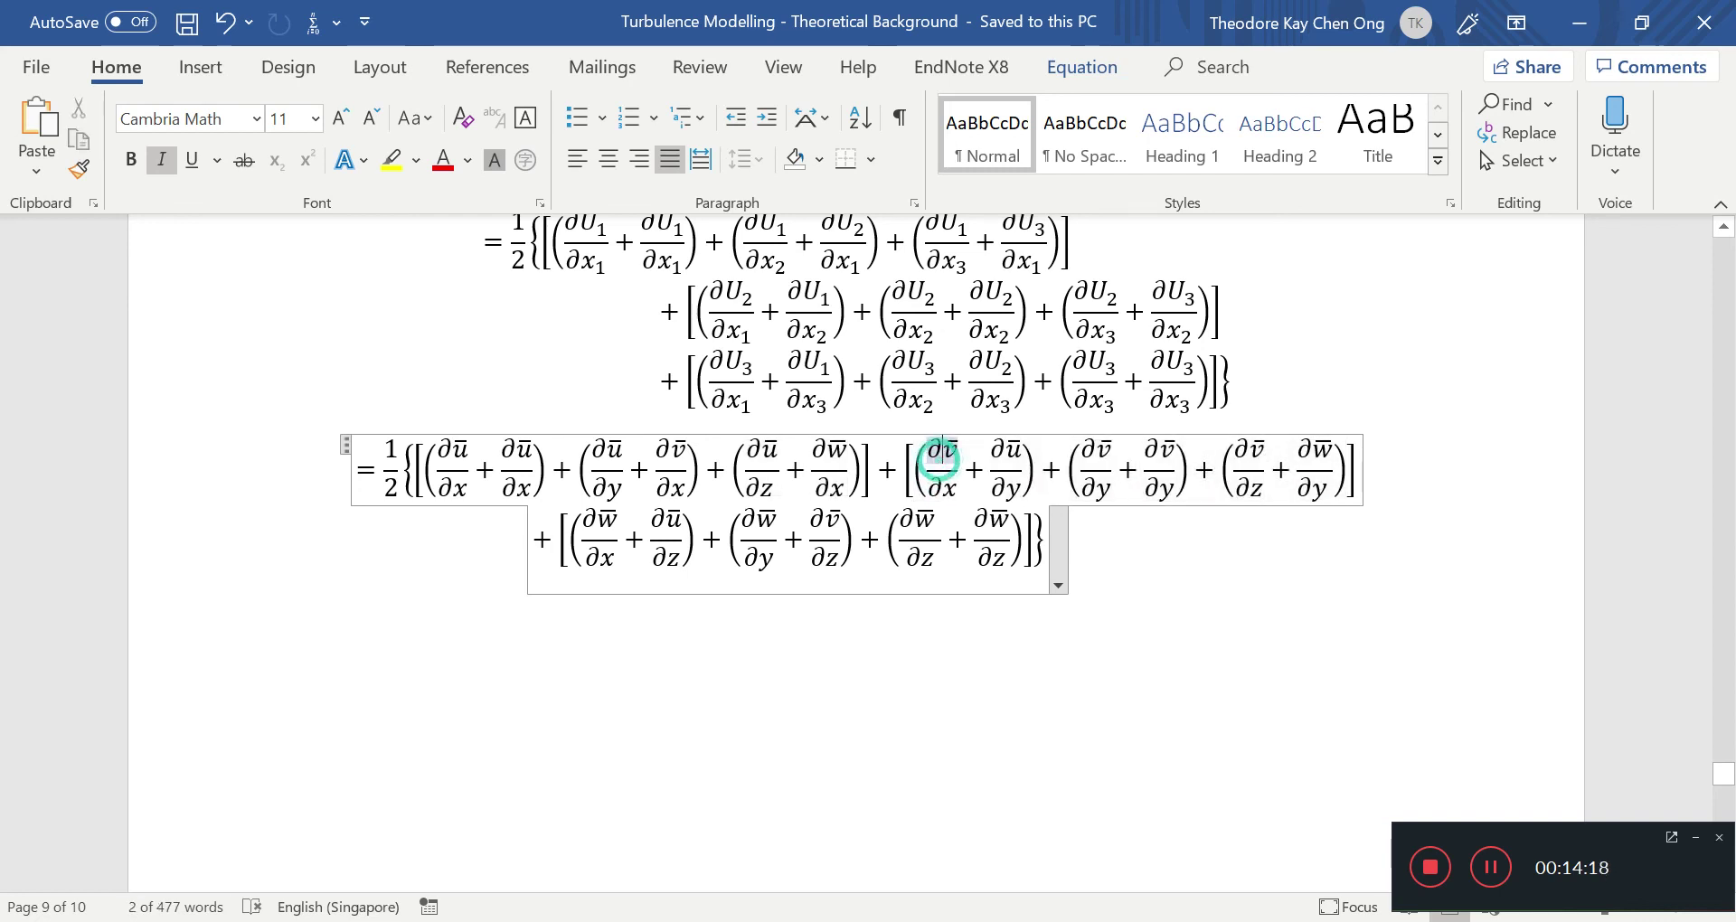
left_click(1018, 503)
left_click(942, 486)
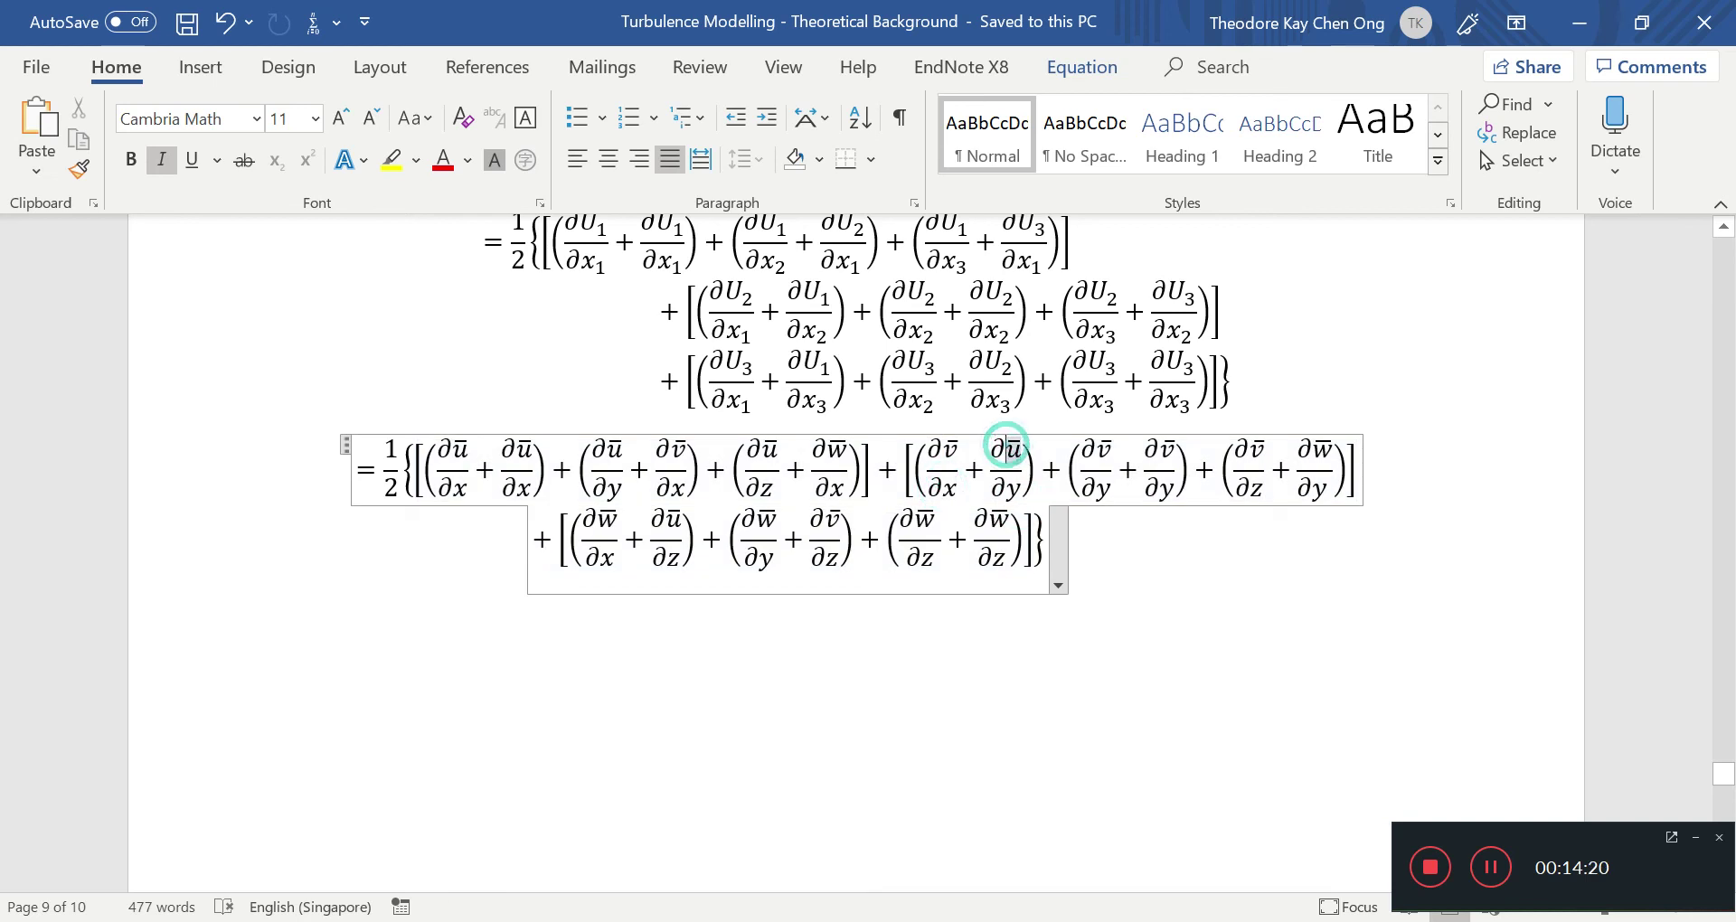
double_click(1127, 466)
left_click_drag(1252, 459, 1332, 468)
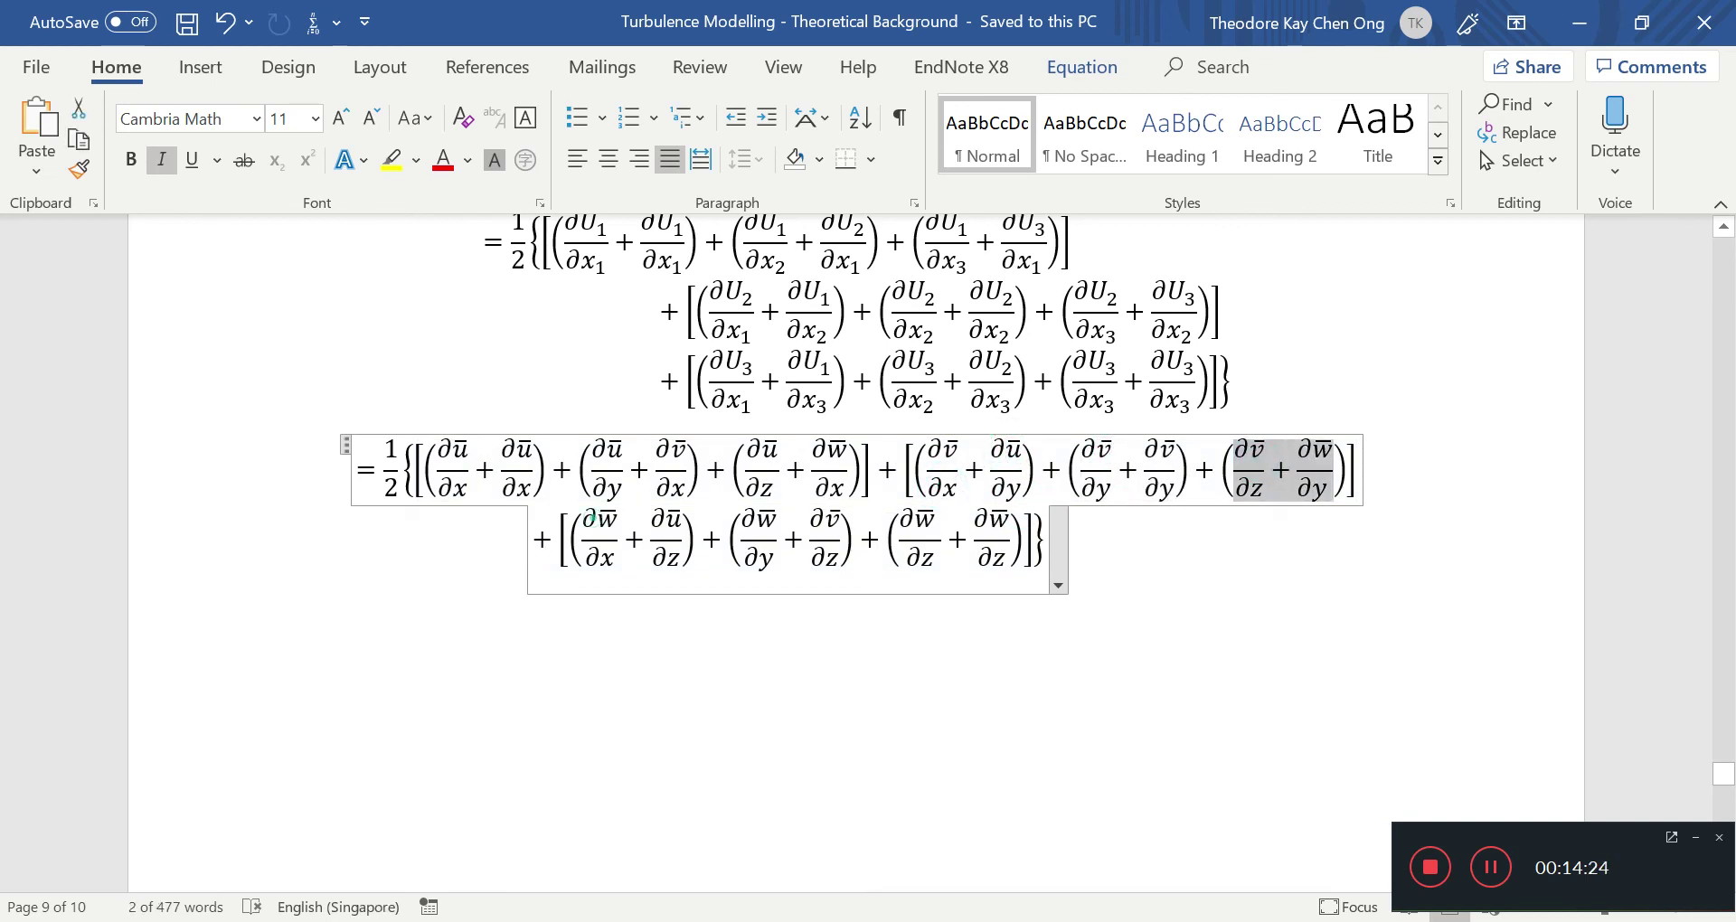
left_click(588, 518)
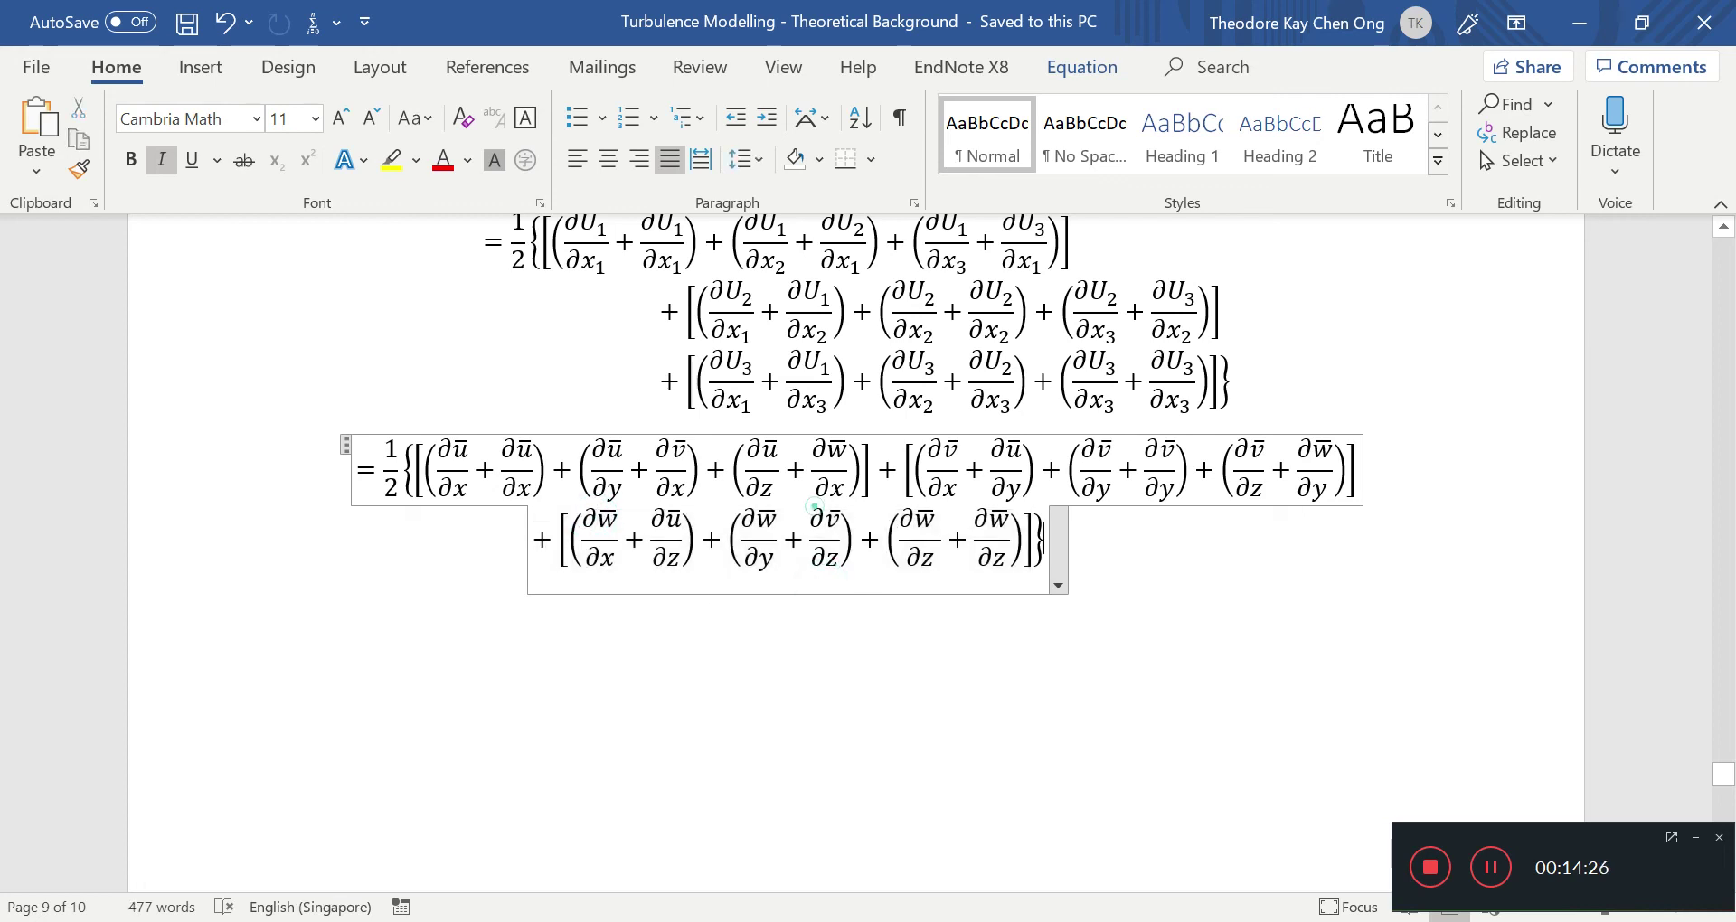
Duplicate the complete mean-velocity expansion onto the empty line directly below it.
left_click_drag(813, 506, 814, 615)
left_click(724, 639)
left_click(441, 462)
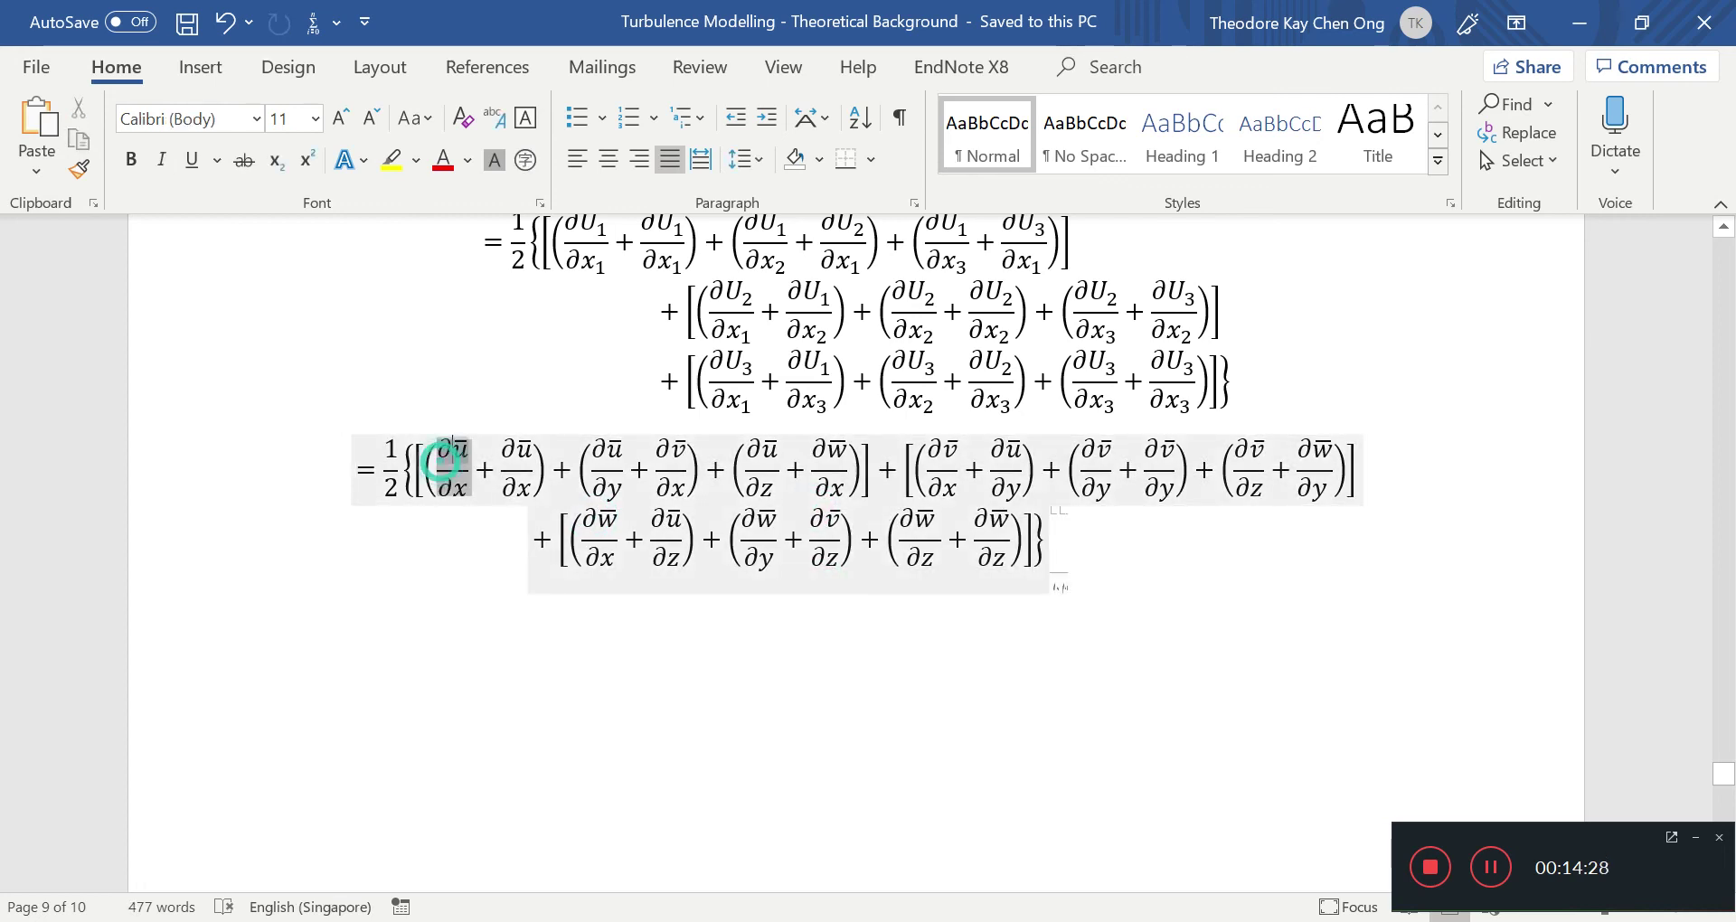
left_click(561, 624)
key("ctrl+v")
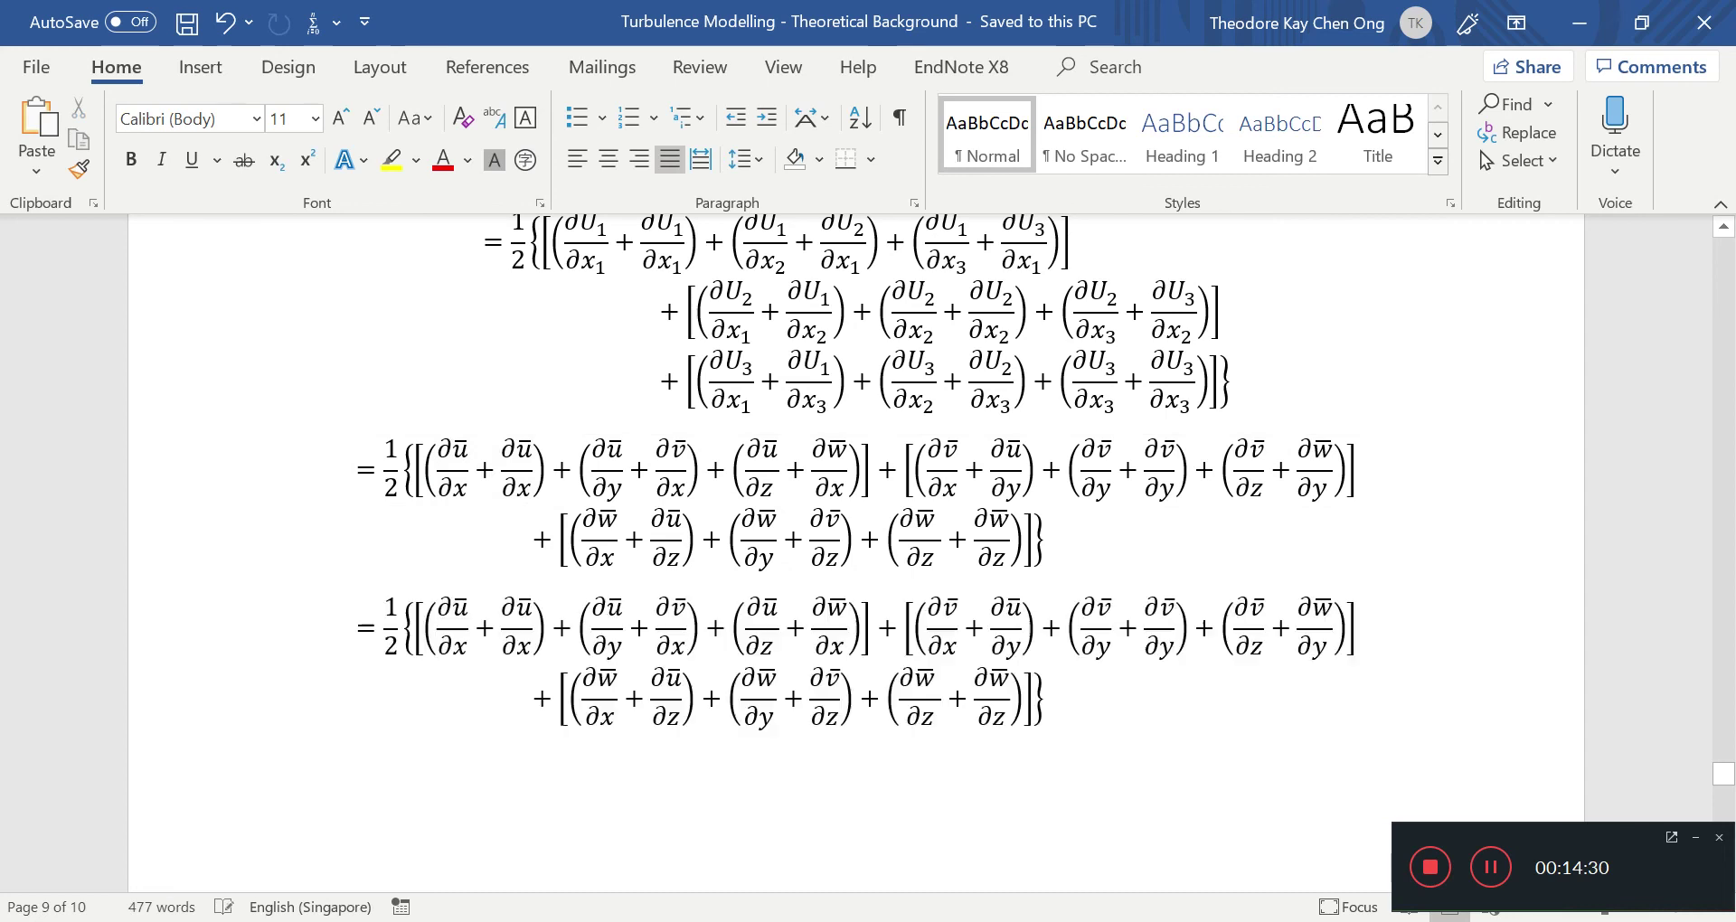
Combine the two identical ∂ū/∂x terms in the copied equation's first bracket into 2∂ū/∂x.
left_click(441, 608)
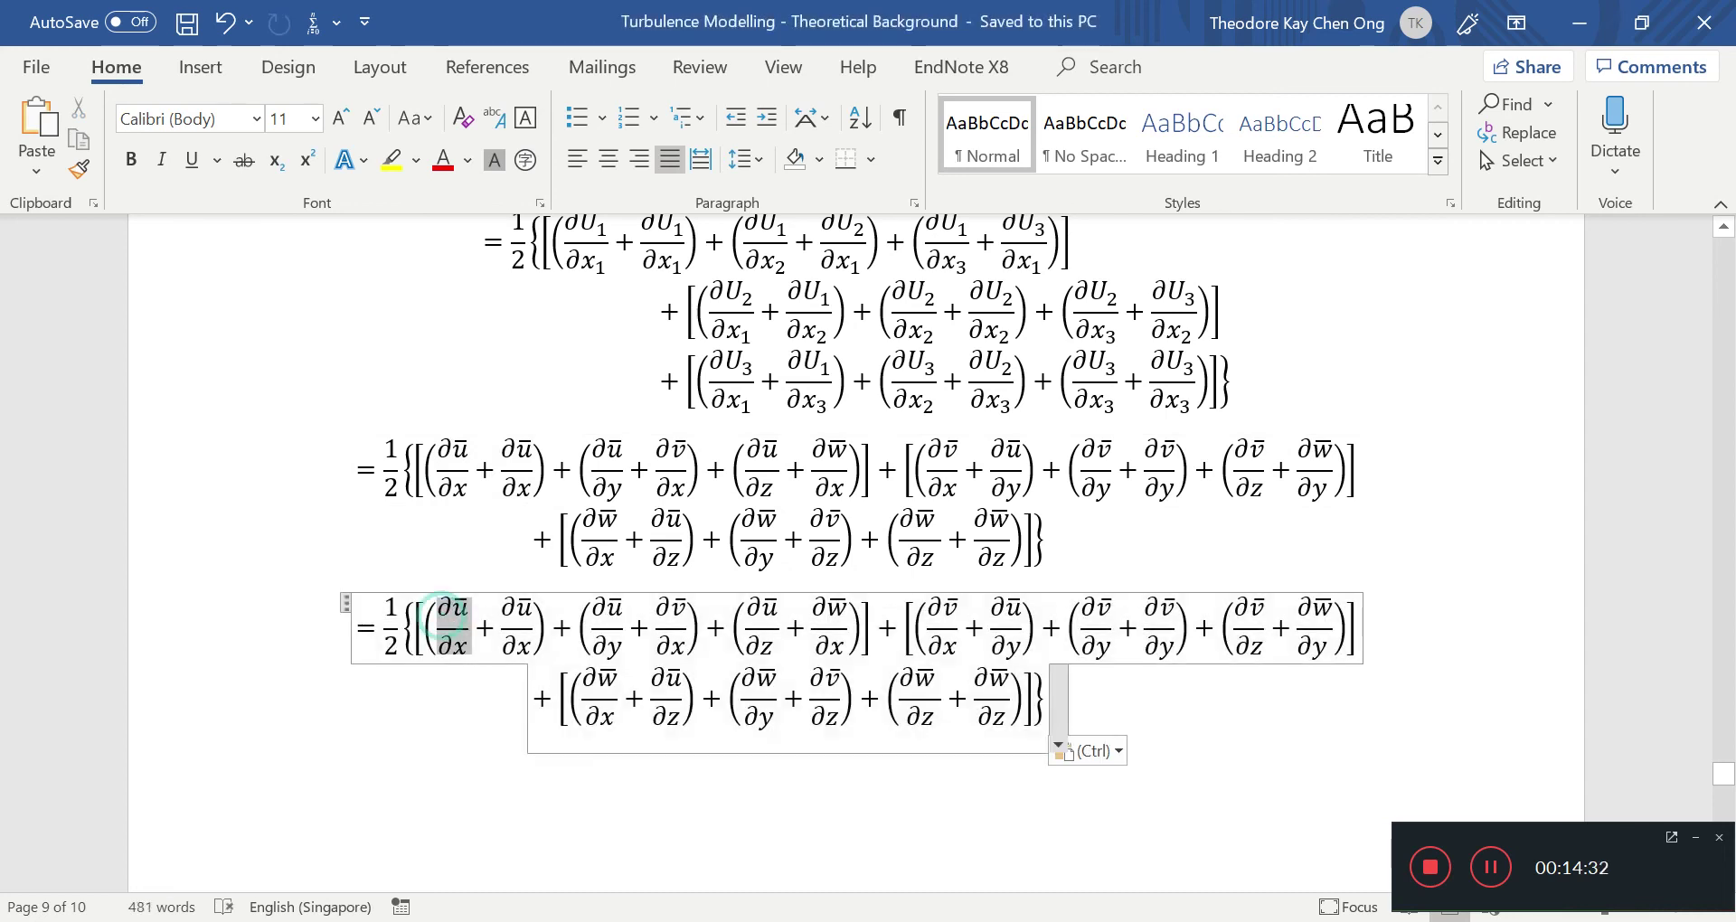
left_click_drag(442, 617, 472, 648)
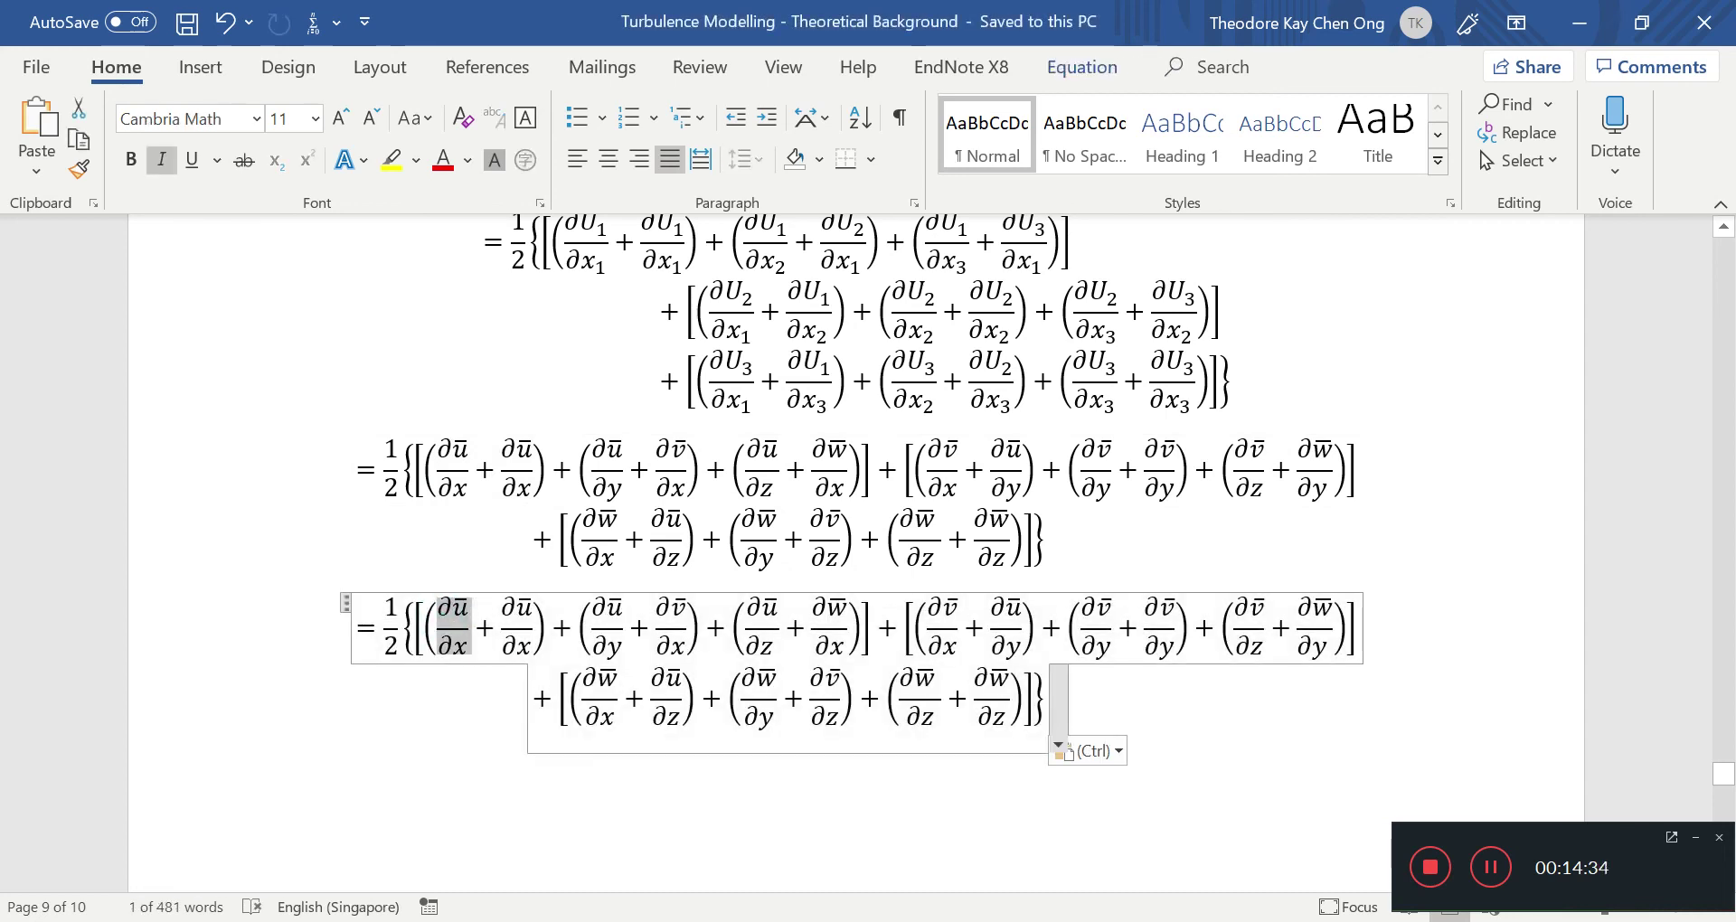
type("2")
key("Delete")
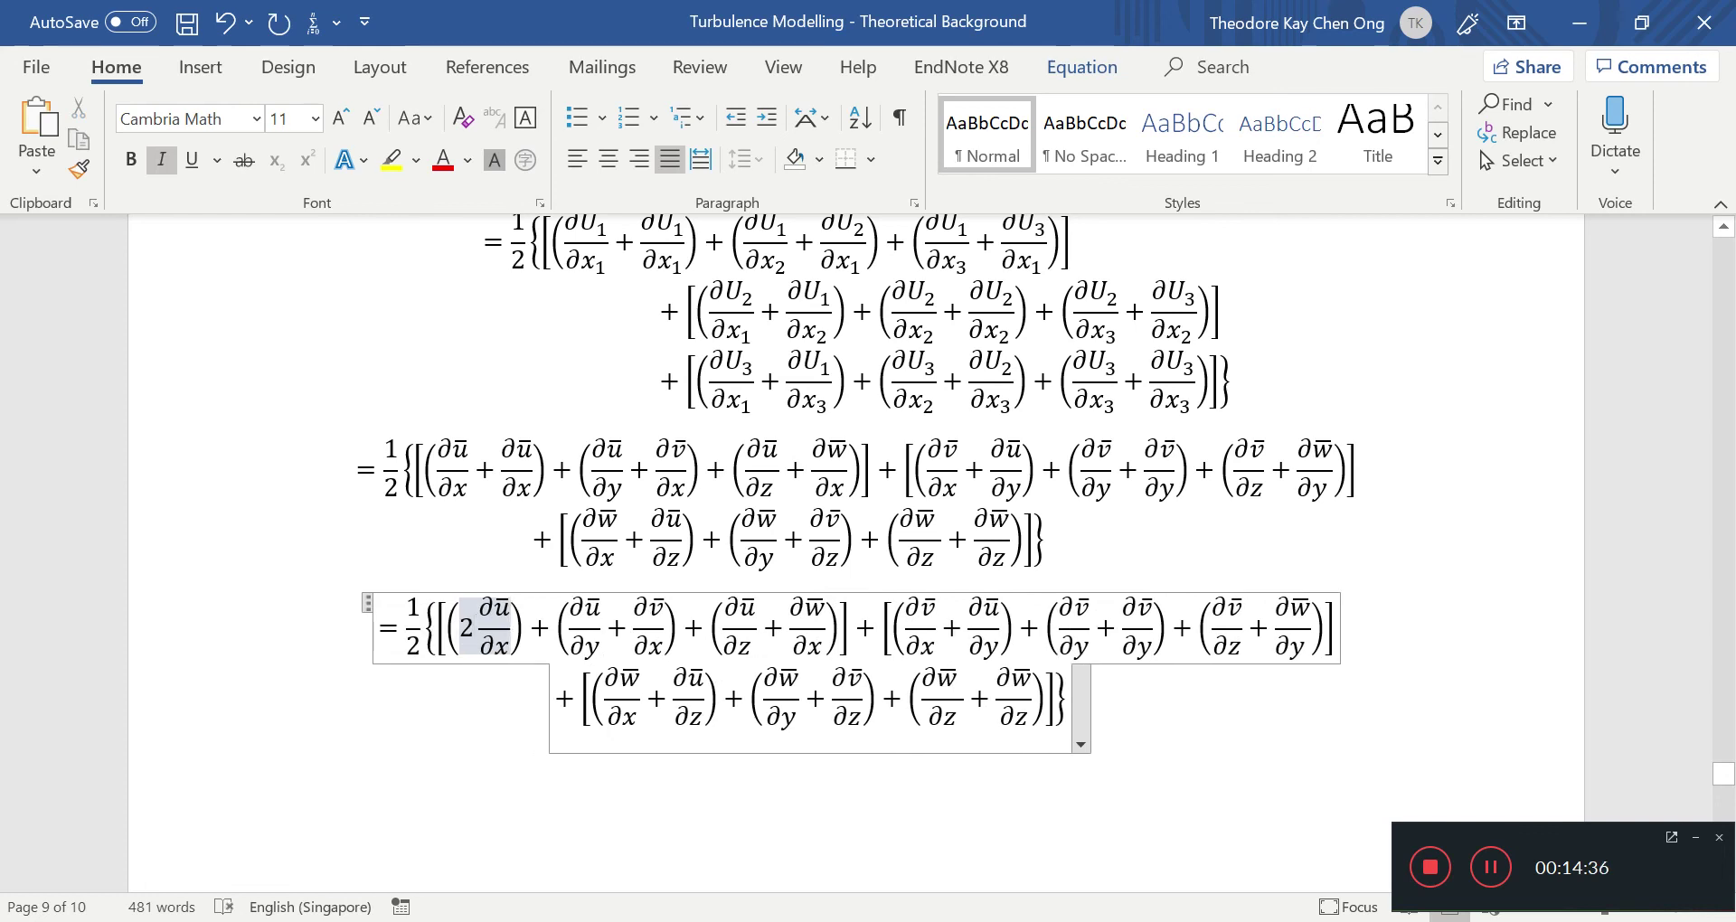
Combine the two identical ∂v̄/∂y terms in the copied equation's second bracket into 2∂v̄/∂y.
left_click_drag(1052, 628, 1088, 633)
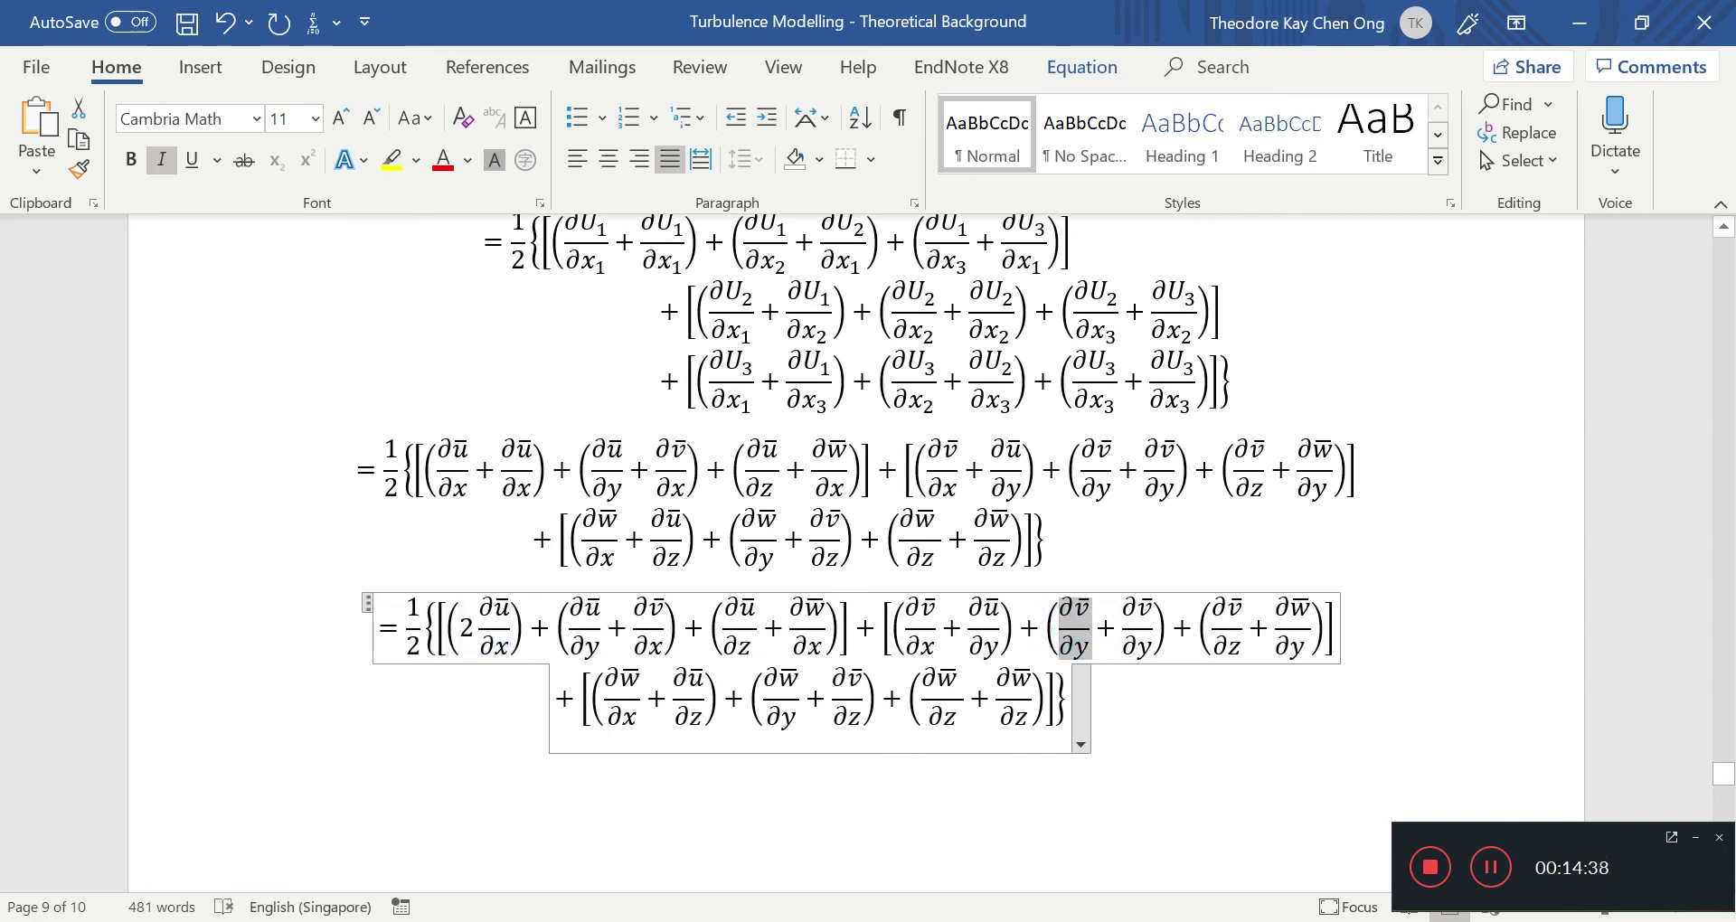
key("Delete")
type("2")
key("Delete")
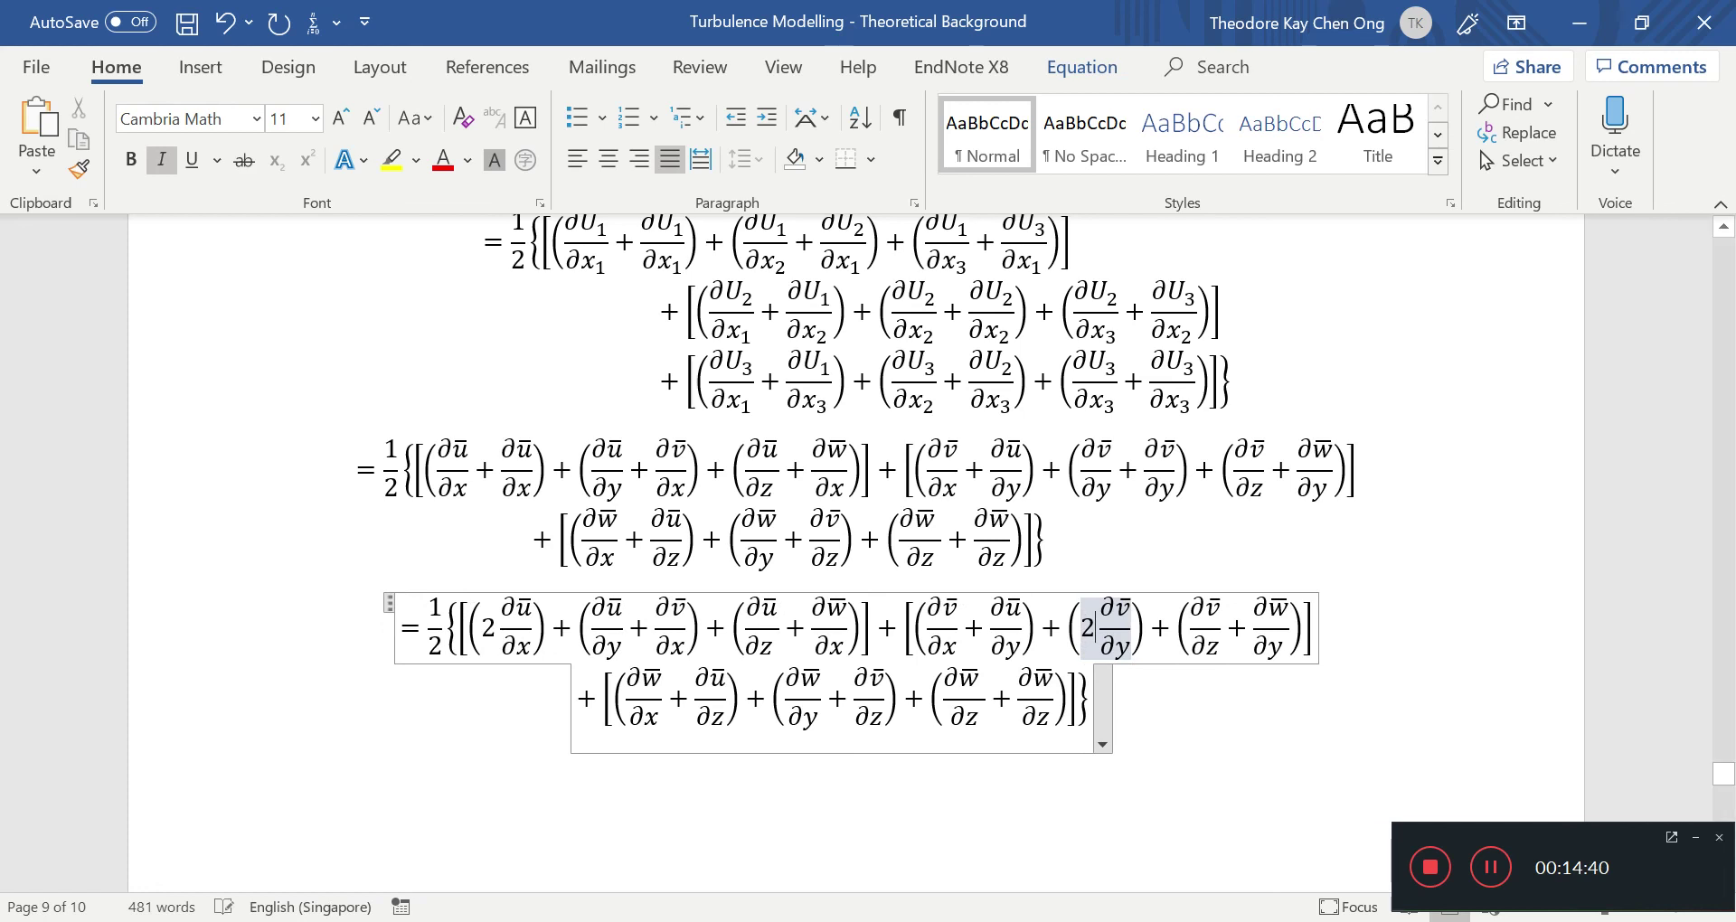
Combine the two identical ∂w̄/∂z terms in the copied equation's third bracket into 2∂w̄/∂z and leave the equation.
left_click(949, 714)
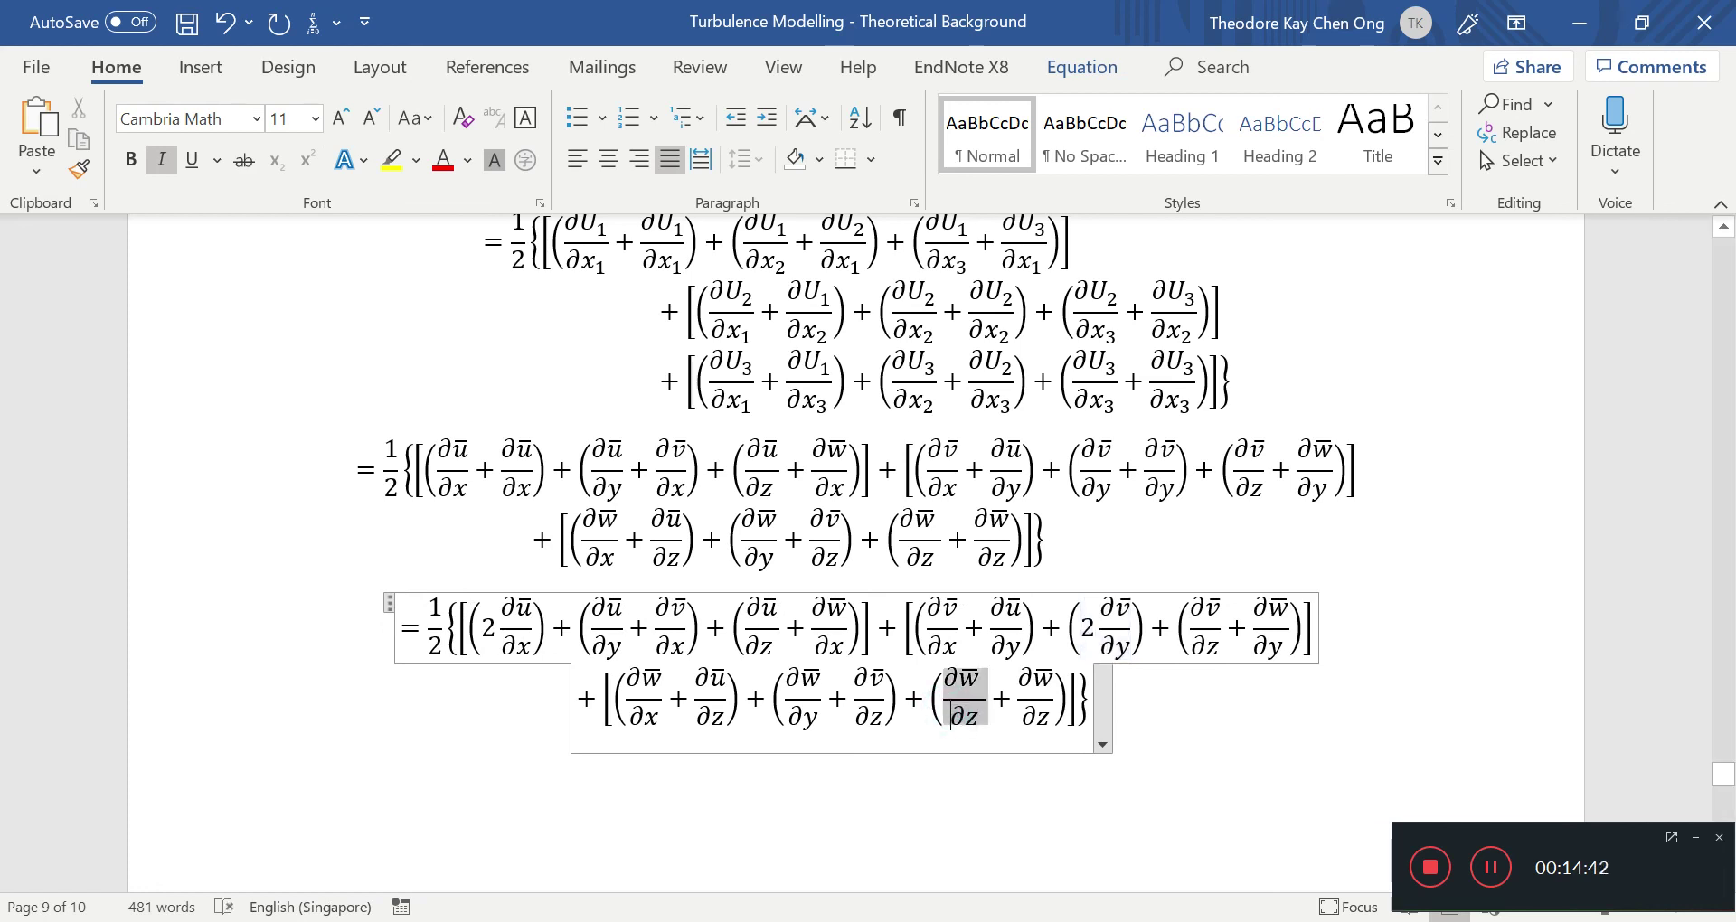
key("Delete")
type("2")
key("Delete")
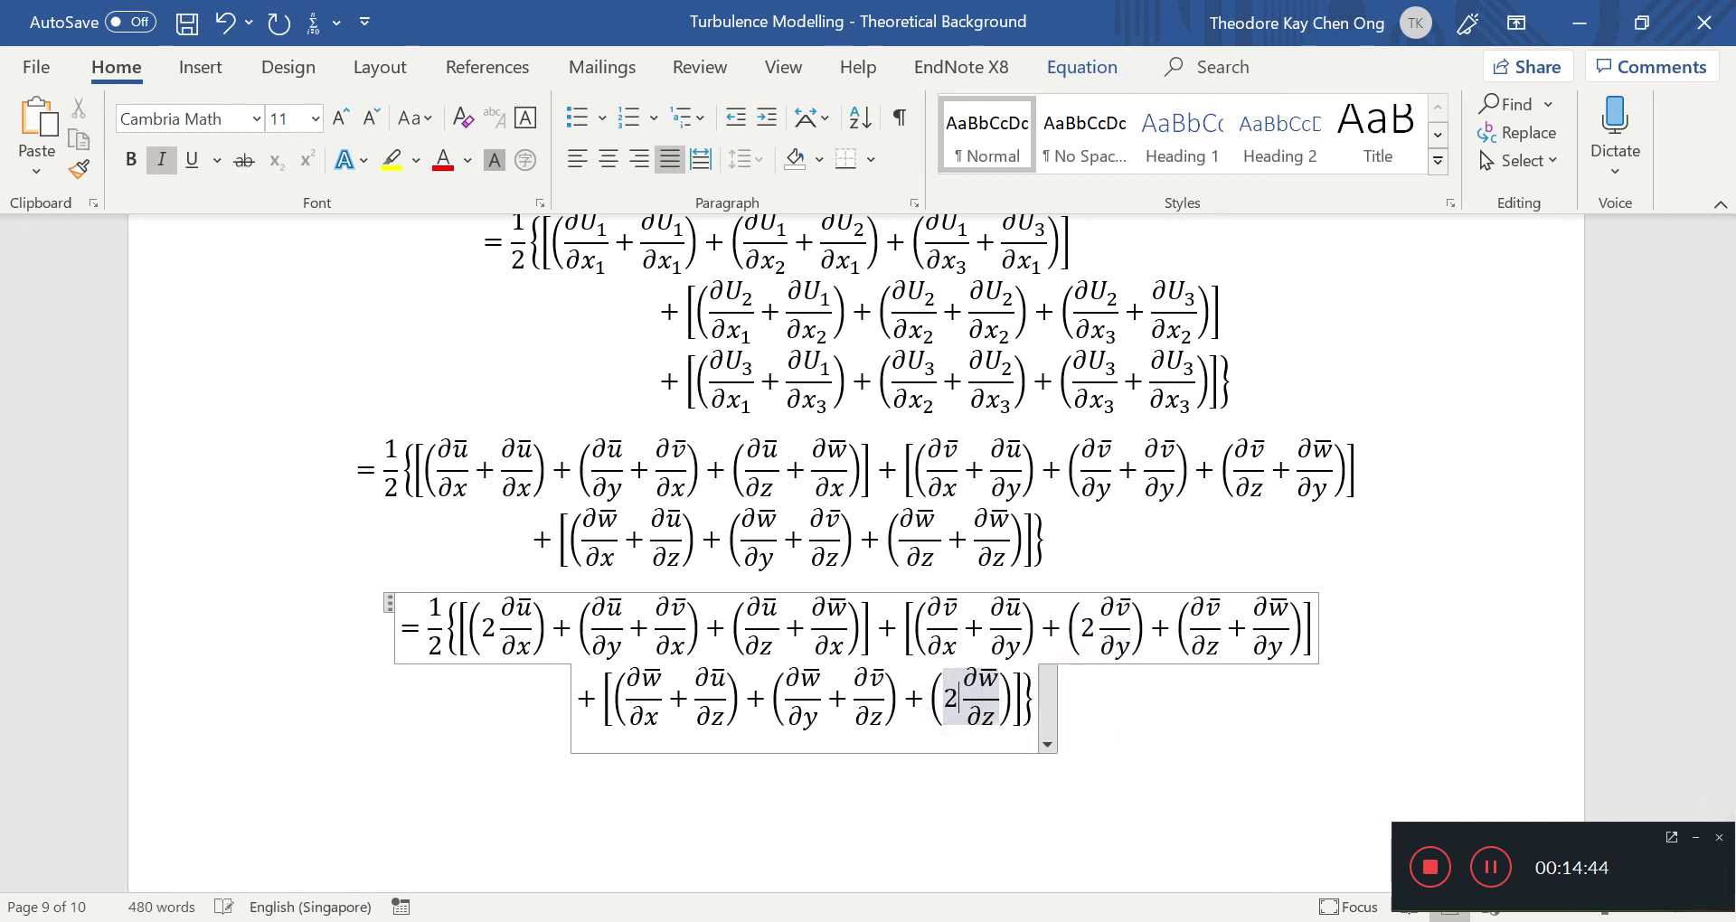
left_click(1209, 724)
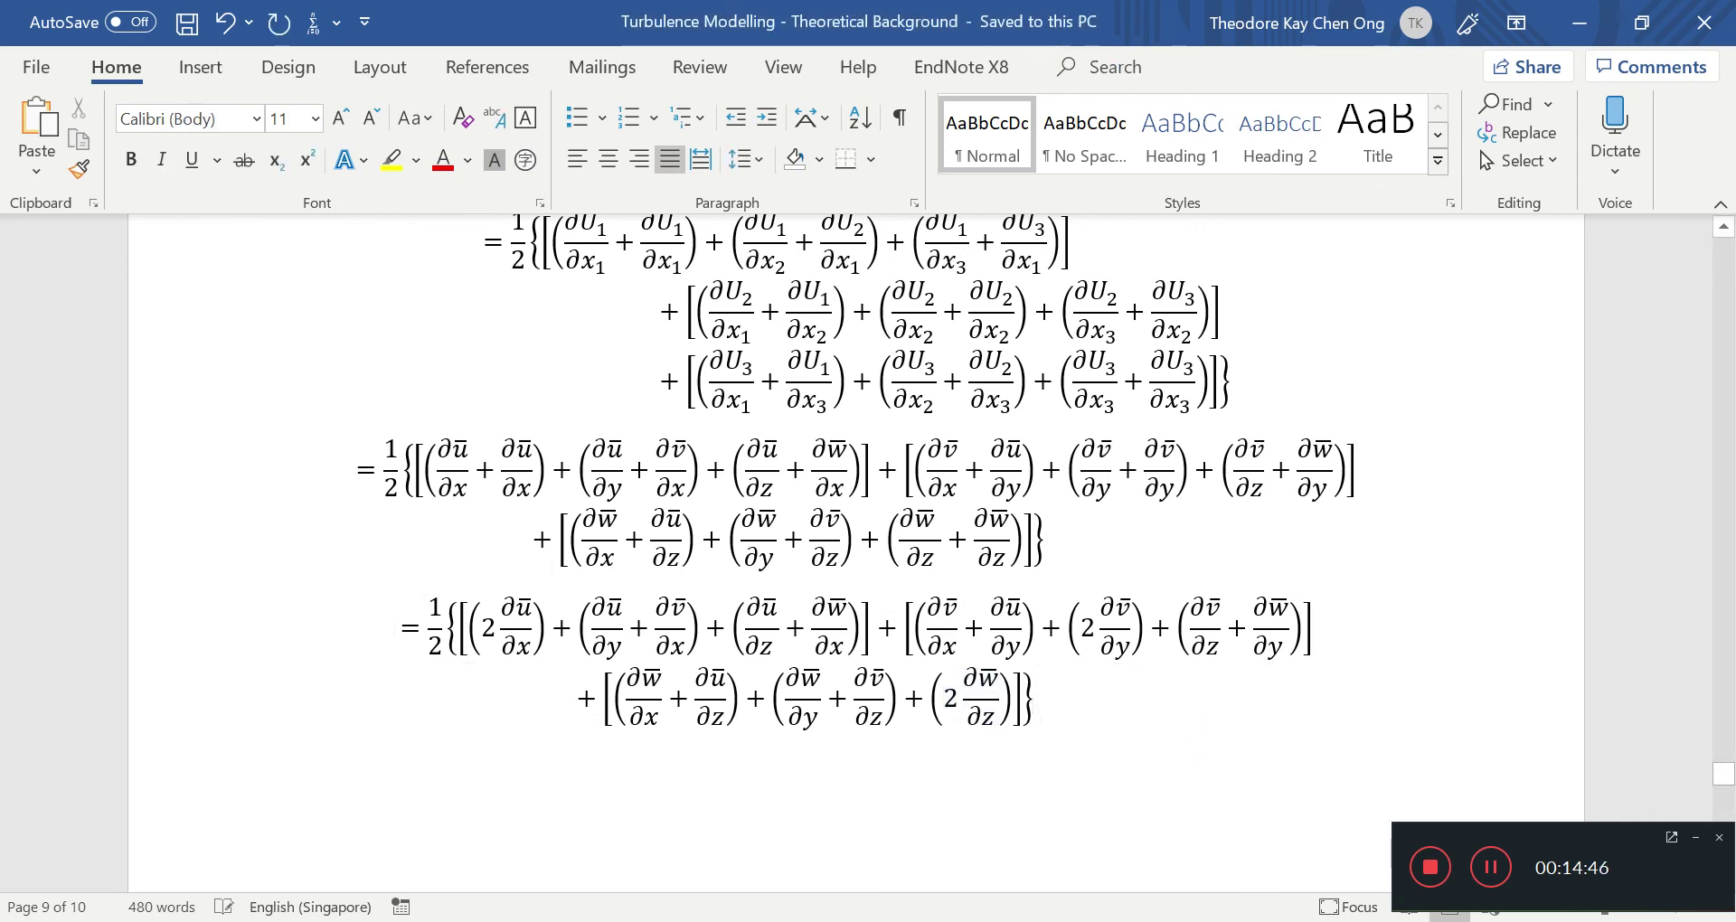
key("Up")
key("Down")
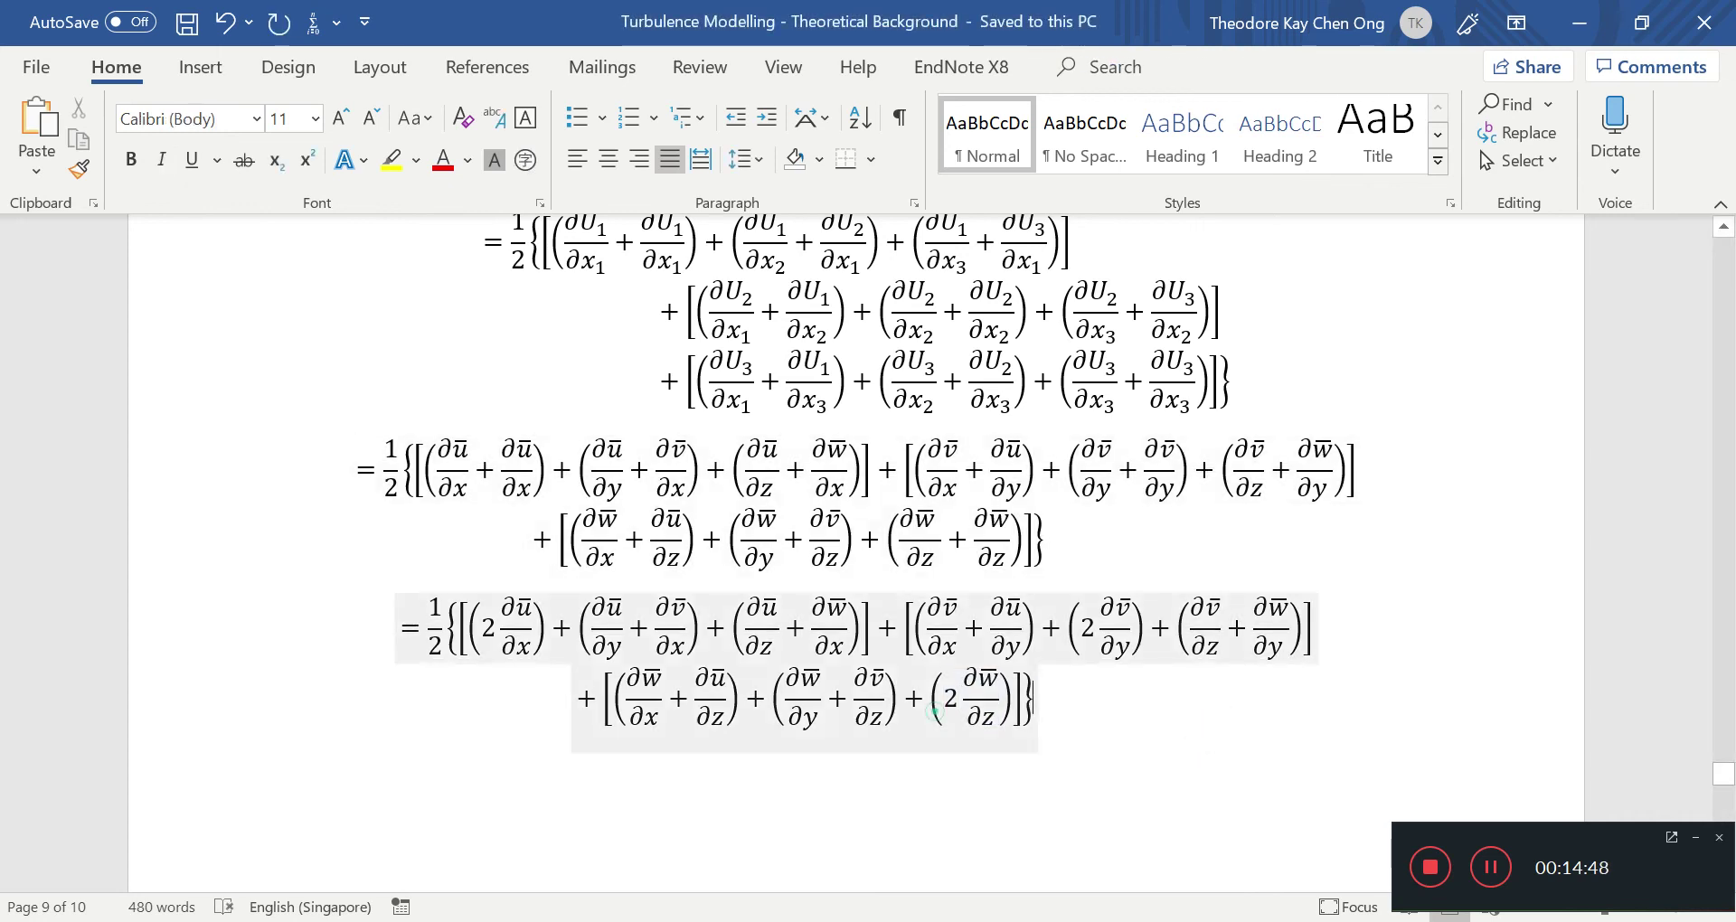
Compare the simplified expansion with the mean-velocity production equation P and the 2μtEijEij term in the k and ε transport equations.
left_click_drag(935, 711, 456, 624)
scroll(855, 553, "up", 10)
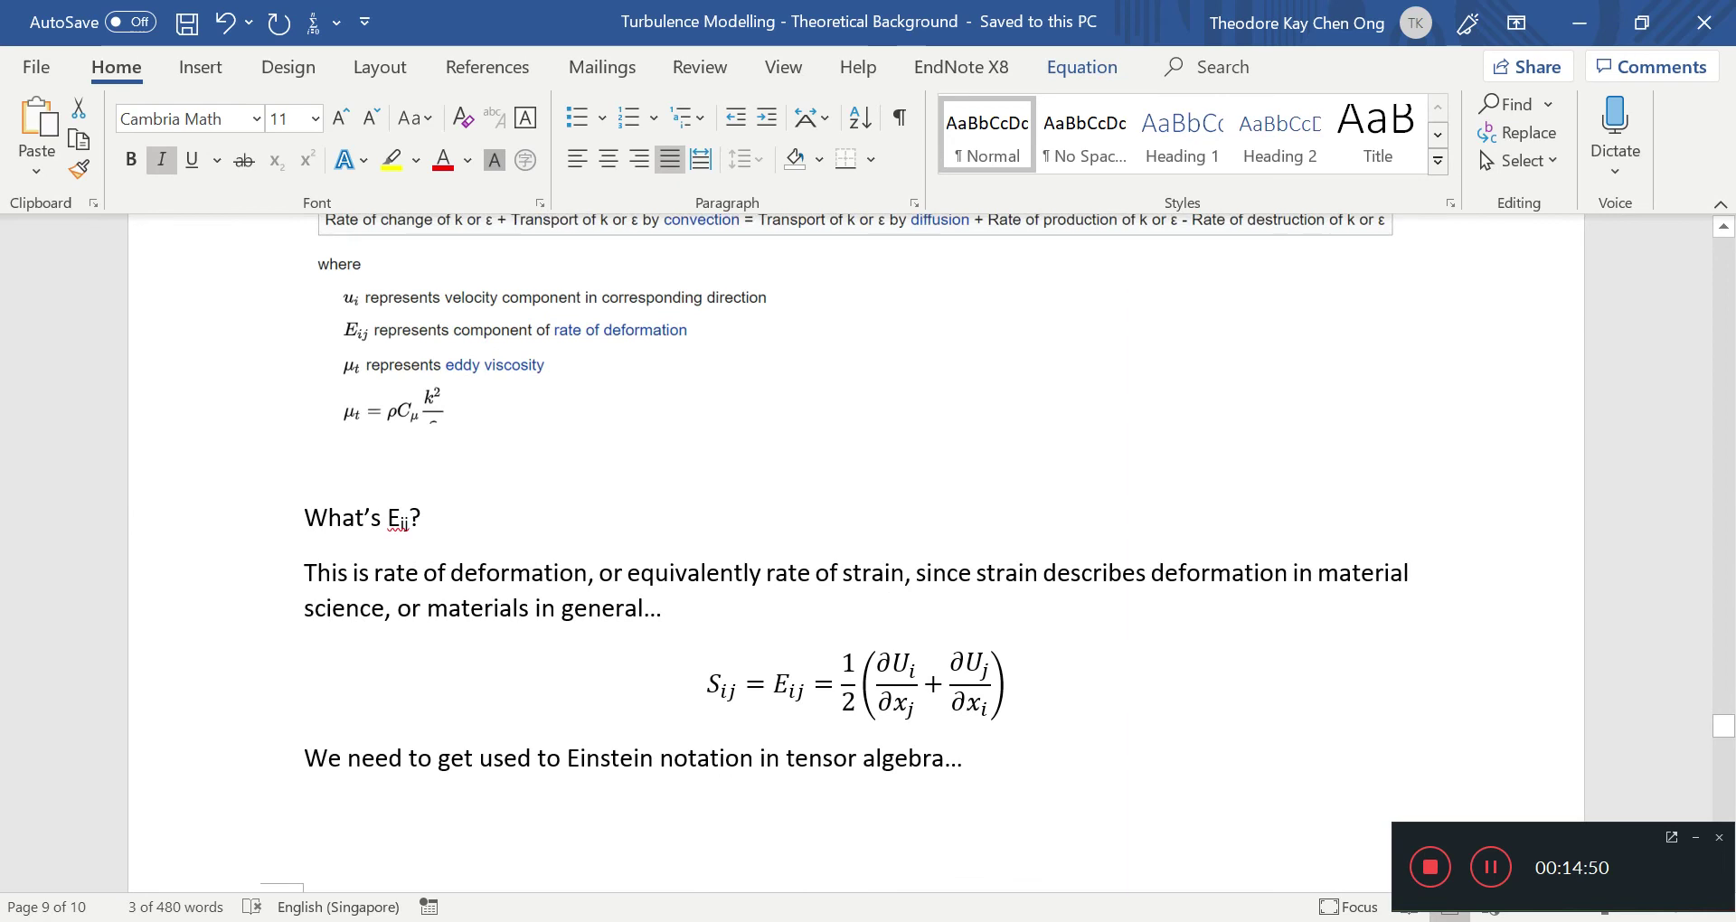
scroll(849, 721, "down", 10)
left_click(679, 674)
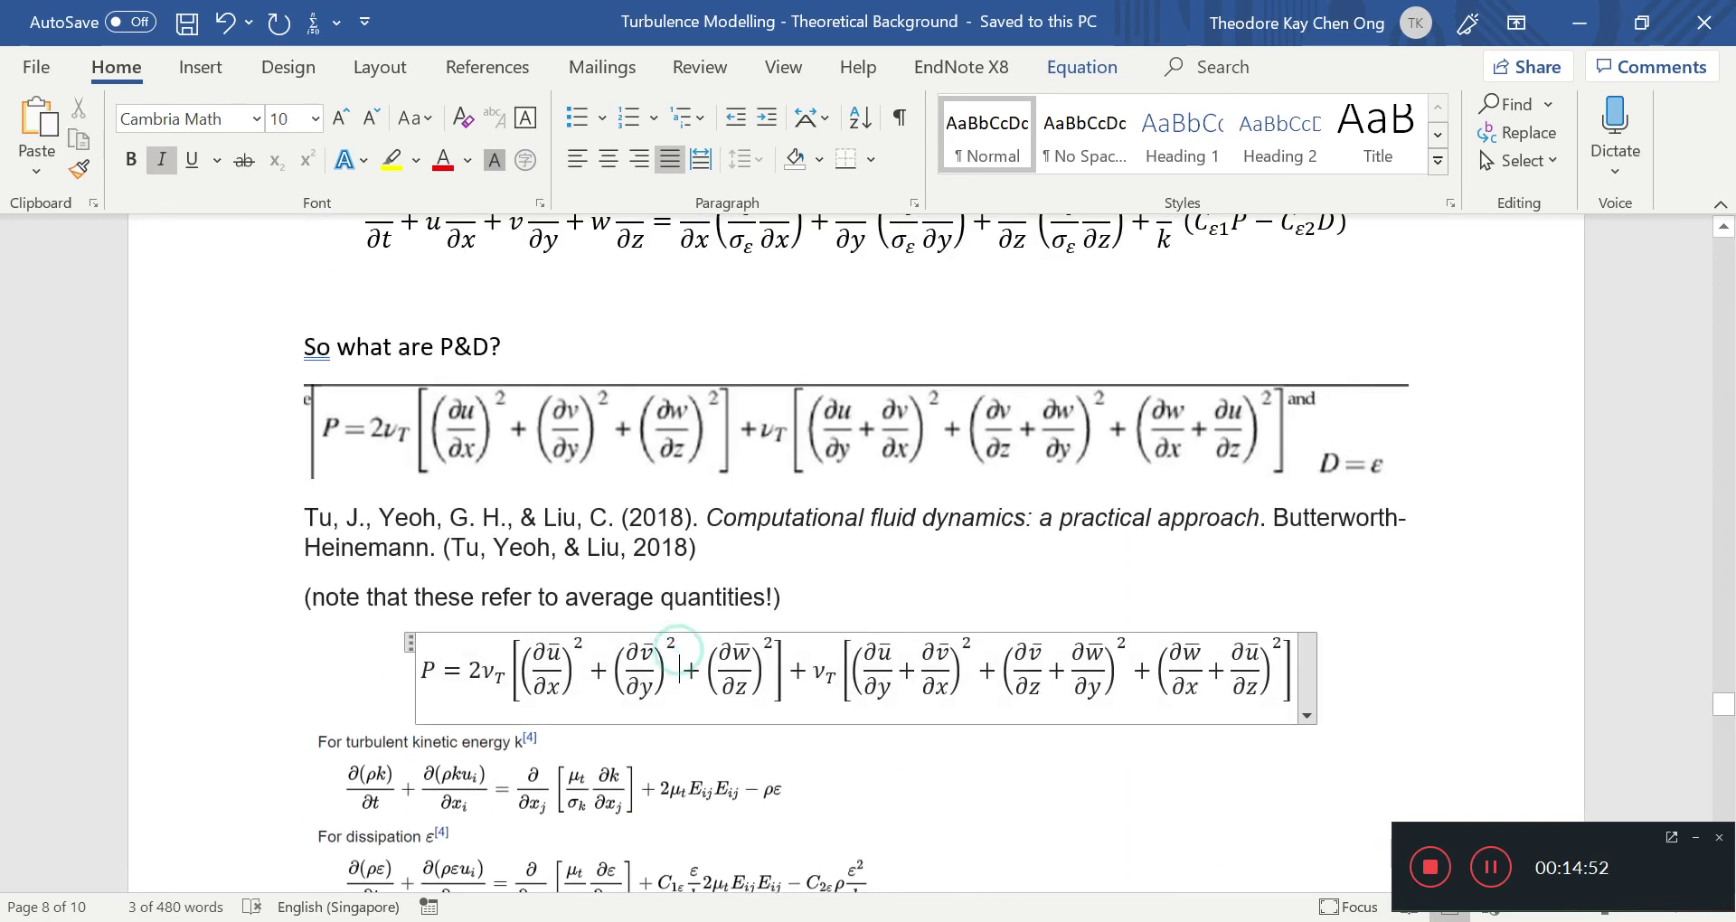
left_click_drag(774, 670, 727, 680)
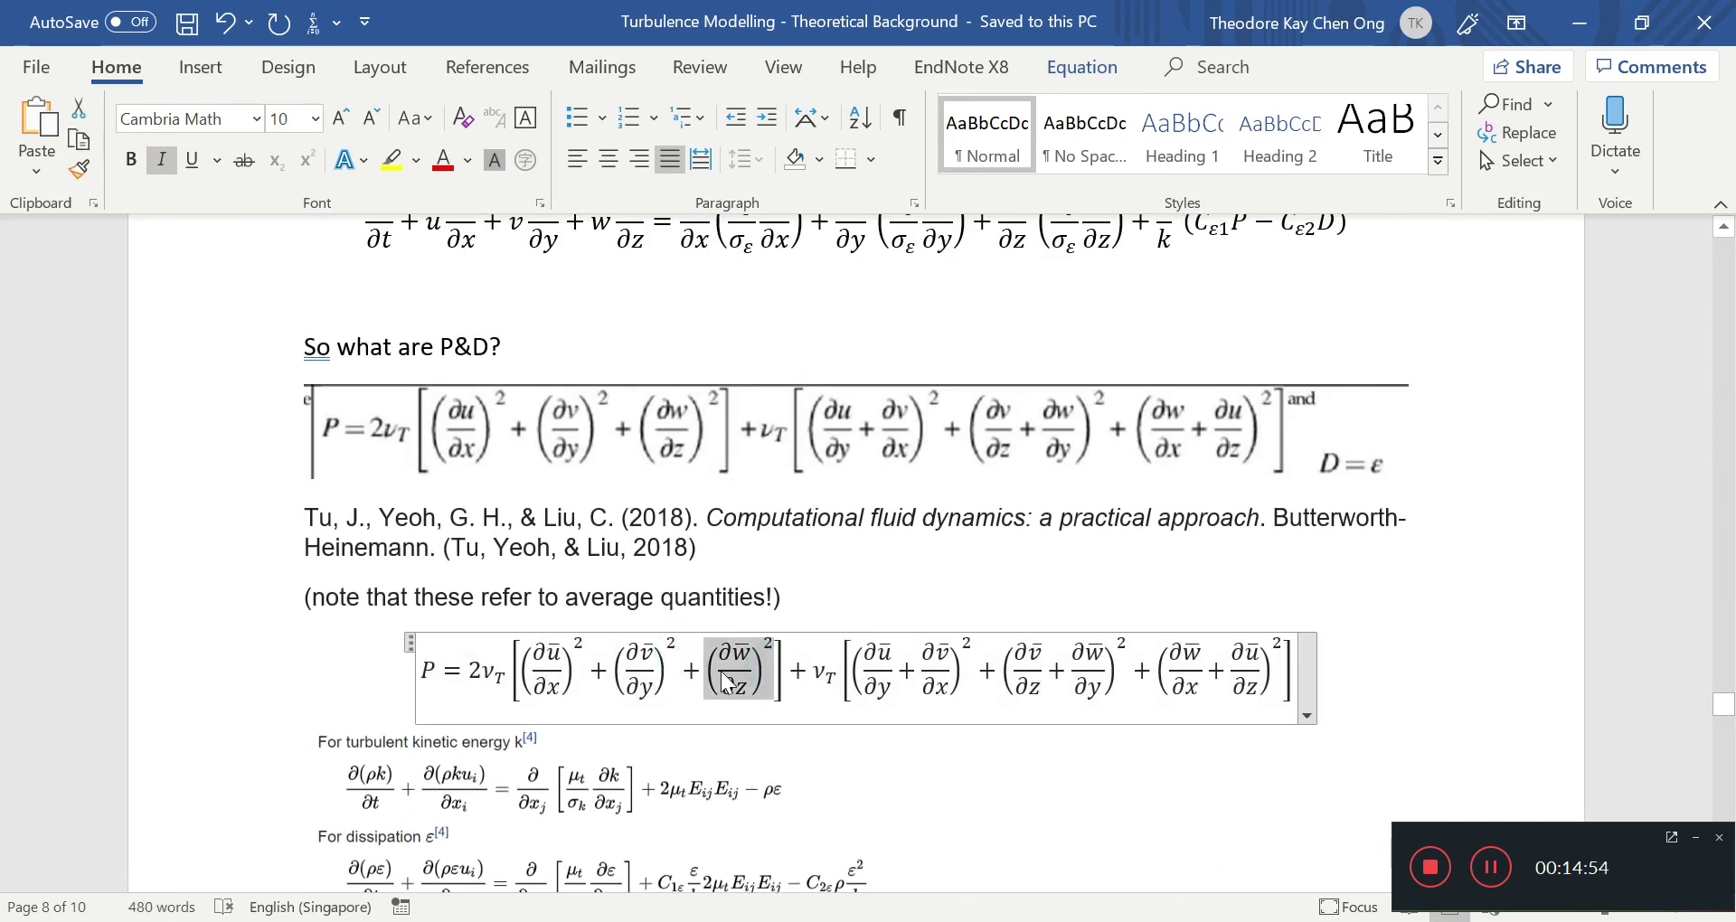
left_click(643, 721)
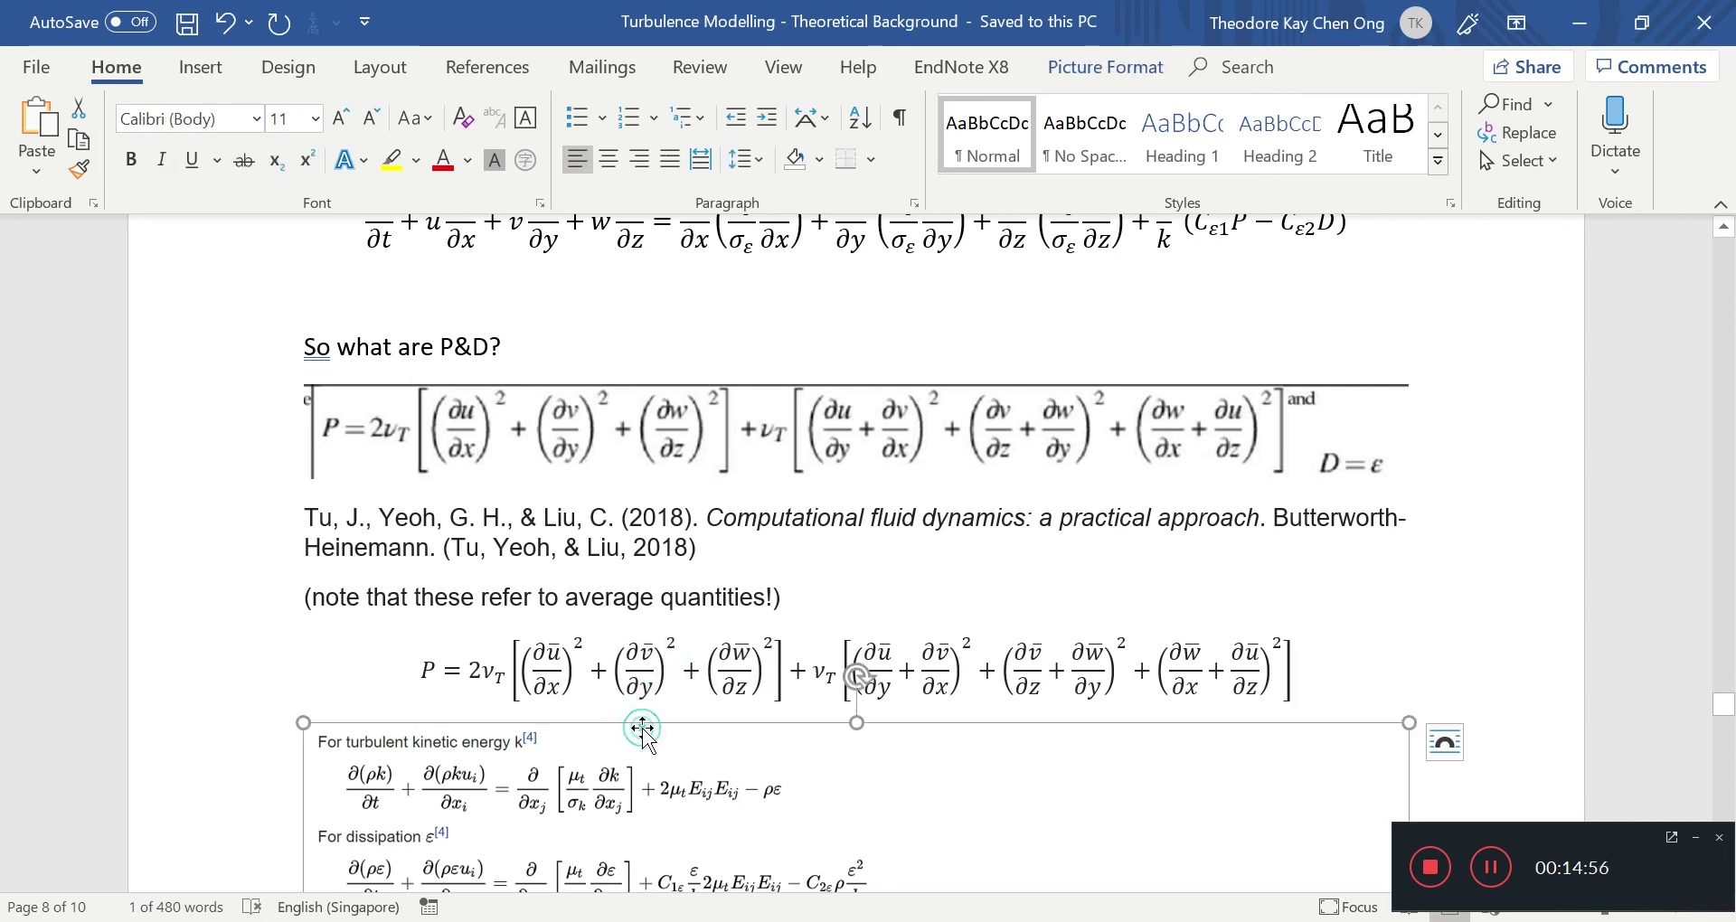
scroll(750, 489, "down", 4)
scroll(751, 489, "down", 12)
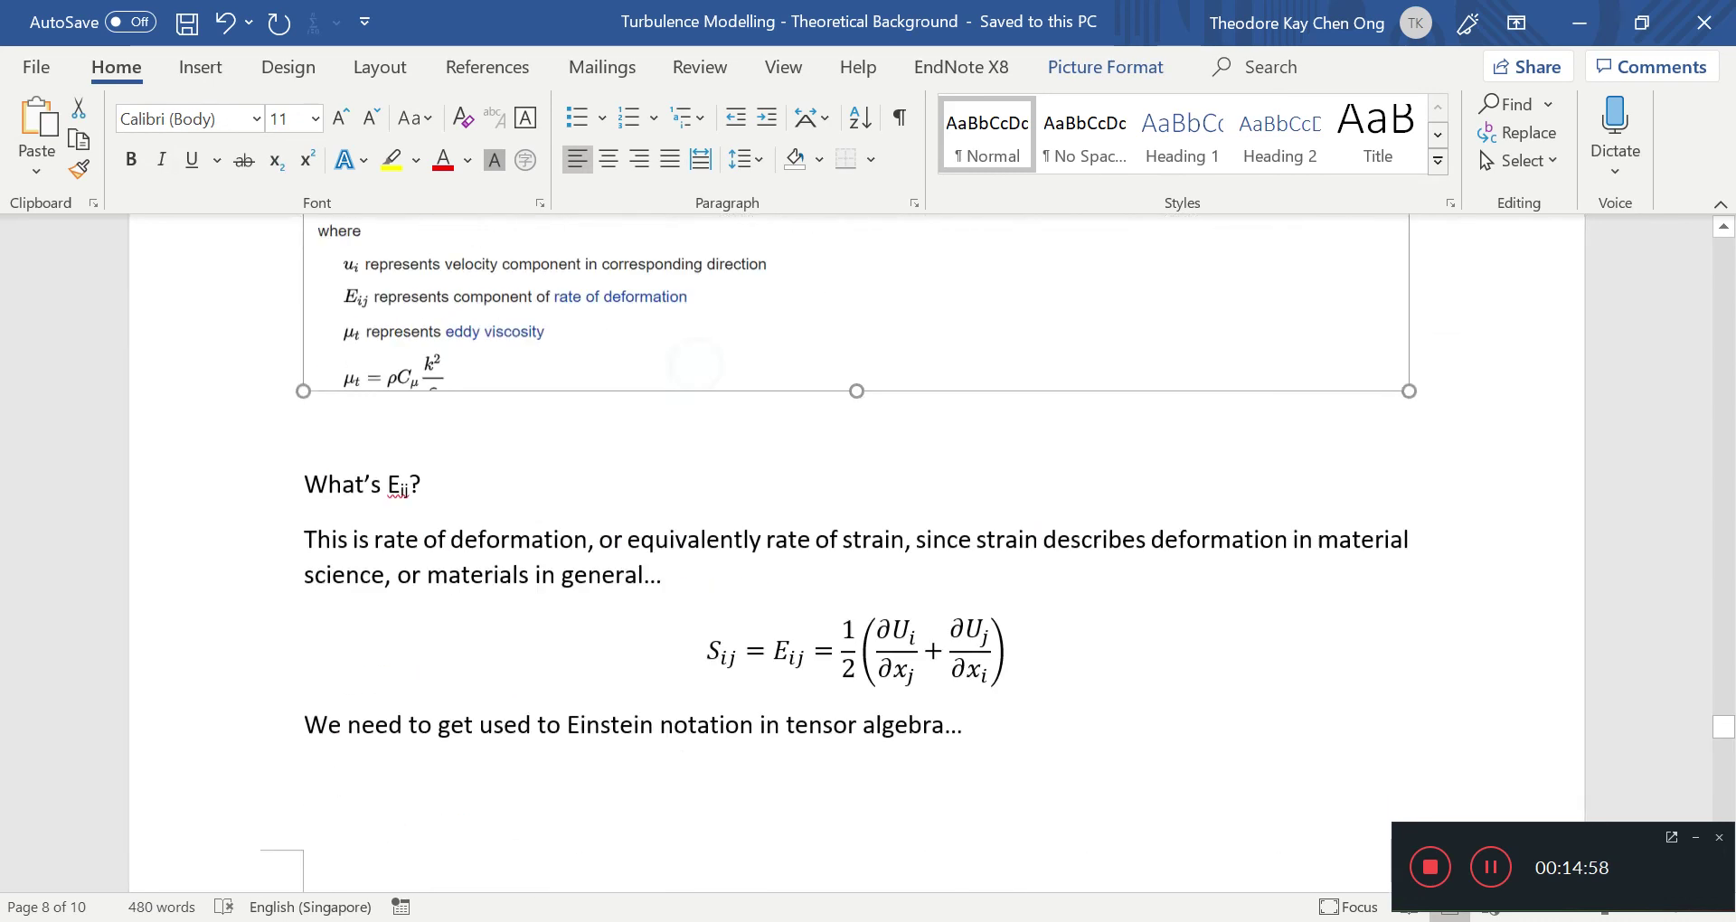
left_click_drag(639, 486, 716, 601)
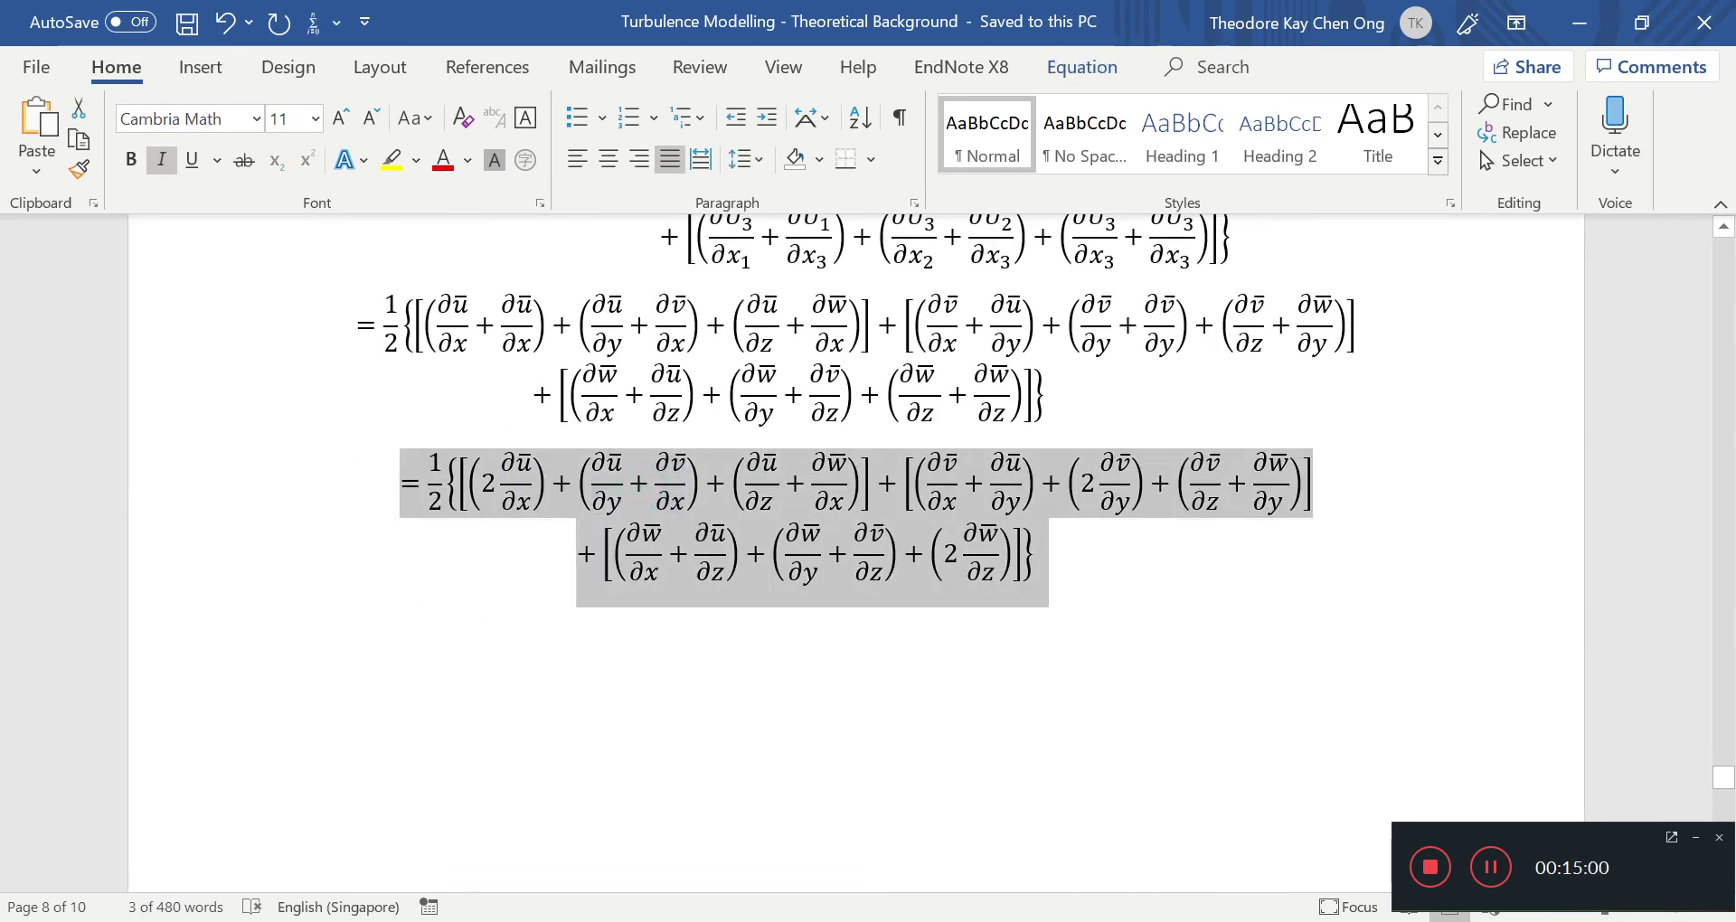
scroll(717, 600, "up", 8)
scroll(750, 507, "up", 6)
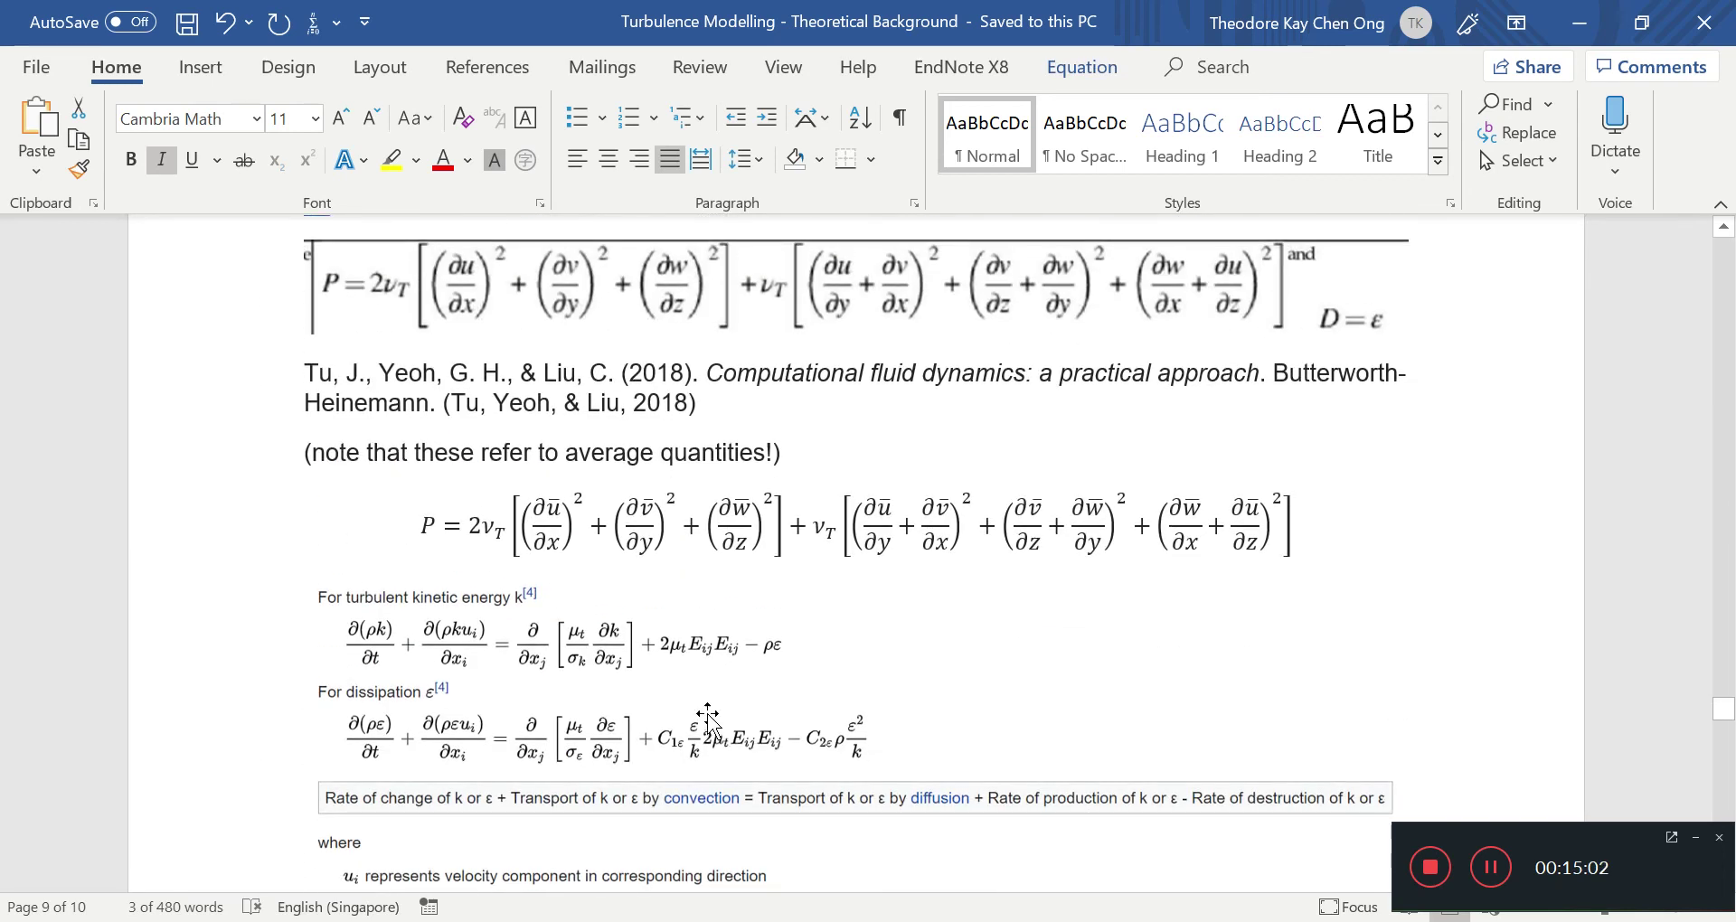
left_click(697, 645)
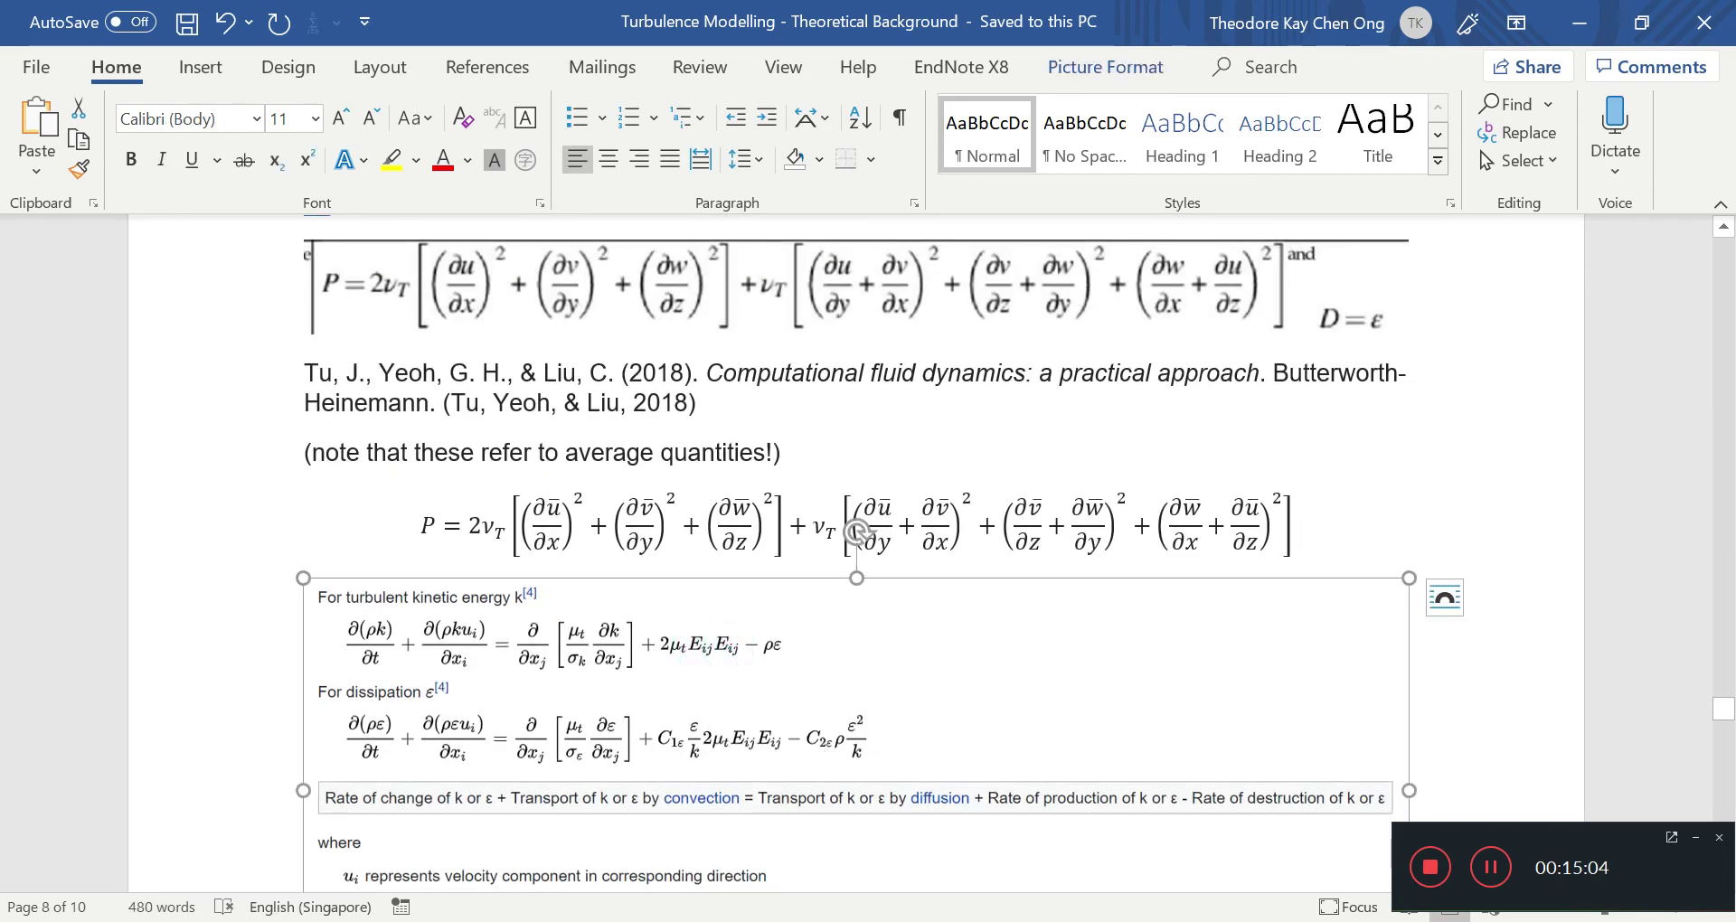
left_click(960, 530)
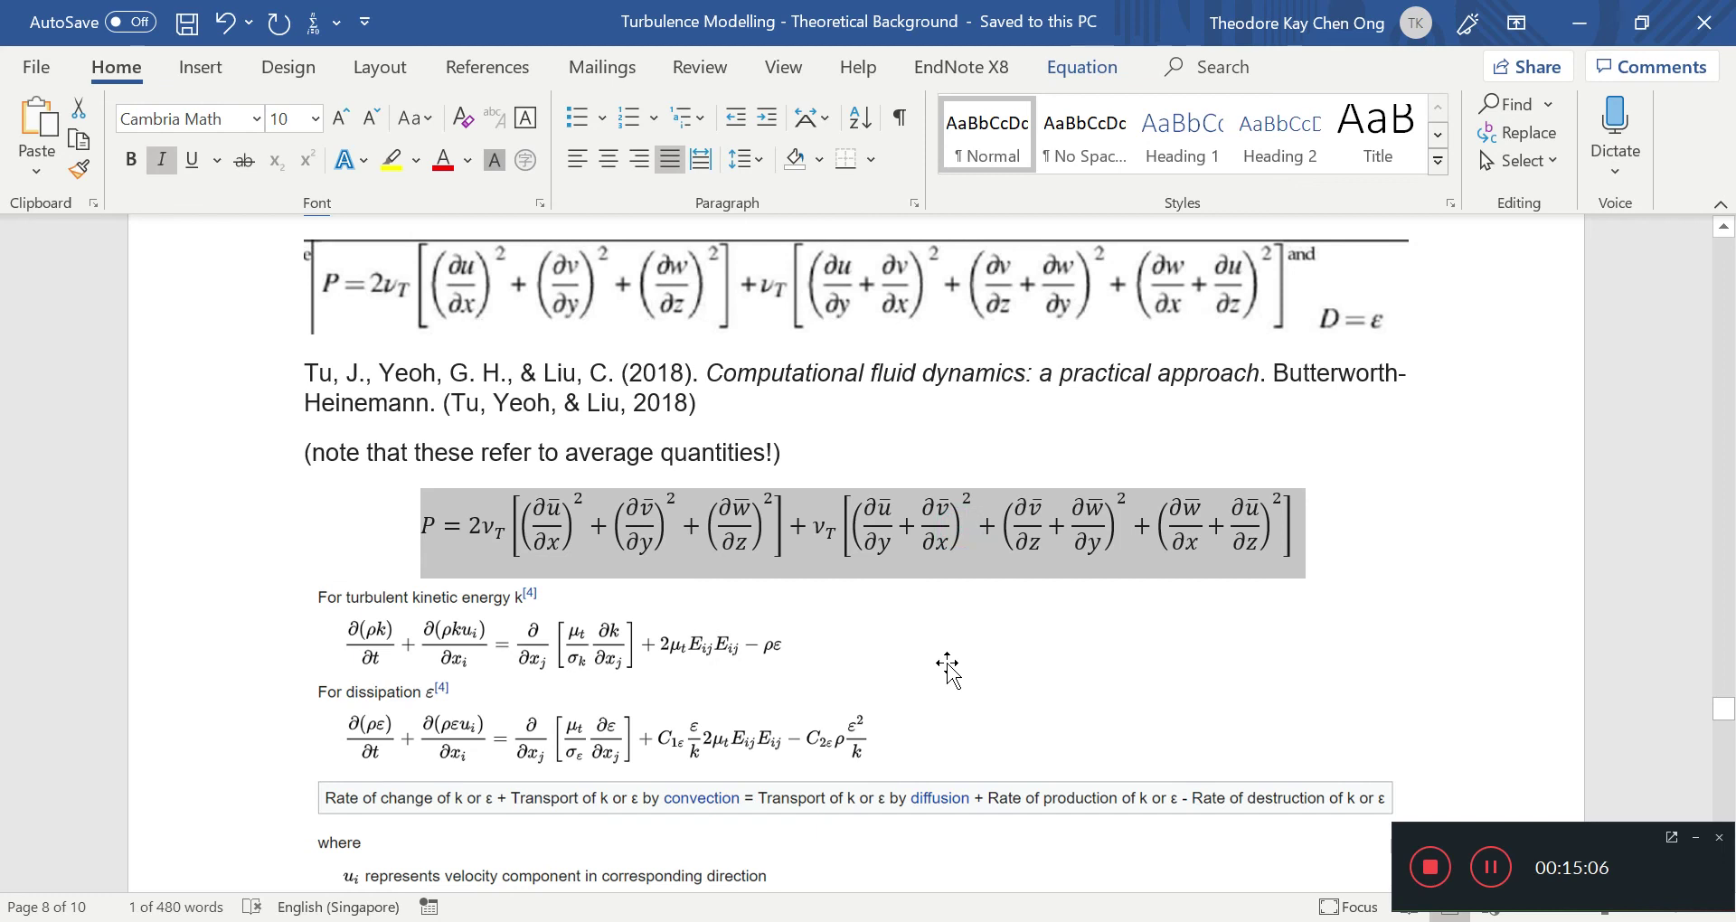
Compare the mean-velocity production equation P with the P − D terms and the 2μtEijEij terms in the k and ε transport equations.
left_click(802, 528)
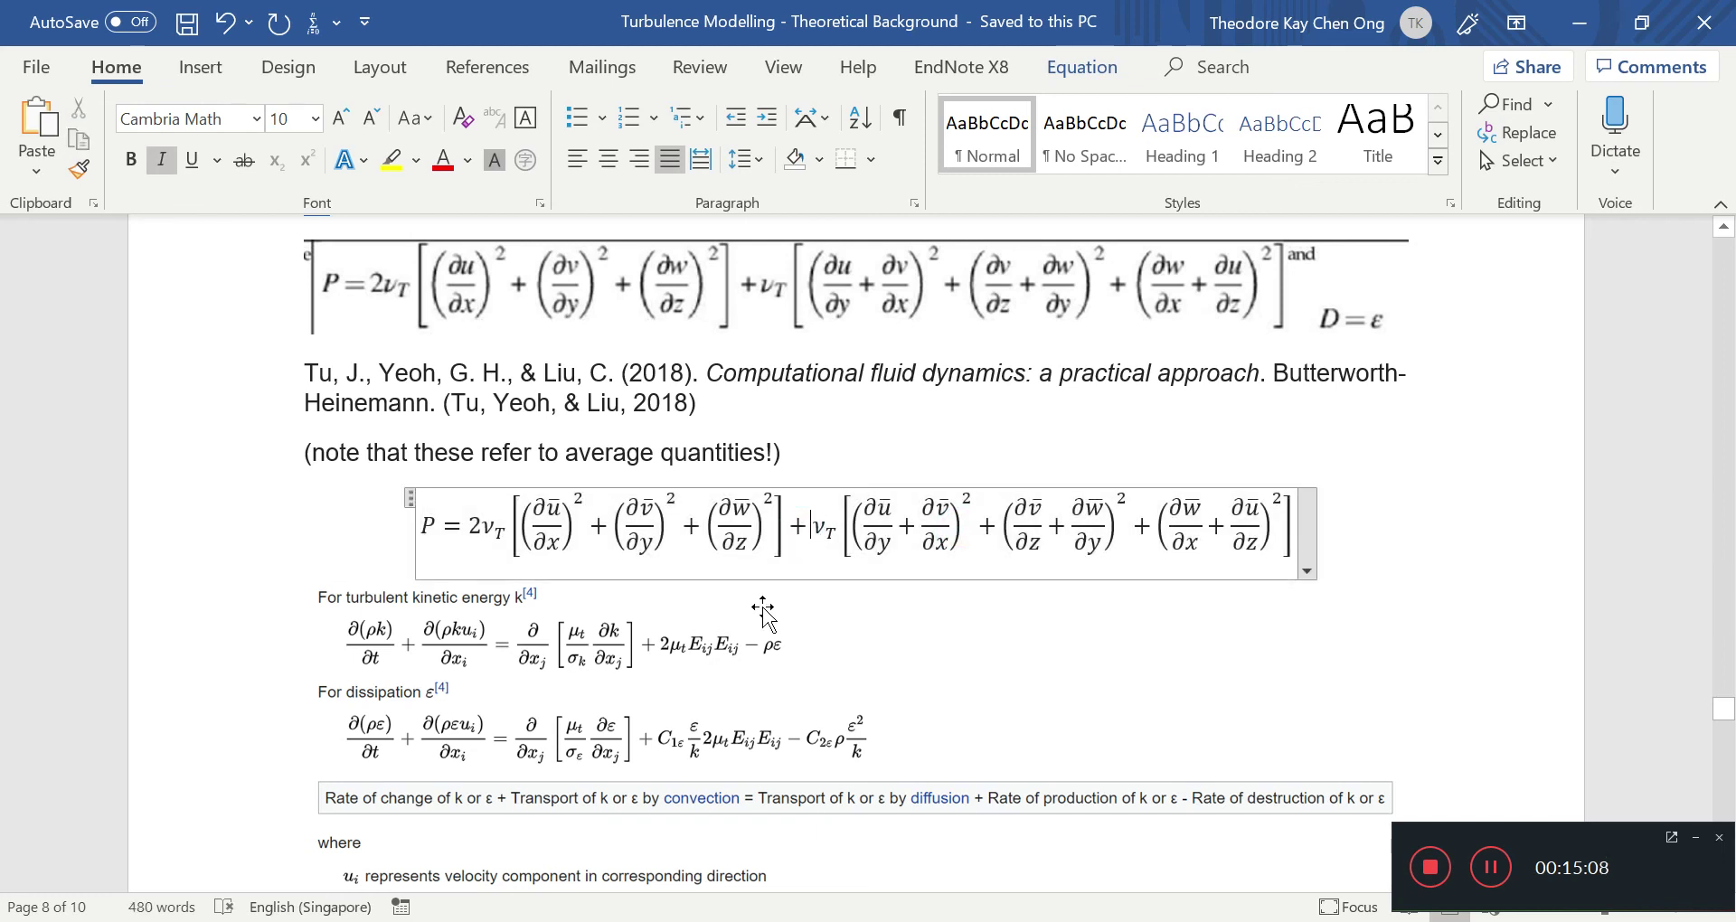
left_click(1017, 718)
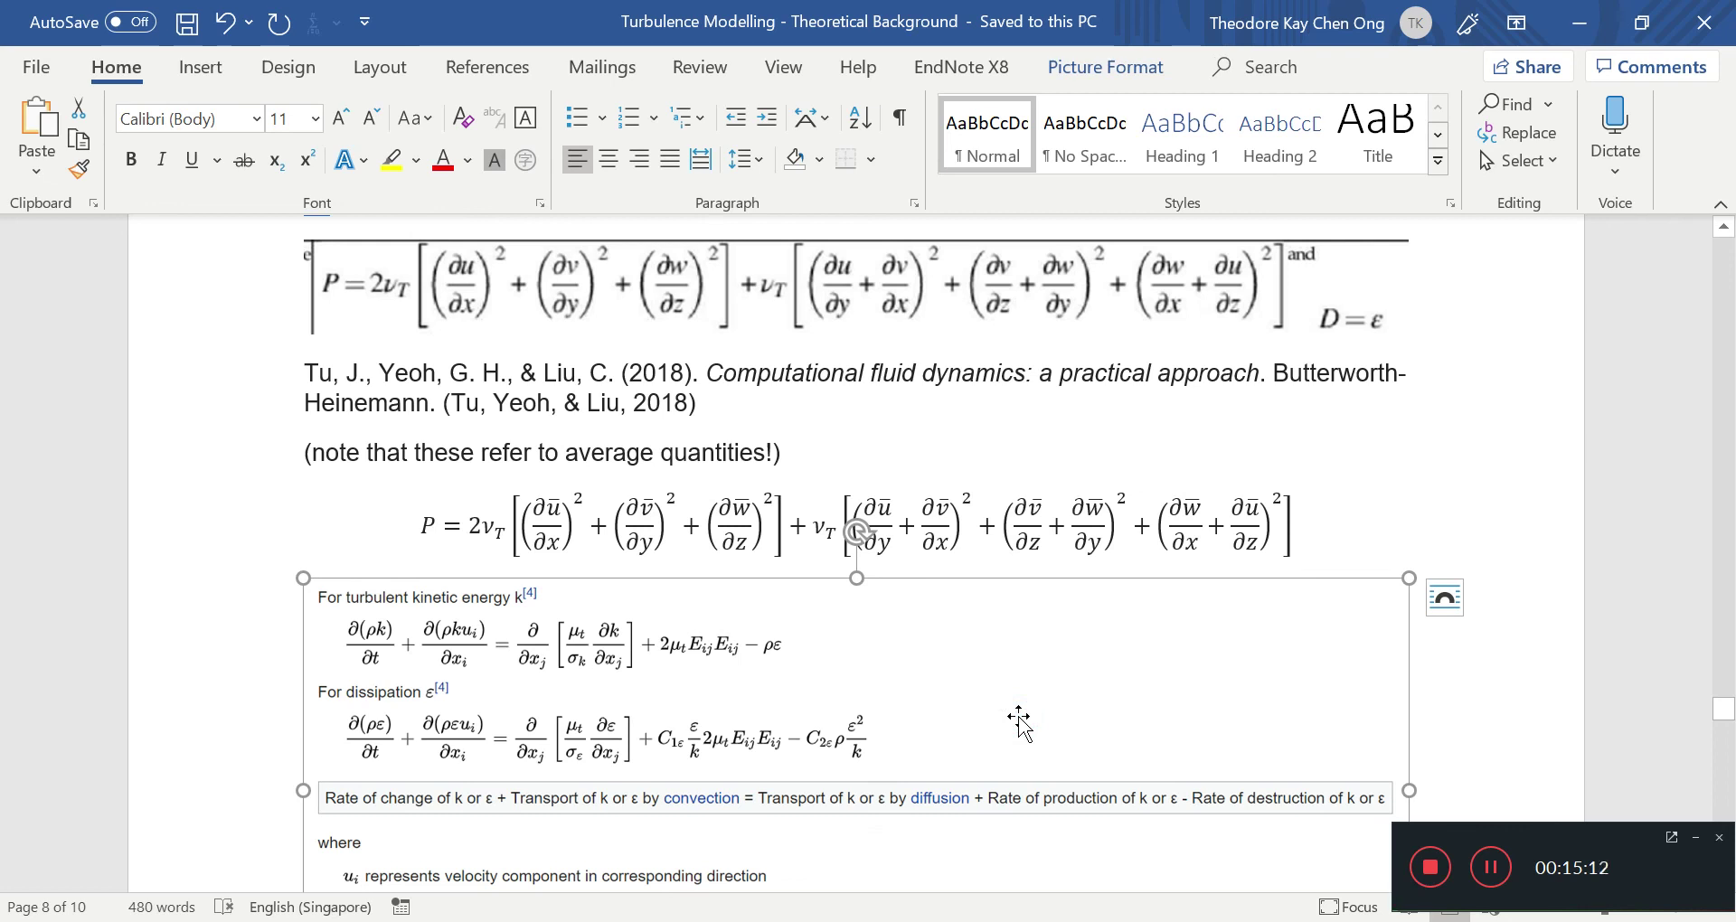
scroll(1019, 721, "down", 4)
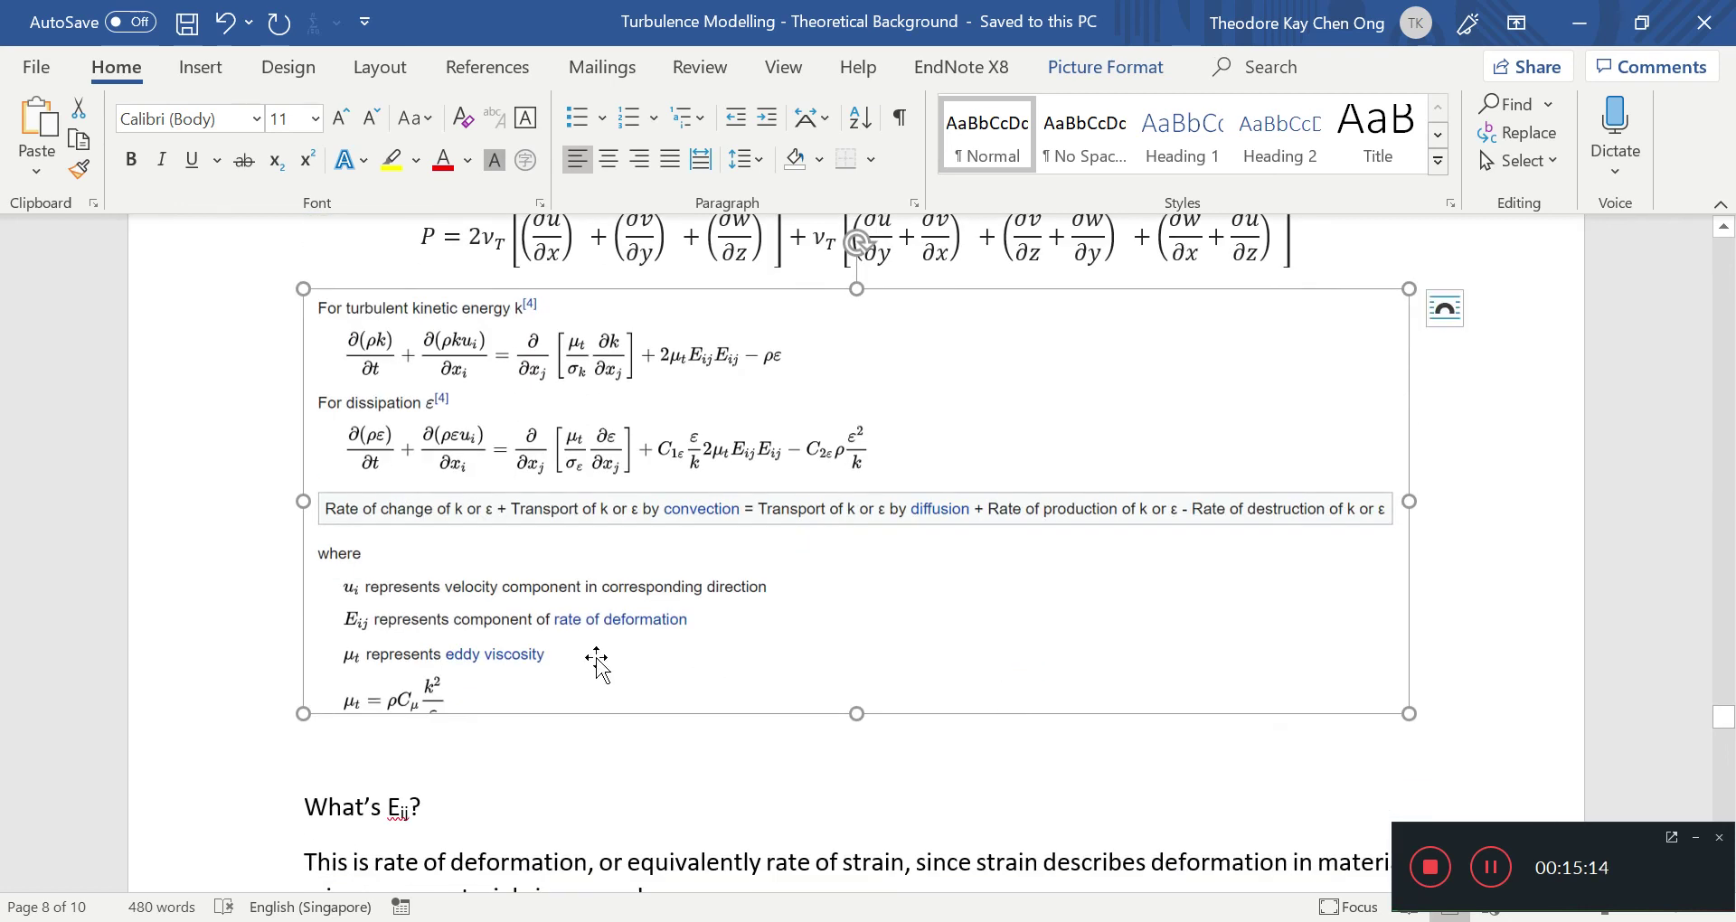
scroll(638, 718, "up", 5)
scroll(640, 728, "up", 5)
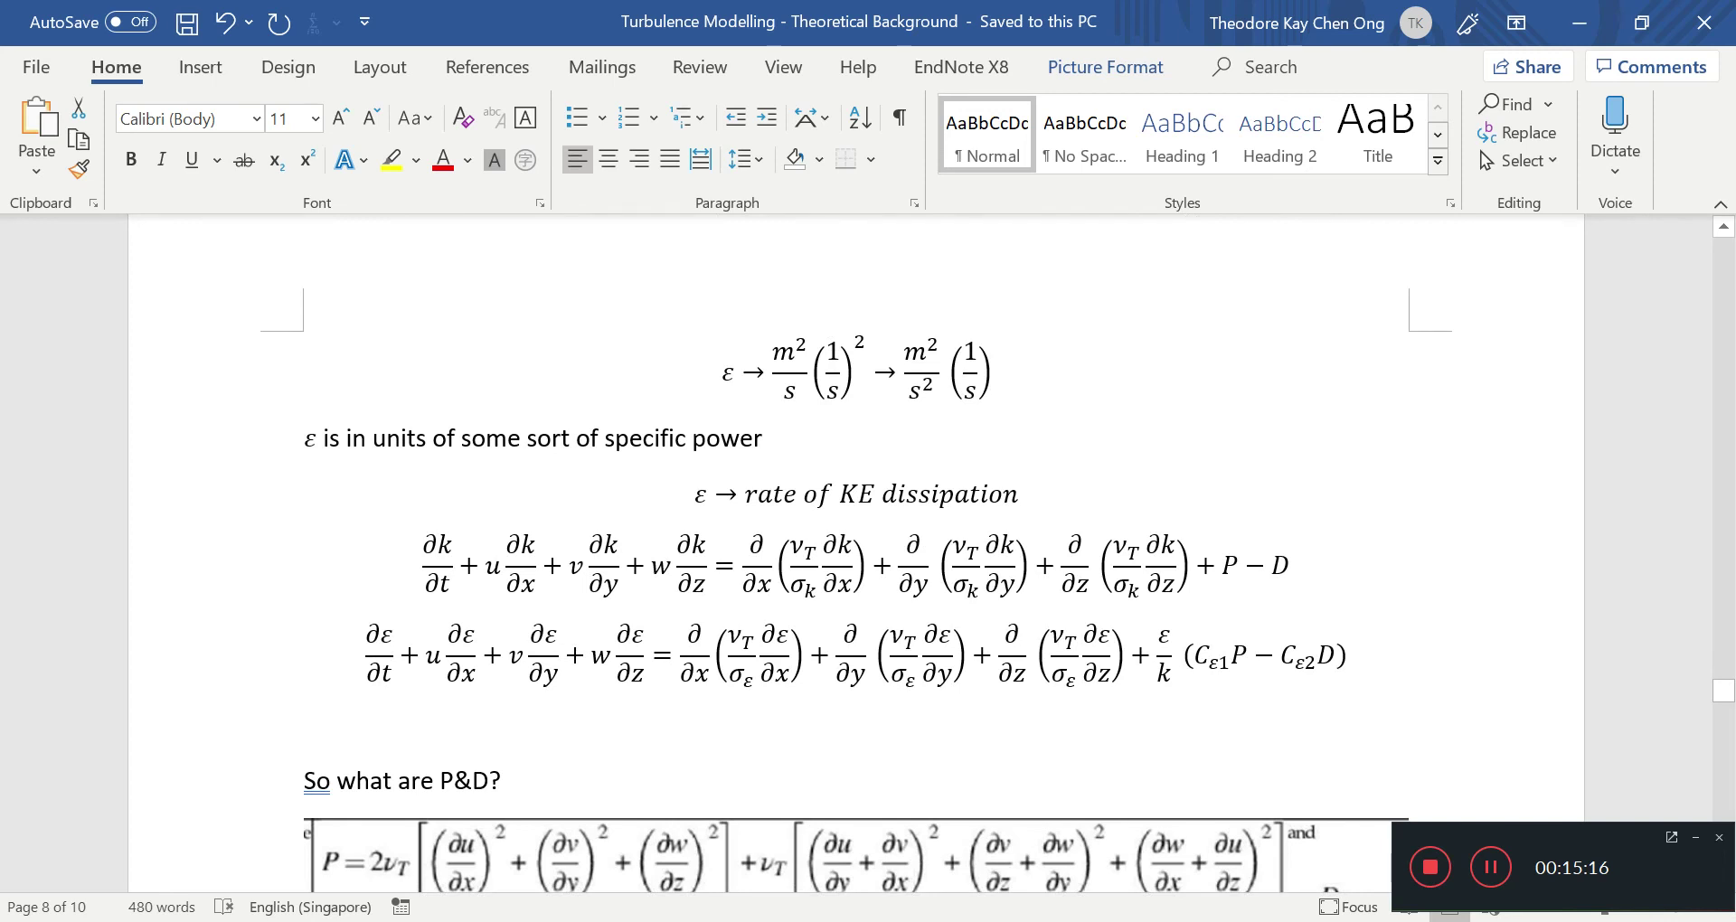
scroll(637, 719, "down", 20)
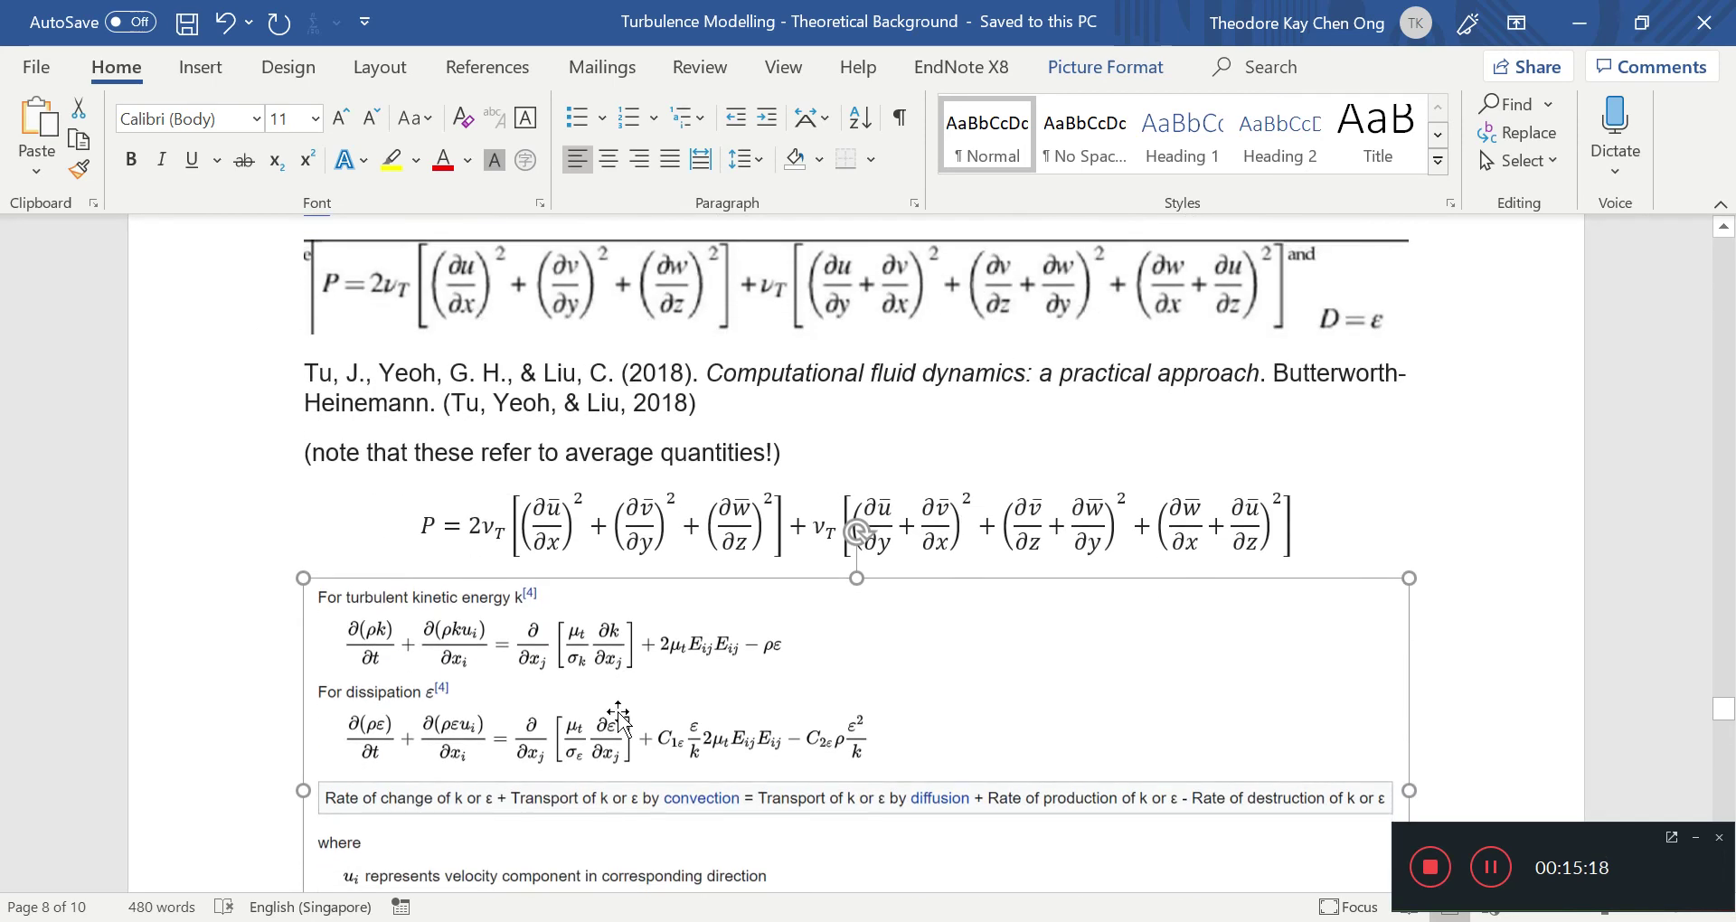
scroll(856, 556, "down", 6)
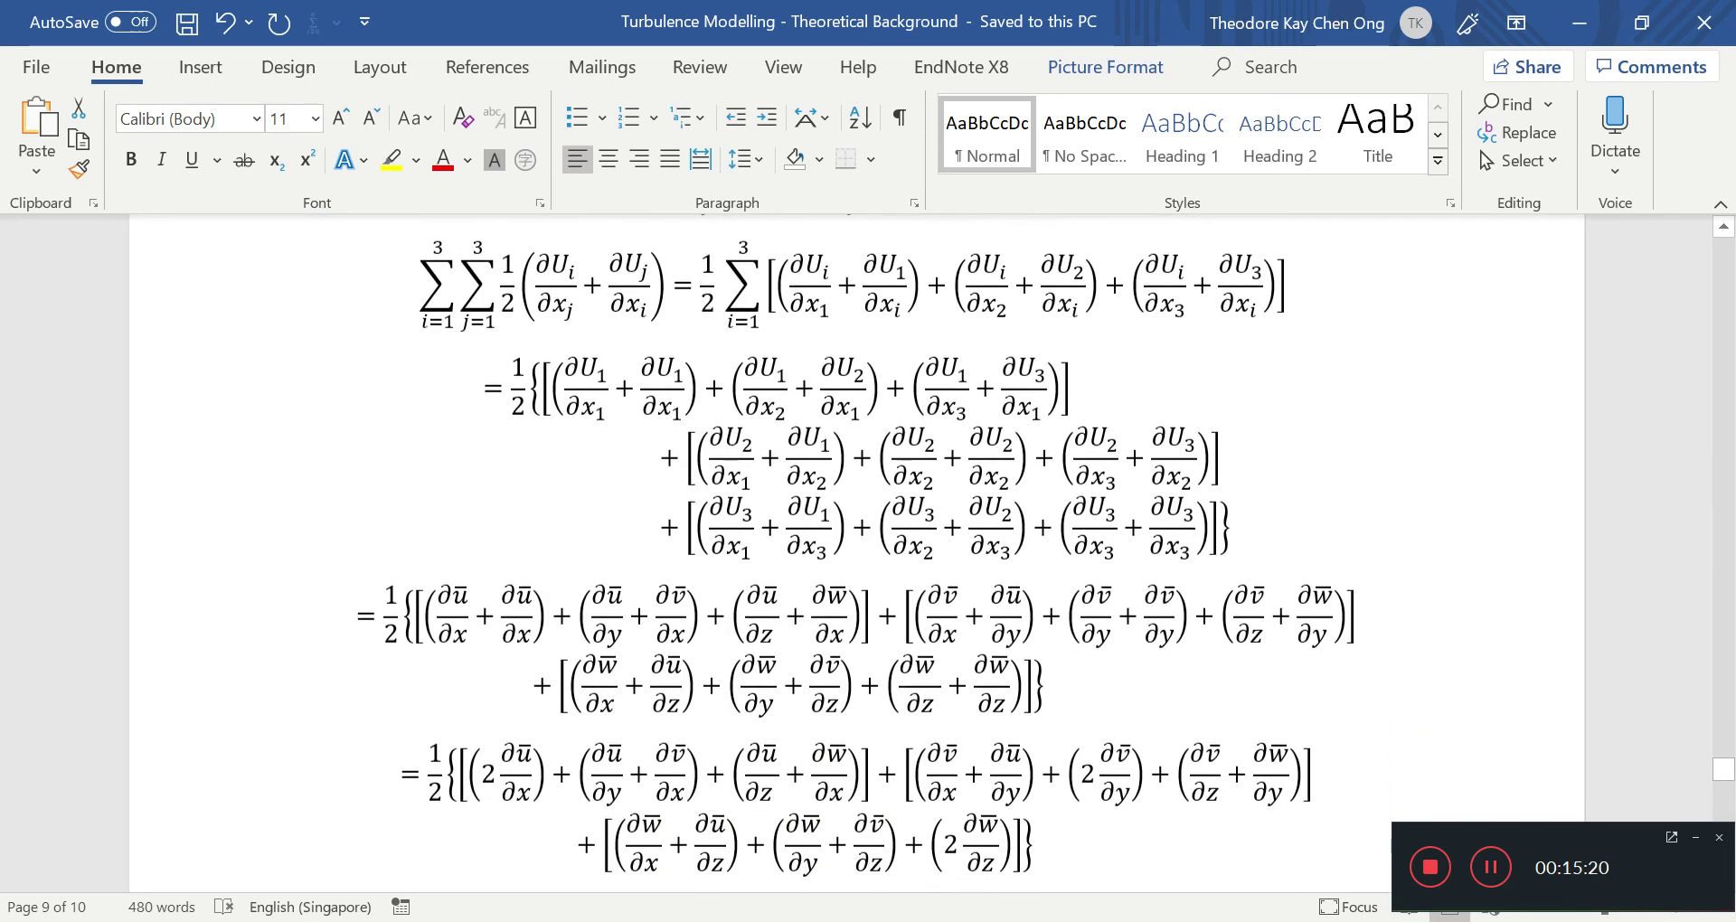
scroll(618, 714, "up", 15)
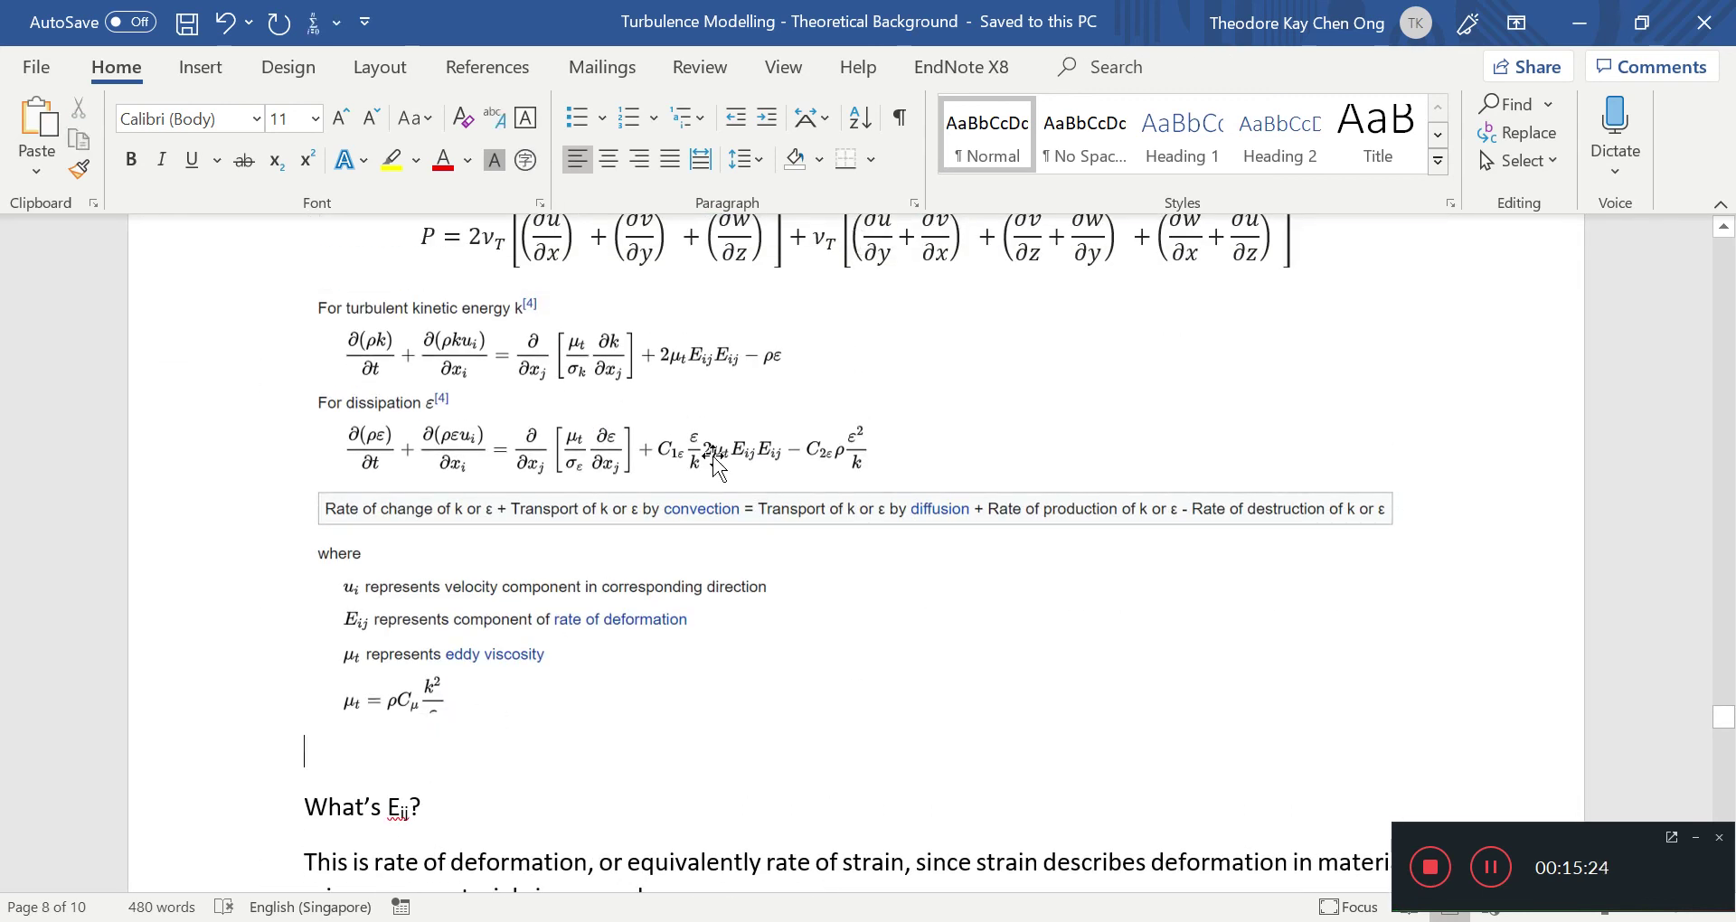
left_click(702, 365)
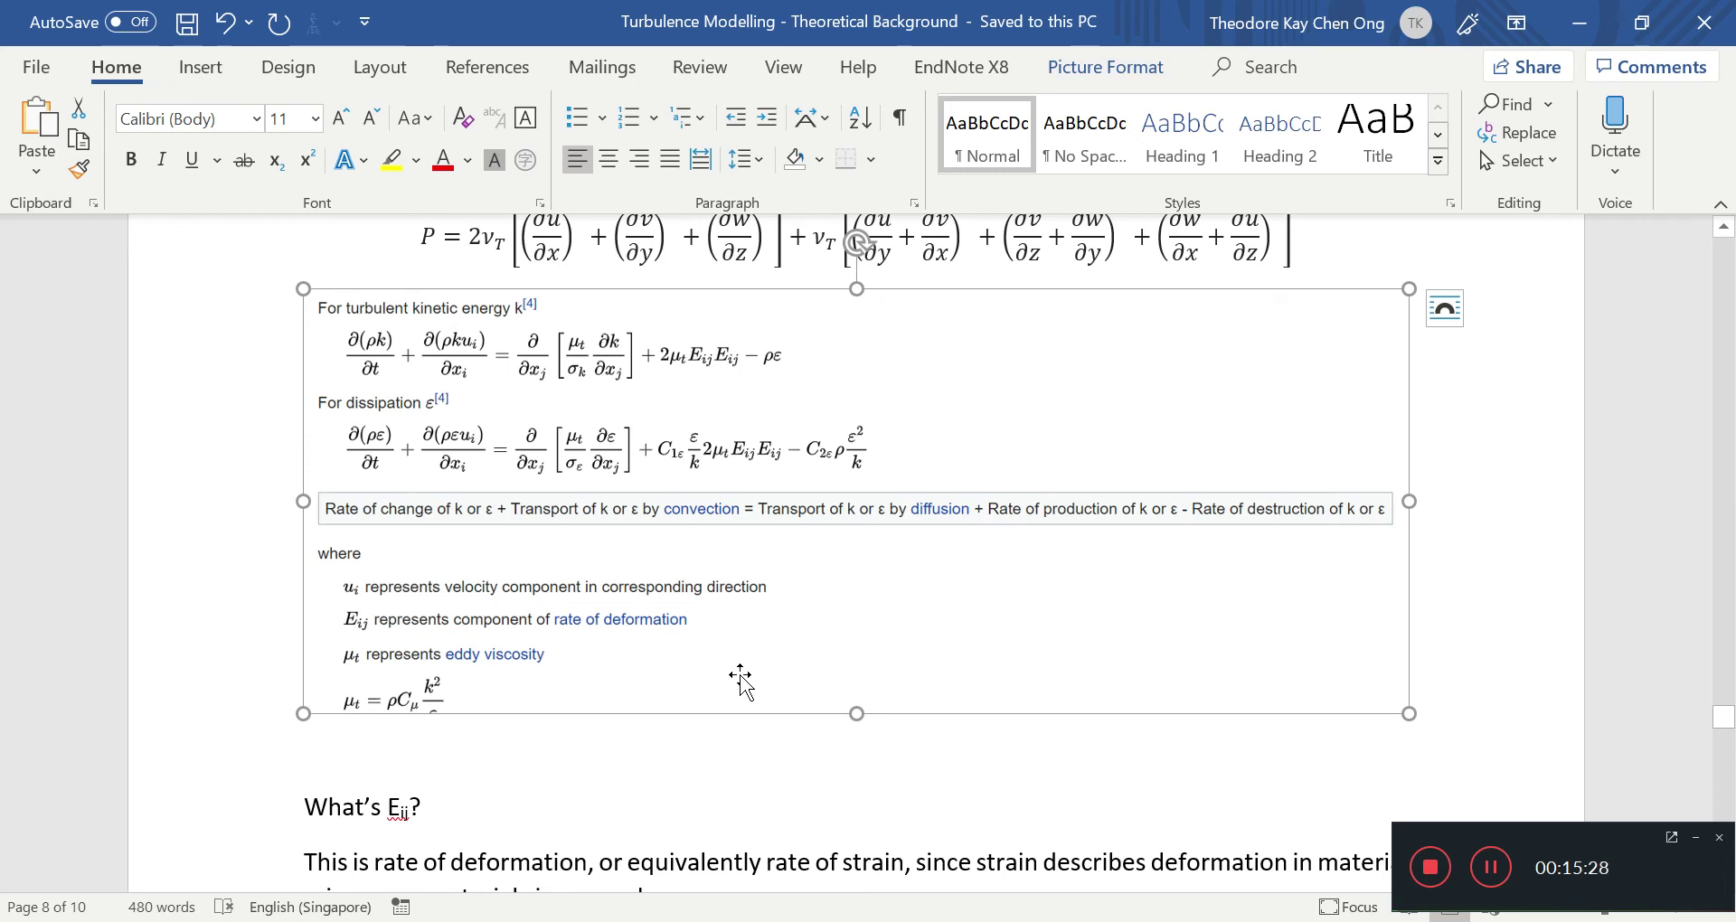
Review the Sij derivation from its double-summation definition through the U1, U2, U3 expansion to the simplified mean-velocity form.
scroll(740, 678, "down", 9)
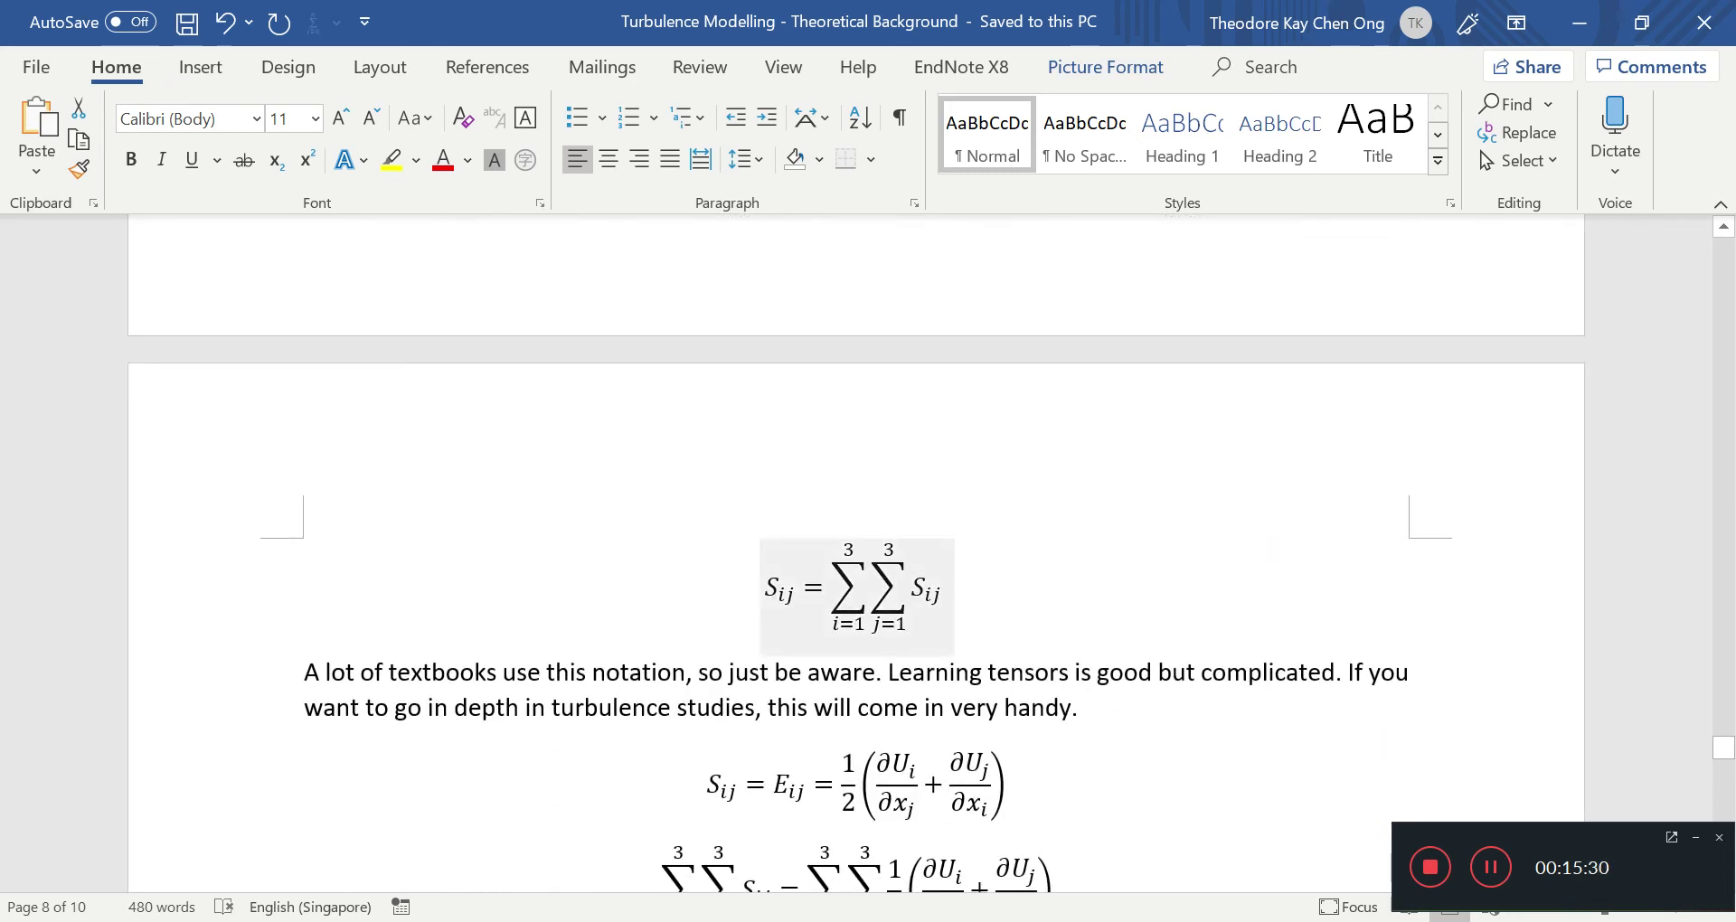
left_click_drag(942, 588, 810, 579)
scroll(850, 647, "down", 5)
left_click(970, 497)
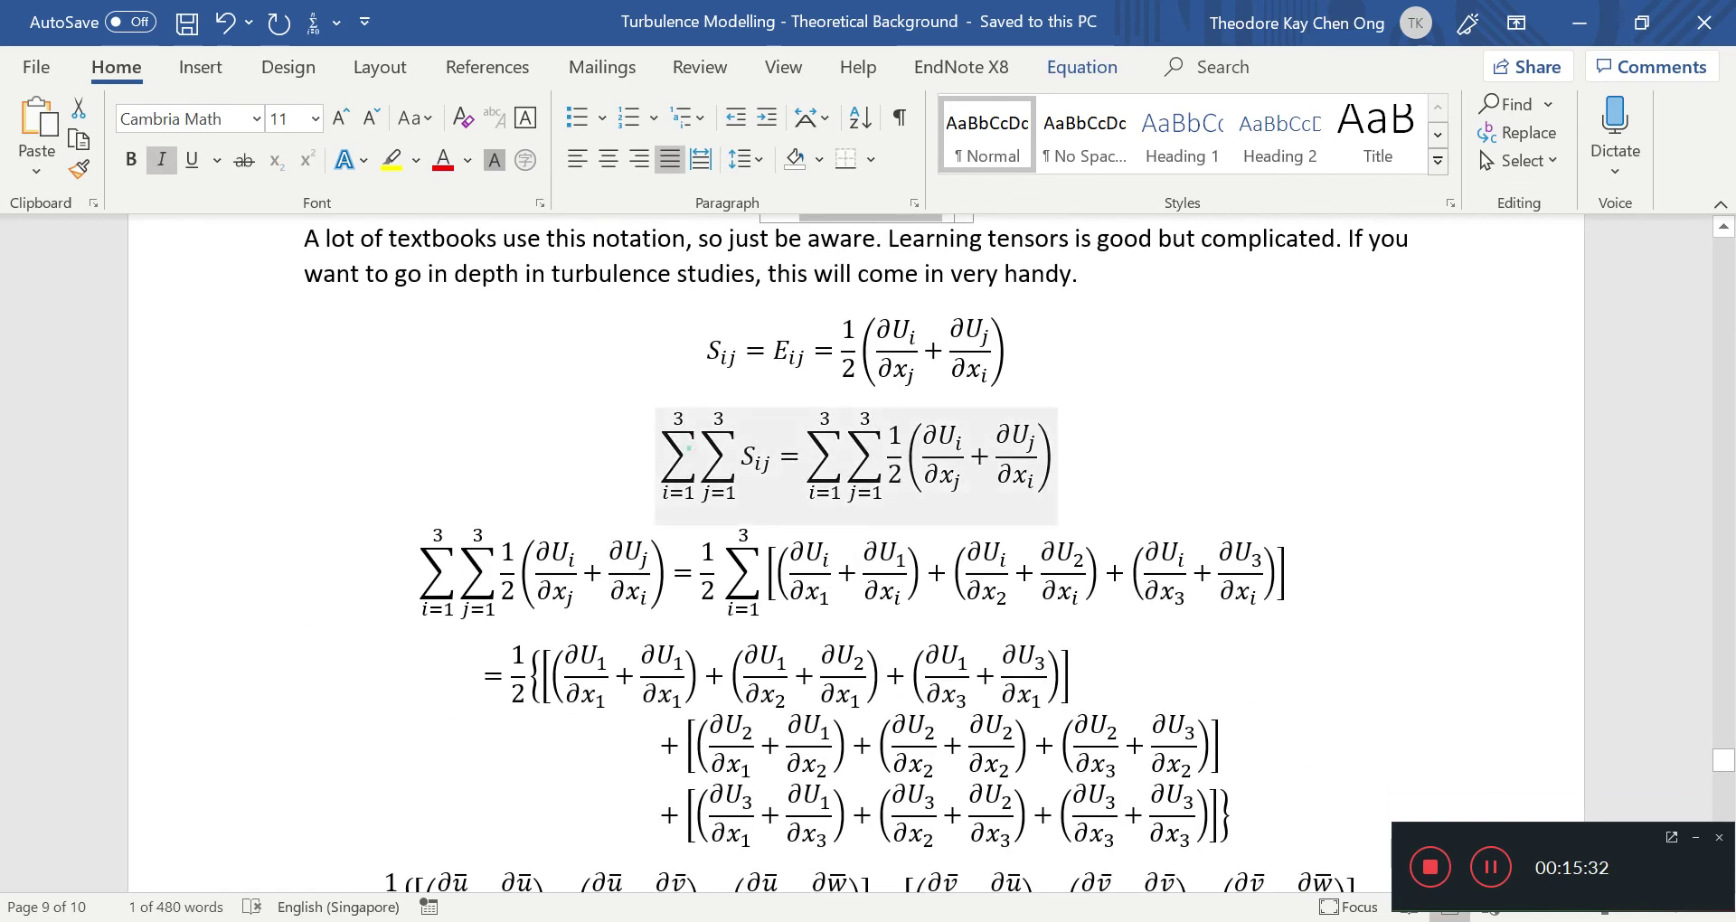
left_click(776, 673)
scroll(776, 673, "down", 5)
left_click(452, 479)
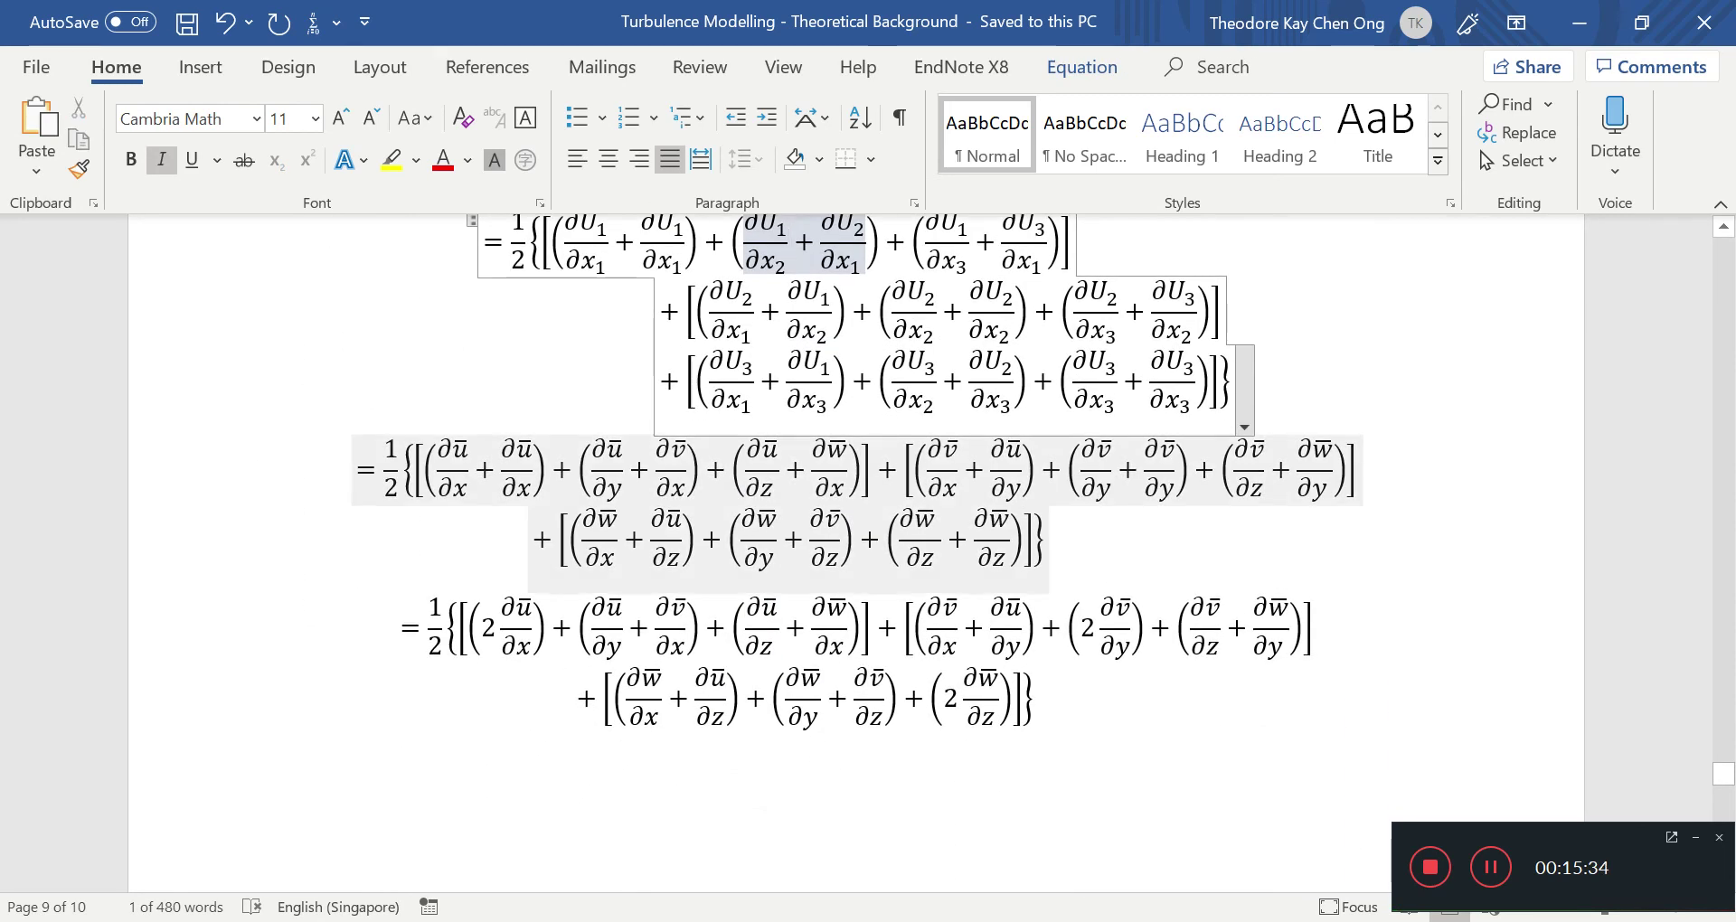
double_click(452, 479)
triple_click(801, 710)
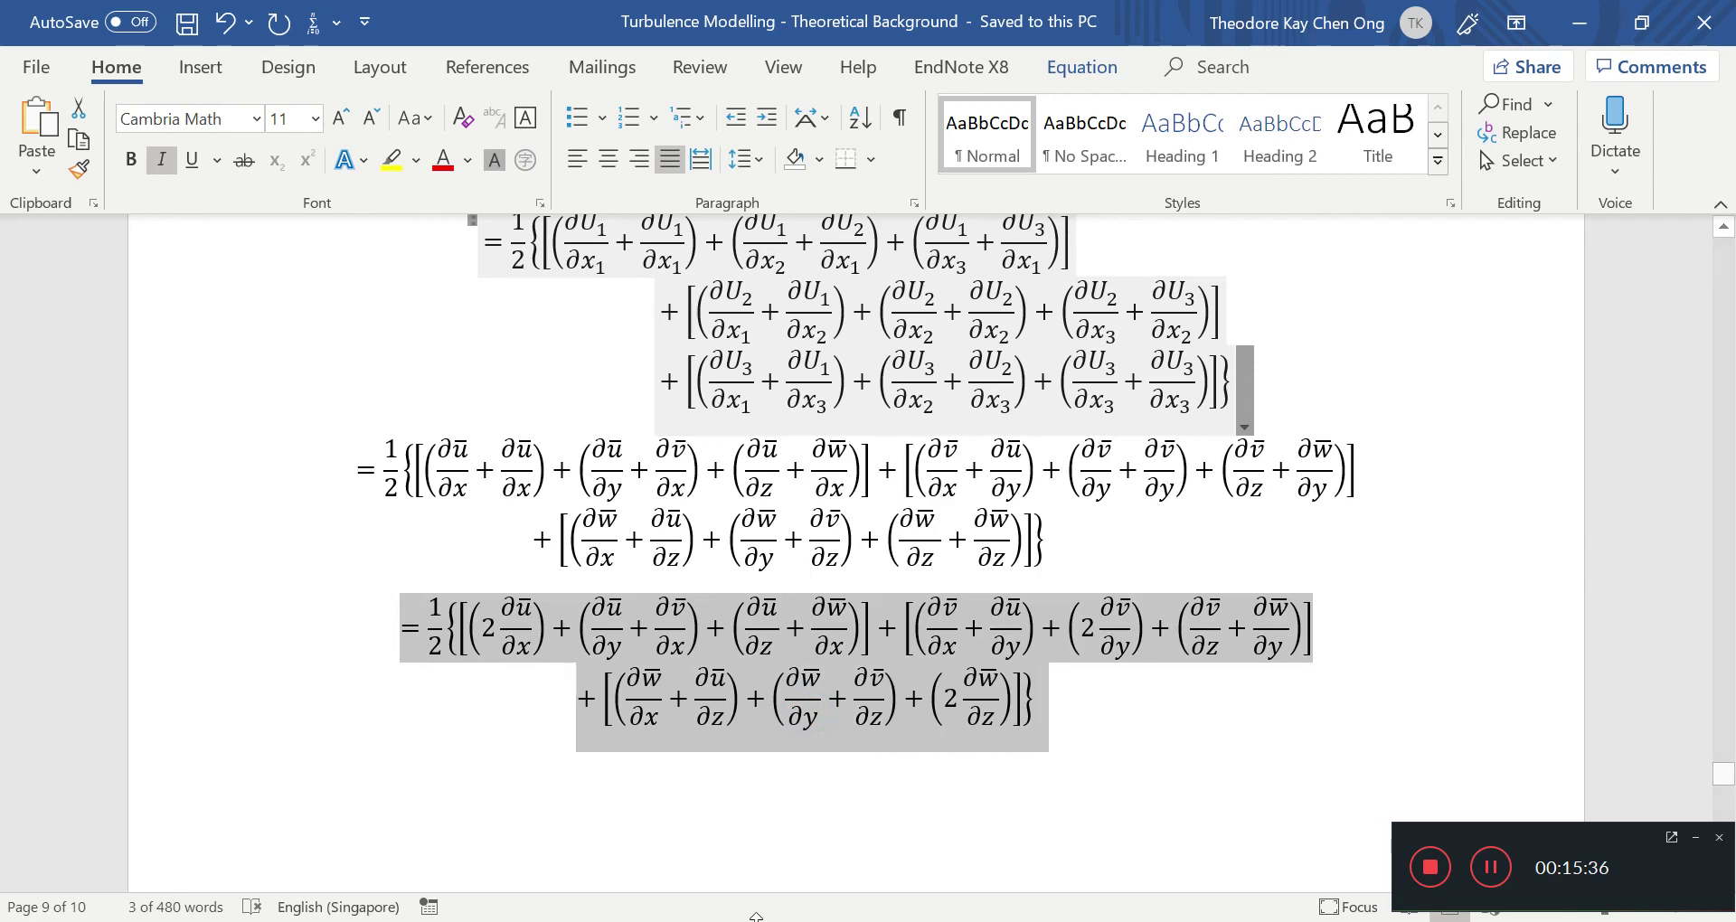
key("alt+Tab")
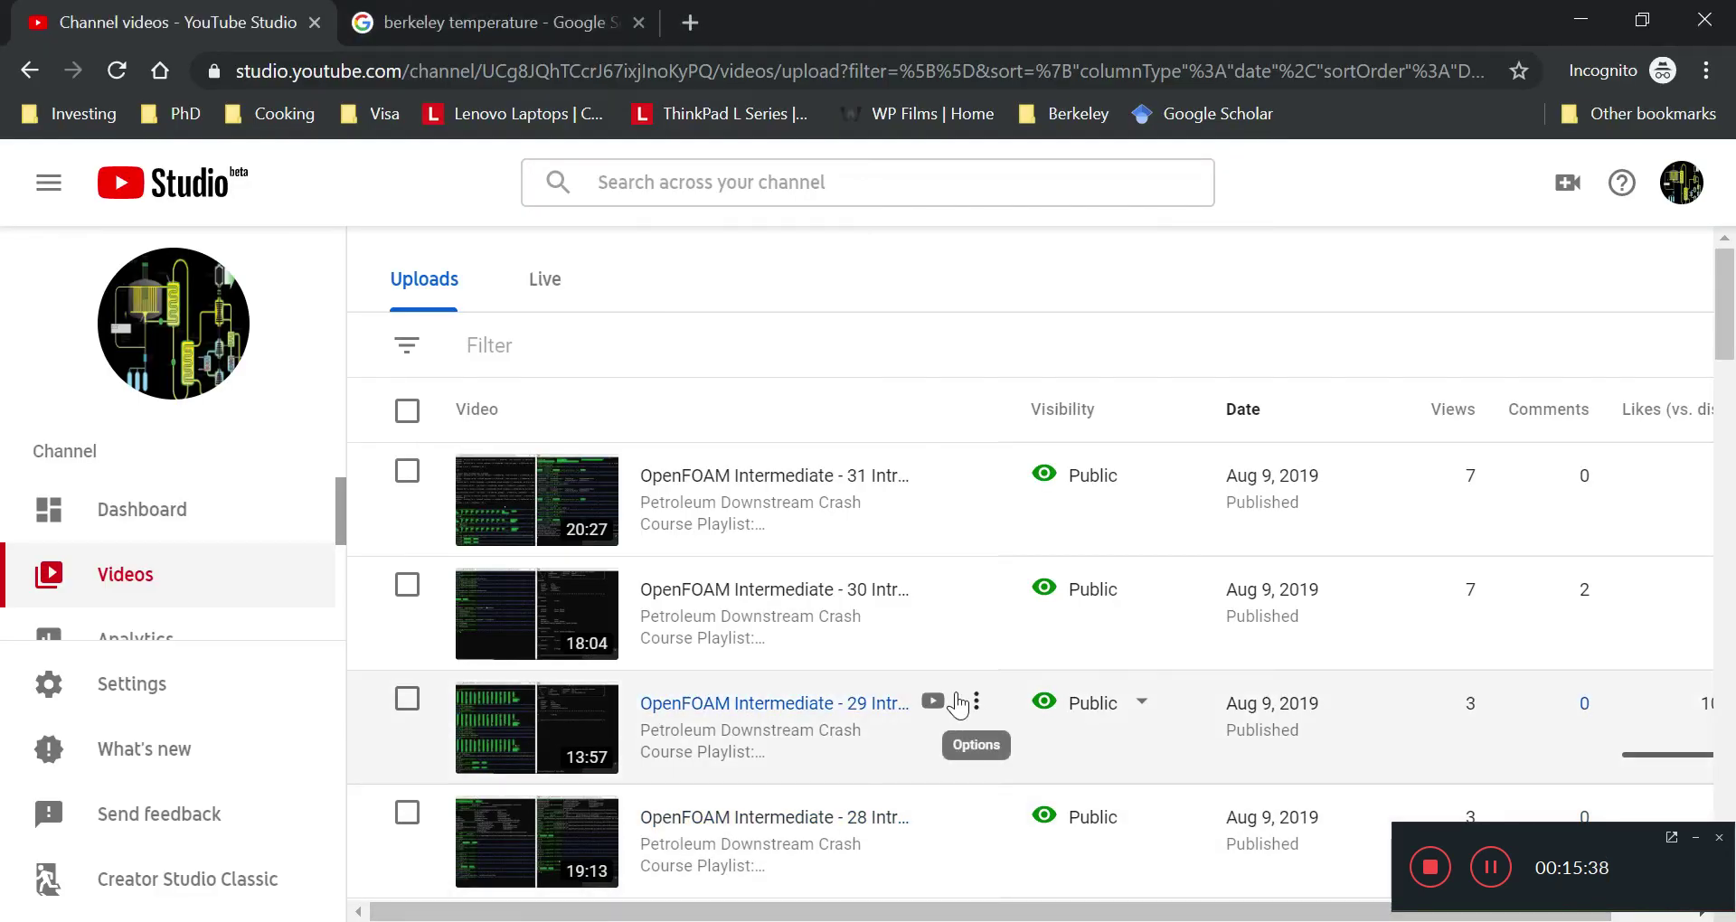
key("alt+Tab")
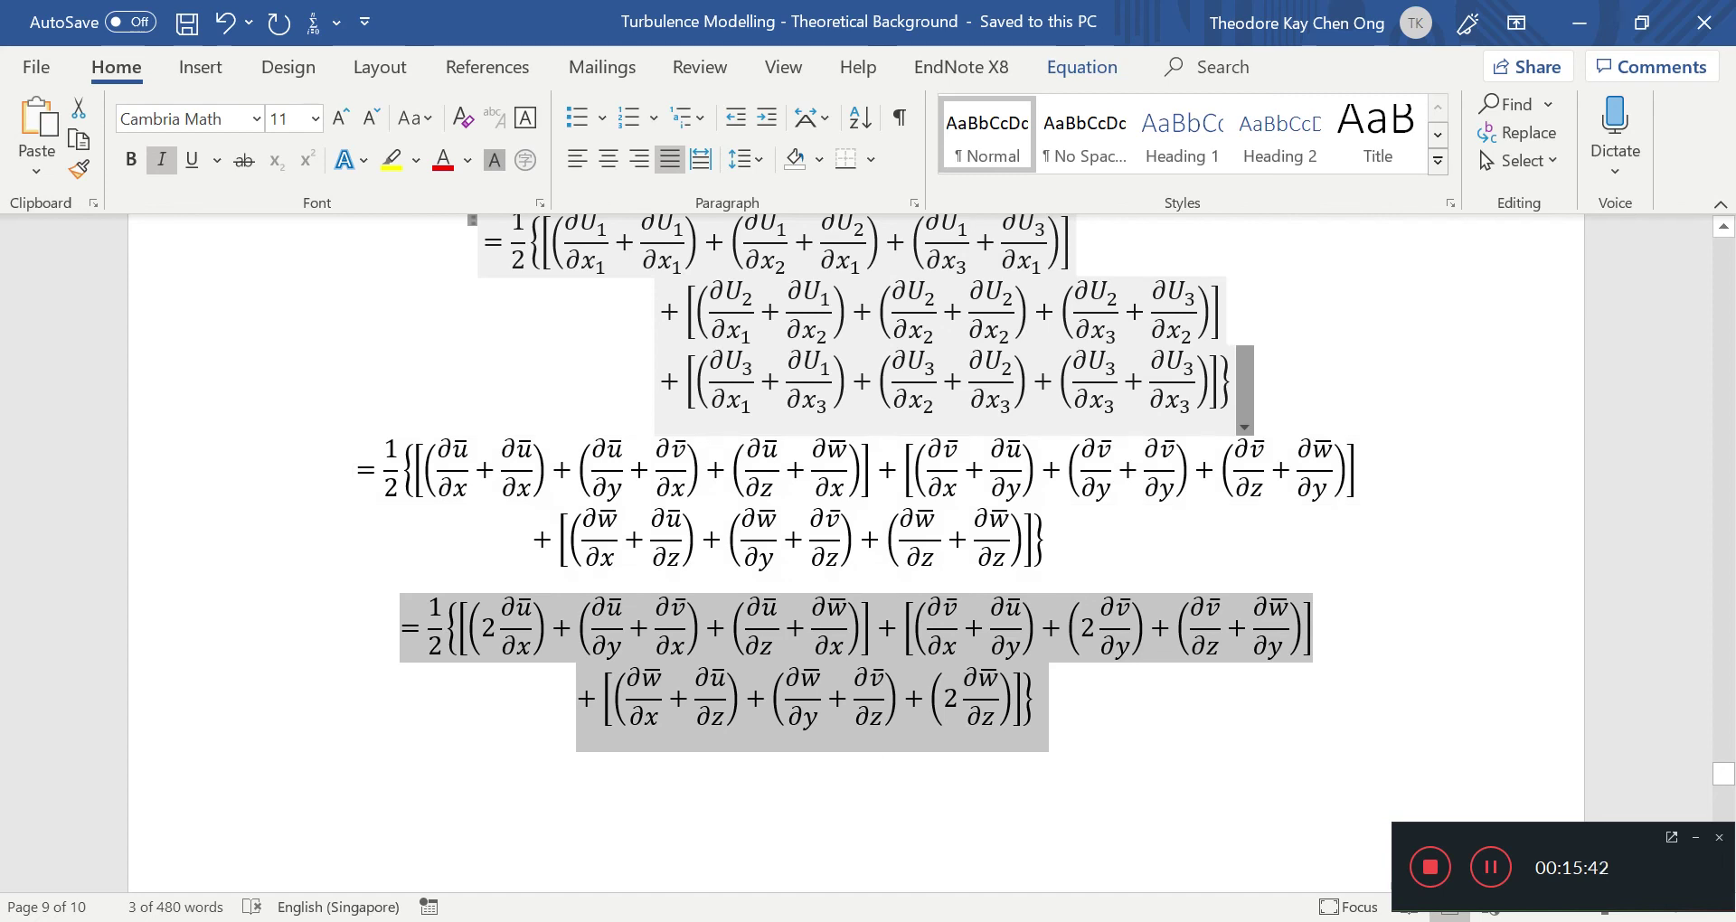
Examine the mean-velocity production equation P alongside the pictured k and ε transport equations in compact index notation.
scroll(857, 551, "up", 15)
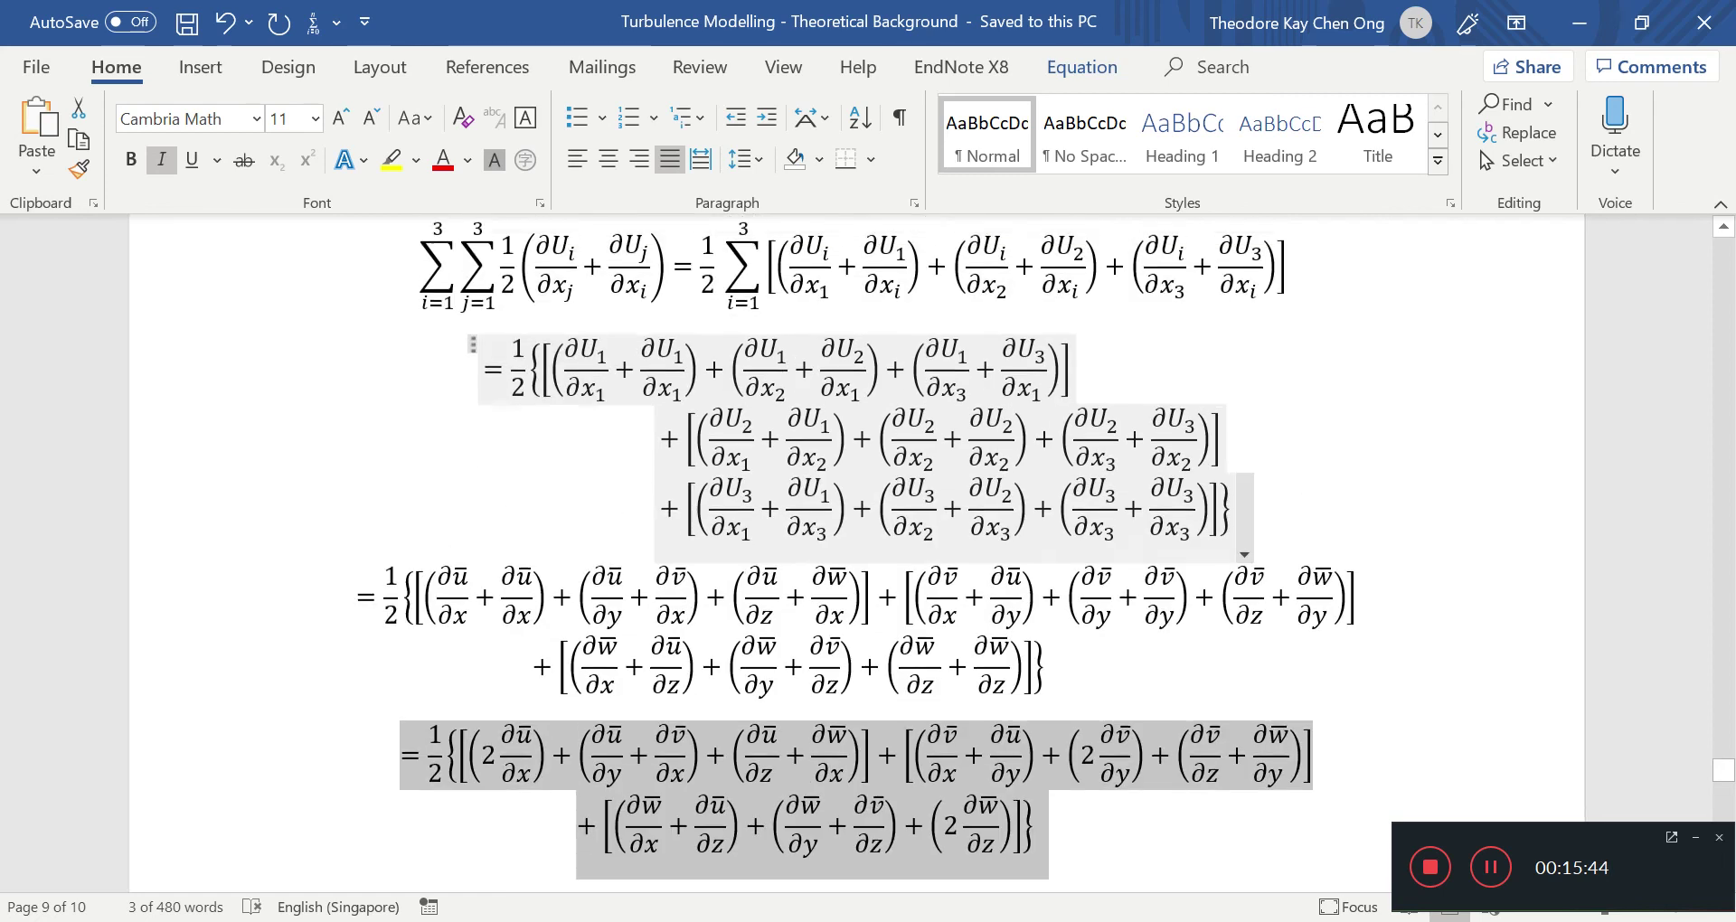
scroll(857, 552, "up", 3)
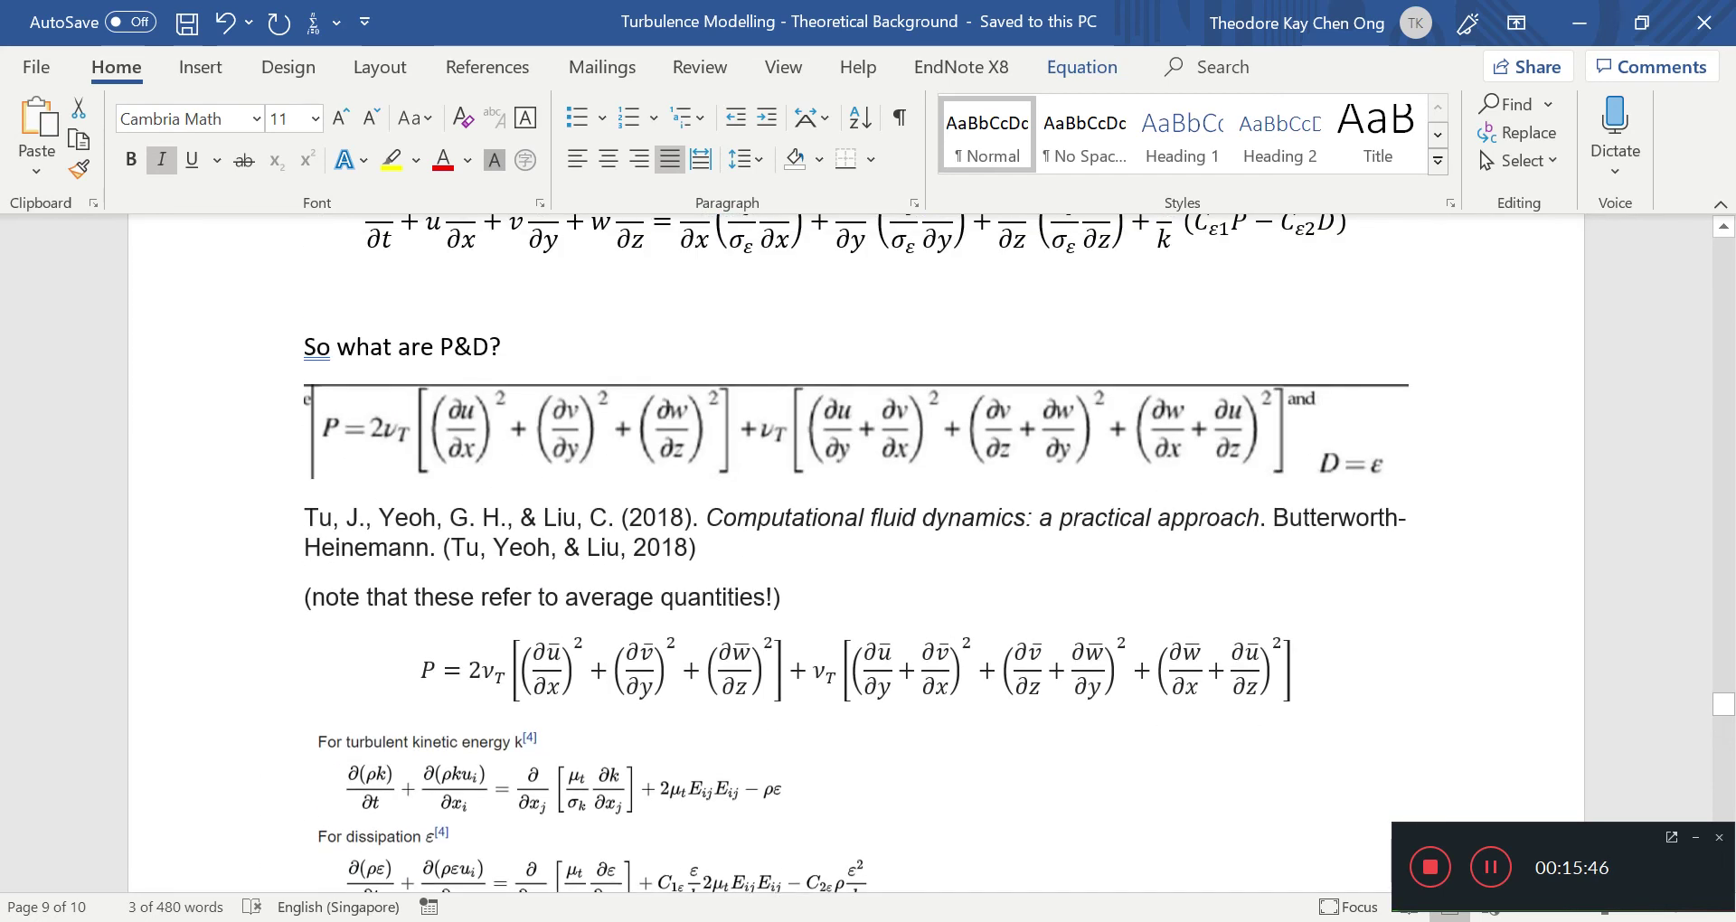
scroll(1321, 525, "down", 4)
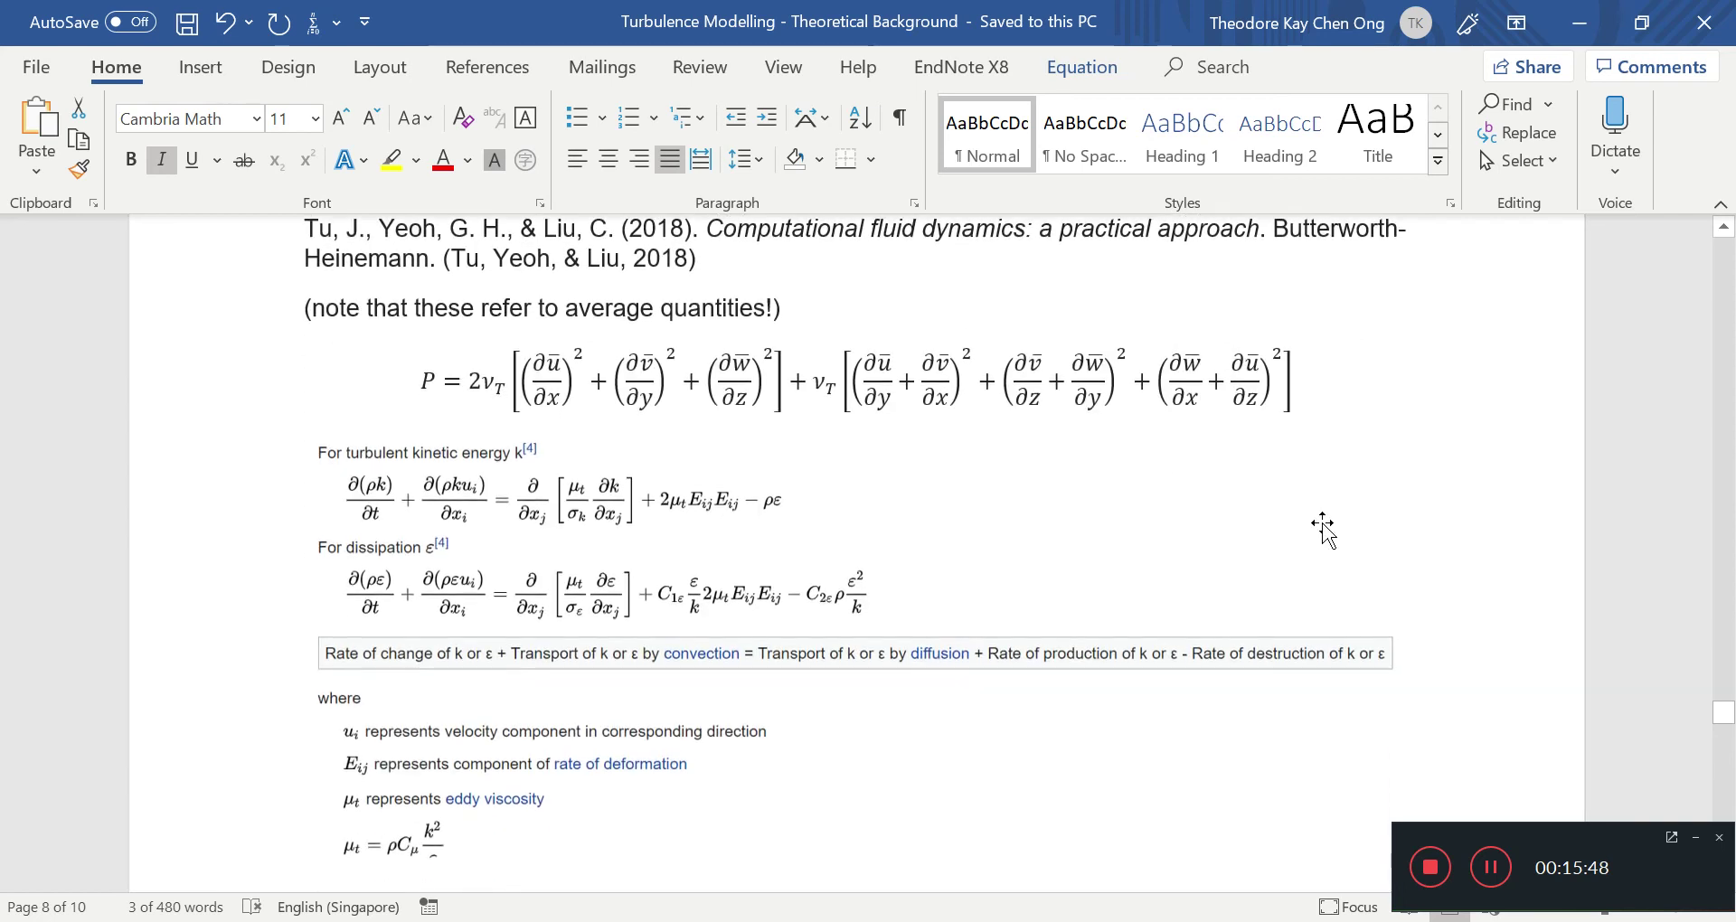
left_click(496, 452)
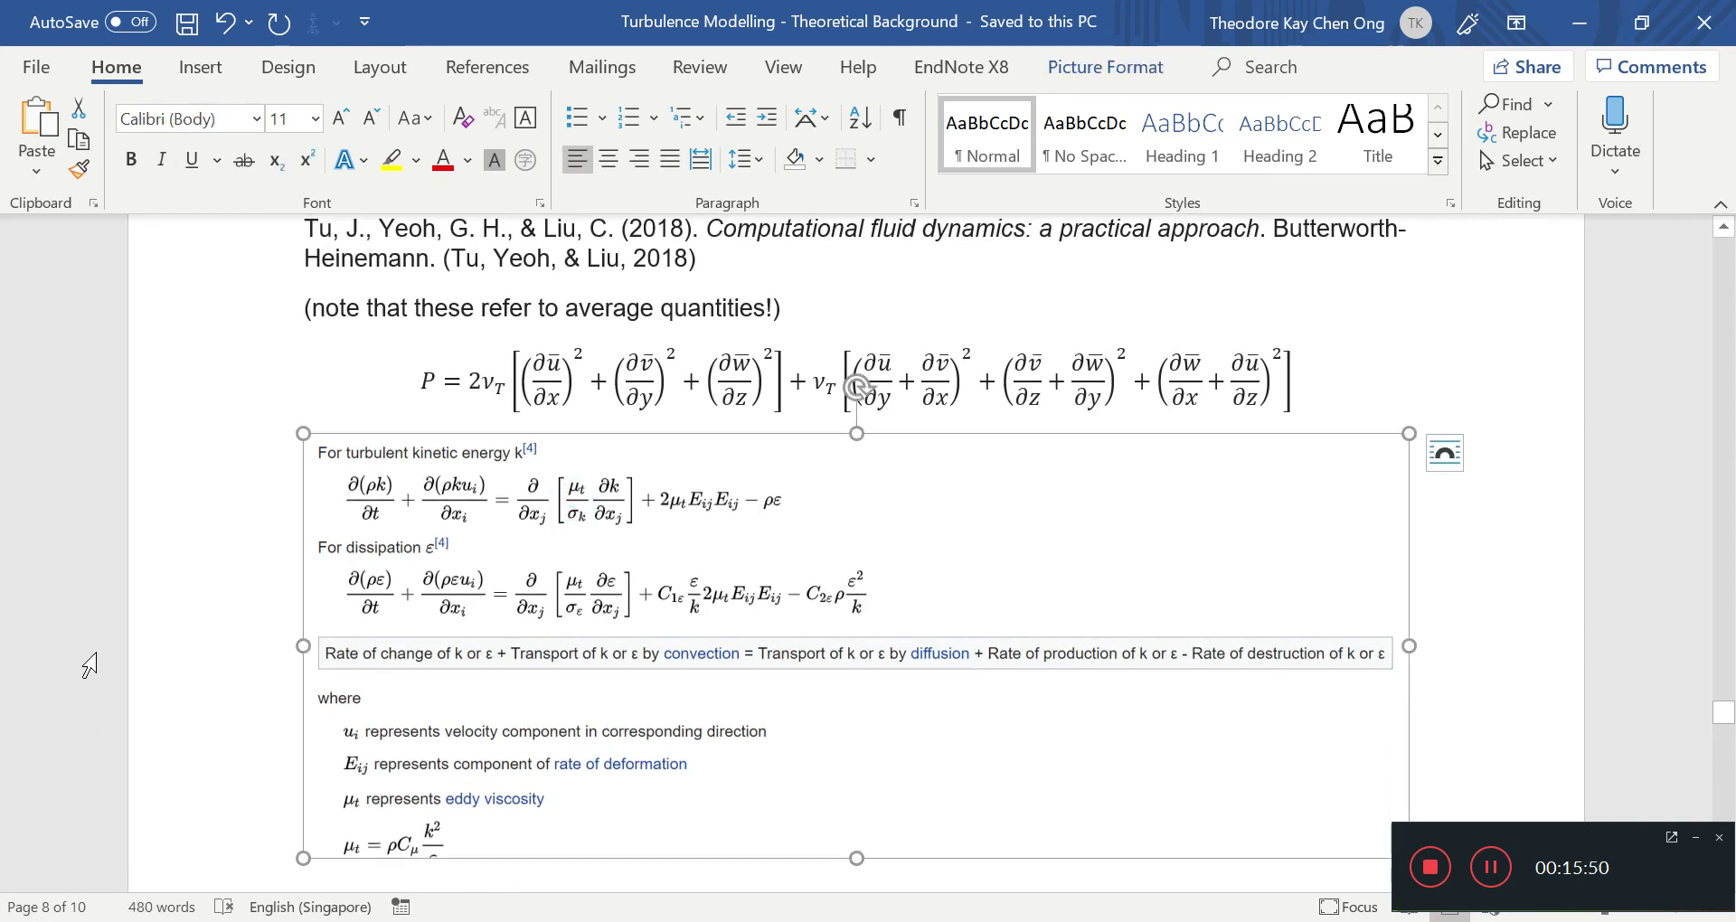
left_click(244, 597)
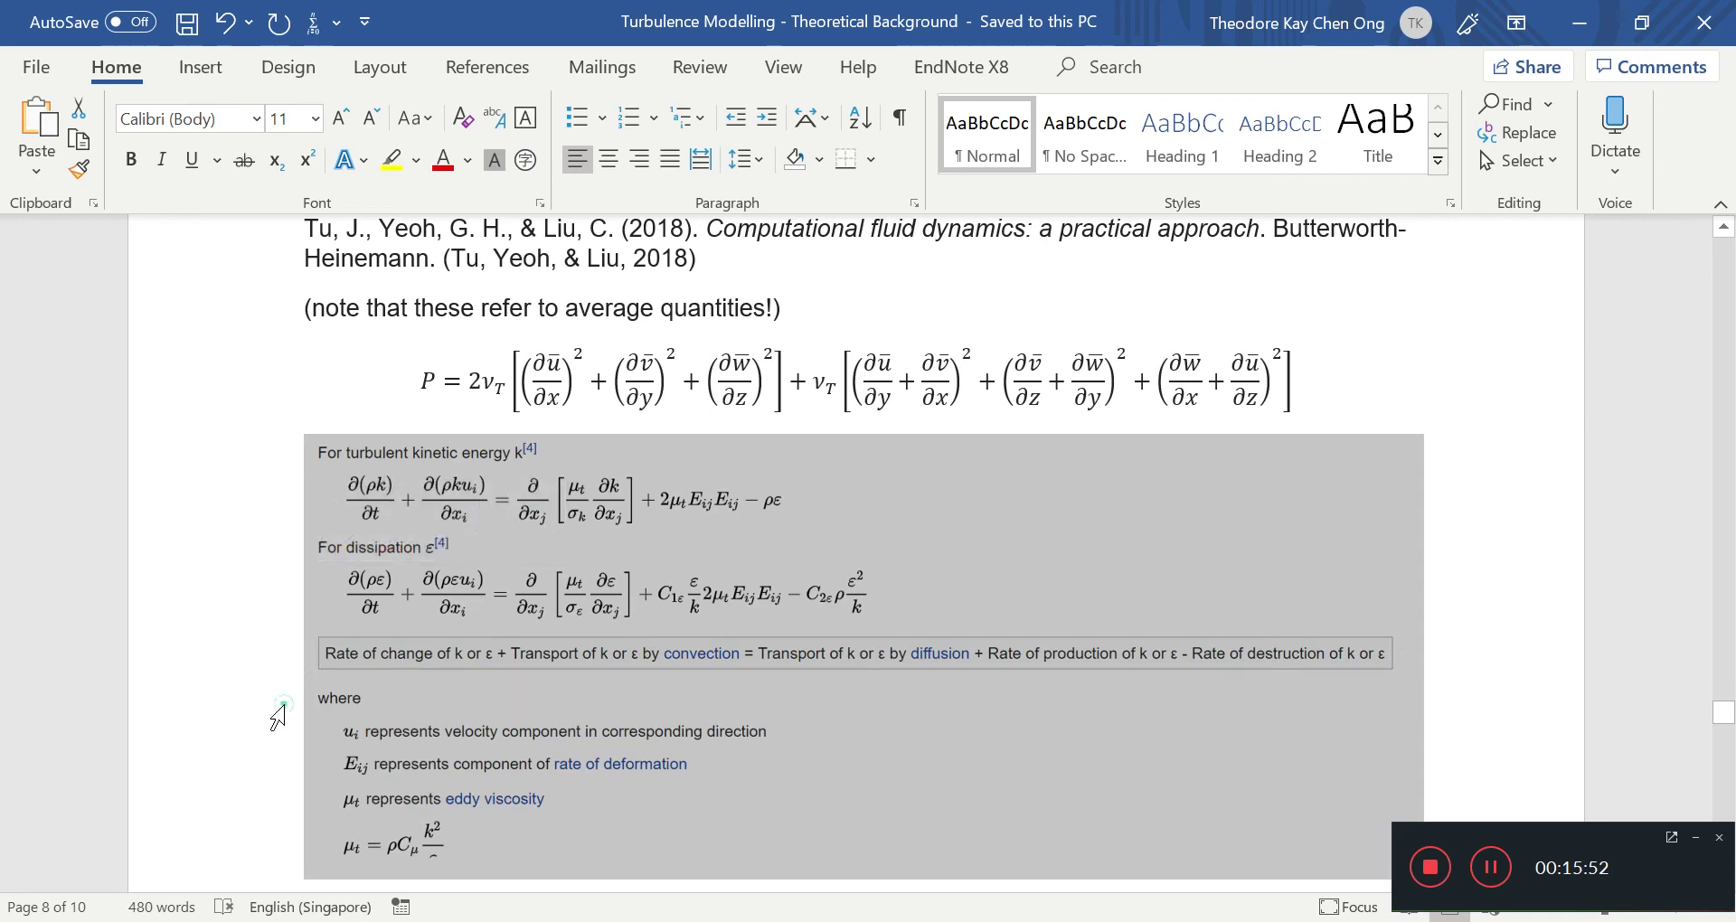
key("shift+Up")
left_click(756, 413)
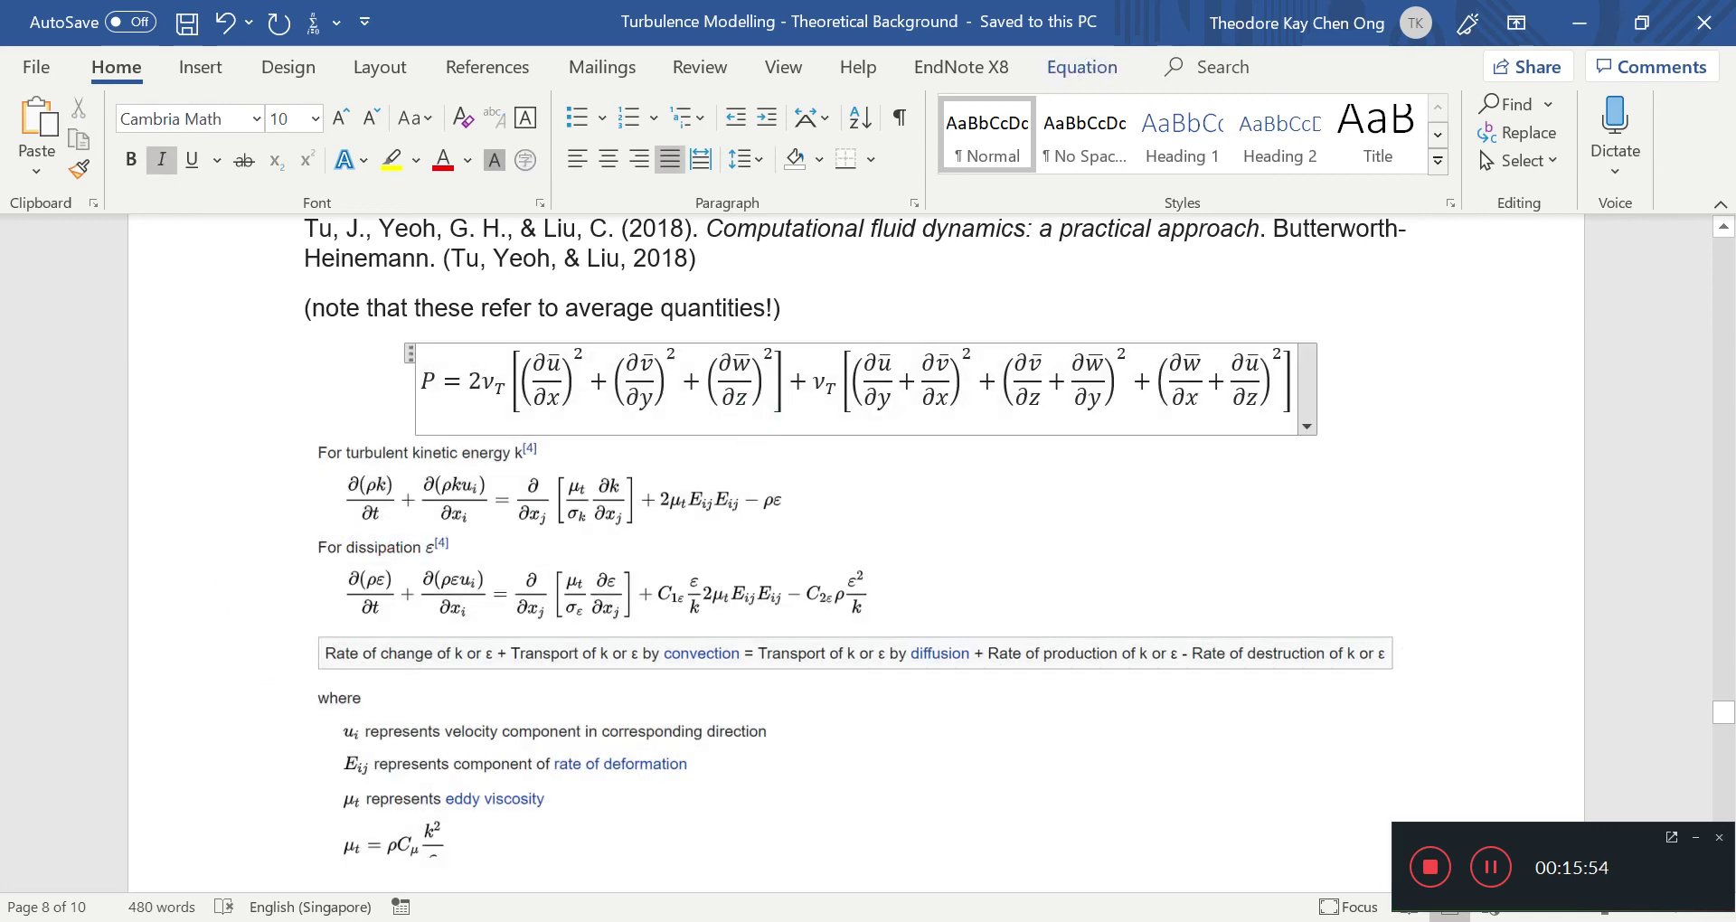
left_click(468, 486)
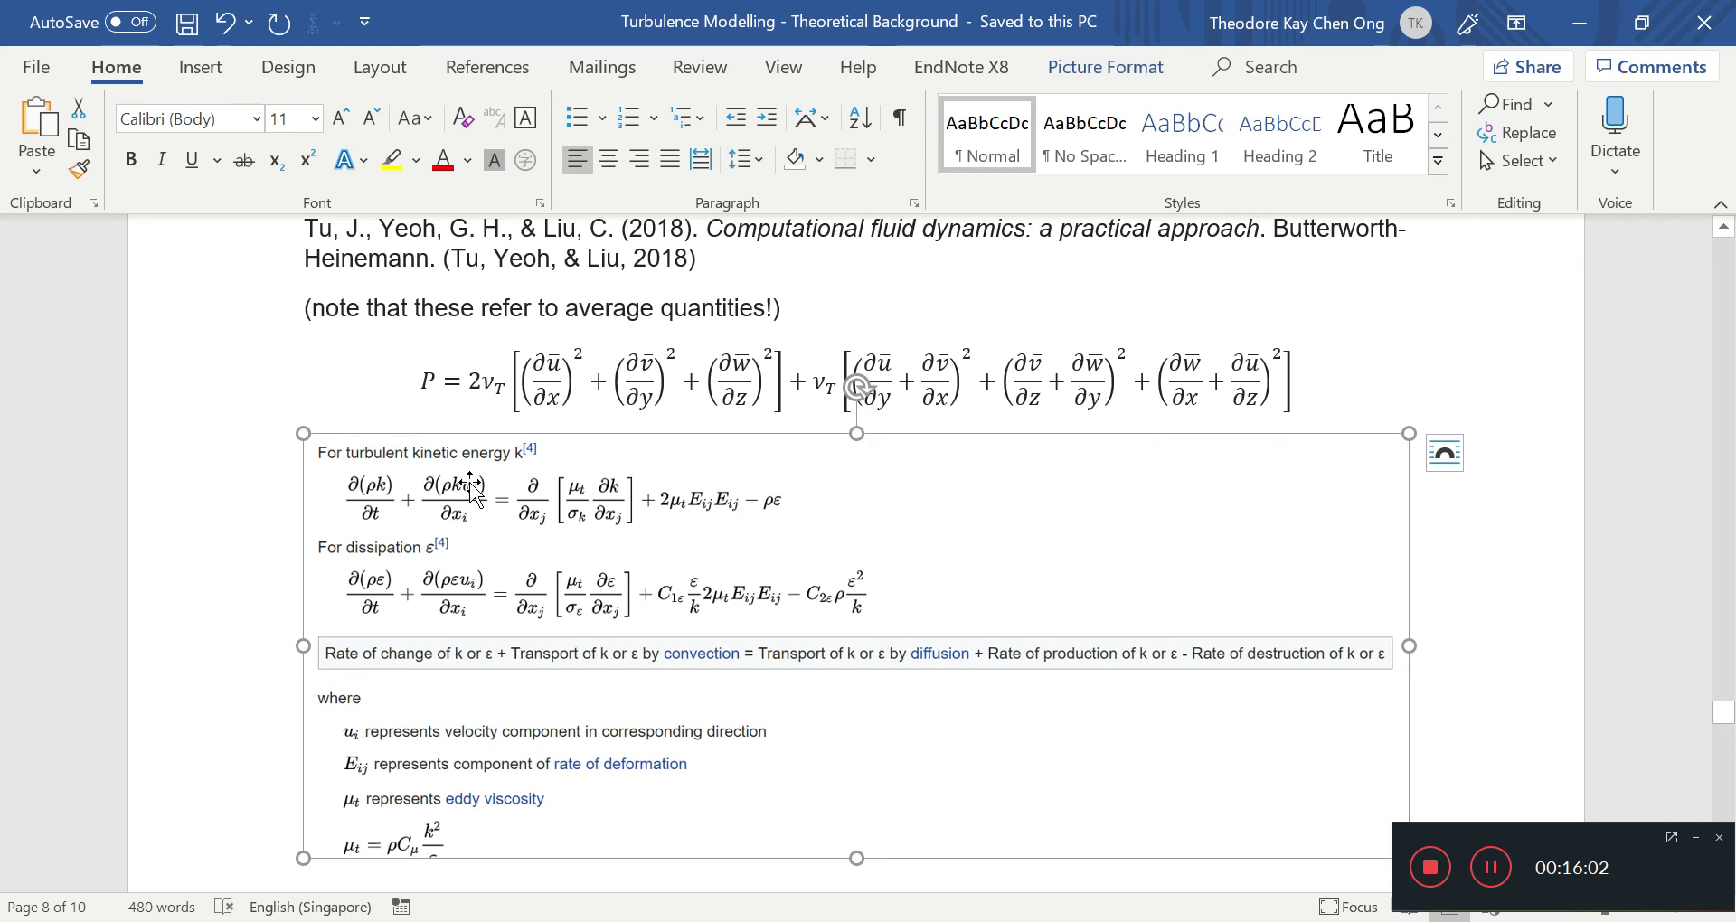
Highlight the convective terms u∂k/∂x + v∂k/∂y + w∂k/∂z in the expanded k transport equation.
scroll(484, 565, "up", 5)
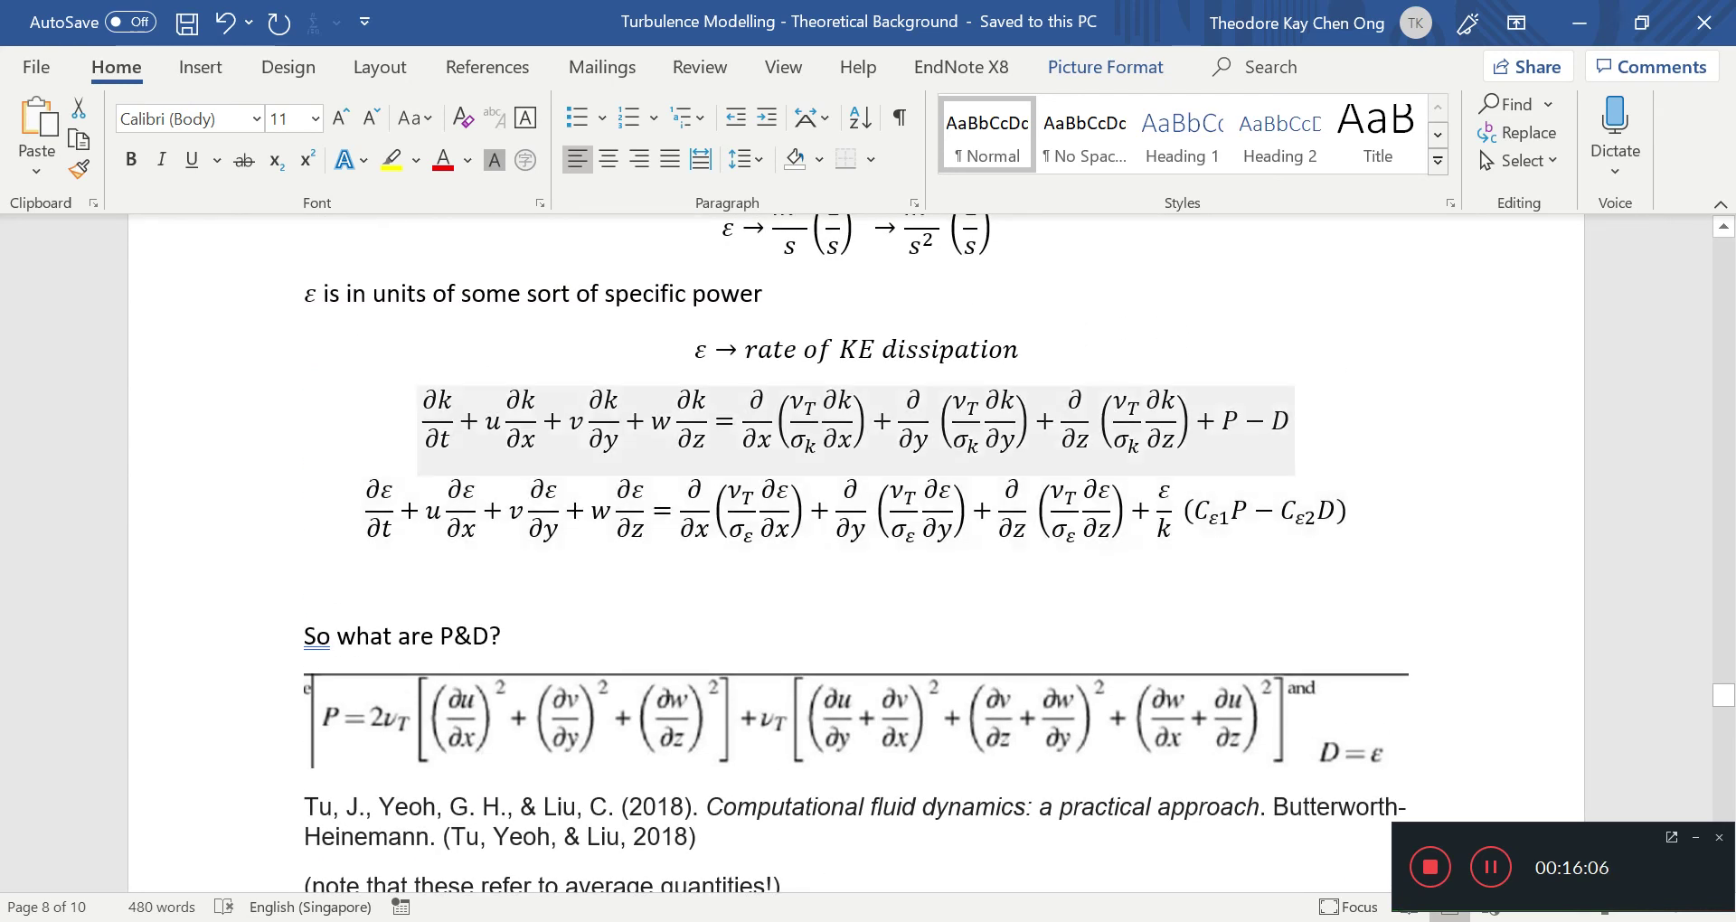
left_click(493, 414)
double_click(585, 429)
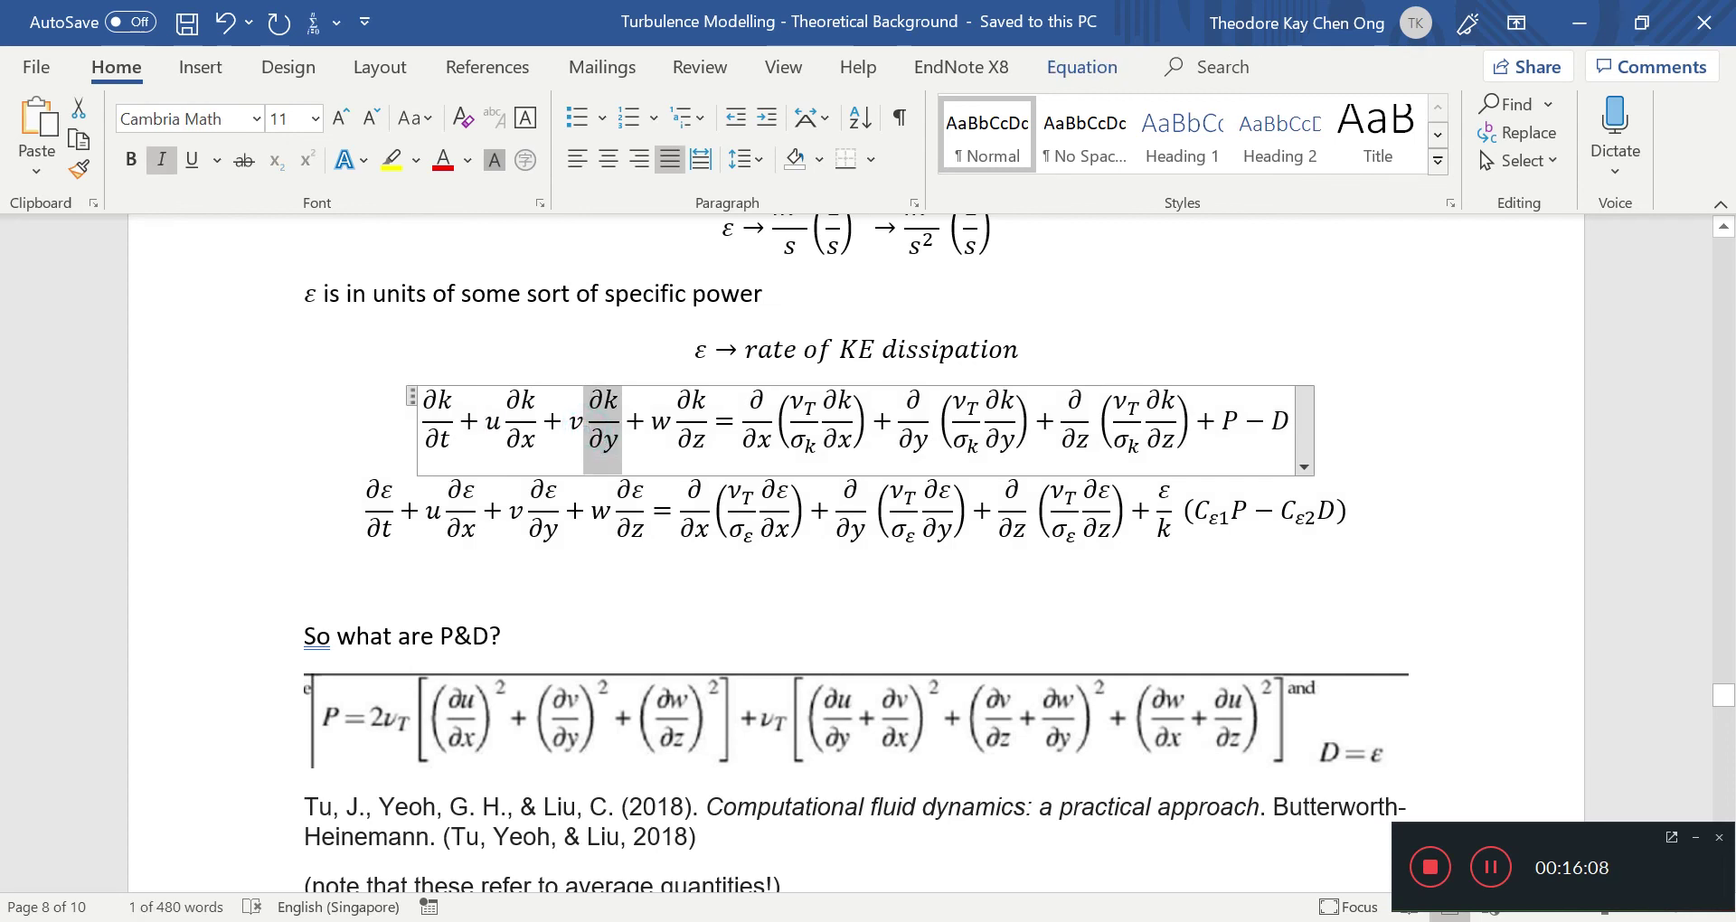
double_click(651, 420)
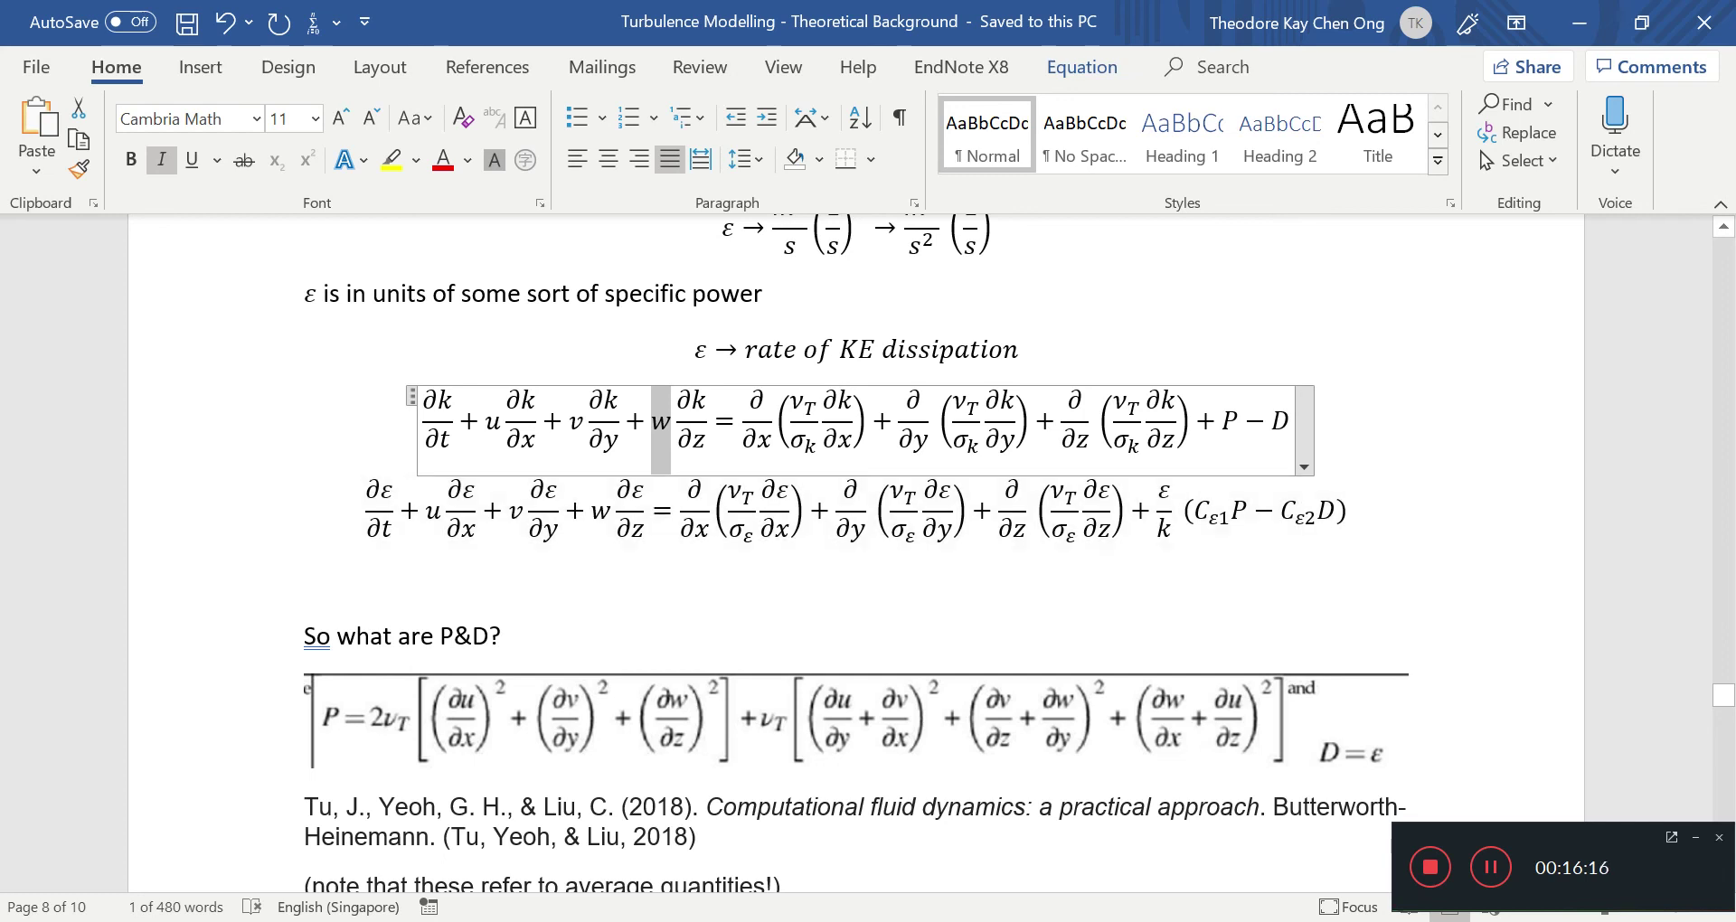
left_click_drag(479, 420, 711, 420)
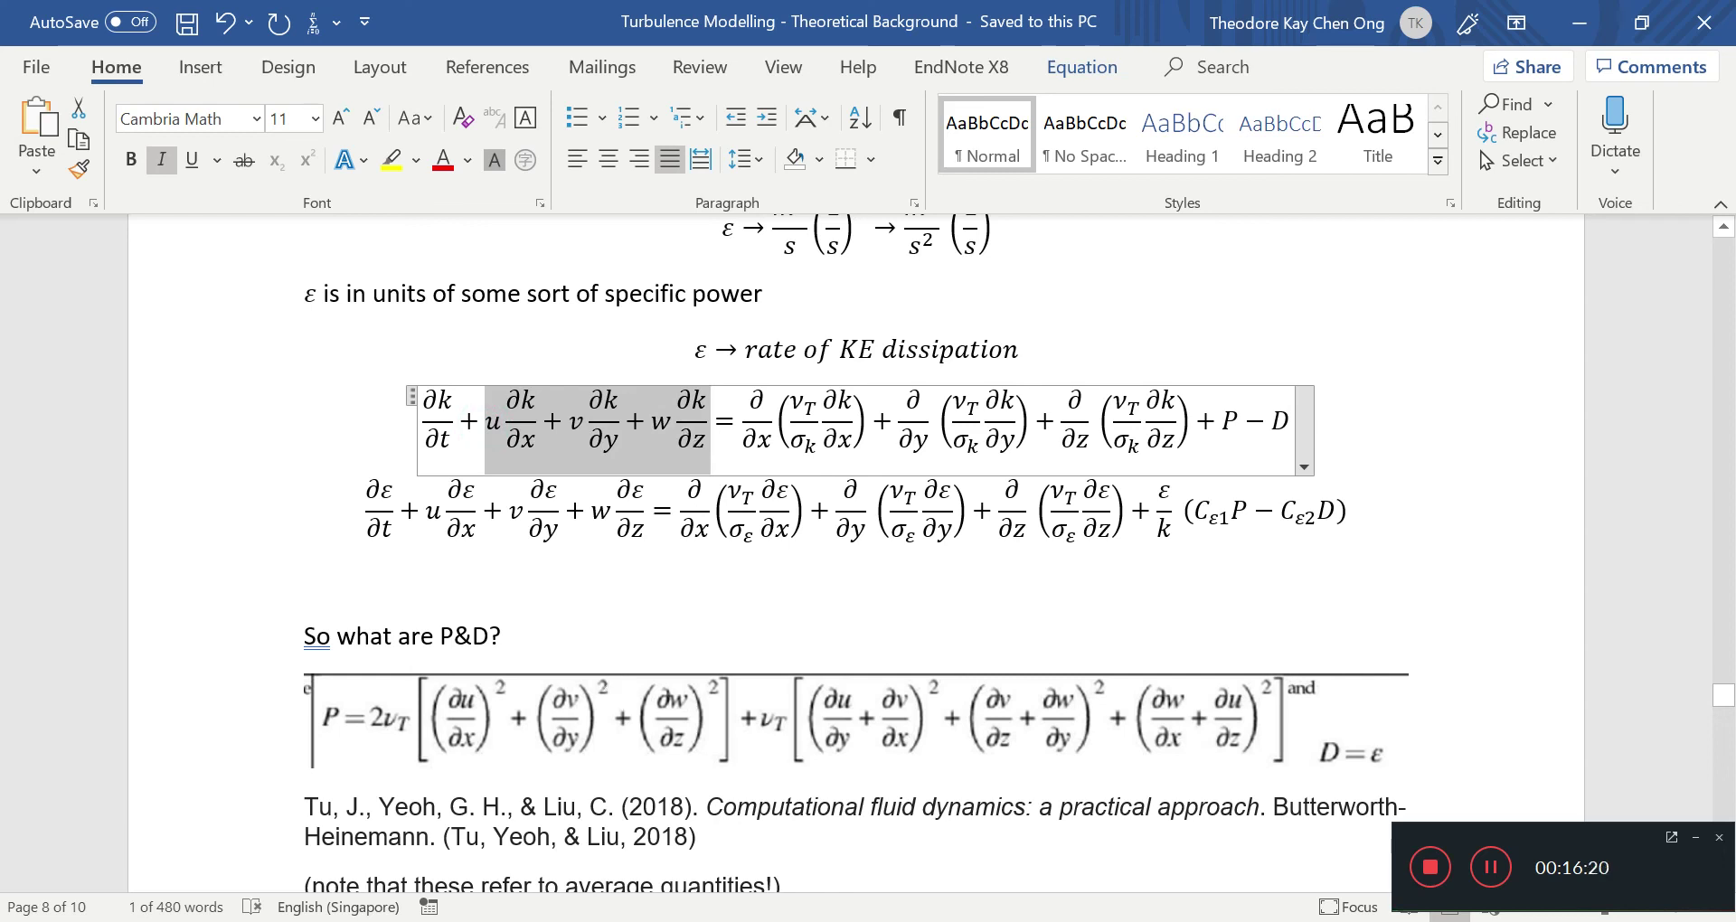
Compare the expanded k and ε transport equations with their compact index-notation forms, including the ∂(ρkui)/∂xi convection term.
scroll(620, 611, "down", 6)
scroll(622, 611, "down", 4)
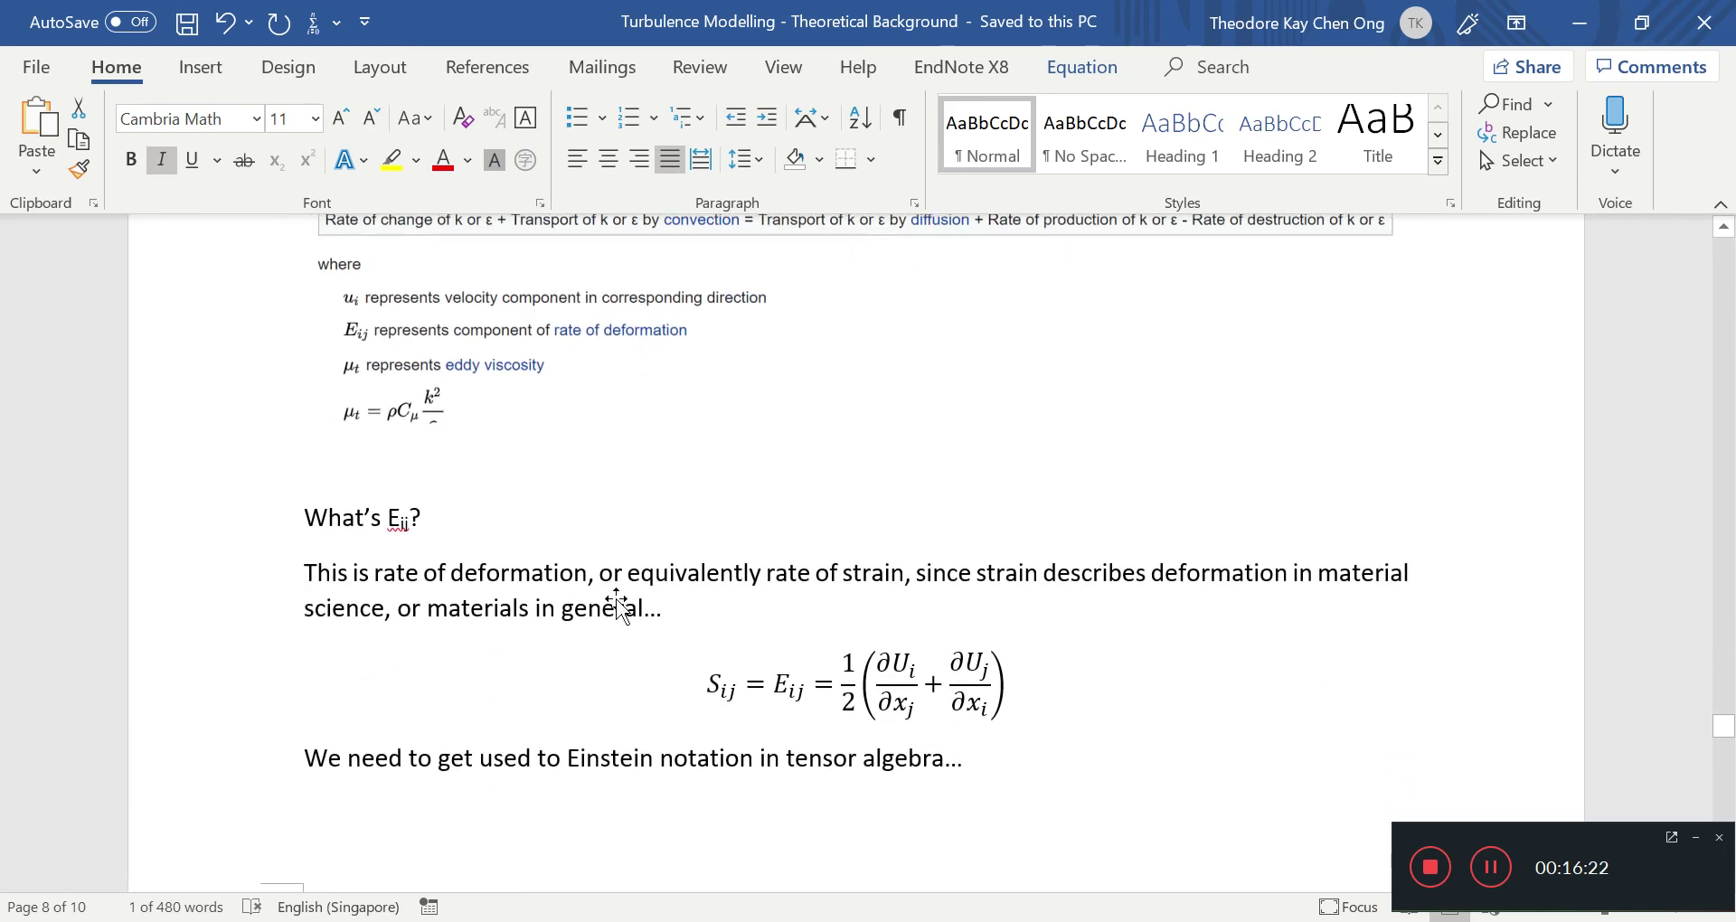
scroll(540, 529, "up", 3)
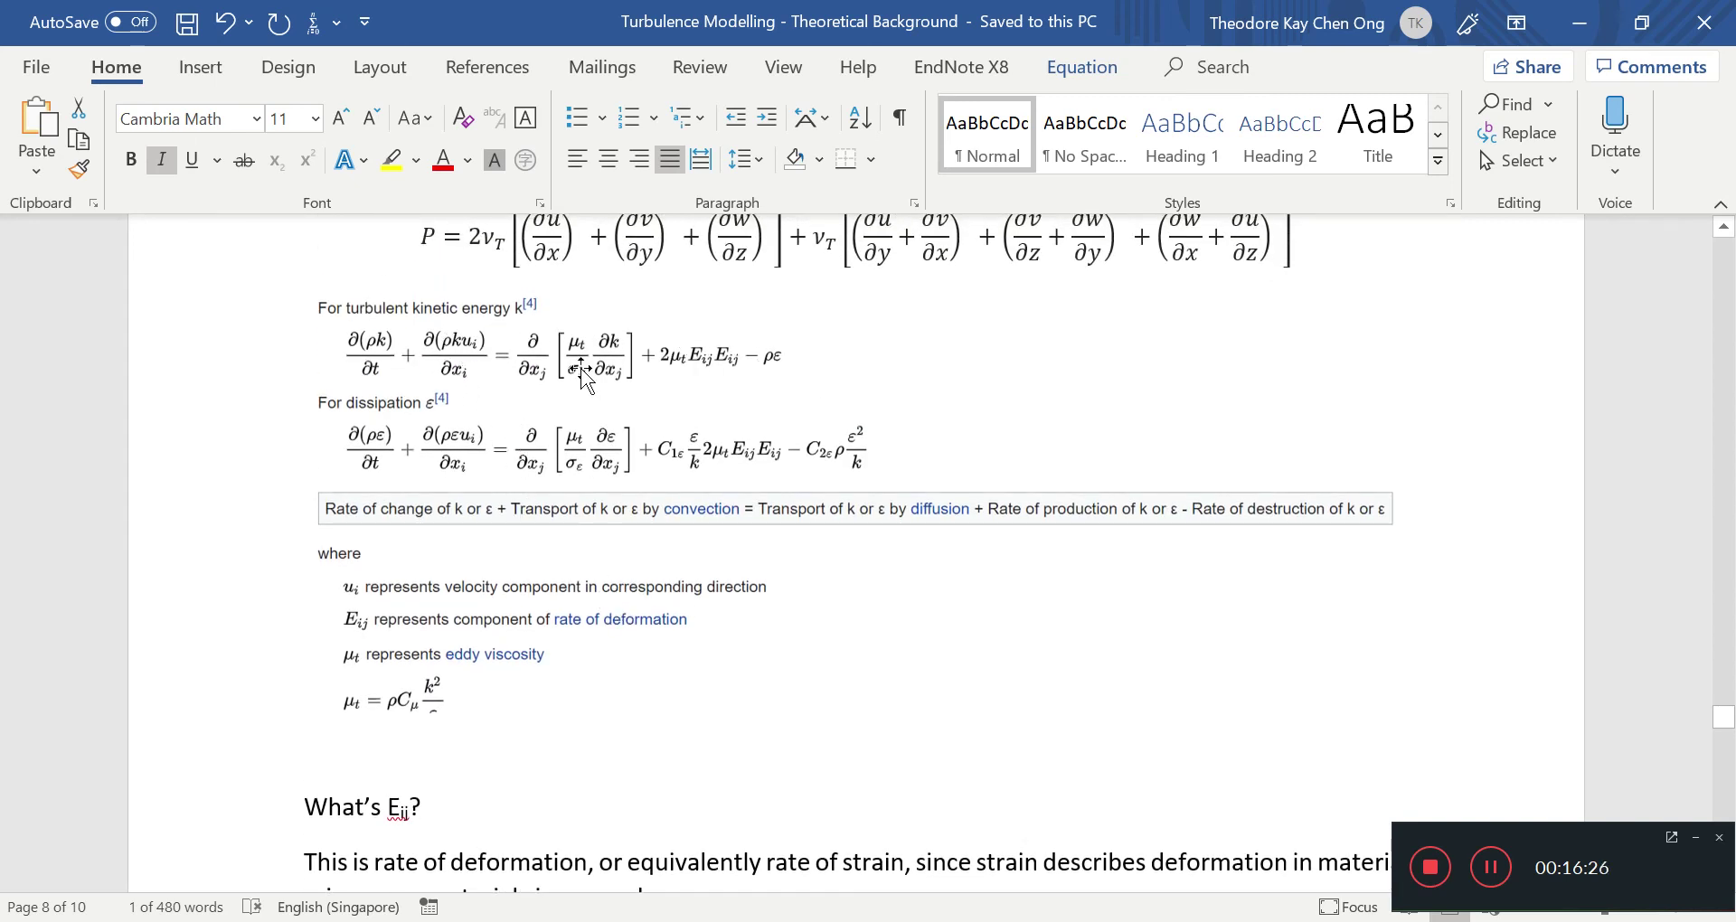
scroll(583, 370, "up", 6)
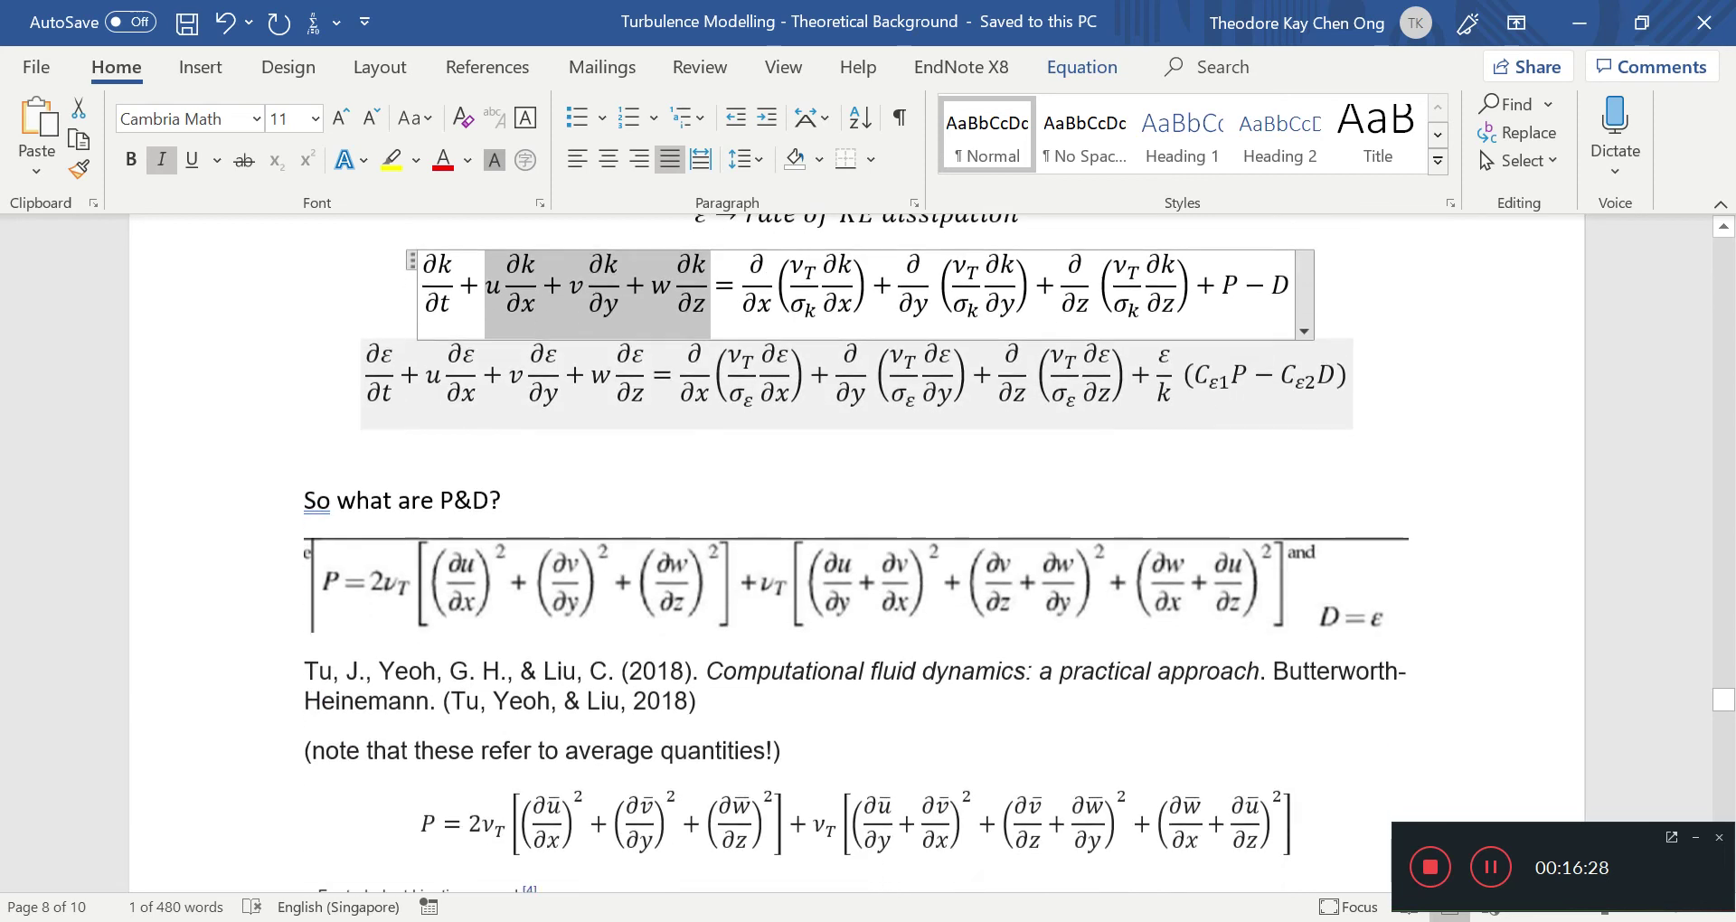
scroll(513, 316, "down", 6)
left_click(458, 345)
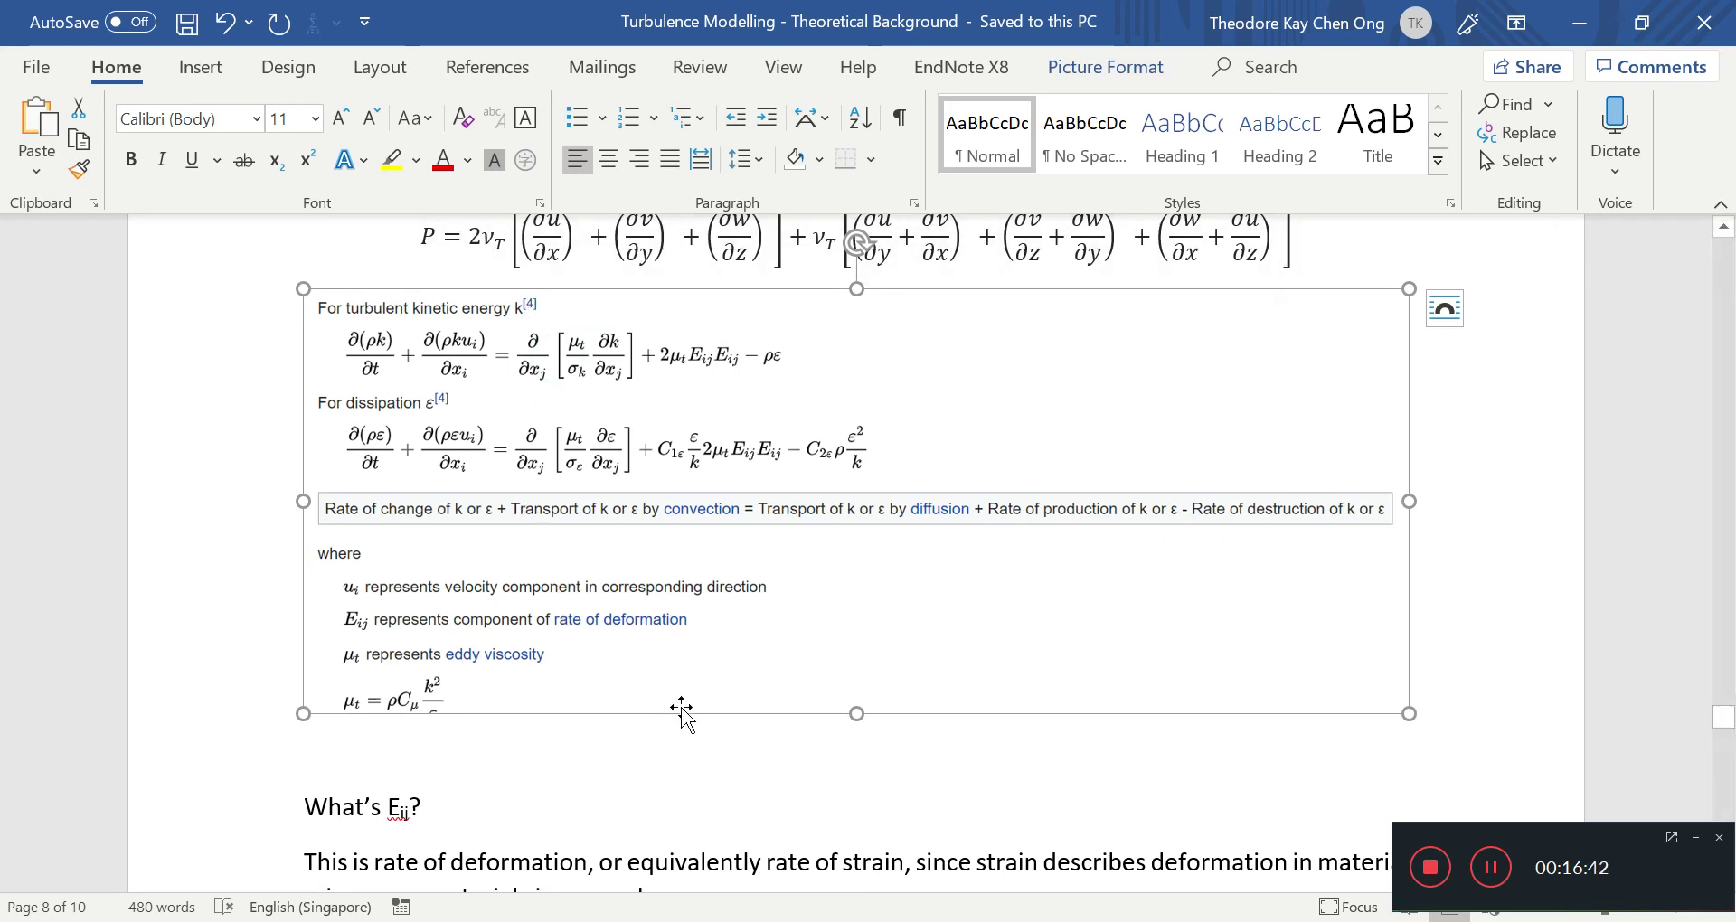
Return to the end of the Sij derivation and select the simplified mean-velocity expansion.
scroll(857, 242, "down", 5)
scroll(733, 786, "down", 15)
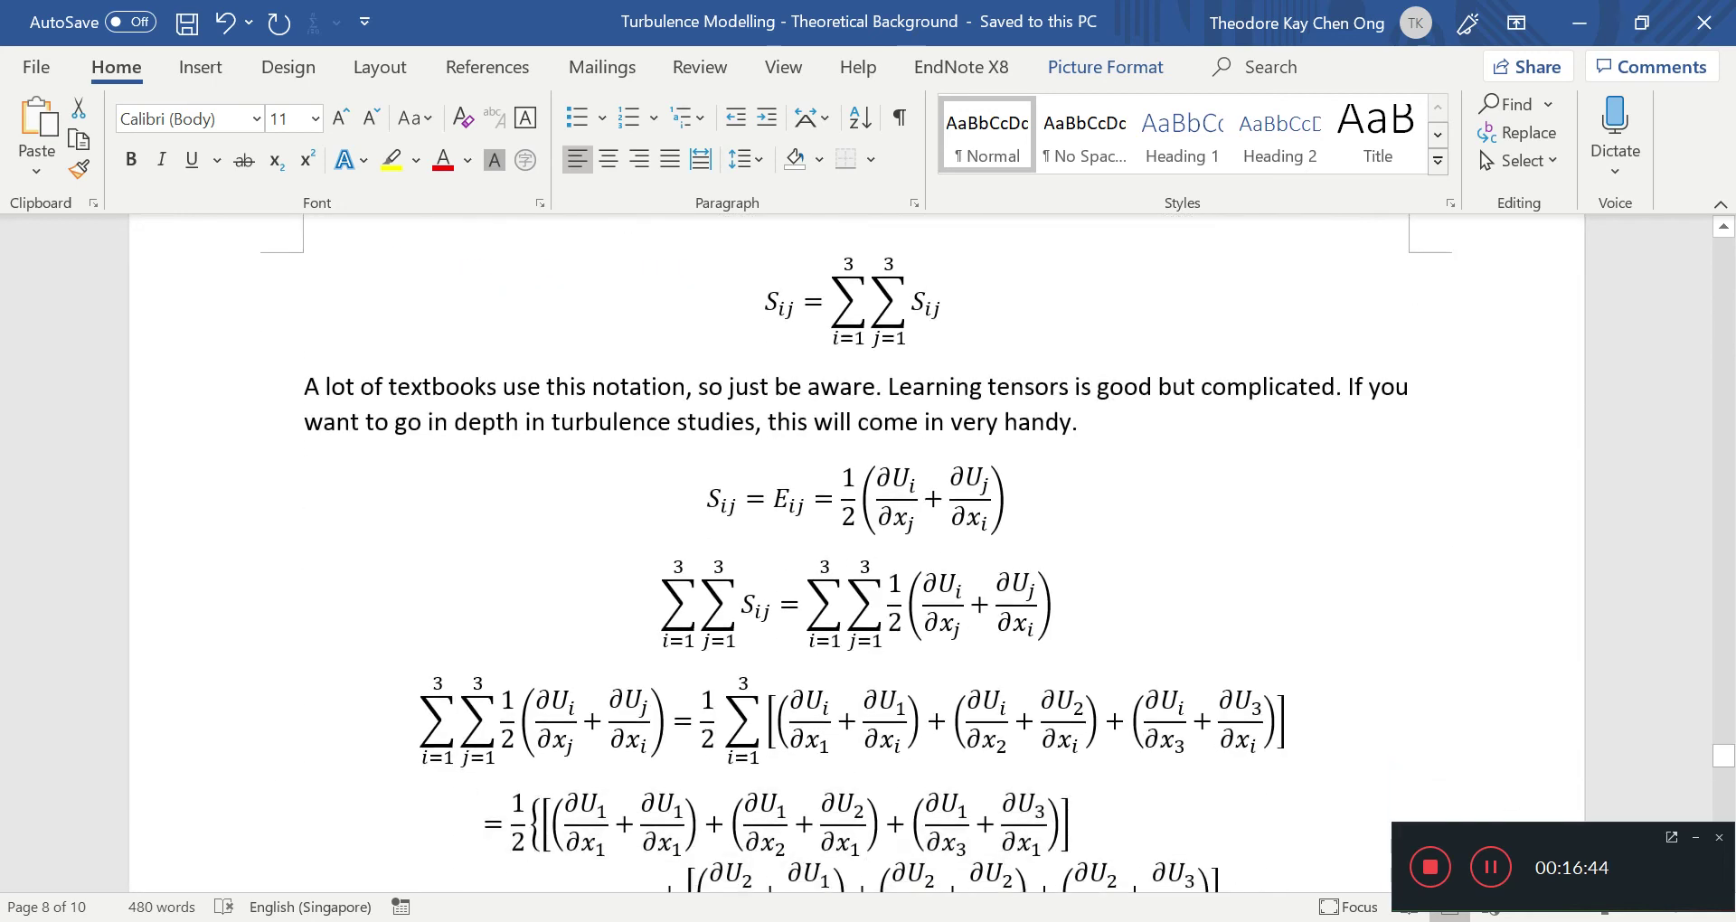
left_click_drag(1073, 546, 557, 337)
left_click(613, 593)
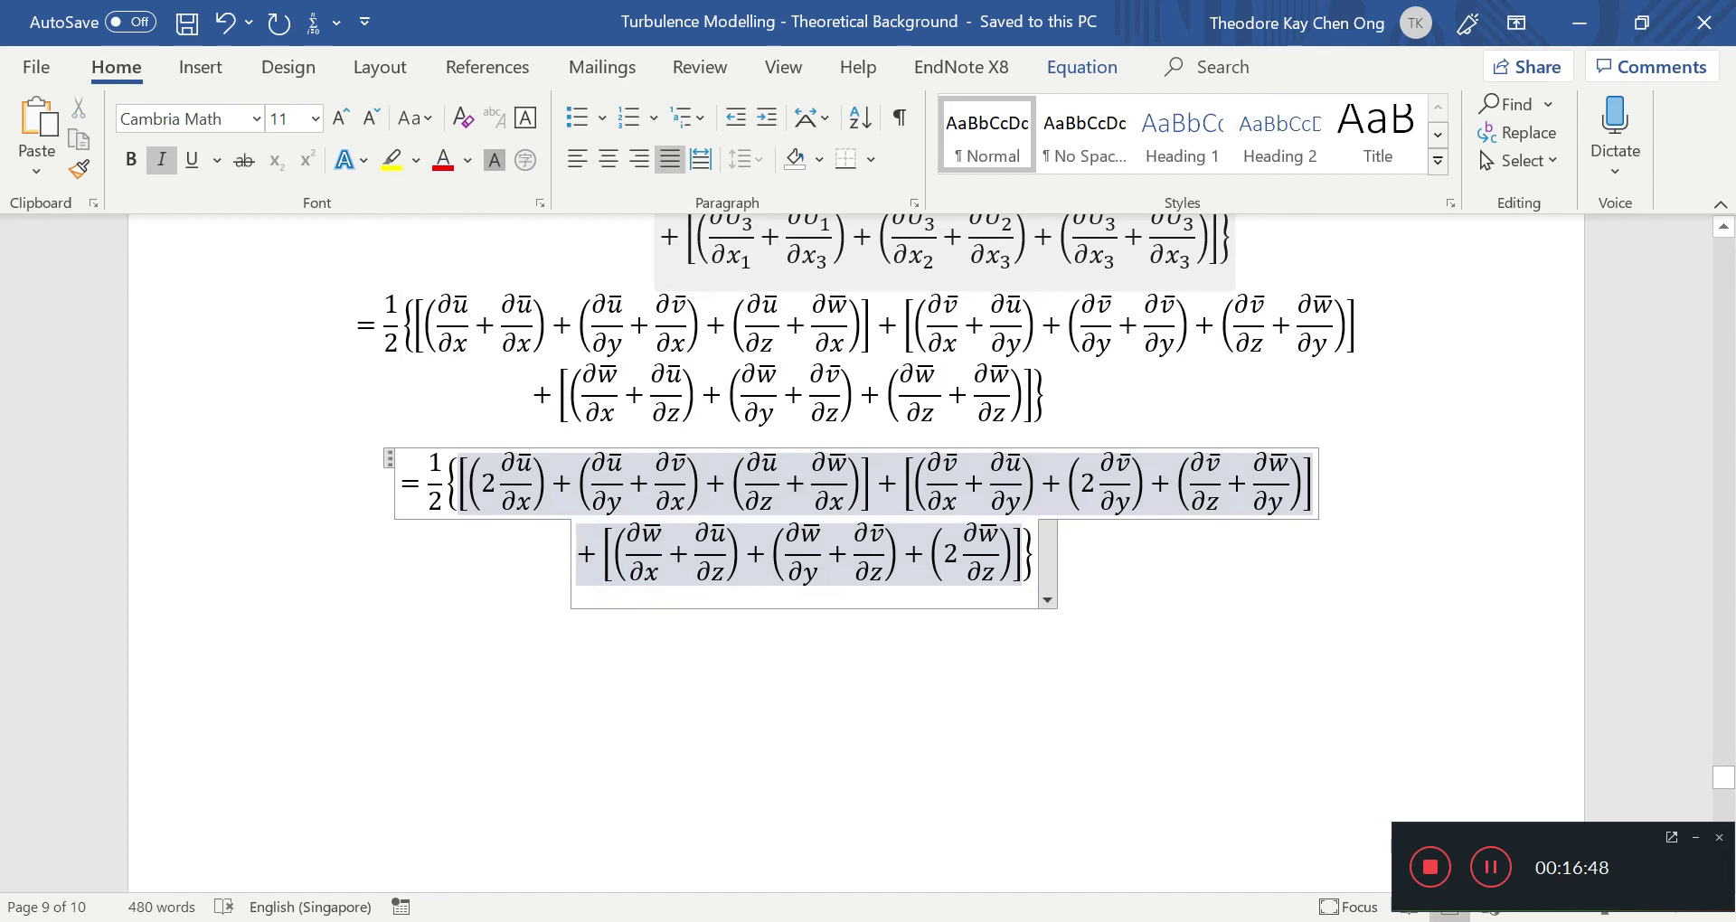